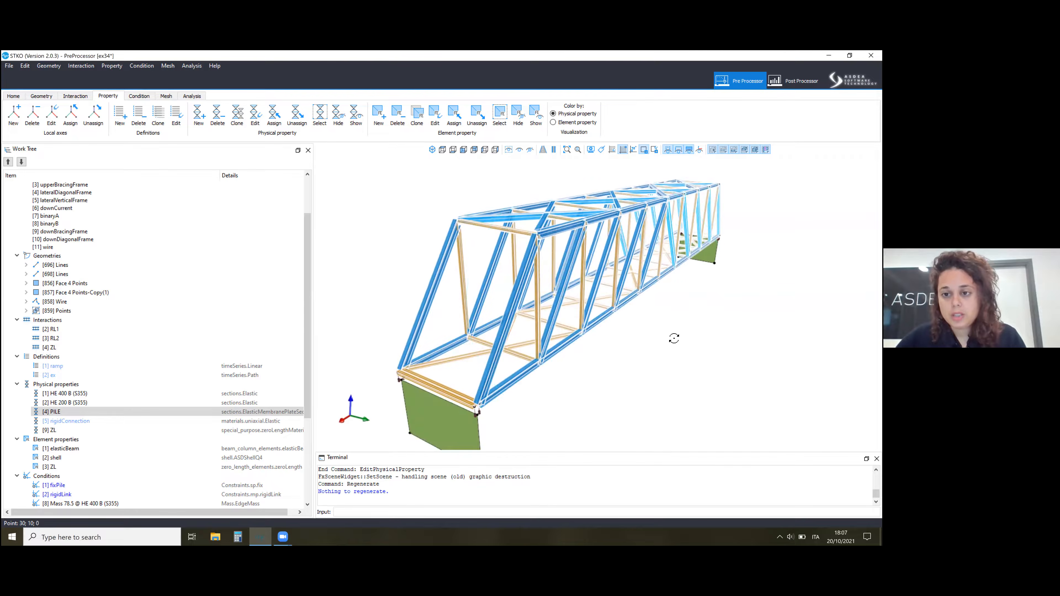
# Examine the truss bridge and its end piles from several angles in the geometry view, including a front view.
pyautogui.moveTo(677, 343); pyautogui.dragTo(644, 301, button='middle')
pyautogui.moveTo(580, 283); pyautogui.dragTo(491, 196, button='middle')
pyautogui.scroll(5, 610, 210)
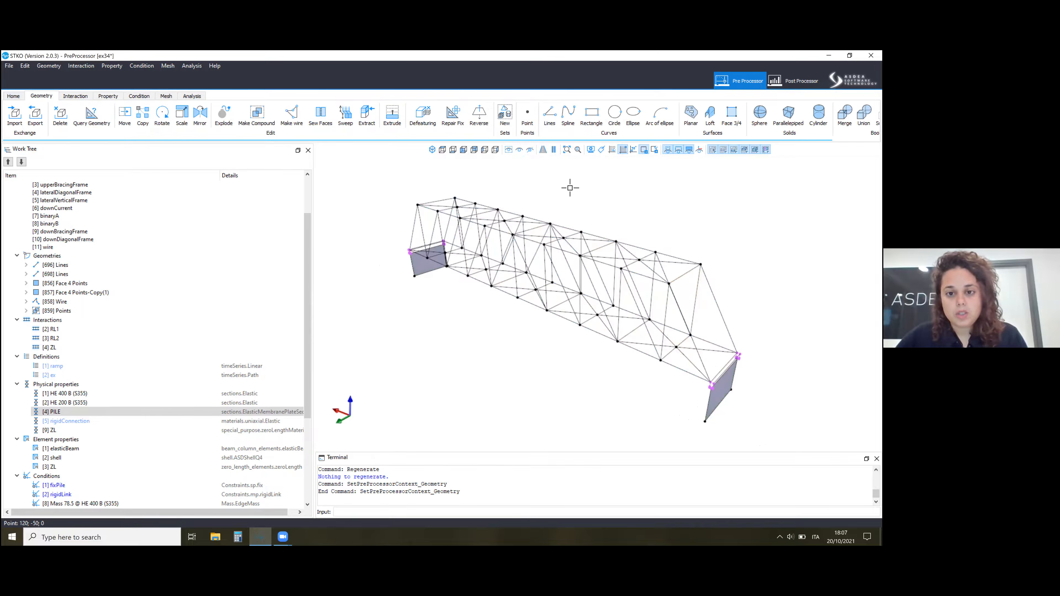
pyautogui.click(464, 150)
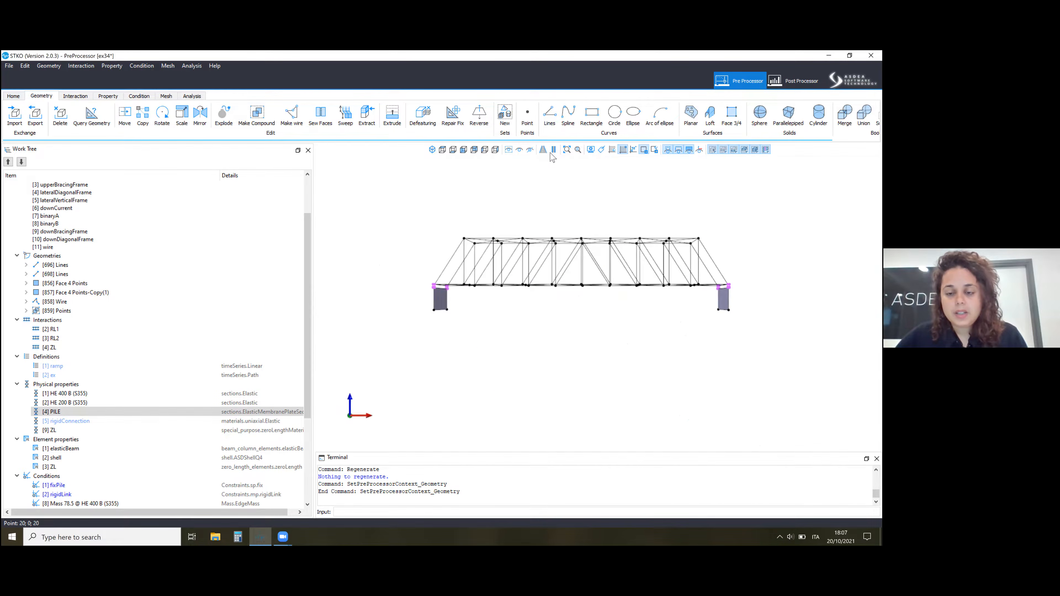
pyautogui.moveTo(611, 294); pyautogui.dragTo(451, 299)
pyautogui.moveTo(452, 299); pyautogui.dragTo(497, 266, button='middle')
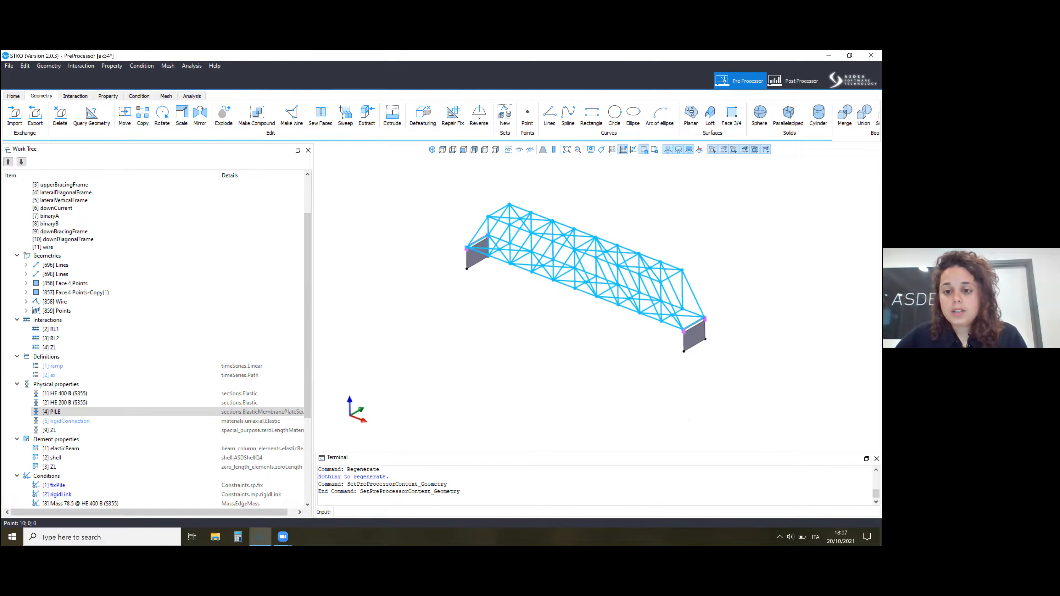
pyautogui.moveTo(650, 278); pyautogui.dragTo(660, 258, button='middle')
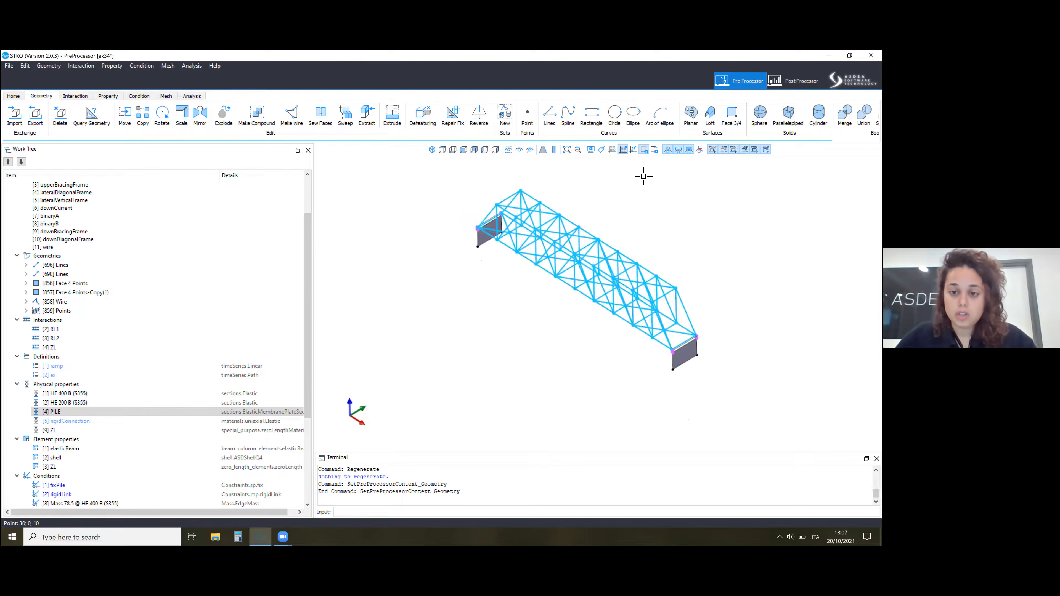
pyautogui.scroll(6, 605, 218)
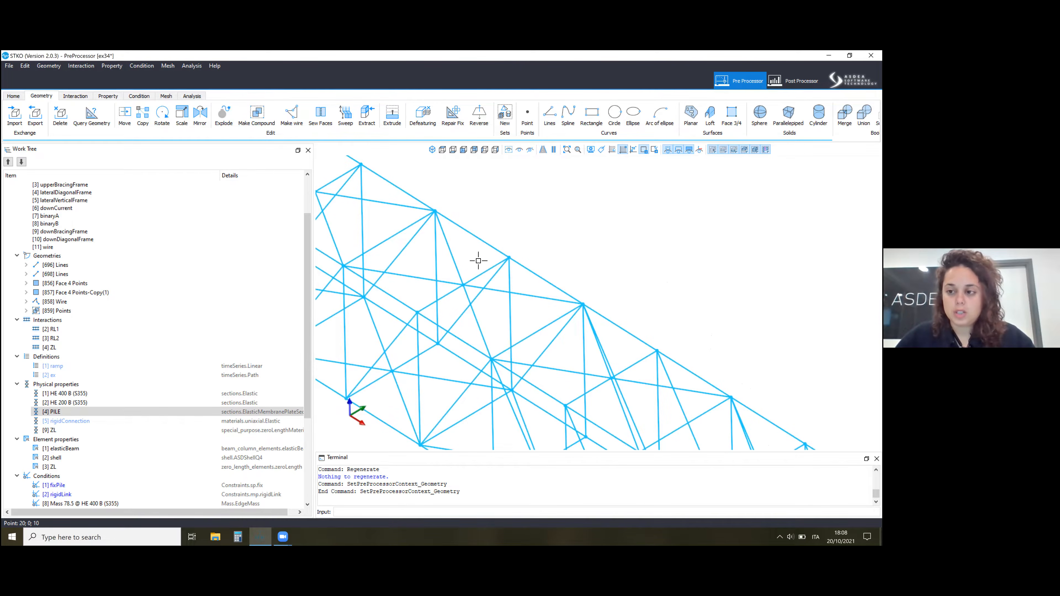
pyautogui.scroll(-8, 483, 252)
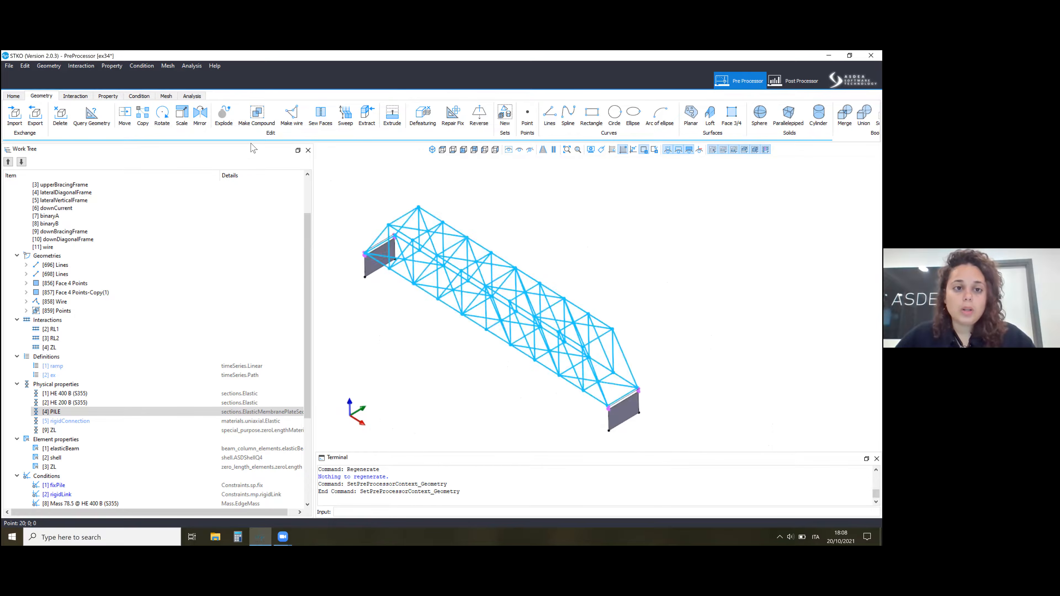
pyautogui.click(548, 91)
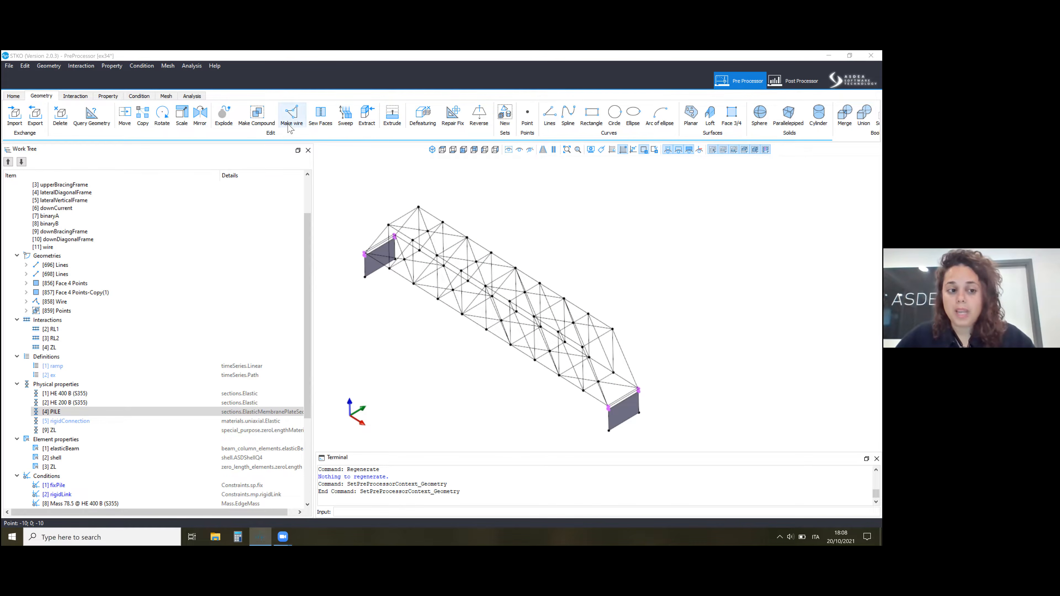
# Collapse the selection sets in the work tree and hide the Wire geometry of the truss.
pyautogui.moveTo(308, 223); pyautogui.dragTo(298, 153)
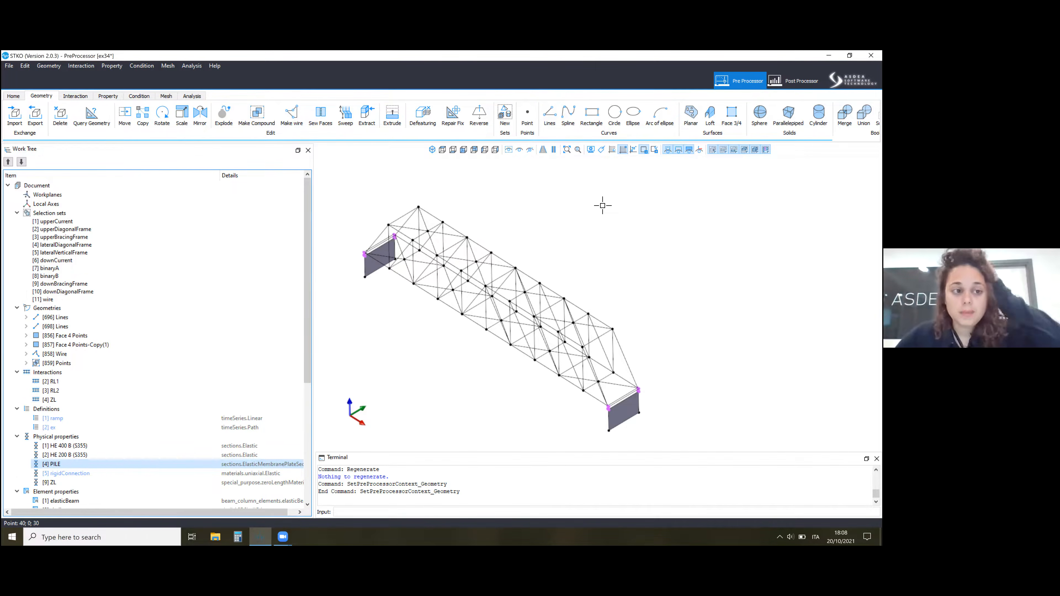
pyautogui.click(17, 212)
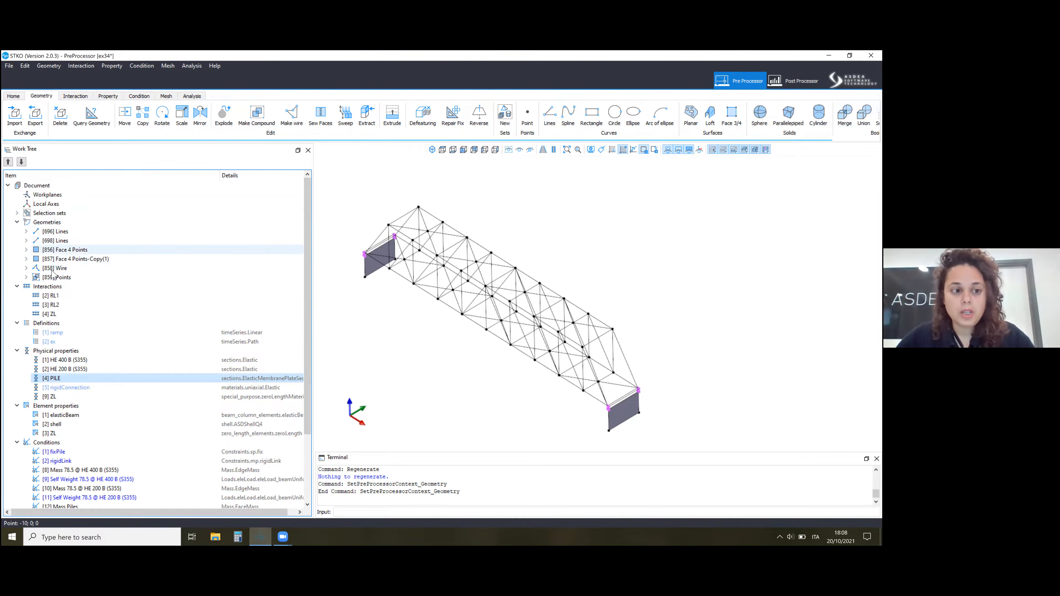
pyautogui.click(67, 270)
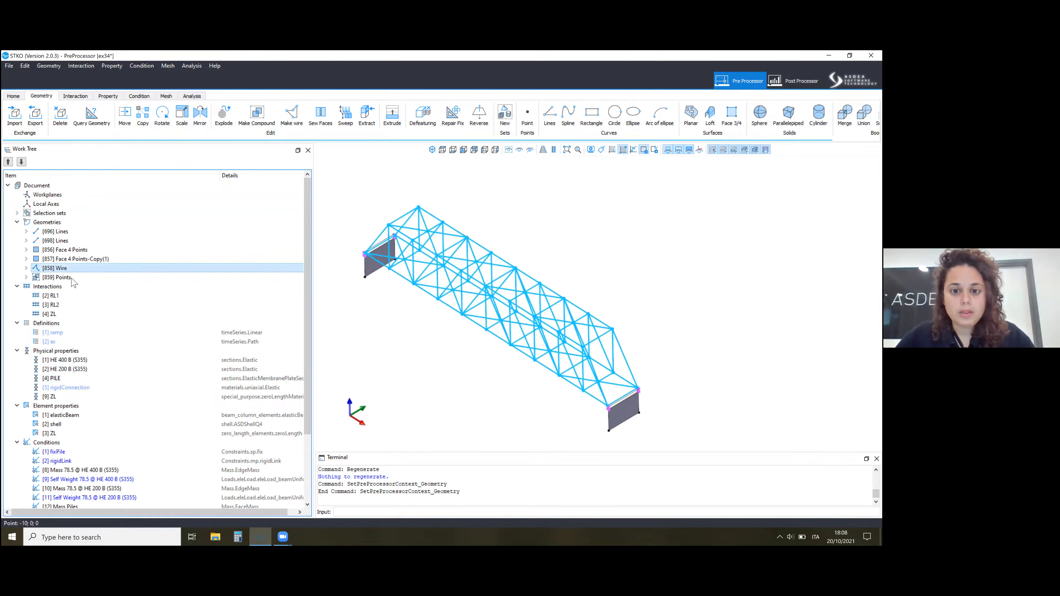
pyautogui.click(508, 150)
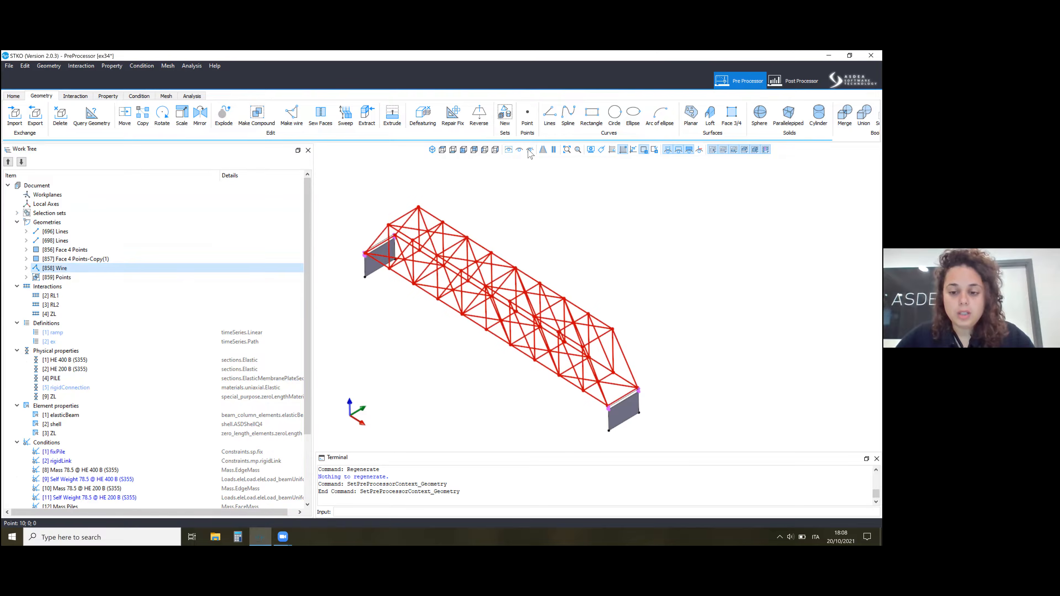
pyautogui.click(621, 367)
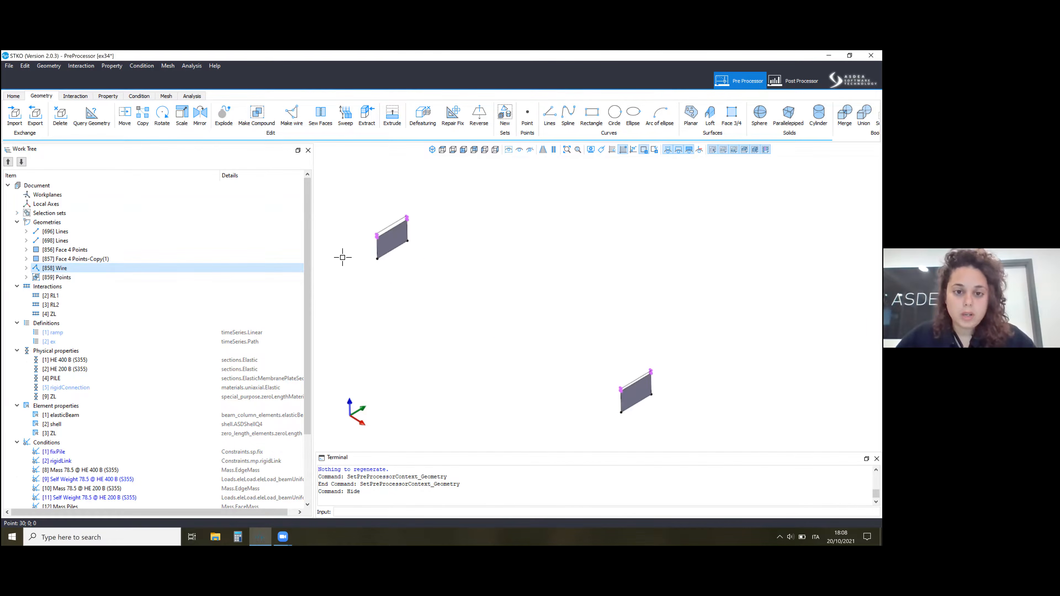
# Hide the two pile faces, Face 4 Points and Face 4 Points-Copy(1).
pyautogui.rightClick(88, 250)
pyautogui.click(91, 254)
pyautogui.click(99, 259)
pyautogui.rightClick(88, 260)
pyautogui.click(99, 266)
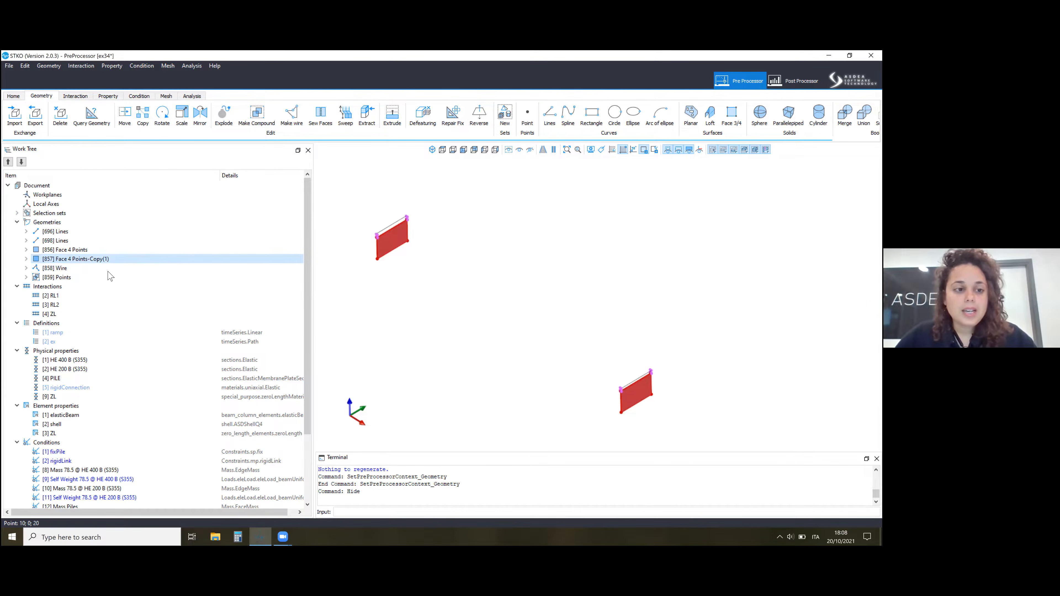
# Hide the two Lines geometries, [696] and [698], at the bridge ends.
pyautogui.rightClick(91, 241)
pyautogui.click(100, 246)
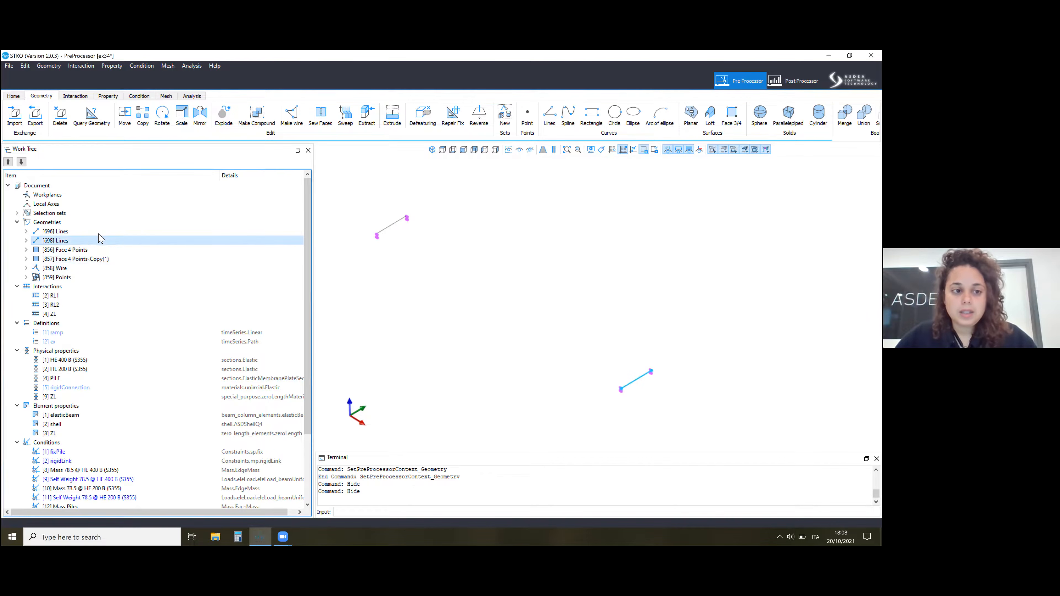
pyautogui.rightClick(100, 237)
pyautogui.rightClick(100, 234)
pyautogui.click(119, 239)
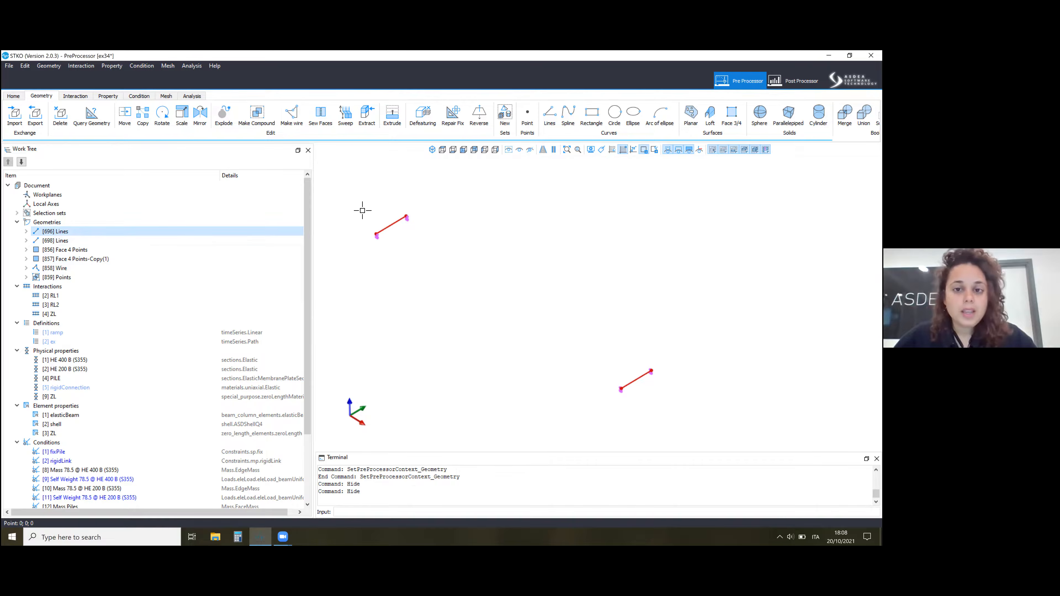
pyautogui.click(531, 150)
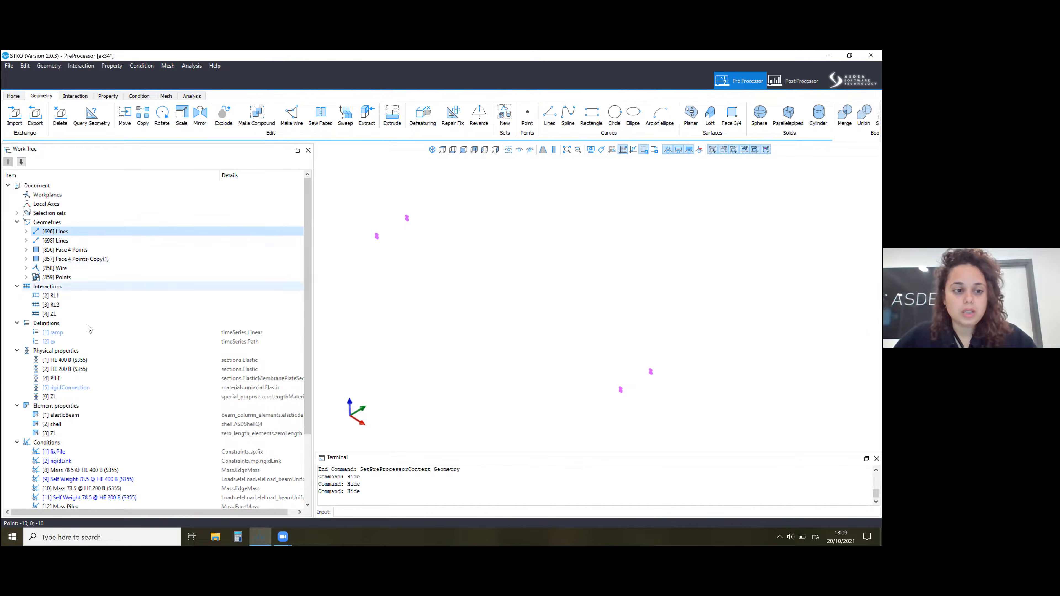
# Hide the RL1, RL2 and ZL interactions and take a close look at the remaining points.
pyautogui.rightClick(81, 297)
pyautogui.click(85, 326)
pyautogui.rightClick(82, 309)
pyautogui.click(100, 340)
pyautogui.rightClick(82, 319)
pyautogui.rightClick(81, 314)
pyautogui.press('Down')
pyautogui.press('Return')
pyautogui.scroll(12, 585, 365)
pyautogui.moveTo(642, 331); pyautogui.dragTo(563, 278, button='middle')
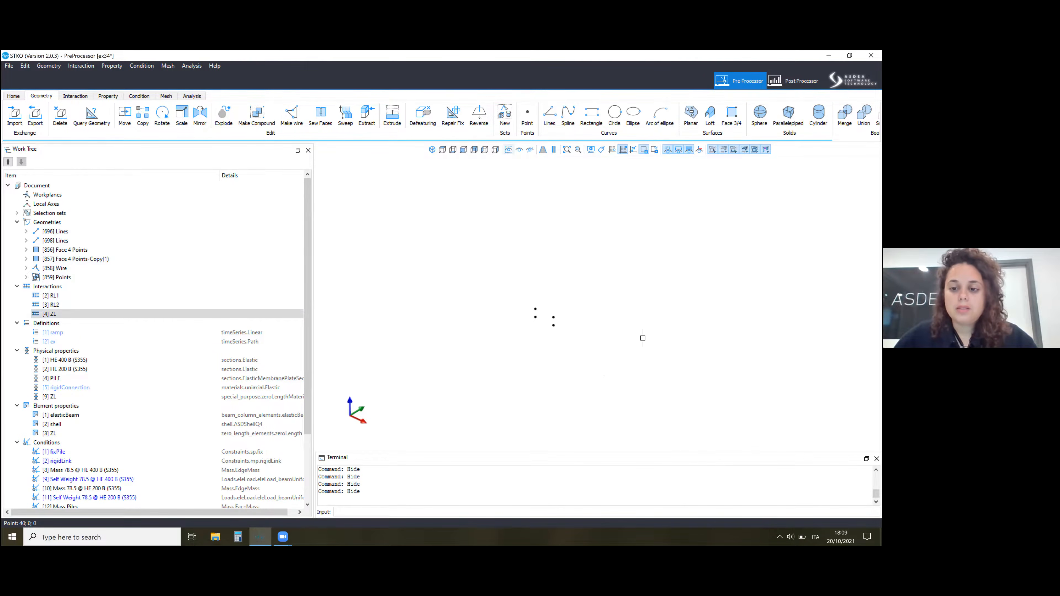
# Show all hidden geometries and interactions of the bridge model again.
pyautogui.hotkey('ctrl', 'a')
pyautogui.scroll(-10, 630, 330)
pyautogui.moveTo(643, 336); pyautogui.dragTo(607, 328, button='middle')
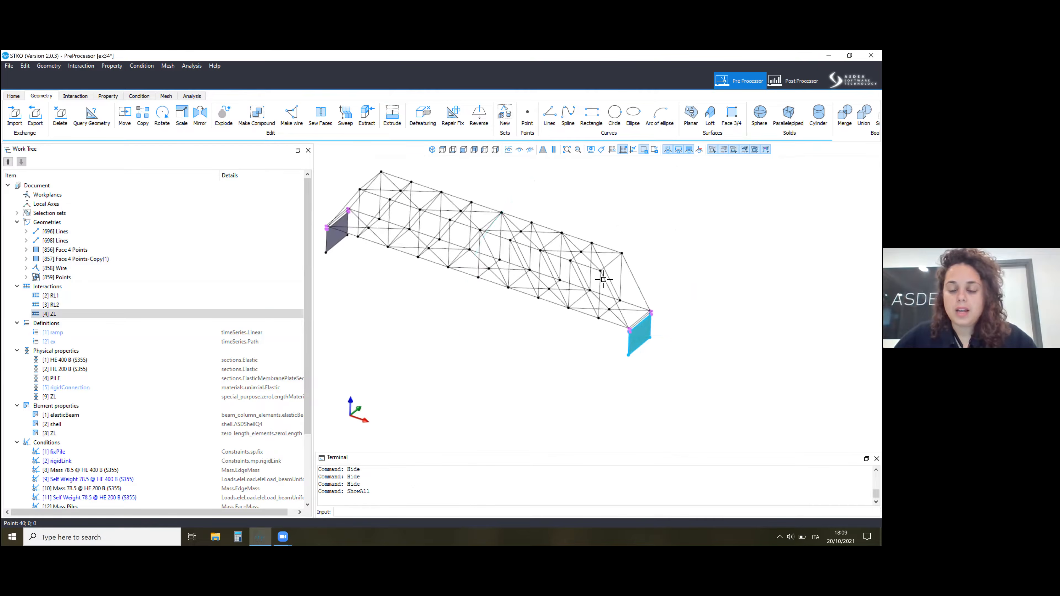
# Select the horizontal interaction link at the pile's upper corner and inspect the connections at that bridge end.
pyautogui.scroll(10, 610, 326)
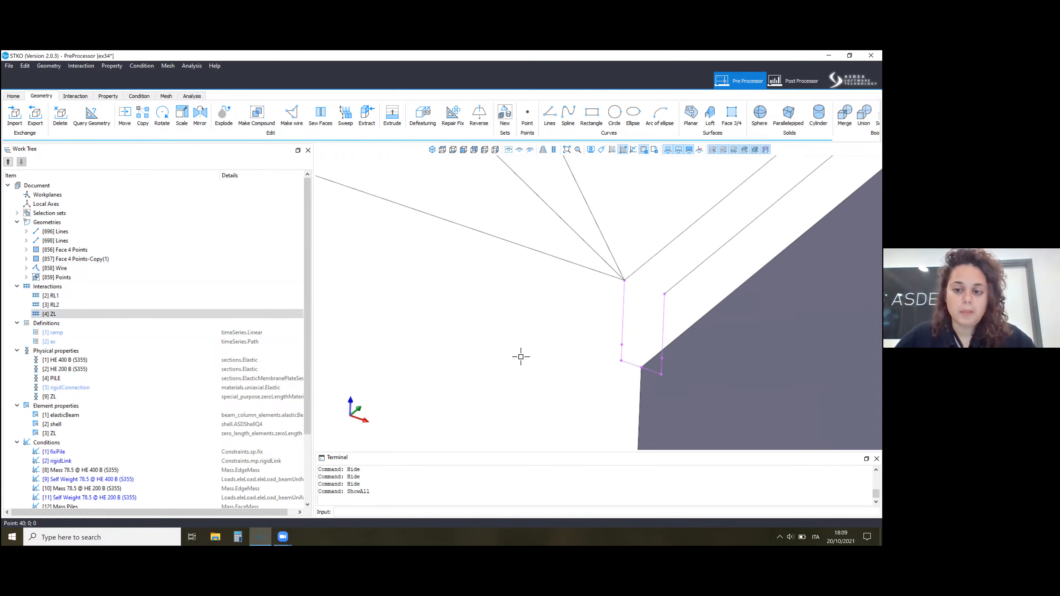
pyautogui.scroll(-3, 534, 321)
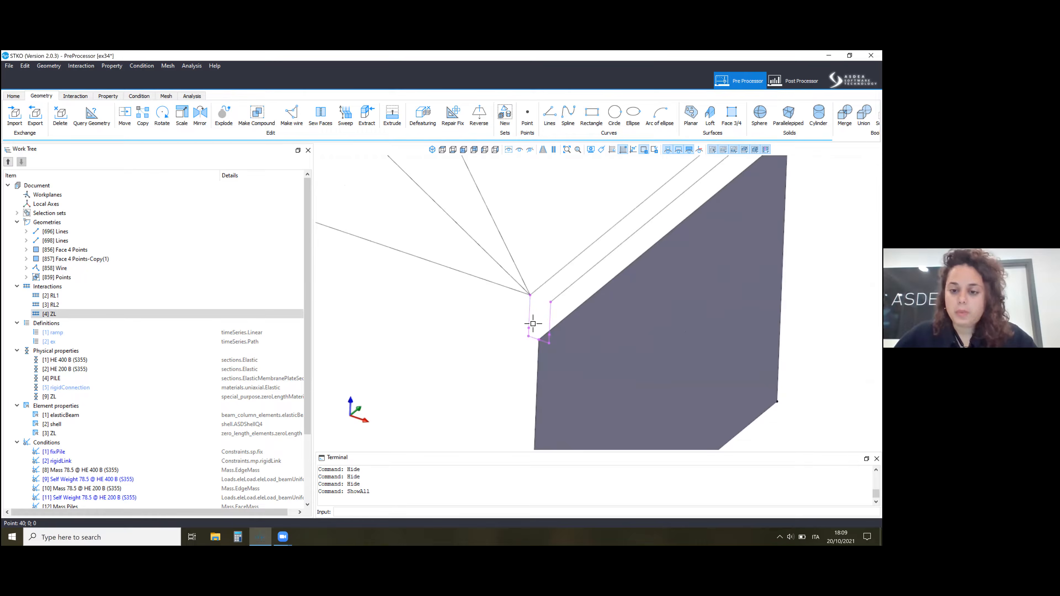
pyautogui.scroll(3, 525, 330)
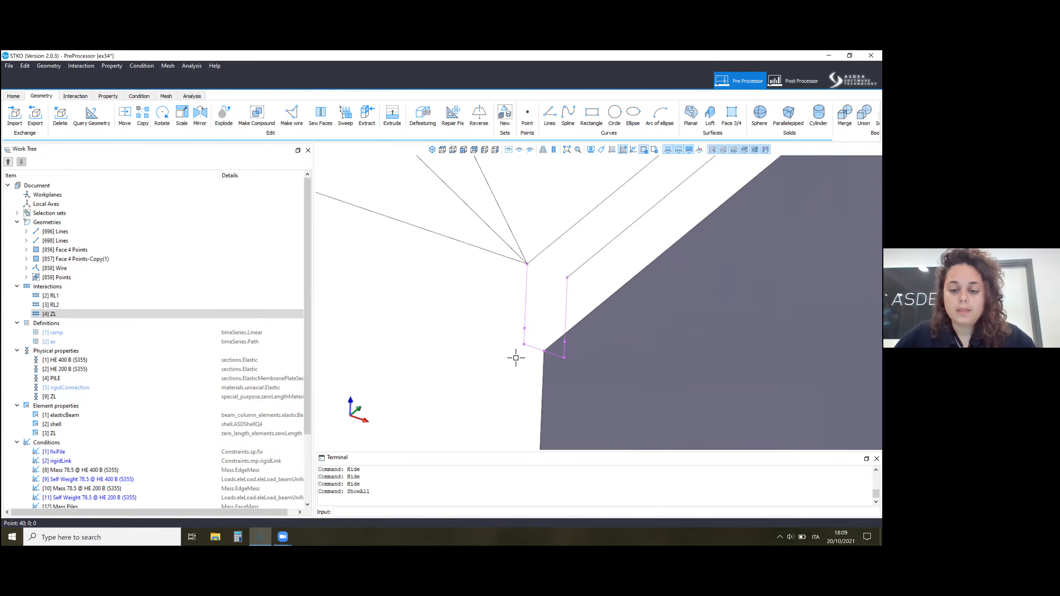
pyautogui.click(542, 367)
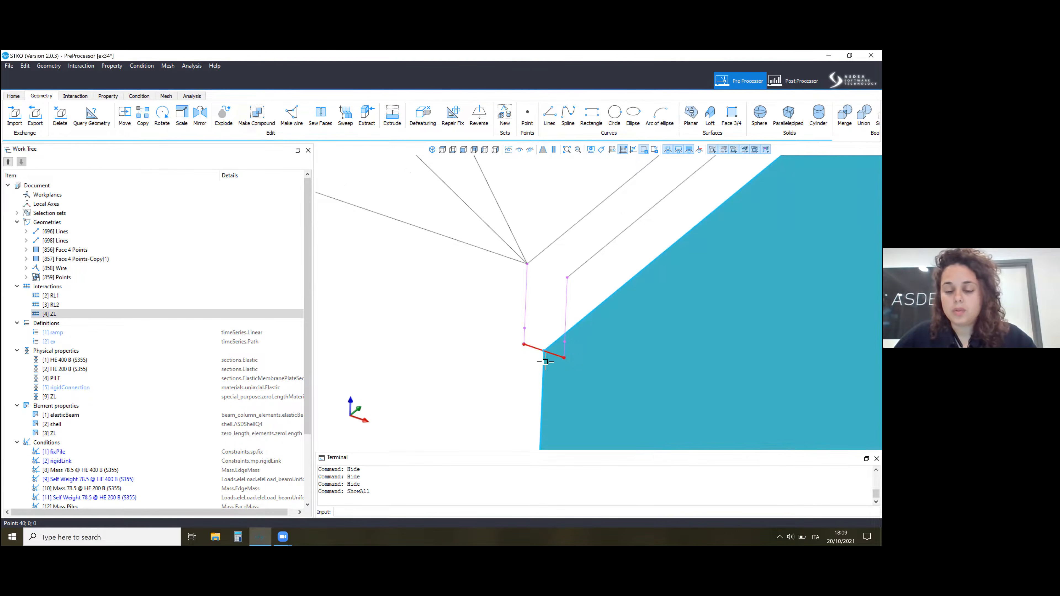
pyautogui.scroll(-2, 481, 334)
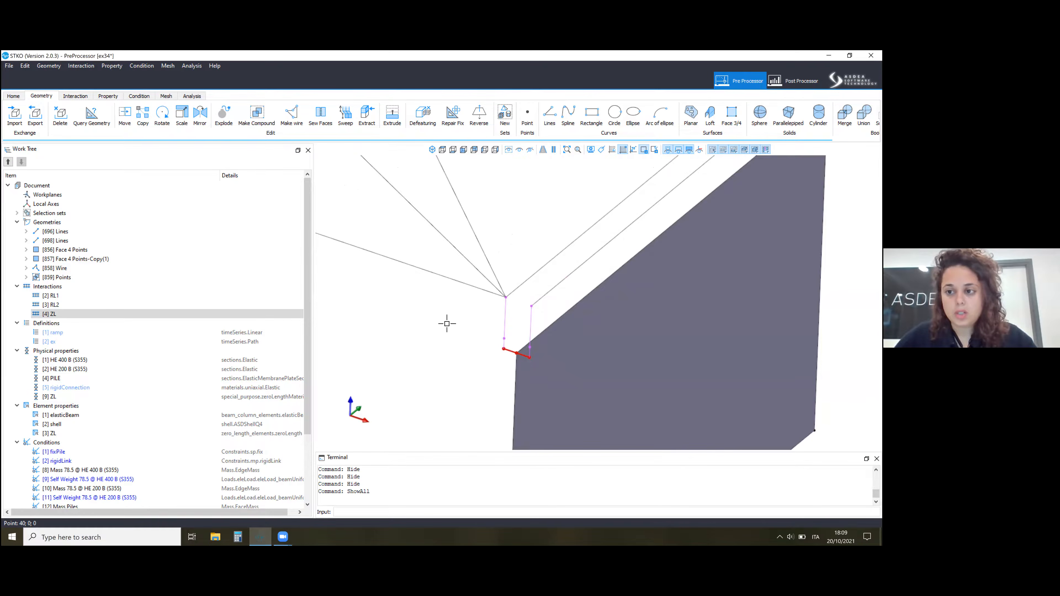
pyautogui.scroll(-3, 447, 324)
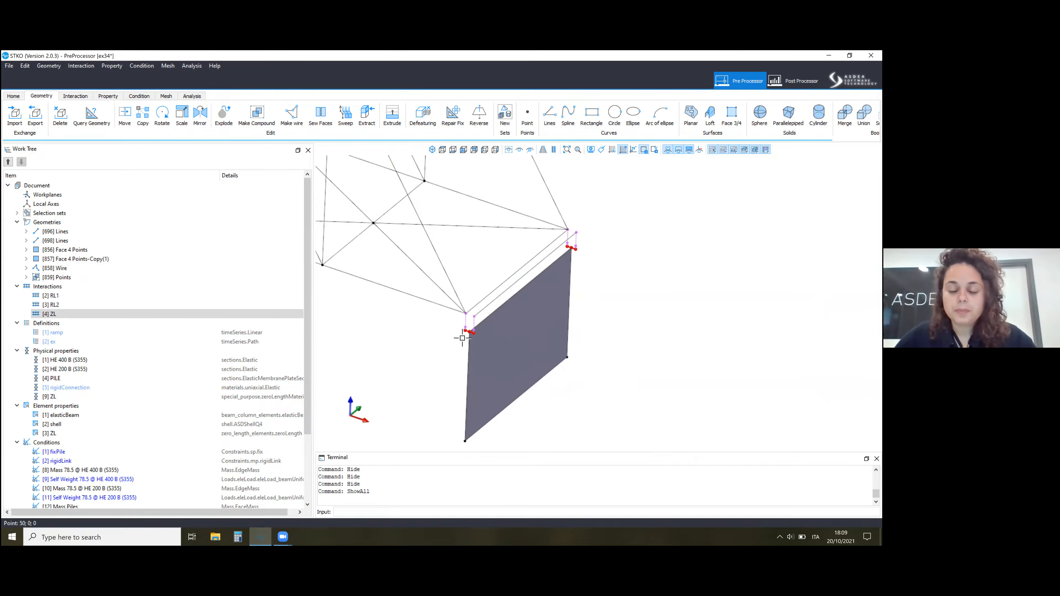
# Select the horizontal link at the pile corner, clear it, and select the short vertical interaction link above it.
pyautogui.scroll(5, 466, 333)
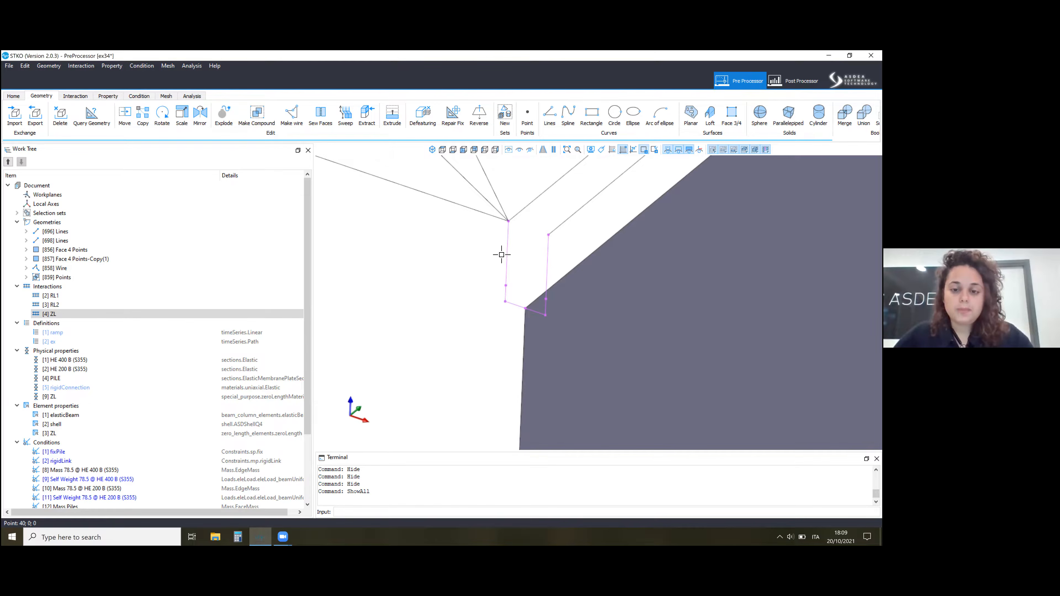
pyautogui.click(513, 305)
pyautogui.click(527, 309)
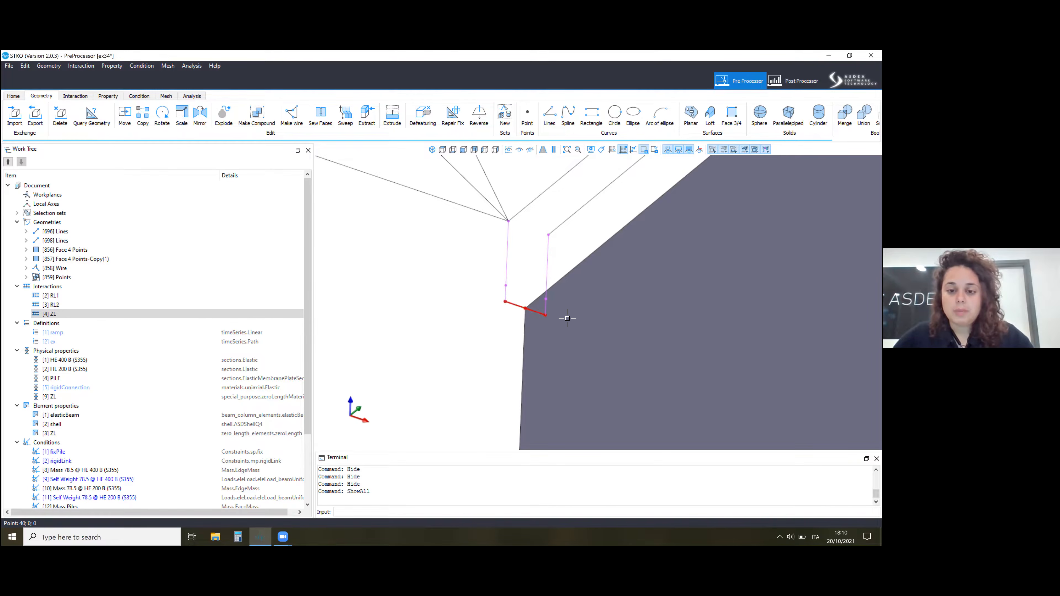
pyautogui.press('Escape')
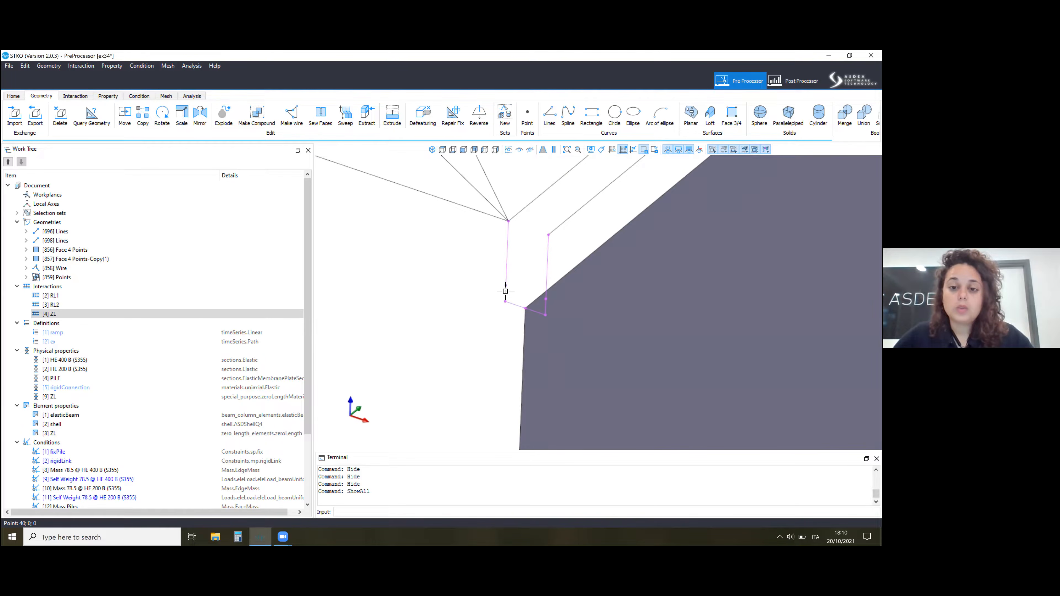
pyautogui.click(505, 293)
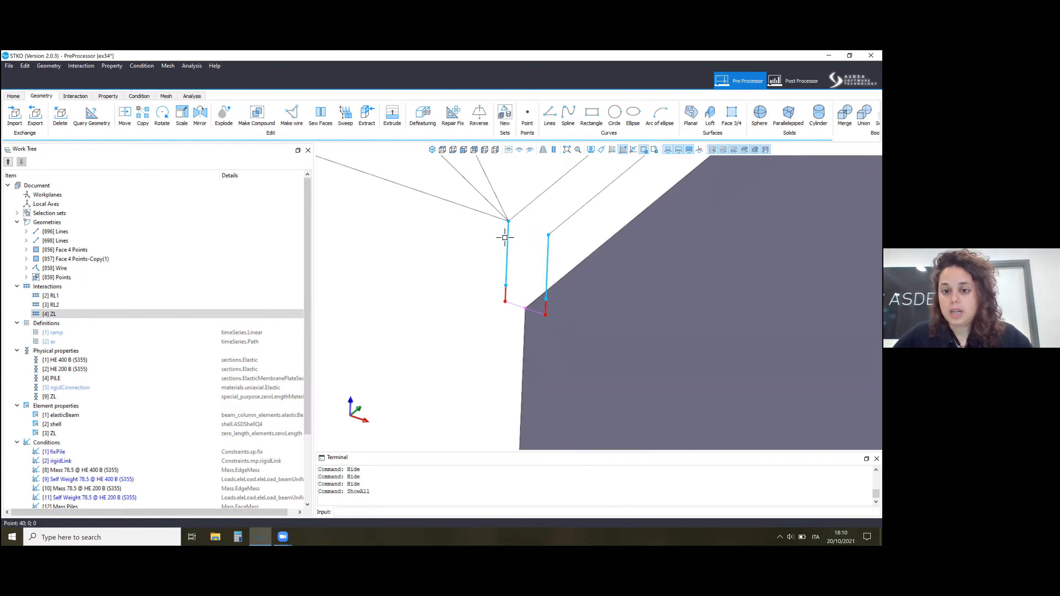
# Check the pile connection with its assigned sections in the property context, and return to the geometry context.
pyautogui.click(108, 99)
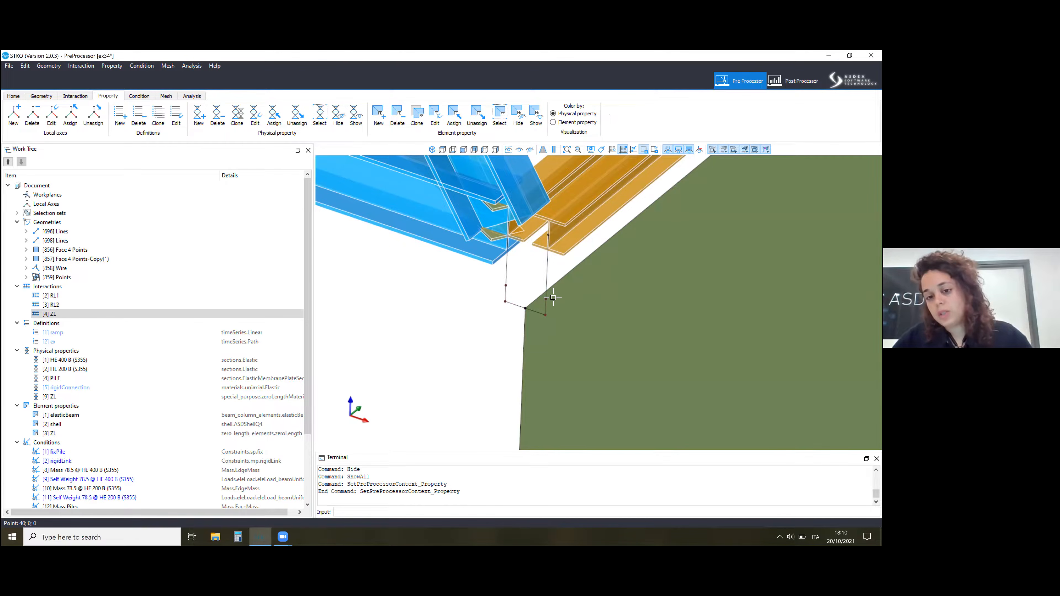
pyautogui.click(532, 304)
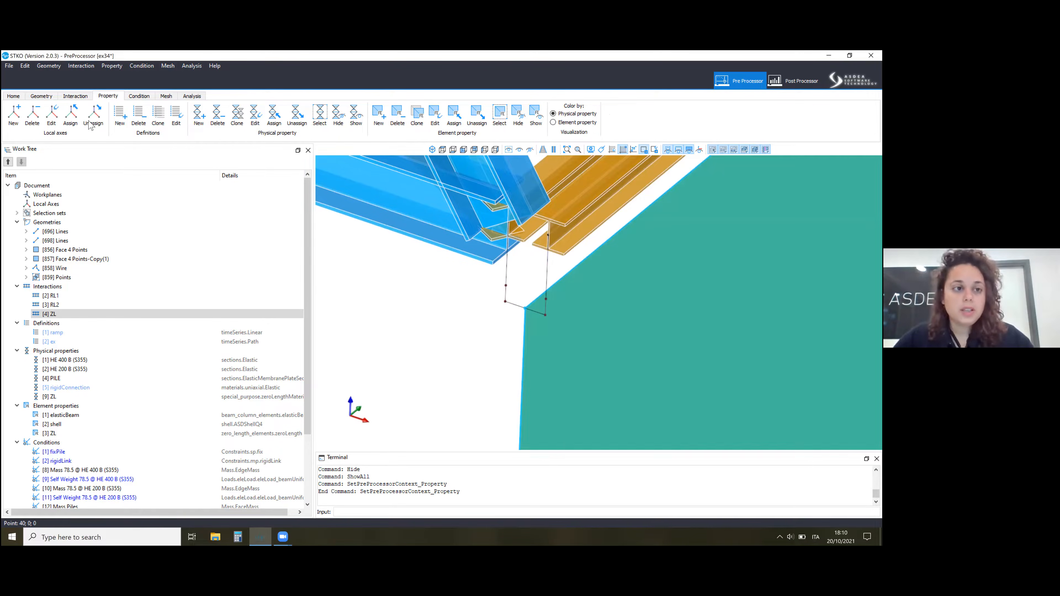
pyautogui.press('Escape')
pyautogui.click(41, 96)
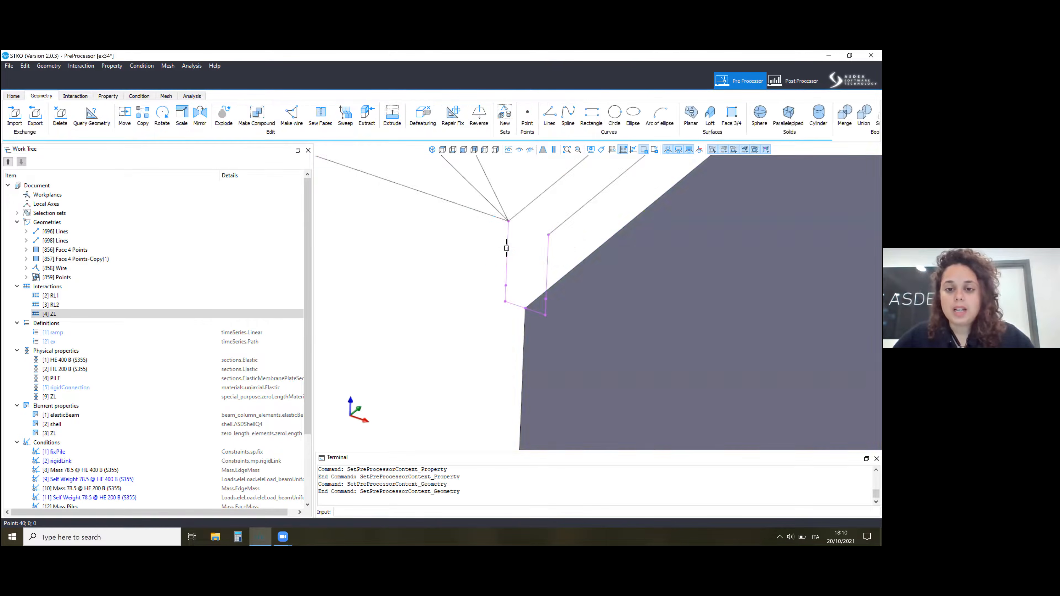
# Select the vertical interaction links joining the truss corner to the pile, and clear the selection.
pyautogui.click(508, 228)
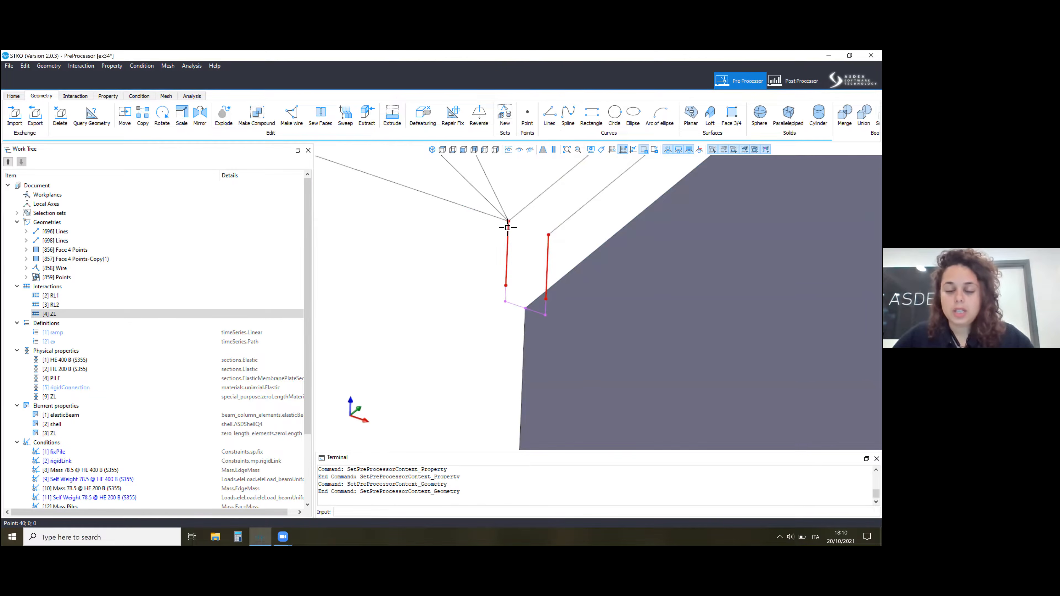
pyautogui.click(503, 217)
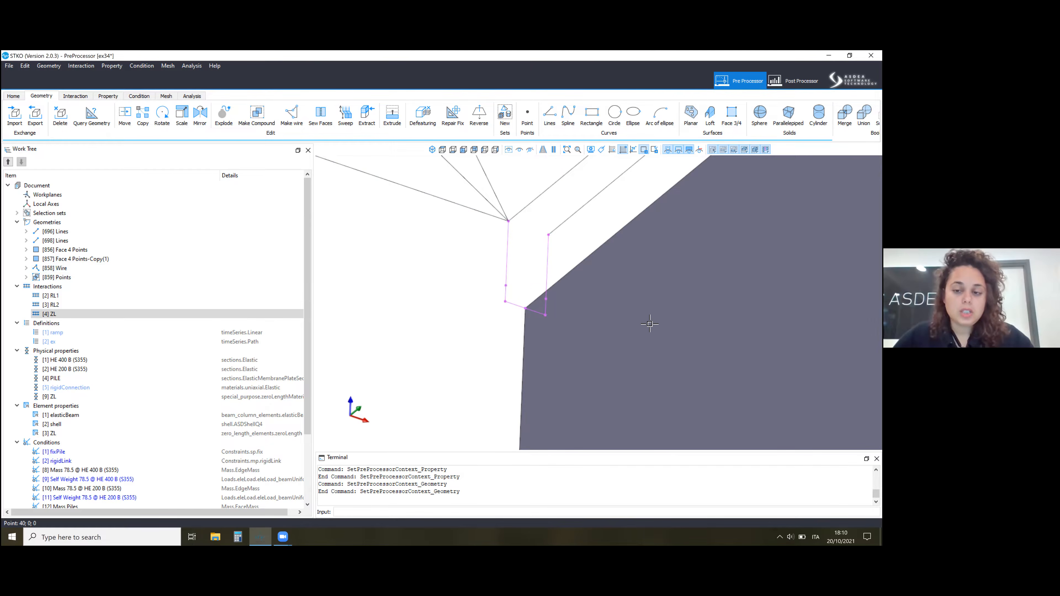
pyautogui.scroll(-3, 582, 237)
pyautogui.scroll(-2, 596, 220)
pyautogui.scroll(-2, 597, 220)
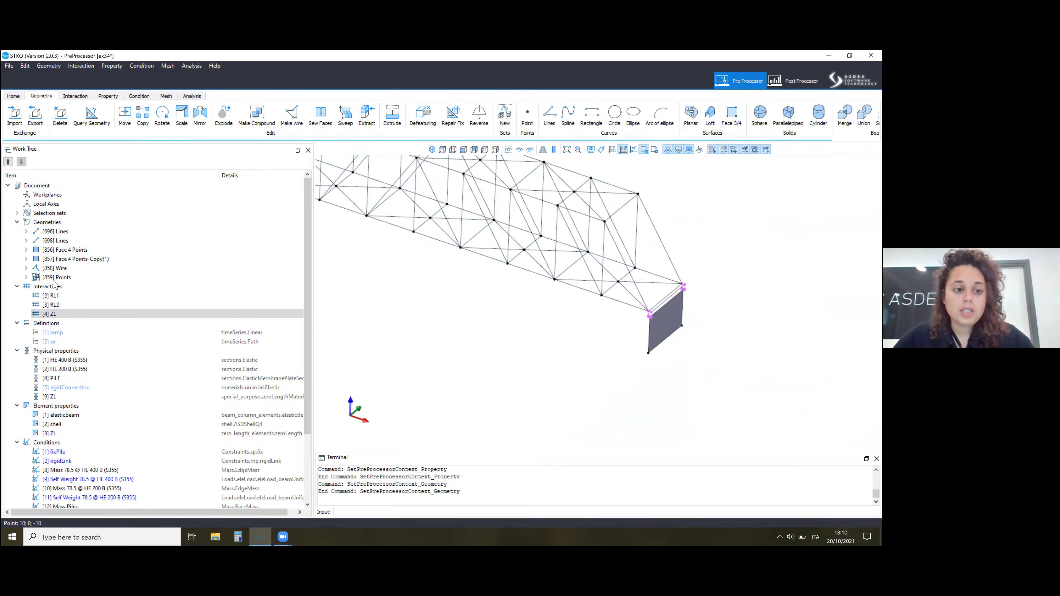
# Highlight the RL2 and ZL interactions in the work tree and examine their locations across the whole bridge.
pyautogui.click(52, 313)
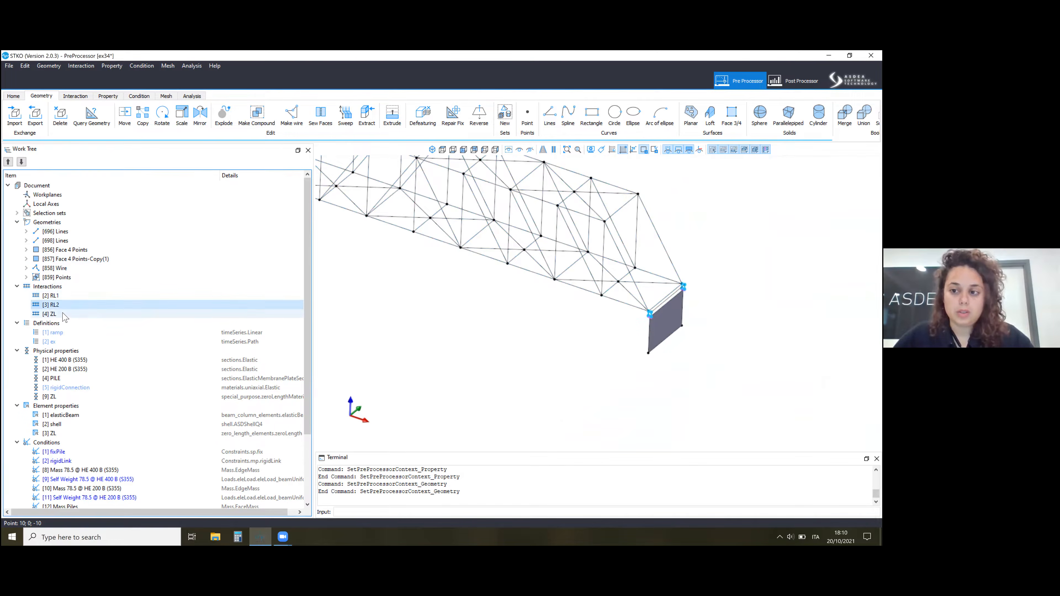
pyautogui.scroll(-3, 459, 256)
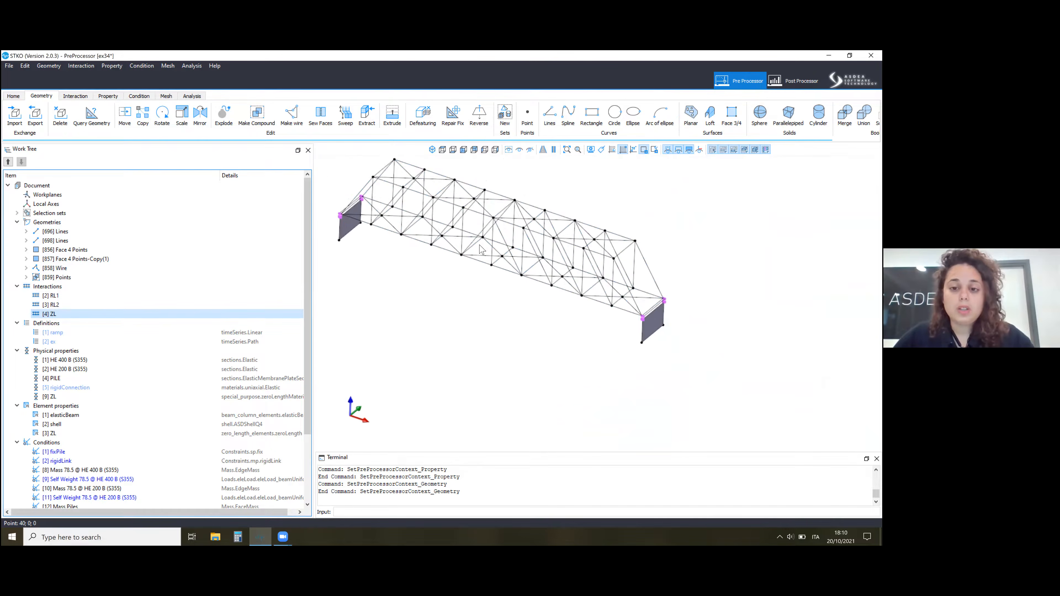
pyautogui.scroll(1, 506, 182)
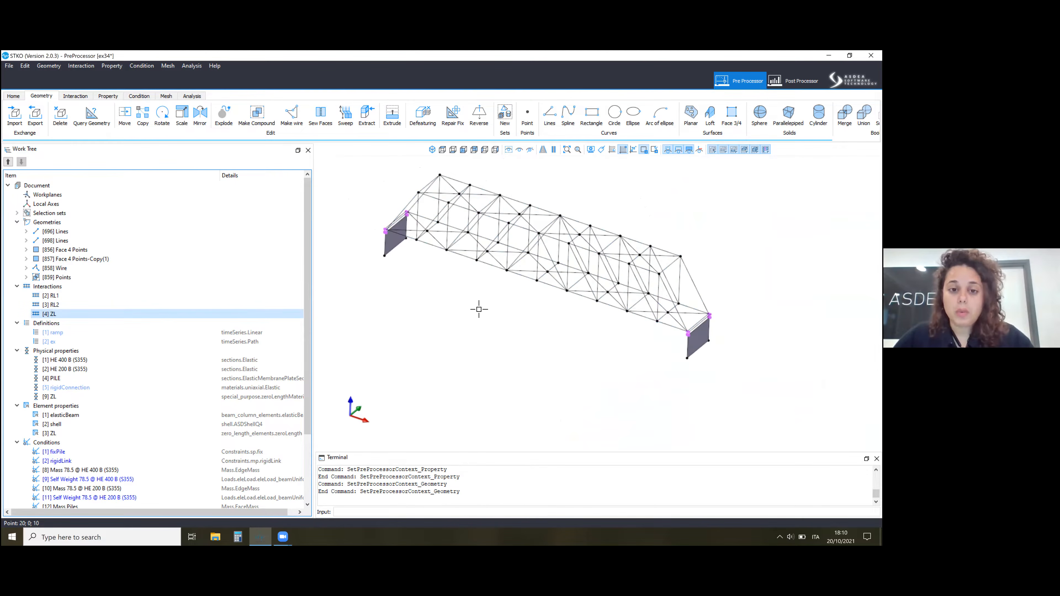
pyautogui.scroll(1, 476, 314)
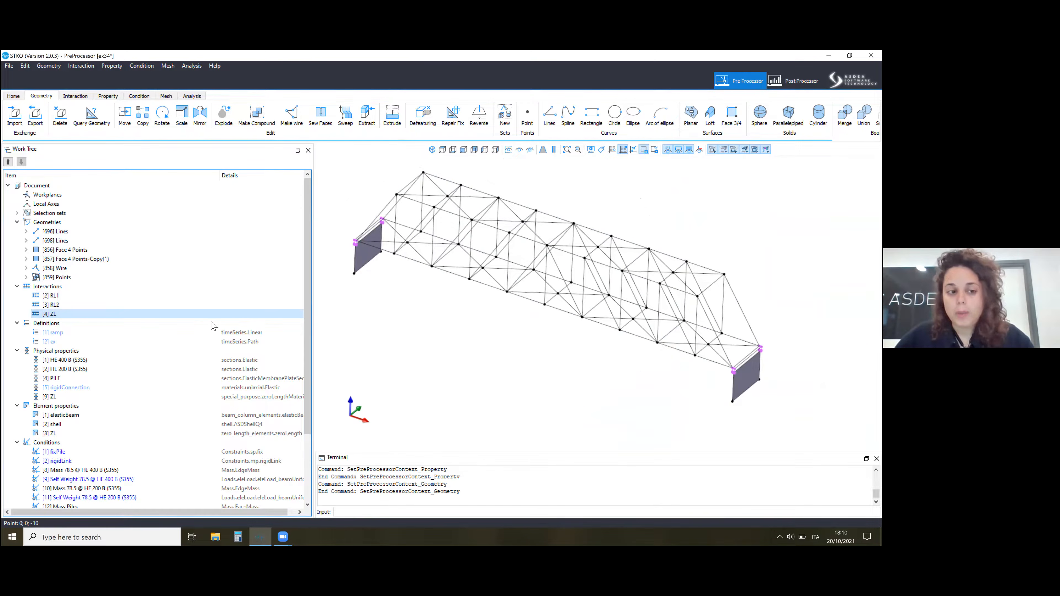
# Collapse the Geometries, Interactions and Definitions groups in the work tree.
pyautogui.click(16, 222)
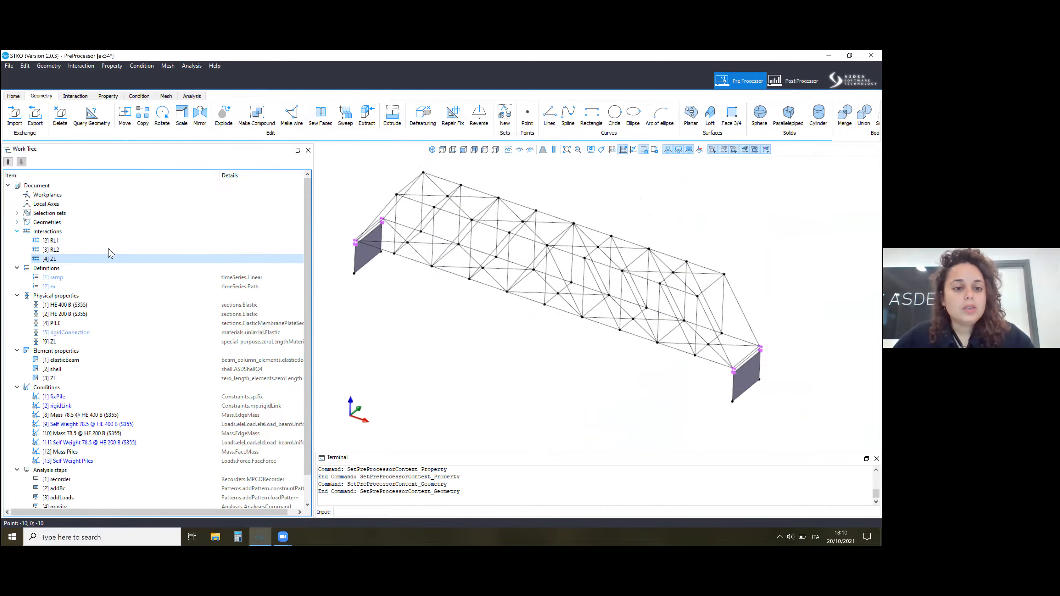
pyautogui.click(17, 231)
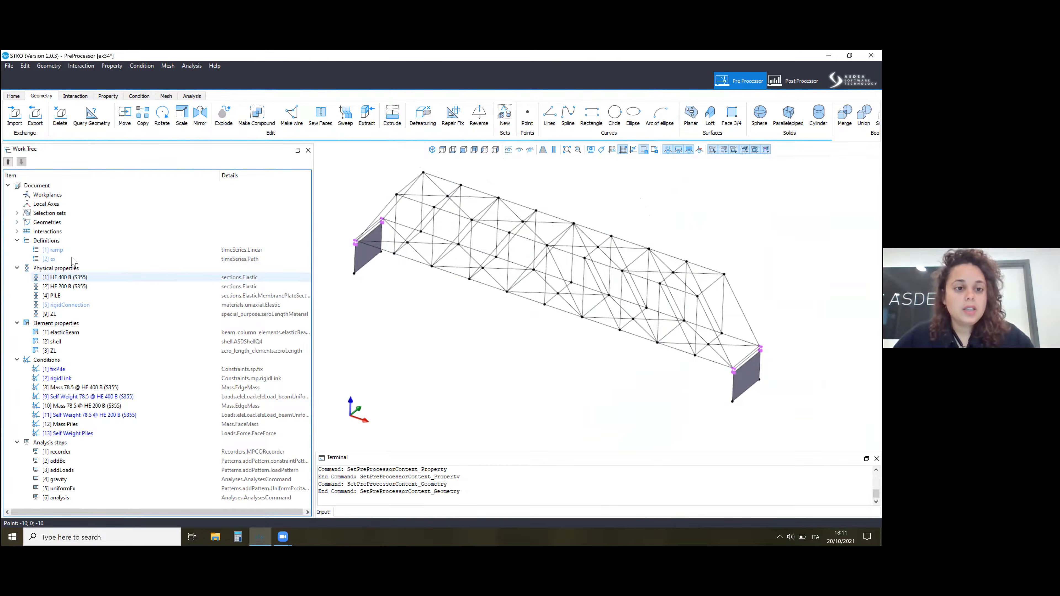
pyautogui.click(17, 241)
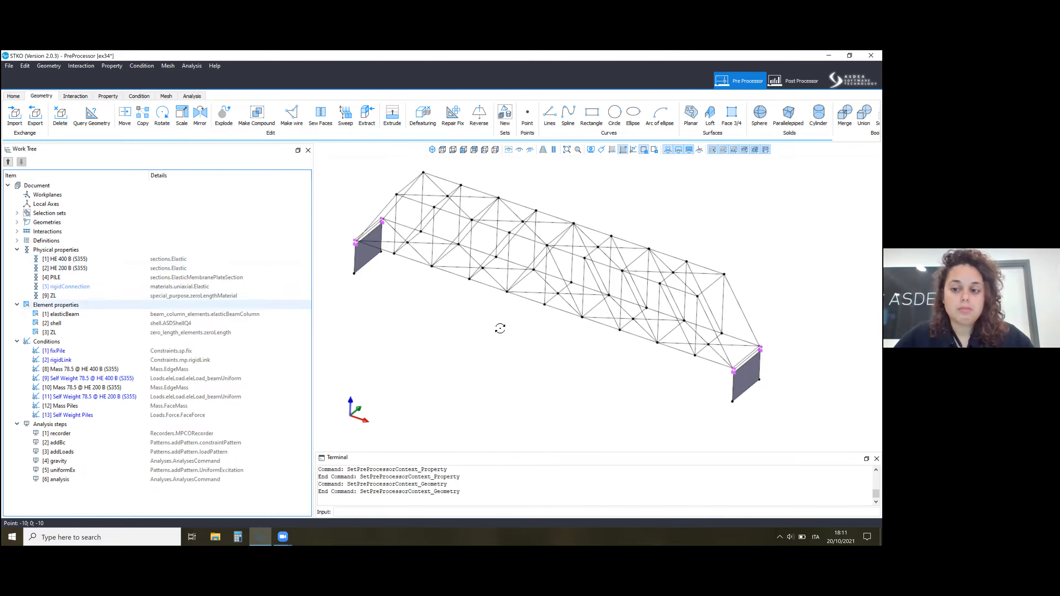
# Open the HE 400 B (S355) physical property, review its beam cross-section dimensions, and close the editors.
pyautogui.moveTo(498, 319)
pyautogui.mouseDown(button='middle')
pyautogui.moveTo(521, 298)
pyautogui.moveTo(504, 303)
pyautogui.mouseUp(button='middle')
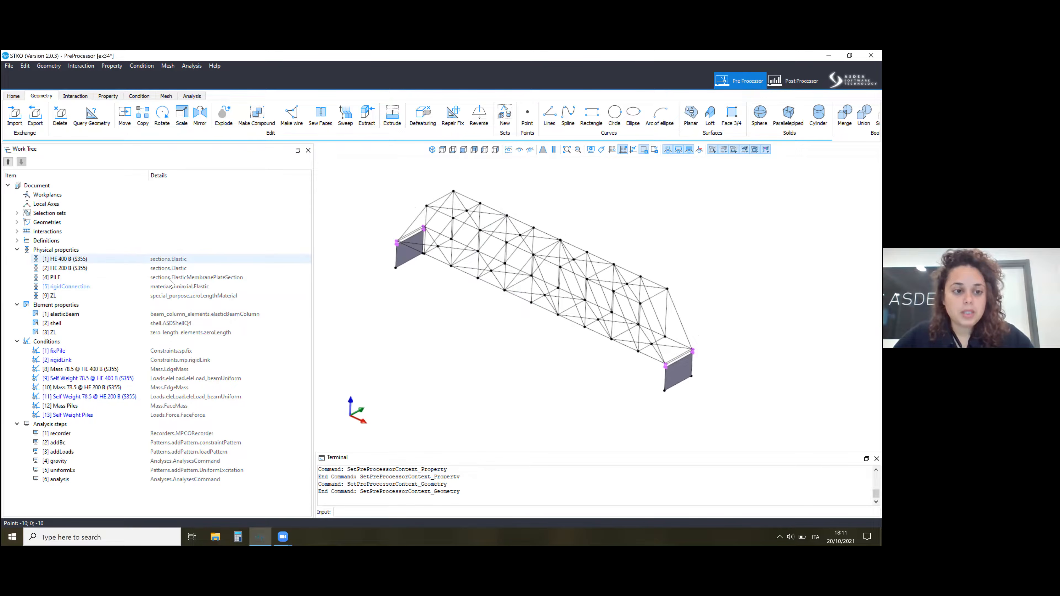
pyautogui.rightClick(127, 259)
pyautogui.click(142, 284)
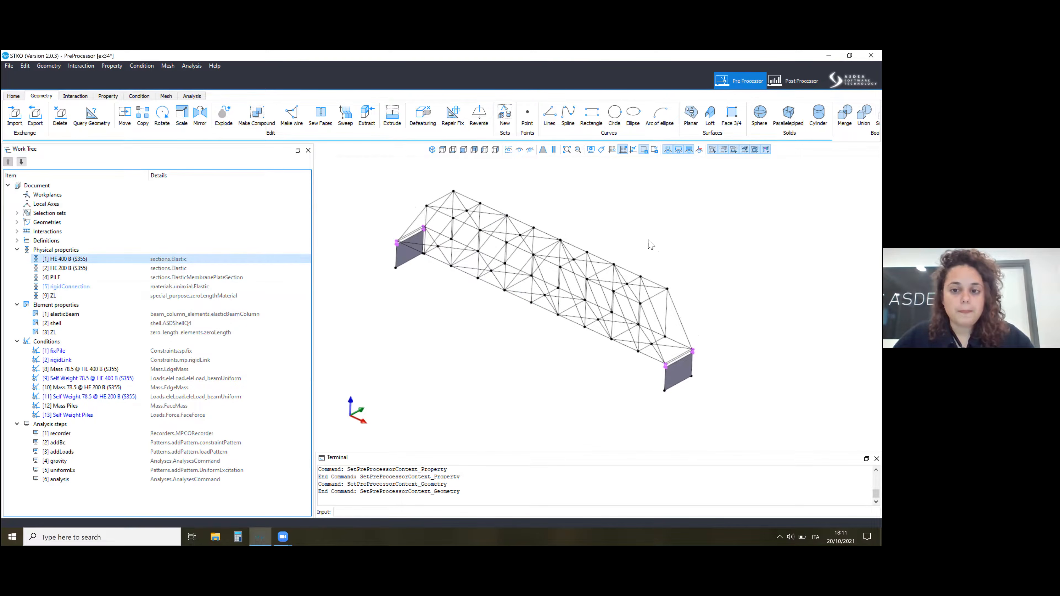
pyautogui.click(626, 261)
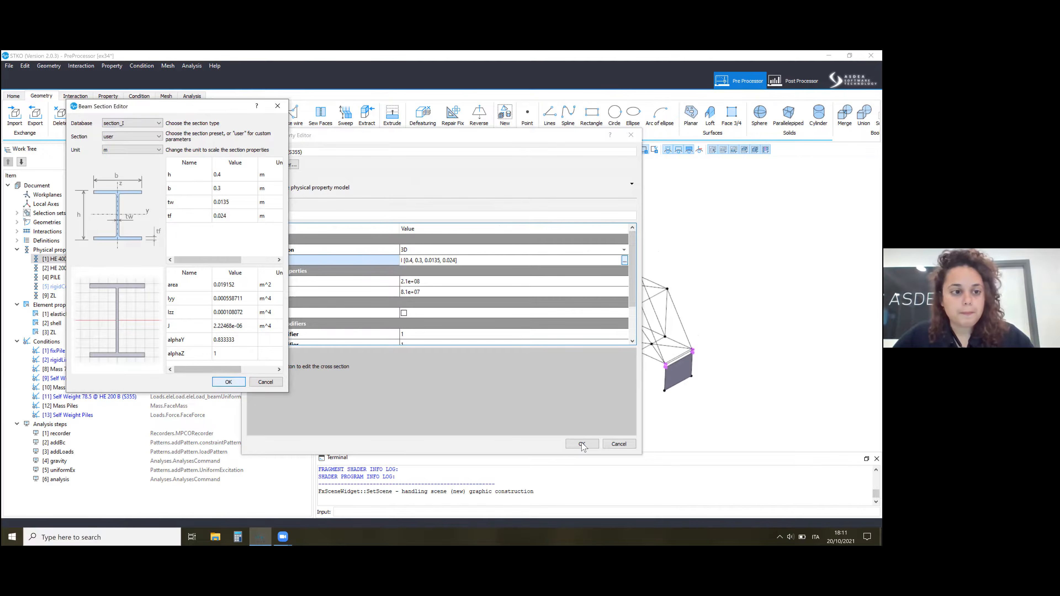
pyautogui.click(229, 382)
pyautogui.press('Return')
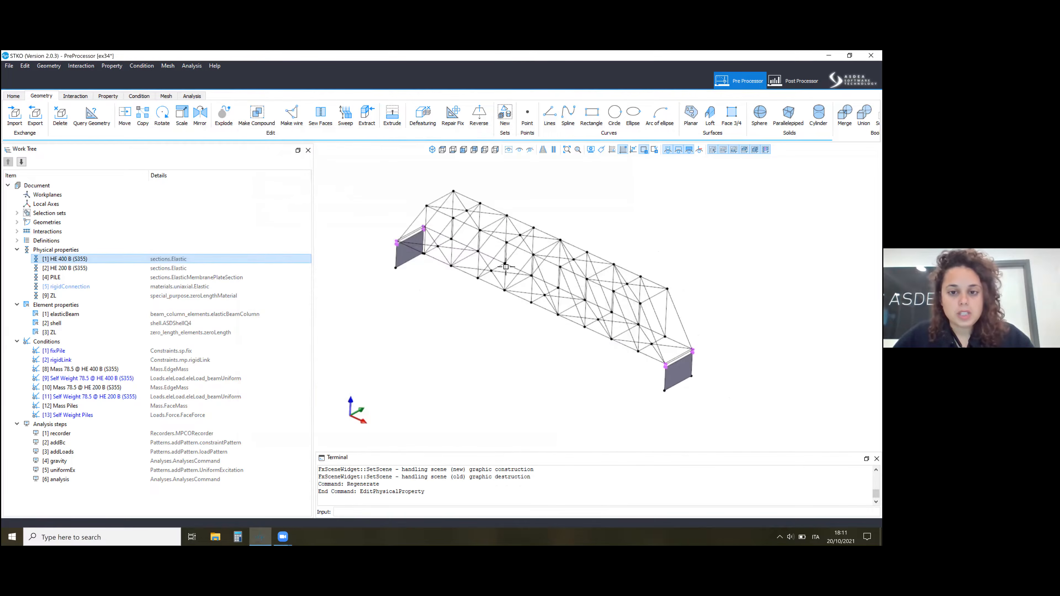
# Select all members assigned the HE 400 B (S355) physical property, and clear the selection.
pyautogui.rightClick(151, 259)
pyautogui.press('Return')
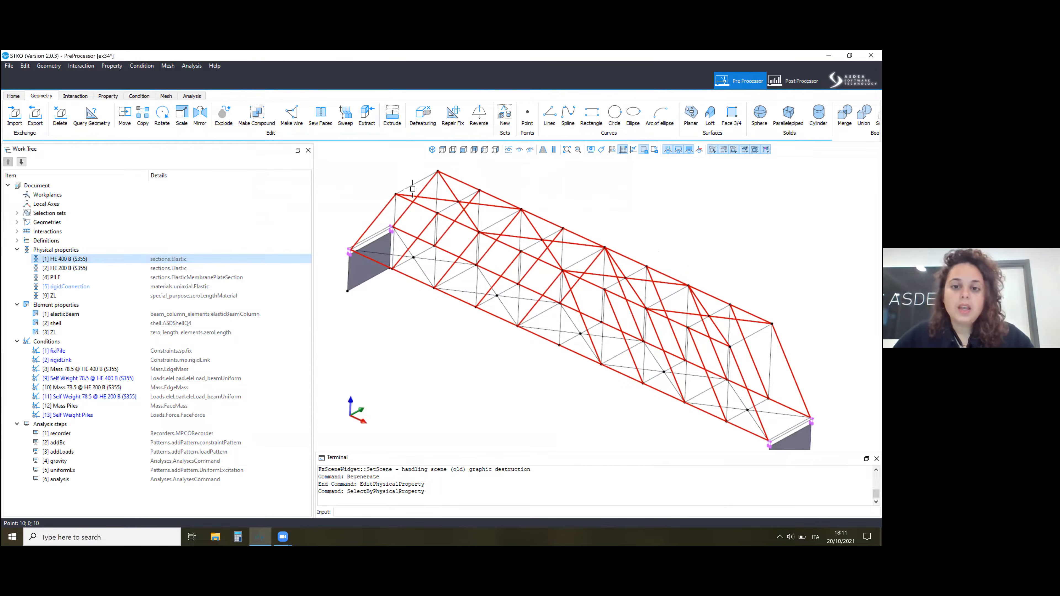
pyautogui.scroll(-1, 473, 315)
pyautogui.press('Escape')
# Select and clear the members assigned HE 200 B (S355), and view the assigned sections in the property context.
pyautogui.rightClick(119, 270)
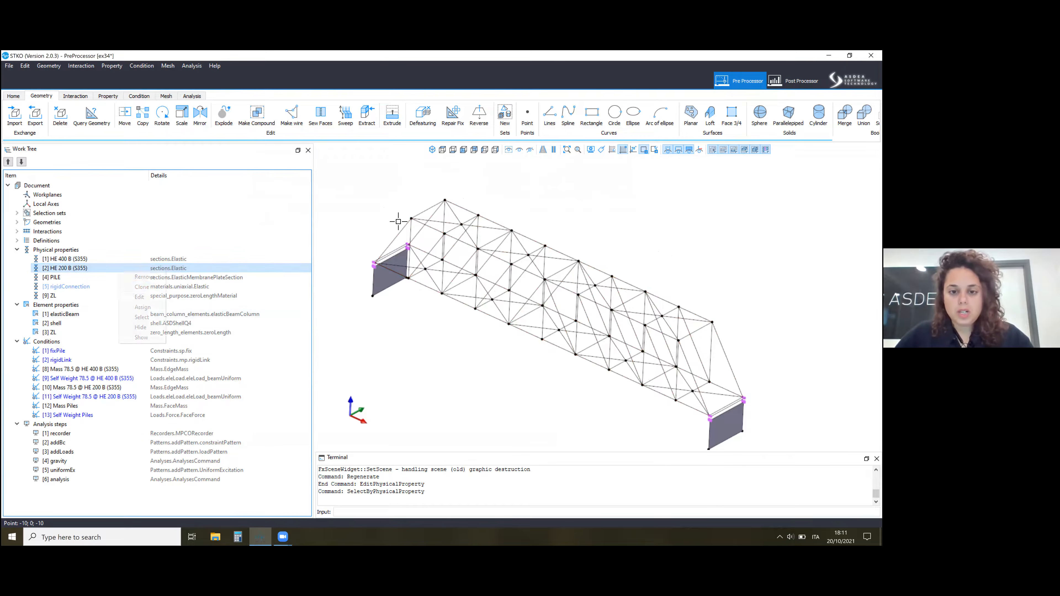
pyautogui.click(142, 318)
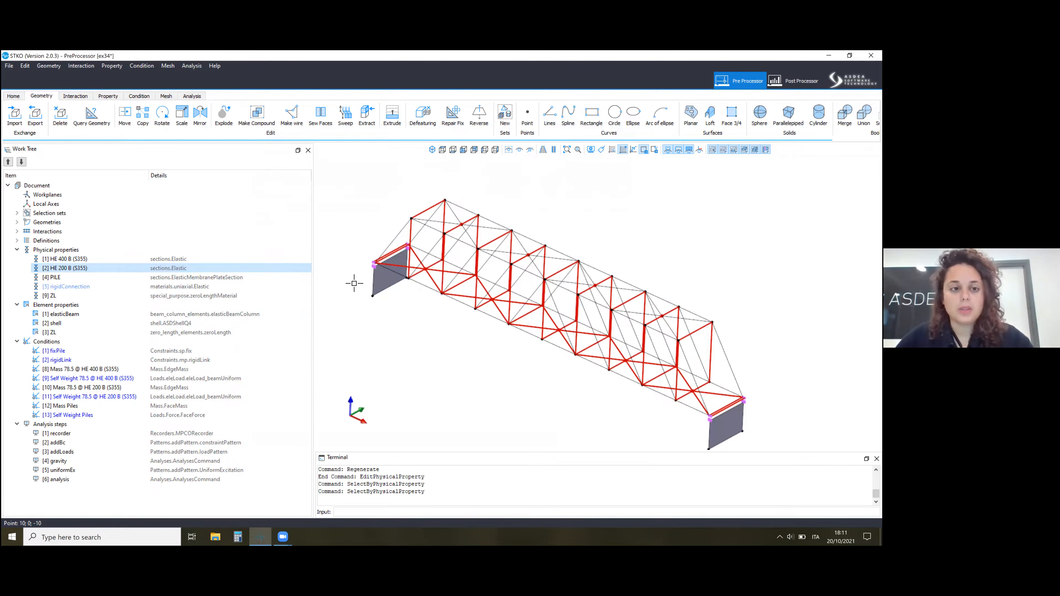
pyautogui.click(106, 98)
pyautogui.press('Escape')
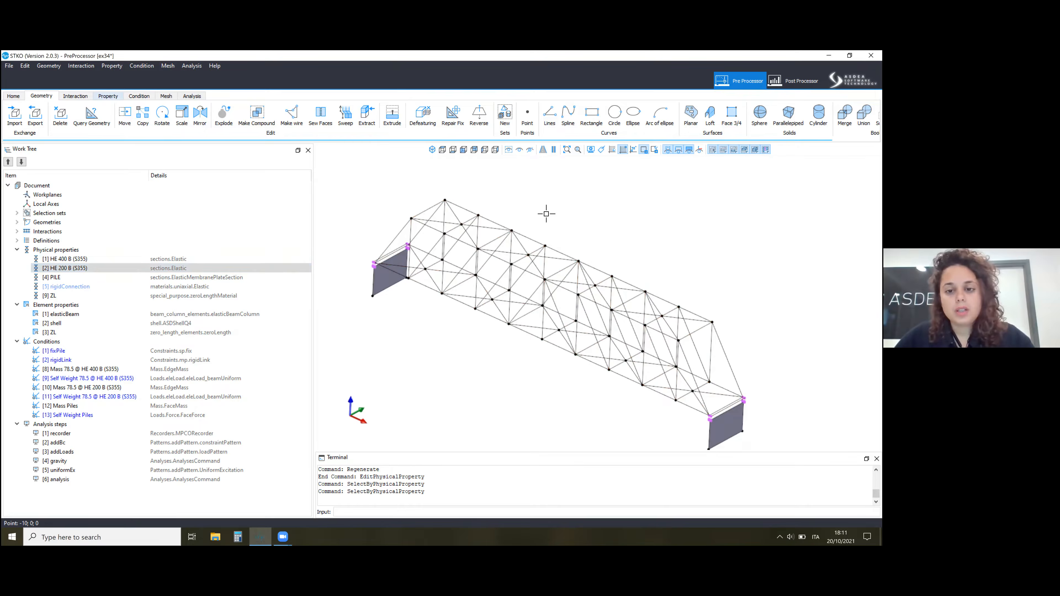
pyautogui.scroll(5, 613, 230)
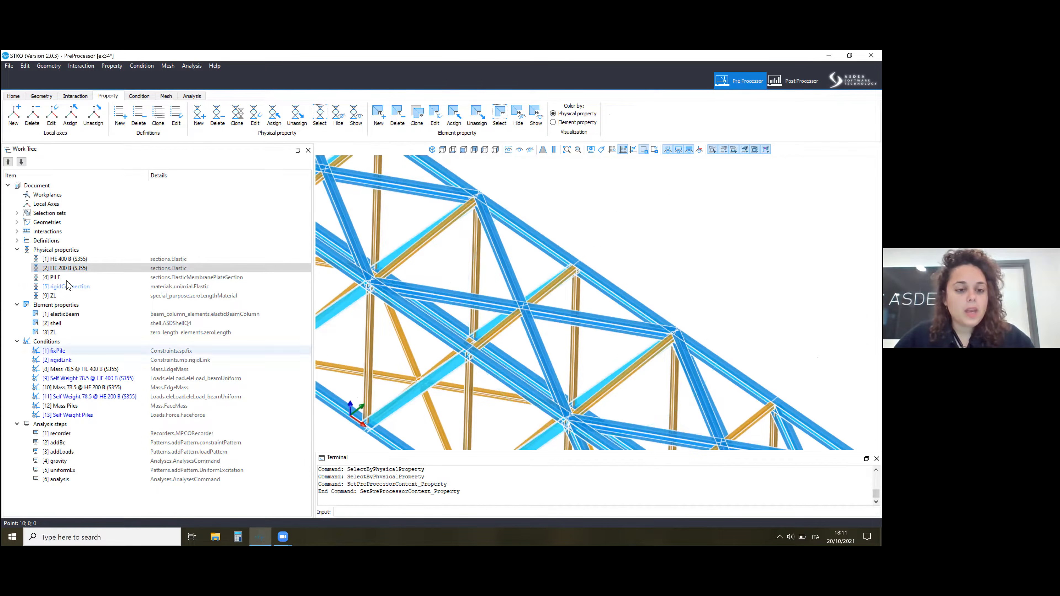
# Set the mass density rho of the PILE physical property to 0, check its other attributes, and accept the edit.
pyautogui.rightClick(65, 278)
pyautogui.click(81, 287)
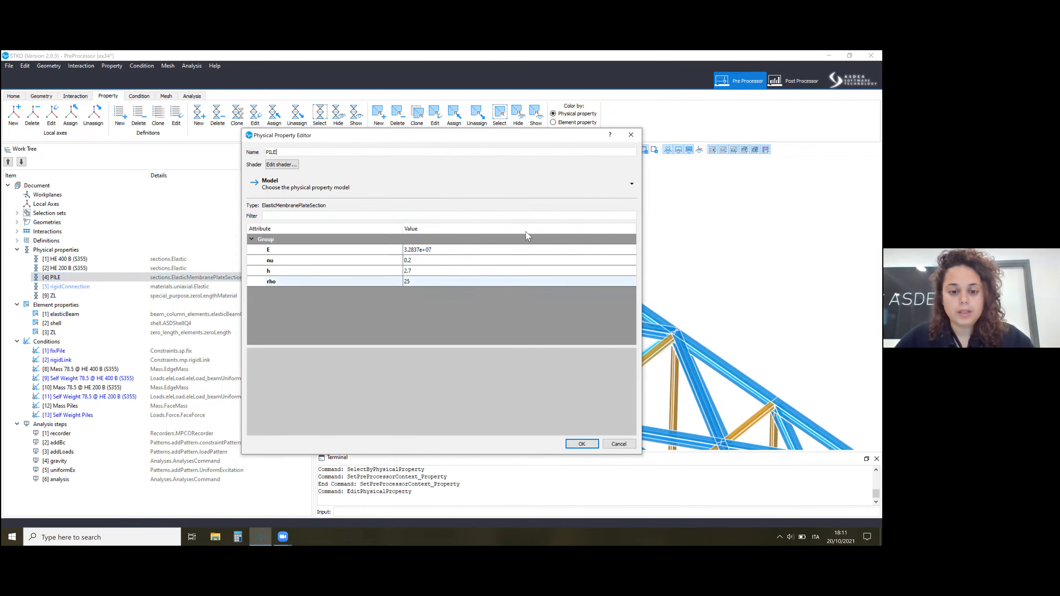
pyautogui.moveTo(509, 135); pyautogui.dragTo(336, 134)
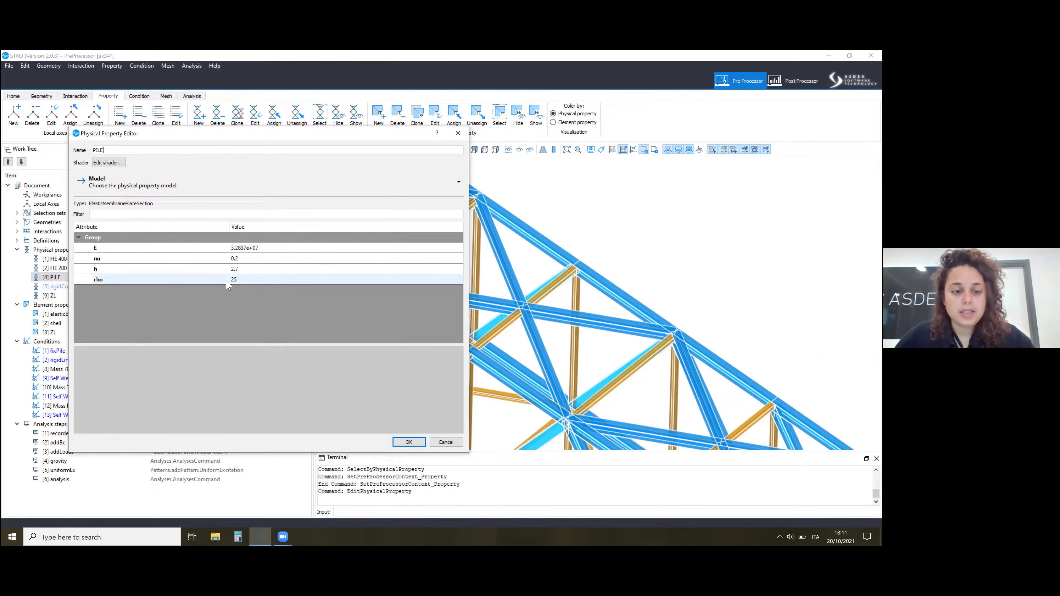
pyautogui.click(238, 281)
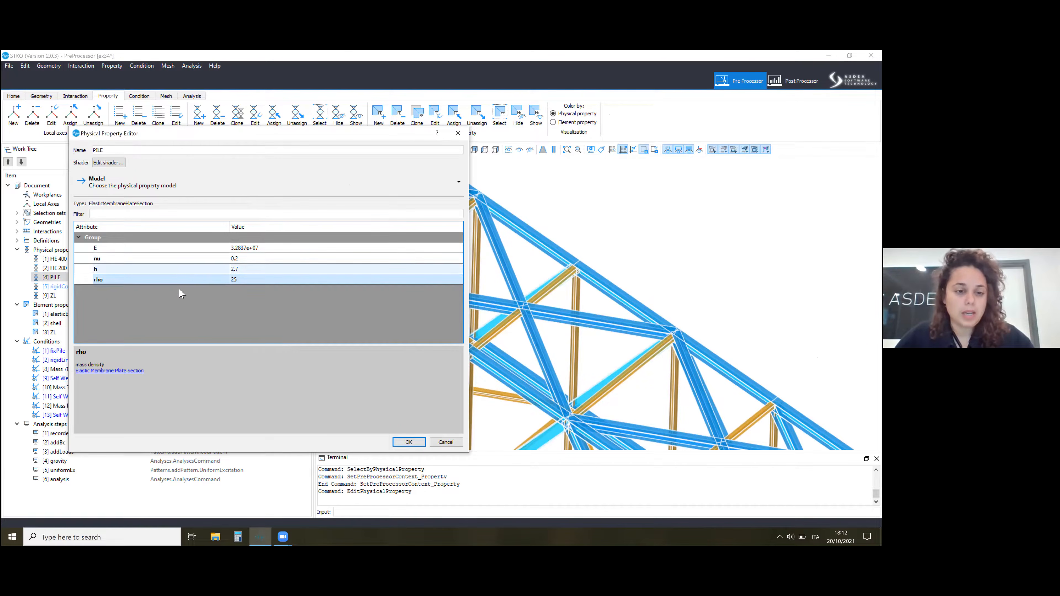
pyautogui.click(244, 279)
pyautogui.write('0')
pyautogui.press('Return')
pyautogui.click(139, 250)
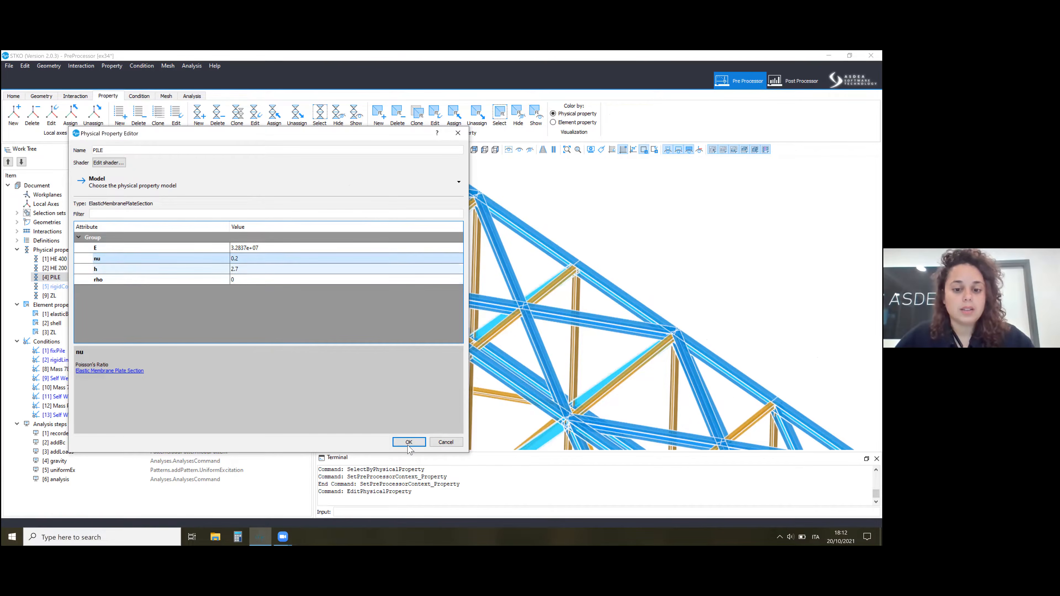
pyautogui.click(241, 269)
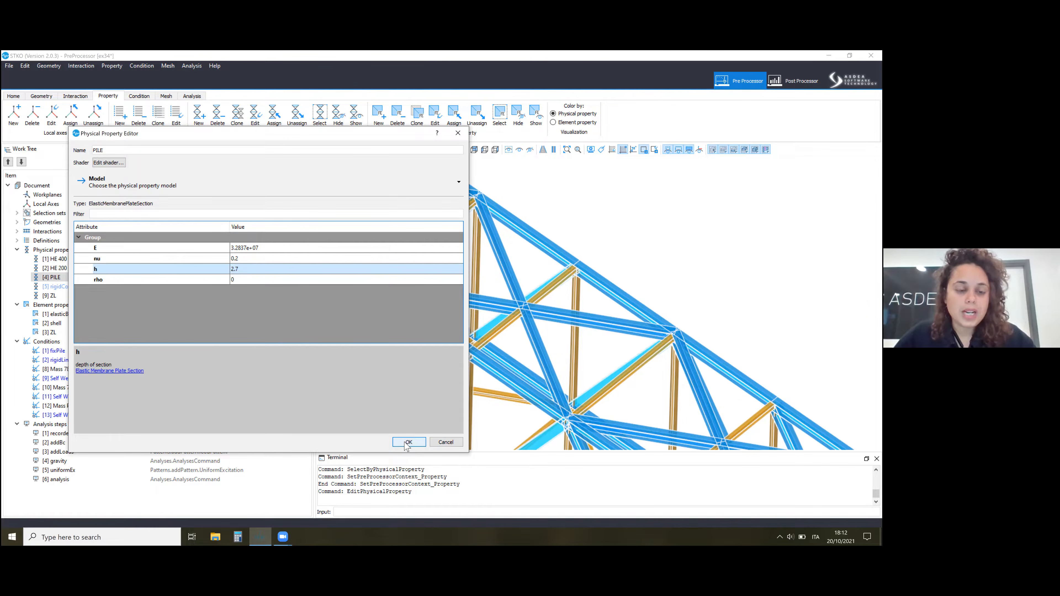
pyautogui.click(409, 442)
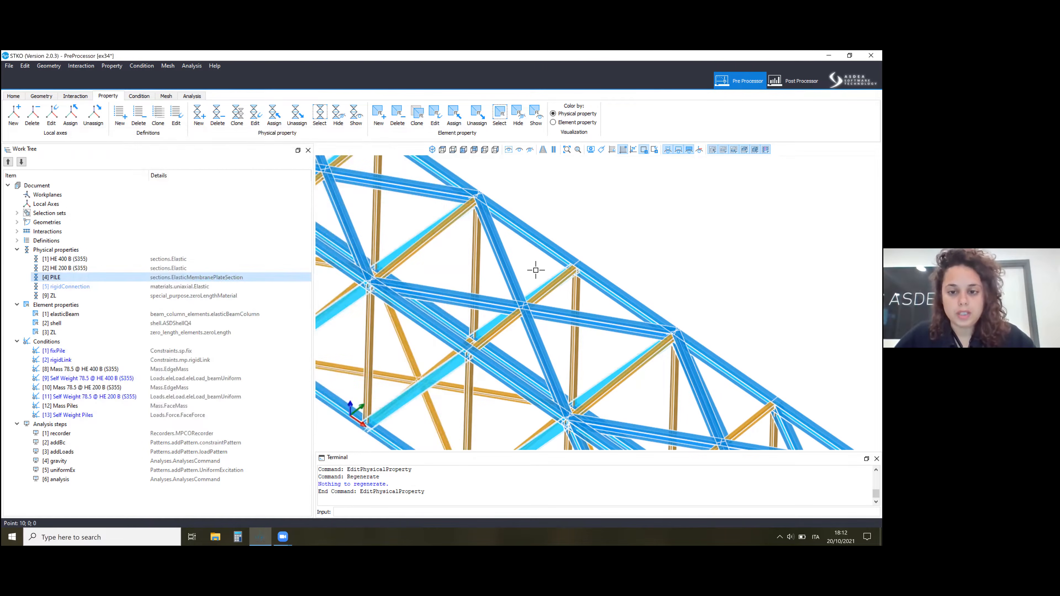
# Inspect the end piles in the property context and review the type and kinematics of the shell element property.
pyautogui.scroll(-5, 538, 288)
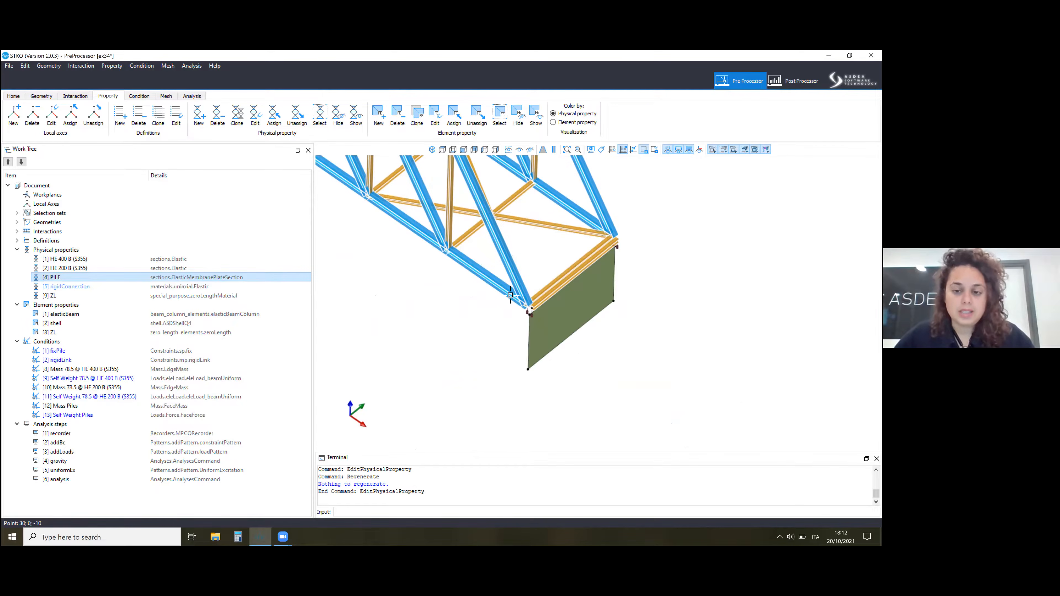
pyautogui.scroll(-5, 612, 339)
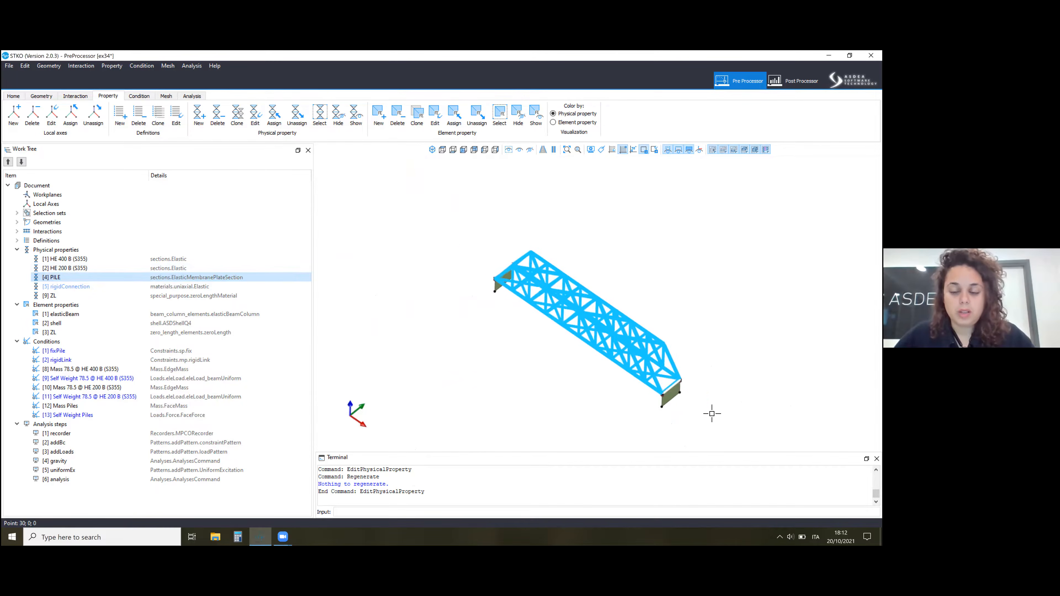
pyautogui.scroll(5, 634, 367)
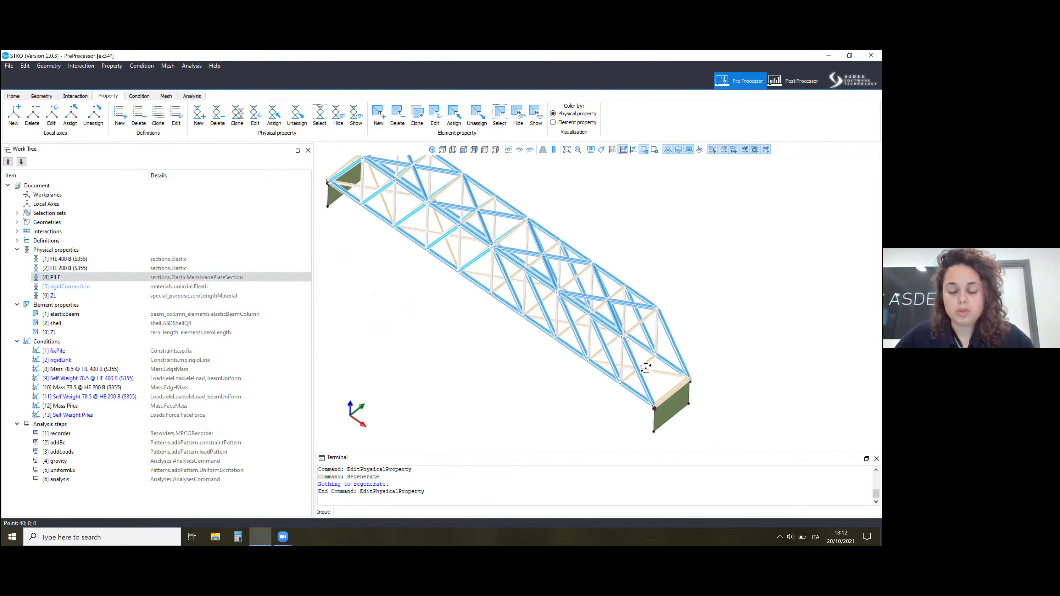
pyautogui.moveTo(646, 368); pyautogui.dragTo(637, 369, button='middle')
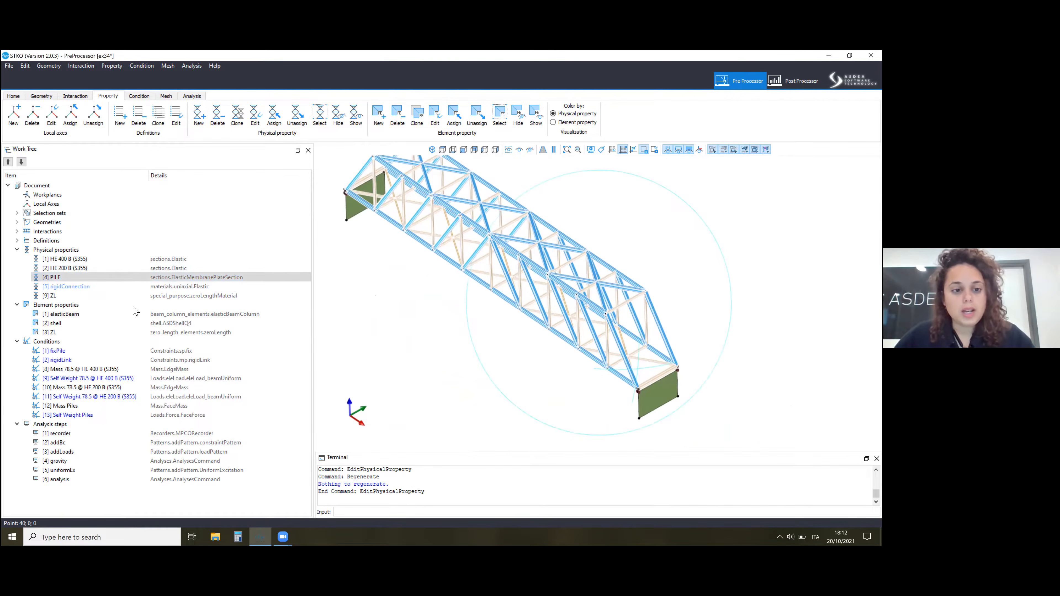
pyautogui.rightClick(159, 355)
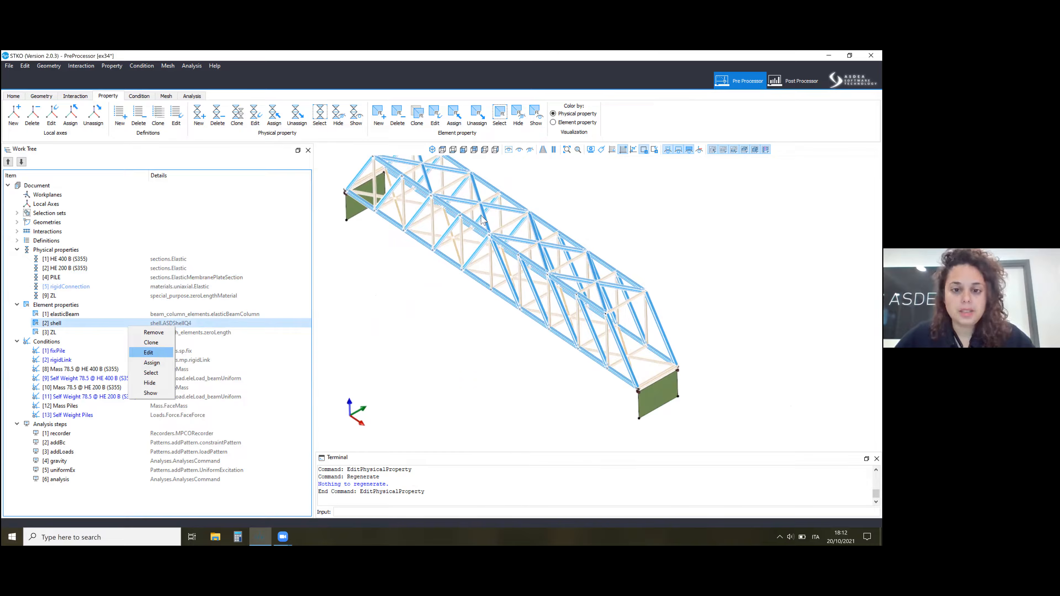
pyautogui.click(159, 353)
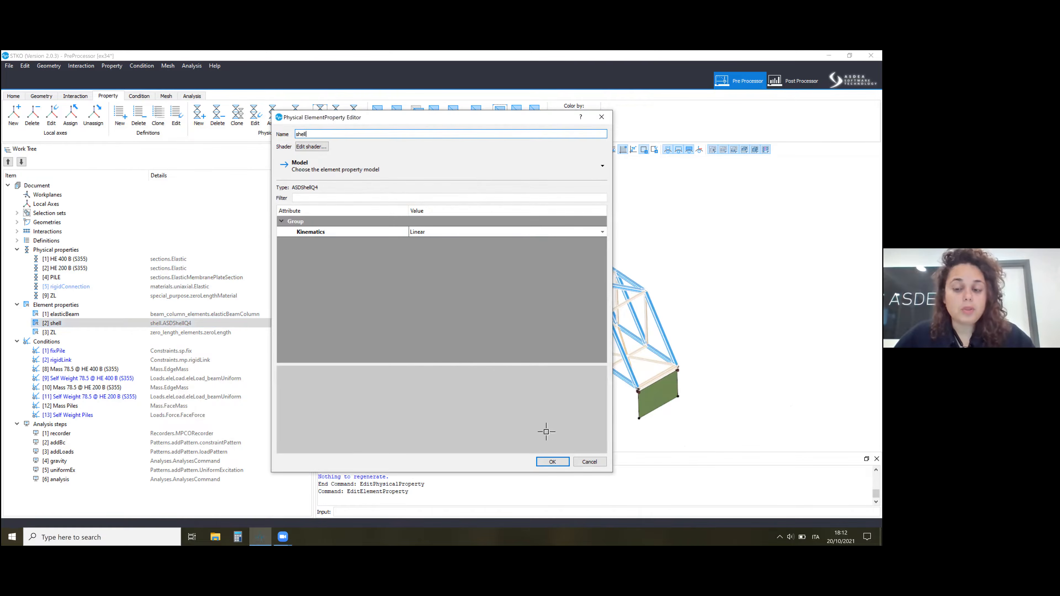
pyautogui.press('Return')
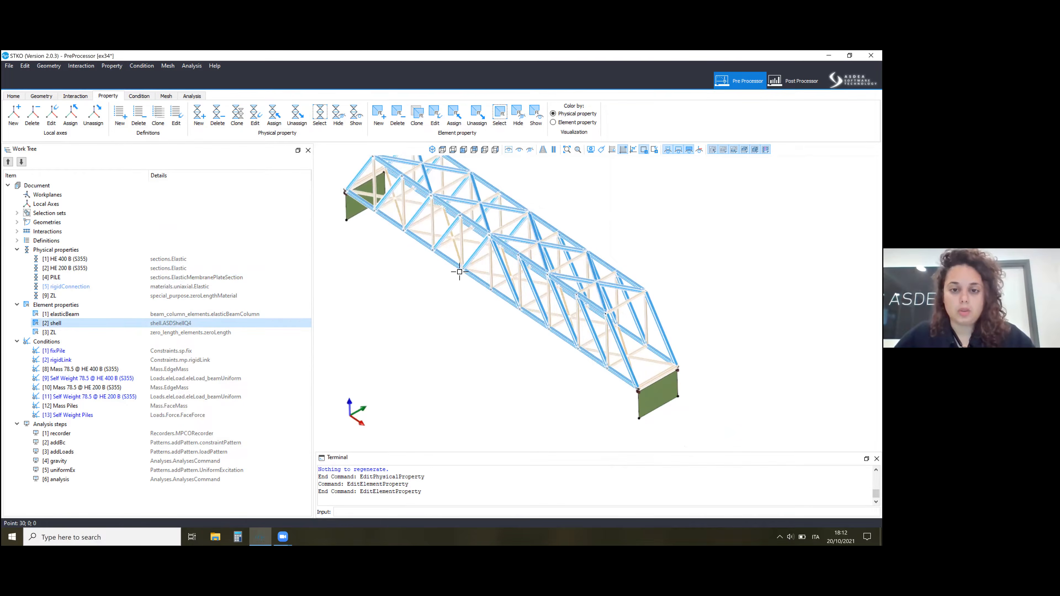
# Review the dimension and type of the rigidLink condition and inspect its links at the truss-to-pile connection.
pyautogui.scroll(-1, 542, 356)
pyautogui.scroll(1, 514, 370)
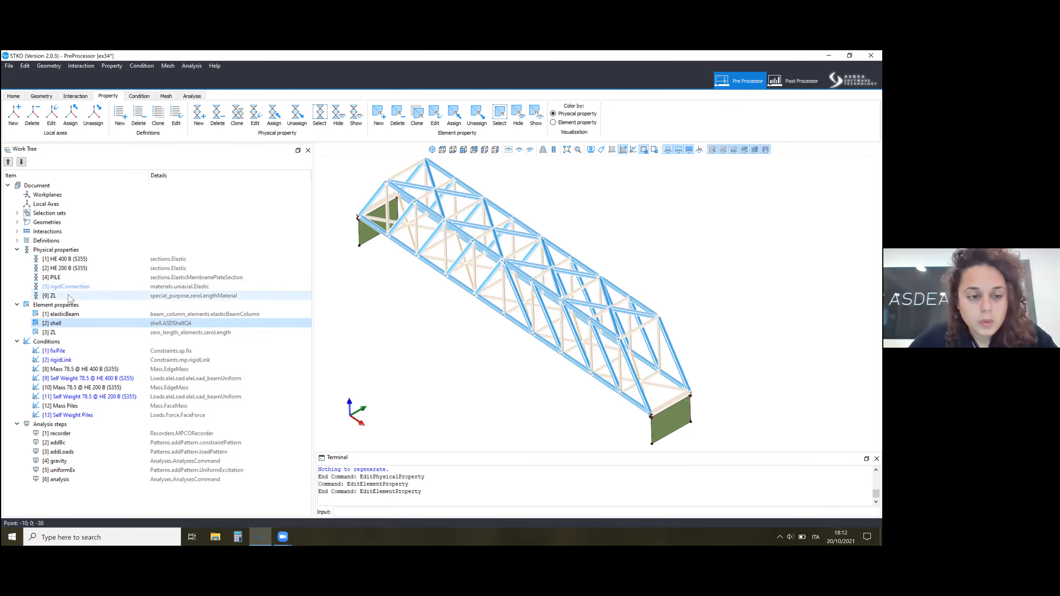
pyautogui.rightClick(148, 362)
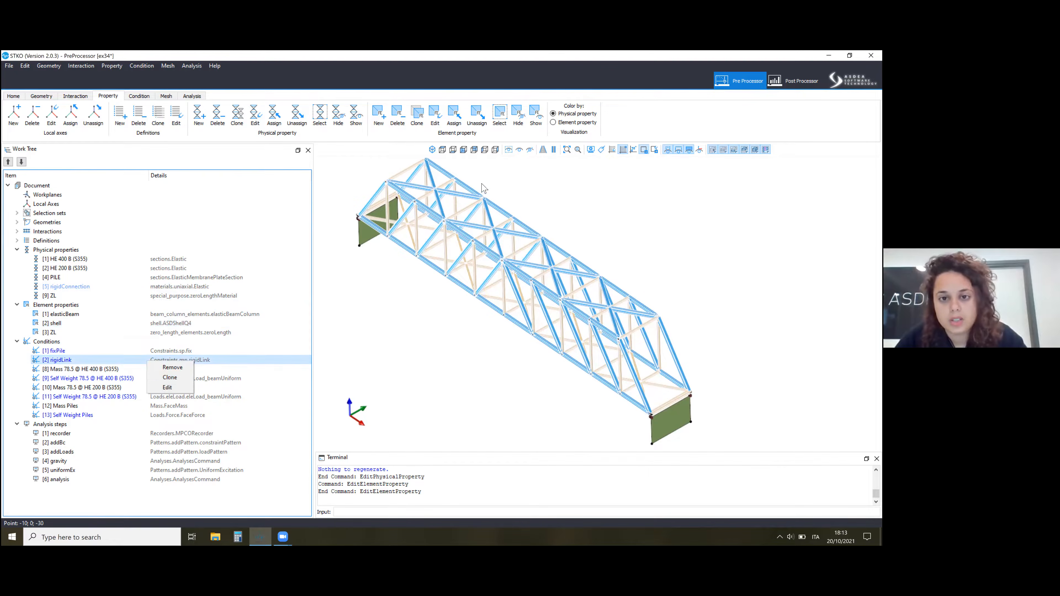
pyautogui.click(167, 387)
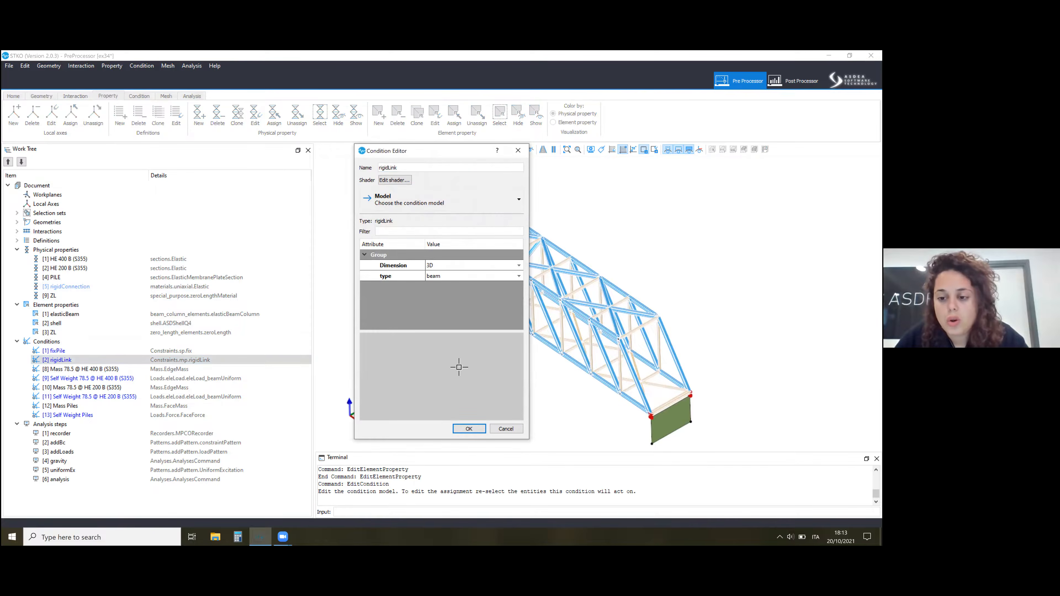
pyautogui.scroll(8, 626, 397)
pyautogui.scroll(5, 612, 360)
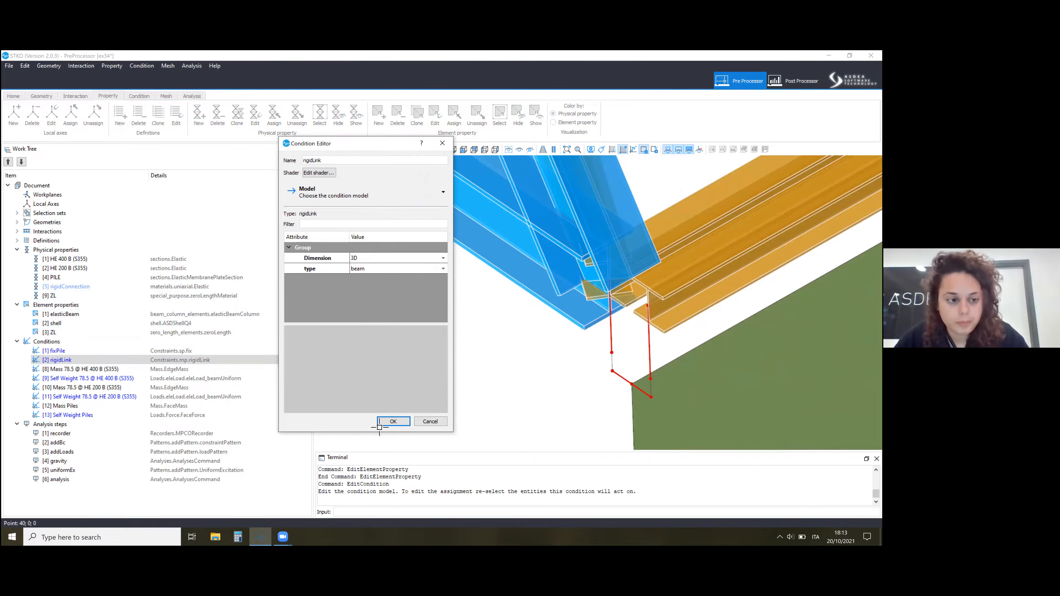
# Review the elastic modulus E of the rigidConnection physical property and accept it without changes.
pyautogui.doubleClick(98, 289)
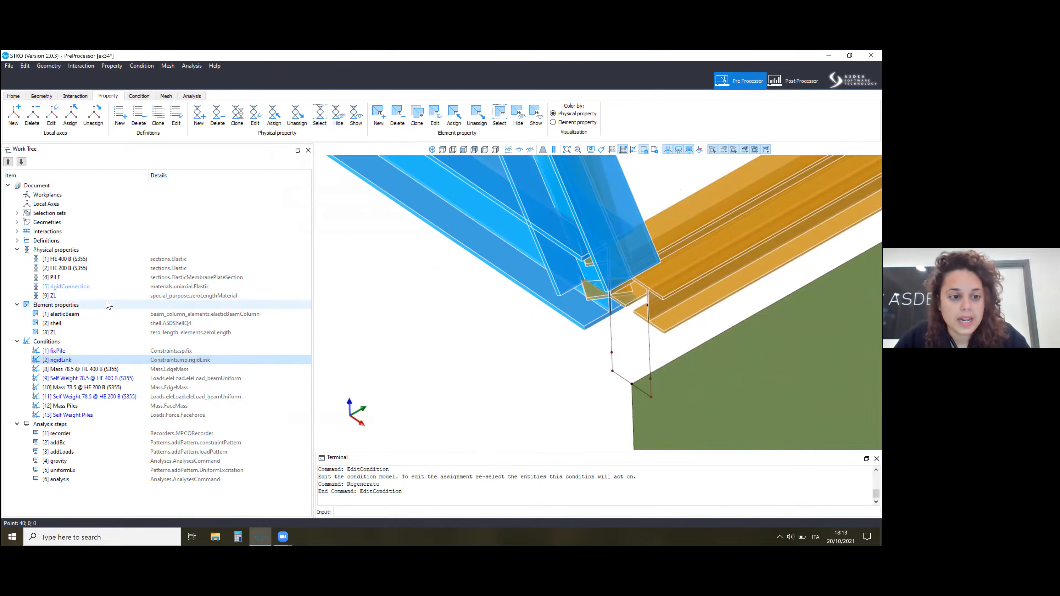
pyautogui.rightClick(98, 290)
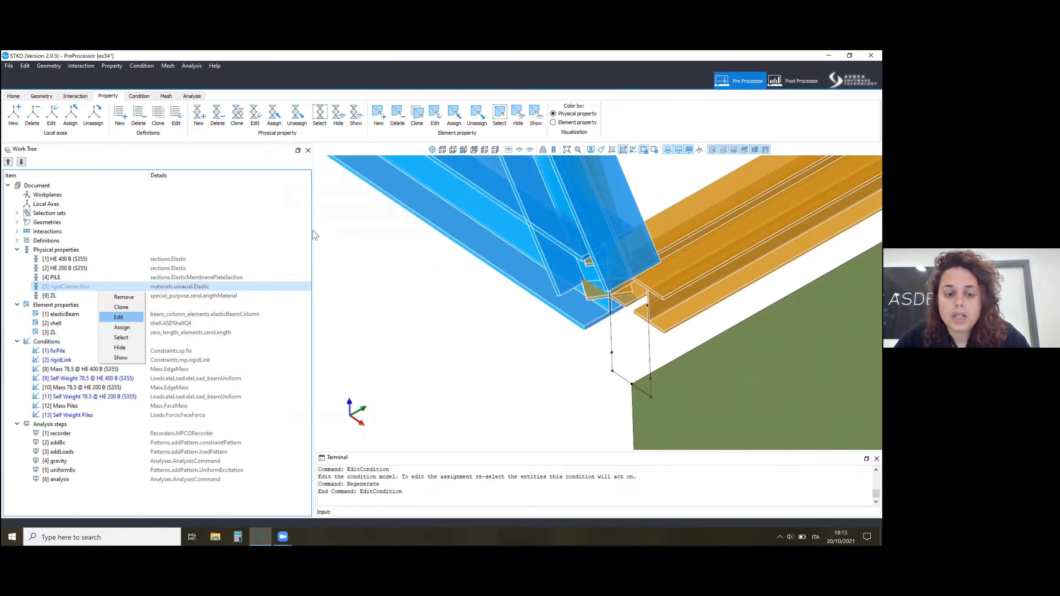
pyautogui.click(119, 317)
pyautogui.doubleClick(329, 248)
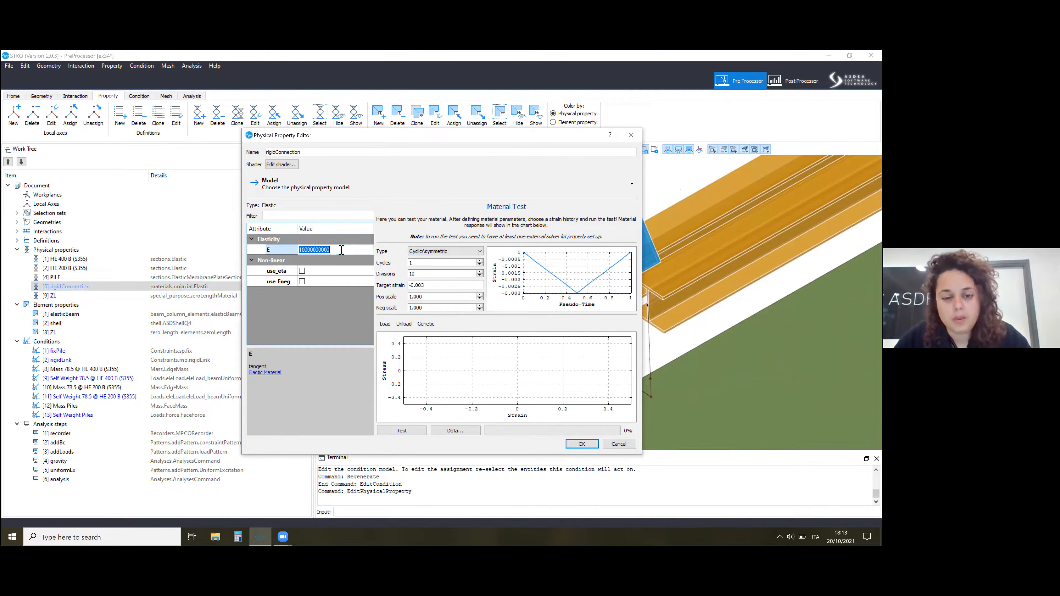
pyautogui.click(341, 249)
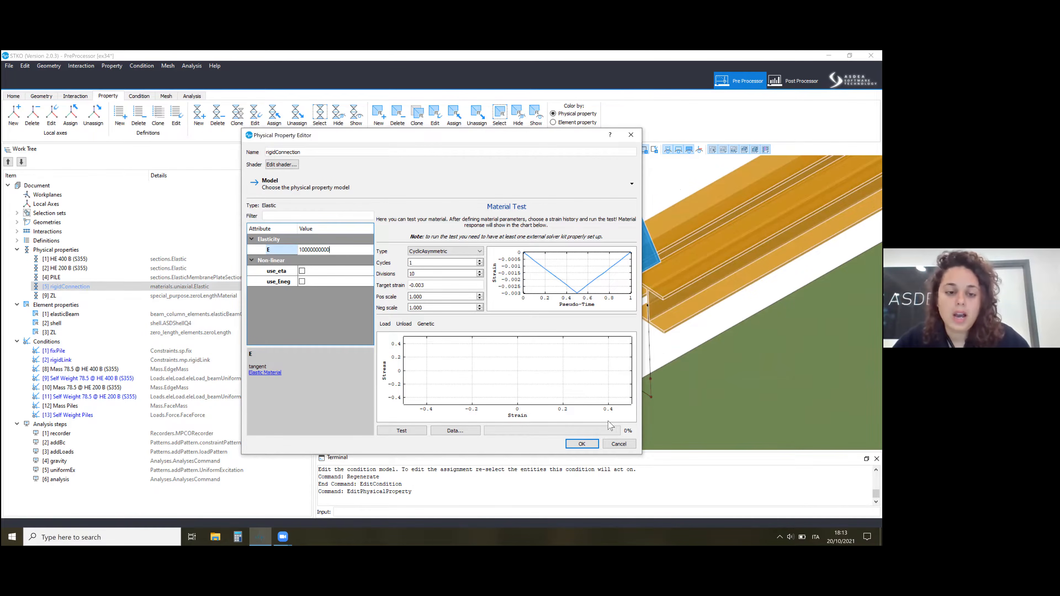
pyautogui.press('Return')
pyautogui.press('Return')
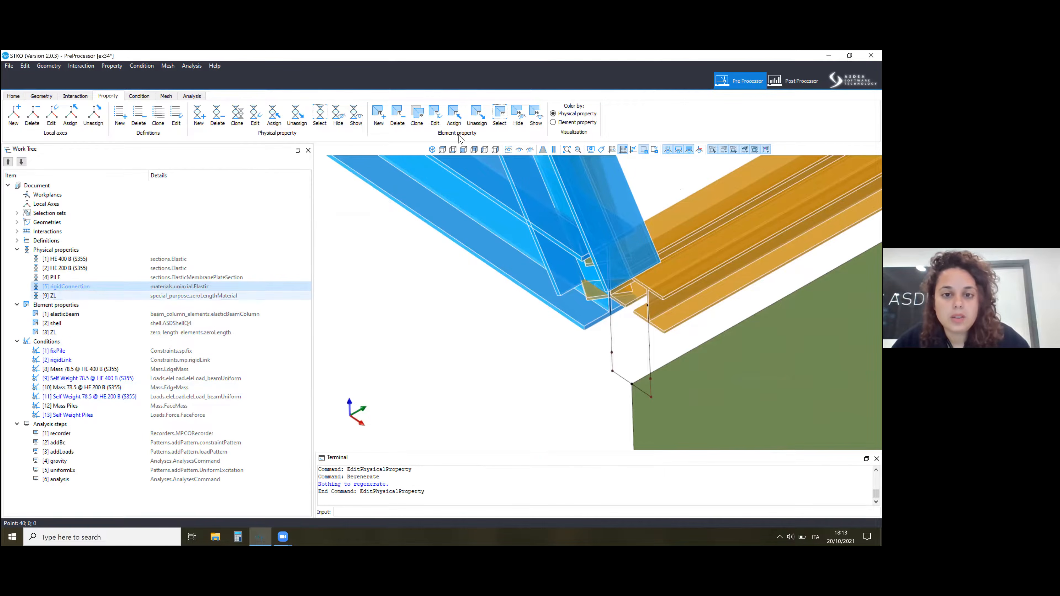
# Review the directions and model type of the ZL physical property, and select its assigned entities to inspect them at the pile connection.
pyautogui.rightClick(202, 296)
pyautogui.click(221, 329)
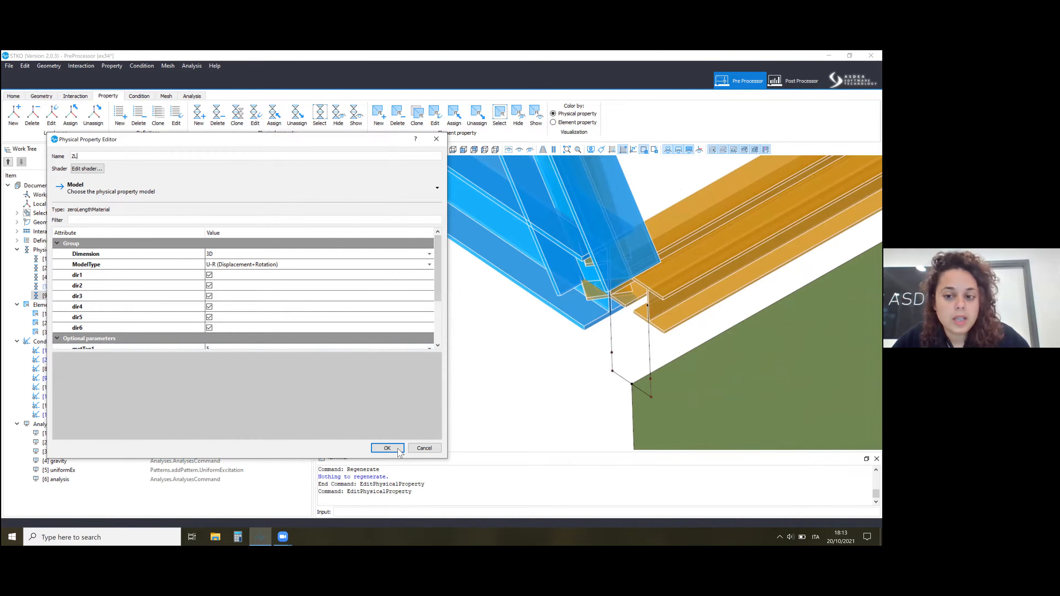
pyautogui.click(387, 448)
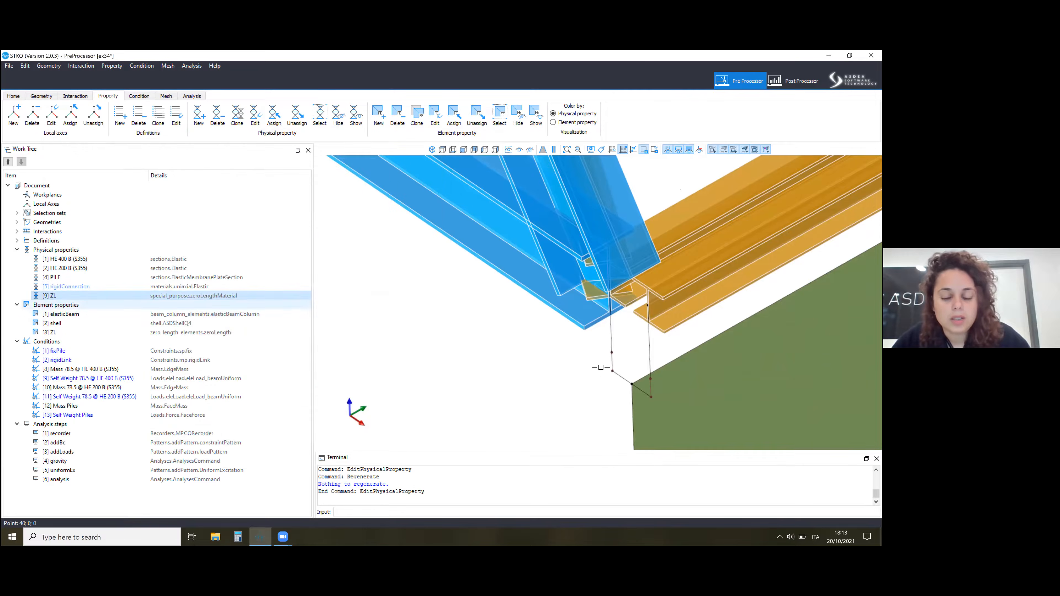
pyautogui.rightClick(180, 294)
pyautogui.click(203, 340)
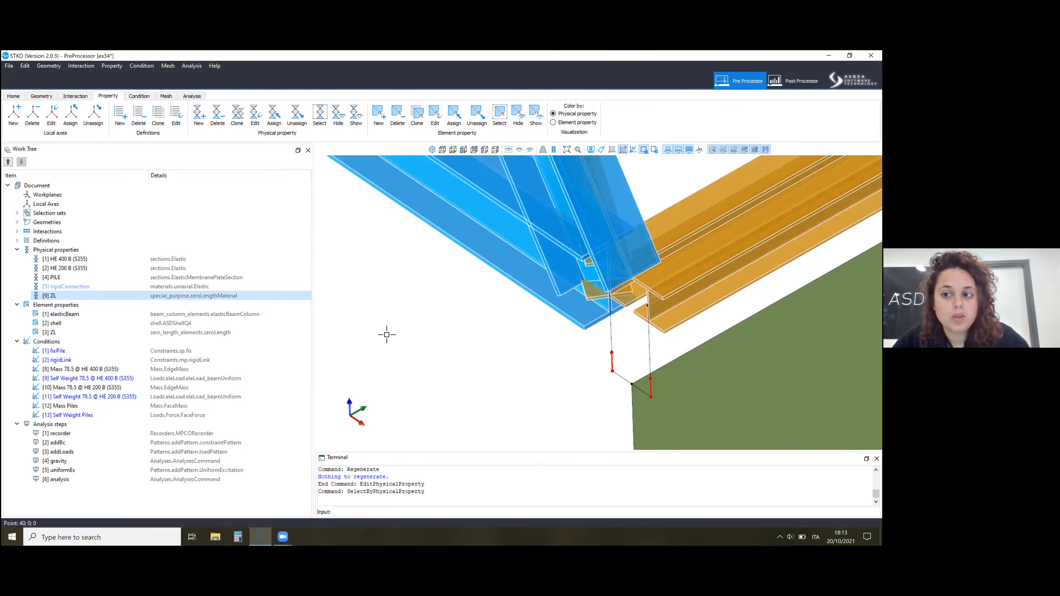
pyautogui.scroll(-3, 504, 296)
pyautogui.moveTo(500, 294); pyautogui.dragTo(426, 326, button='middle')
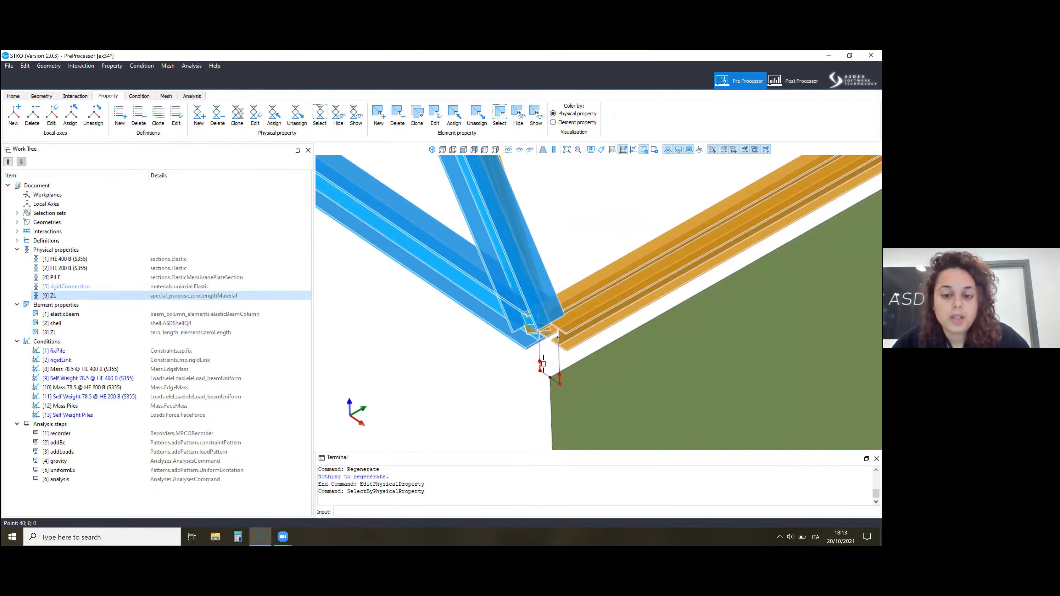
pyautogui.scroll(-5, 432, 371)
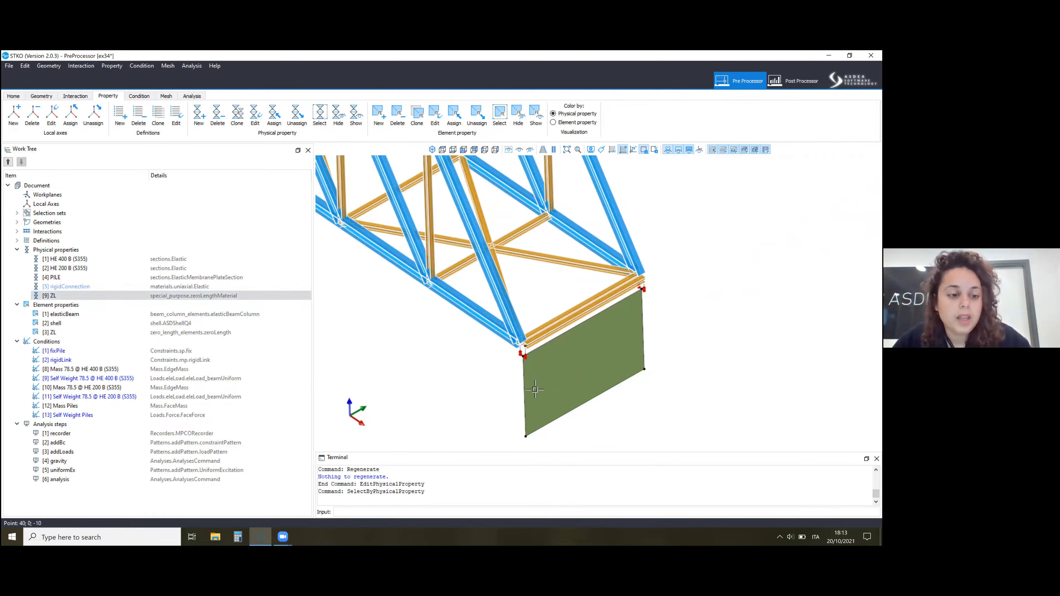
# Review the elasticBeam element property's attributes, select the members assigned to it, and clear the selection.
pyautogui.rightClick(171, 315)
pyautogui.click(530, 242)
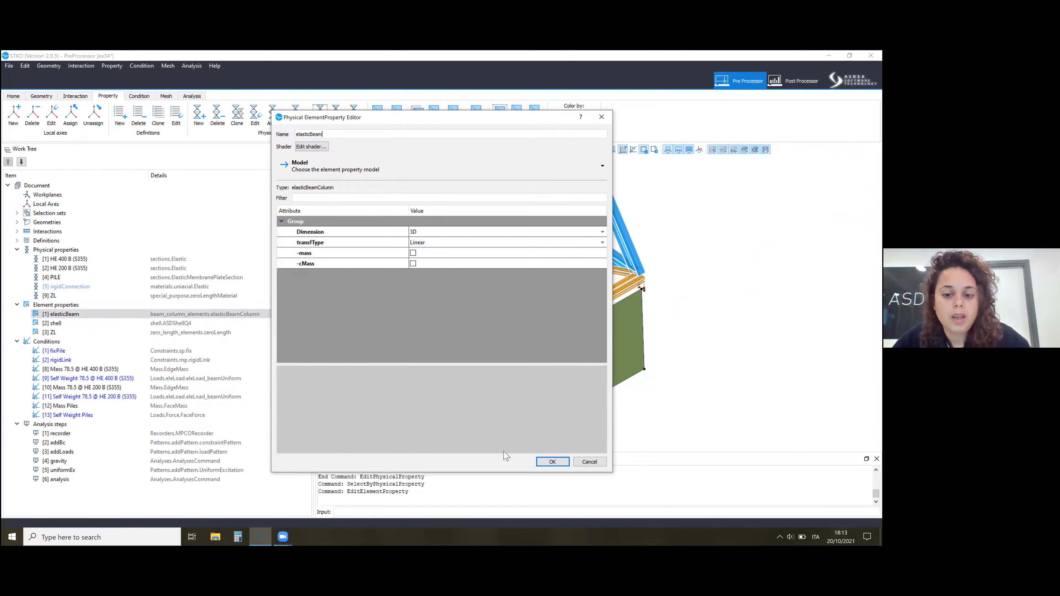
pyautogui.press('Return')
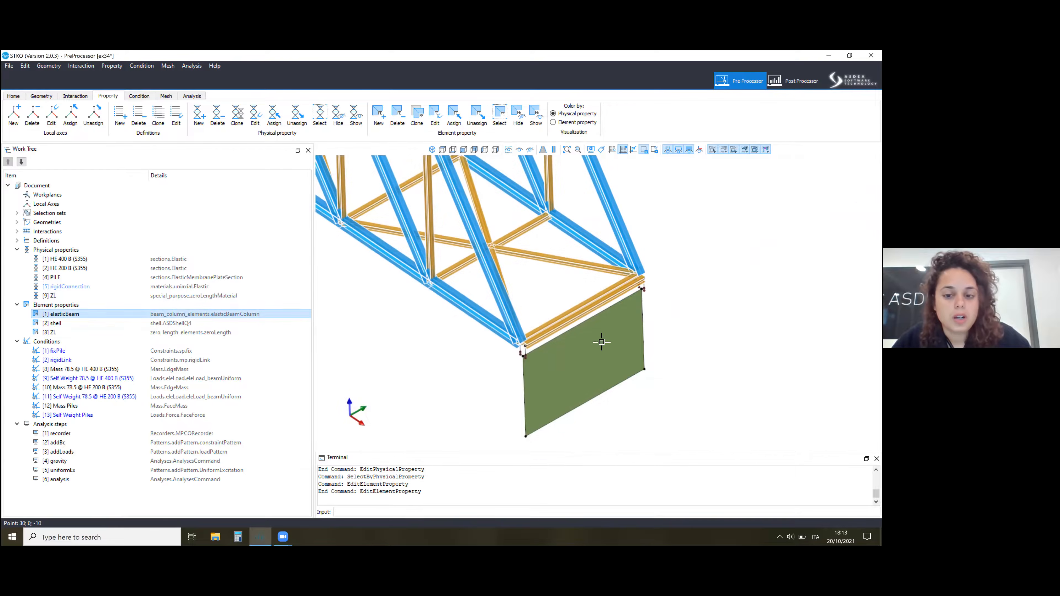
pyautogui.rightClick(163, 314)
pyautogui.click(188, 360)
pyautogui.scroll(-7, 734, 364)
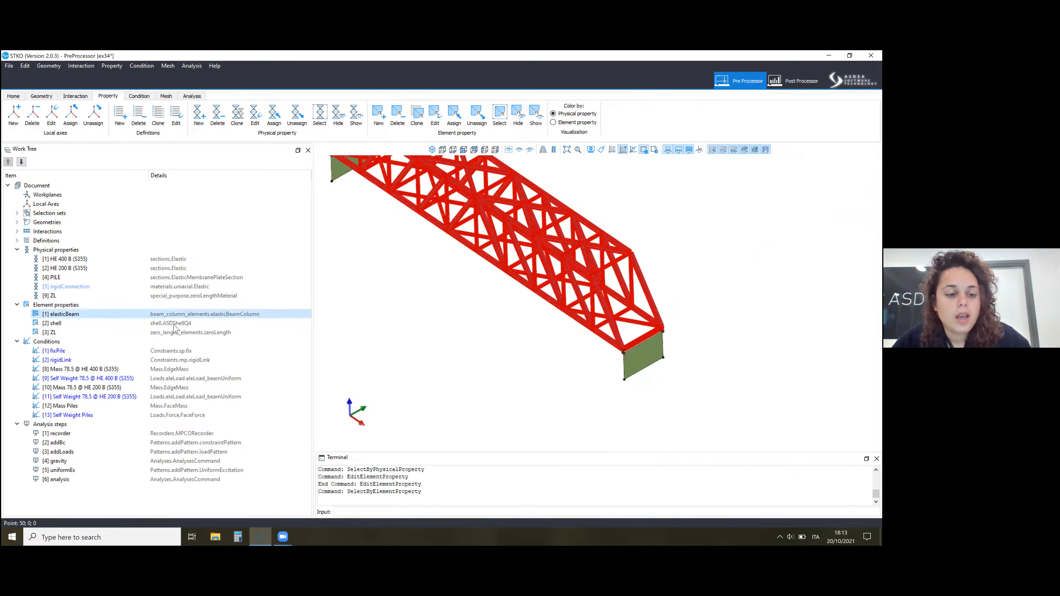
pyautogui.press('Escape')
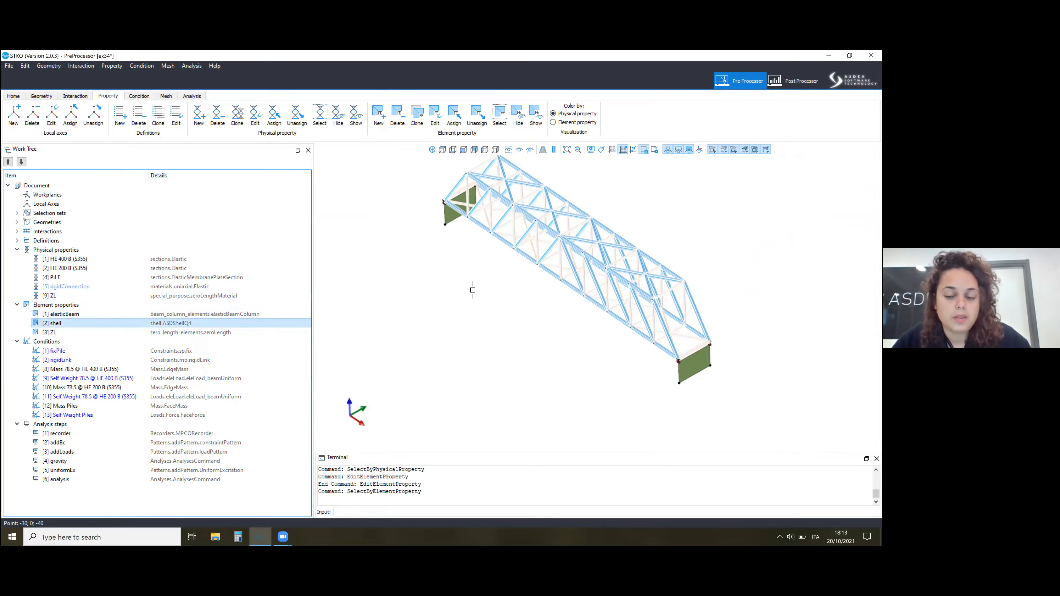
# Select the entities assigned the shell and ZL element properties one after the other, inspecting the zero-length links up close and clearing each selection.
pyautogui.rightClick(173, 323)
pyautogui.click(188, 370)
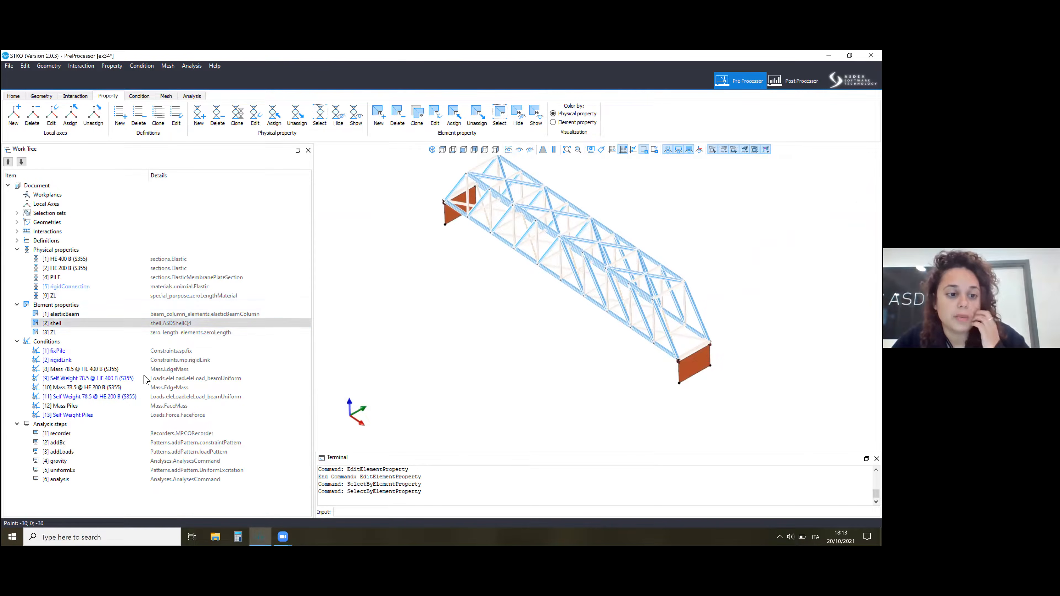
pyautogui.press('Escape')
pyautogui.rightClick(122, 331)
pyautogui.click(145, 378)
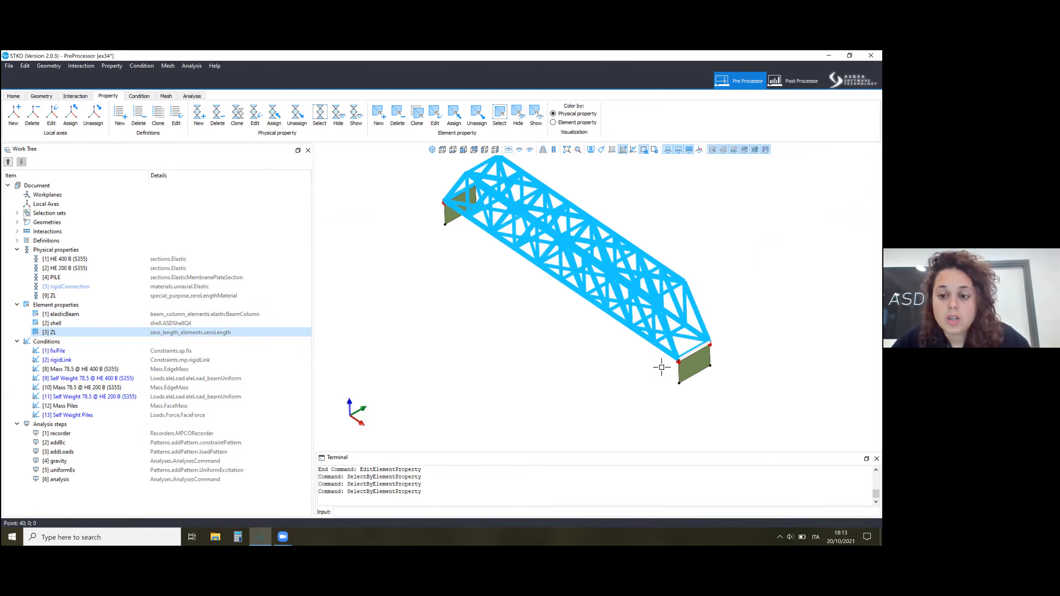
pyautogui.scroll(10, 664, 367)
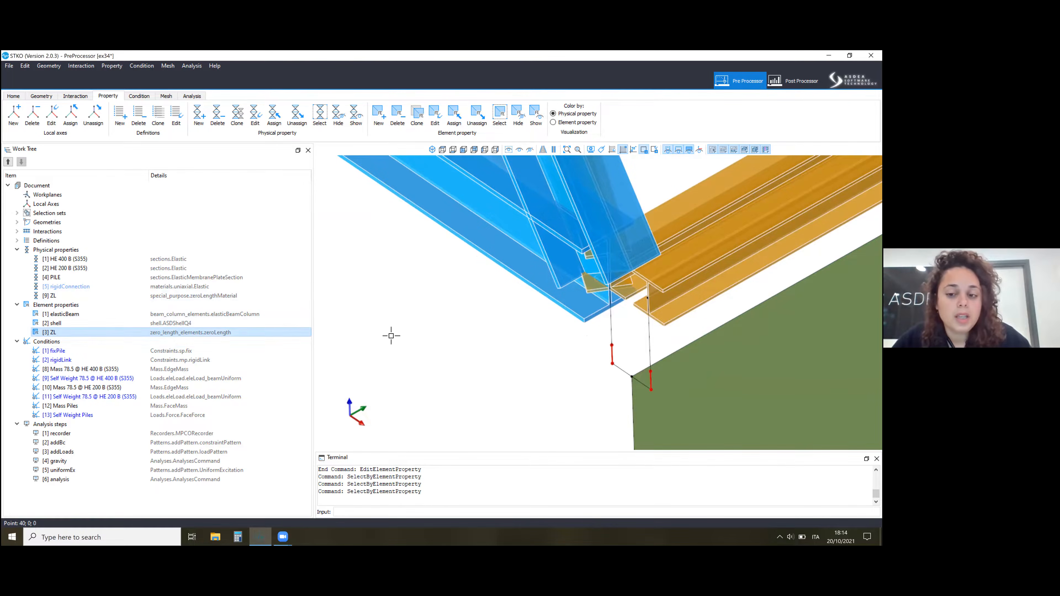
pyautogui.scroll(-10, 588, 343)
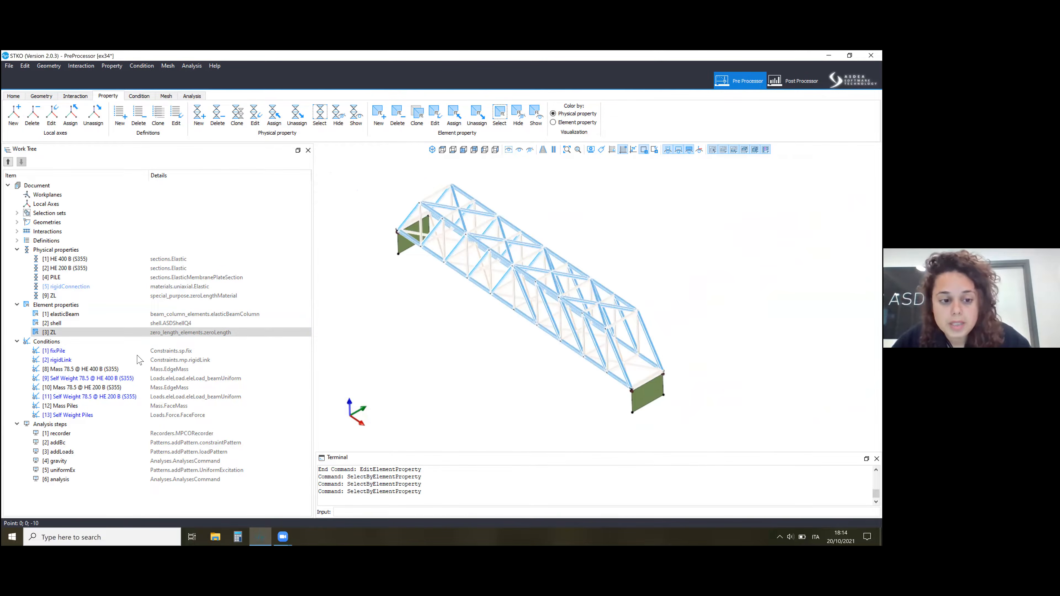
# Review the rigidLink condition again at the pile connection, check its type options, and accept it with type beam.
pyautogui.rightClick(130, 360)
pyautogui.click(146, 374)
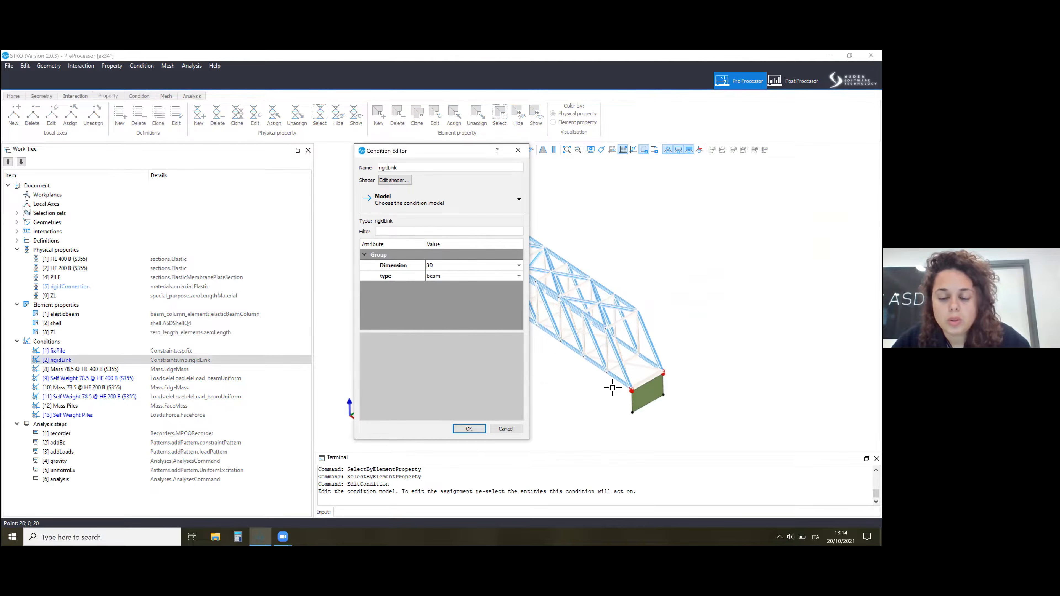
pyautogui.moveTo(438, 151); pyautogui.dragTo(320, 164)
pyautogui.scroll(10, 622, 391)
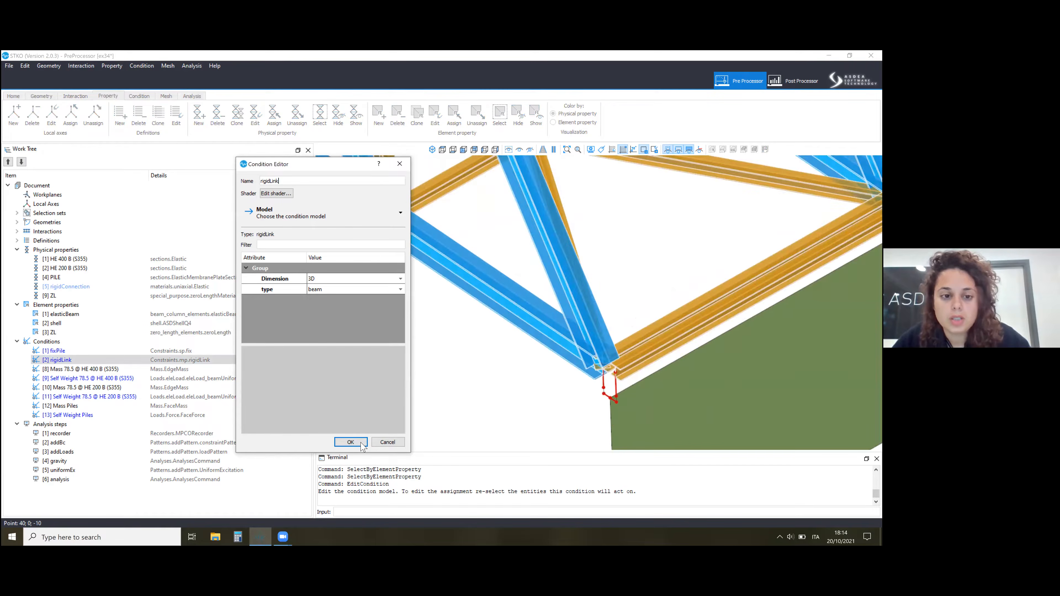
pyautogui.click(336, 289)
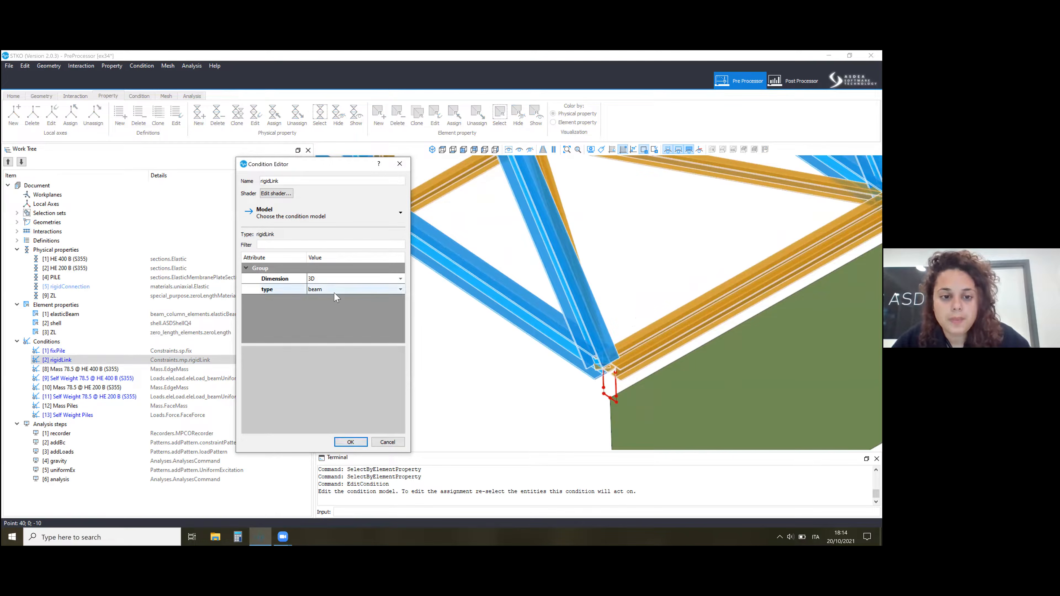
pyautogui.click(347, 289)
pyautogui.click(347, 442)
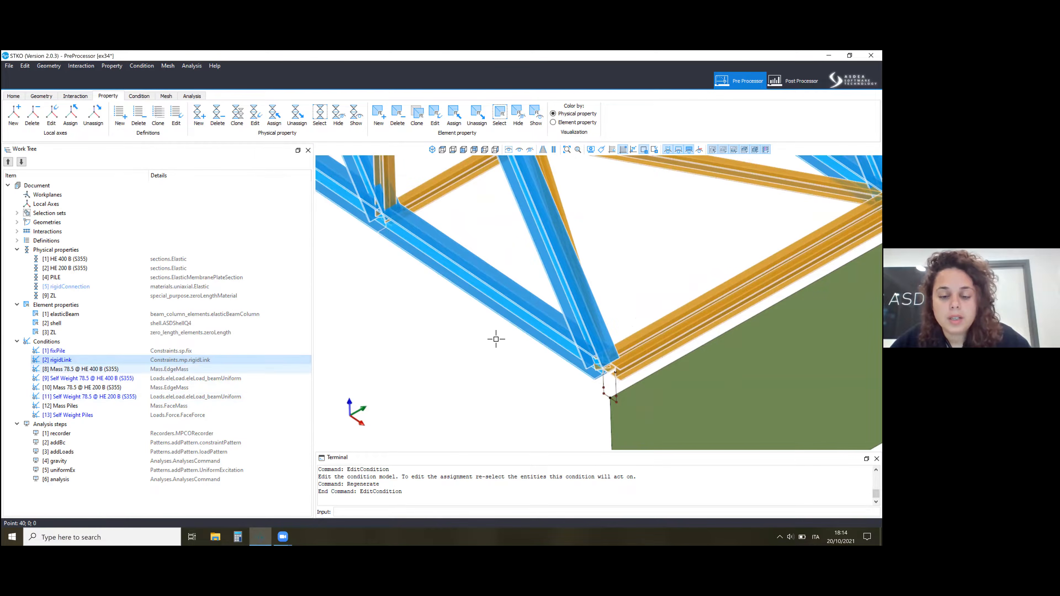
# Examine the uniform load values of the HE 200 B (S355) self-weight condition and the available force load models, and cancel the edit.
pyautogui.scroll(-10, 494, 322)
pyautogui.scroll(3, 421, 279)
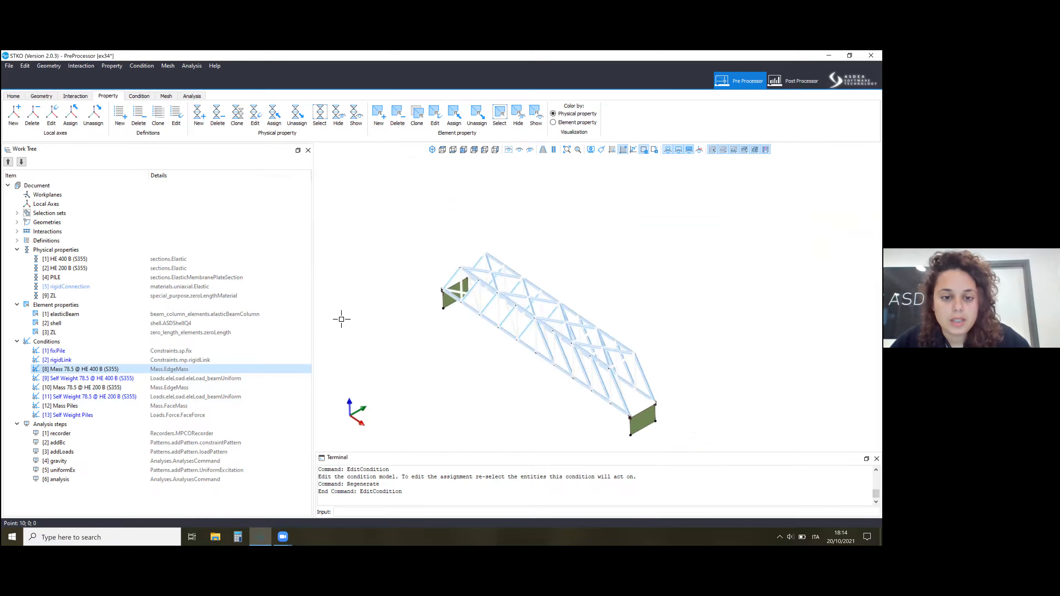
pyautogui.scroll(3, 363, 314)
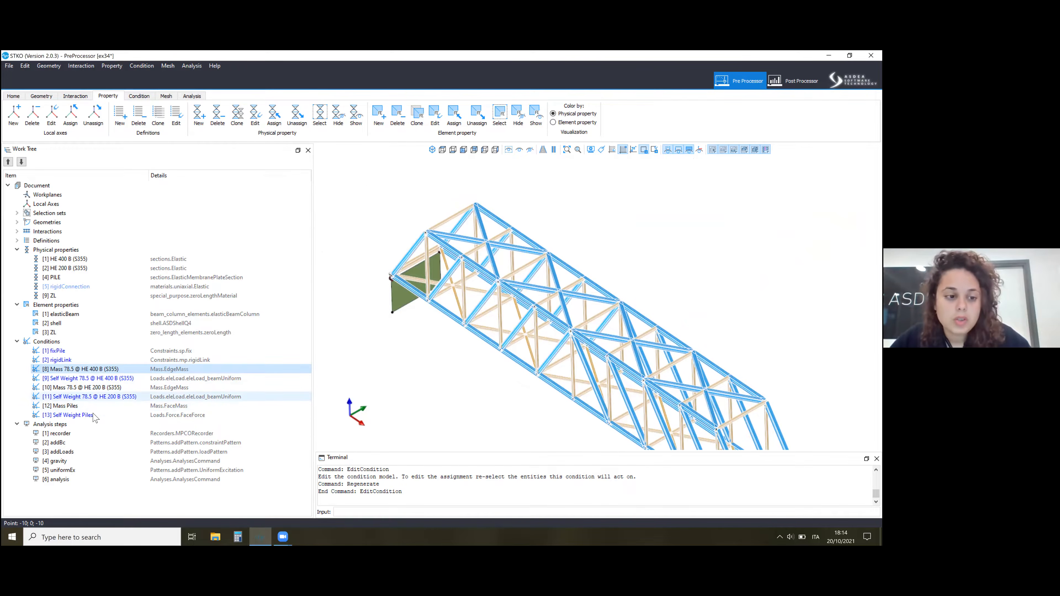
pyautogui.rightClick(81, 397)
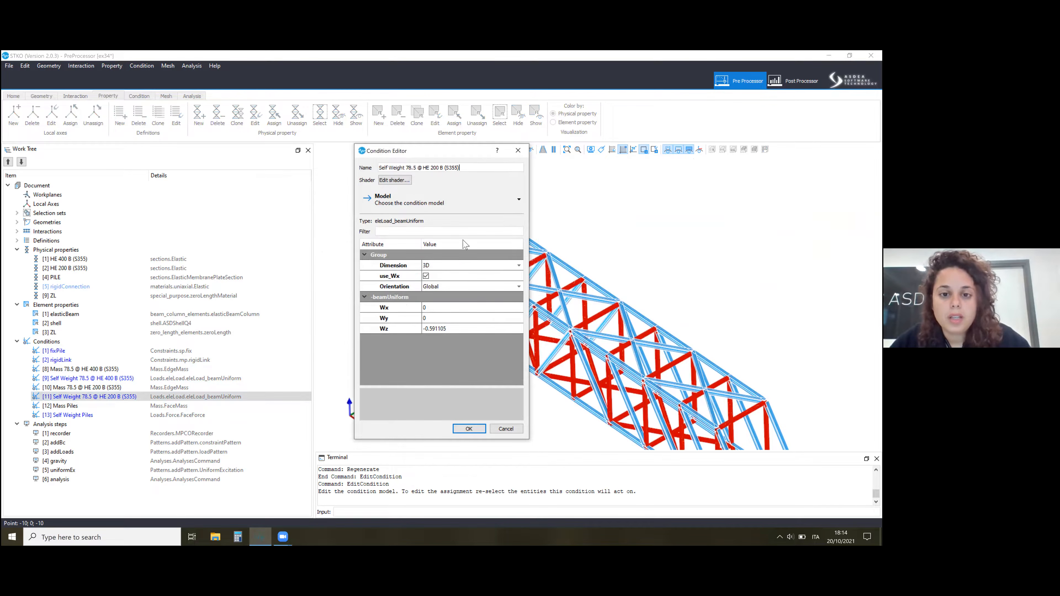
pyautogui.click(442, 200)
pyautogui.moveTo(395, 238)
pyautogui.moveTo(455, 238)
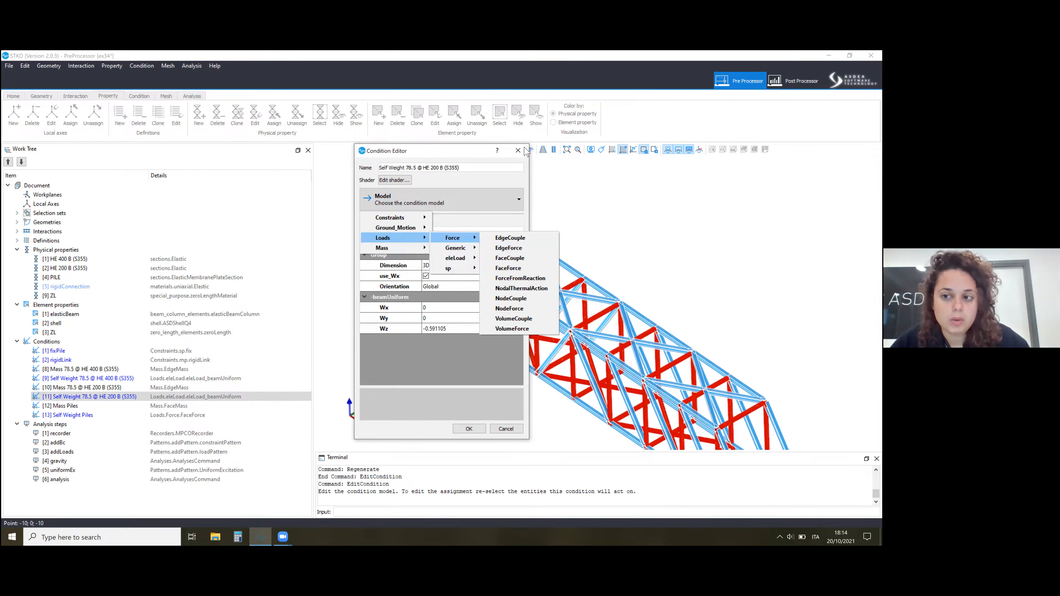
pyautogui.click(524, 147)
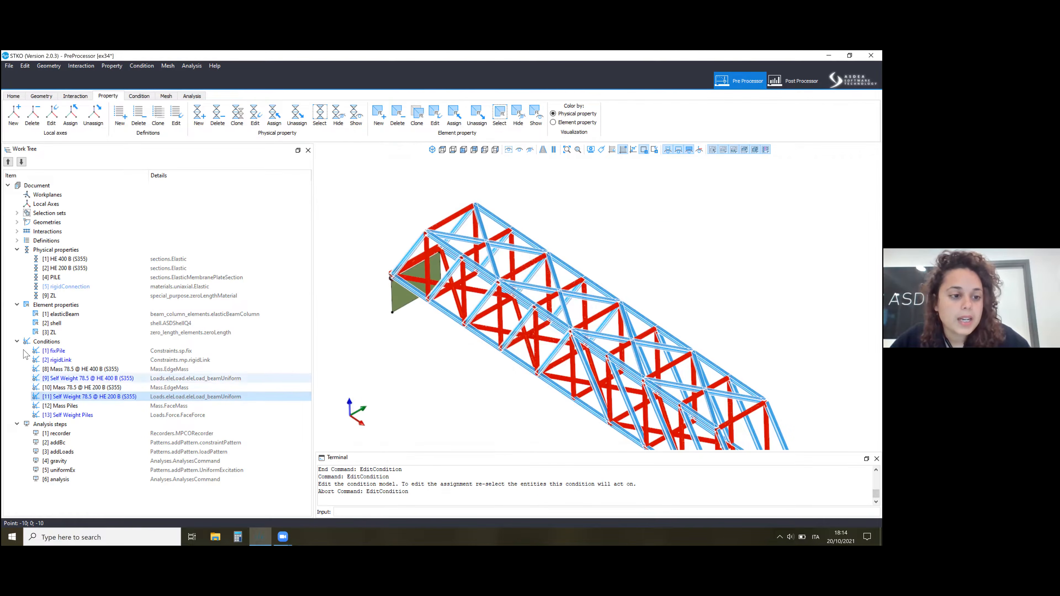
# Collapse the property and condition groups in the work tree, and review the gravity analysis step's settings and constraints options.
pyautogui.click(17, 304)
pyautogui.click(17, 250)
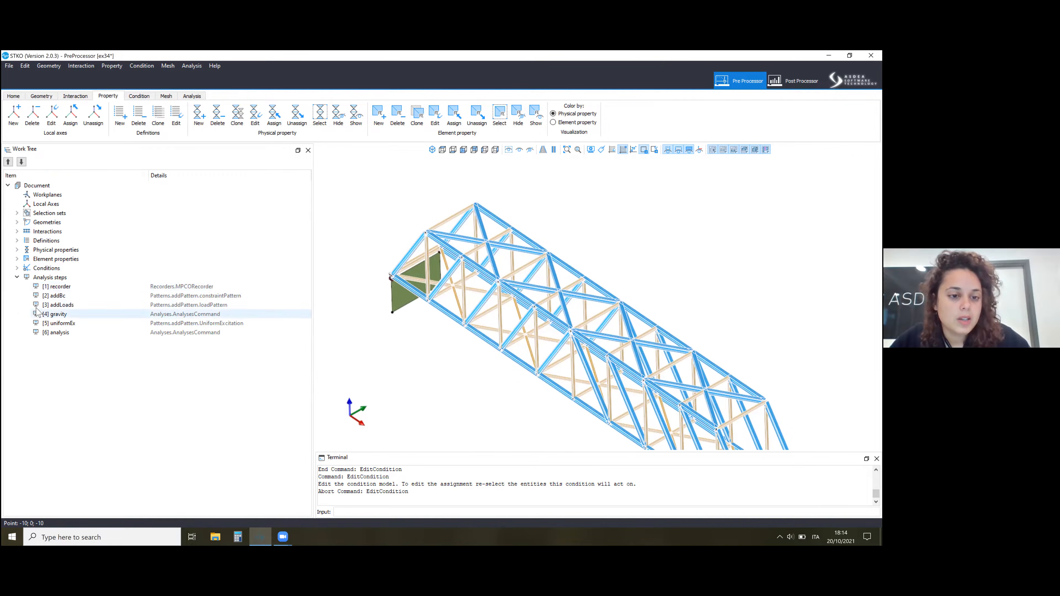
pyautogui.rightClick(67, 316)
pyautogui.click(85, 327)
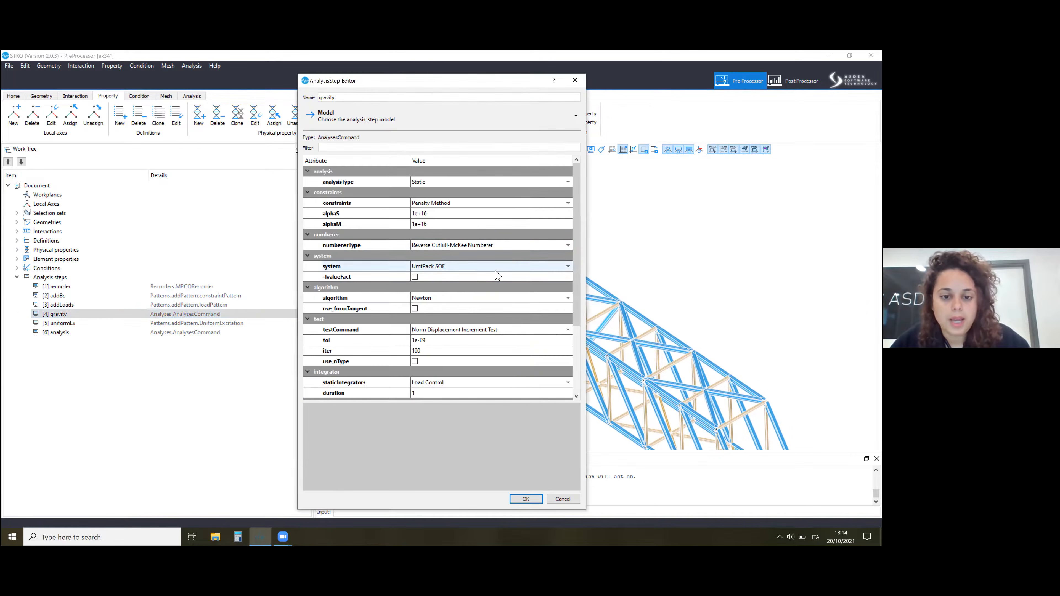
pyautogui.scroll(-3, 435, 227)
pyautogui.scroll(3, 425, 204)
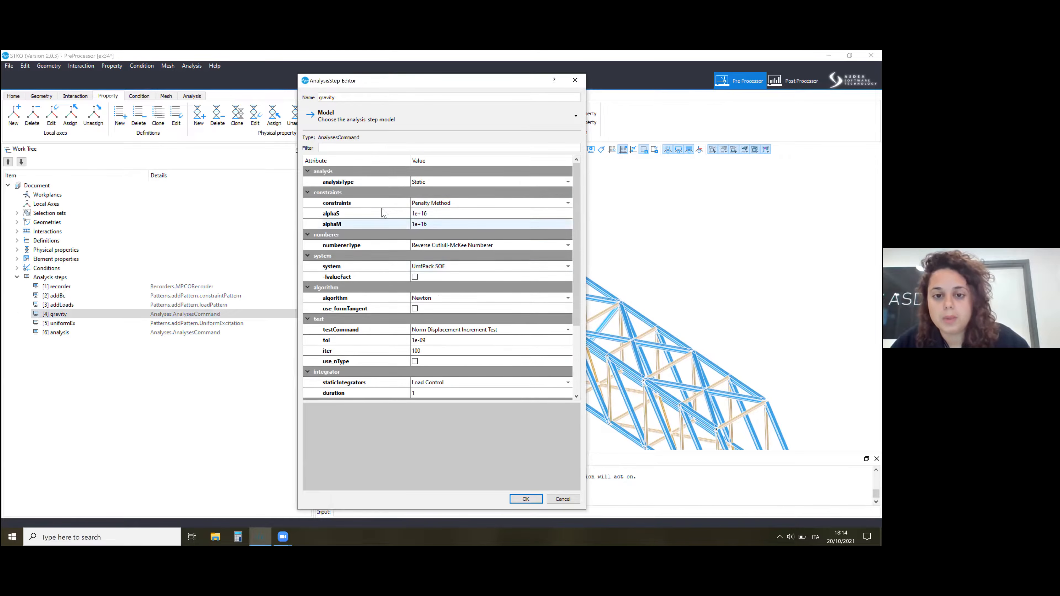
pyautogui.click(426, 203)
pyautogui.click(517, 497)
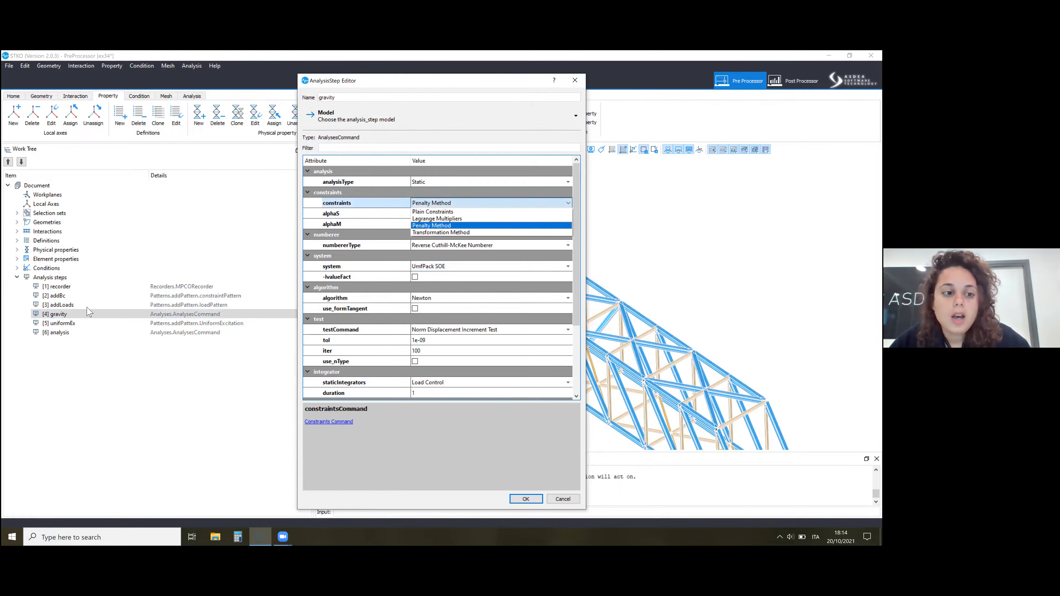
# Review the uniformEx analysis step's excitation direction and acceleration time series settings, and close its editor.
pyautogui.rightClick(59, 324)
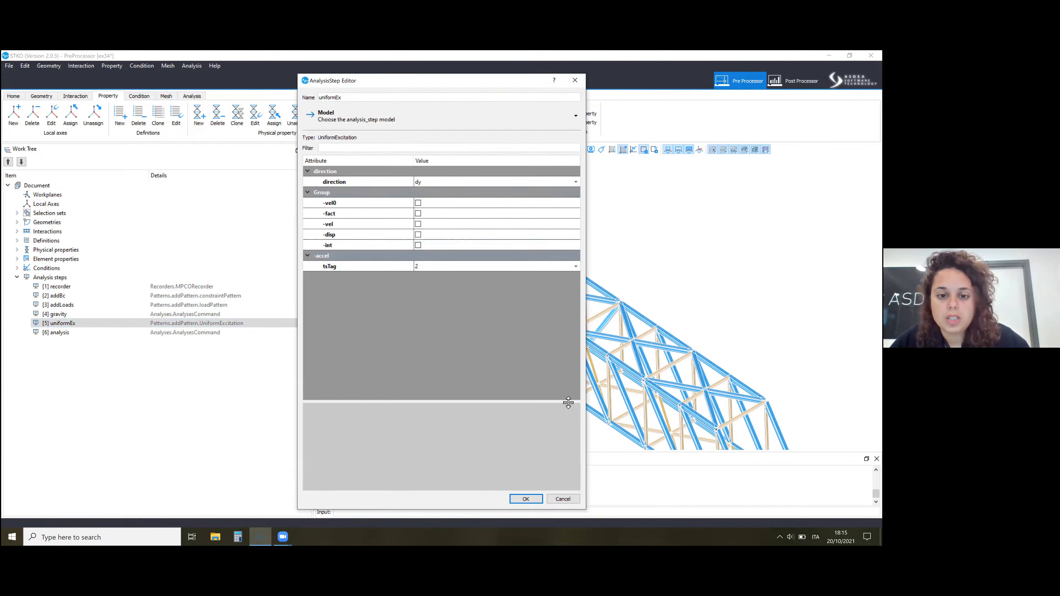
pyautogui.moveTo(364, 86); pyautogui.dragTo(137, 112)
pyautogui.click(305, 523)
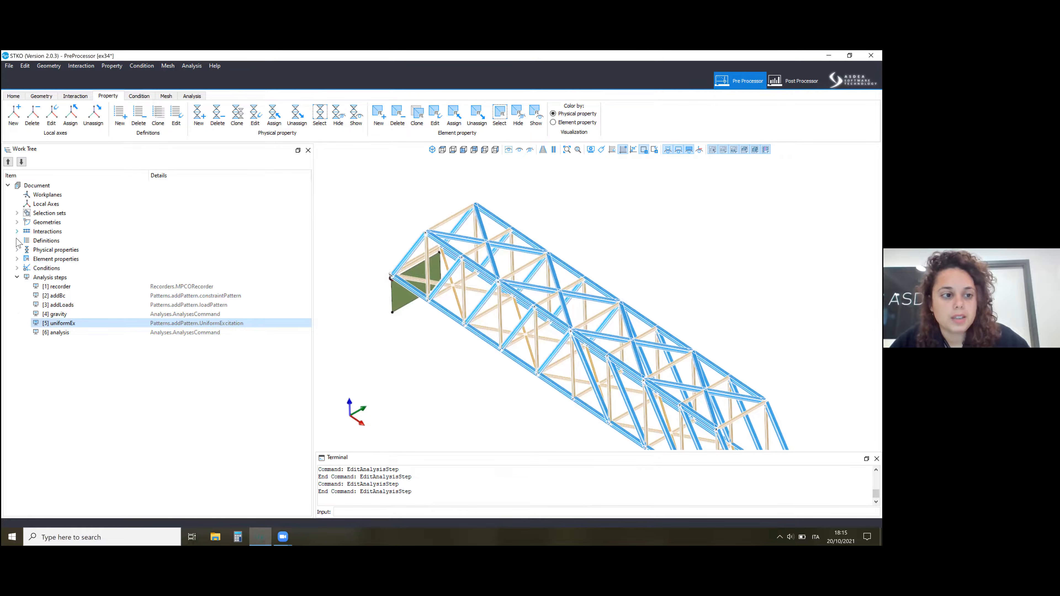
# Expand the definitions group, review the ex path time series with its values, time step and function plot, and close its editor.
pyautogui.click(18, 240)
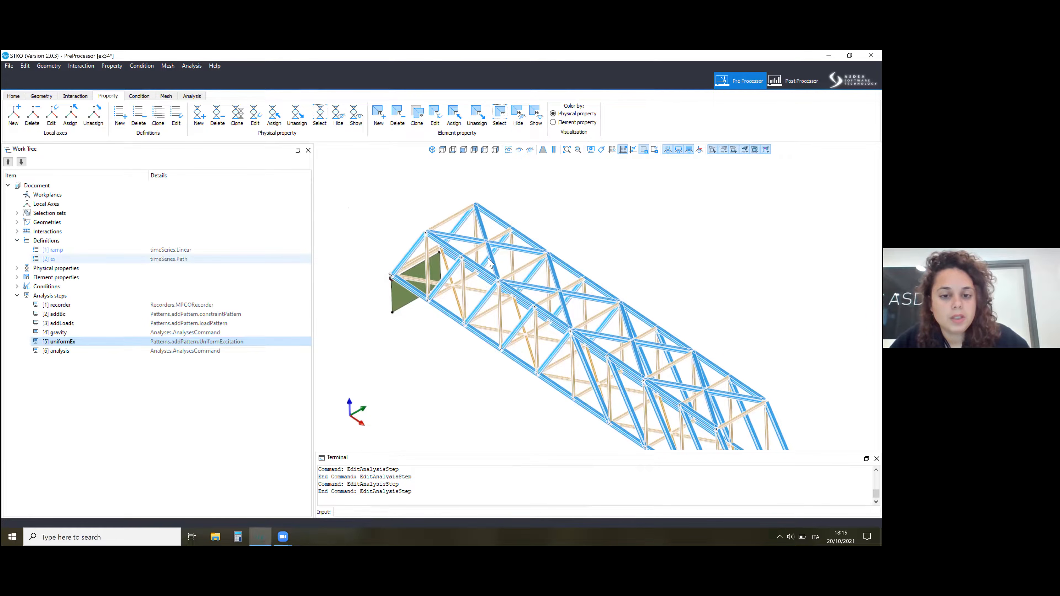
pyautogui.rightClick(50, 259)
pyautogui.click(63, 287)
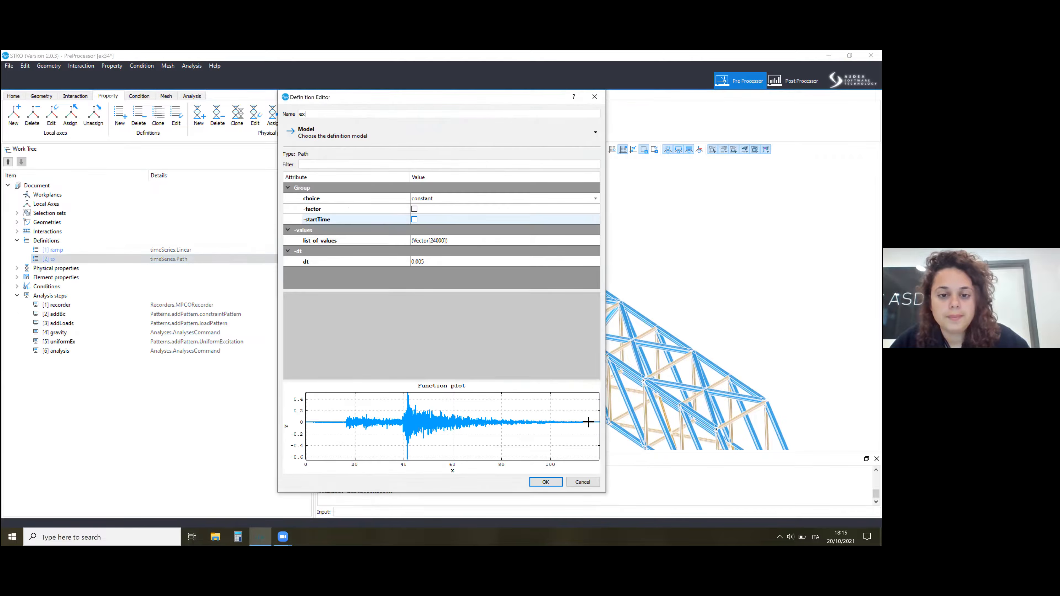
pyautogui.click(542, 483)
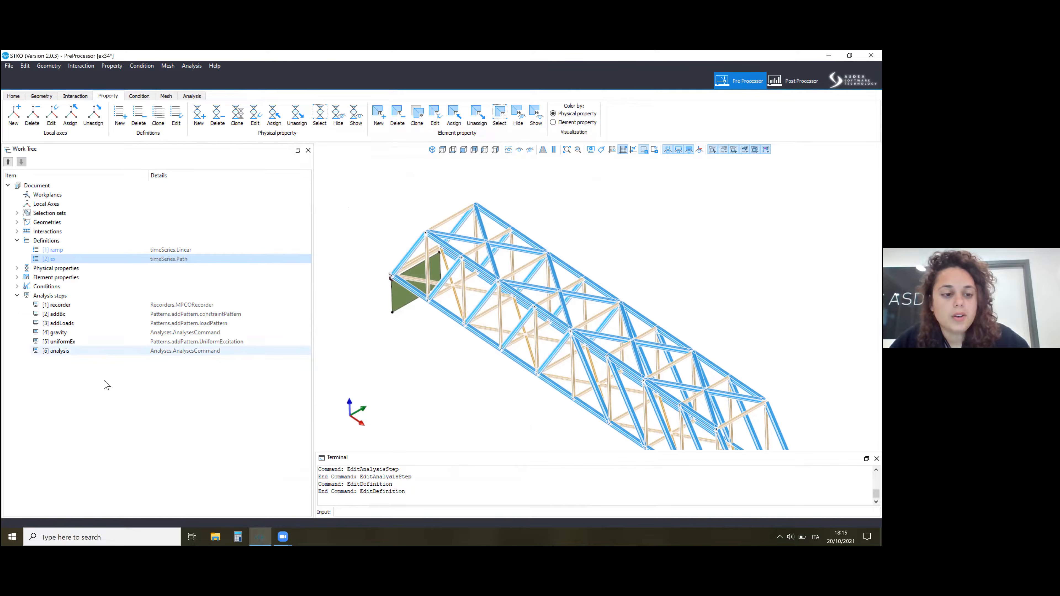
# Review the final analysis step's solver, convergence test and integrator settings, check its number of increments and duration, and accept it.
pyautogui.rightClick(81, 353)
pyautogui.click(100, 378)
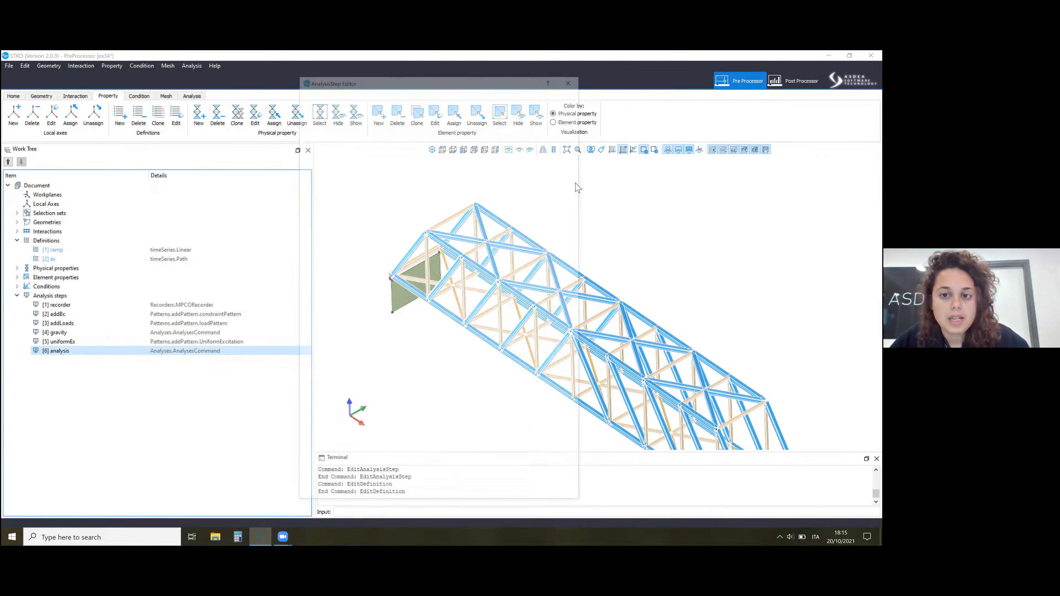
pyautogui.moveTo(579, 209); pyautogui.dragTo(588, 293)
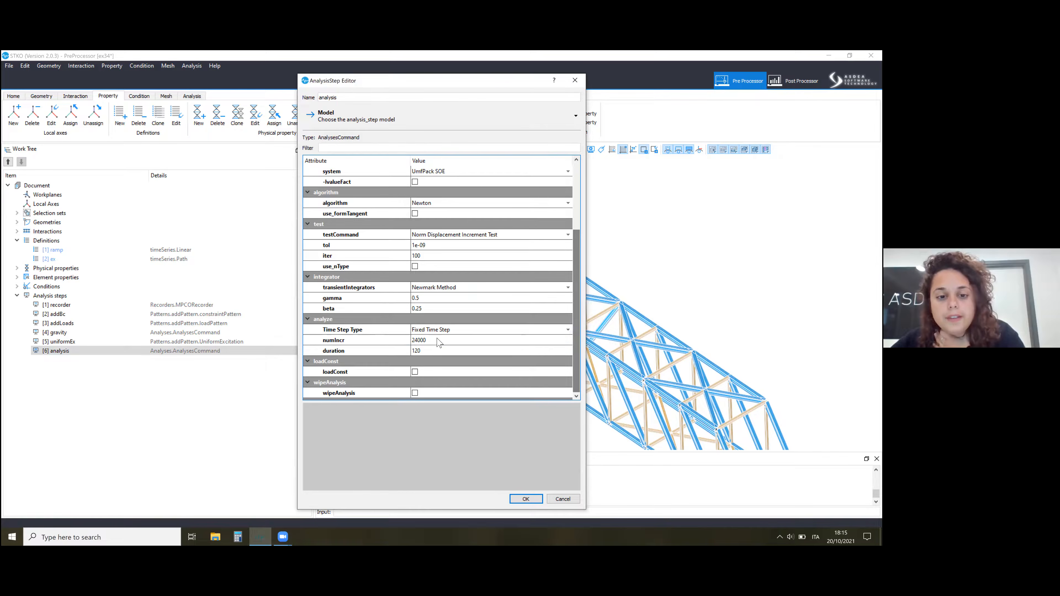
pyautogui.click(431, 342)
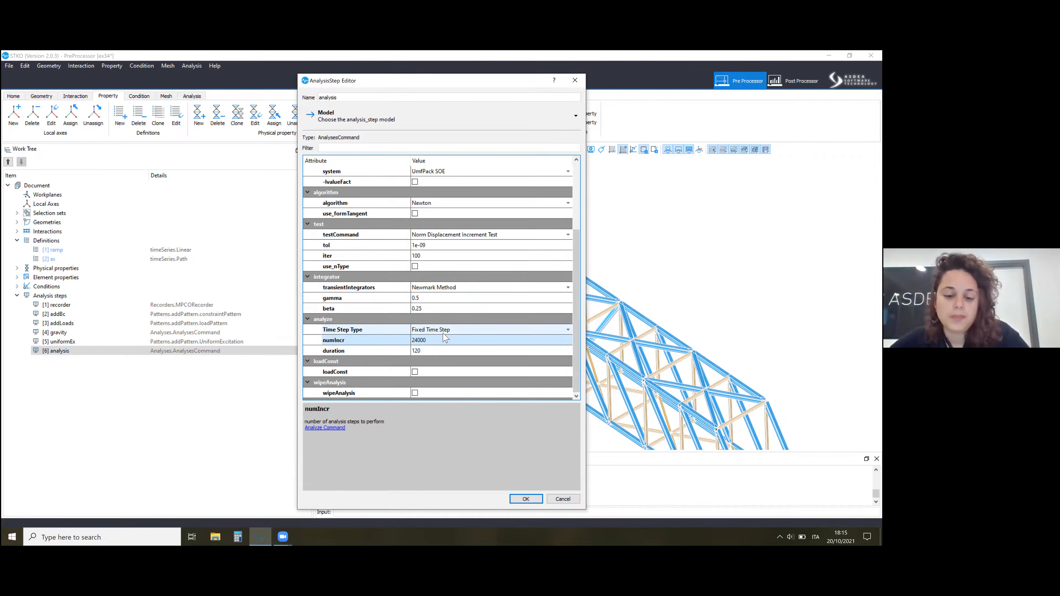
pyautogui.click(525, 498)
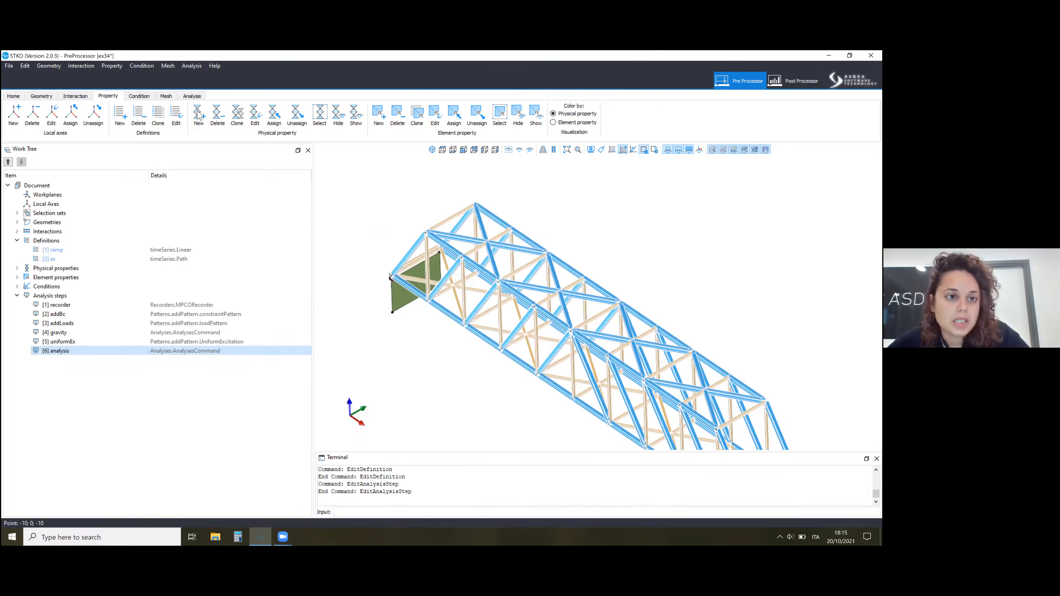
# Run the analysis with the Desktop folder Week19 as the output location for the input files.
pyautogui.click(192, 97)
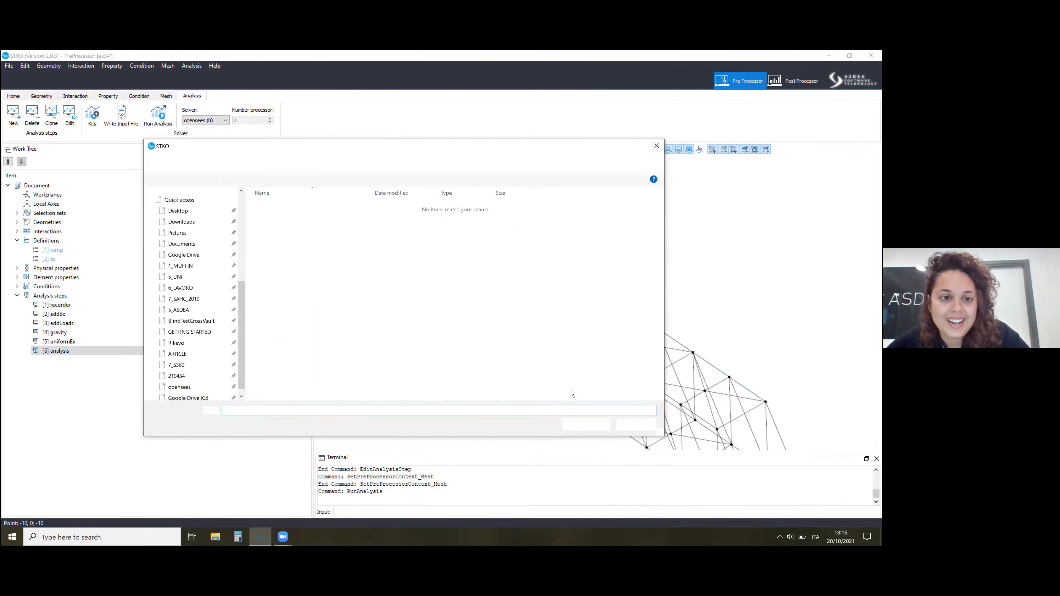
pyautogui.click(279, 165)
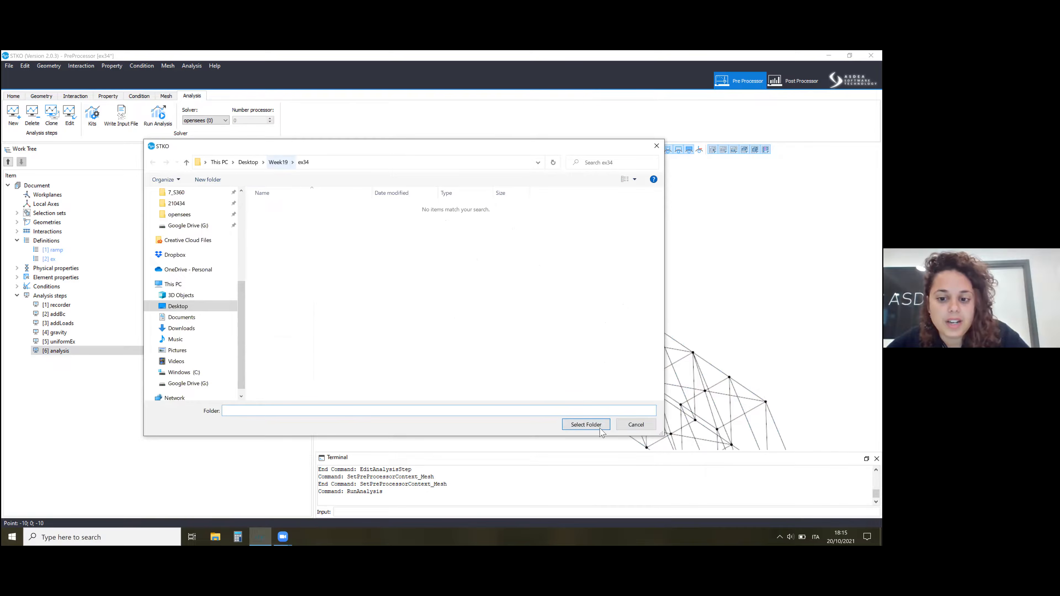
pyautogui.press('Return')
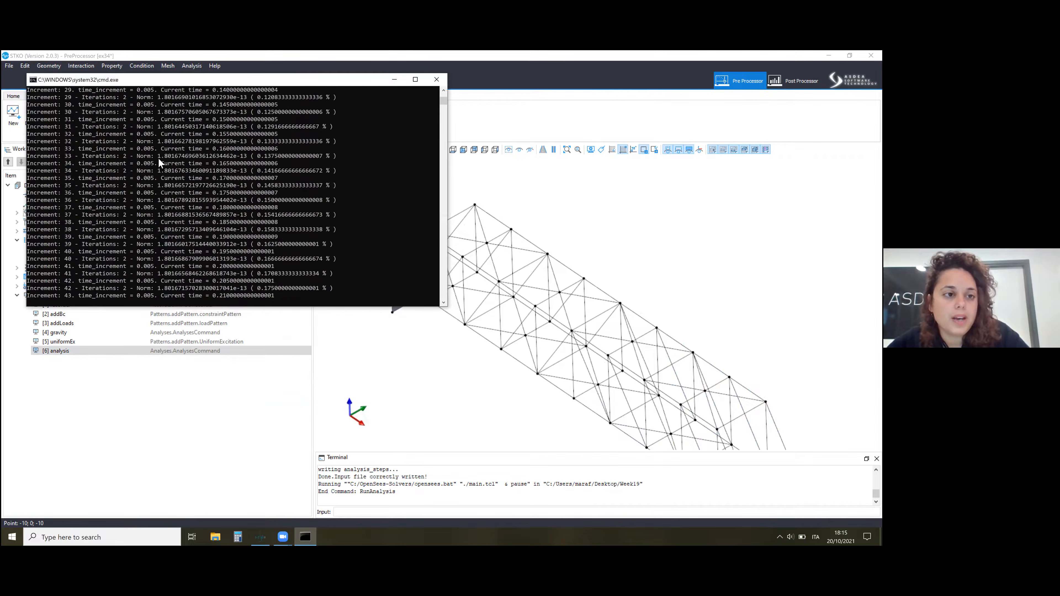
# Pause the solver console output and examine the iterations and norms of the gravity and transient increments.
pyautogui.click(158, 159)
pyautogui.scroll(20, 80, 168)
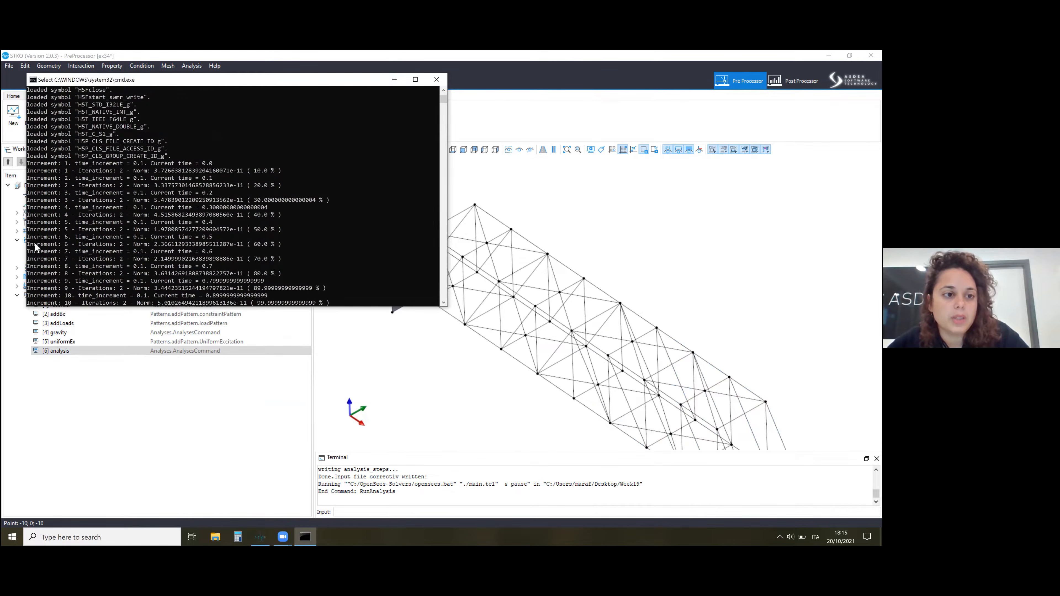
pyautogui.scroll(-4, 80, 185)
pyautogui.scroll(-5, 68, 251)
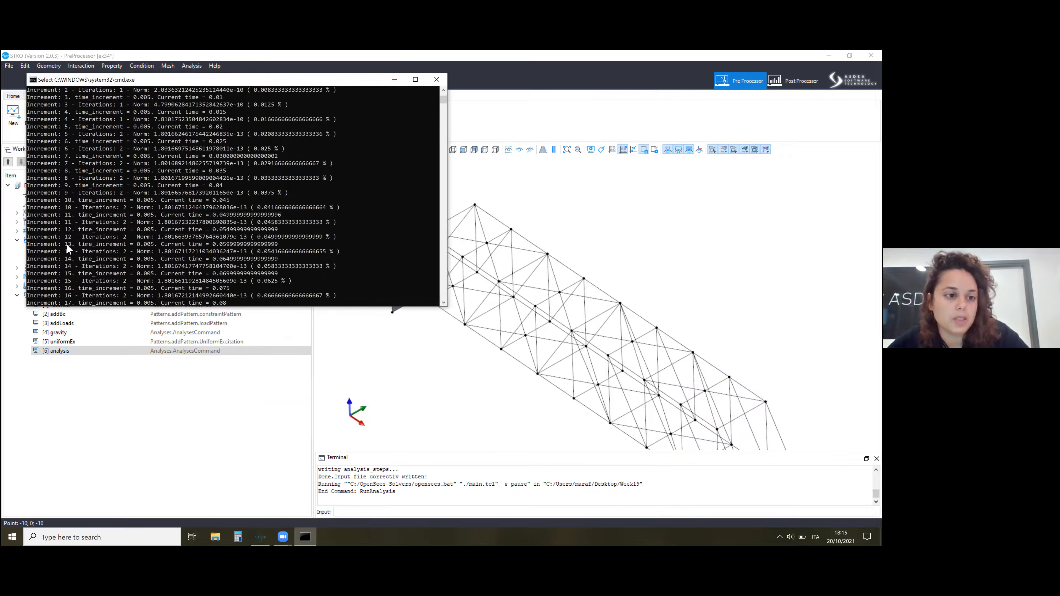
pyautogui.scroll(-19, 238, 194)
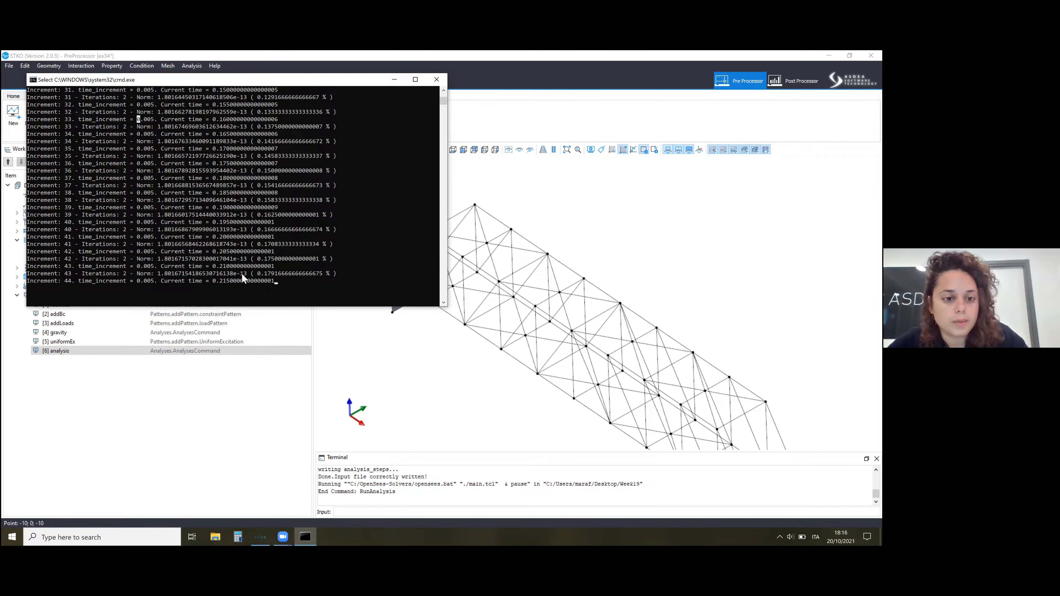
# Leave the solver console and assign linear unstructured Tria mesh controls to the shell faces at both bridge ends.
pyautogui.click(167, 97)
pyautogui.click(123, 113)
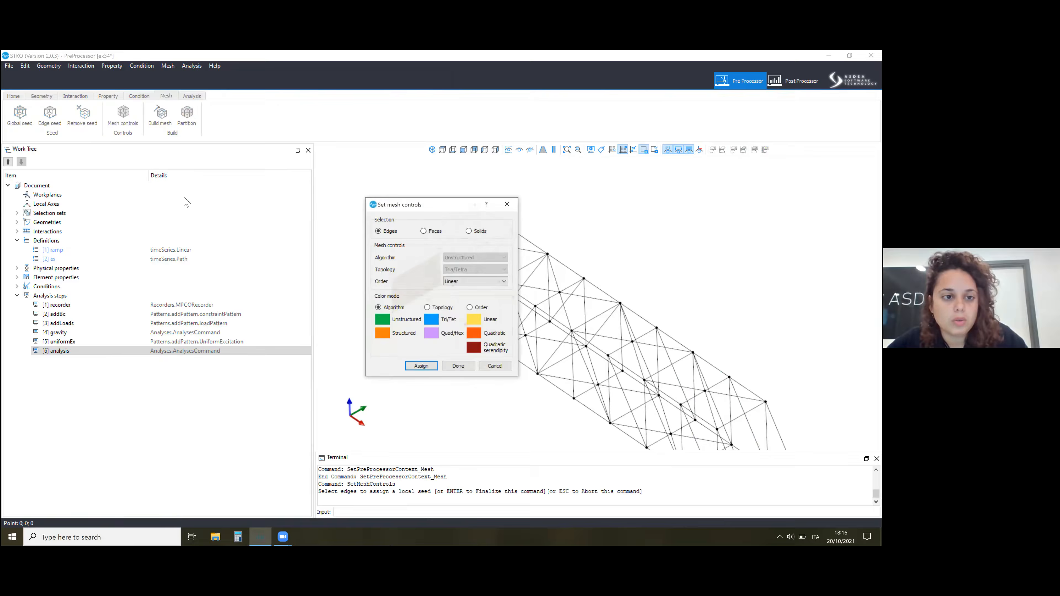
pyautogui.click(173, 198)
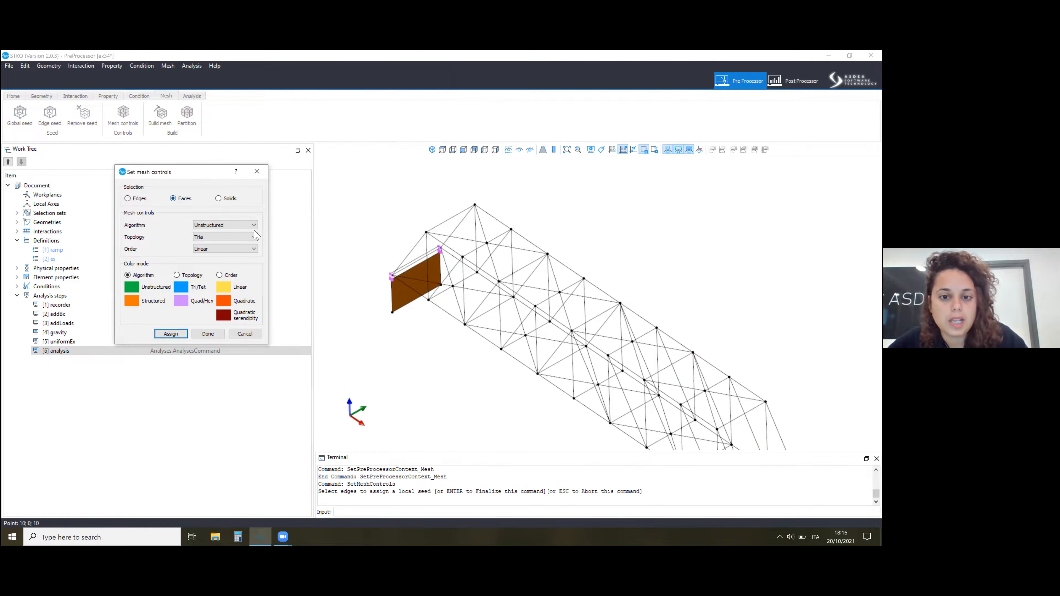
pyautogui.scroll(-3, 344, 227)
pyautogui.scroll(1, 461, 258)
pyautogui.click(700, 408)
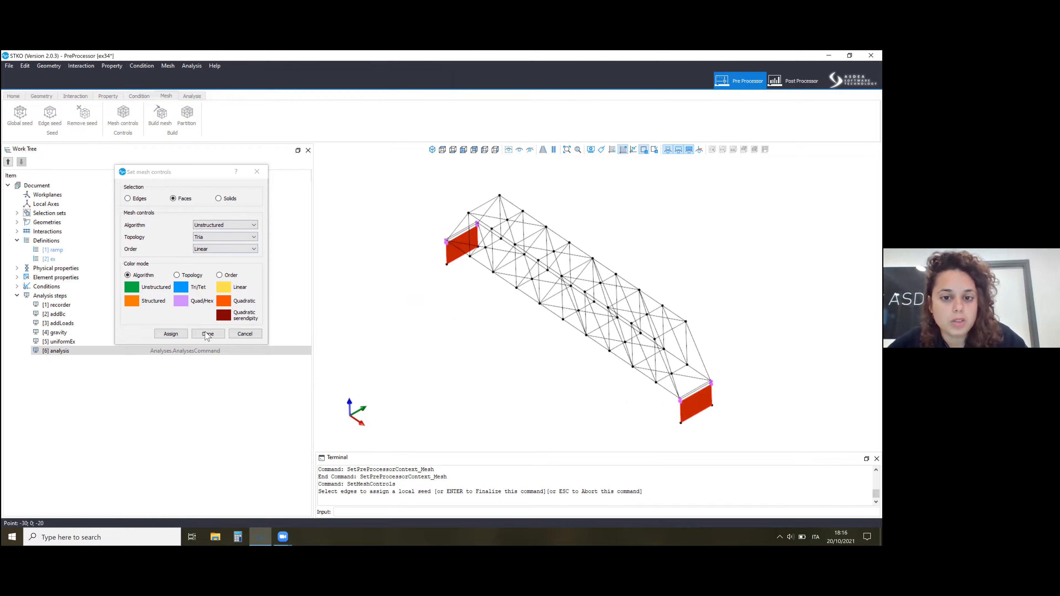
pyautogui.press('Return')
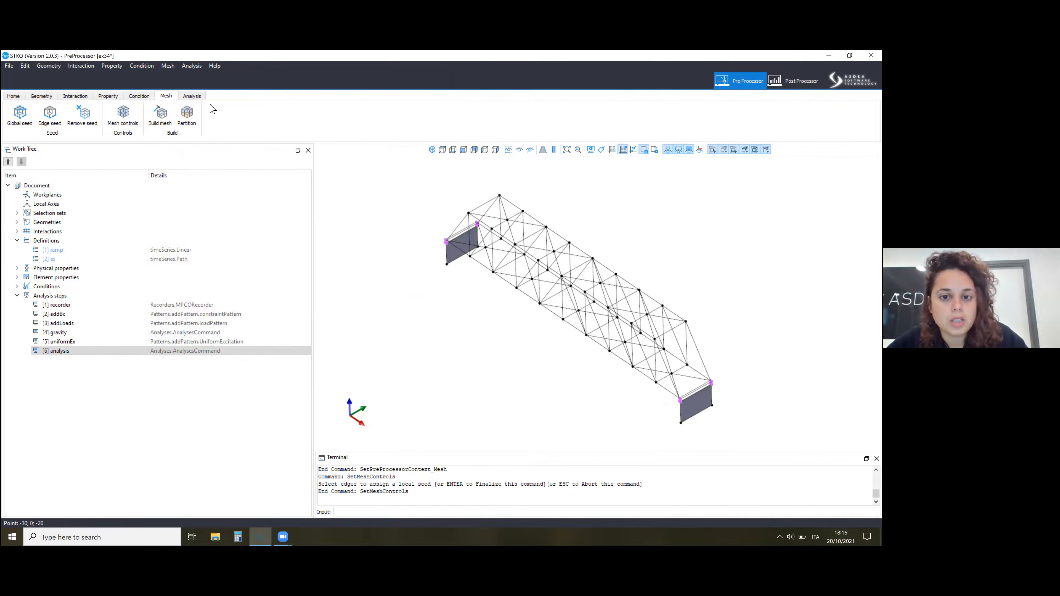
# Build the mesh with the triangular face controls and inspect an end shell face up close.
pyautogui.click(161, 115)
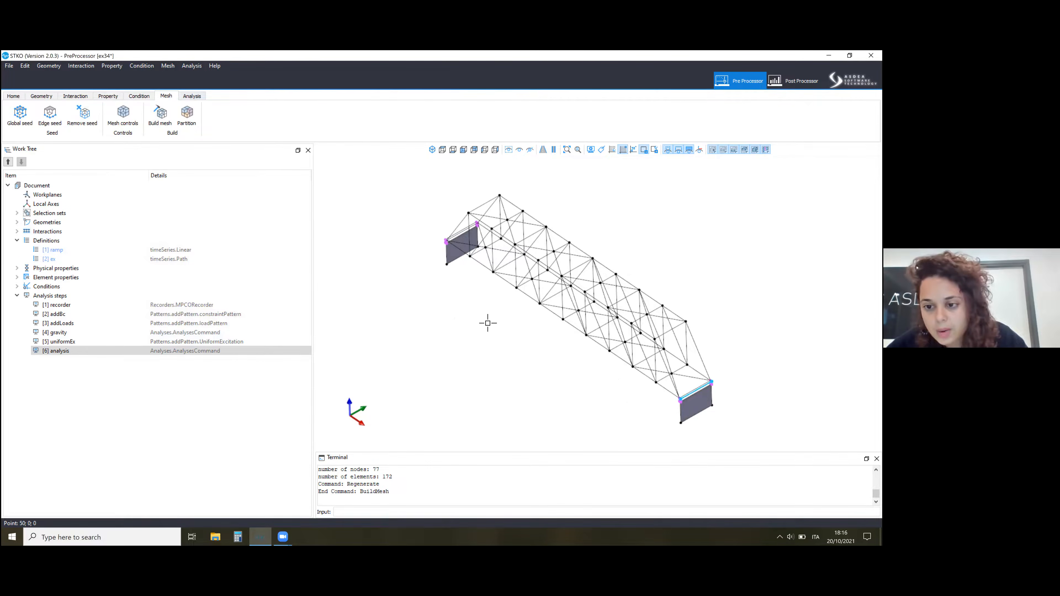
pyautogui.scroll(3, 696, 343)
pyautogui.scroll(3, 697, 403)
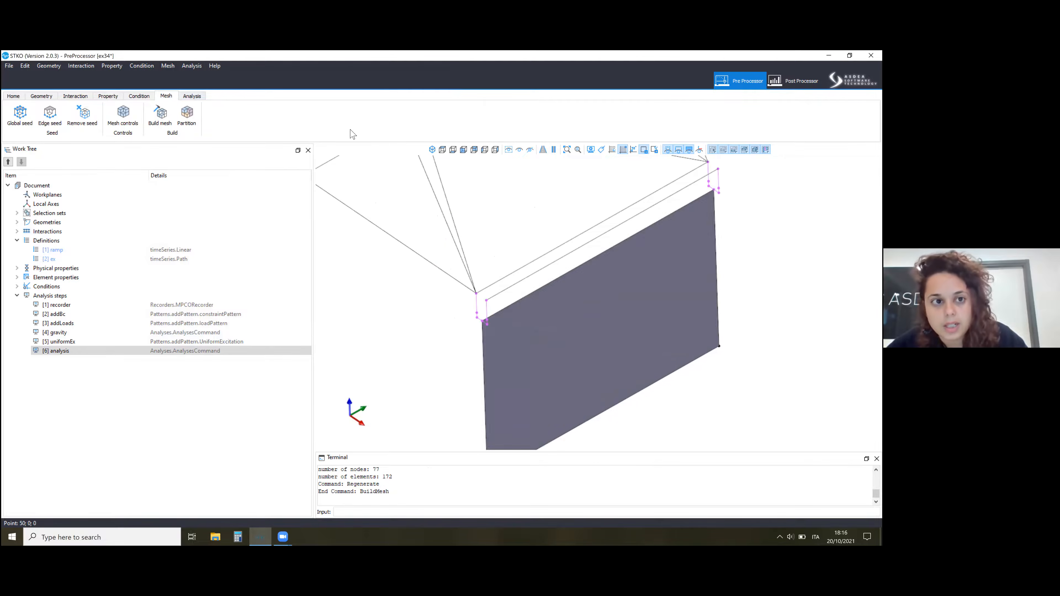
# Try to run the analysis on the triangular shell mesh, choosing the output folder and closing the resulting dialog.
pyautogui.click(192, 96)
pyautogui.click(158, 116)
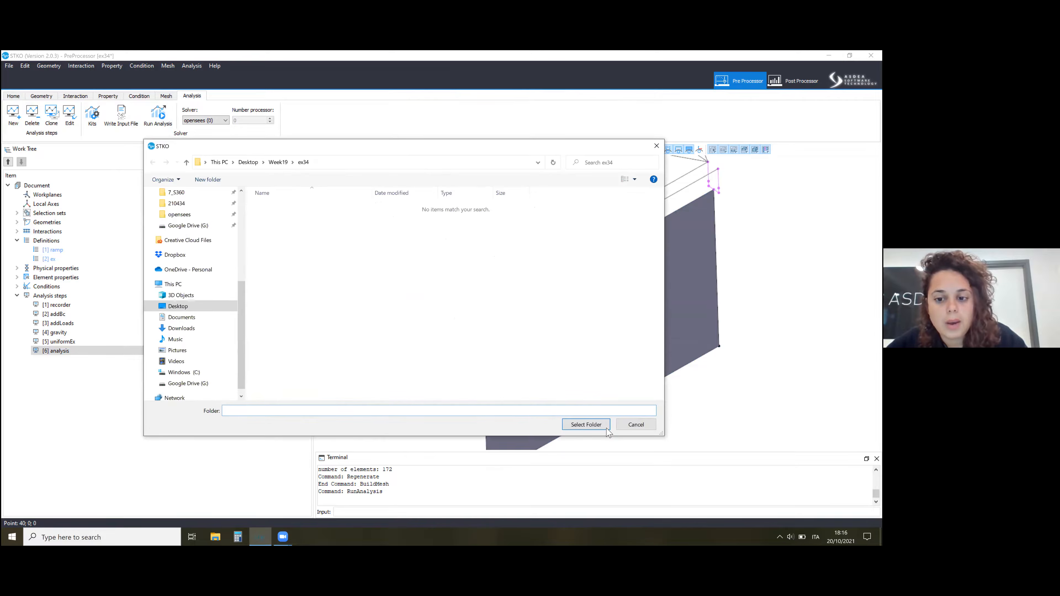
pyautogui.click(598, 423)
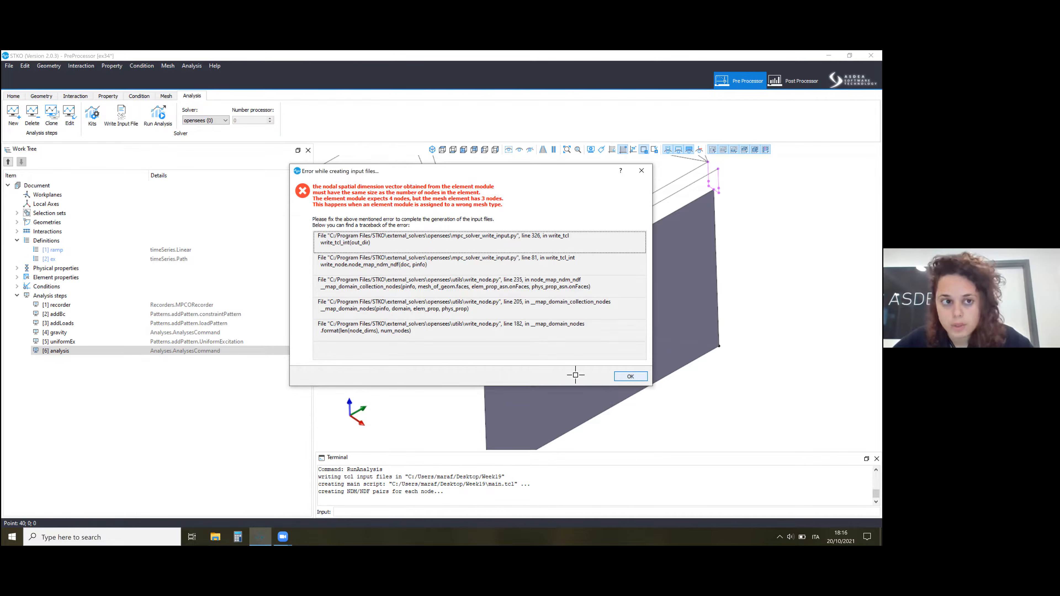
pyautogui.click(631, 376)
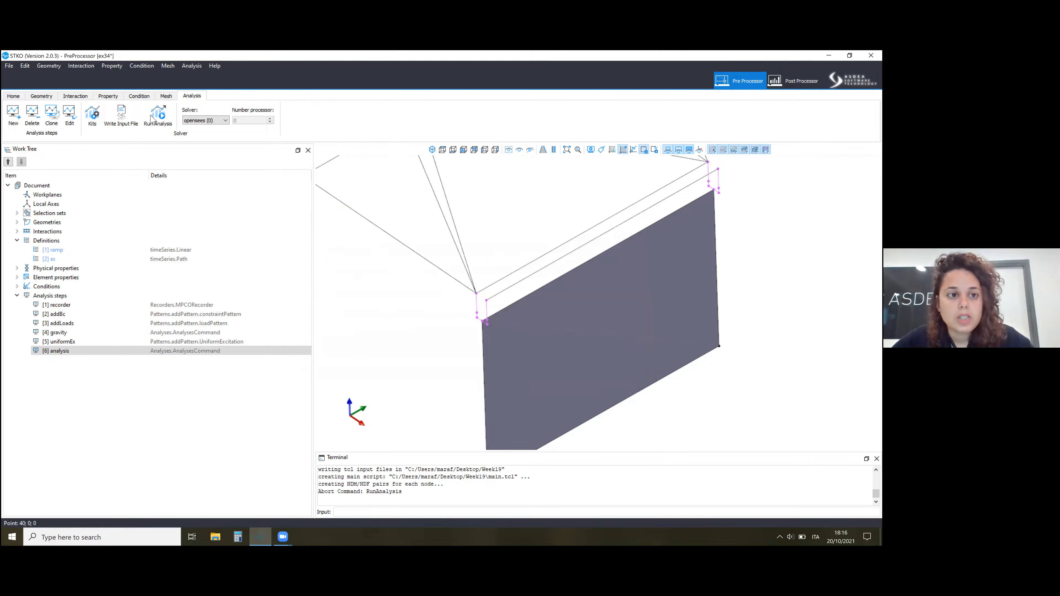
# Assign linear structured Quad mesh controls to the shell faces at both bridge ends.
pyautogui.click(166, 95)
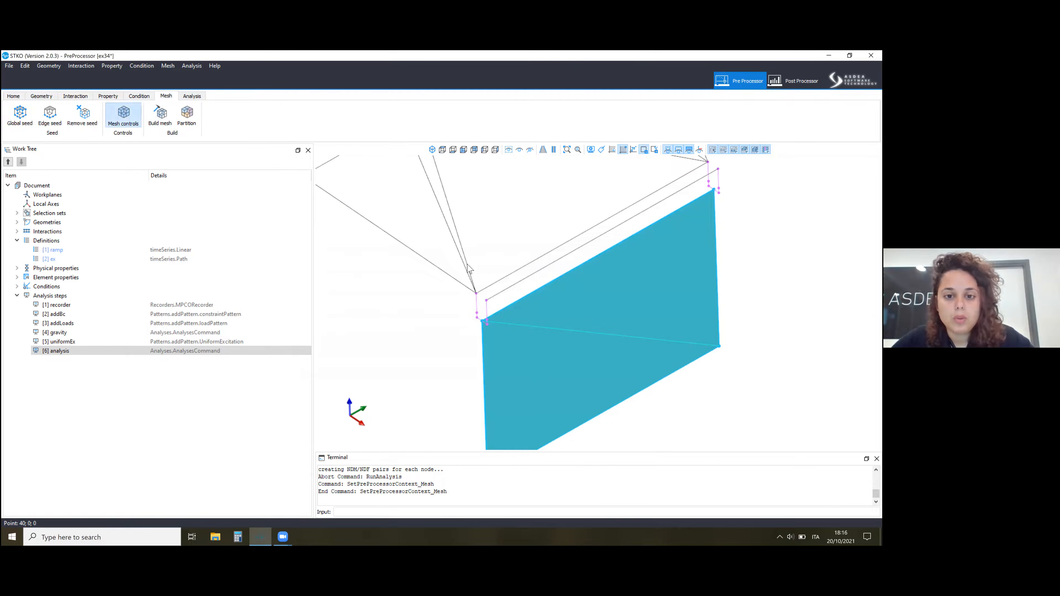
pyautogui.click(123, 114)
pyautogui.click(423, 231)
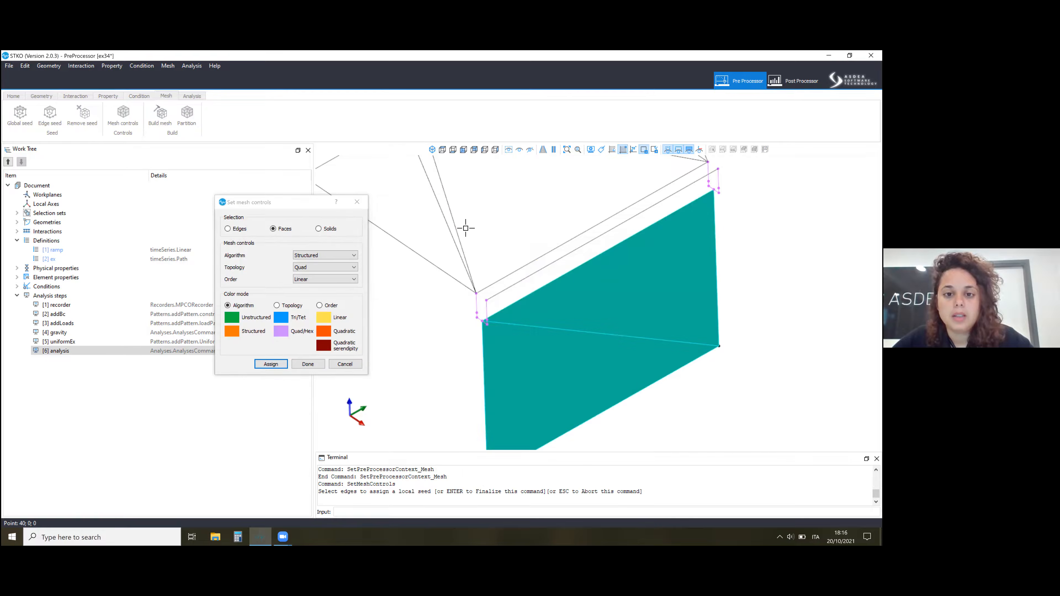
pyautogui.scroll(-5, 421, 178)
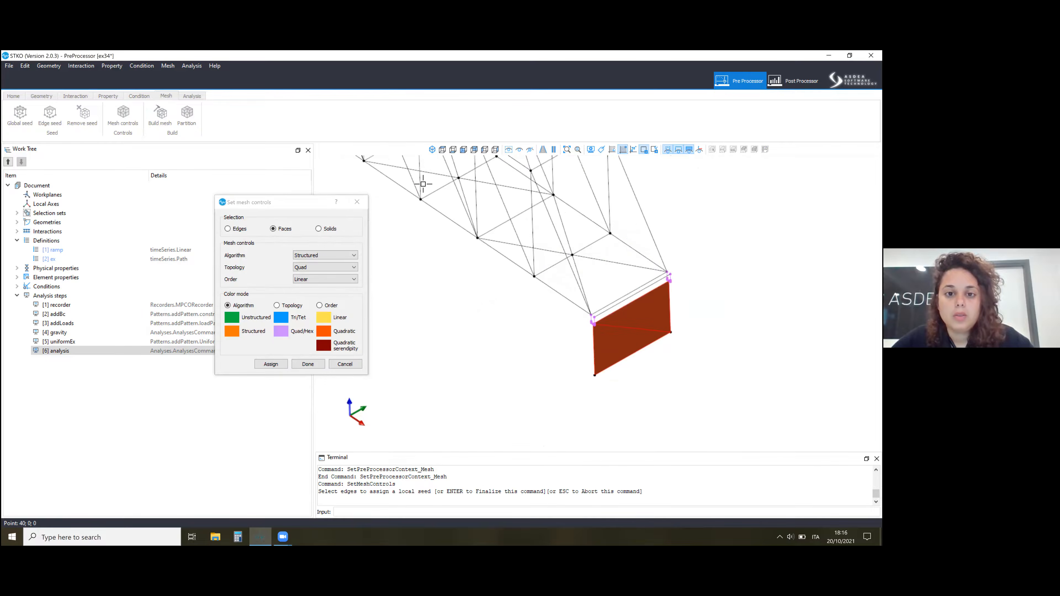
pyautogui.click(272, 364)
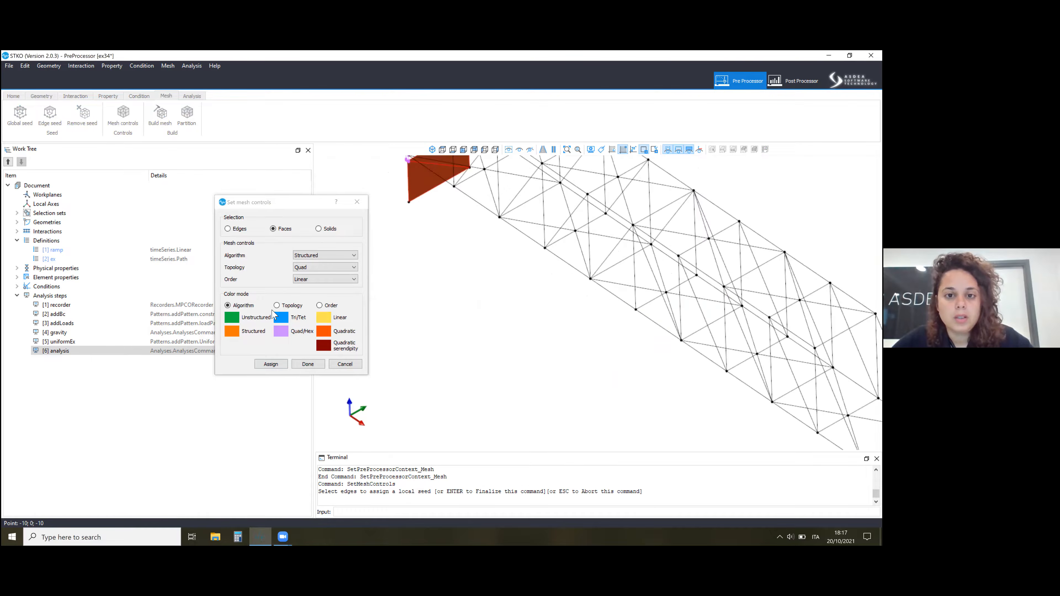
# Rebuild the mesh with the quadrilateral face controls and inspect the bridge and its end shell faces.
pyautogui.click(167, 117)
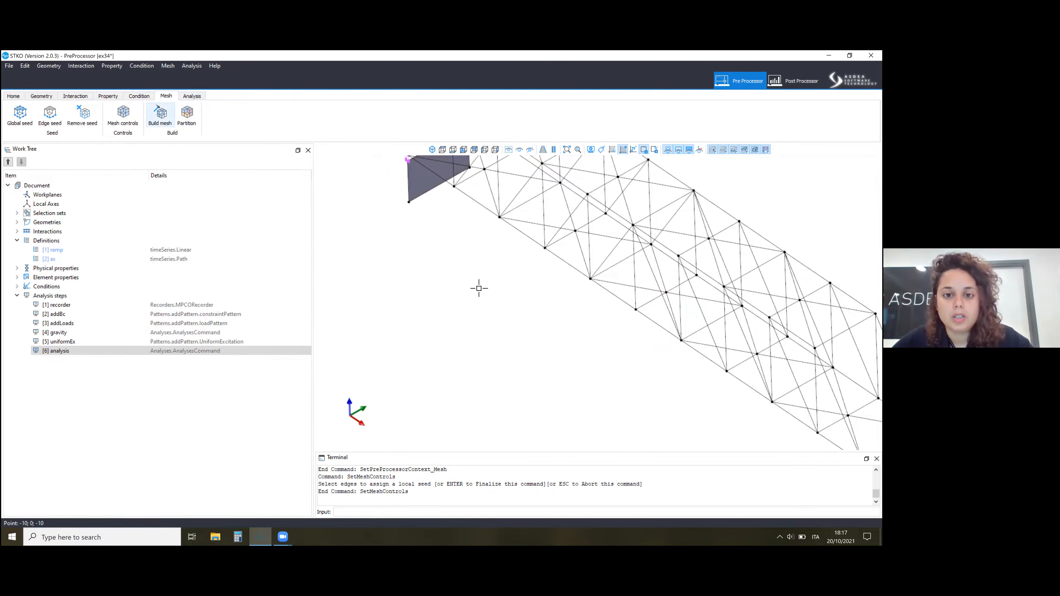
pyautogui.scroll(-2, 617, 373)
pyautogui.scroll(-3, 699, 377)
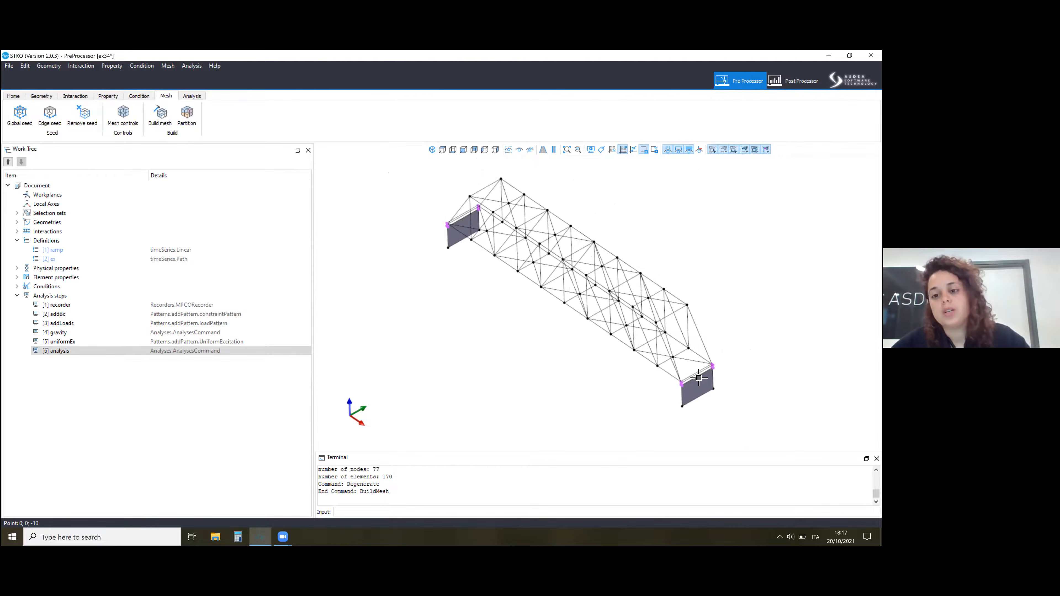
pyautogui.scroll(7, 629, 369)
pyautogui.scroll(-8, 618, 245)
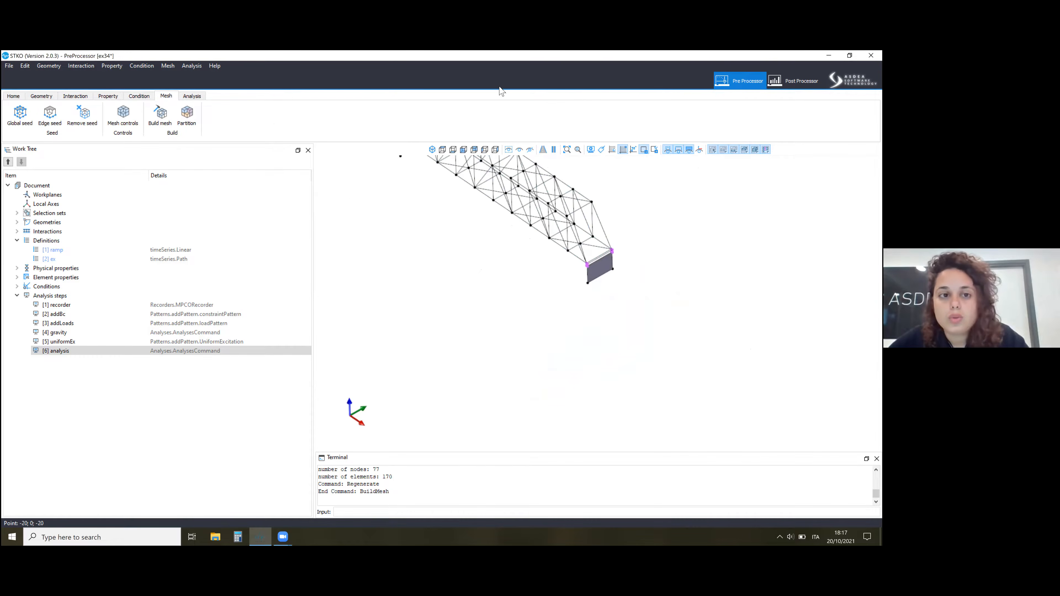
# Switch to the post-processor and open the results database ex34.mpco from the ex34 folder in Week19.
pyautogui.click(14, 96)
pyautogui.click(793, 80)
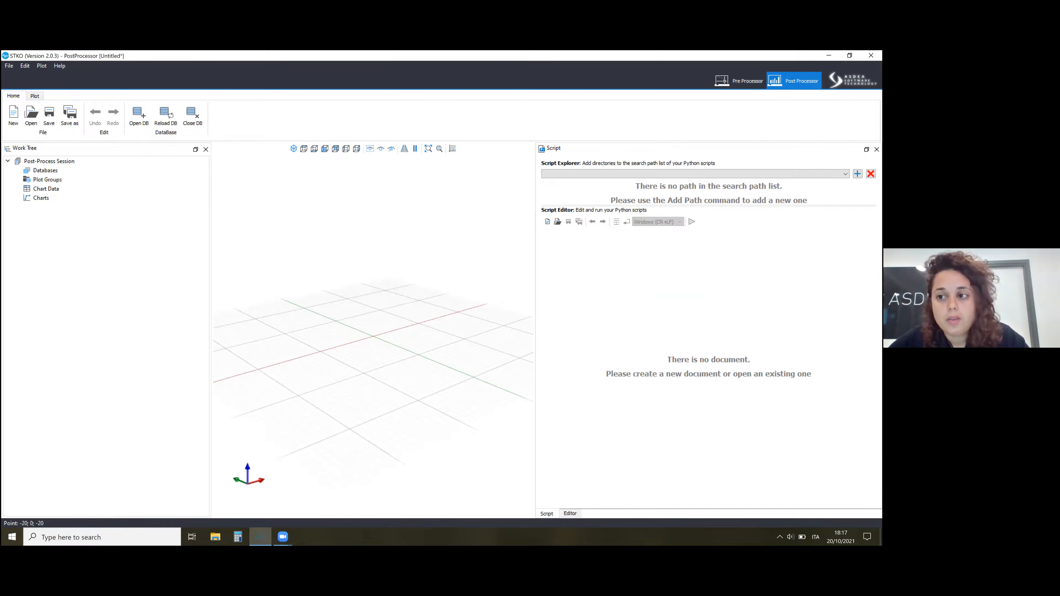
pyautogui.click(133, 118)
pyautogui.doubleClick(448, 259)
pyautogui.doubleClick(288, 208)
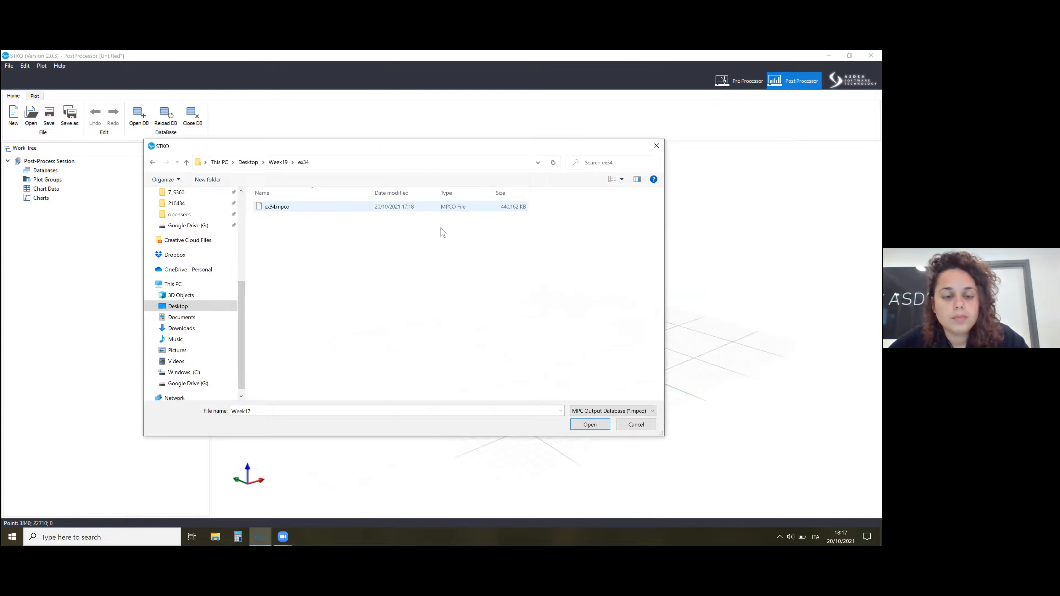
pyautogui.press('Return')
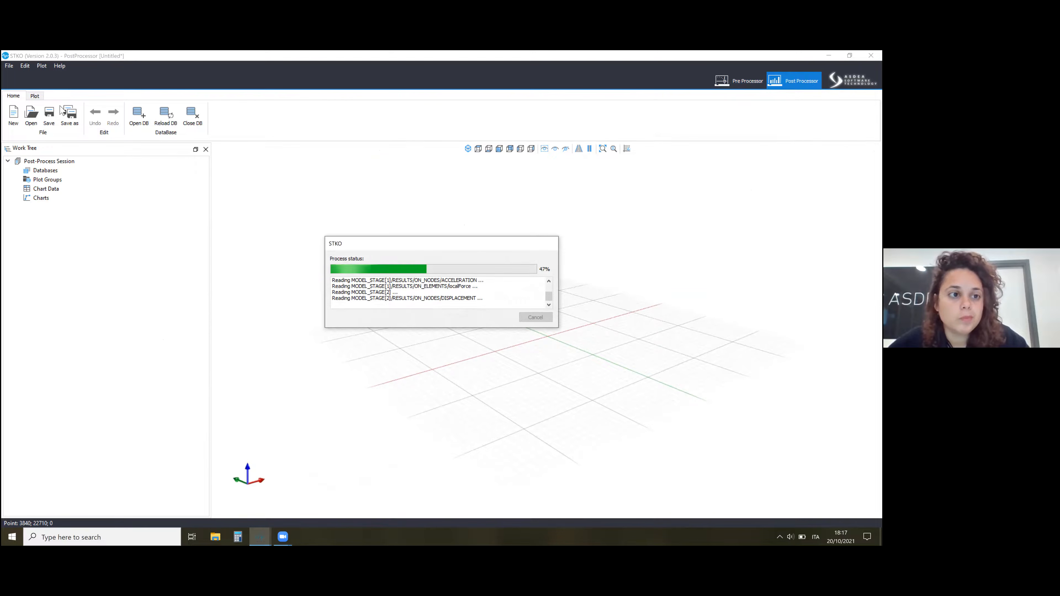
pyautogui.click(215, 537)
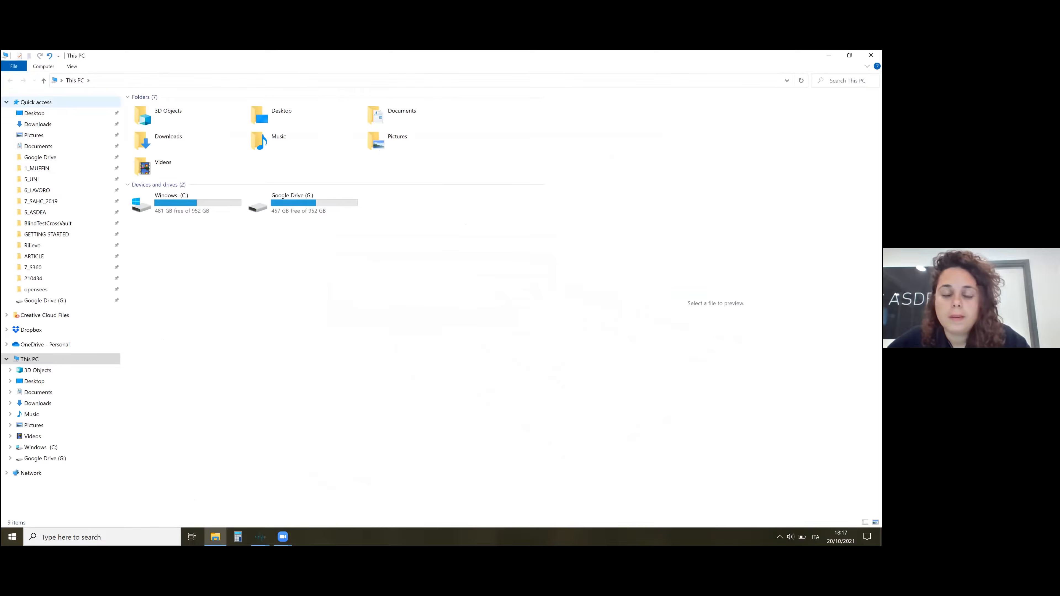
pyautogui.click(871, 55)
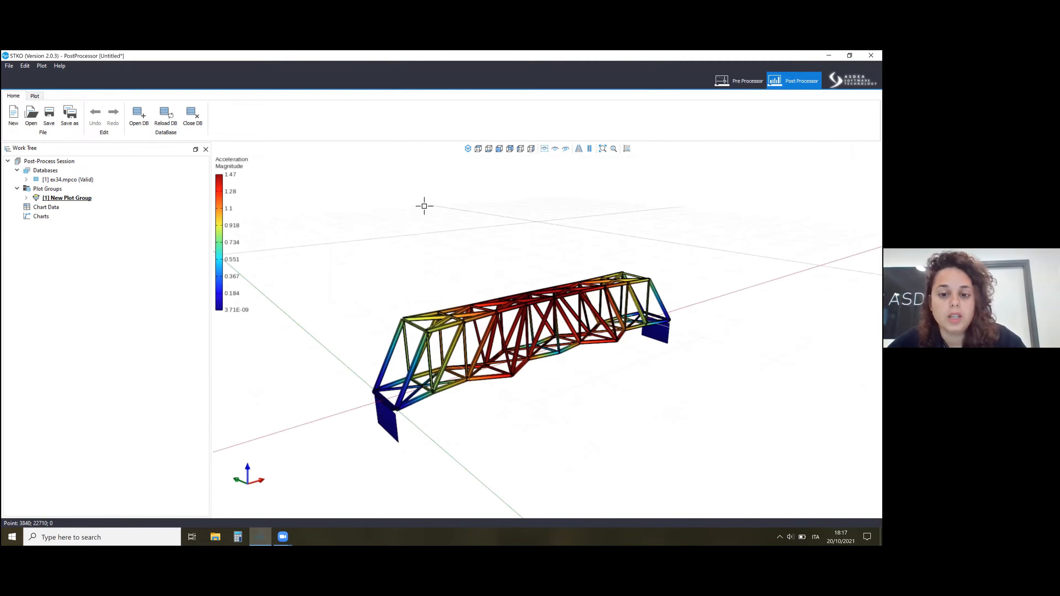
# Set the Surface Color Map's result and deformation to Displacement and its model stage to MODEL_STAGE[1].
pyautogui.click(26, 198)
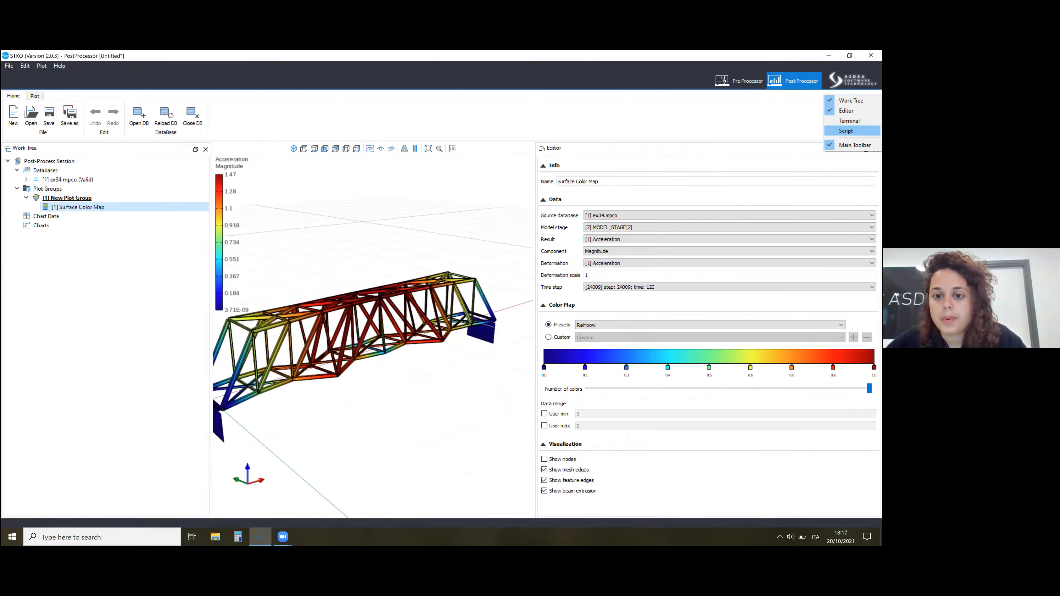
pyautogui.click(611, 273)
pyautogui.click(613, 240)
pyautogui.click(616, 253)
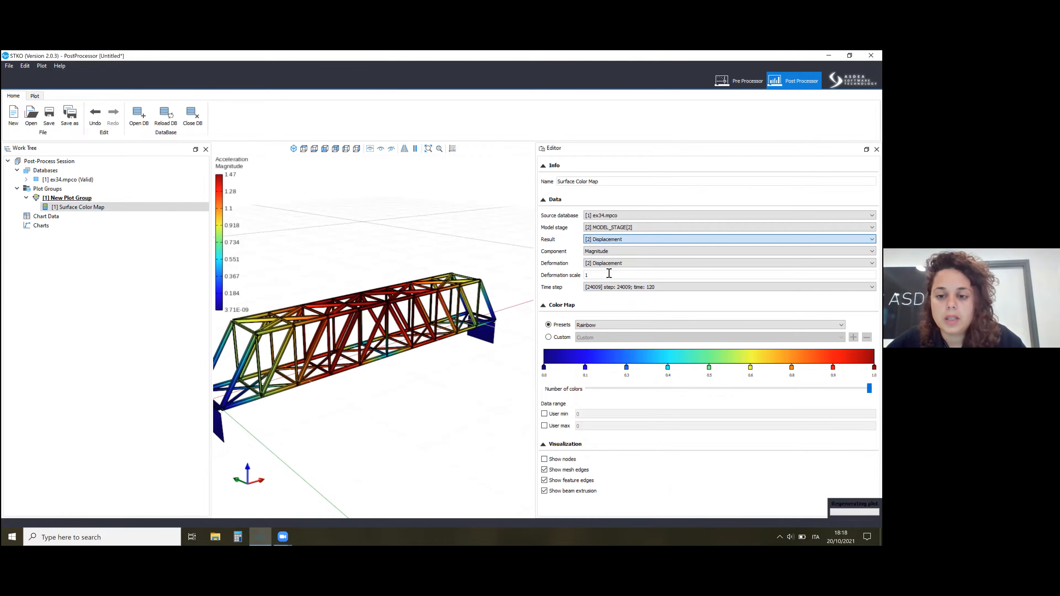
pyautogui.click(610, 274)
pyautogui.click(622, 228)
pyautogui.click(617, 236)
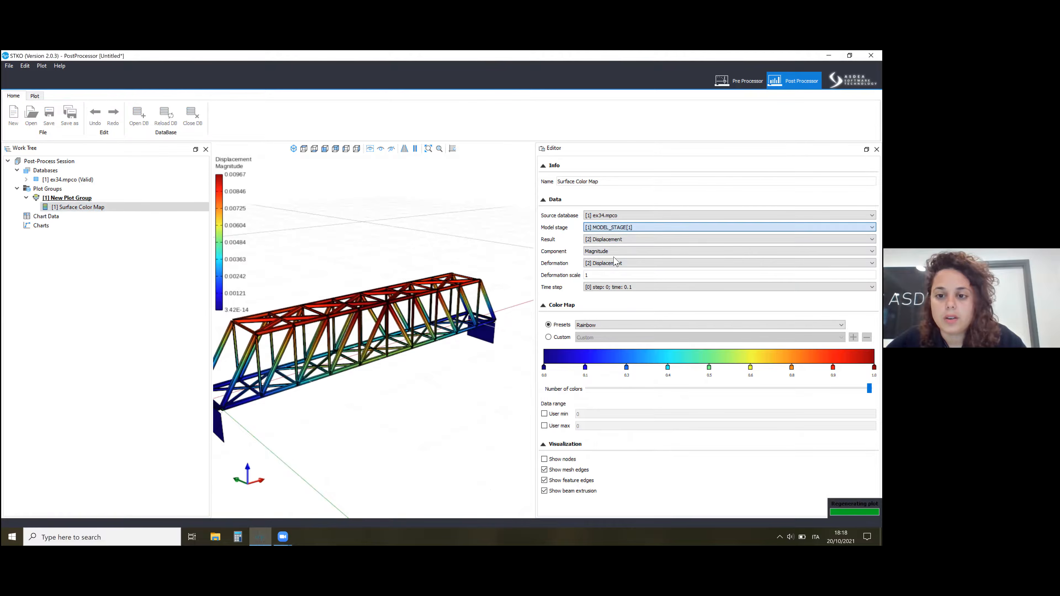
# Show the displacement plot at step 9, time 1, with a deformation scale of 1000.
pyautogui.click(603, 274)
pyautogui.write('00')
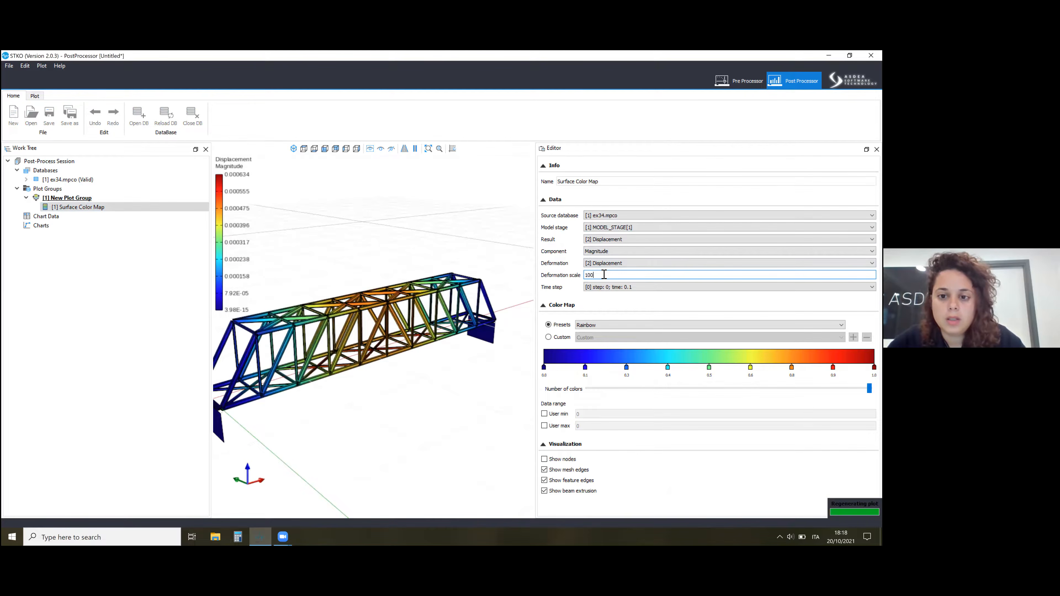
pyautogui.click(604, 287)
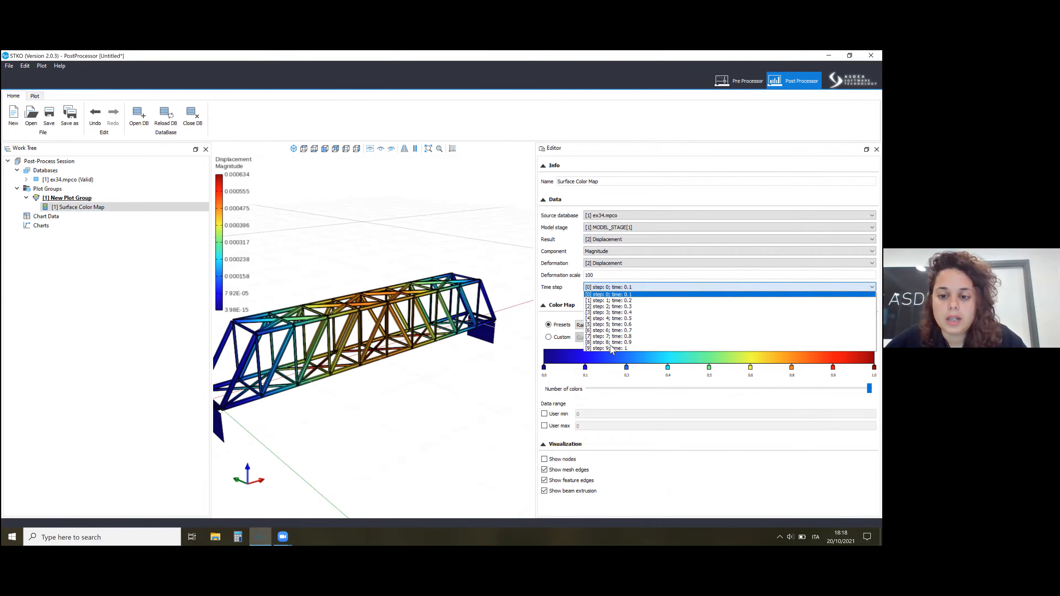
pyautogui.click(613, 351)
pyautogui.click(596, 275)
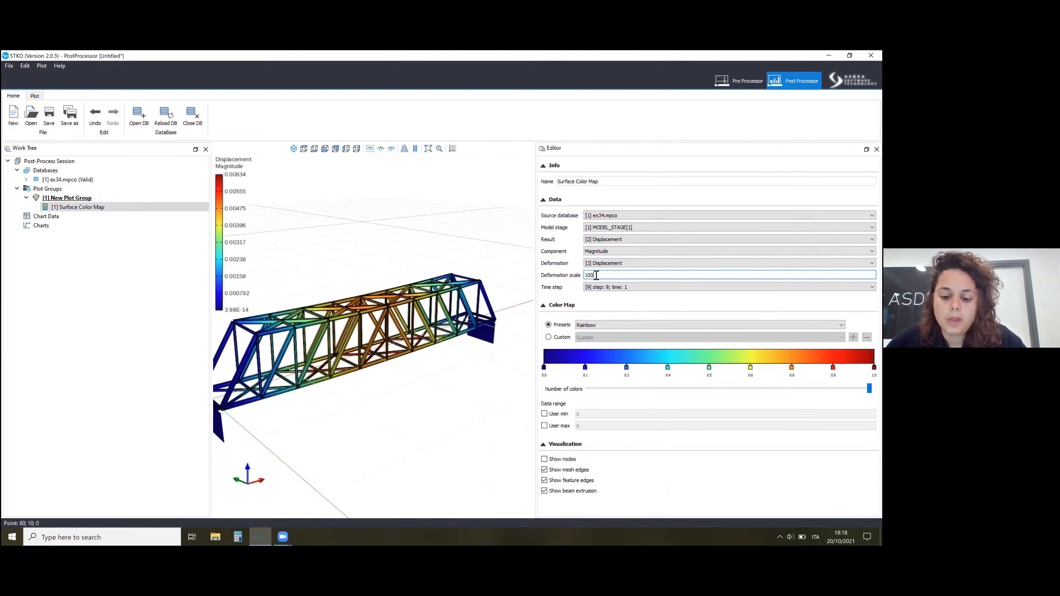
pyautogui.write('00')
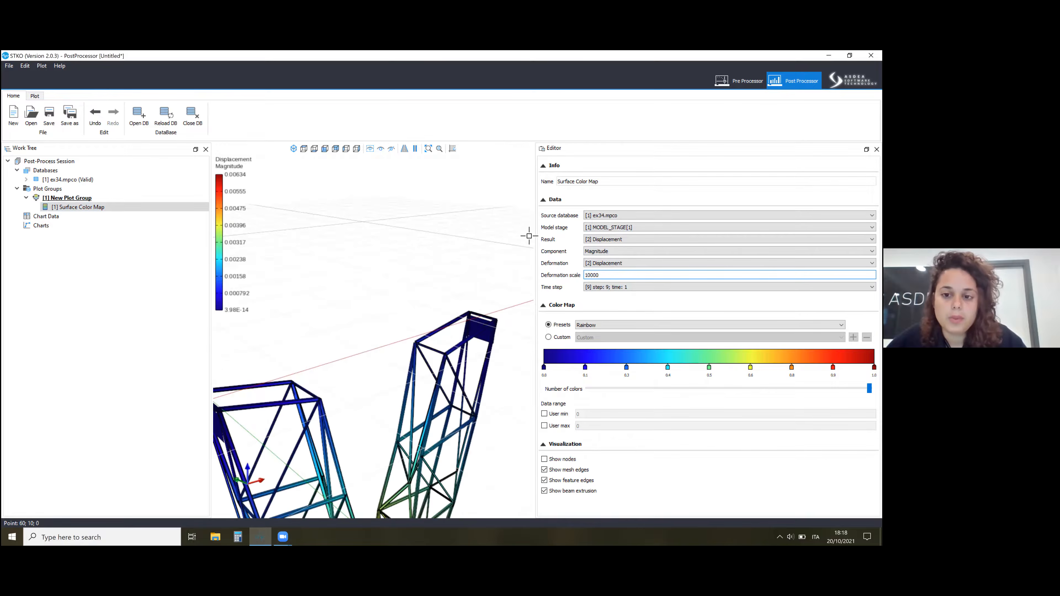
pyautogui.press('BackSpace')
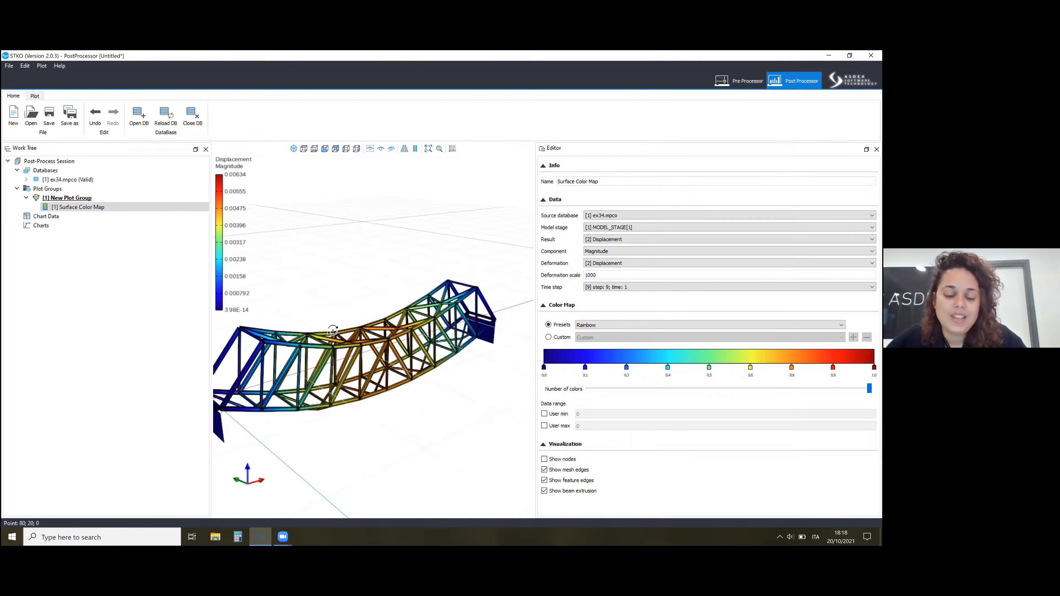
# Examine the deformed truss up close from several angles, especially the lower bracing crossings near midspan.
pyautogui.moveTo(322, 321); pyautogui.dragTo(394, 386, button='middle')
pyautogui.scroll(4, 354, 344)
pyautogui.scroll(6, 394, 386)
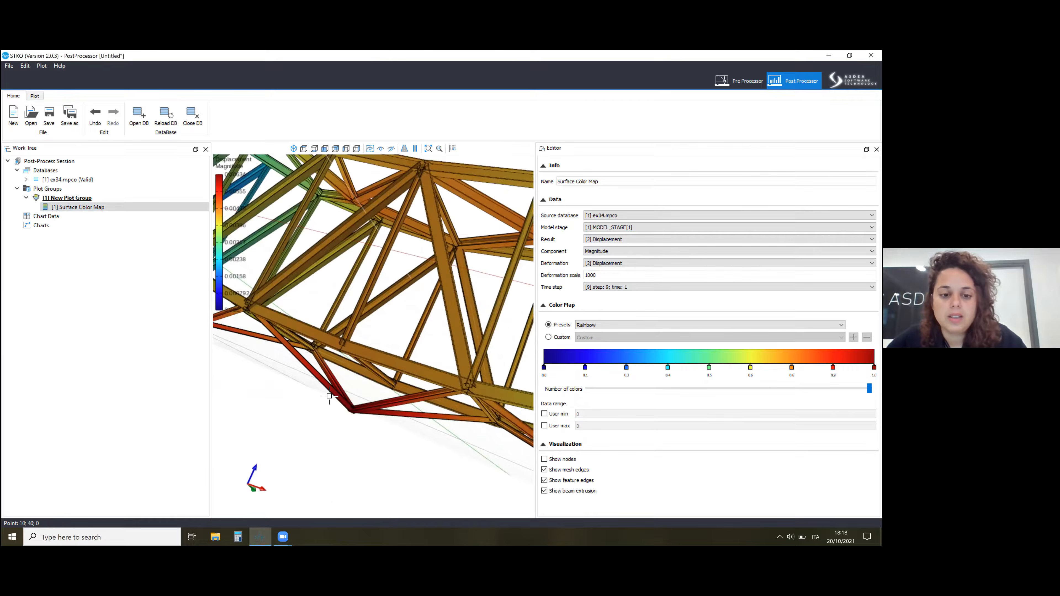
pyautogui.scroll(-4, 396, 384)
pyautogui.moveTo(333, 407); pyautogui.dragTo(316, 446, button='middle')
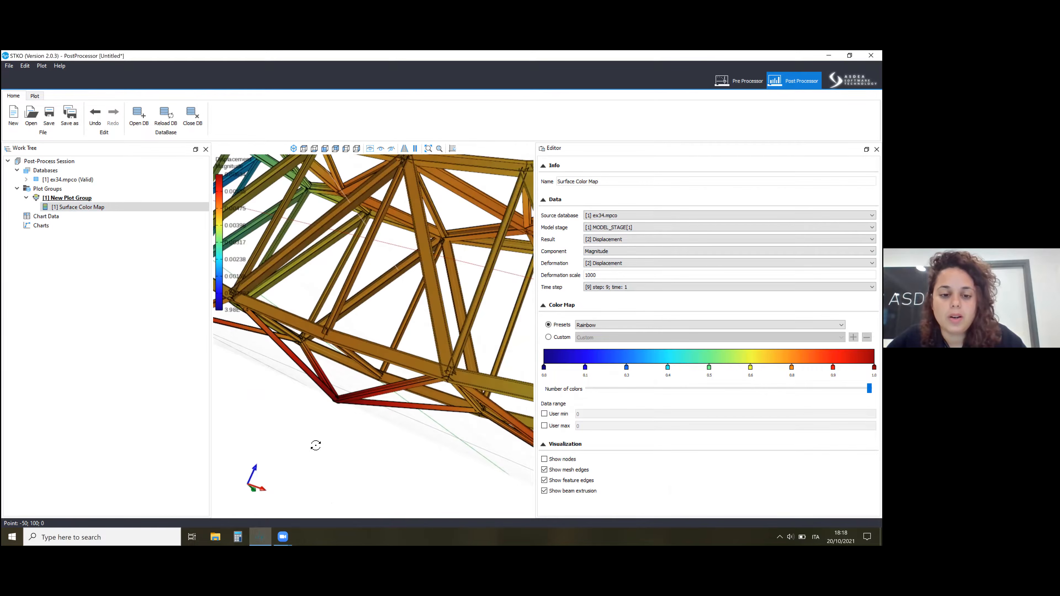
pyautogui.moveTo(400, 364); pyautogui.dragTo(260, 440, button='middle')
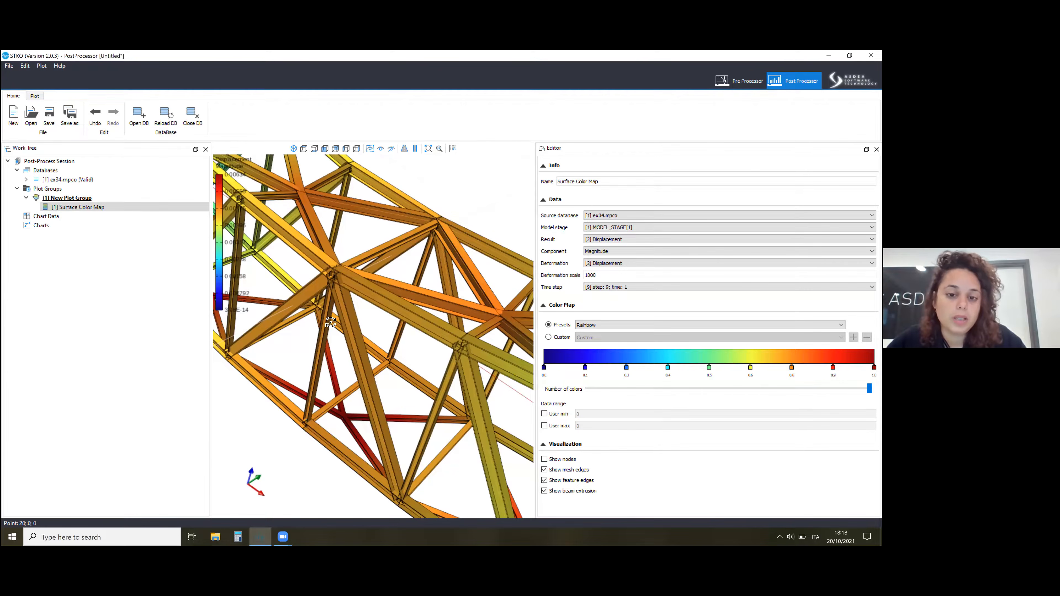
pyautogui.scroll(-4, 330, 323)
pyautogui.moveTo(330, 323); pyautogui.dragTo(343, 382, button='middle')
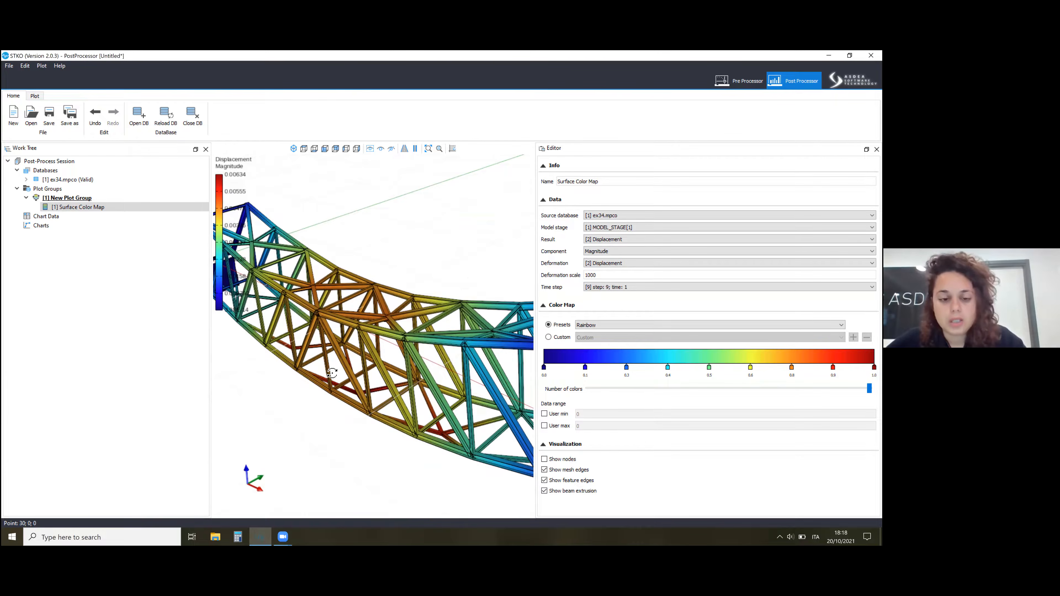
pyautogui.moveTo(362, 276); pyautogui.dragTo(369, 244, button='middle')
pyautogui.moveTo(363, 341); pyautogui.dragTo(336, 389, button='middle')
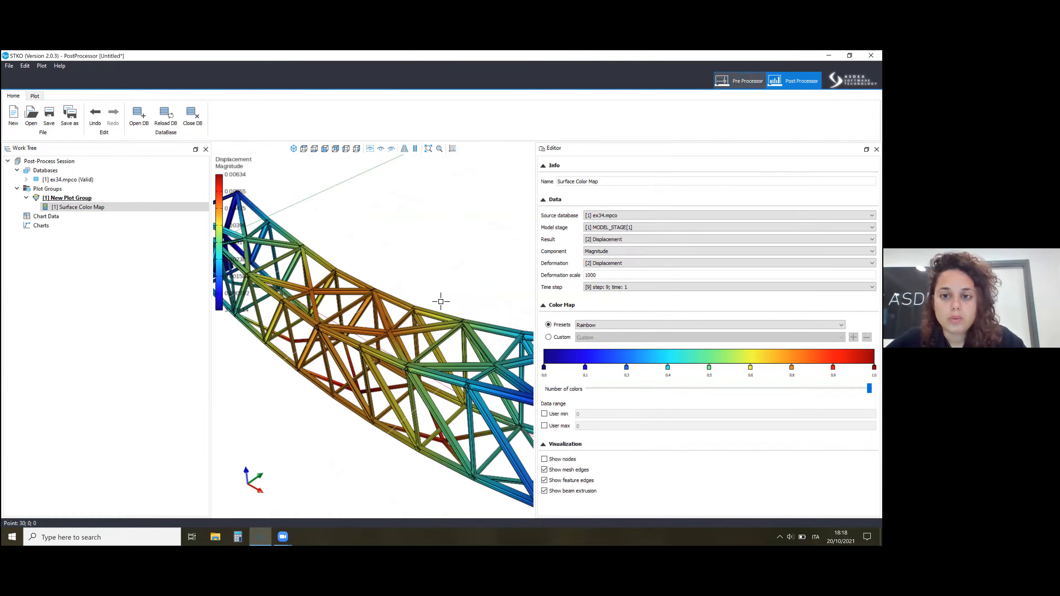
# Return to the pre-processor and make the workplane grid visible in an isometric view.
pyautogui.click(739, 81)
pyautogui.click(613, 150)
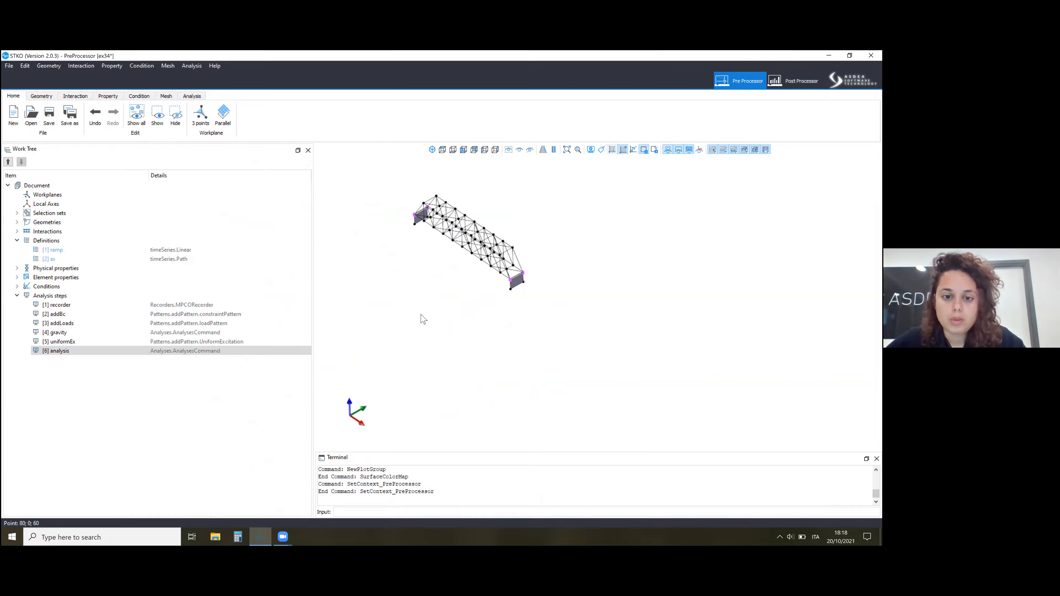
pyautogui.click(394, 298)
pyautogui.click(437, 324)
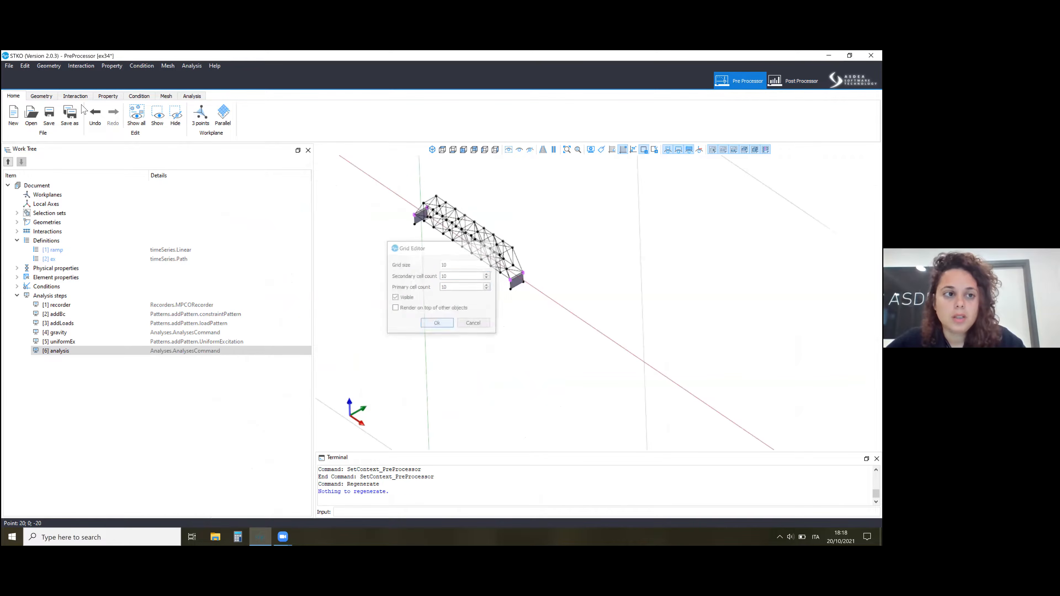
pyautogui.click(432, 150)
# Draw a closed triangle of lines on the workplane grid beside the near end of the bridge.
pyautogui.click(41, 96)
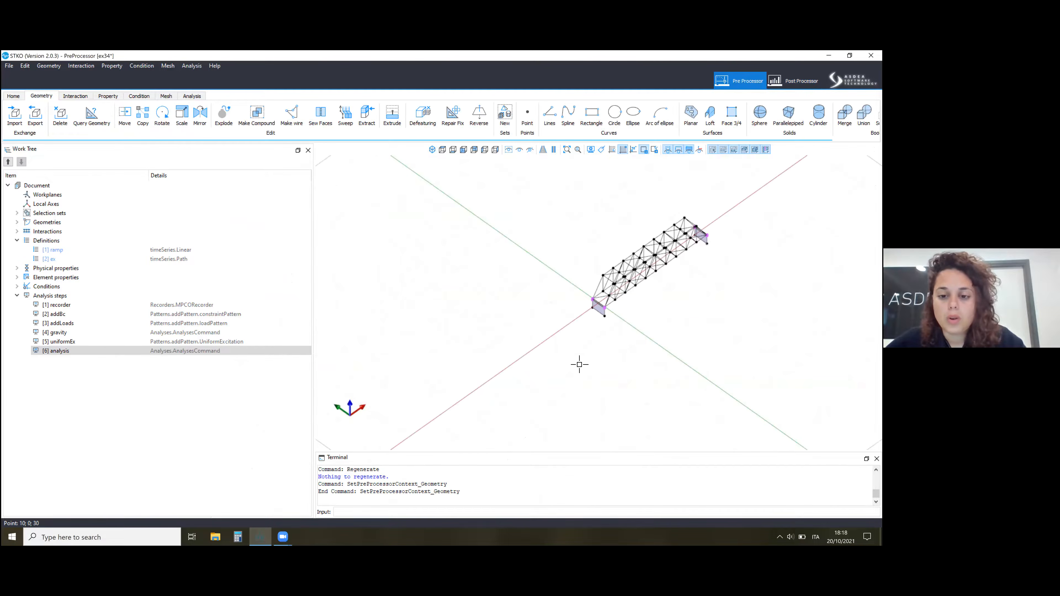
pyautogui.click(549, 114)
pyautogui.scroll(2, 677, 372)
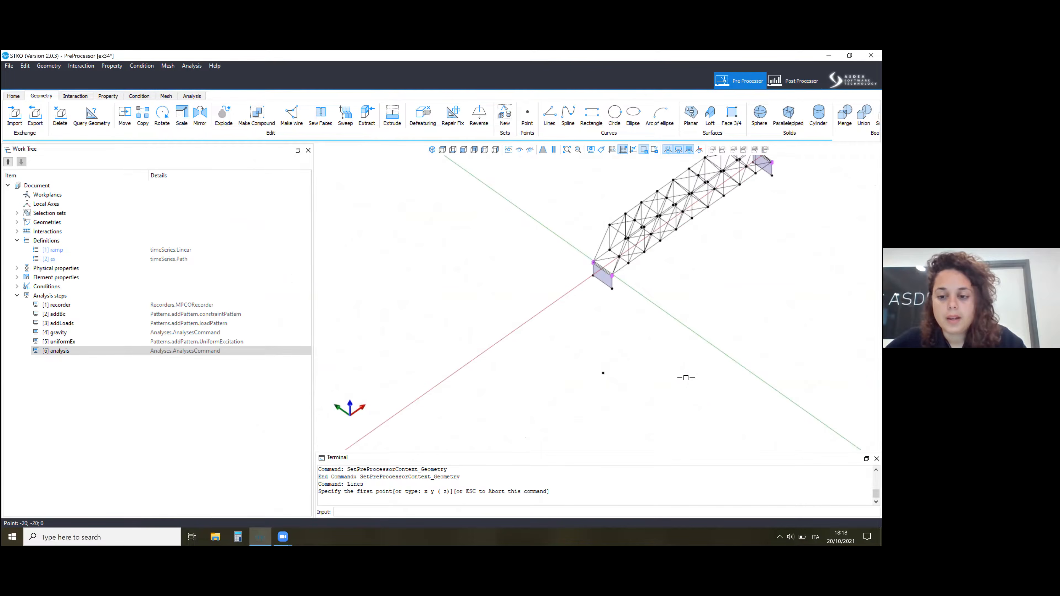
pyautogui.click(603, 373)
pyautogui.click(641, 346)
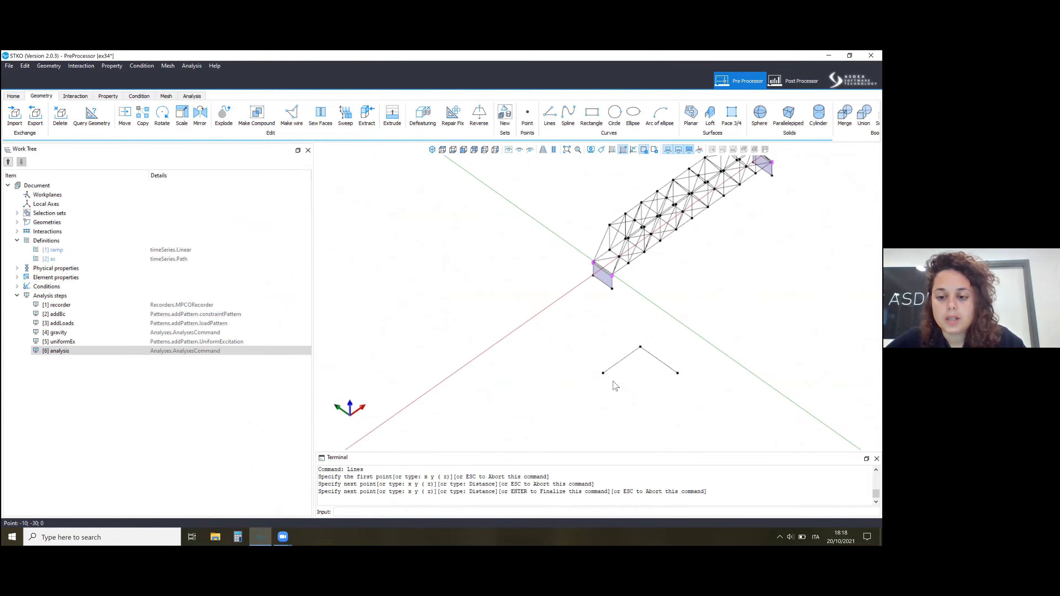
pyautogui.click(641, 397)
pyautogui.press('Return')
# Draw the two remaining sides and the second diagonal to complete the crossed square.
pyautogui.click(555, 114)
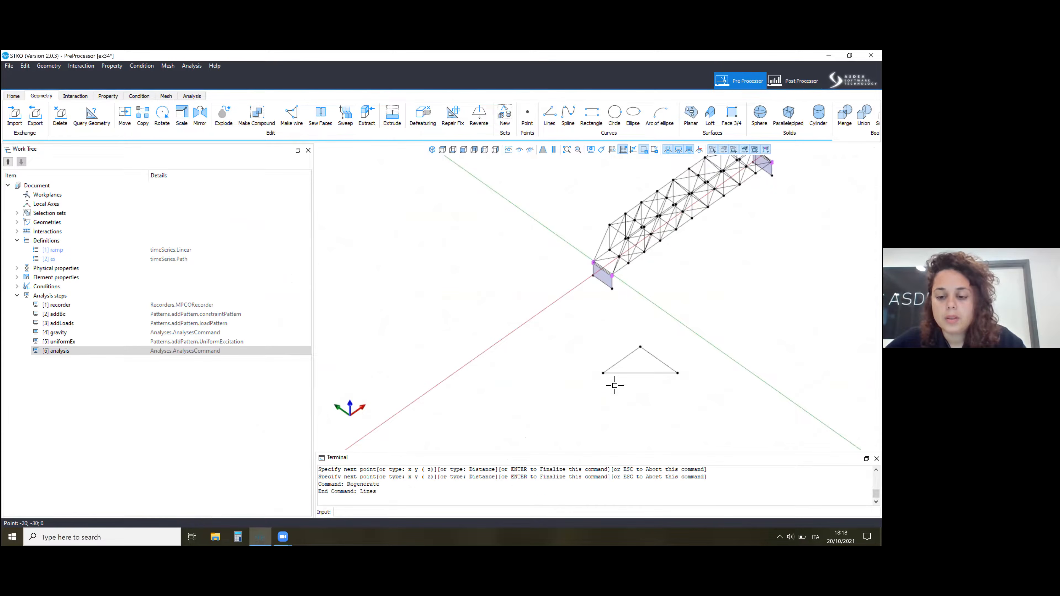
pyautogui.click(653, 396)
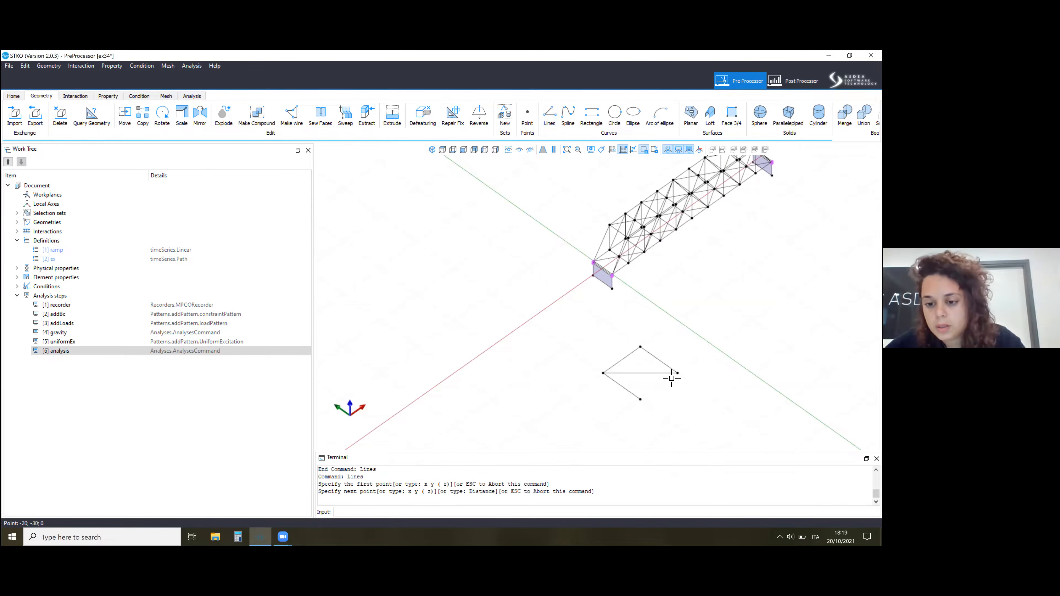
pyautogui.click(641, 398)
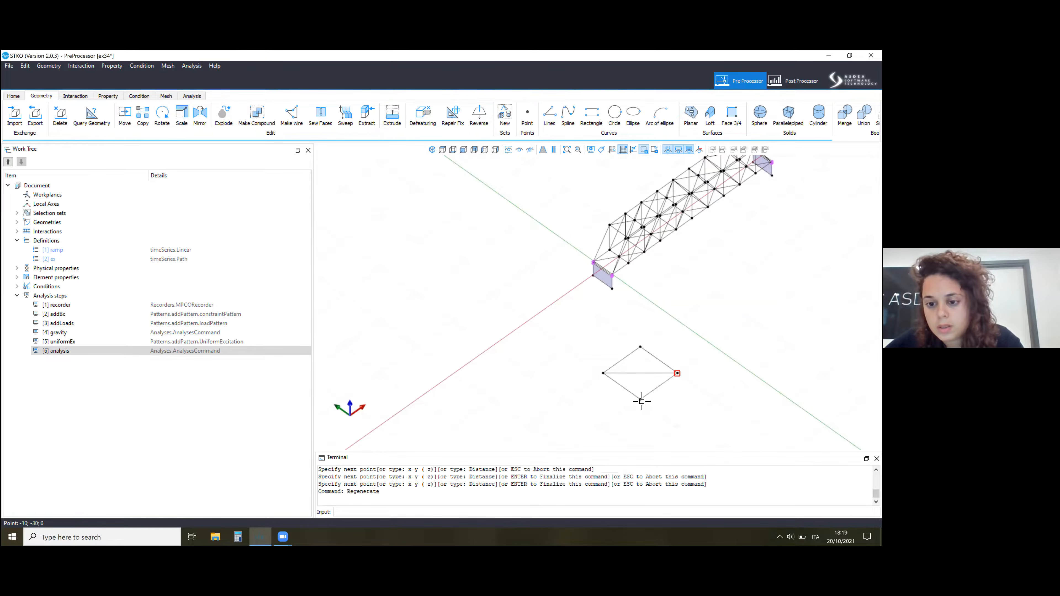
pyautogui.press('Return')
pyautogui.click(640, 399)
pyautogui.click(641, 347)
pyautogui.press('Return')
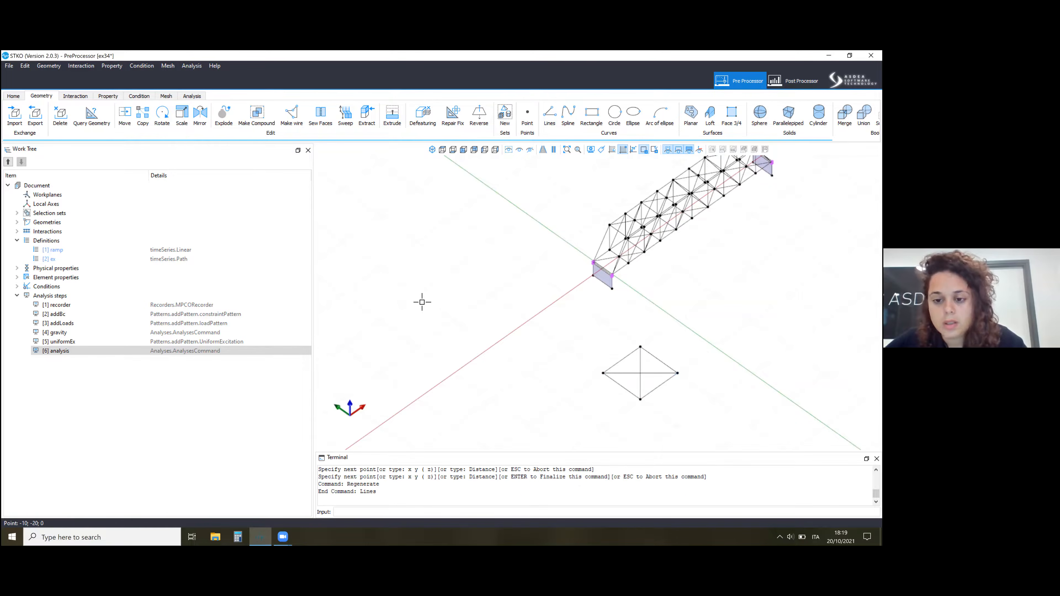
pyautogui.click(142, 117)
pyautogui.click(603, 373)
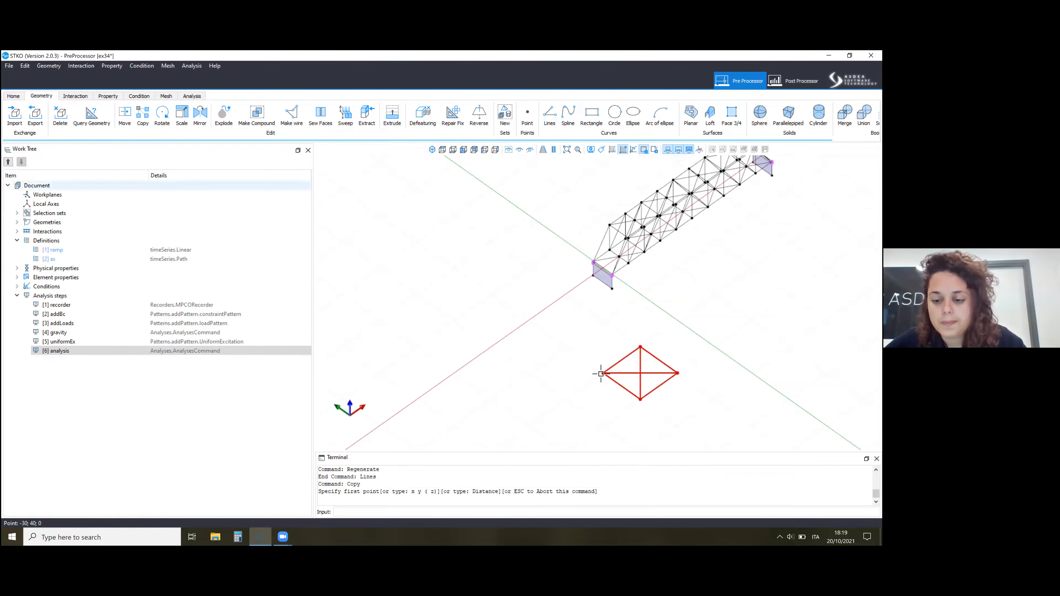
pyautogui.click(568, 367)
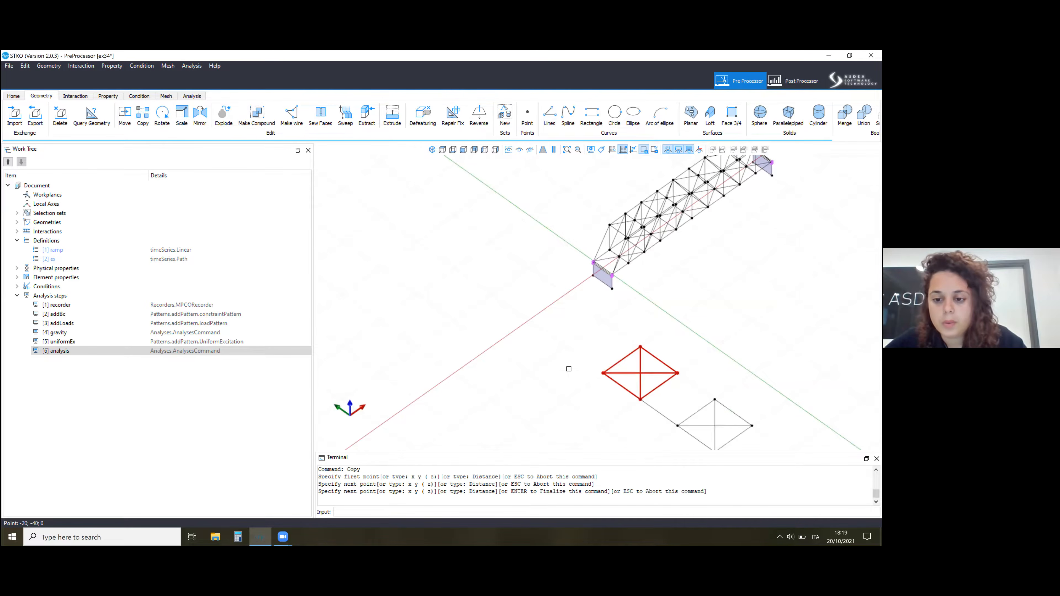
pyautogui.press('Escape')
# Copy the crossed square to a free spot beside the original, farther away from the bridge.
pyautogui.moveTo(535, 321); pyautogui.dragTo(682, 410)
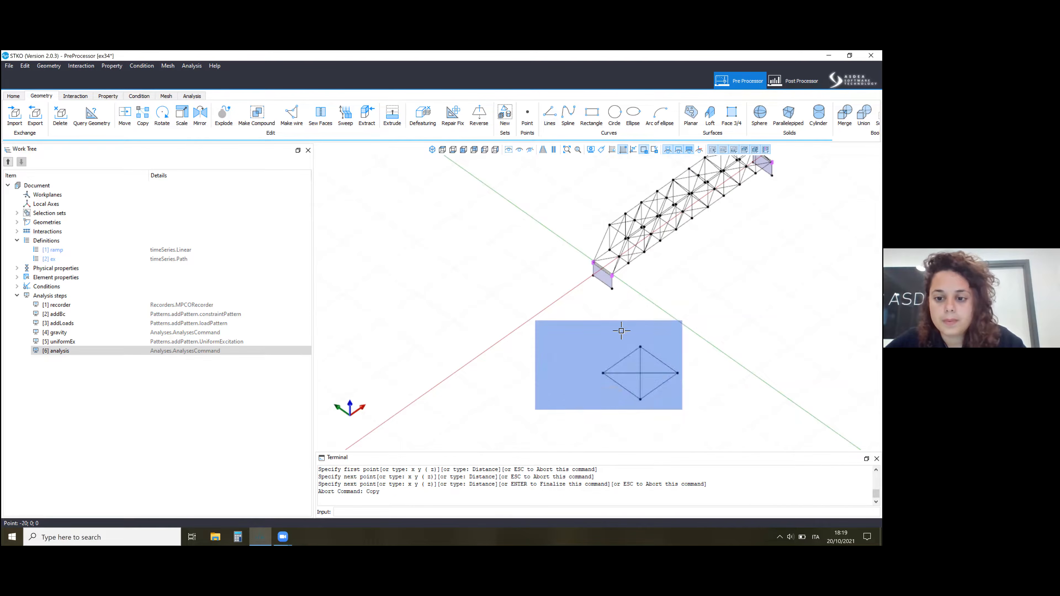
pyautogui.click(143, 117)
pyautogui.click(679, 426)
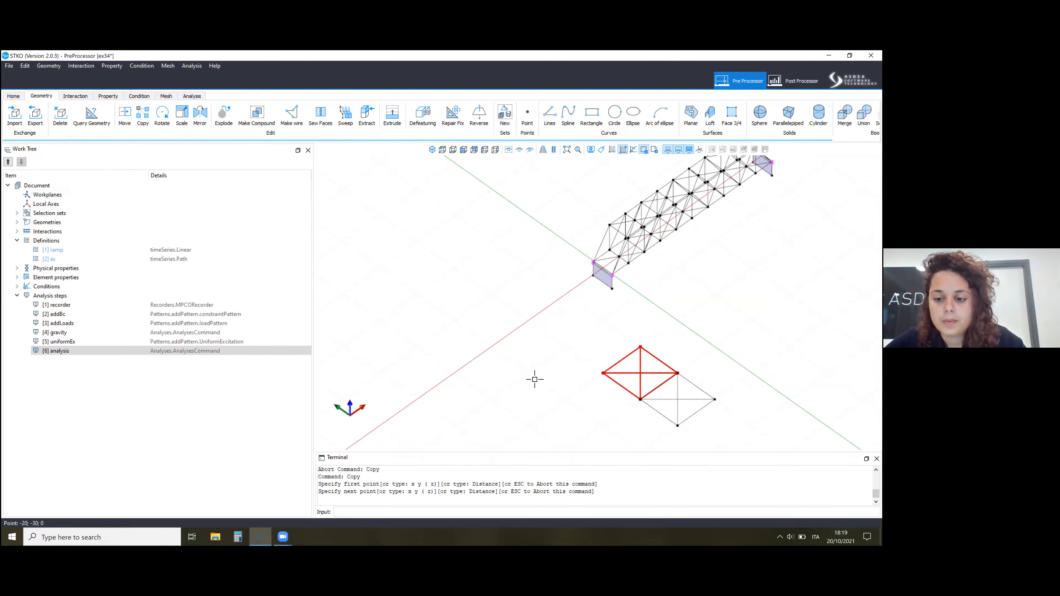
pyautogui.press('Return')
pyautogui.scroll(-4, 499, 367)
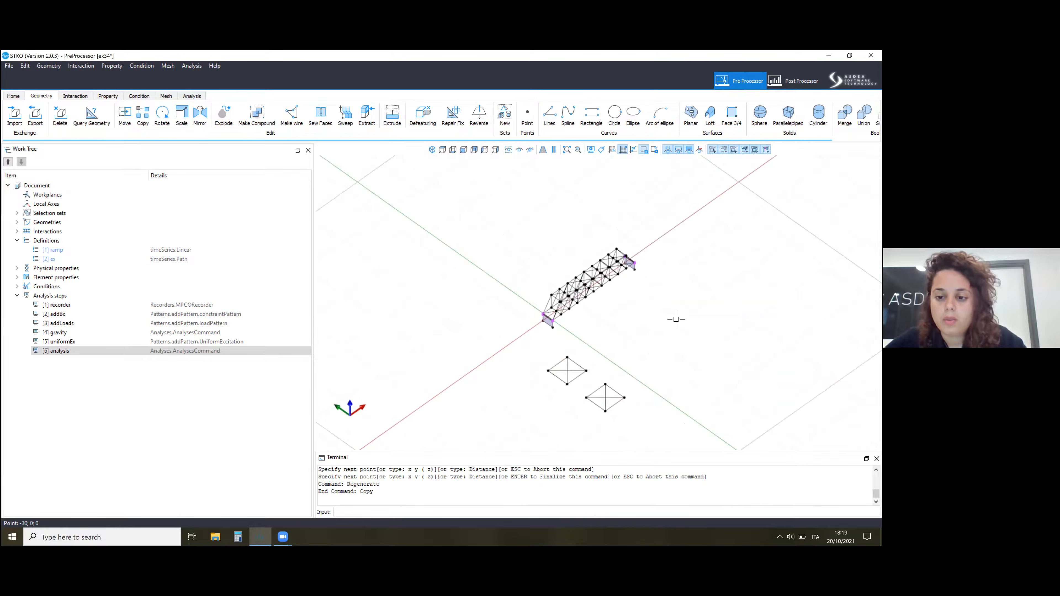
pyautogui.scroll(4, 607, 399)
# Merge the lines of the copied square and make a wire from the lines of the original square.
pyautogui.moveTo(655, 336); pyautogui.dragTo(562, 419)
pyautogui.click(844, 115)
pyautogui.moveTo(552, 313); pyautogui.dragTo(457, 371)
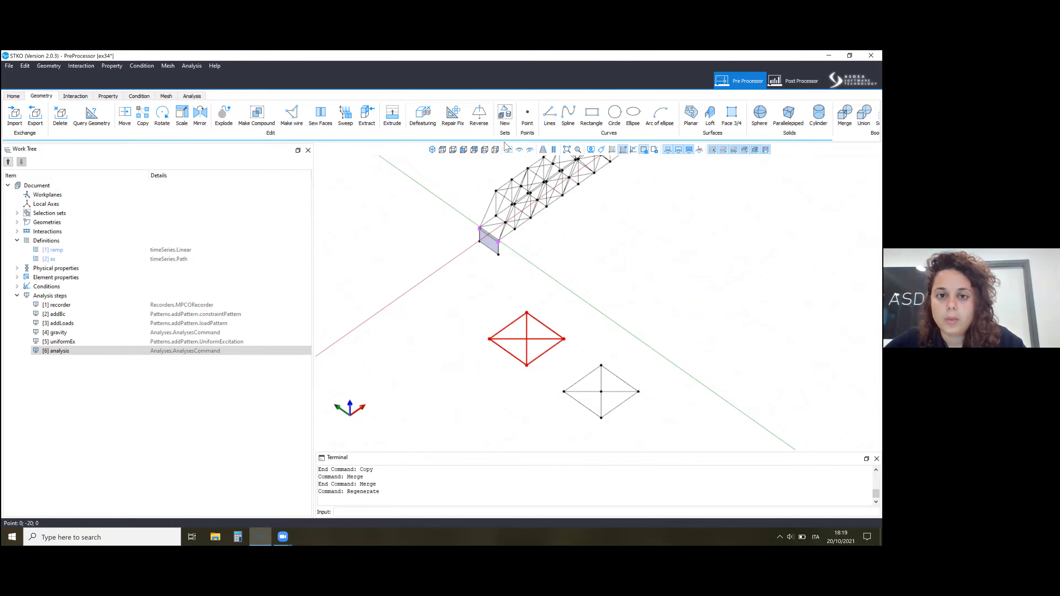
pyautogui.click(293, 128)
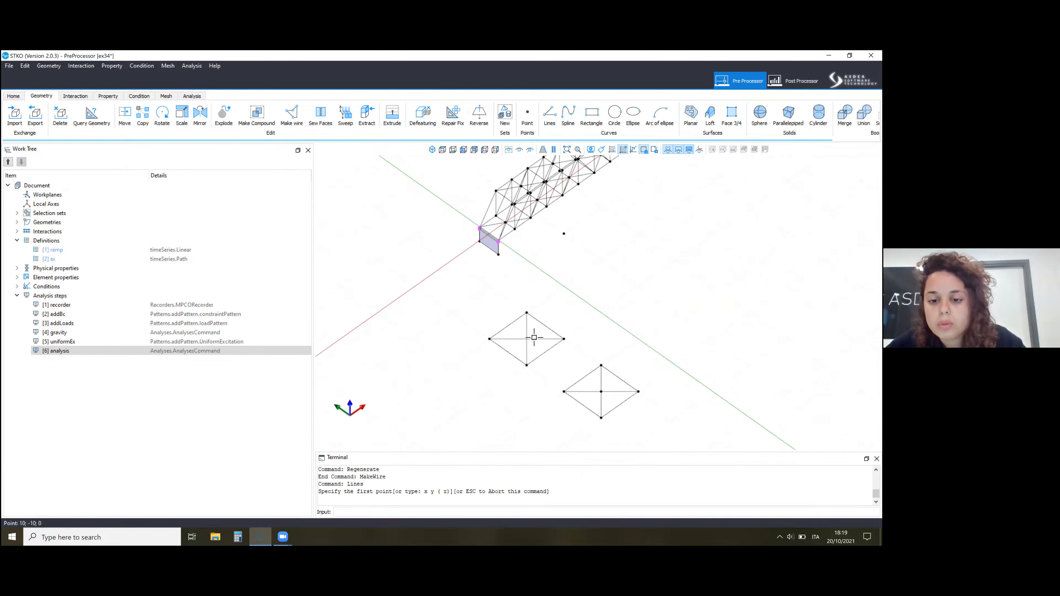
# Draw a line across the original square between the midpoints of two opposite sides.
pyautogui.click(508, 352)
pyautogui.click(545, 326)
pyautogui.press('Return')
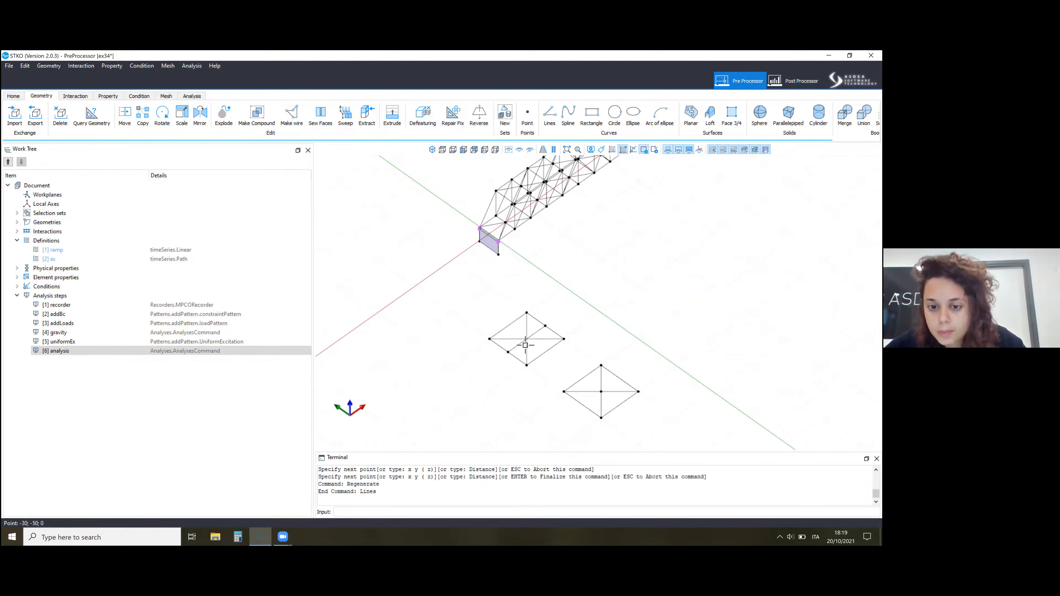
pyautogui.scroll(4, 526, 345)
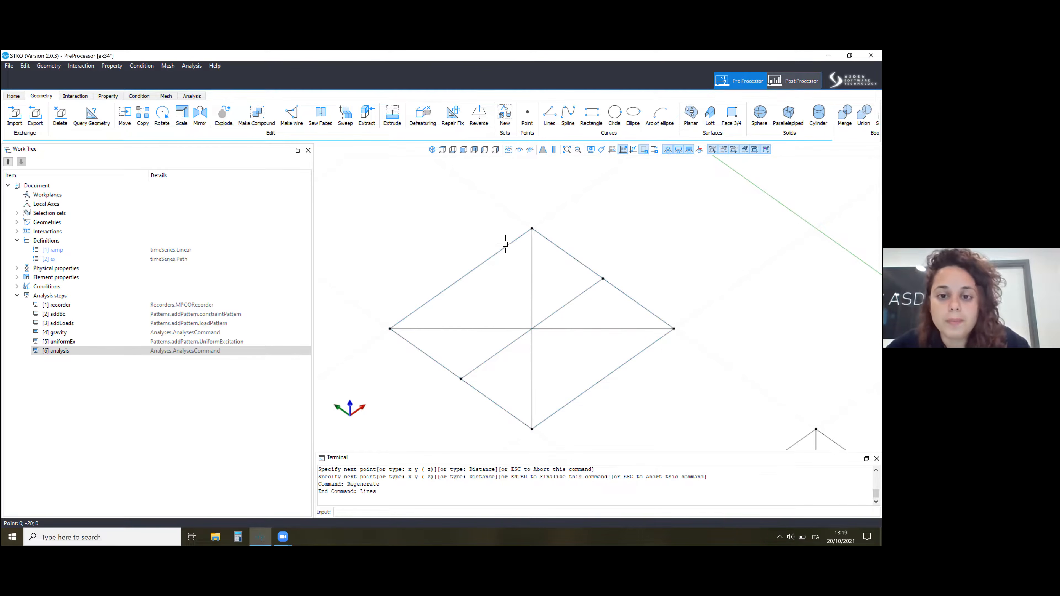
# View the whole deformed bridge in the post-processor and switch back to the pre-processor.
pyautogui.scroll(-5, 358, 279)
pyautogui.moveTo(361, 286)
pyautogui.mouseDown(button='middle')
pyautogui.moveTo(382, 289)
pyautogui.moveTo(376, 298)
pyautogui.mouseUp(button='middle')
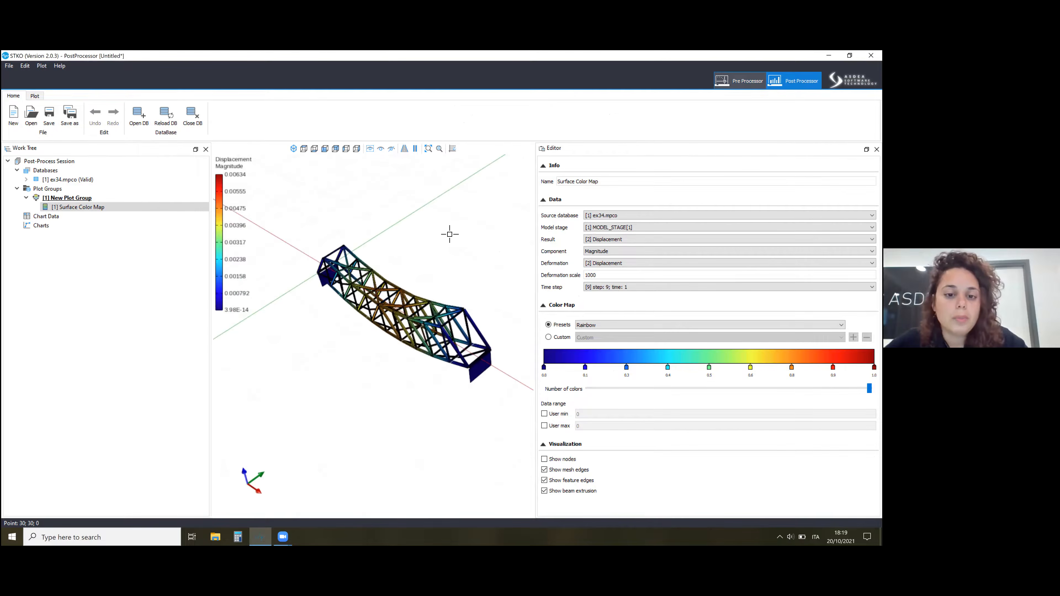
pyautogui.click(741, 81)
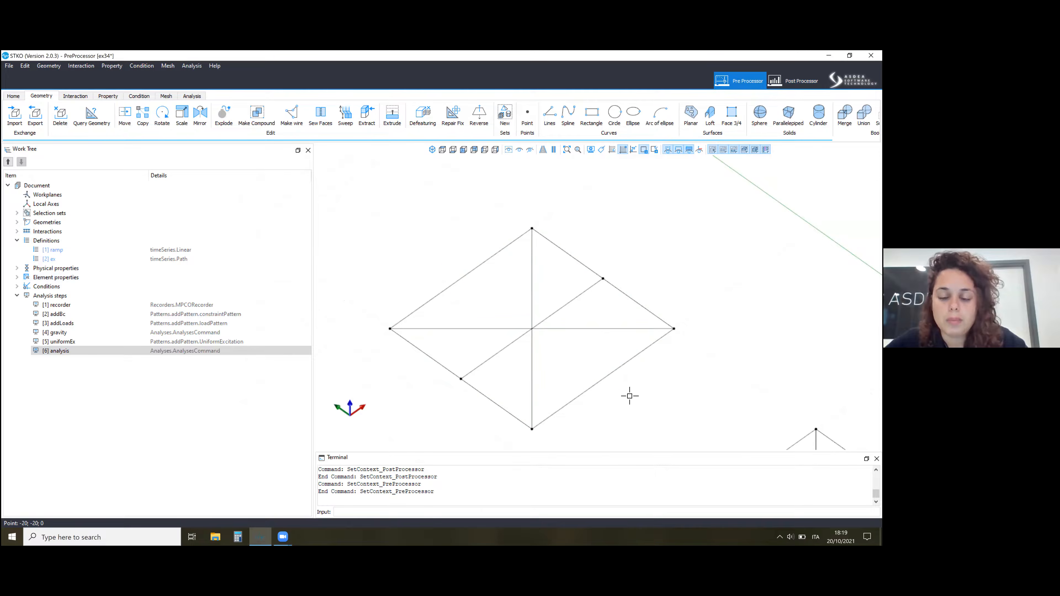
# Delete the two sample crossed squares beside the truss bridge.
pyautogui.scroll(-8, 632, 394)
pyautogui.moveTo(633, 392); pyautogui.dragTo(633, 392)
pyautogui.press('Delete')
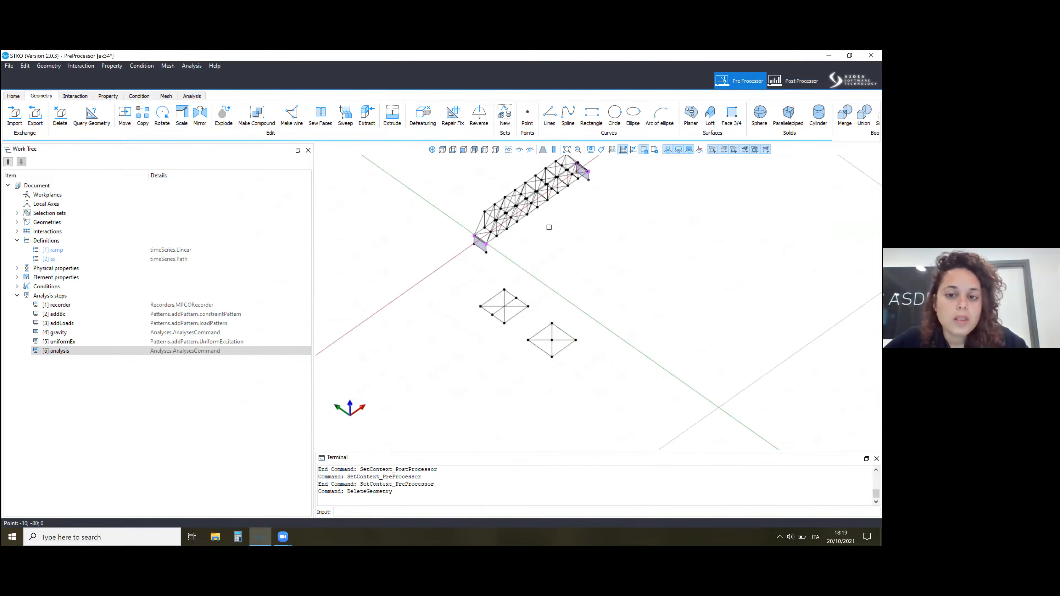
pyautogui.scroll(5, 582, 303)
pyautogui.scroll(-2, 491, 313)
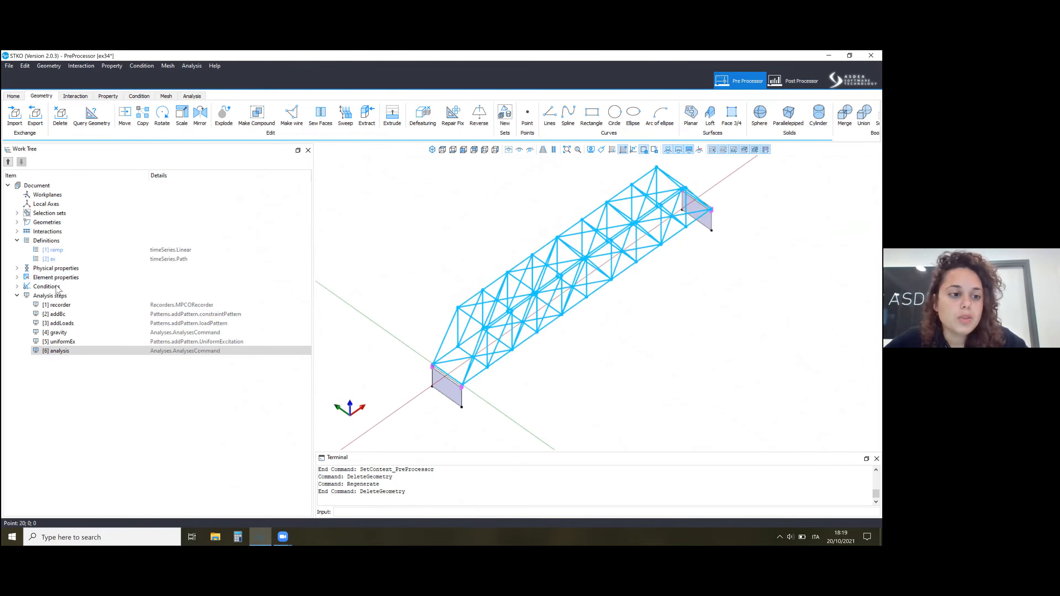
# Expand the conditions, element properties, physical properties and interactions of the bridge model in the work tree.
pyautogui.click(16, 287)
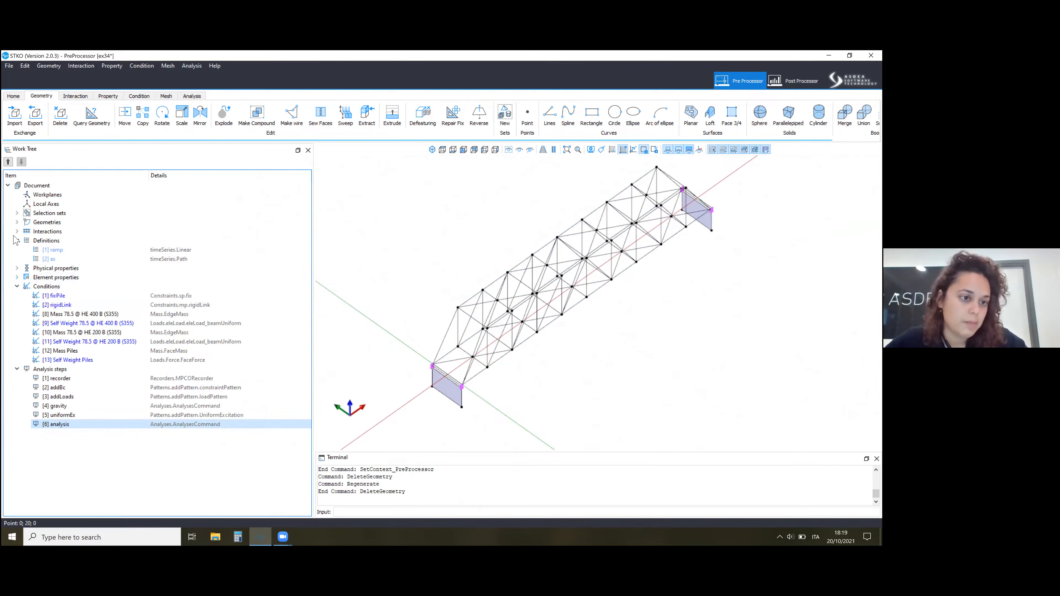
pyautogui.click(16, 277)
pyautogui.click(17, 268)
pyautogui.click(17, 231)
pyautogui.click(16, 222)
pyautogui.click(17, 222)
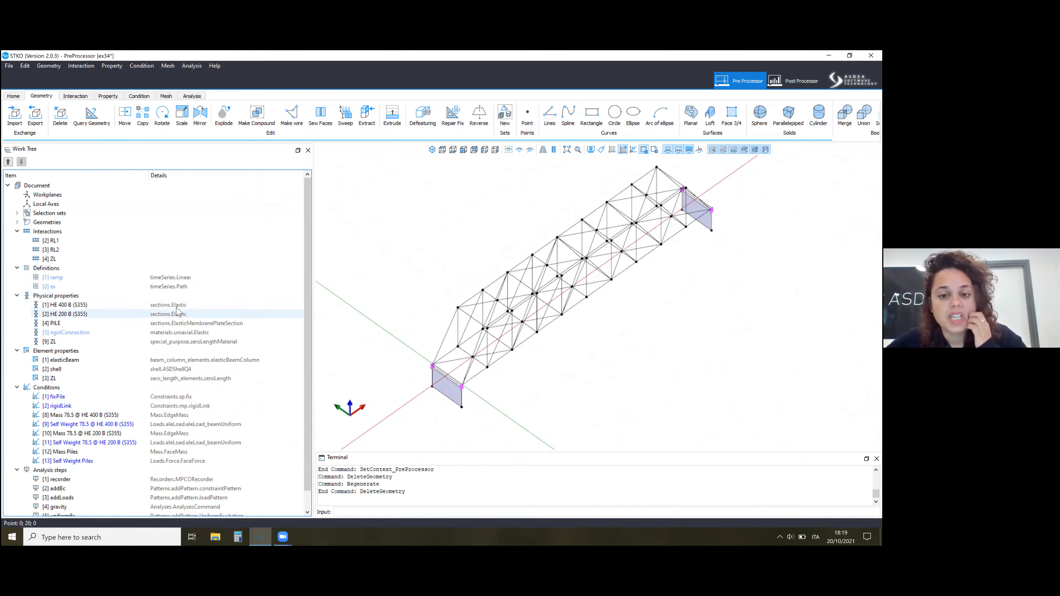
# Examine the truss bridge from another side and up close, looking at the points where the bracing members cross.
pyautogui.moveTo(620, 322); pyautogui.dragTo(605, 280, button='middle')
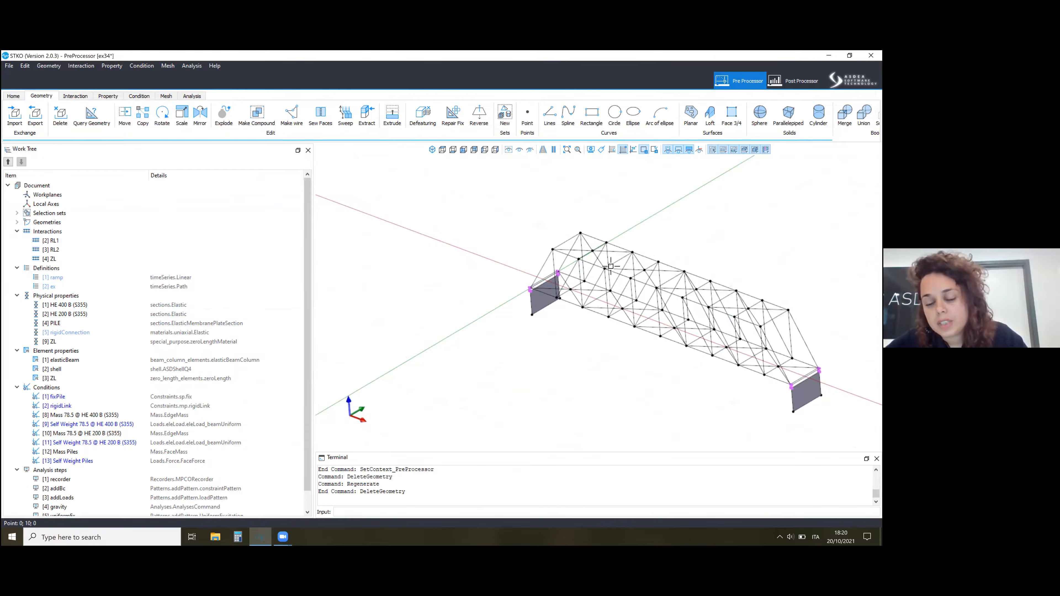
pyautogui.scroll(-2, 381, 240)
pyautogui.scroll(3, 525, 235)
pyautogui.moveTo(574, 266)
pyautogui.mouseDown(button='middle')
pyautogui.moveTo(586, 257)
pyautogui.moveTo(589, 277)
pyautogui.mouseUp(button='middle')
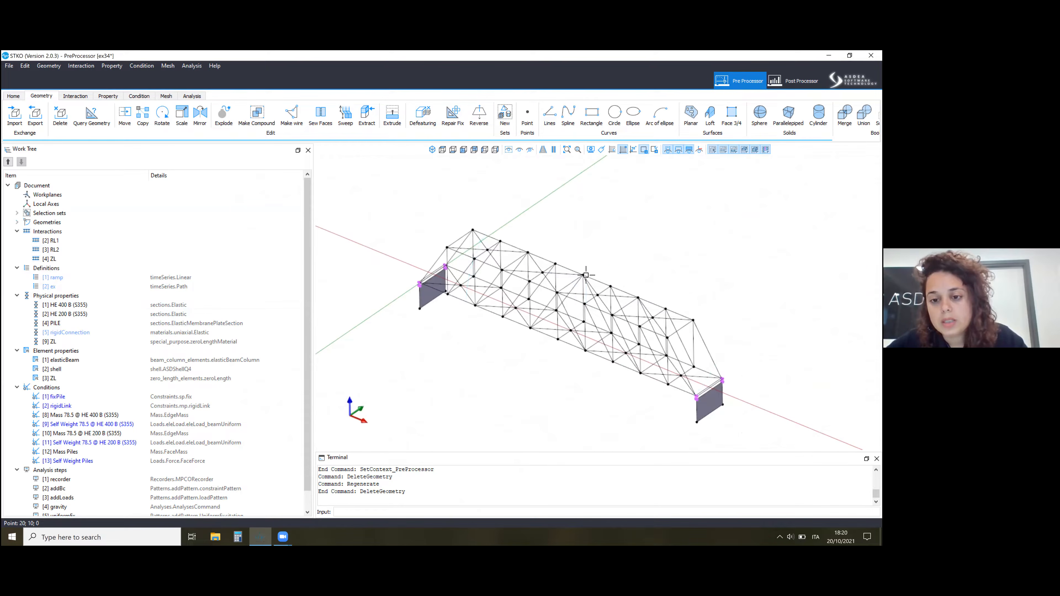
pyautogui.scroll(6, 584, 275)
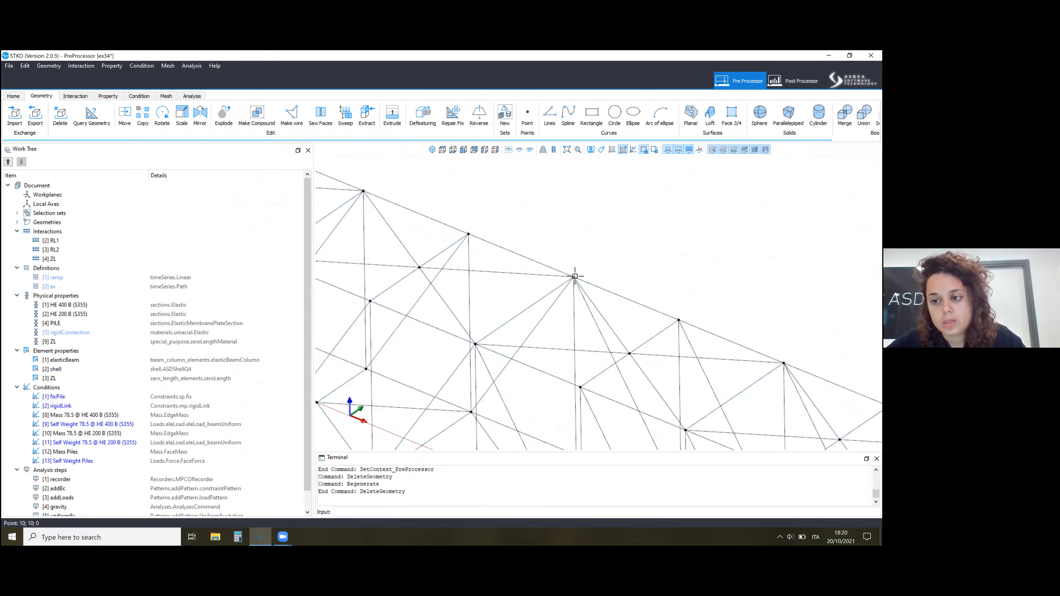
pyautogui.scroll(-6, 580, 259)
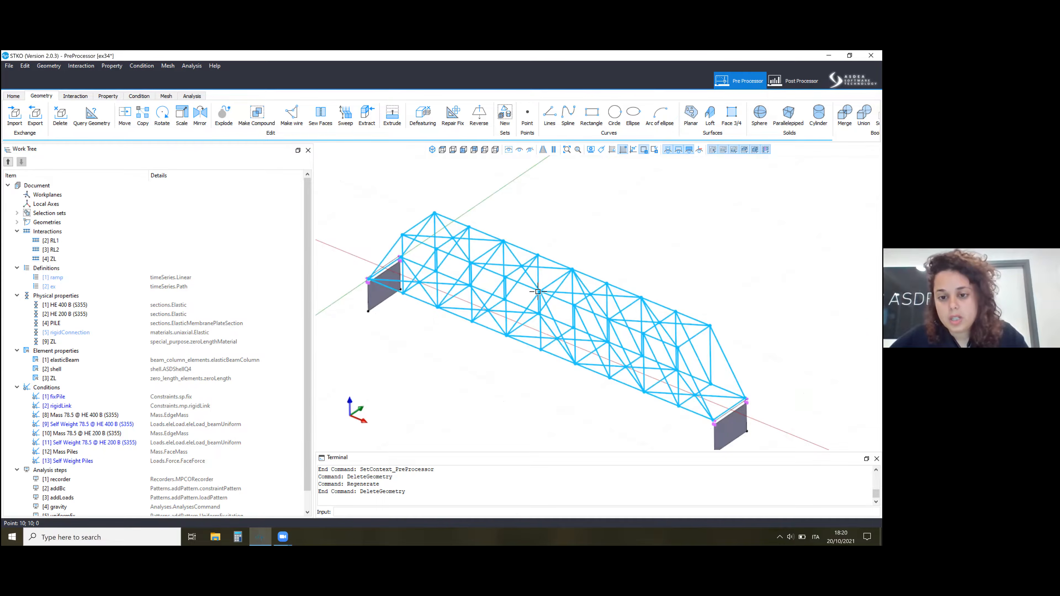
pyautogui.scroll(5, 537, 293)
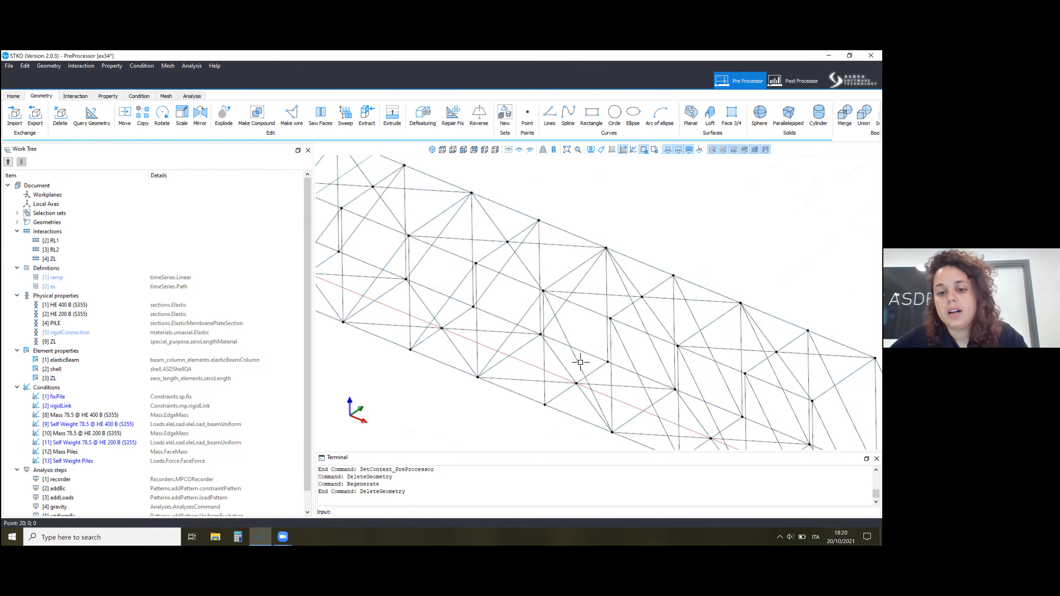
pyautogui.moveTo(565, 371); pyautogui.dragTo(575, 351, button='middle')
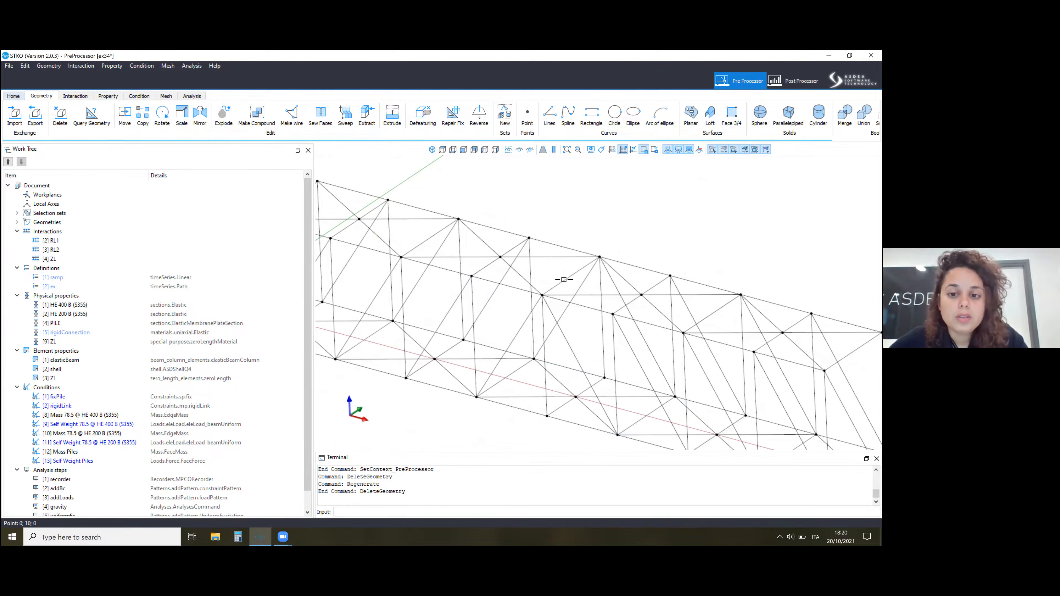
pyautogui.press('Escape')
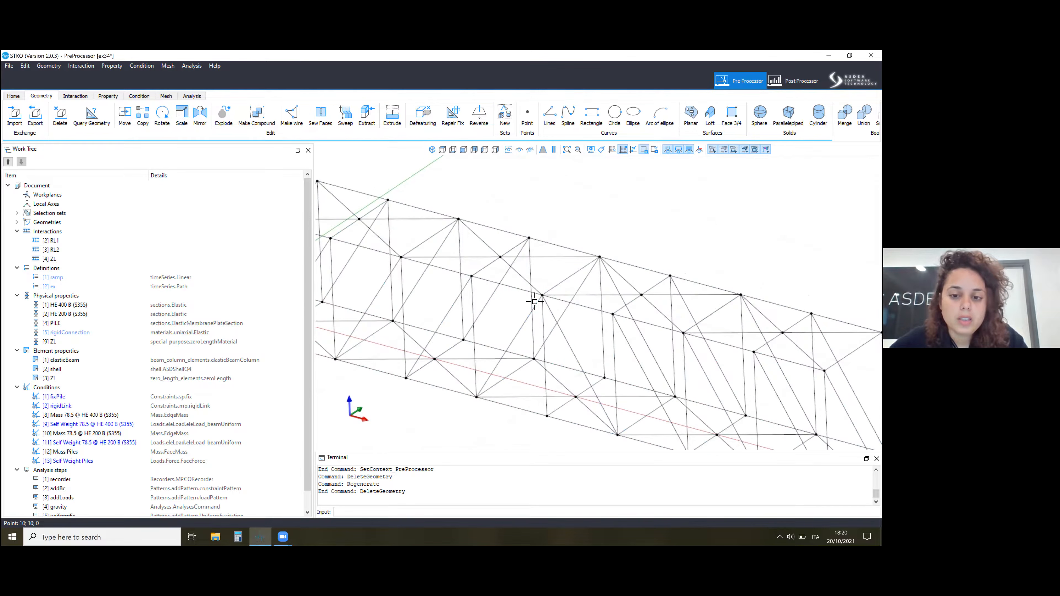
# Save the current model and open the ex35 model from the Week19 folder.
pyautogui.click(13, 97)
pyautogui.click(46, 117)
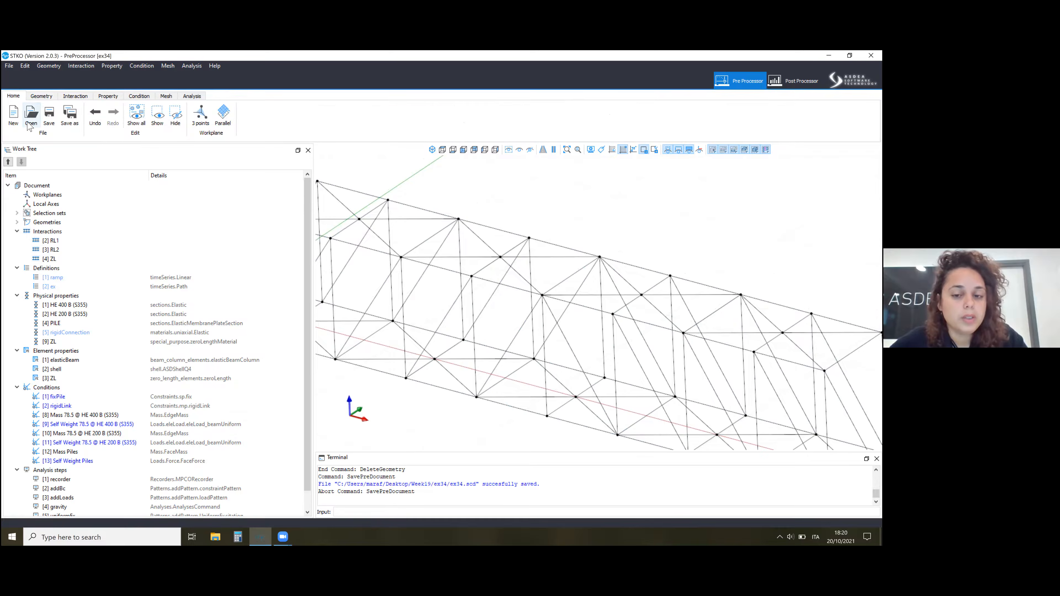
pyautogui.click(28, 122)
pyautogui.click(415, 307)
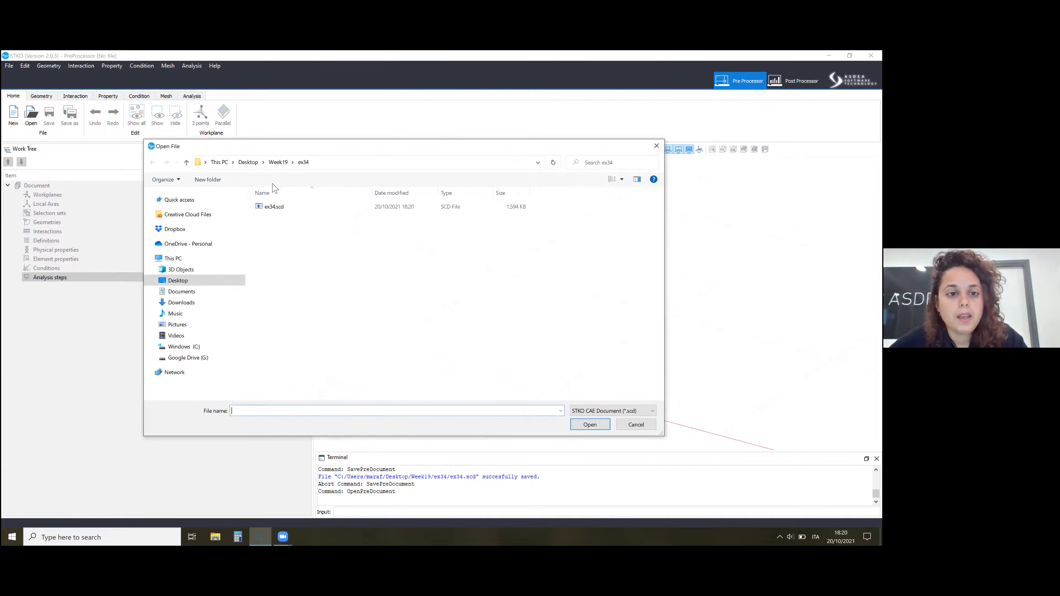
pyautogui.click(279, 163)
pyautogui.doubleClick(286, 216)
pyautogui.doubleClick(276, 207)
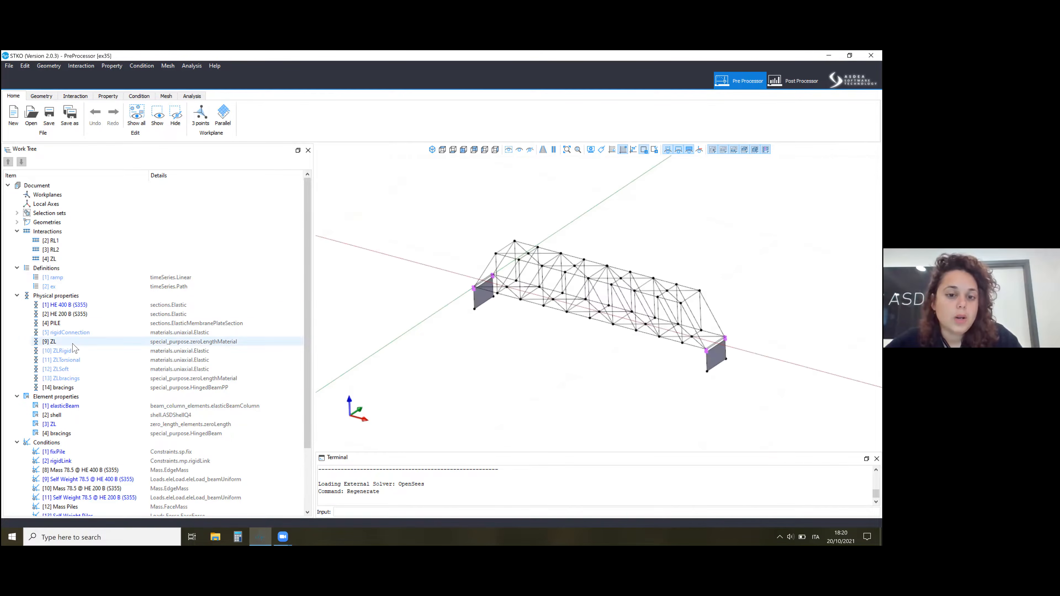
# Inspect the ex35 bridge's support connections and review the active directions and material tags of the ZLbracings property.
pyautogui.click(70, 333)
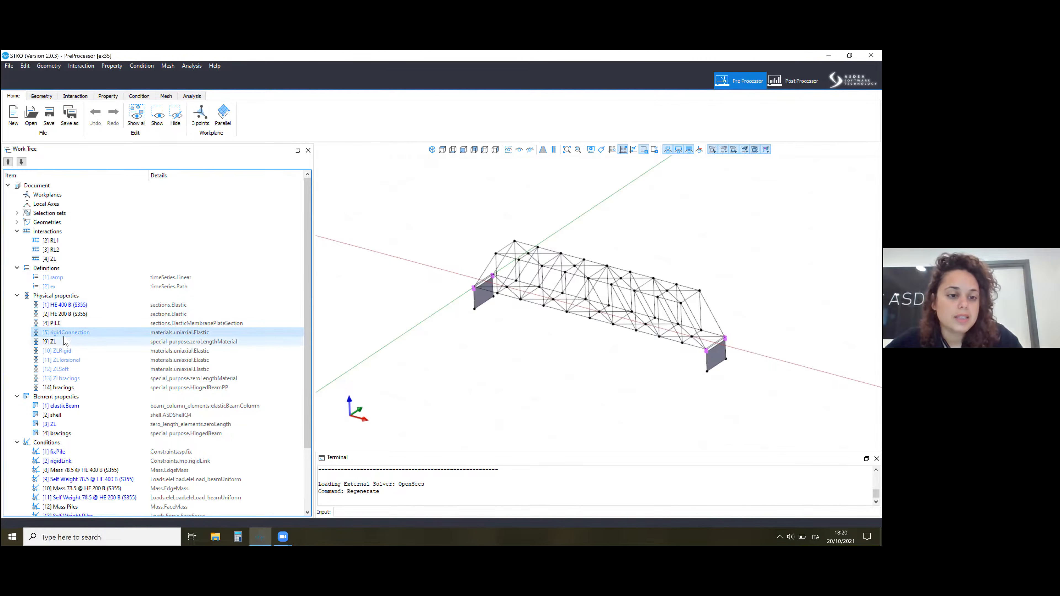
pyautogui.scroll(-2, 70, 332)
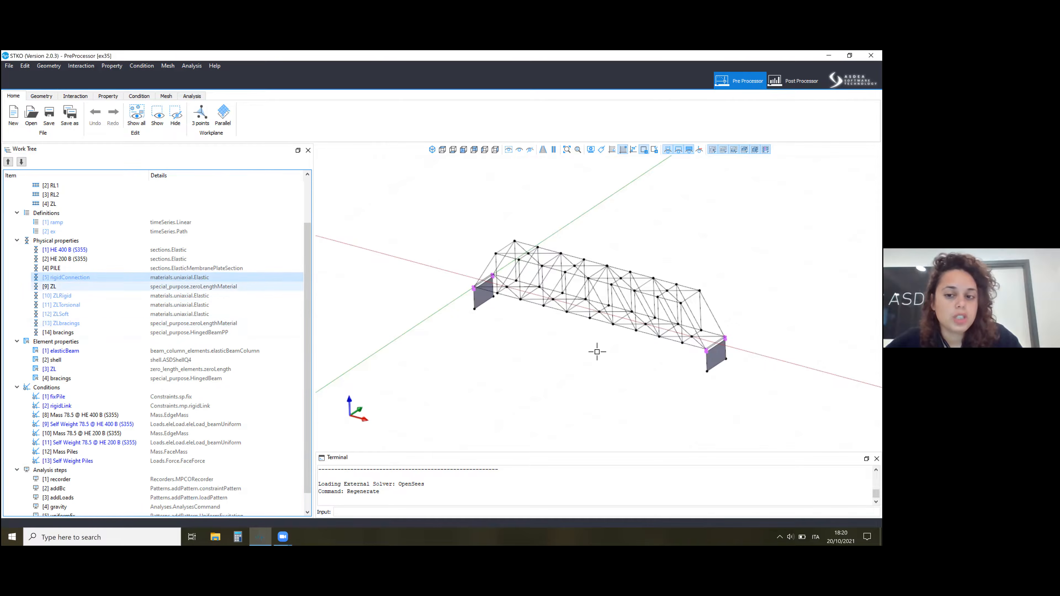
pyautogui.scroll(10, 706, 335)
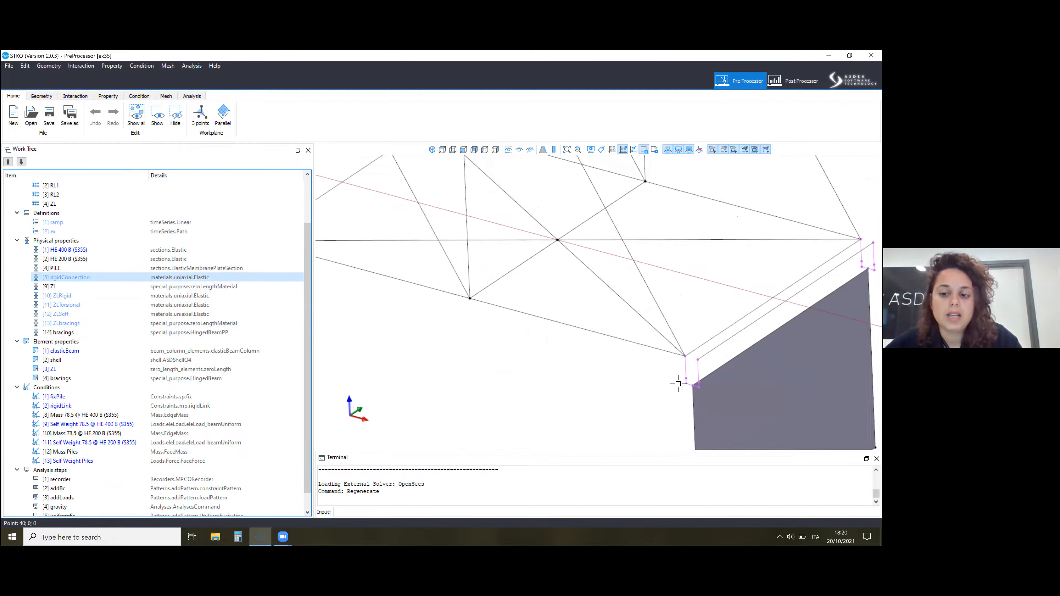
pyautogui.scroll(-10, 647, 384)
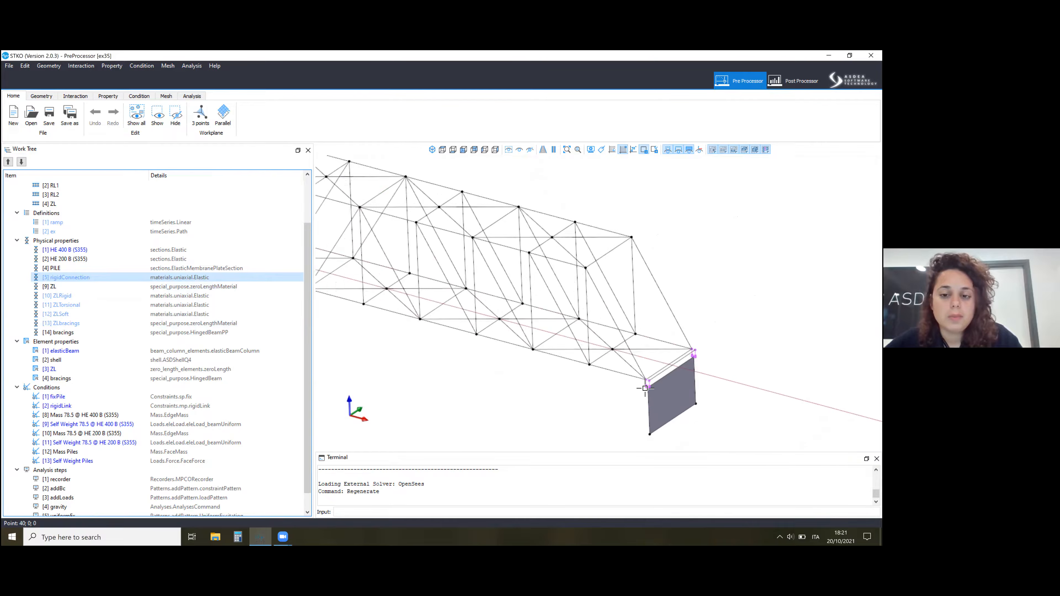
pyautogui.scroll(-3, 521, 380)
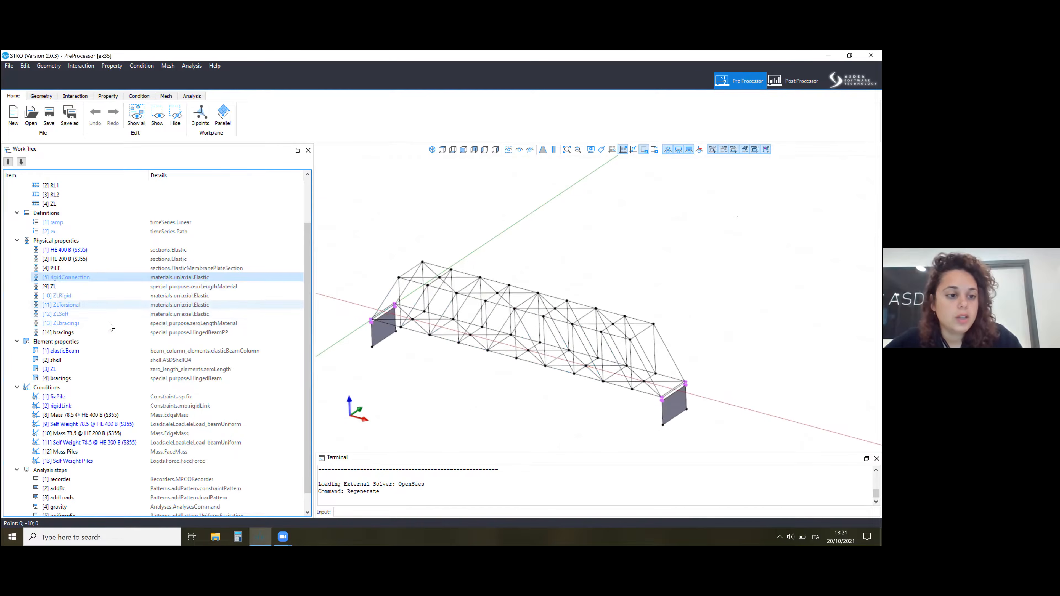
pyautogui.click(90, 324)
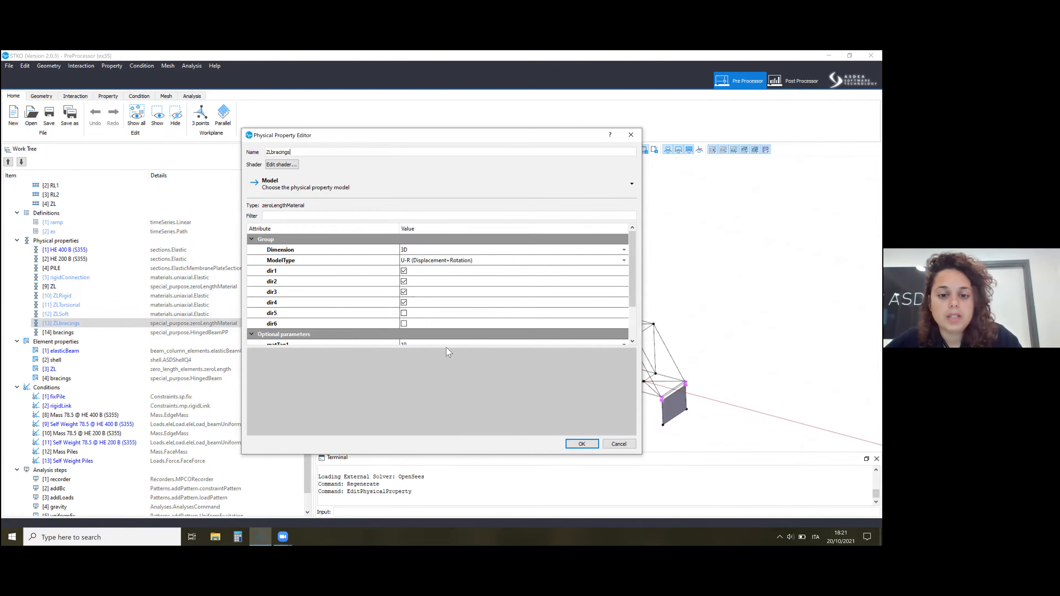
pyautogui.moveTo(446, 358); pyautogui.dragTo(445, 437)
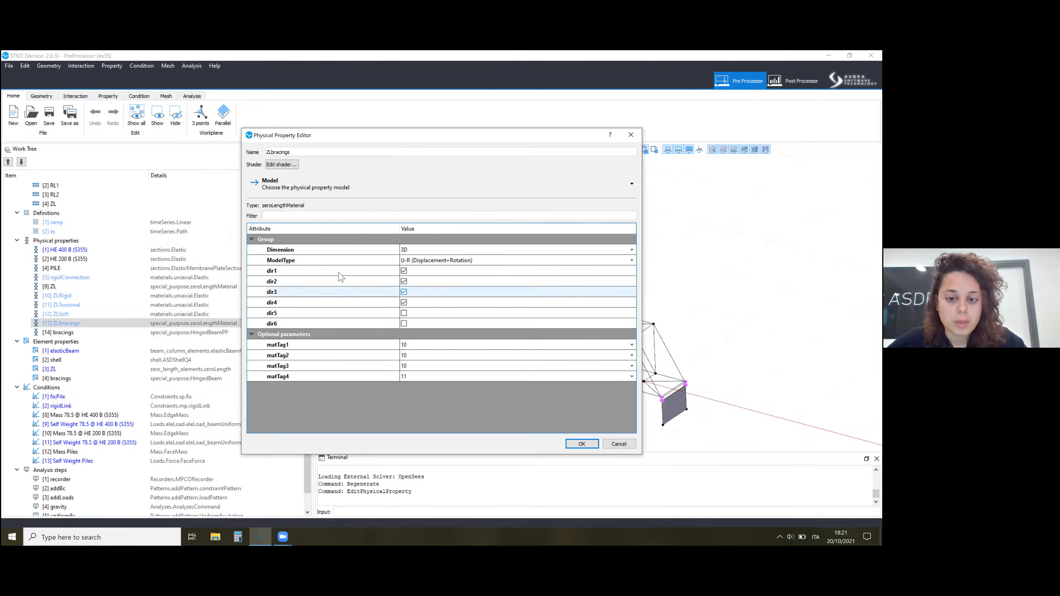
pyautogui.moveTo(380, 139); pyautogui.dragTo(191, 121)
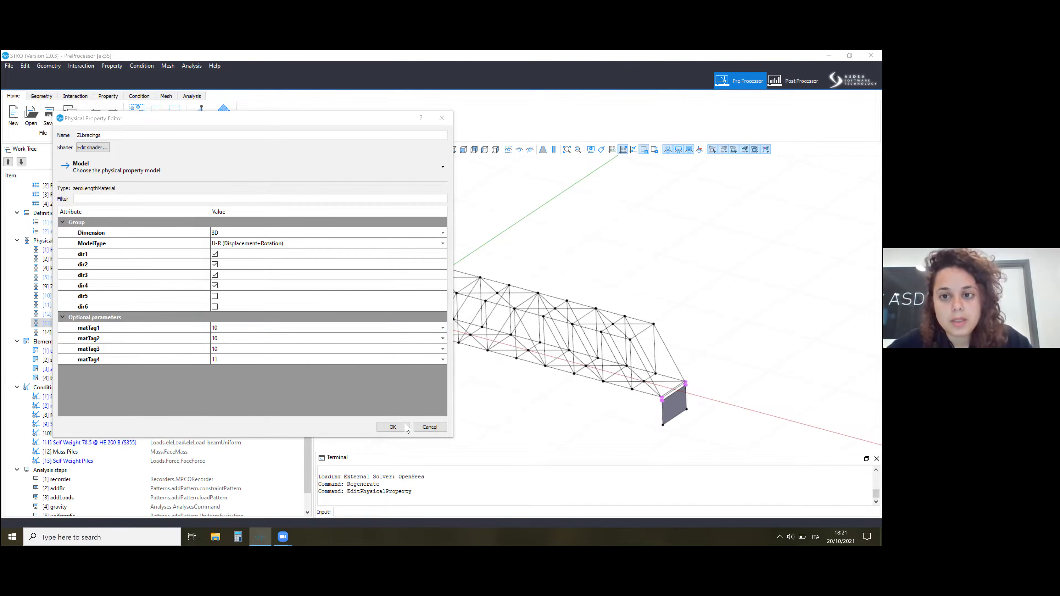
pyautogui.click(393, 427)
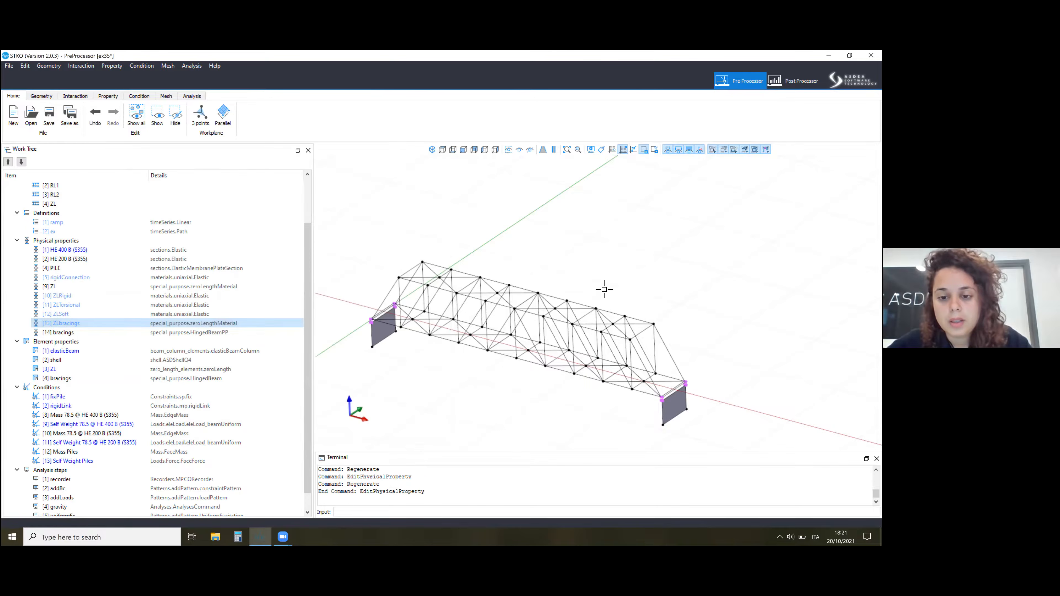
# Display the local axes of the geometry and examine their orientation on the bracing members.
pyautogui.scroll(10, 379, 267)
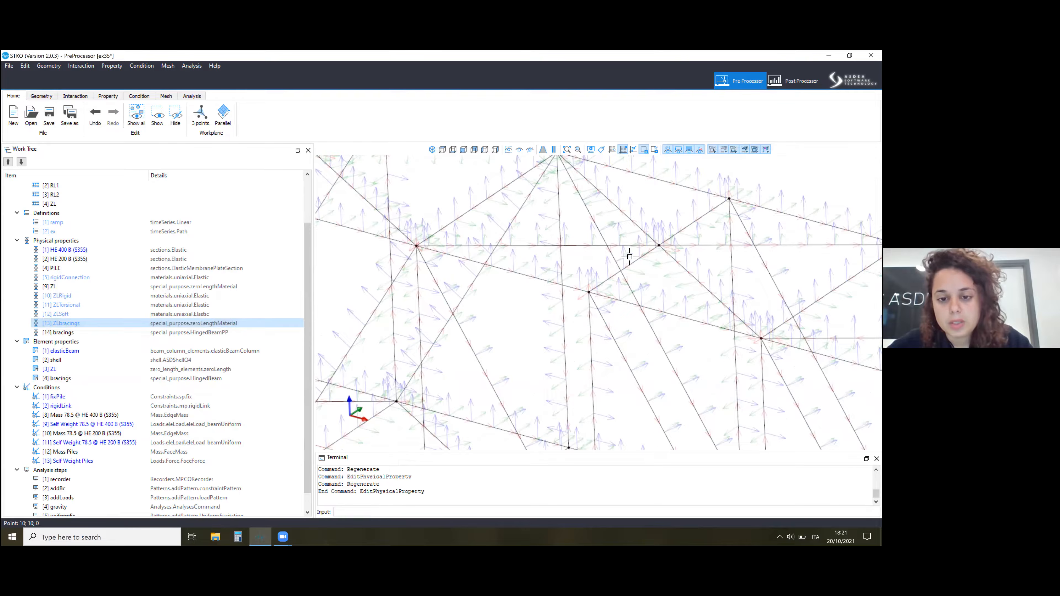
pyautogui.scroll(5, 547, 289)
pyautogui.scroll(-3, 502, 340)
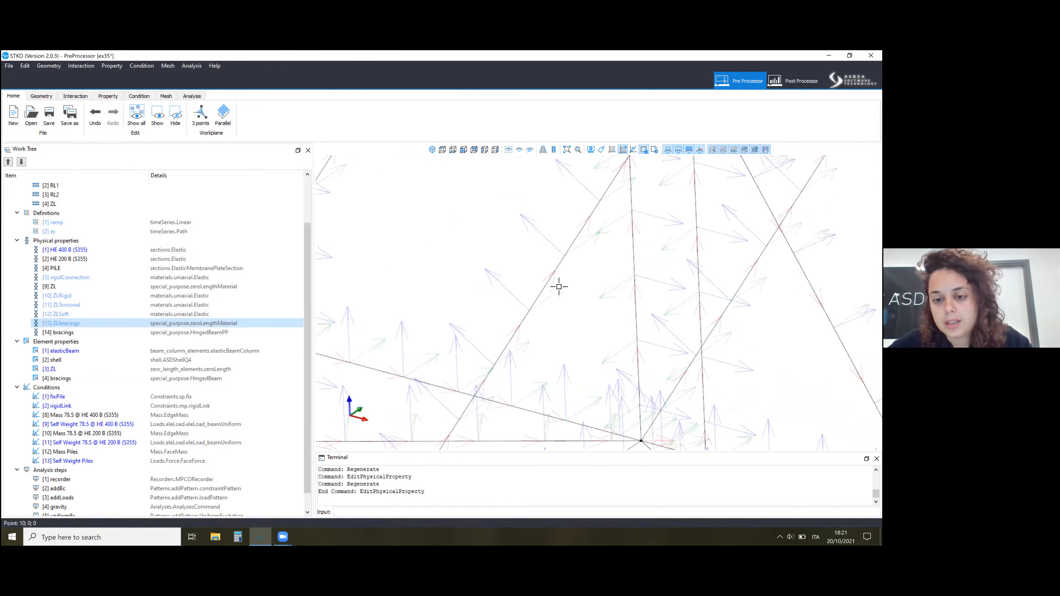
pyautogui.scroll(-2, 507, 327)
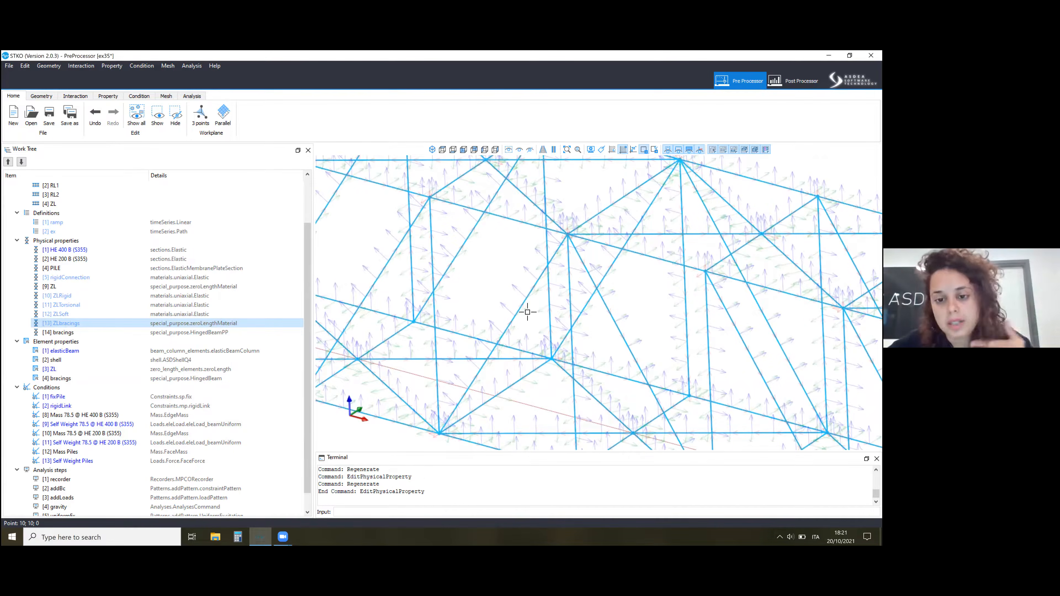
# Reopen the ZLbracings property for editing and select [11] ZLTorsional as the material for matTag4.
pyautogui.rightClick(165, 324)
pyautogui.click(183, 349)
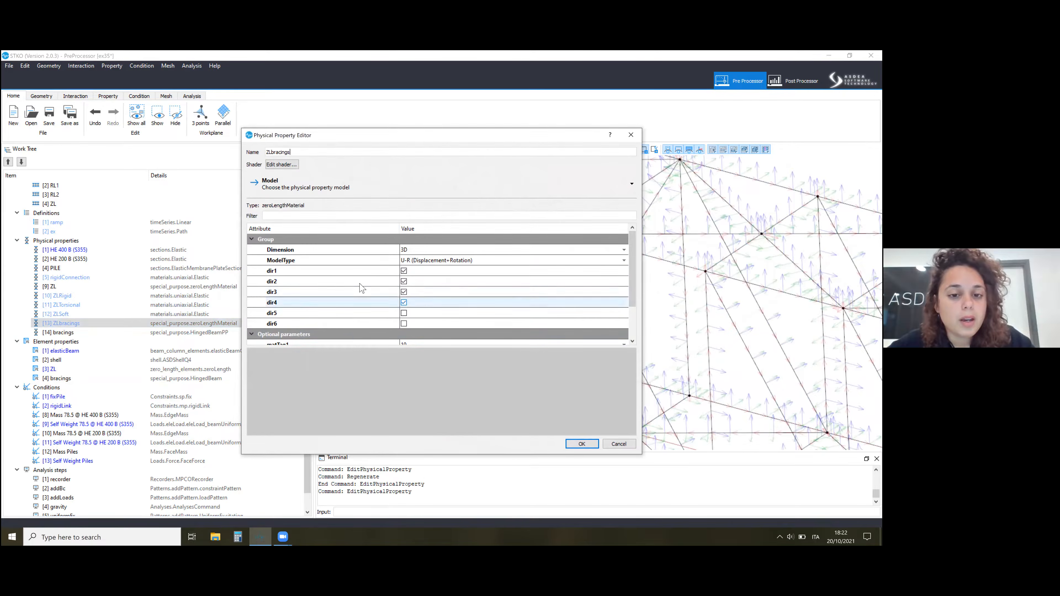
pyautogui.moveTo(343, 348); pyautogui.dragTo(360, 431)
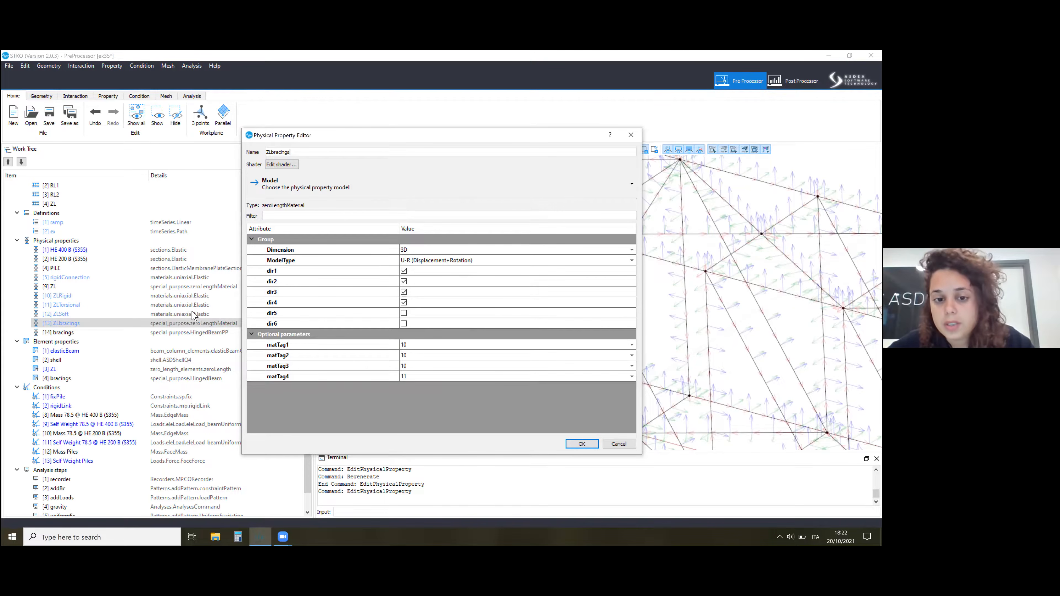
pyautogui.click(358, 272)
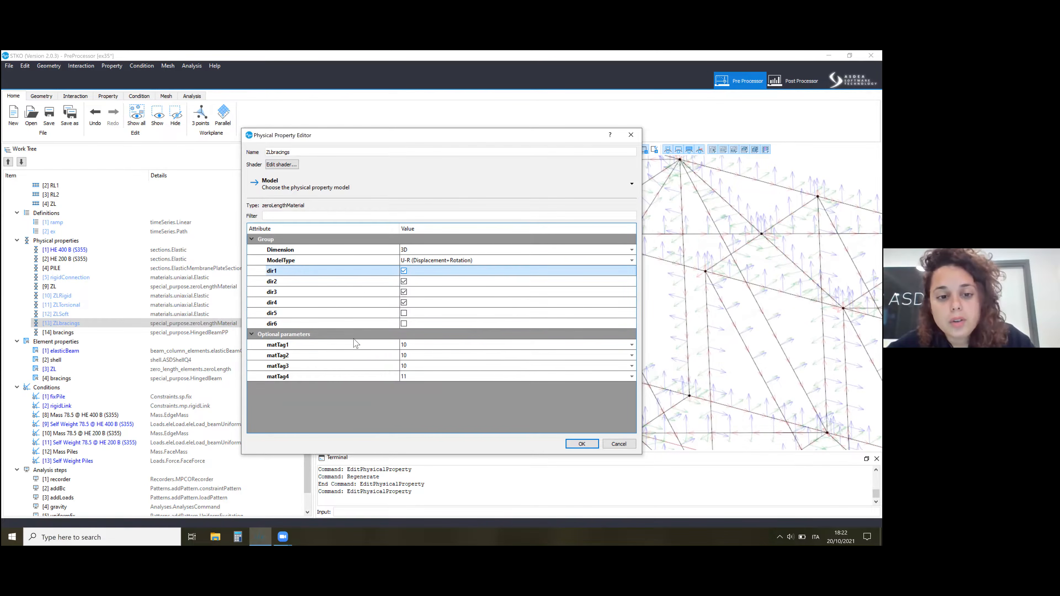
pyautogui.click(339, 346)
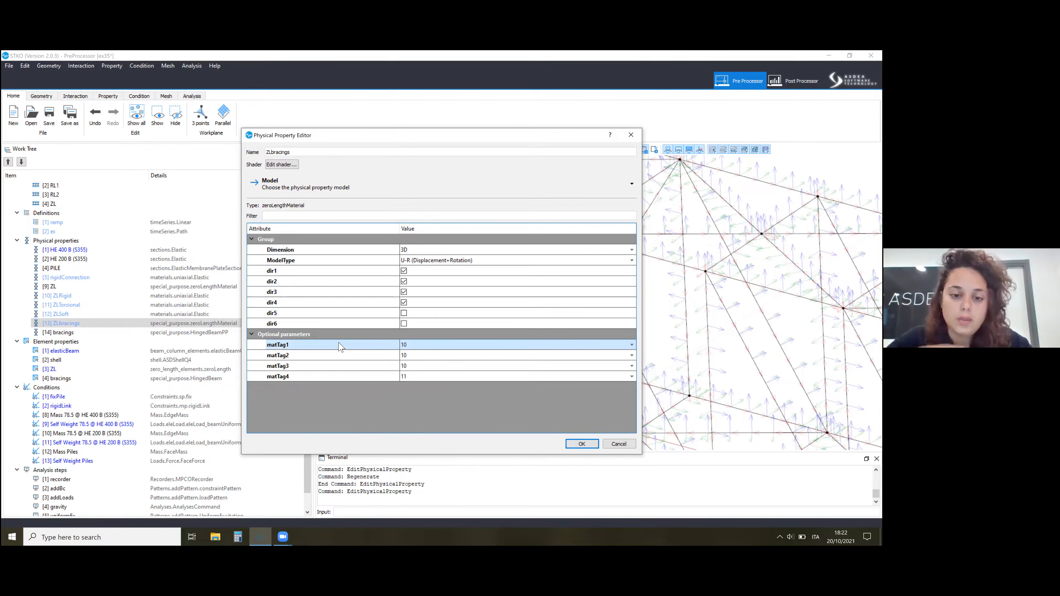
pyautogui.click(327, 377)
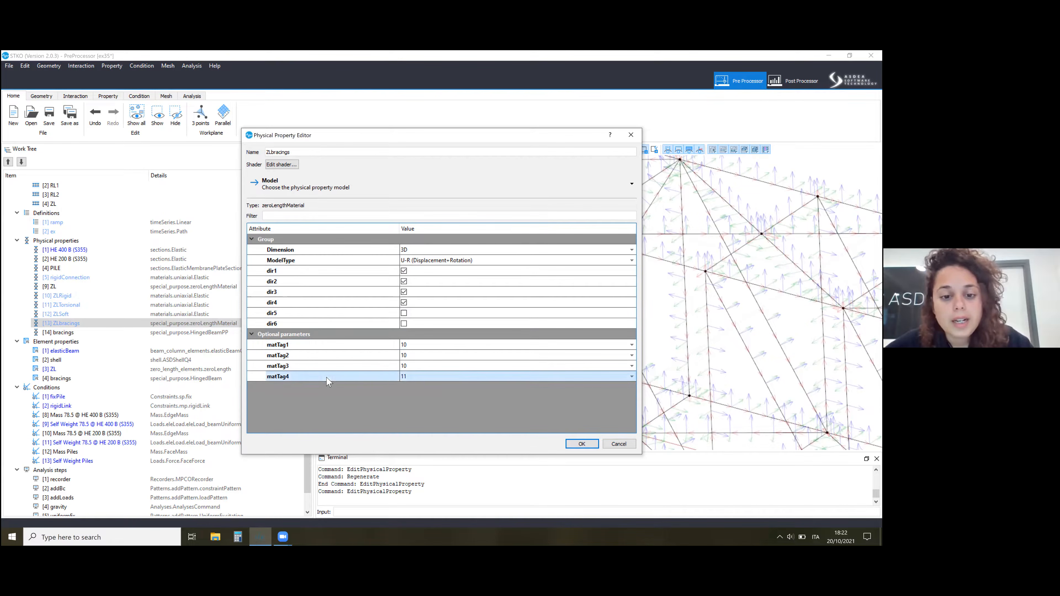
pyautogui.click(407, 378)
pyautogui.click(429, 383)
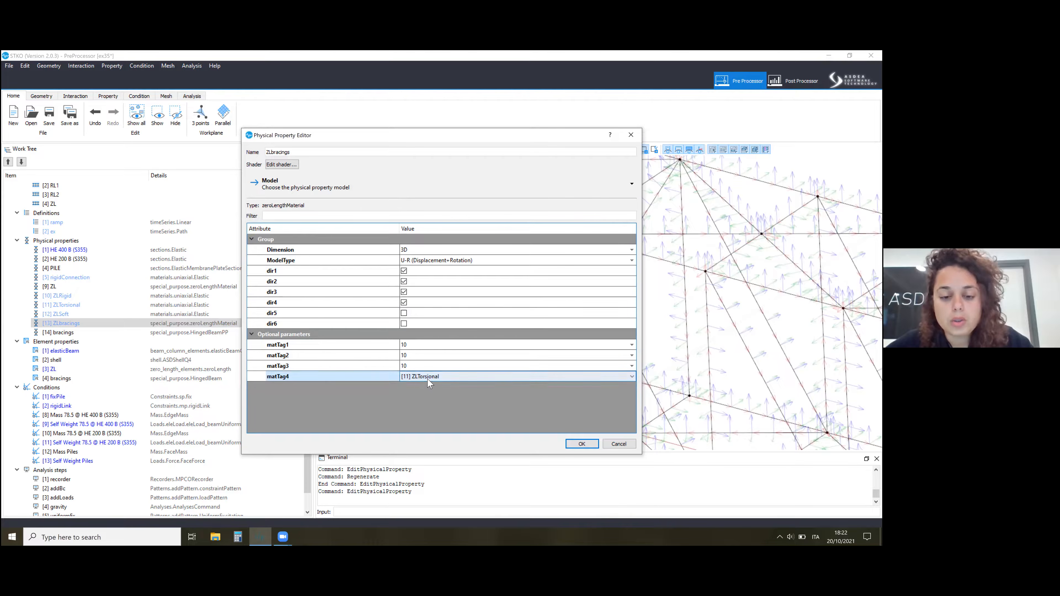
# Activate directions dir5 and dir6 of ZLbracings and select [12] ZLSoft as the material for matTag5.
pyautogui.click(404, 313)
pyautogui.click(403, 324)
pyautogui.click(404, 388)
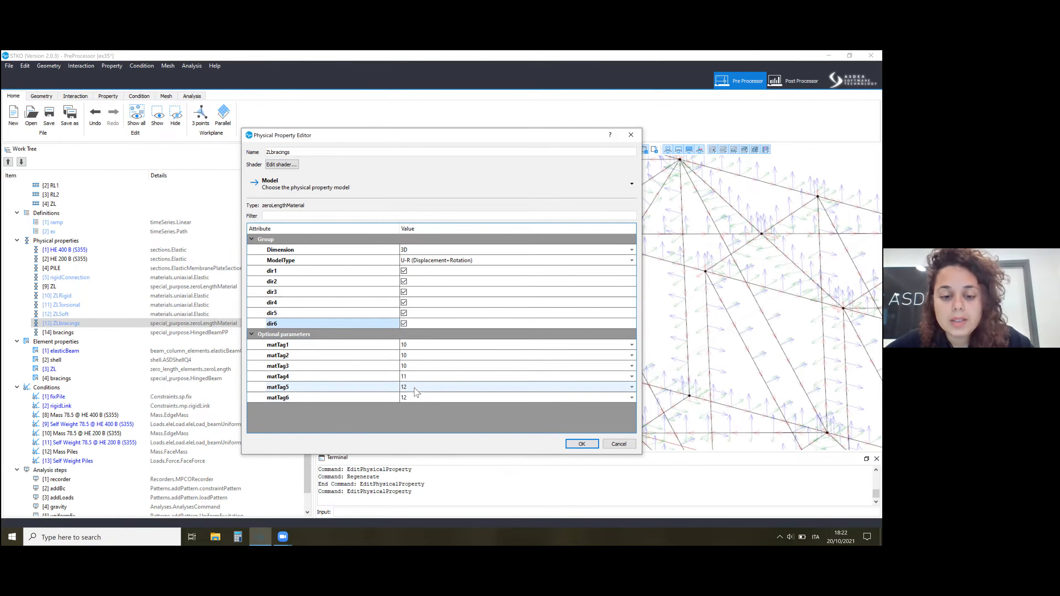
pyautogui.click(418, 389)
pyautogui.click(420, 407)
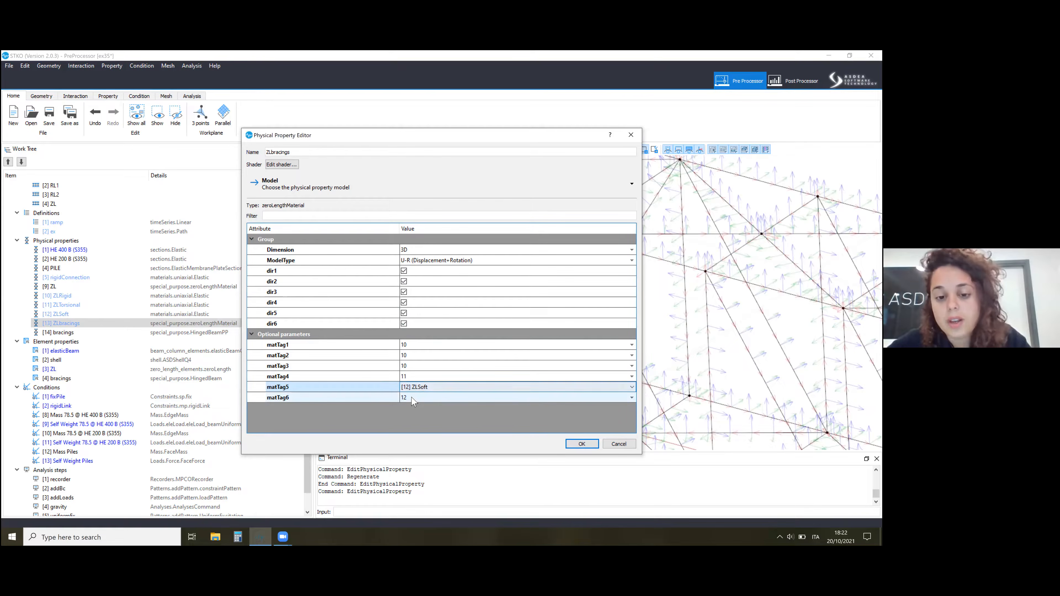
# Select [10] ZLRigid as the material for matTag1 of the ZLbracings property.
pyautogui.click(391, 347)
pyautogui.click(414, 345)
pyautogui.click(413, 342)
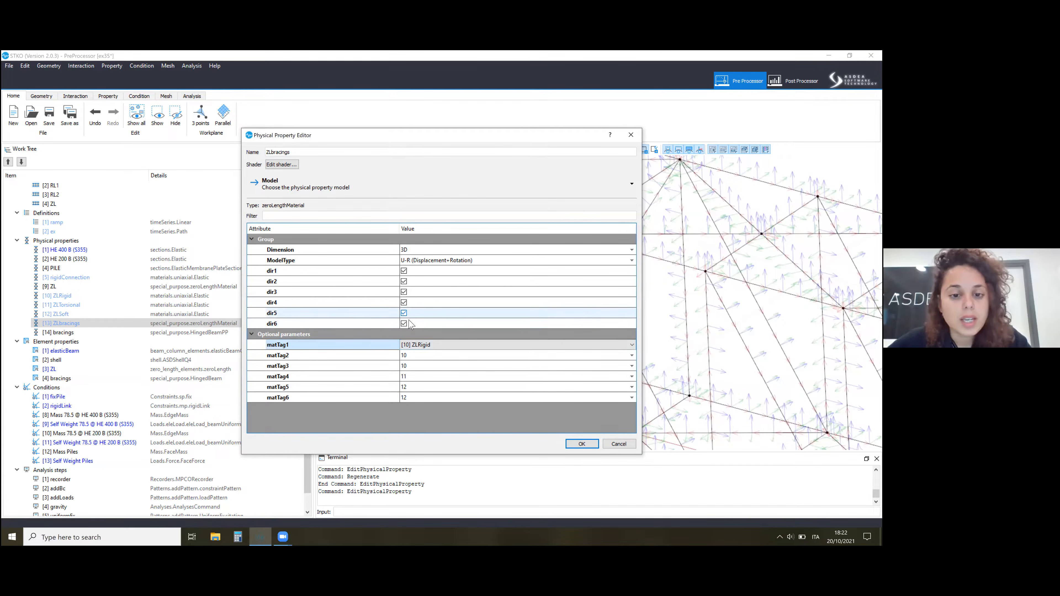
# Deactivate directions dir5 and dir6 of the ZLbracings property and accept the edit.
pyautogui.click(404, 313)
pyautogui.click(404, 323)
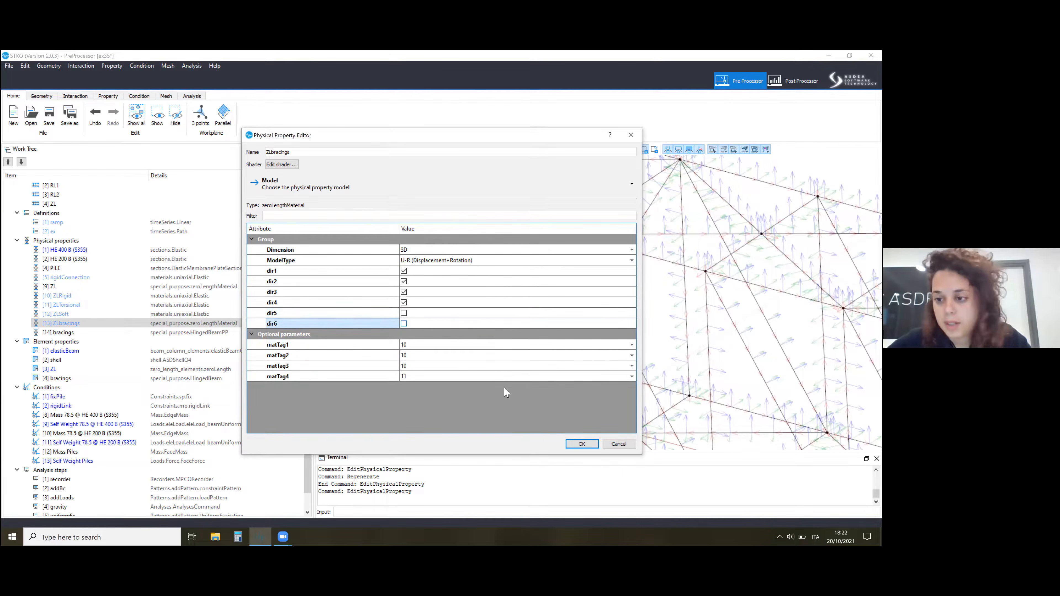
pyautogui.click(581, 444)
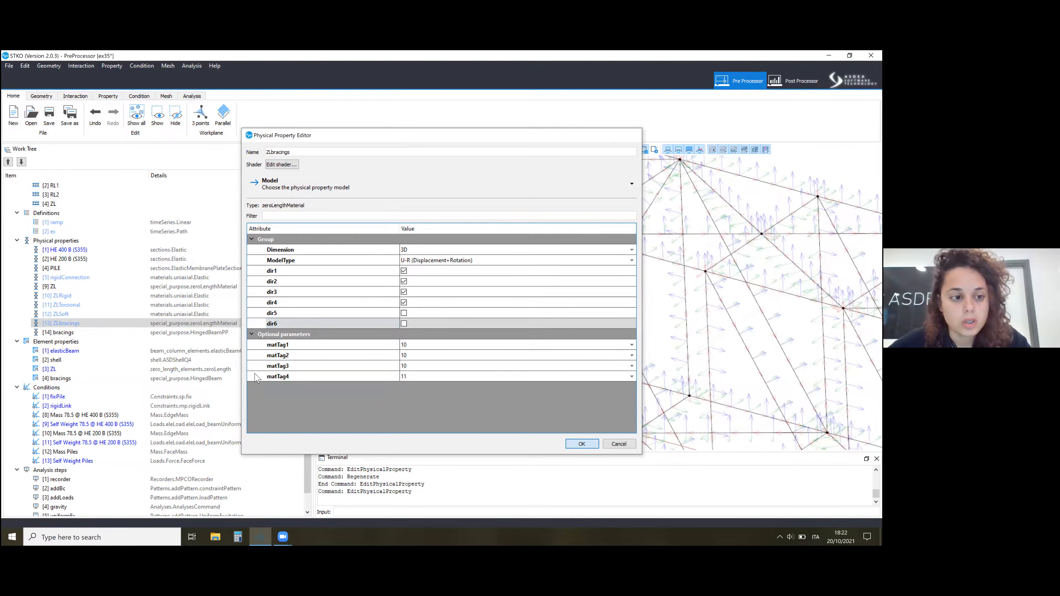
# Open the [10] ZLRigid material, examine its elastic modulus E, and close the editor with the value kept.
pyautogui.rightClick(87, 298)
pyautogui.click(443, 268)
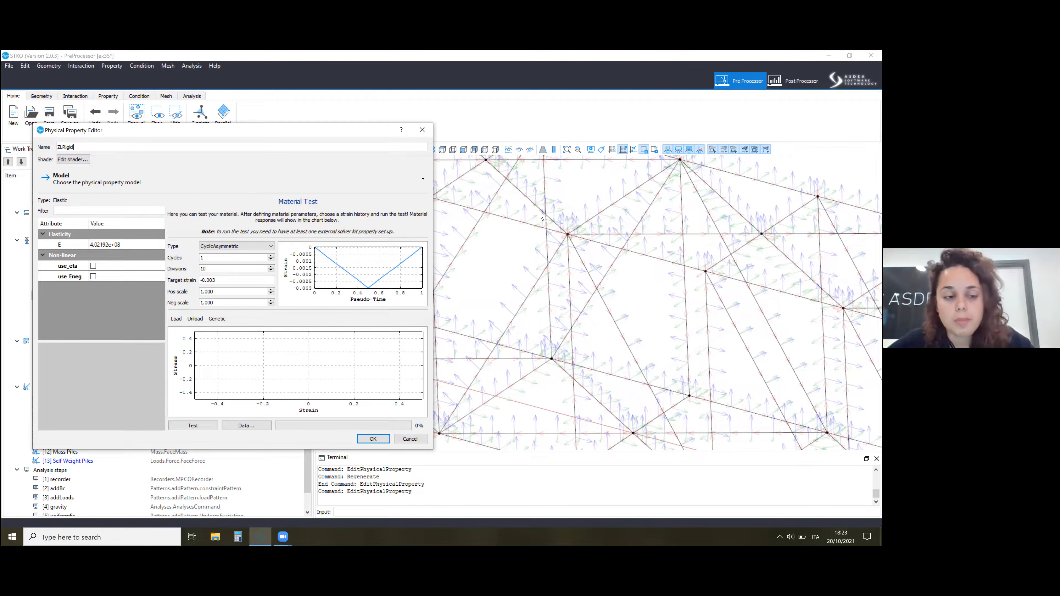
pyautogui.doubleClick(121, 244)
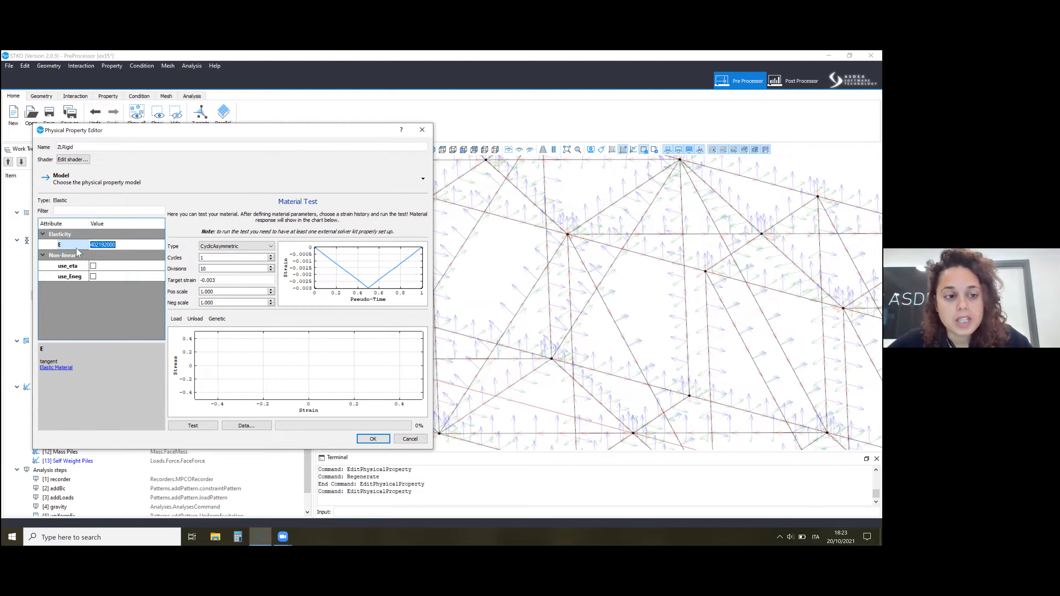
pyautogui.press('Return')
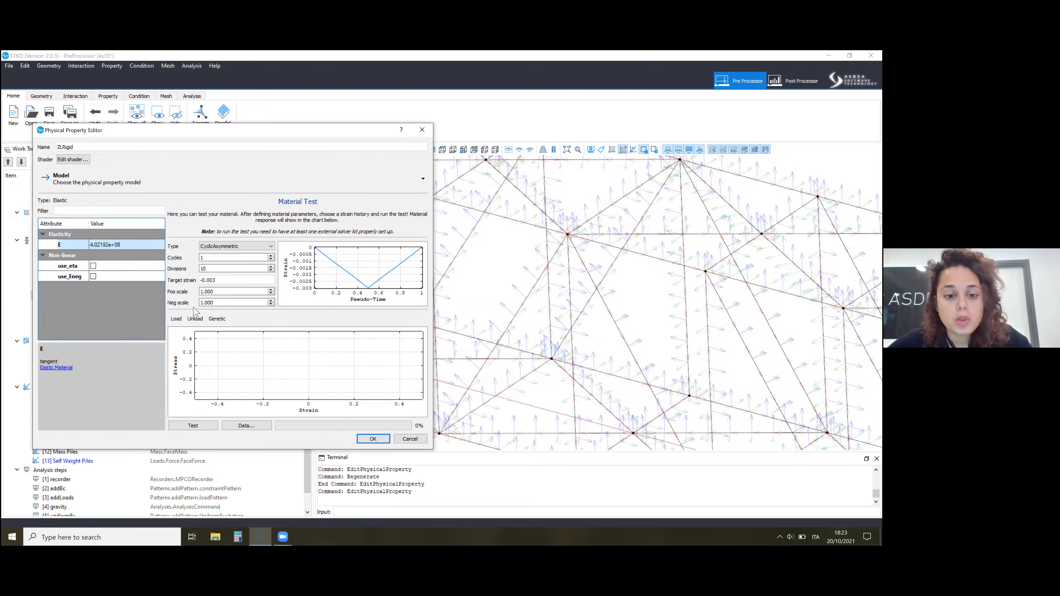
pyautogui.click(373, 439)
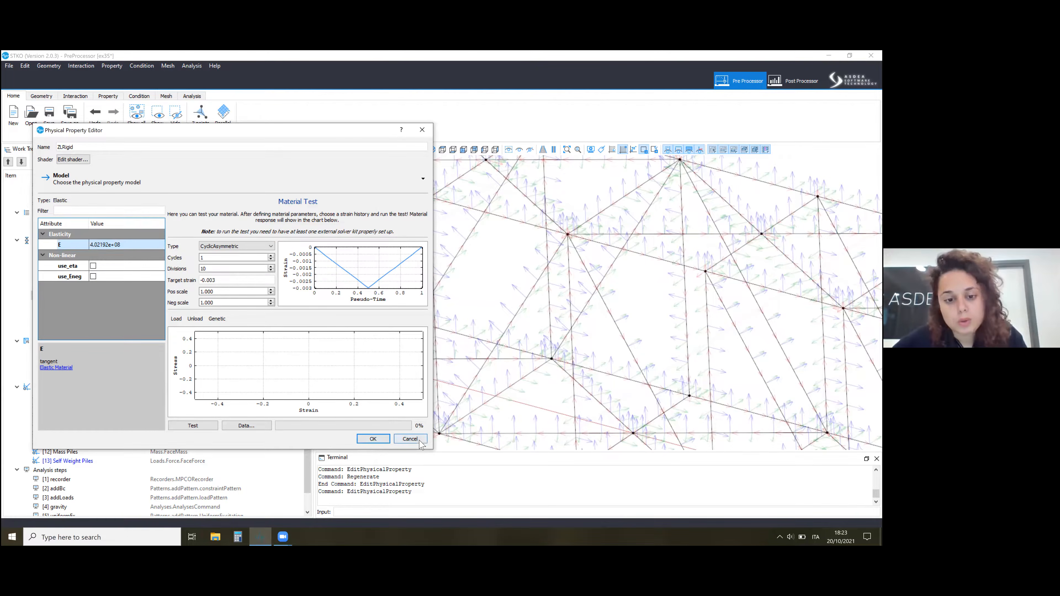
pyautogui.click(373, 438)
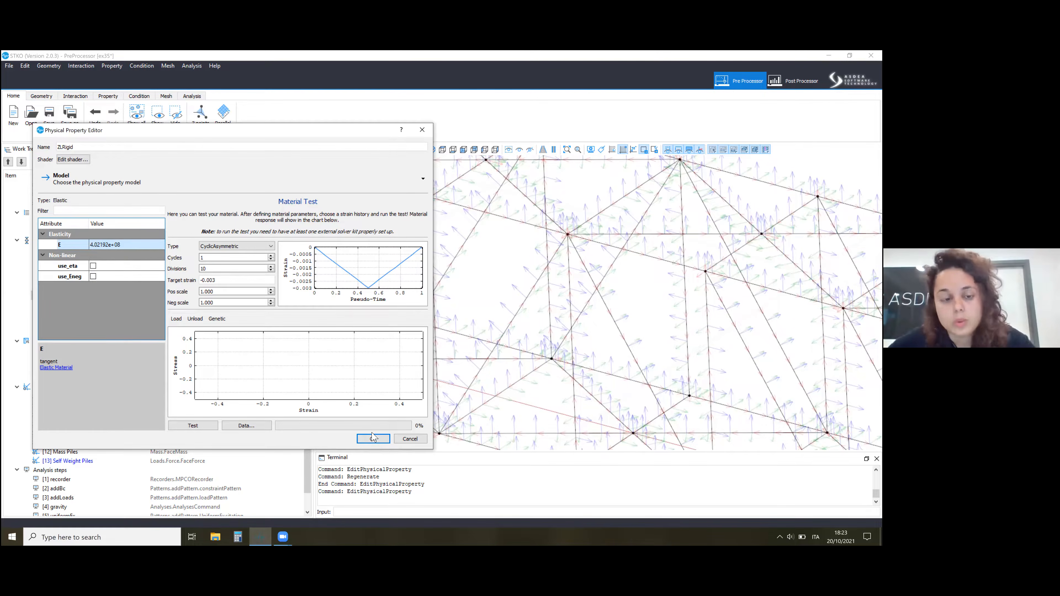
pyautogui.click(374, 439)
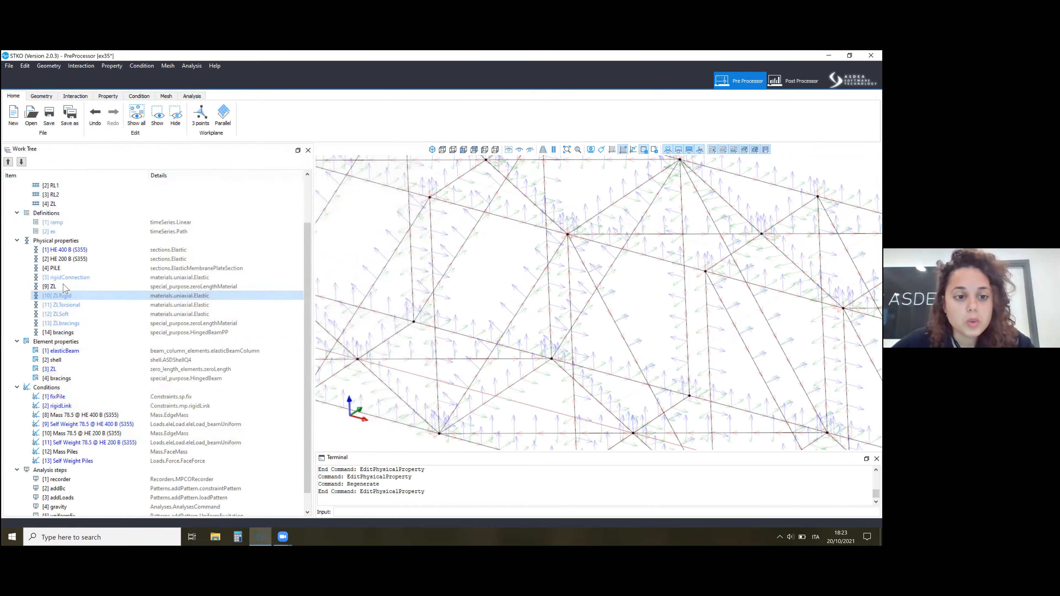
# Open the [11] ZLTorsional material and examine its elastic modulus E.
pyautogui.rightClick(73, 306)
pyautogui.click(78, 331)
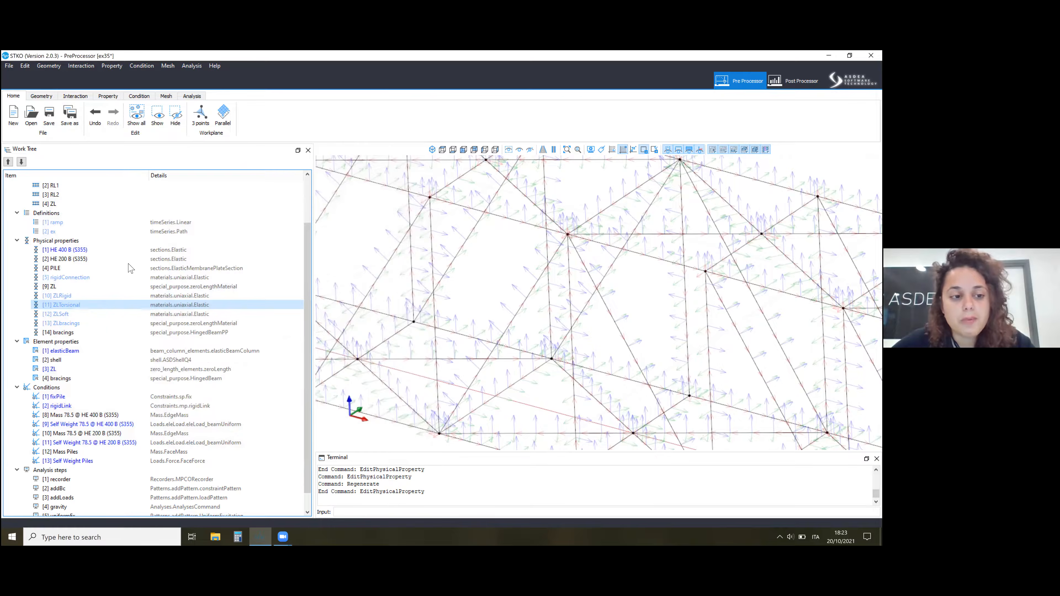
pyautogui.click(311, 250)
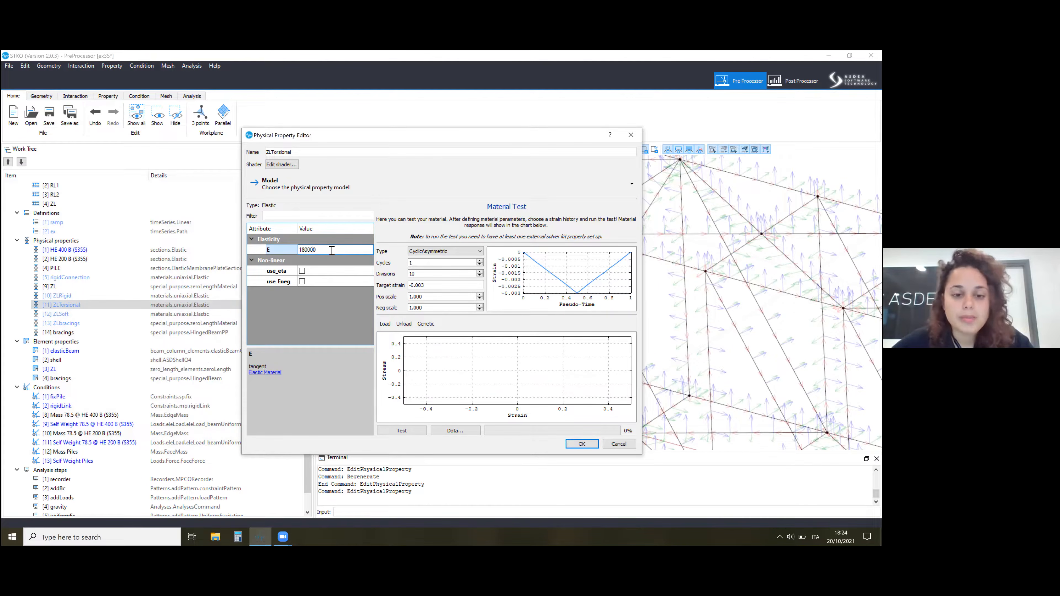
pyautogui.click(590, 444)
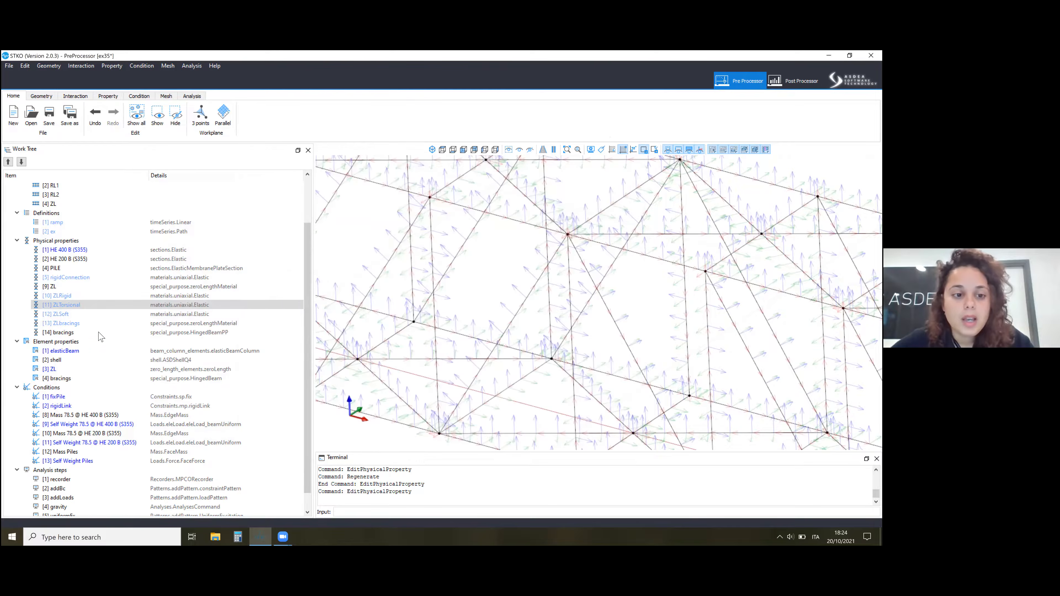
# Open the [14] bracings physical property and review its model categories and the section assigned as PP_Beam.
pyautogui.rightClick(99, 332)
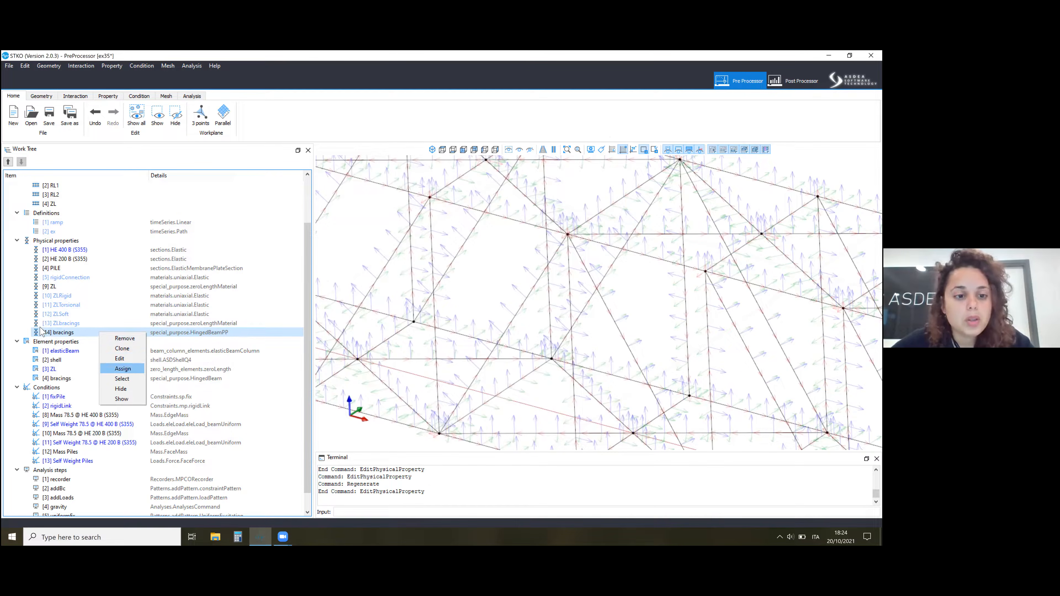
pyautogui.click(263, 216)
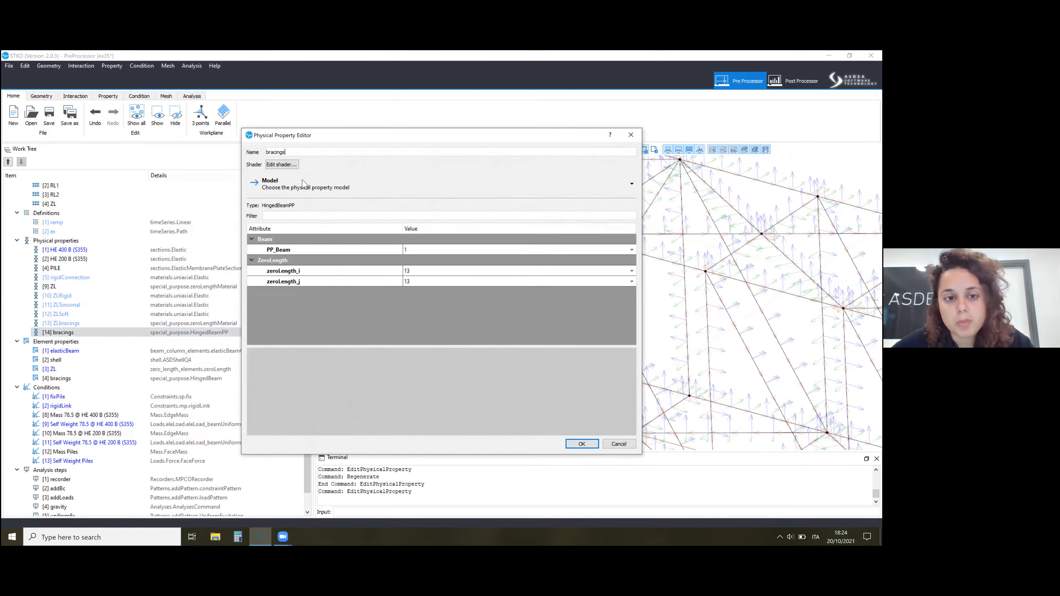
pyautogui.click(292, 186)
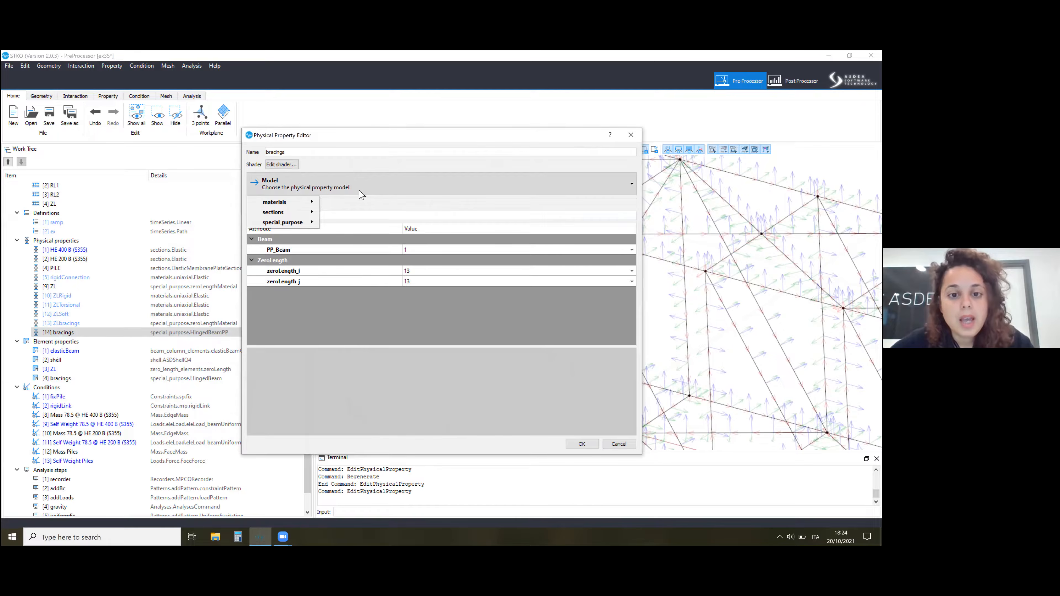
pyautogui.click(405, 237)
pyautogui.click(447, 250)
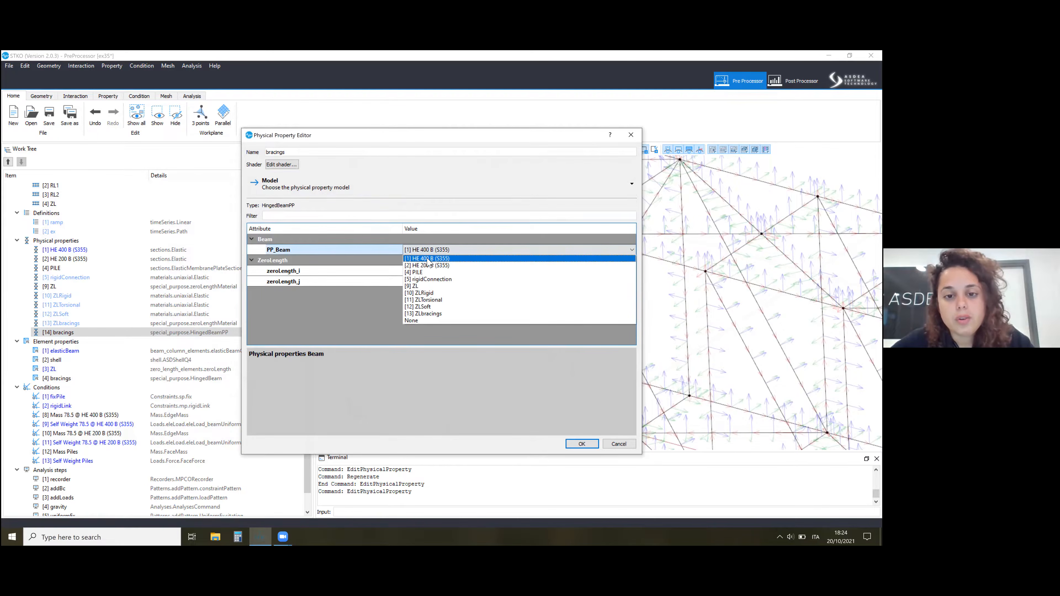
pyautogui.click(342, 278)
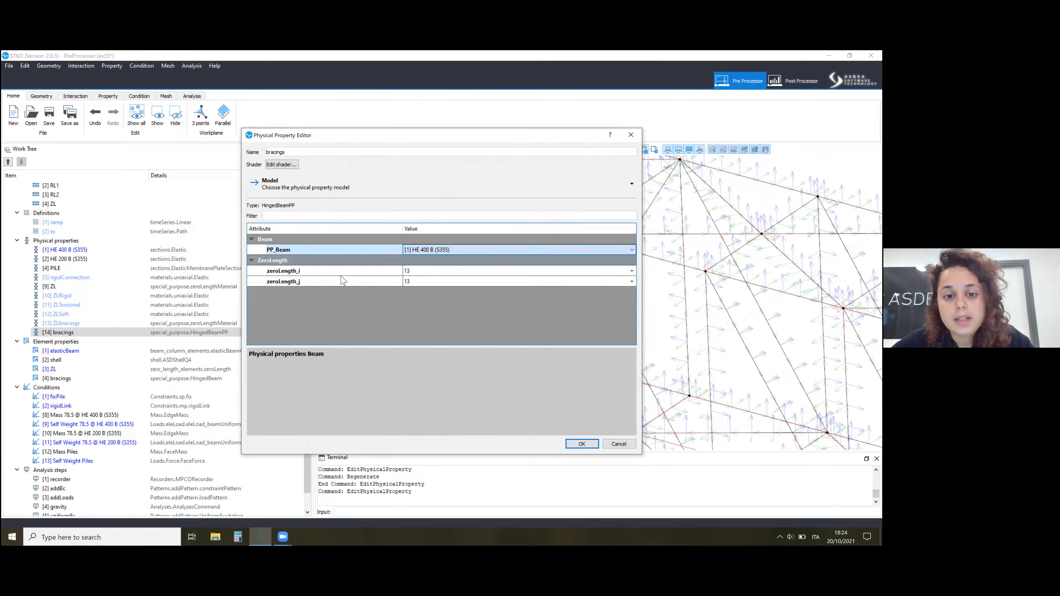
# Check the zero-length material assigned to zeroLength_i of the bracings physical property, keep [13] ZLbracings, and accept.
pyautogui.click(423, 271)
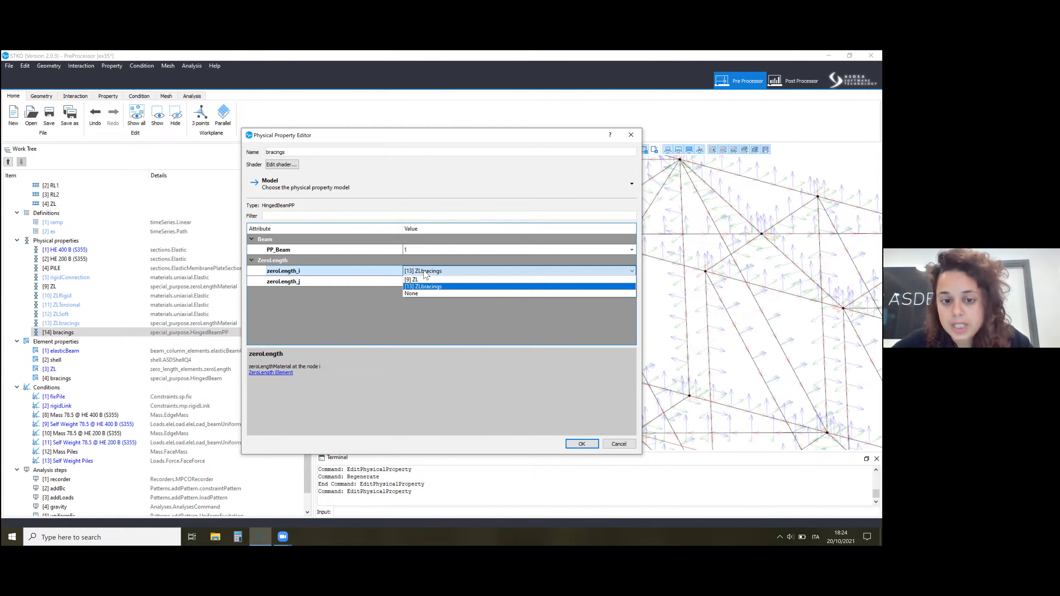
pyautogui.click(408, 286)
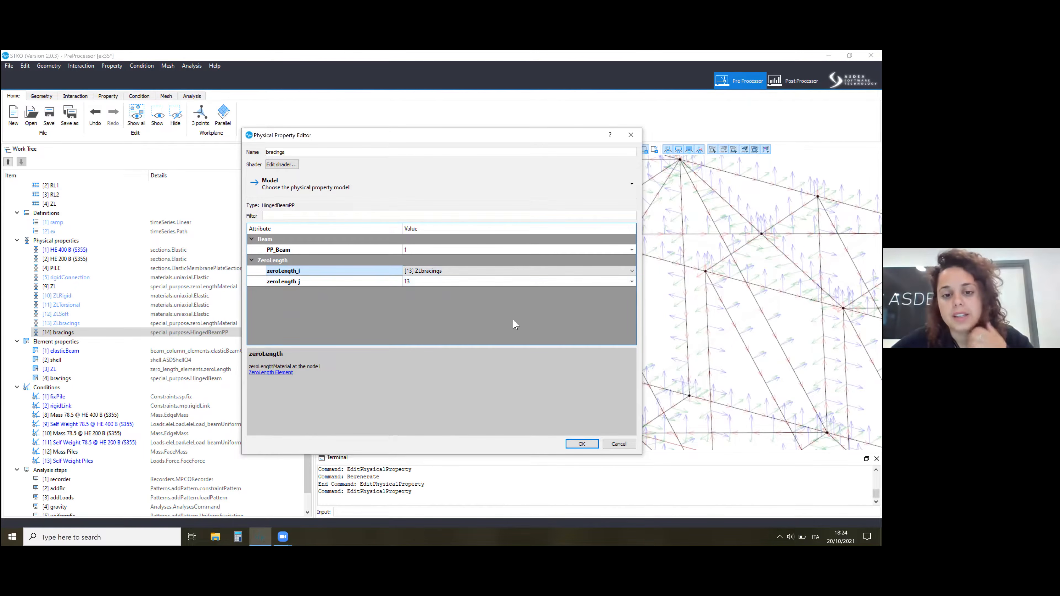
pyautogui.click(581, 444)
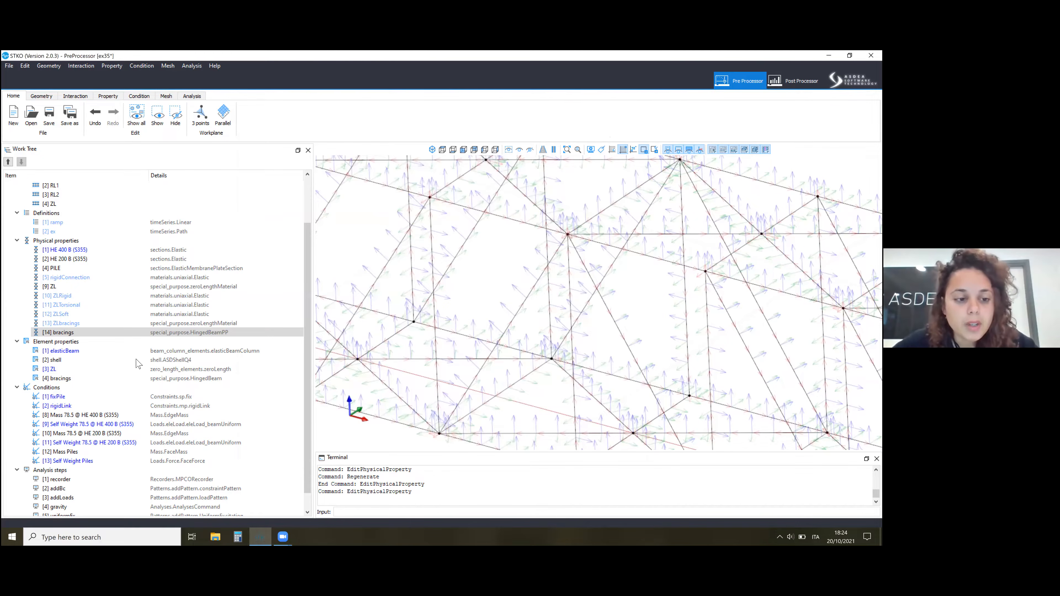
# Highlight the members that use the [14] bracings physical property, and those that use the elasticBeam element property.
pyautogui.scroll(-2, 542, 277)
pyautogui.scroll(-3, 608, 293)
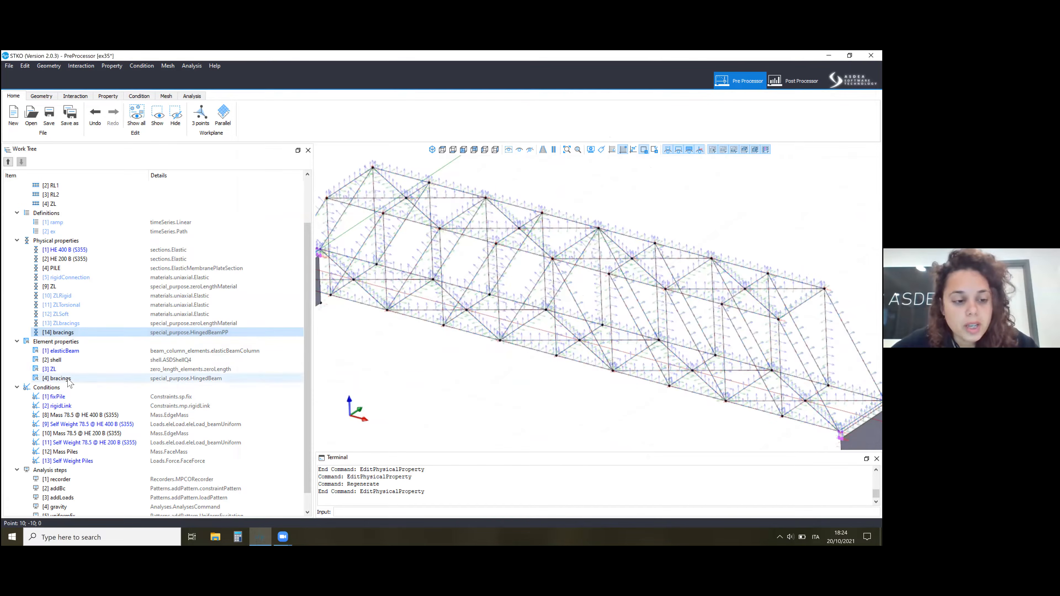
pyautogui.rightClick(69, 380)
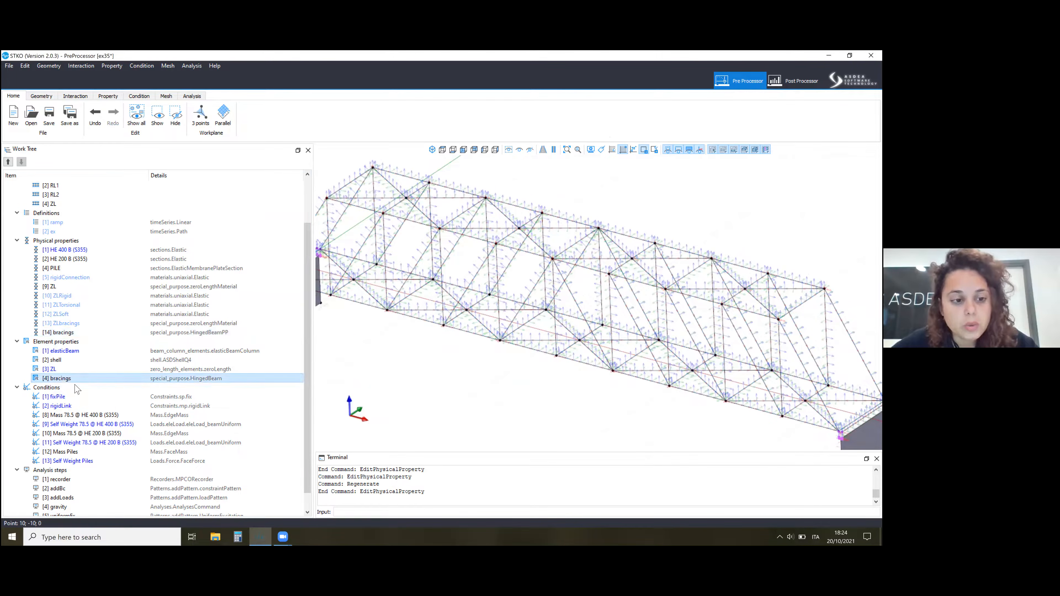
pyautogui.rightClick(75, 336)
pyautogui.click(91, 379)
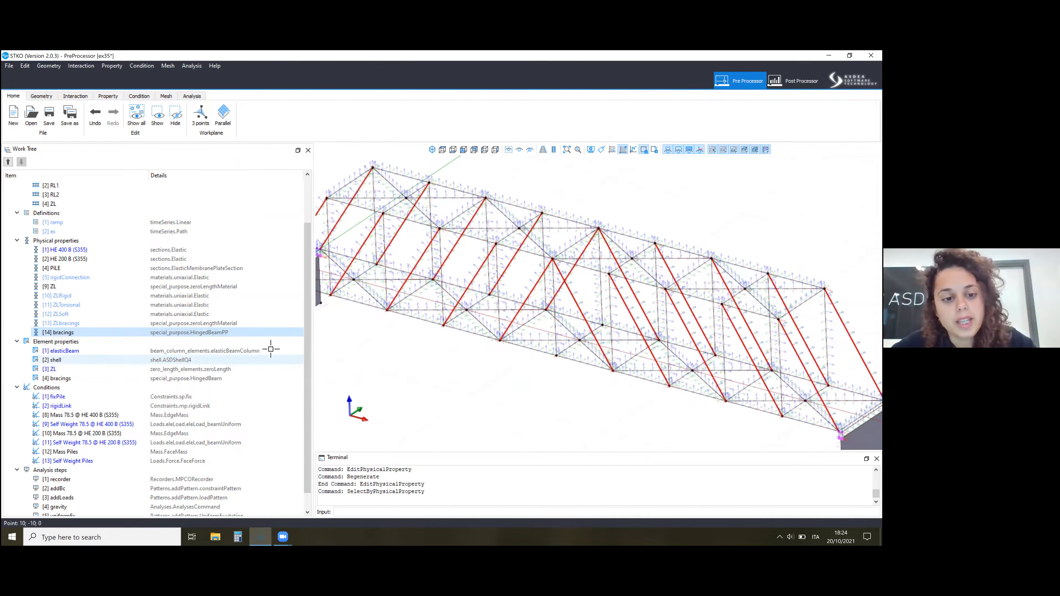
pyautogui.rightClick(232, 352)
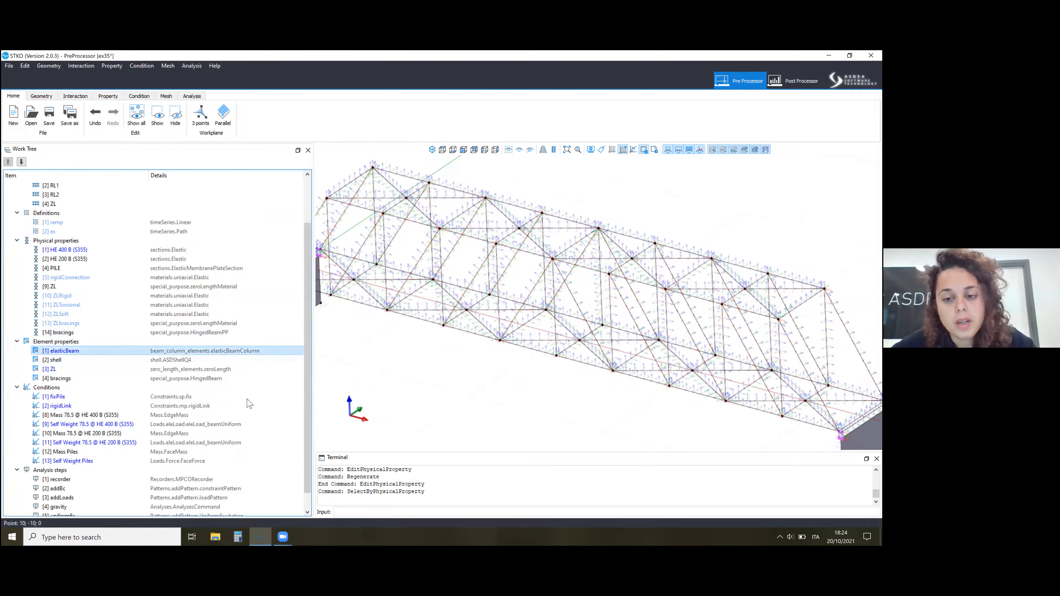
pyautogui.click(255, 400)
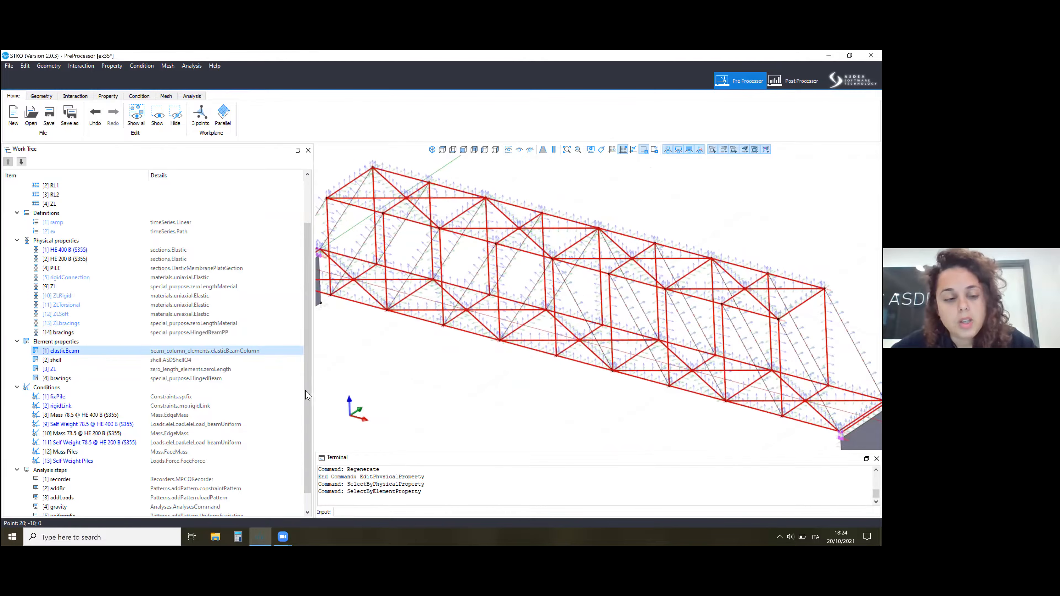
# Open the [4] bracings element property, check its Beam and zeroLength_i assignments, and accept with [1] elasticBeam and [3] ZL kept.
pyautogui.rightClick(171, 377)
pyautogui.press('Return')
pyautogui.click(450, 233)
pyautogui.click(450, 233)
pyautogui.click(450, 233)
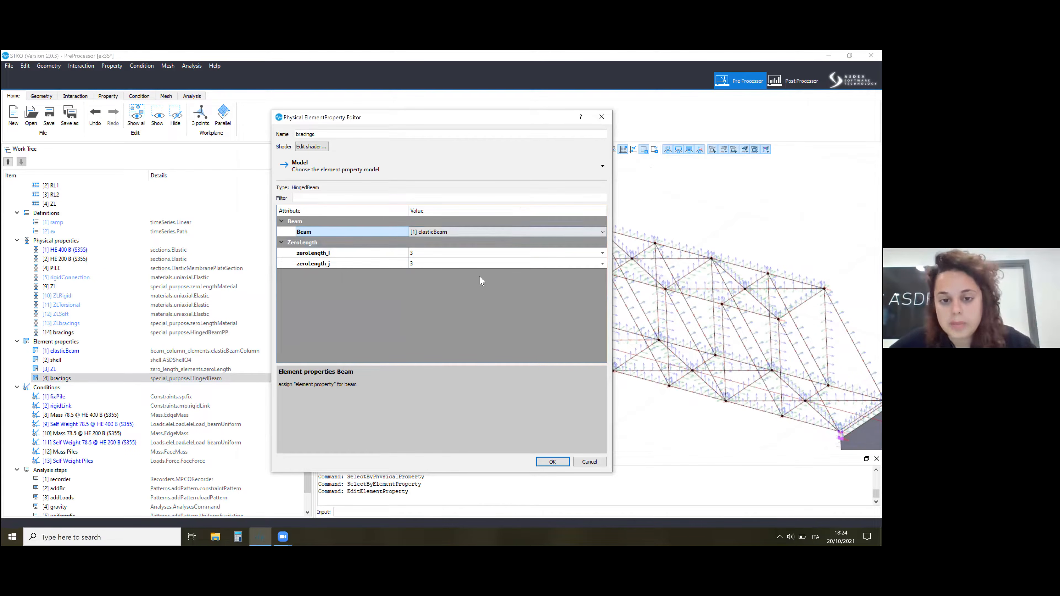
pyautogui.click(465, 253)
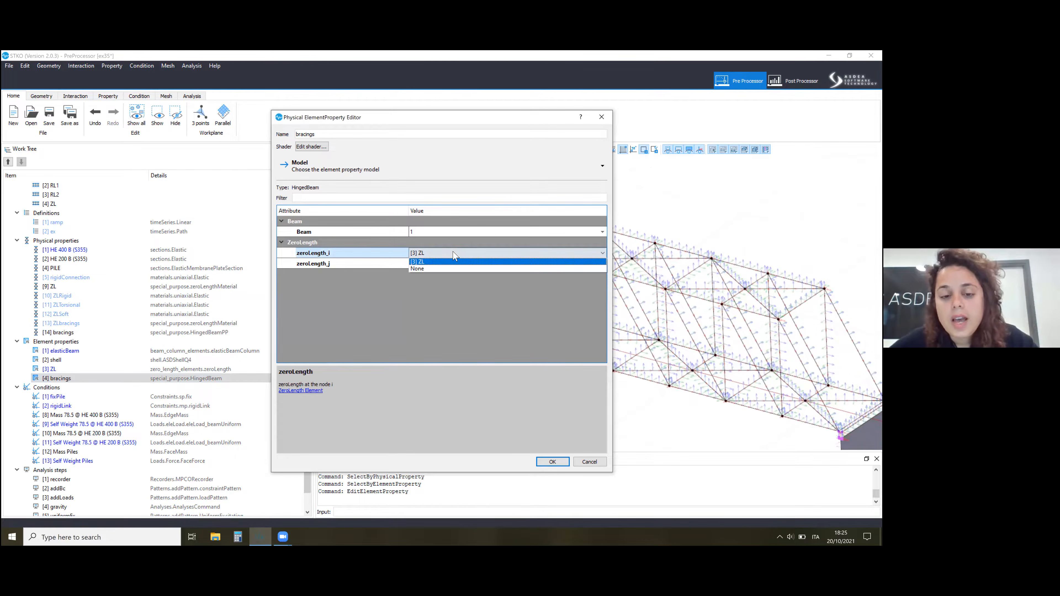
pyautogui.click(440, 261)
pyautogui.click(553, 462)
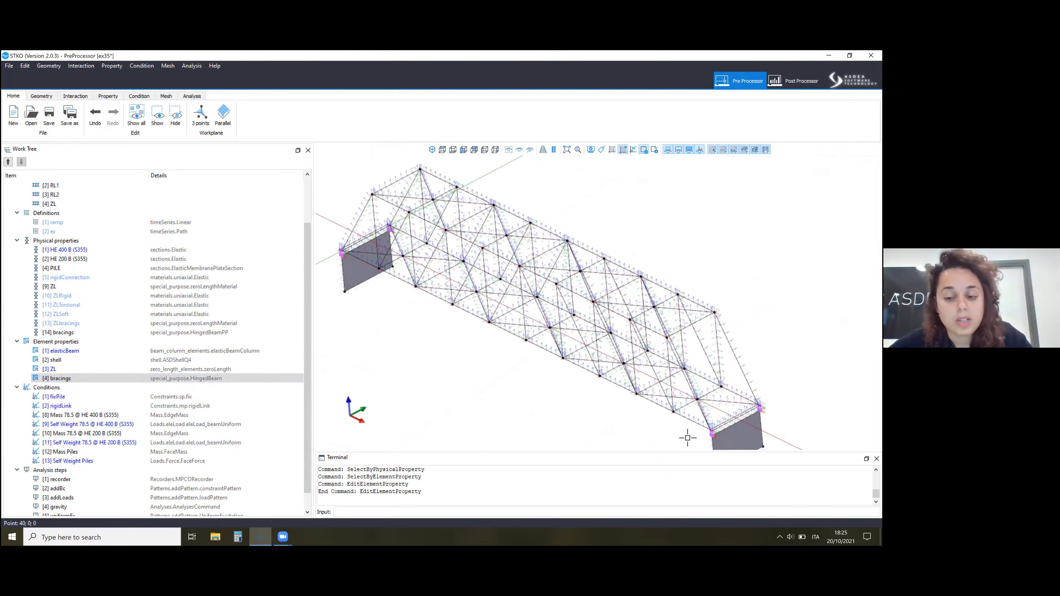
# Turn off the display of local axes and inspect the truss members up close.
pyautogui.click(151, 379)
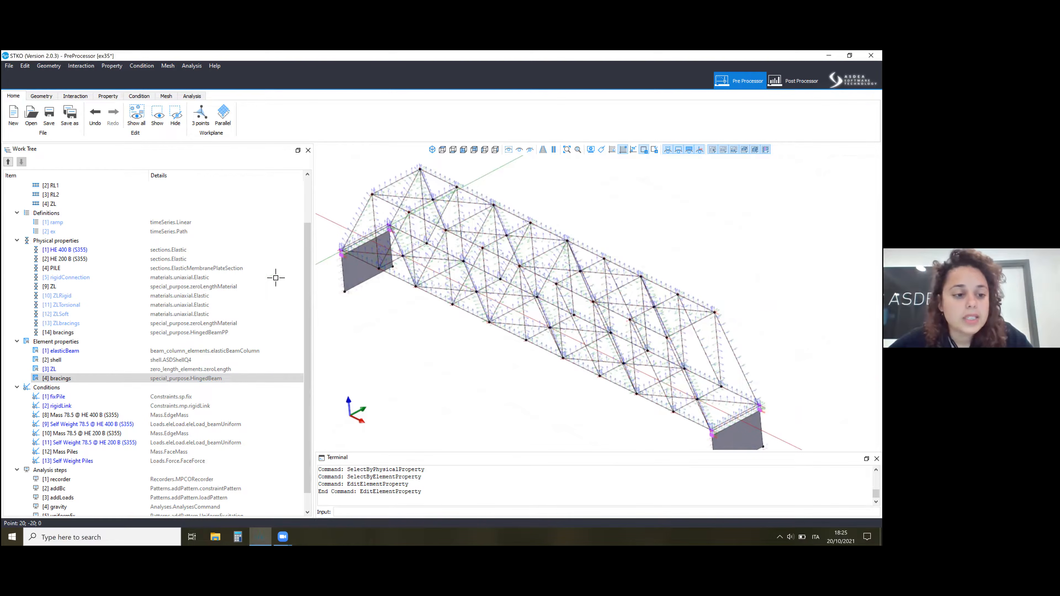
pyautogui.scroll(-1, 46, 350)
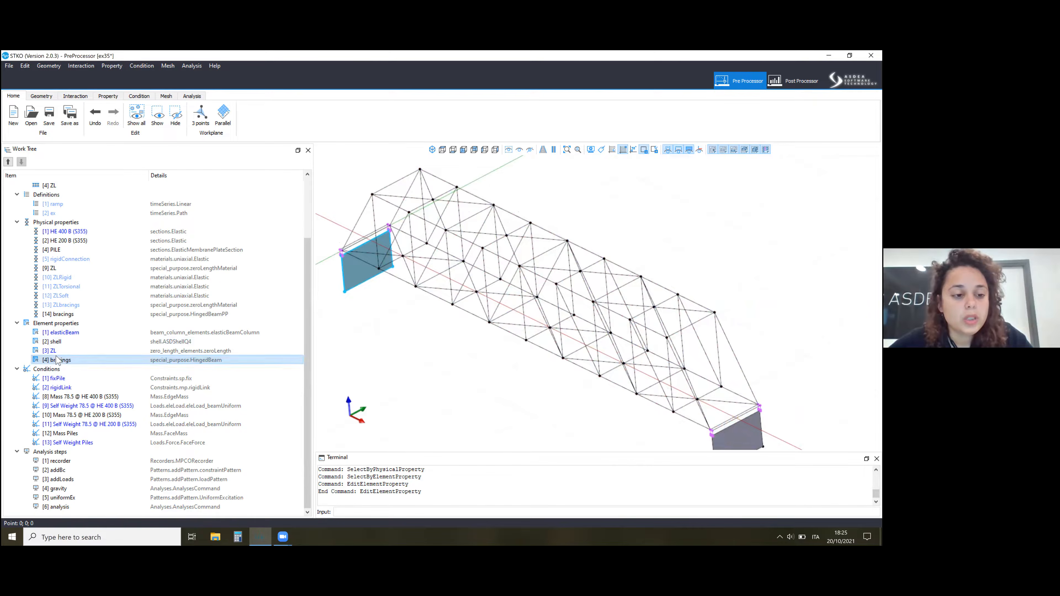
pyautogui.scroll(5, 421, 259)
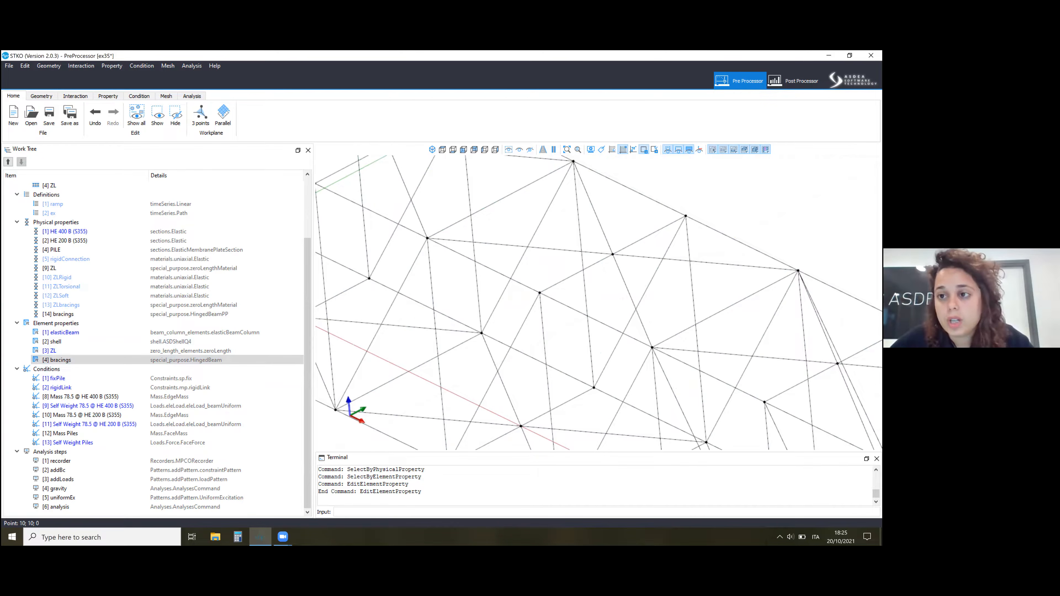
# Switch to the post-processor and load the ex35 model's .mpco results database from the Week19 folder.
pyautogui.click(793, 81)
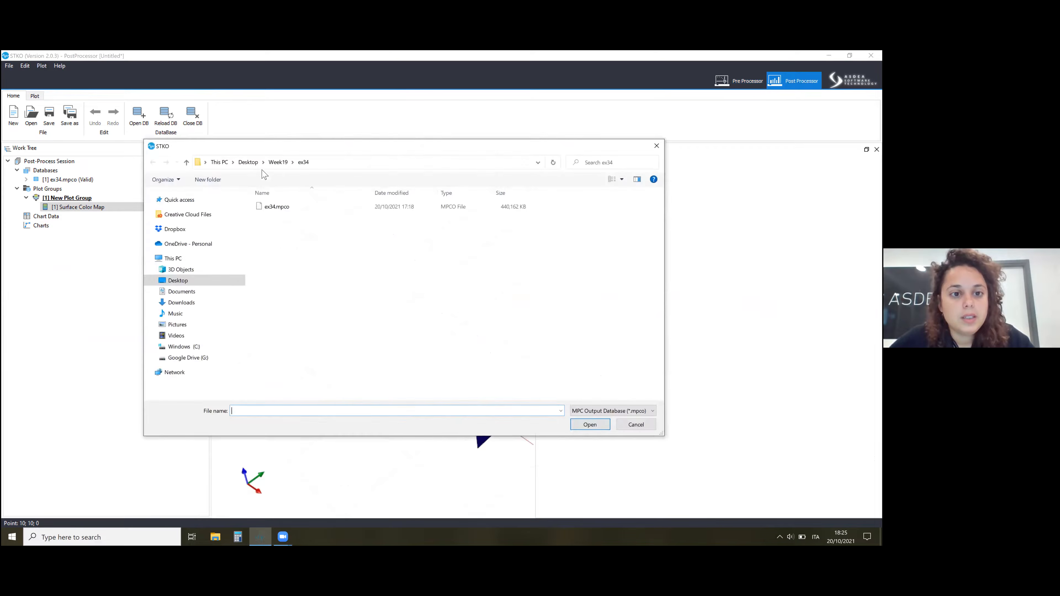
pyautogui.click(279, 162)
pyautogui.doubleClick(278, 218)
pyautogui.click(324, 207)
pyautogui.press('Return')
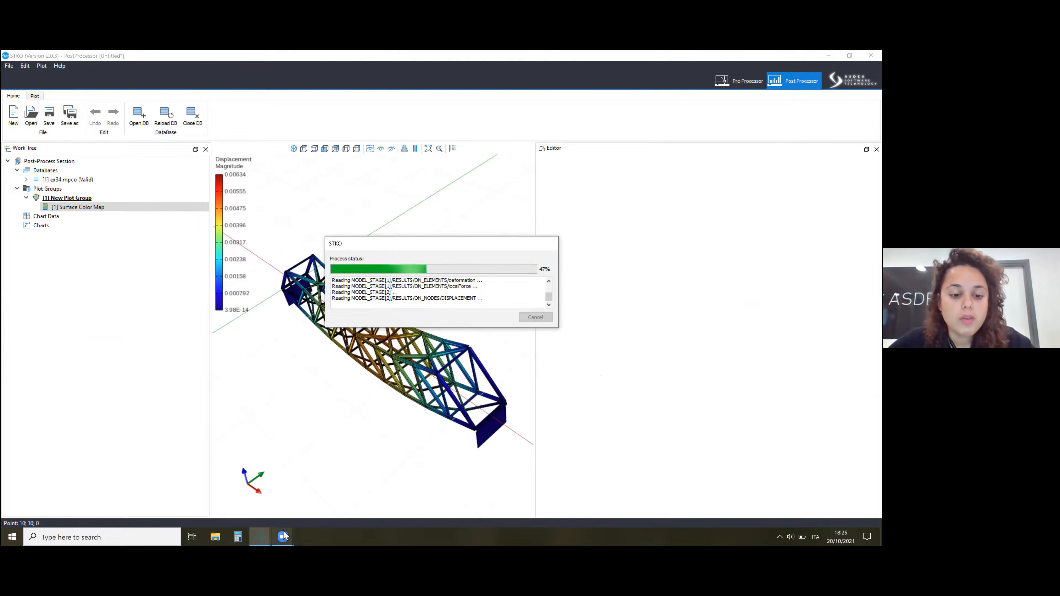
pyautogui.moveTo(283, 533)
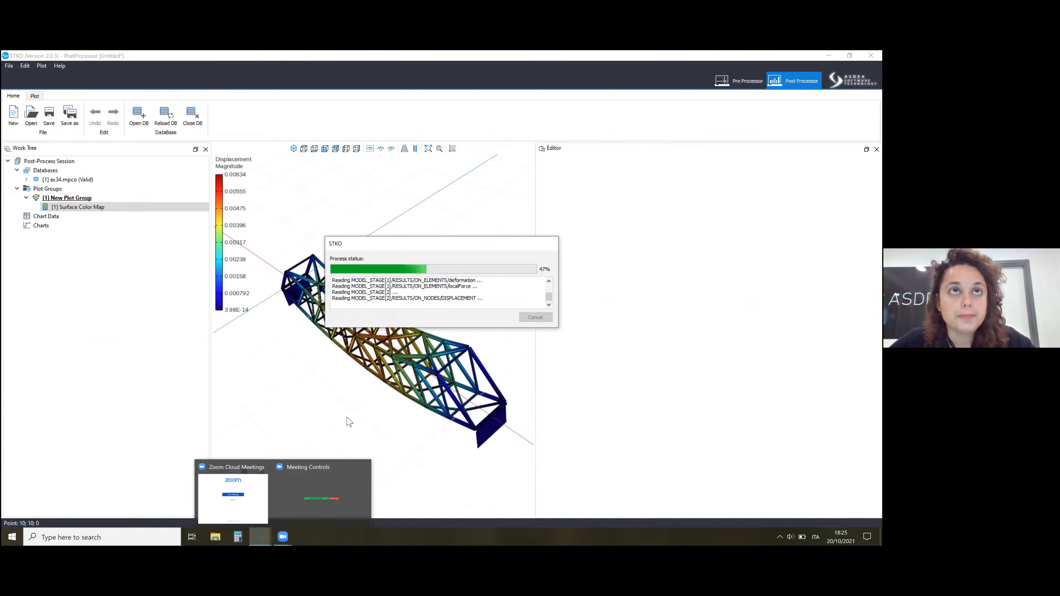
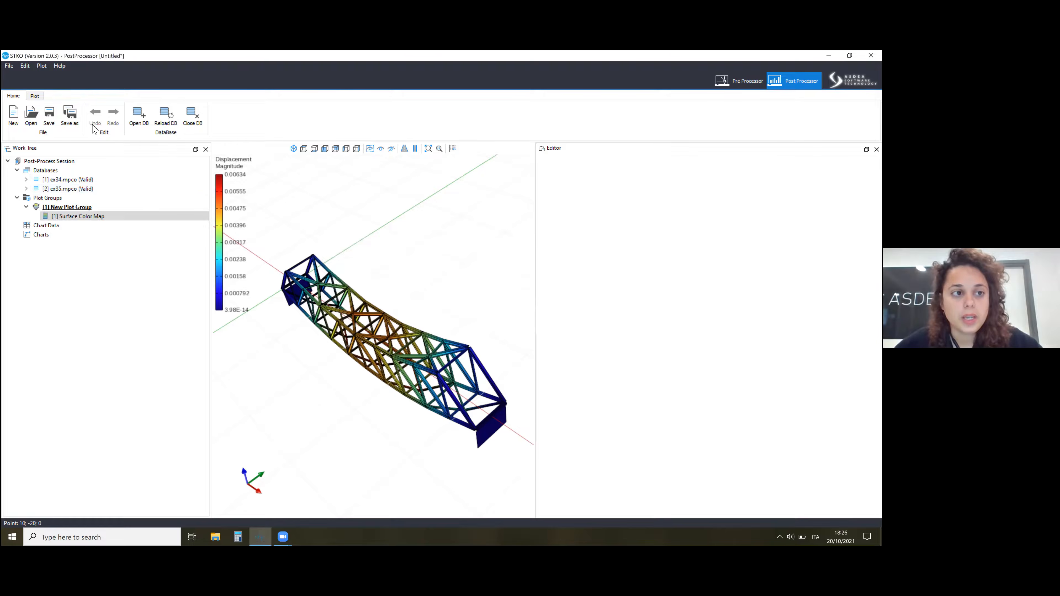
# Create a second plot group with a surface color map of the ex35 results and open that map's settings.
pyautogui.click(34, 96)
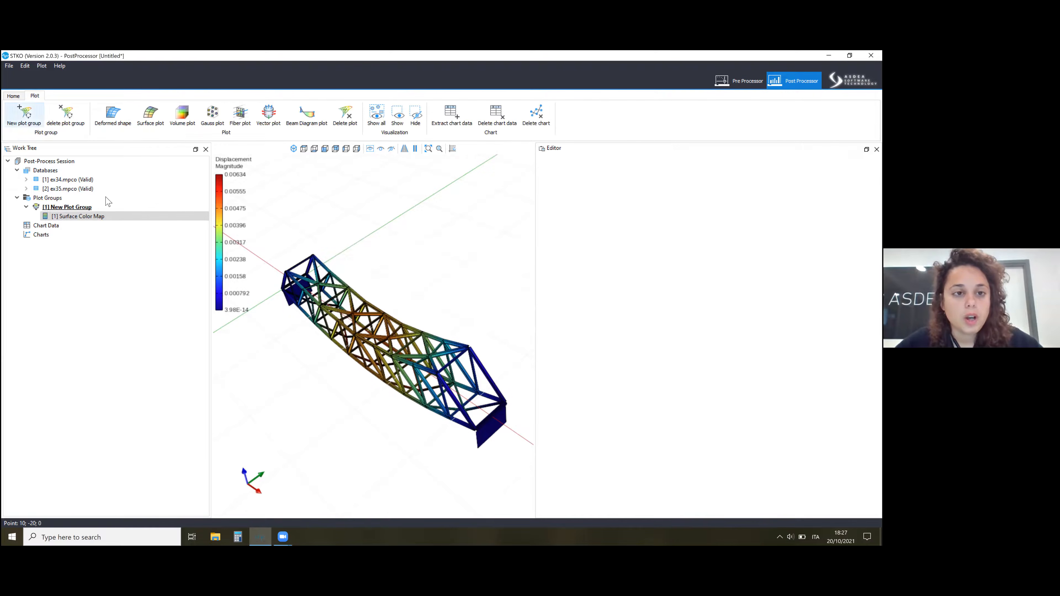
pyautogui.click(24, 113)
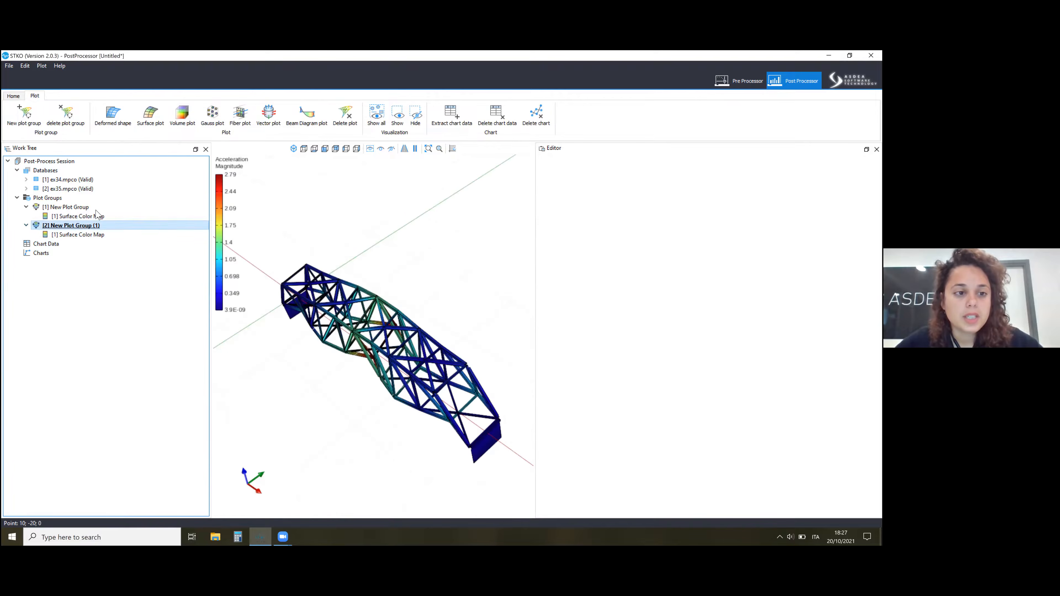
pyautogui.click(99, 235)
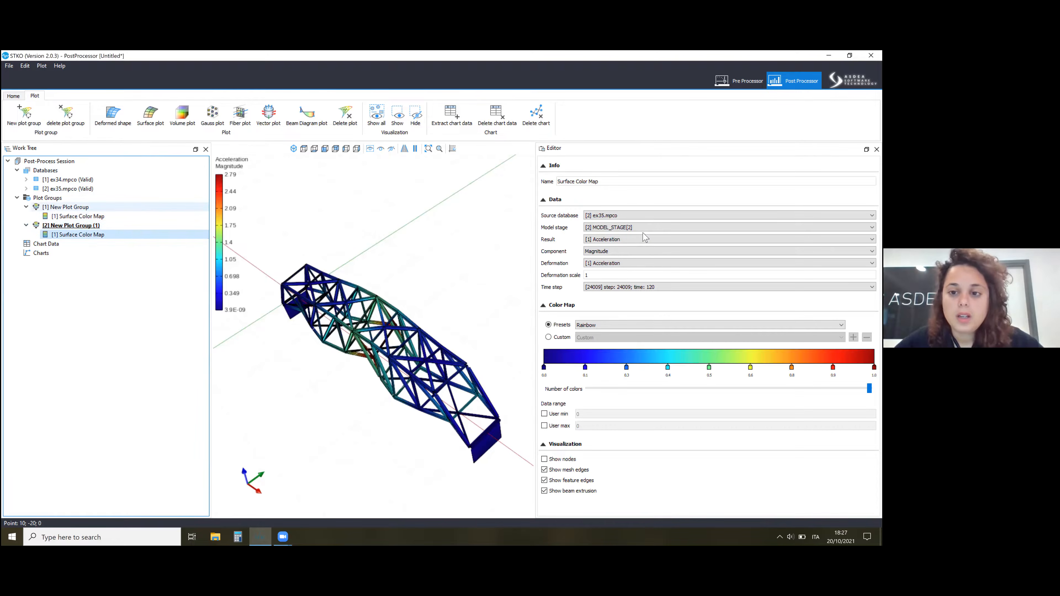
# Set both the result and the deformation of the ex35 surface color map to Displacement, and view the truss from another angle.
pyautogui.click(617, 241)
pyautogui.click(606, 266)
pyautogui.click(607, 267)
pyautogui.click(606, 278)
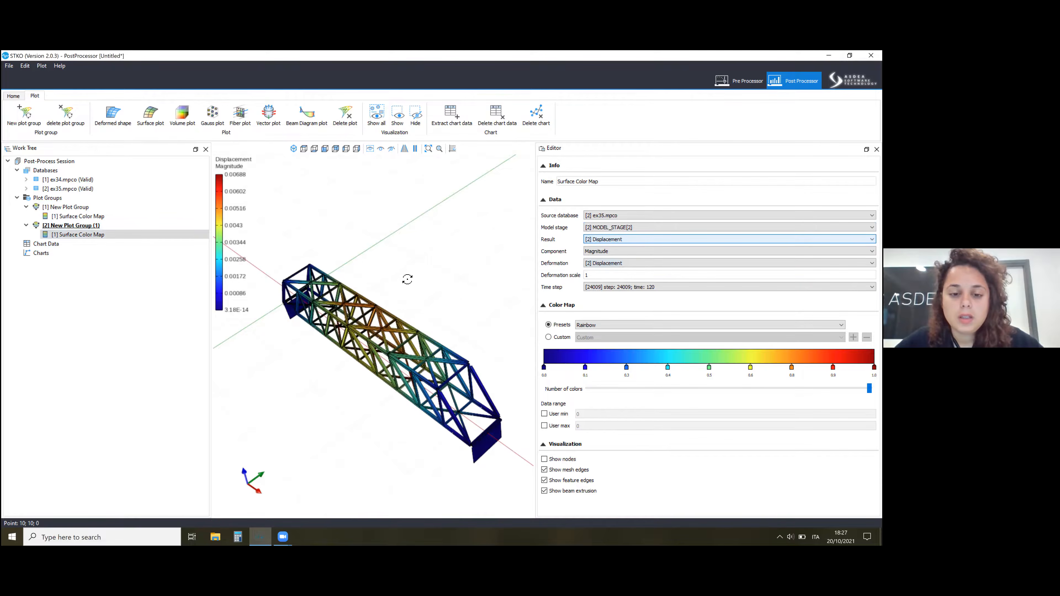
pyautogui.moveTo(407, 280); pyautogui.dragTo(423, 271, button='middle')
# Advance the ex34 plot group's animation to frame 24010 and compare its displacement plot with that of ex35.
pyautogui.click(176, 225)
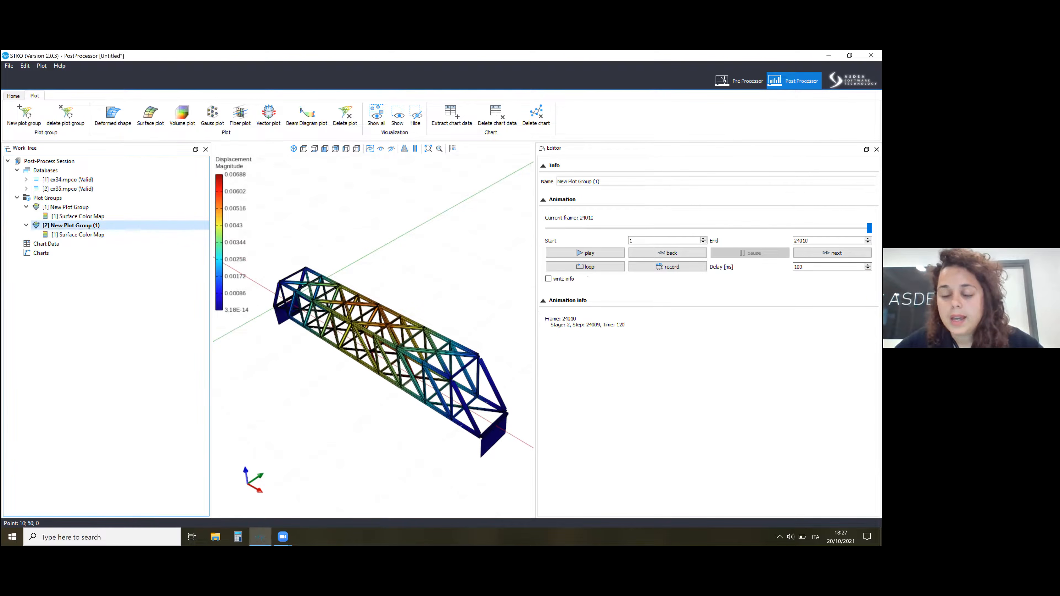
pyautogui.click(74, 206)
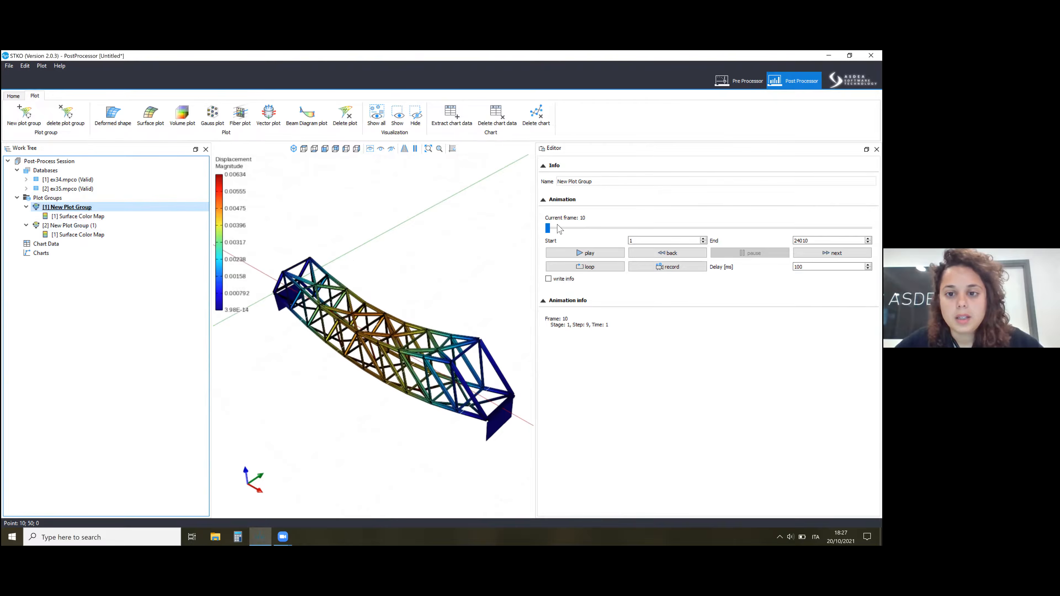
pyautogui.moveTo(548, 228); pyautogui.dragTo(870, 228)
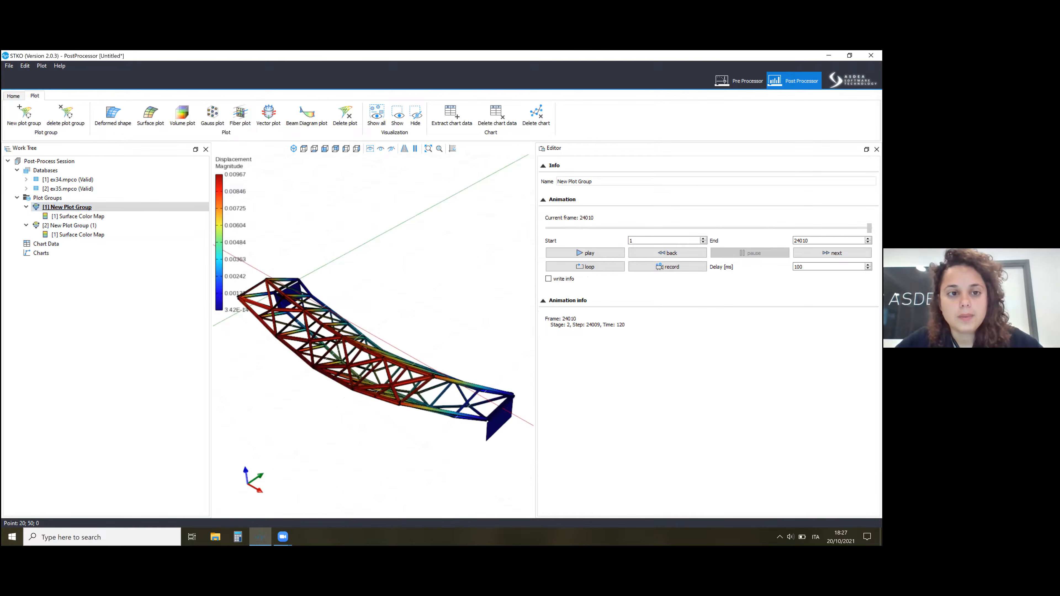
pyautogui.click(84, 226)
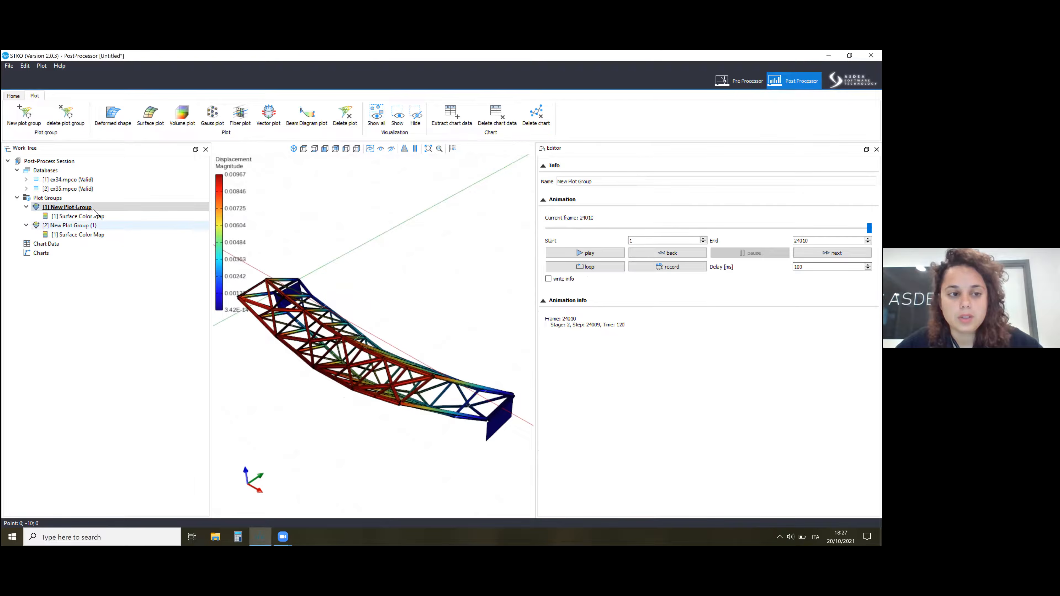
pyautogui.click(102, 207)
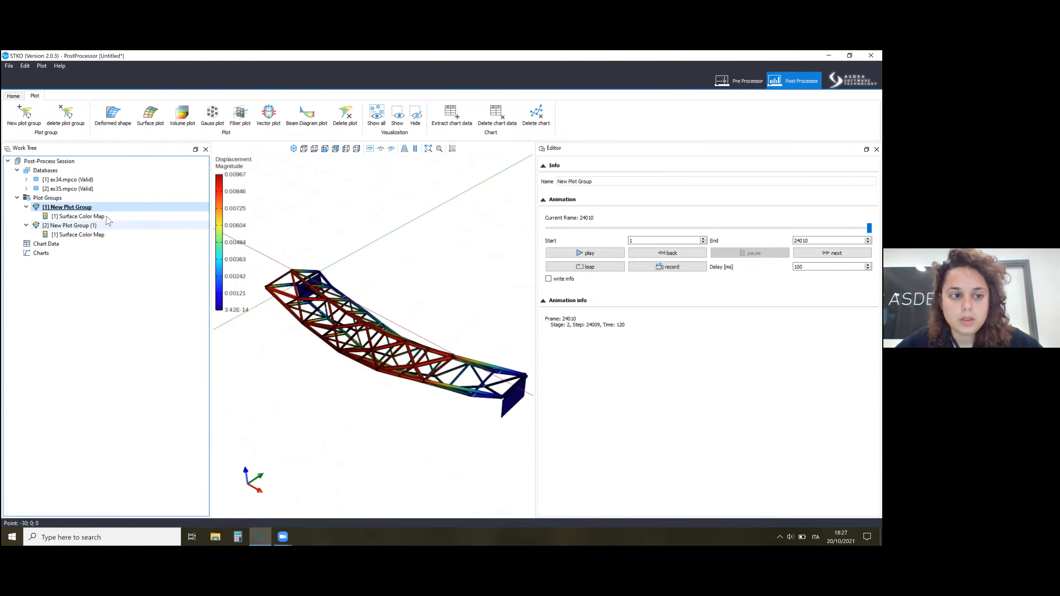
pyautogui.click(119, 226)
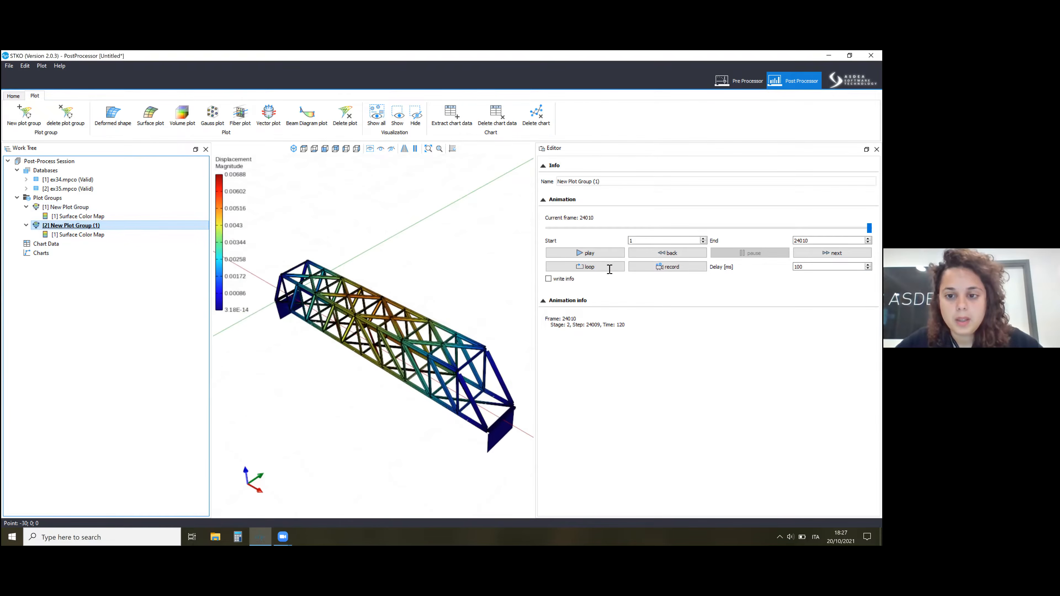
# Reduce the deformation scale of the ex34 surface color map and move its animation back to frame 22058.
pyautogui.press('Up')
pyautogui.click(593, 275)
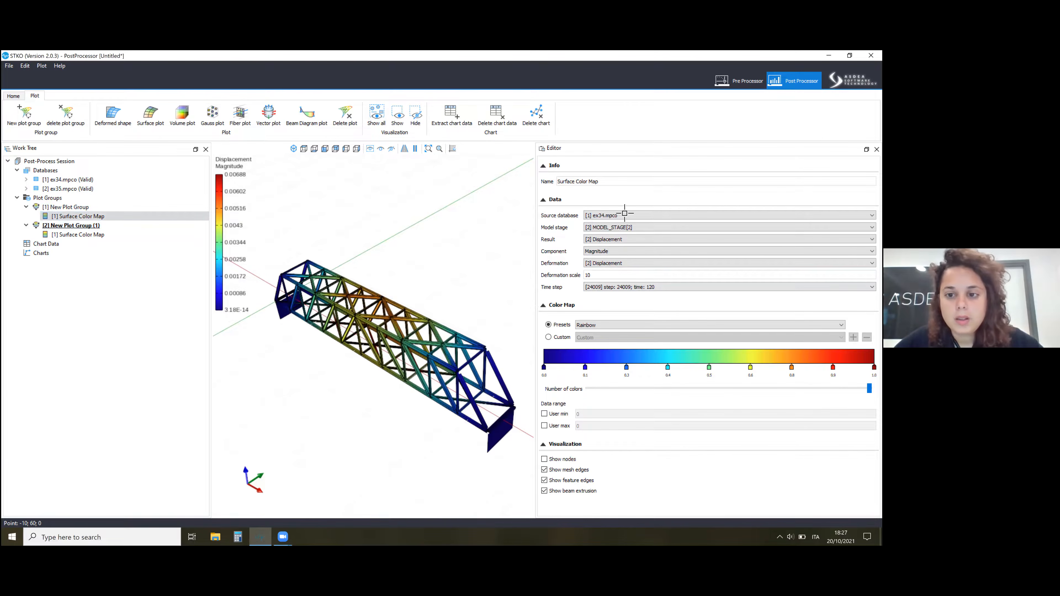
pyautogui.click(67, 207)
pyautogui.click(865, 228)
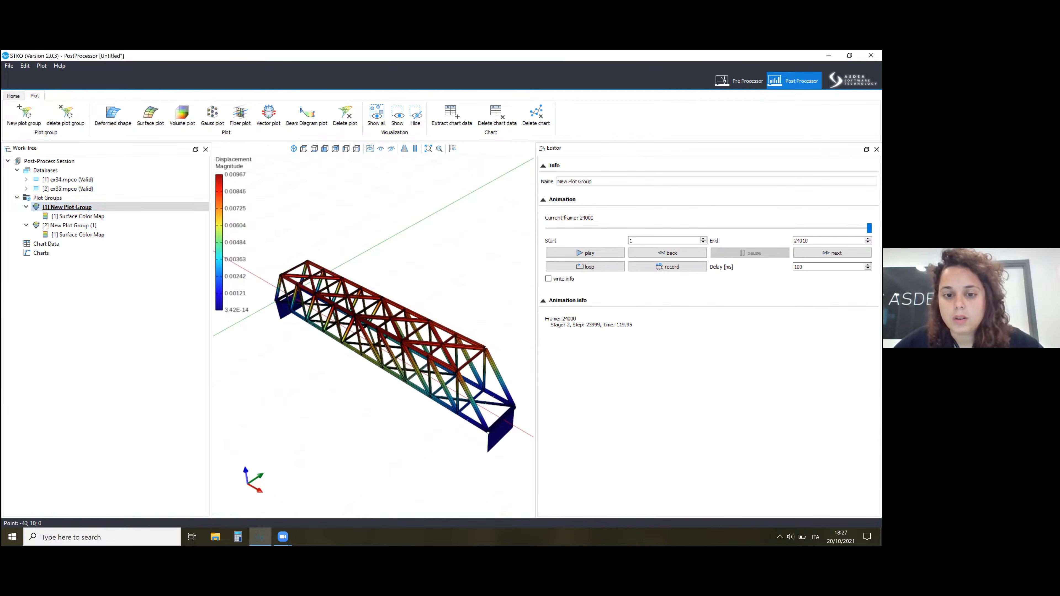
pyautogui.moveTo(866, 229); pyautogui.dragTo(842, 228)
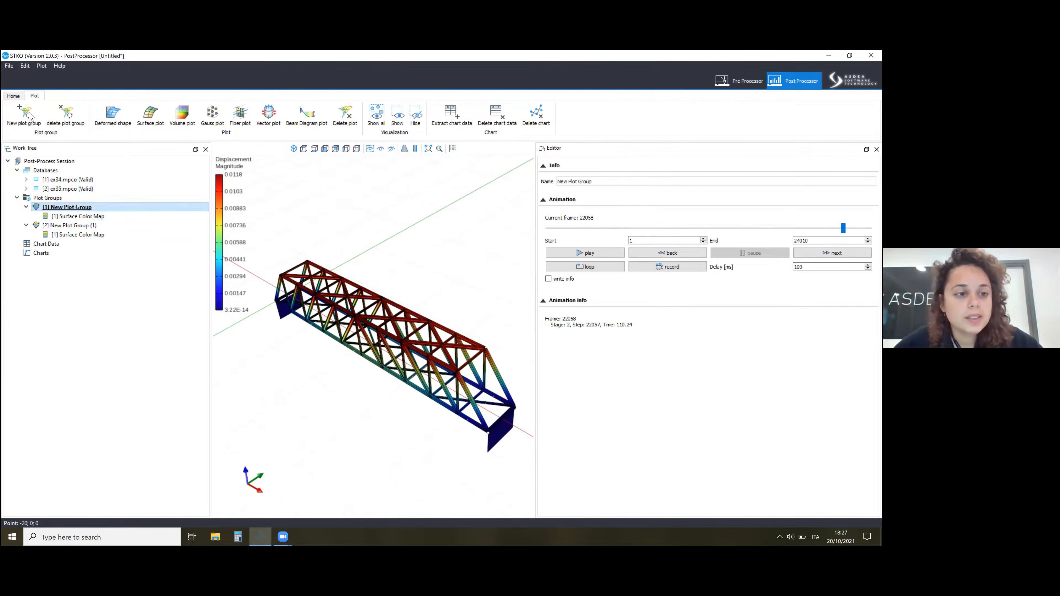
# Create two more plot groups, each containing a beam diagram plot of the ex35 results.
pyautogui.click(24, 115)
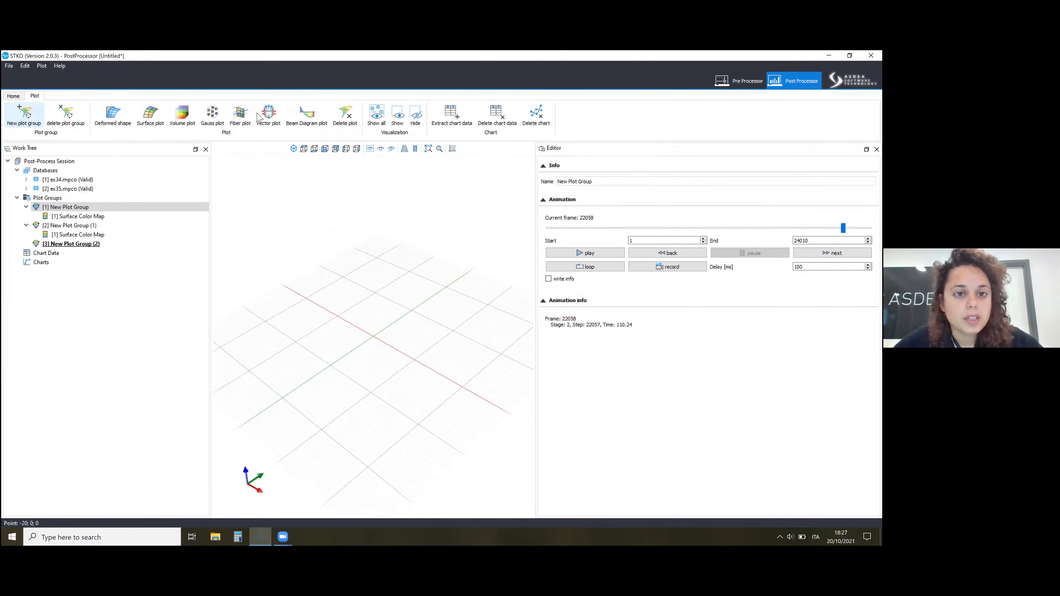
pyautogui.click(306, 115)
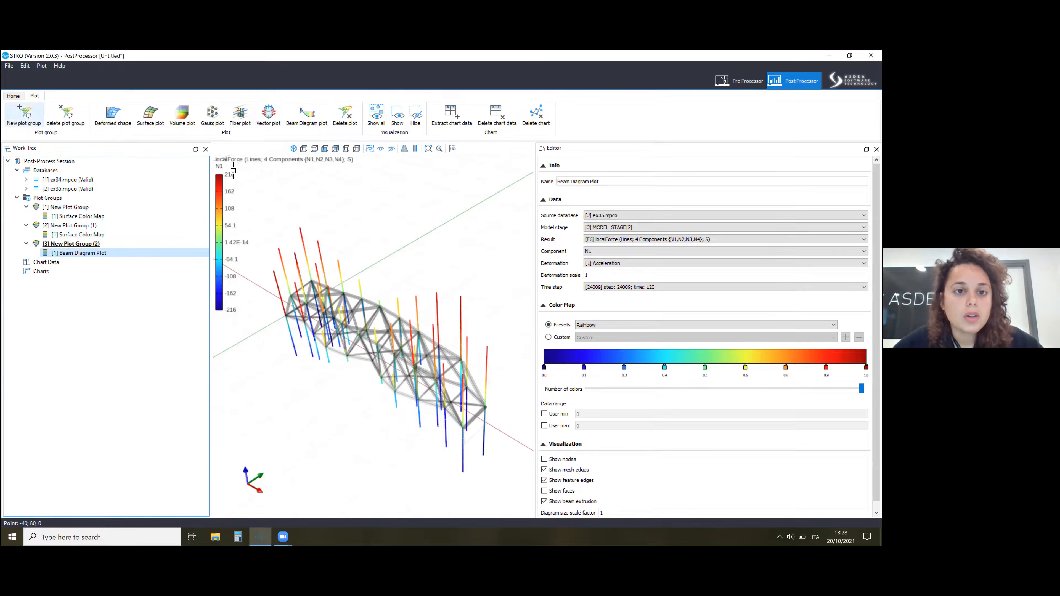
pyautogui.click(24, 114)
pyautogui.click(82, 263)
pyautogui.click(307, 115)
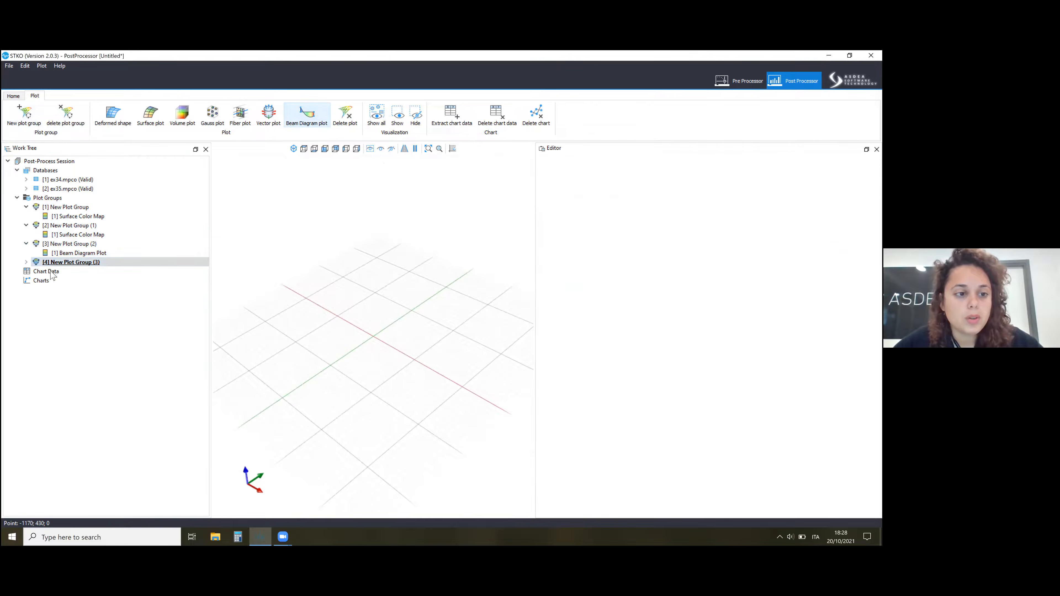
# Set the beam diagram in New Plot Group (2) to the six-component localForce result (N,Vy,Vz,T,My,Mz) with component My.
pyautogui.click(70, 244)
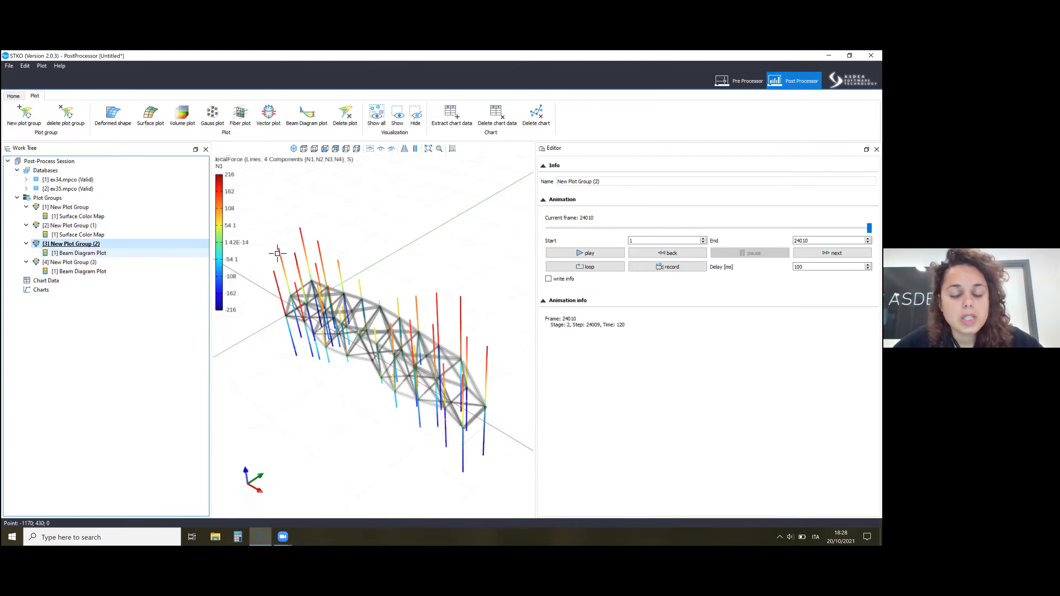
pyautogui.press('Down')
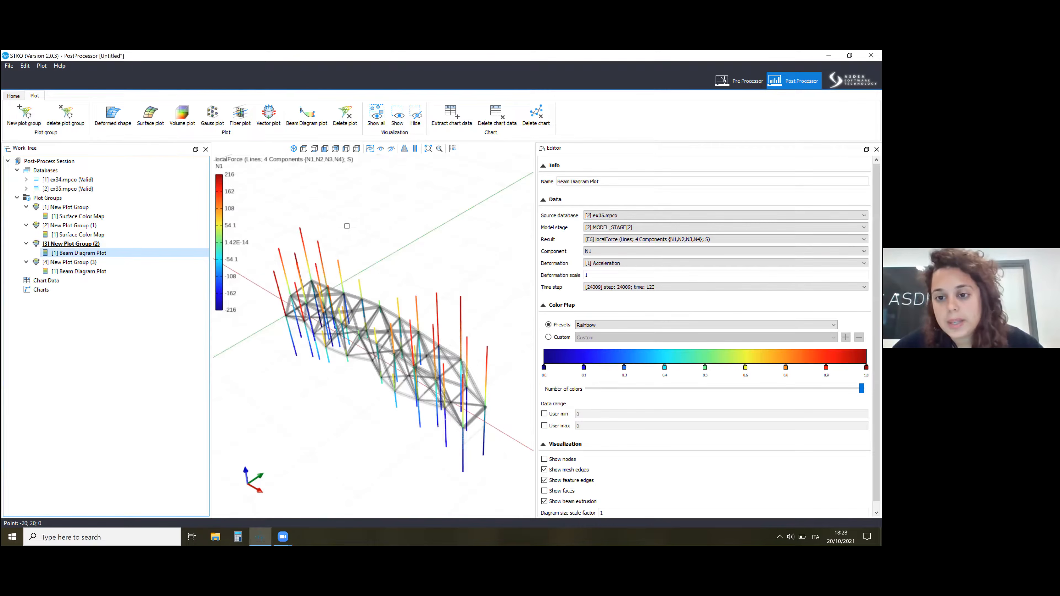
pyautogui.click(632, 240)
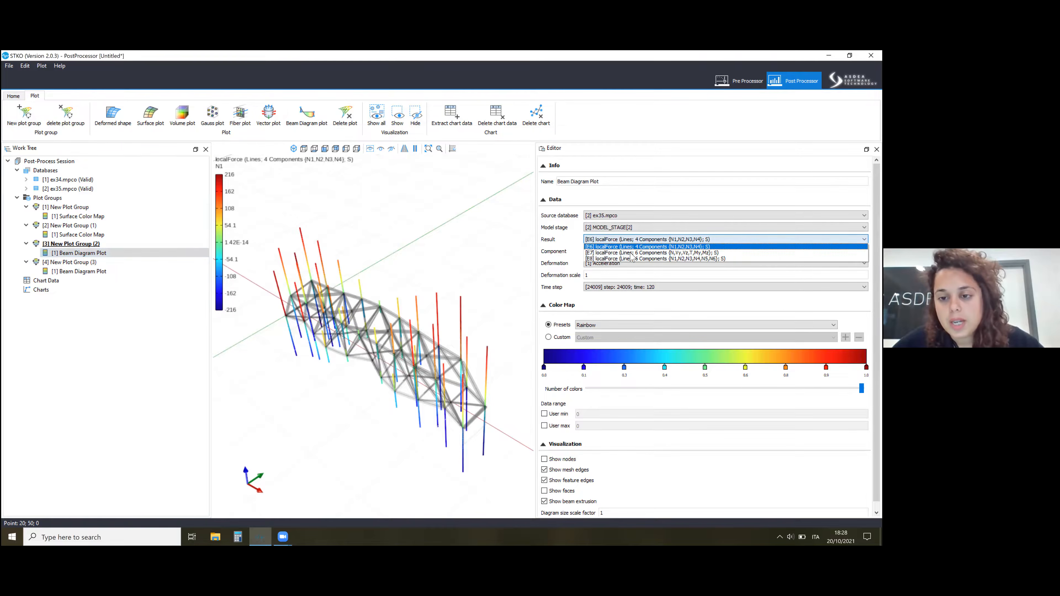
pyautogui.click(616, 258)
pyautogui.click(600, 251)
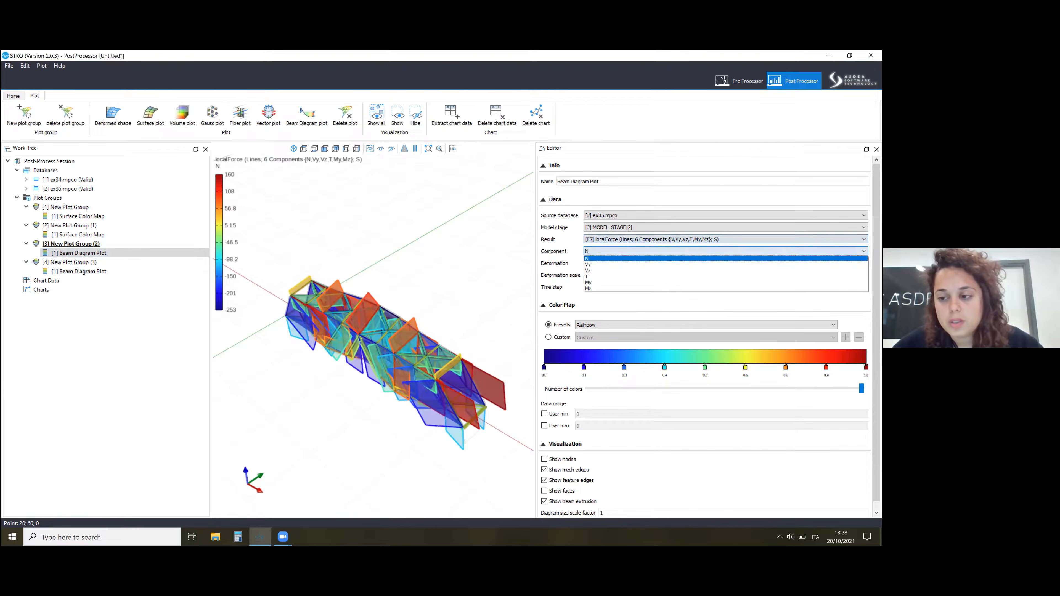
pyautogui.click(599, 283)
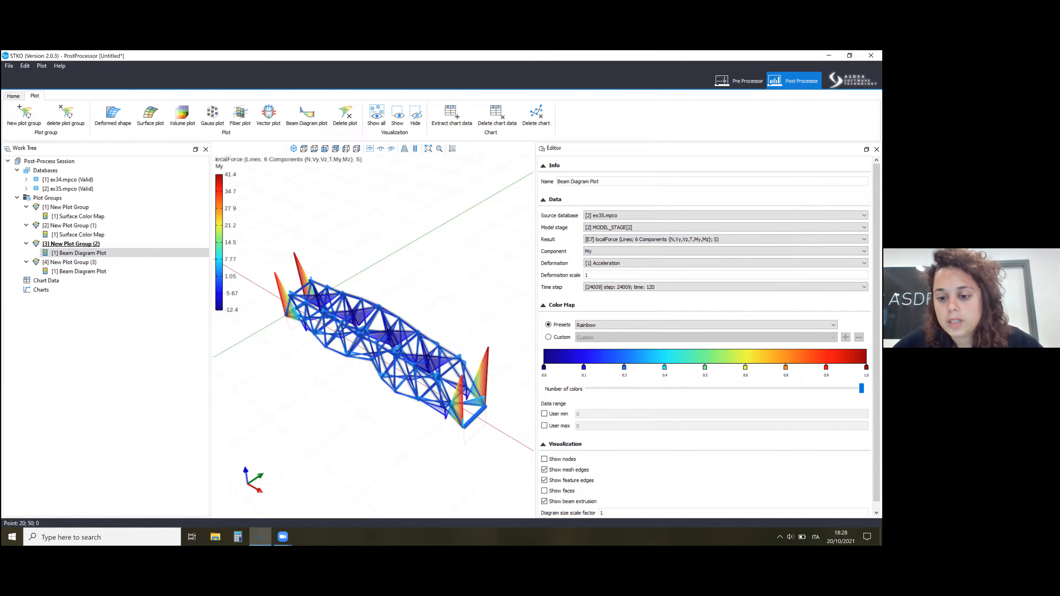
# Set the diagram size scale factor of the My beam diagram to 0.1.
pyautogui.scroll(-1, 701, 511)
pyautogui.click(701, 508)
pyautogui.write('0')
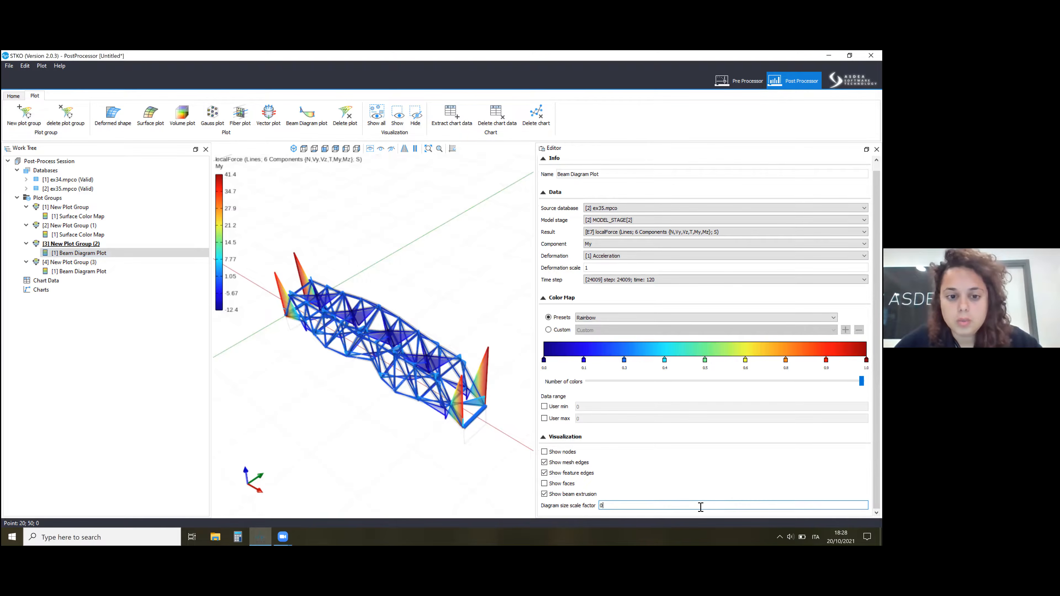
pyautogui.write('.1')
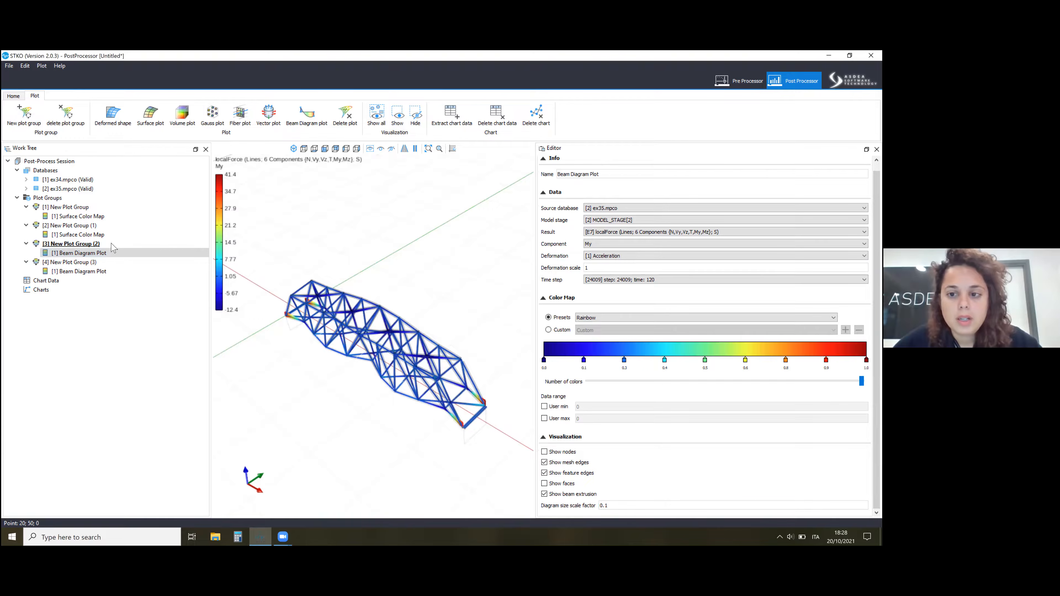
# Move the animation of New Plot Group (2) to frame 10, stage 1 at time 1.
pyautogui.click(46, 243)
pyautogui.click(558, 228)
pyautogui.click(701, 253)
pyautogui.click(832, 254)
pyautogui.click(832, 254)
pyautogui.click(833, 254)
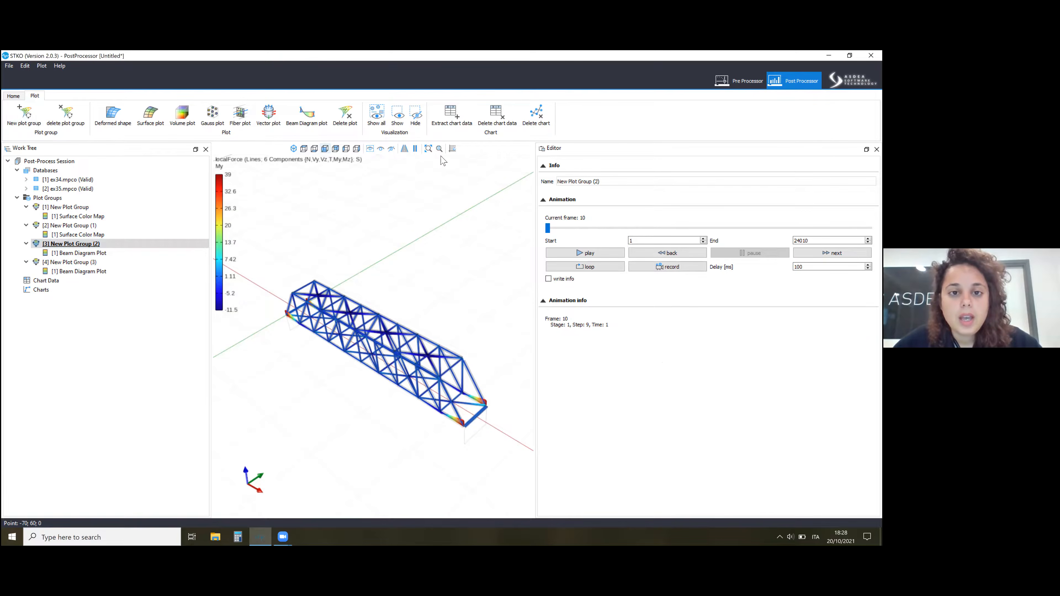
# In a front view with parallel projection, select the inclined bracings in the first half of the truss and isolate them in the My diagram.
pyautogui.click(325, 148)
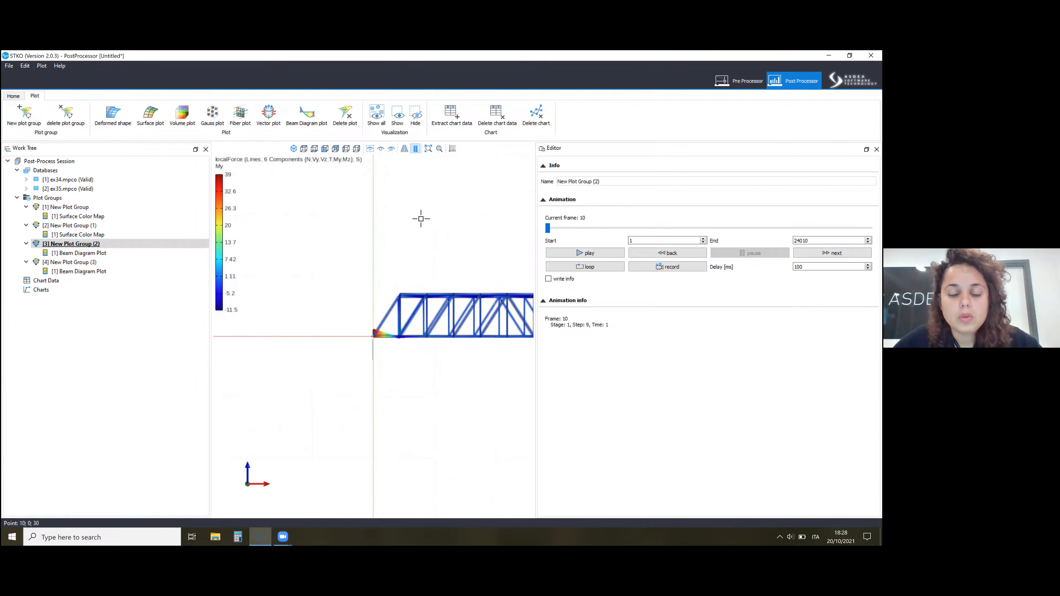
pyautogui.click(416, 148)
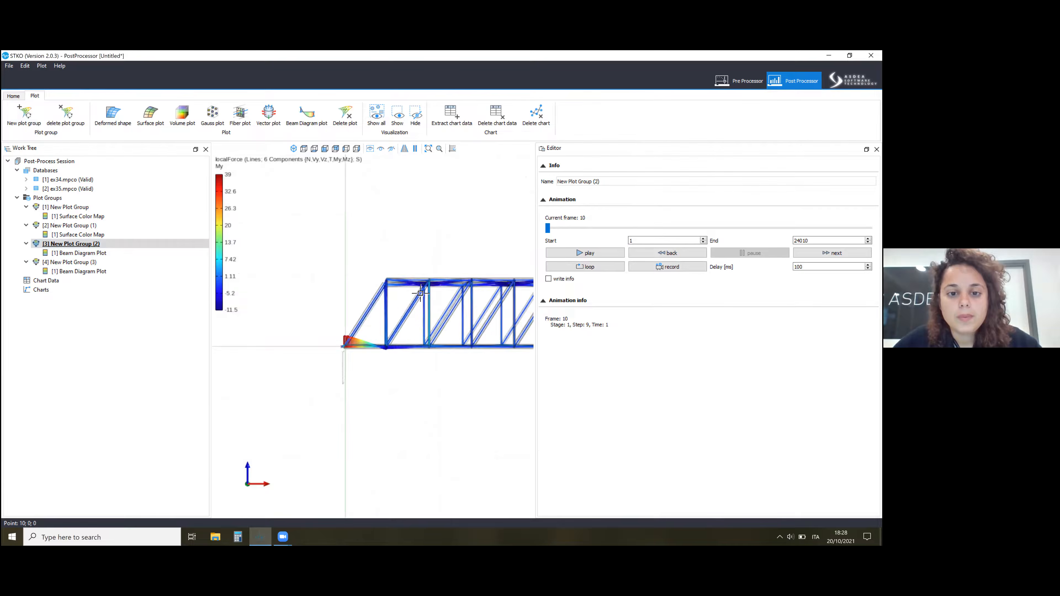
pyautogui.click(415, 149)
pyautogui.moveTo(406, 338); pyautogui.dragTo(378, 295)
pyautogui.moveTo(331, 326); pyautogui.dragTo(306, 291)
pyautogui.moveTo(465, 340); pyautogui.dragTo(452, 317)
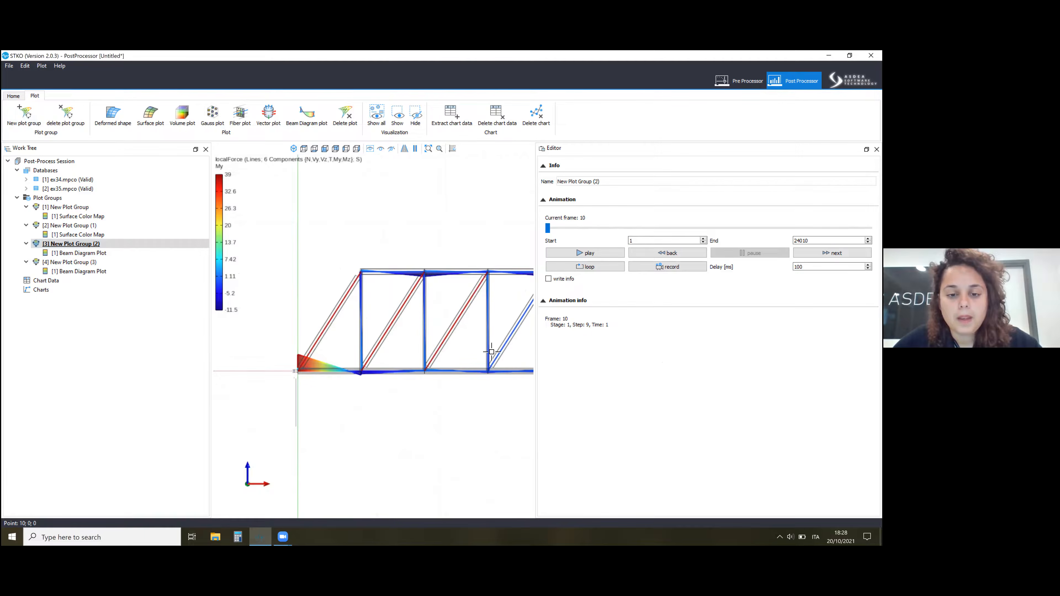
pyautogui.scroll(-1, 234, 293)
pyautogui.scroll(2, 397, 302)
pyautogui.moveTo(511, 349); pyautogui.dragTo(491, 315)
pyautogui.scroll(-4, 310, 311)
pyautogui.scroll(1, 424, 310)
pyautogui.moveTo(425, 330); pyautogui.dragTo(414, 307)
pyautogui.scroll(-3, 403, 329)
pyautogui.scroll(5, 336, 319)
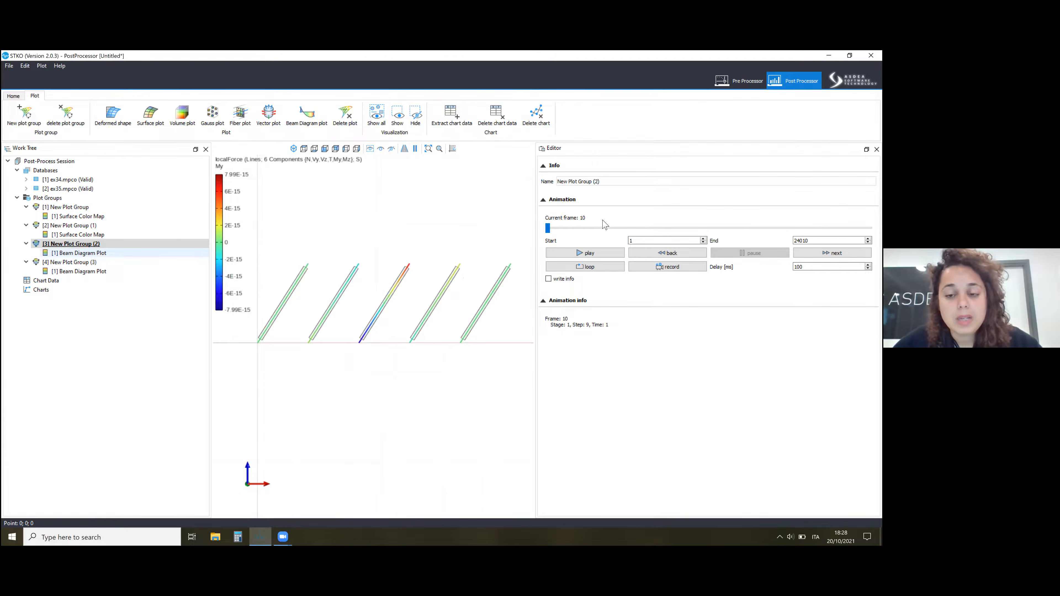
# Check the My diagram's source database, keep ex35.mpco, and widen the 3D view to examine the bracing moments.
pyautogui.click(79, 253)
pyautogui.click(604, 216)
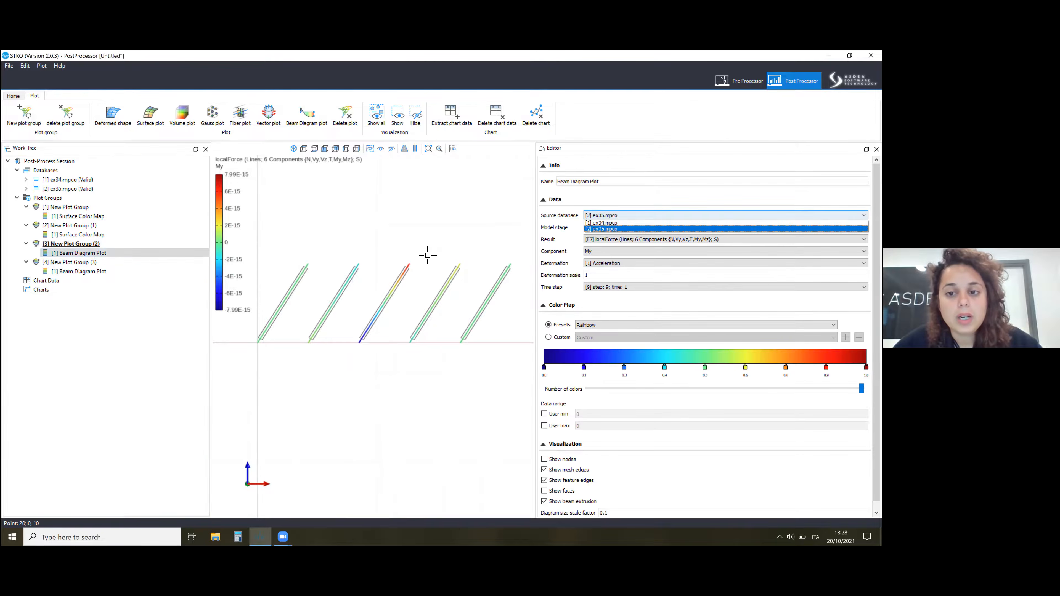
pyautogui.click(538, 198)
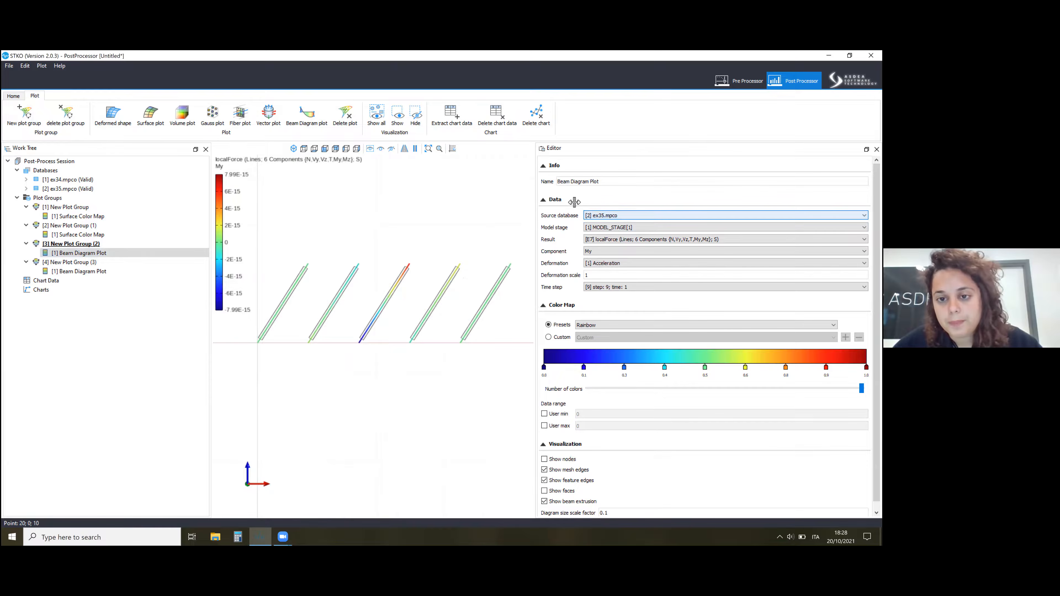
pyautogui.moveTo(537, 198); pyautogui.dragTo(721, 206)
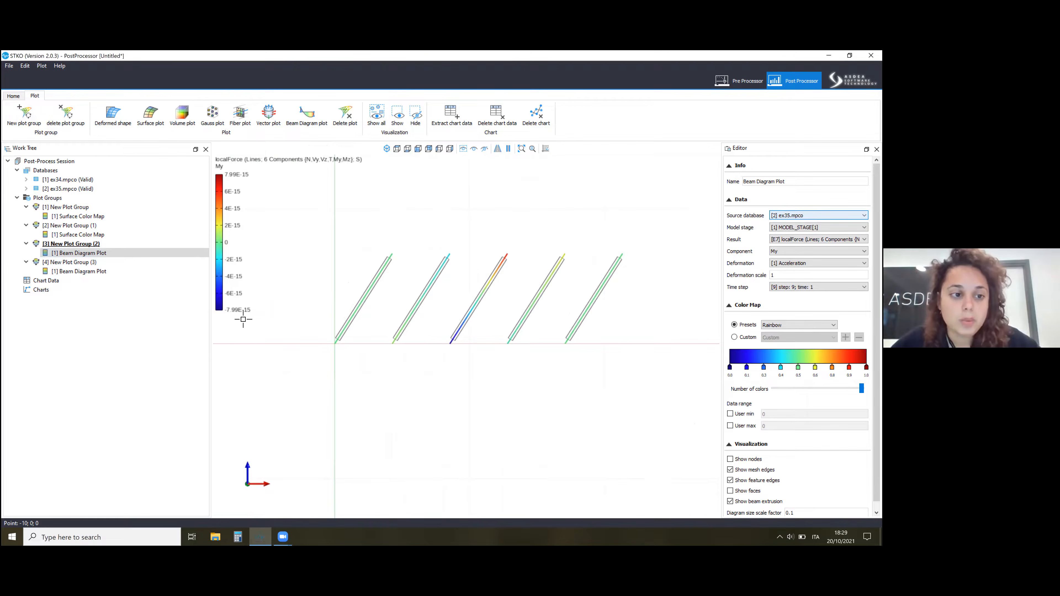
# Move the animation of New Plot Group (3) to stage 1, step 9, time 1.
pyautogui.click(115, 263)
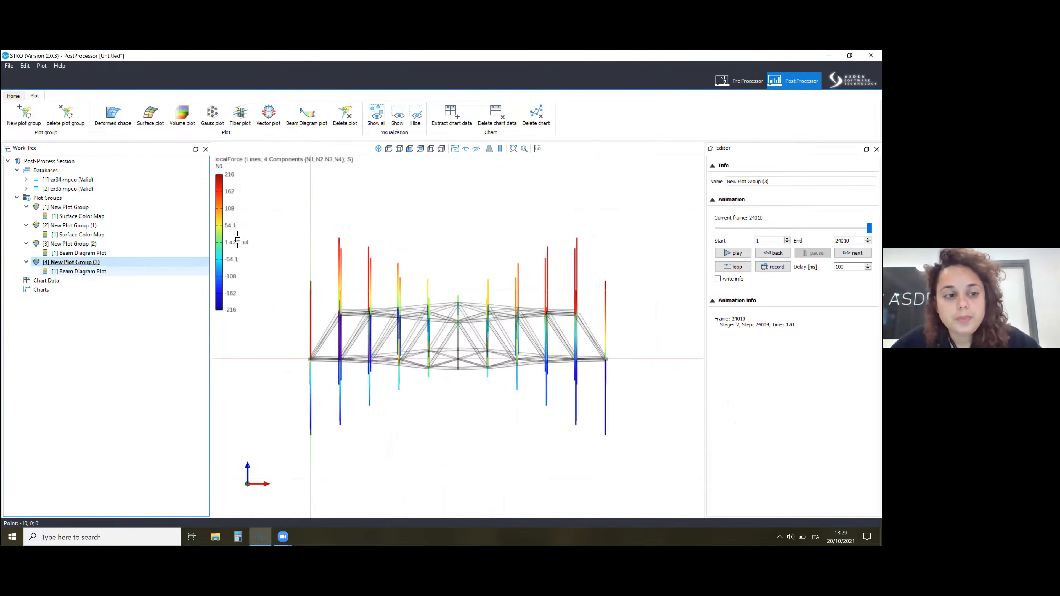
pyautogui.click(78, 272)
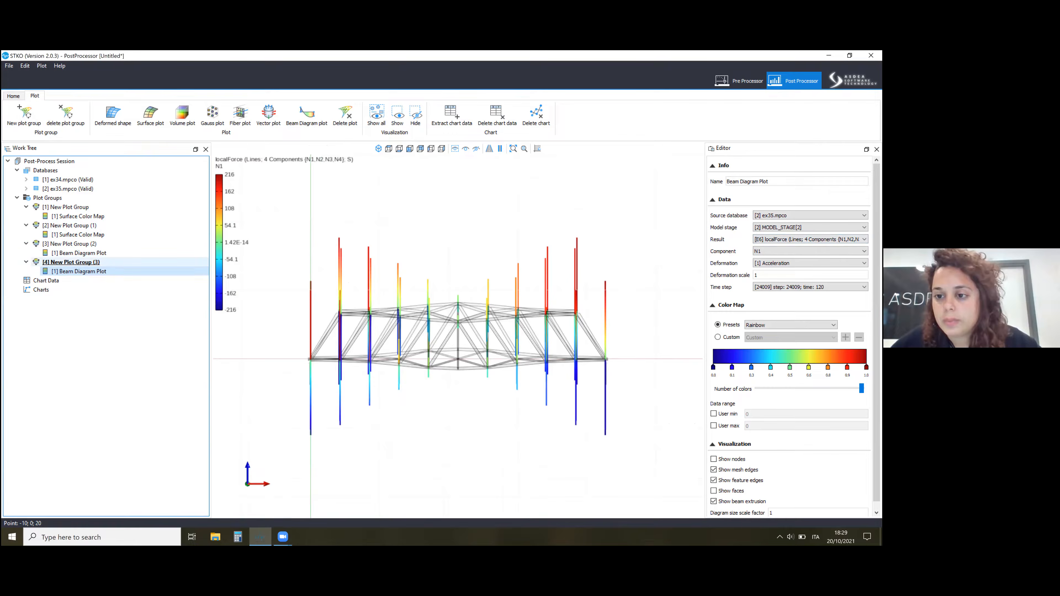
pyautogui.click(79, 262)
pyautogui.moveTo(869, 228); pyautogui.dragTo(715, 228)
pyautogui.click(773, 253)
pyautogui.click(853, 253)
pyautogui.click(853, 254)
pyautogui.click(853, 253)
pyautogui.click(853, 254)
pyautogui.click(853, 253)
pyautogui.click(853, 253)
pyautogui.click(852, 253)
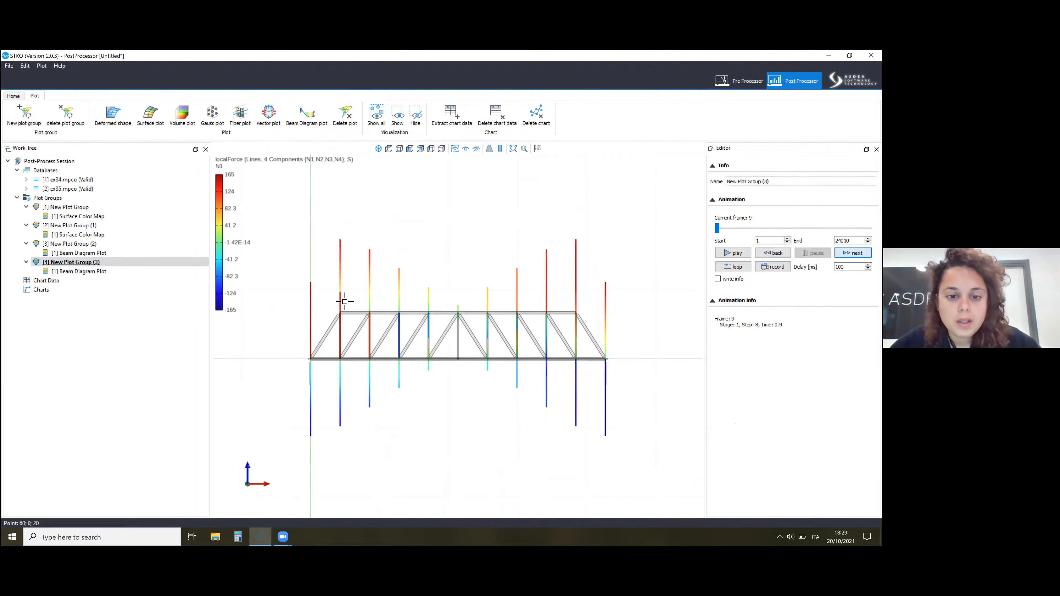
# Select the inclined bracings in the first half of the truss and isolate them in New Plot Group (3)'s beam diagram.
pyautogui.moveTo(387, 336); pyautogui.dragTo(443, 326)
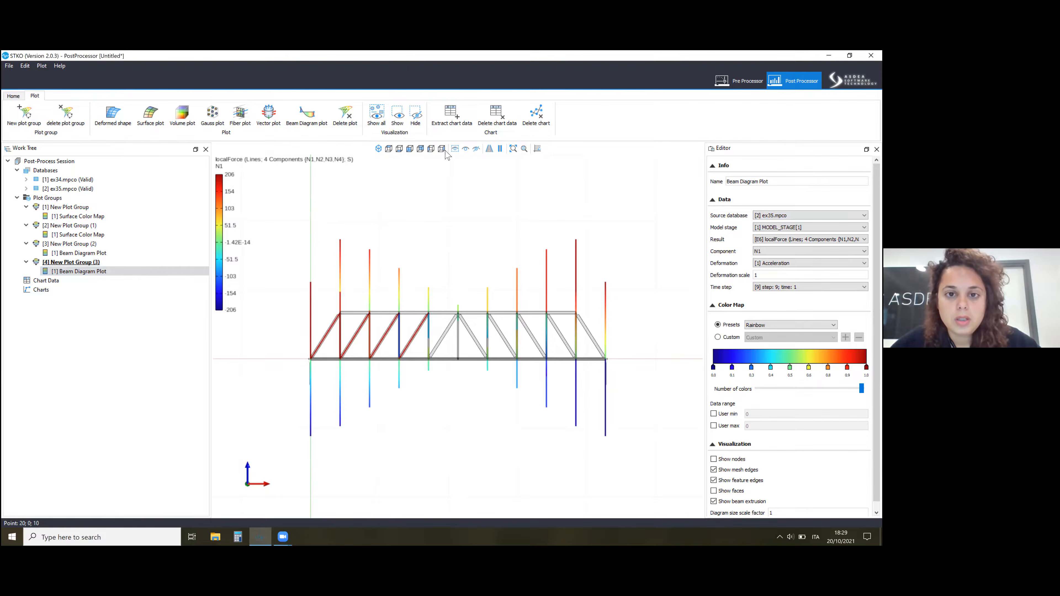
pyautogui.click(465, 149)
pyautogui.scroll(4, 343, 334)
# Set New Plot Group (3)'s beam diagram to the six-component localForce result, component My, with ex34.mpco as source database.
pyautogui.click(821, 239)
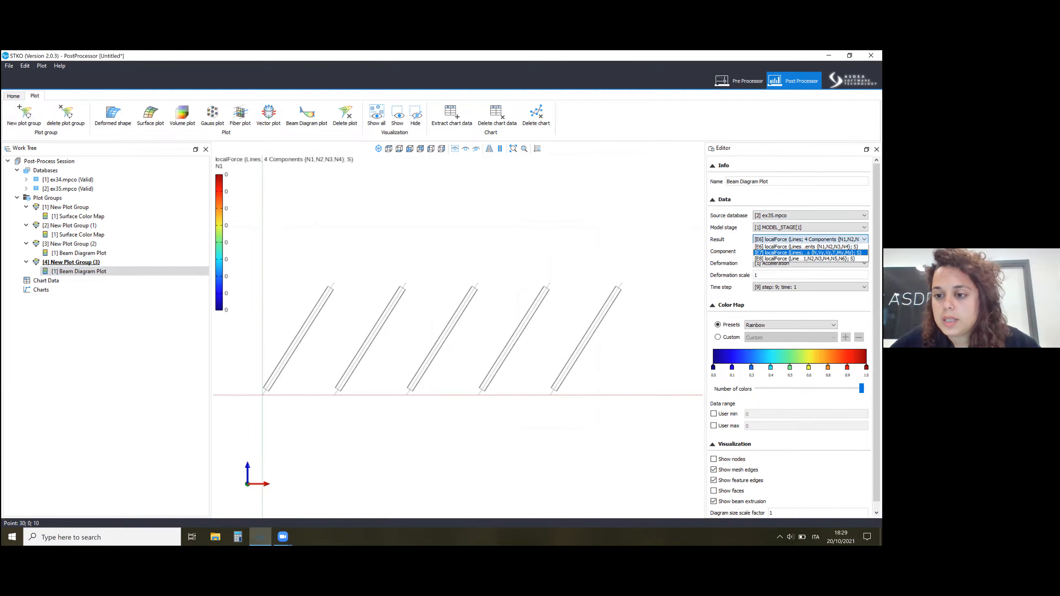
pyautogui.click(807, 253)
pyautogui.click(810, 251)
pyautogui.press('Down')
pyautogui.press('Down')
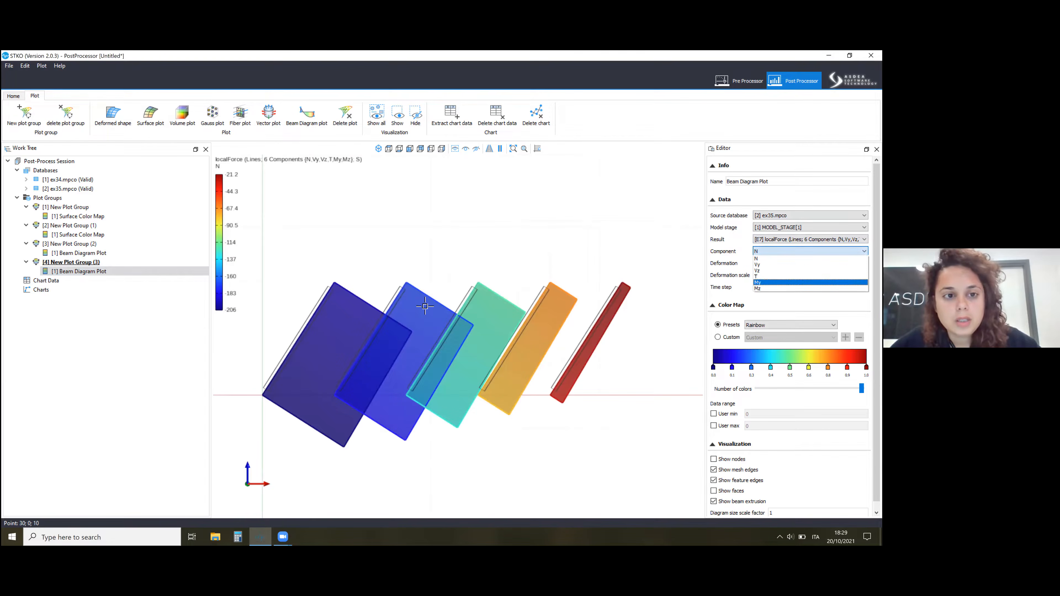
pyautogui.press('Return')
pyautogui.scroll(3, 395, 331)
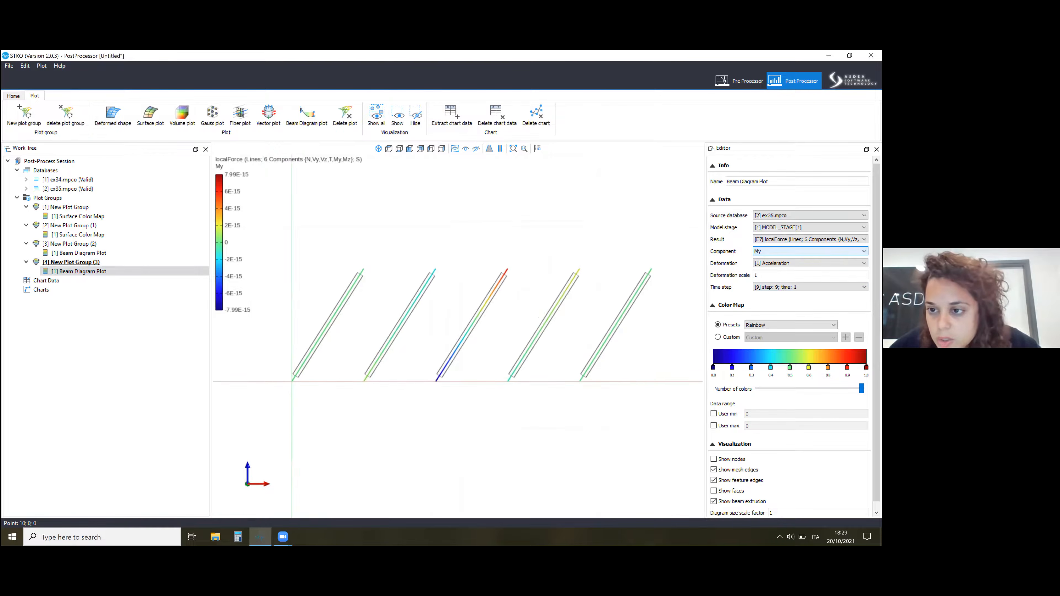
pyautogui.click(810, 216)
pyautogui.click(809, 224)
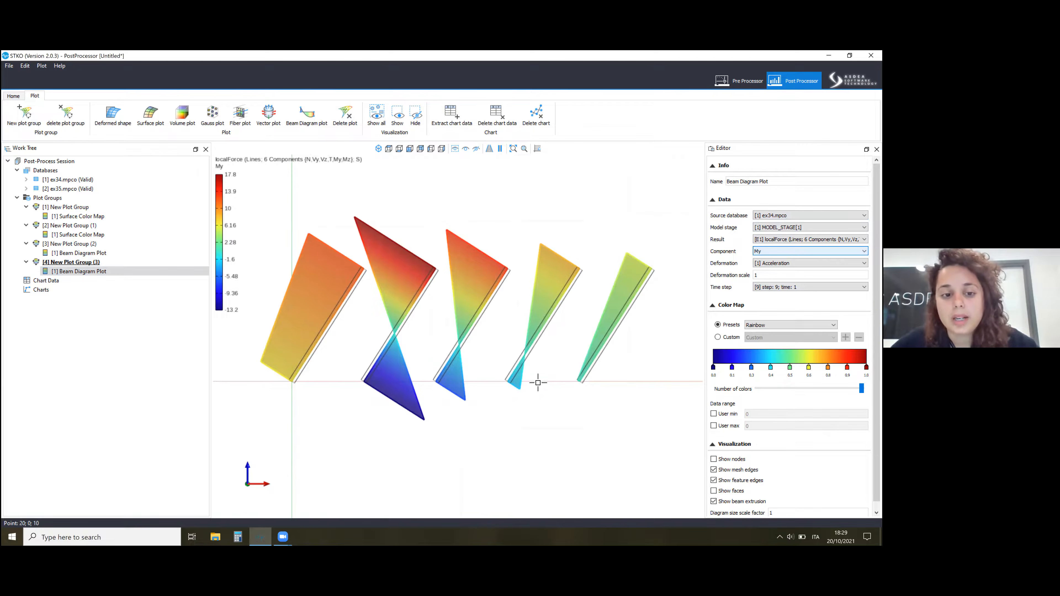
# Show all members again in New Plot Groups (3) and (2) and compare their My diagrams over the whole truss.
pyautogui.click(82, 244)
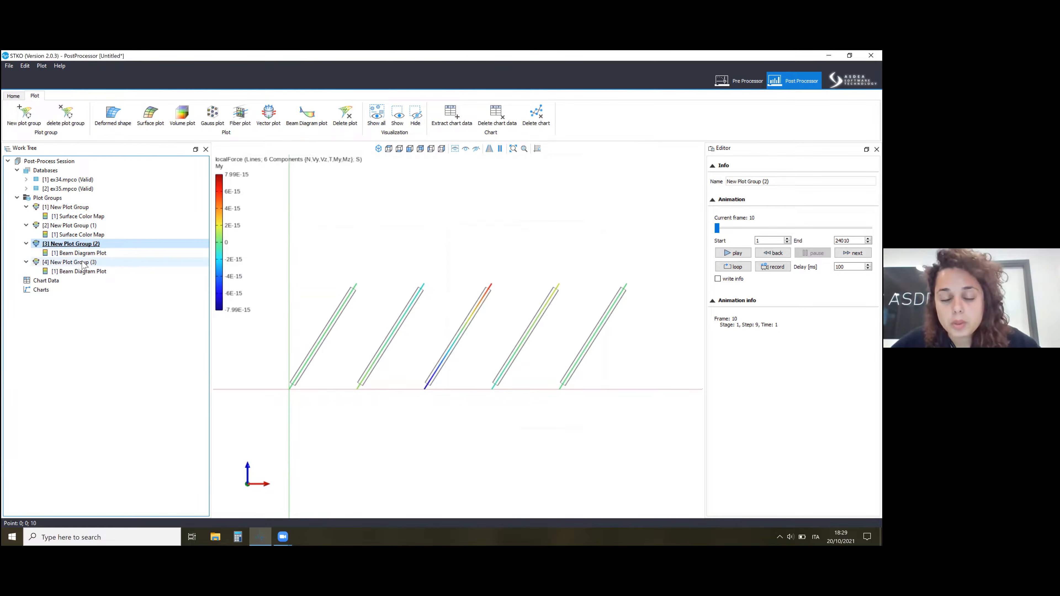
pyautogui.click(94, 261)
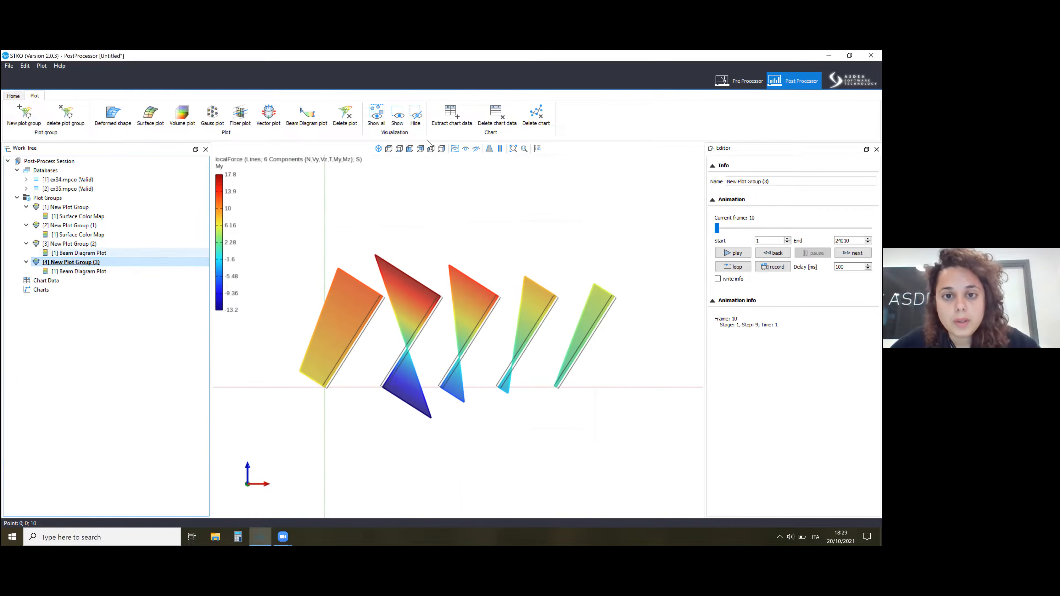
pyautogui.click(455, 149)
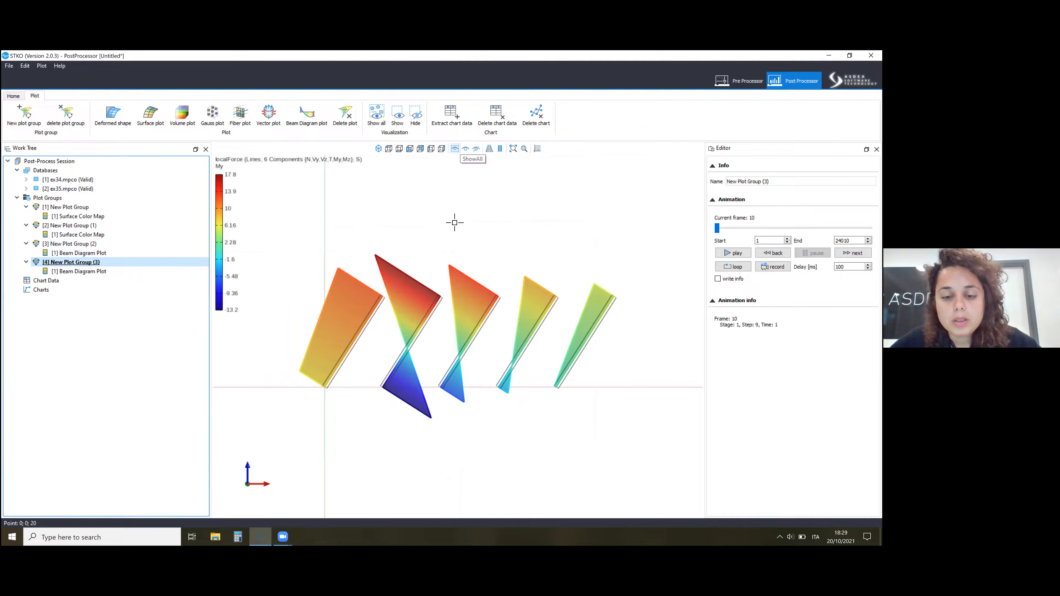
pyautogui.scroll(4, 623, 310)
pyautogui.scroll(-3, 484, 306)
pyautogui.click(81, 245)
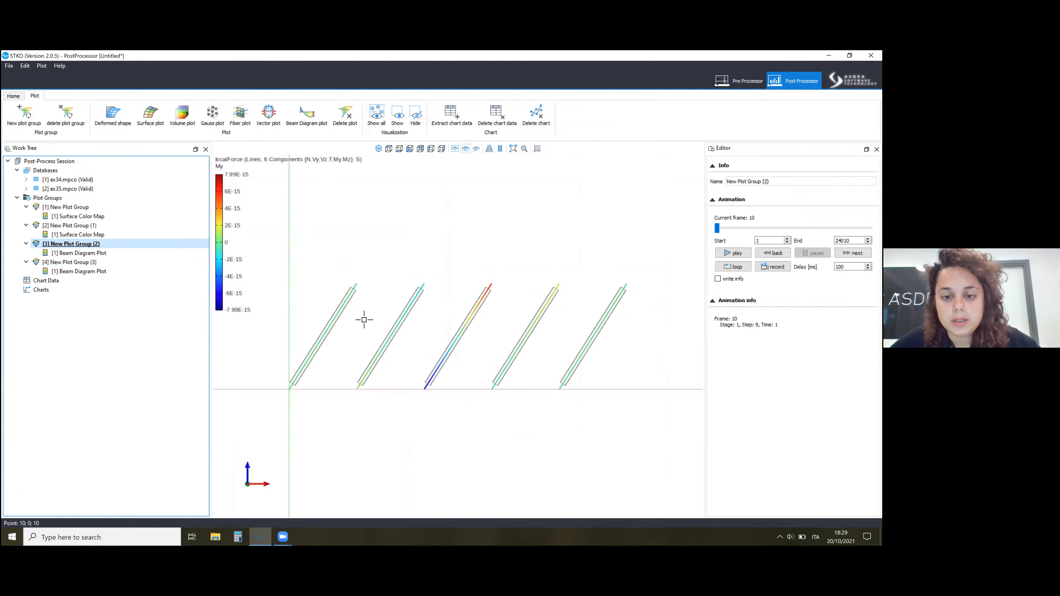
pyautogui.scroll(-4, 440, 301)
pyautogui.scroll(2, 397, 316)
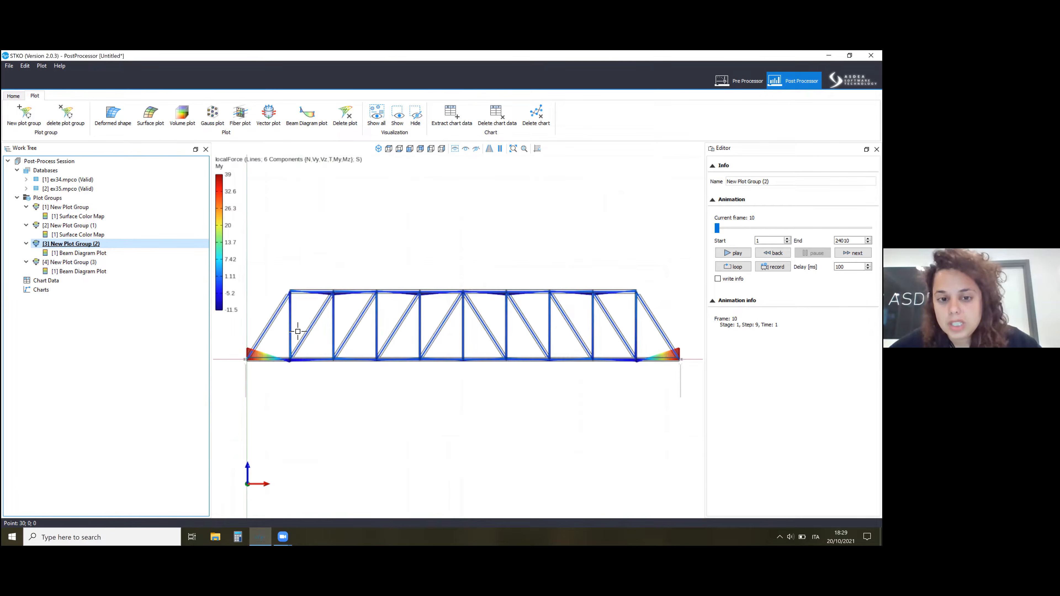
pyautogui.click(110, 262)
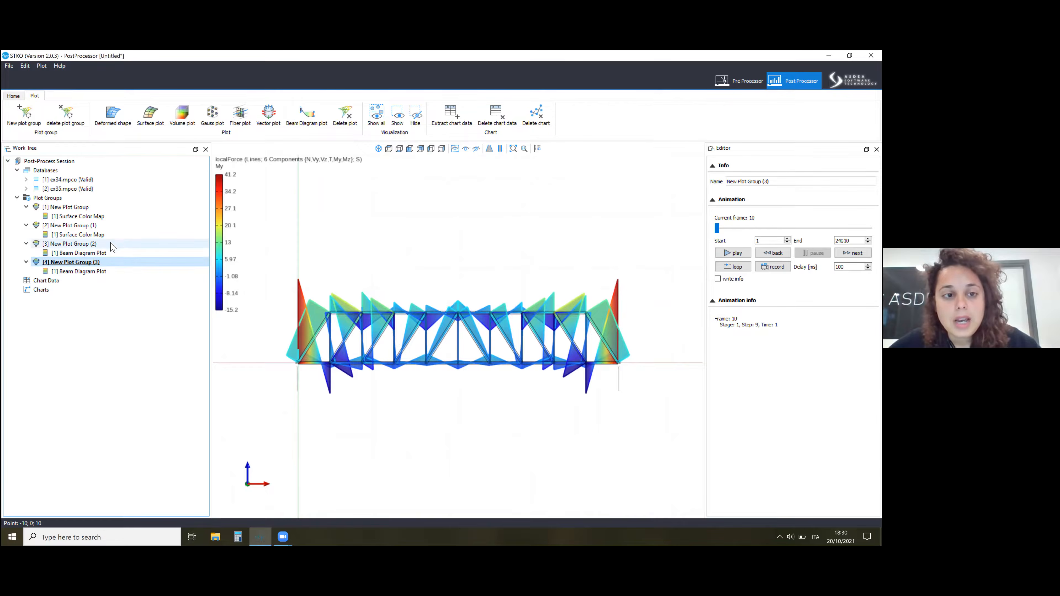
pyautogui.click(109, 244)
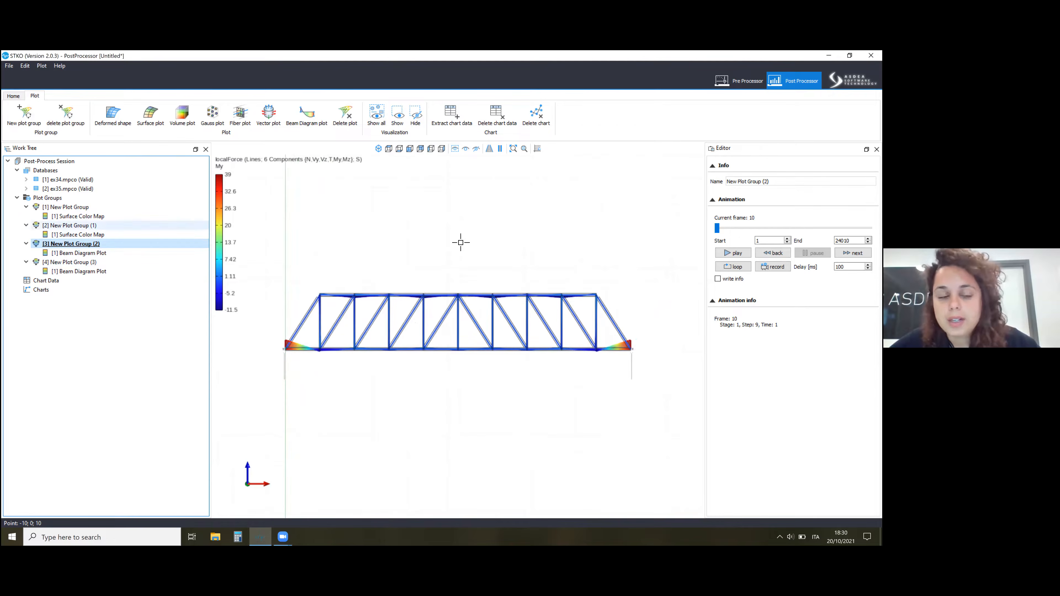
# Set the ex34 surface color map in New Plot Group to MODEL_STAGE[1] and step 9, time 1.
pyautogui.click(134, 207)
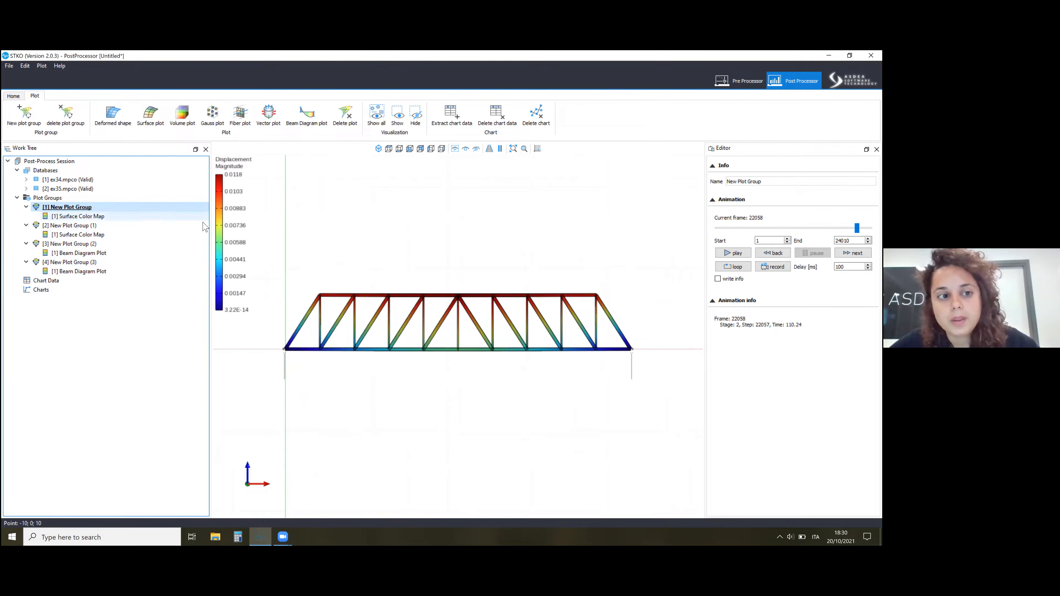
pyautogui.click(126, 216)
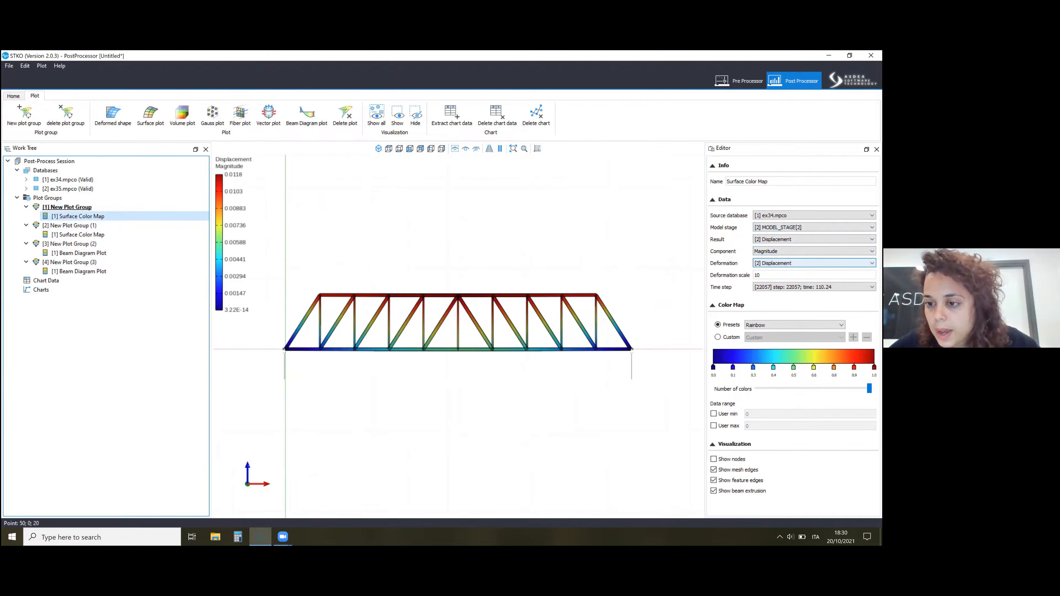
pyautogui.click(814, 287)
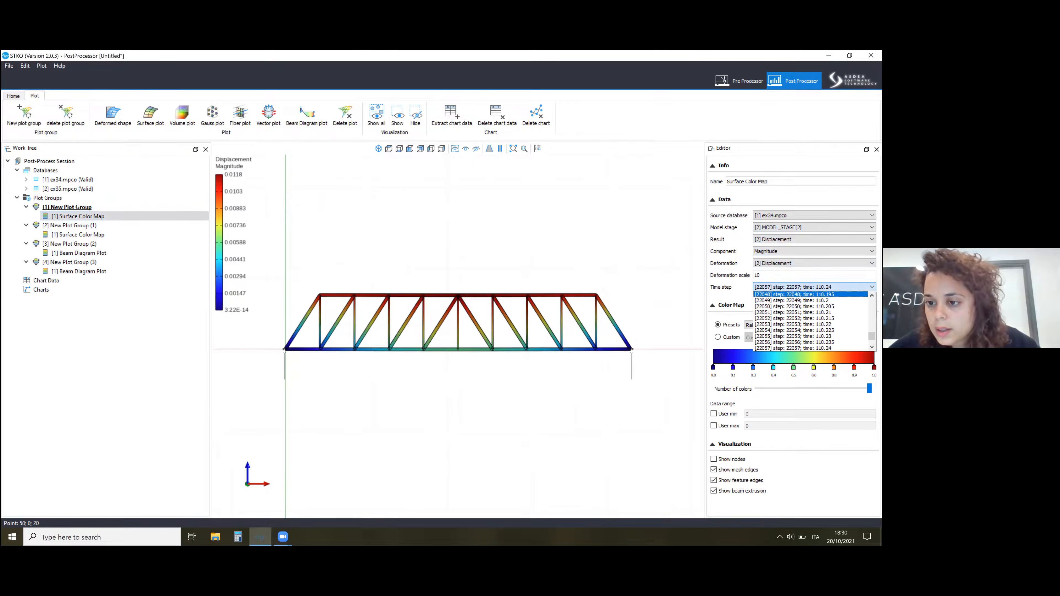
pyautogui.click(814, 227)
pyautogui.click(814, 227)
pyautogui.click(814, 234)
pyautogui.click(814, 287)
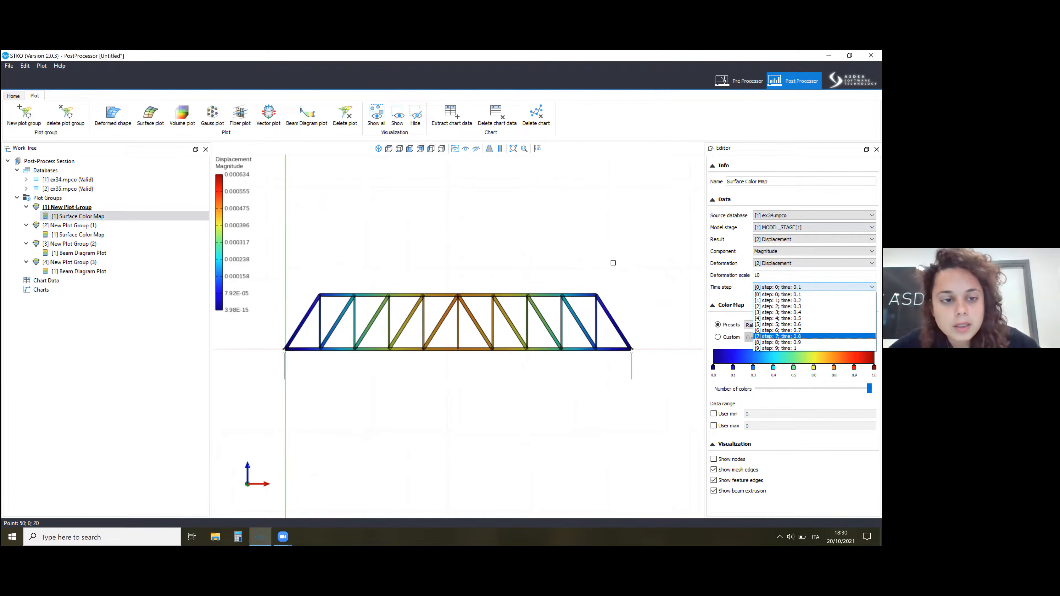
pyautogui.click(814, 348)
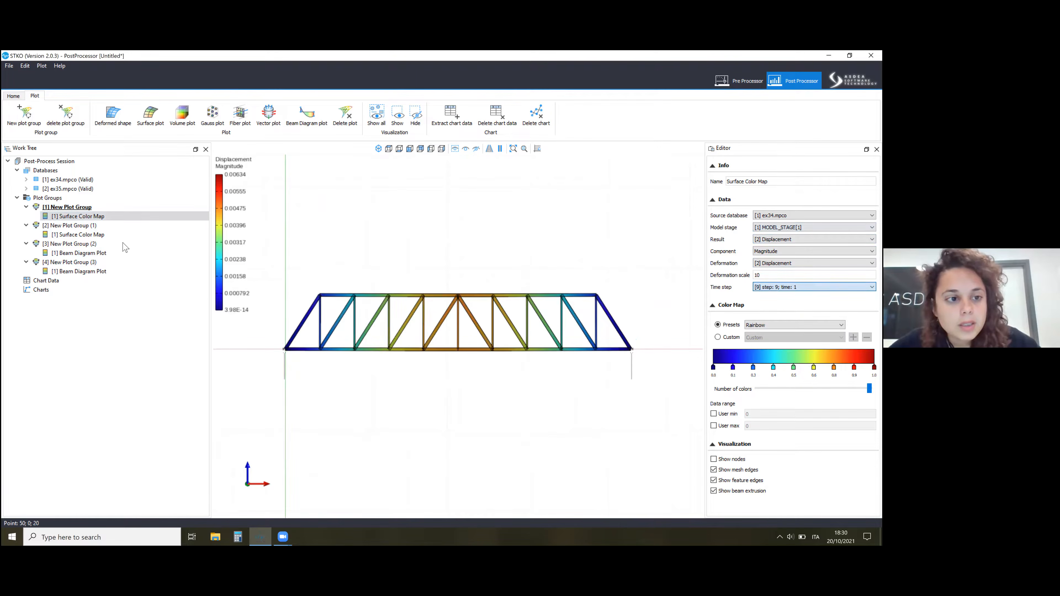
# Set the ex35 surface color map in New Plot Group (1) to MODEL_STAGE[1] and step 9, time 1.
pyautogui.click(102, 229)
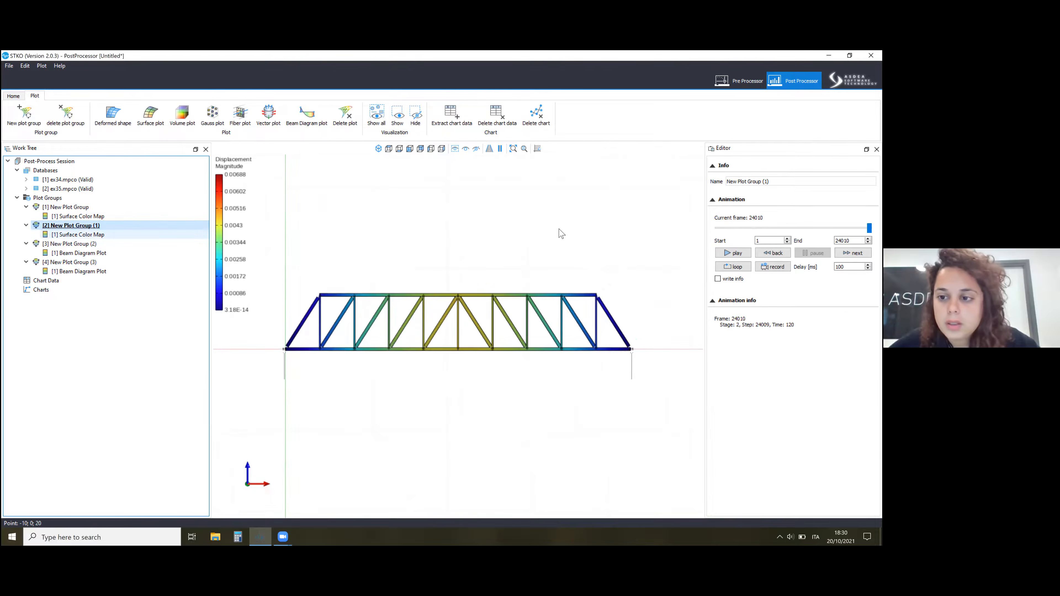
pyautogui.click(97, 235)
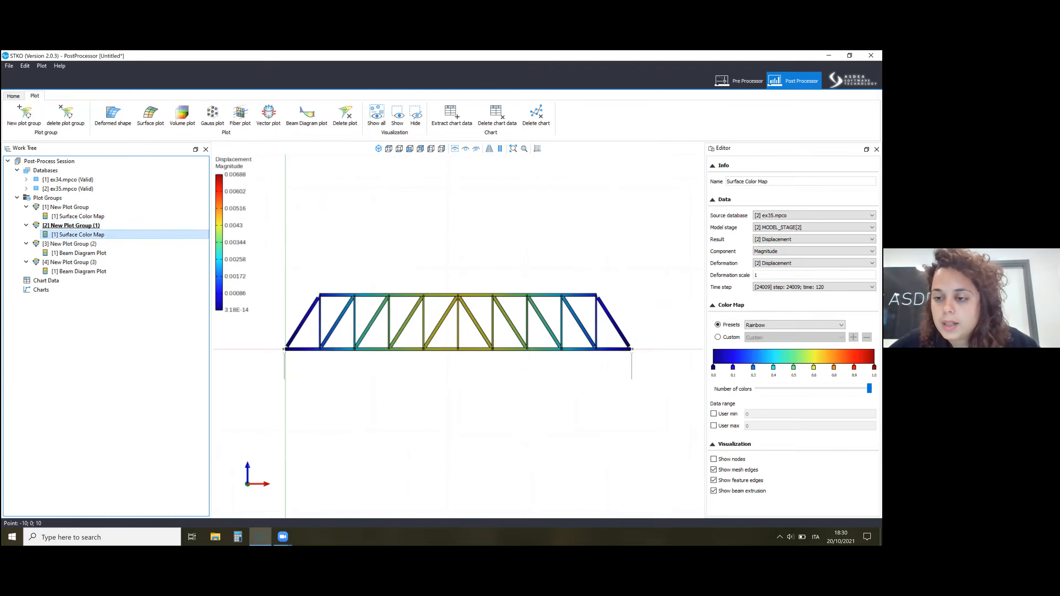
pyautogui.click(805, 228)
pyautogui.click(804, 234)
pyautogui.click(814, 287)
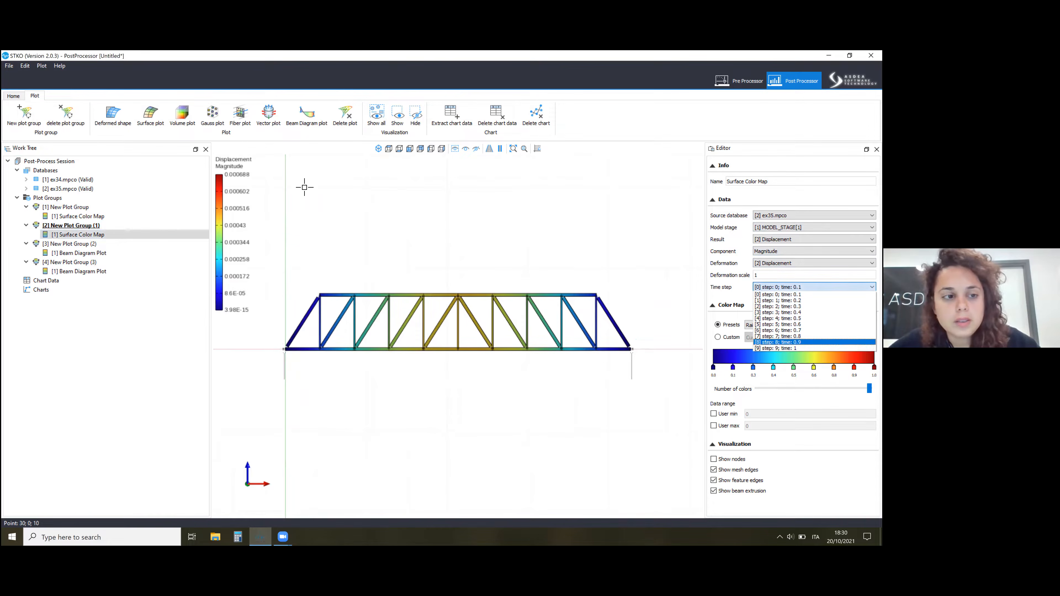
# Compare the displacement plots of the first two plot groups, and examine the My diagrams of New Plot Groups (2) and (3).
pyautogui.click(76, 212)
pyautogui.click(69, 208)
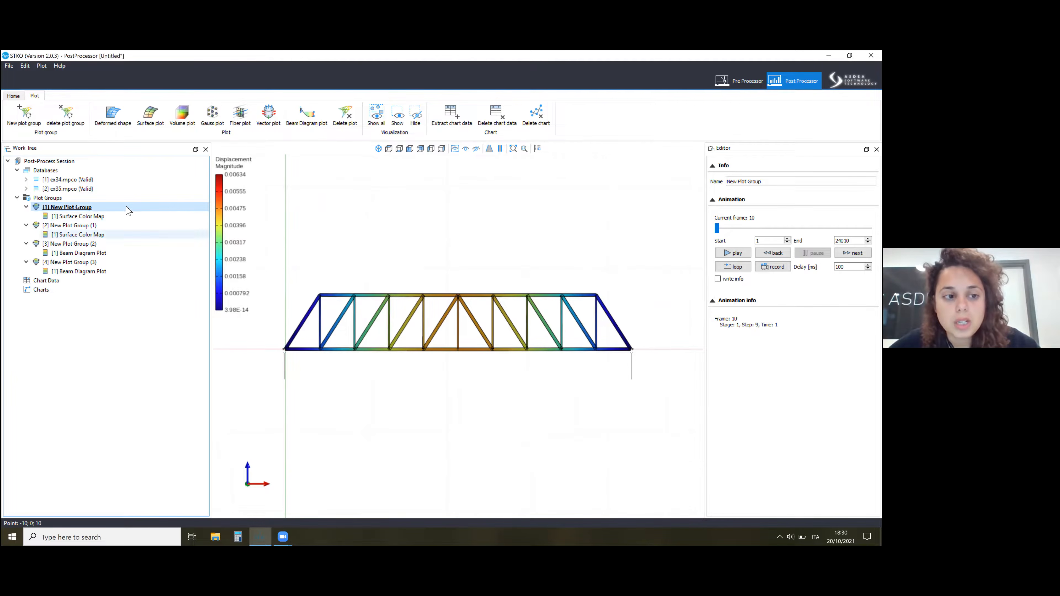
pyautogui.click(94, 226)
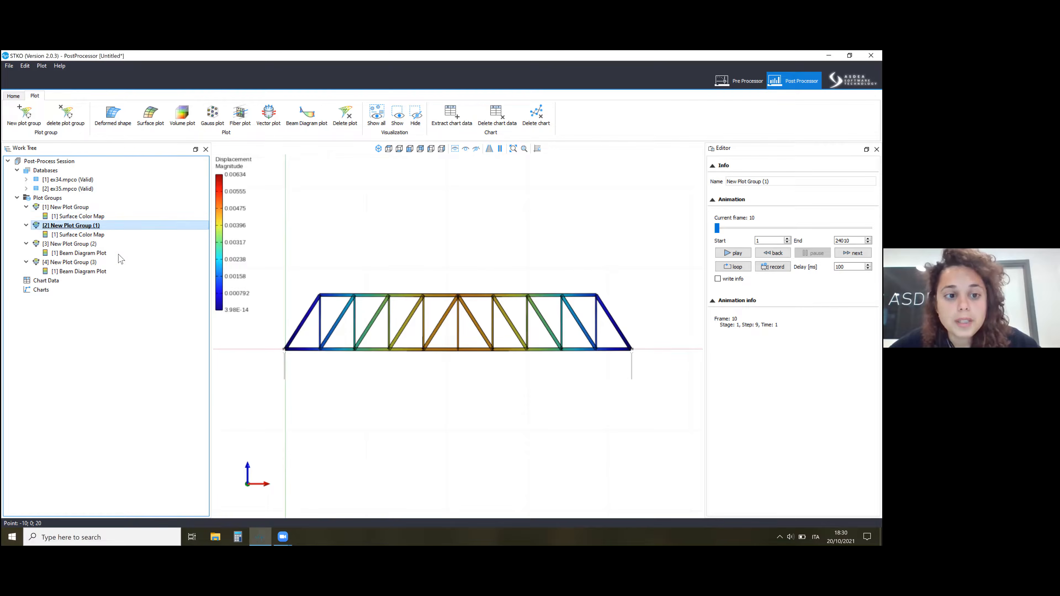
pyautogui.click(97, 244)
pyautogui.click(76, 262)
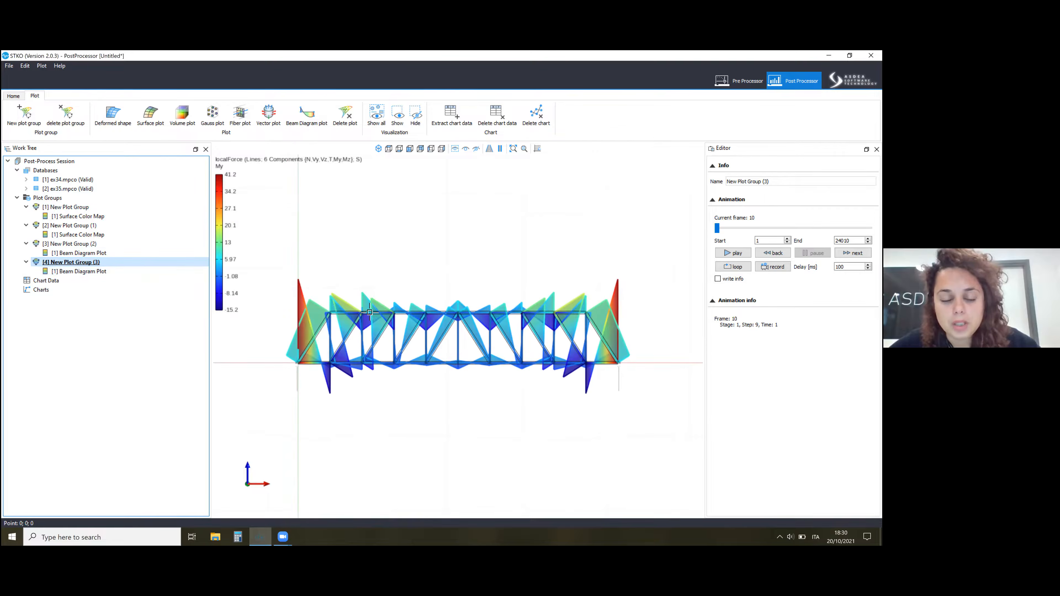
pyautogui.scroll(4, 367, 317)
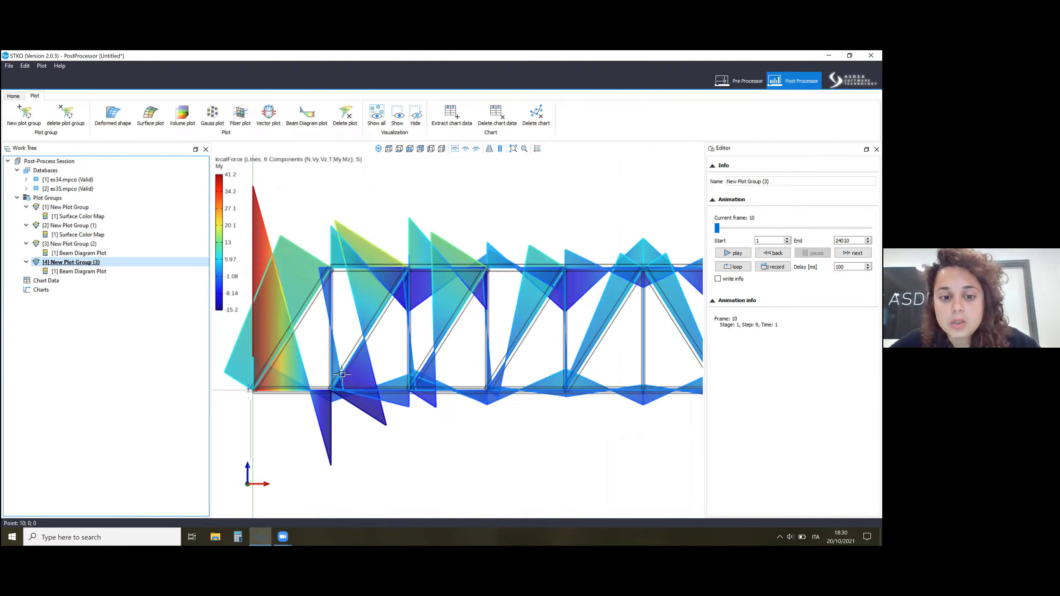
pyautogui.scroll(-1, 334, 363)
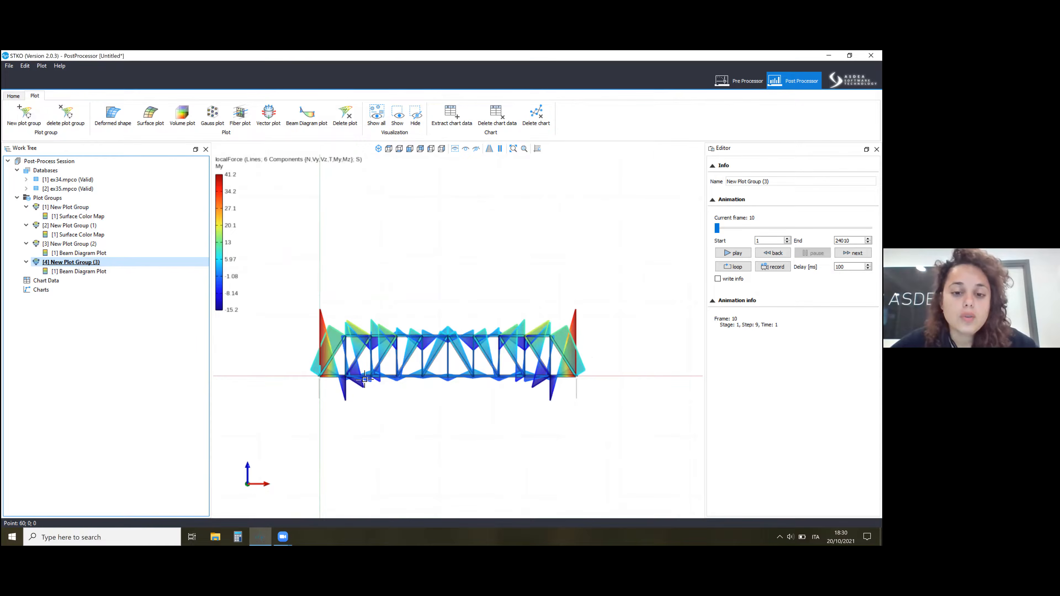
# Return to the Pre Processor, locate the bracings physical and element properties, and save the ex35 document.
pyautogui.click(740, 80)
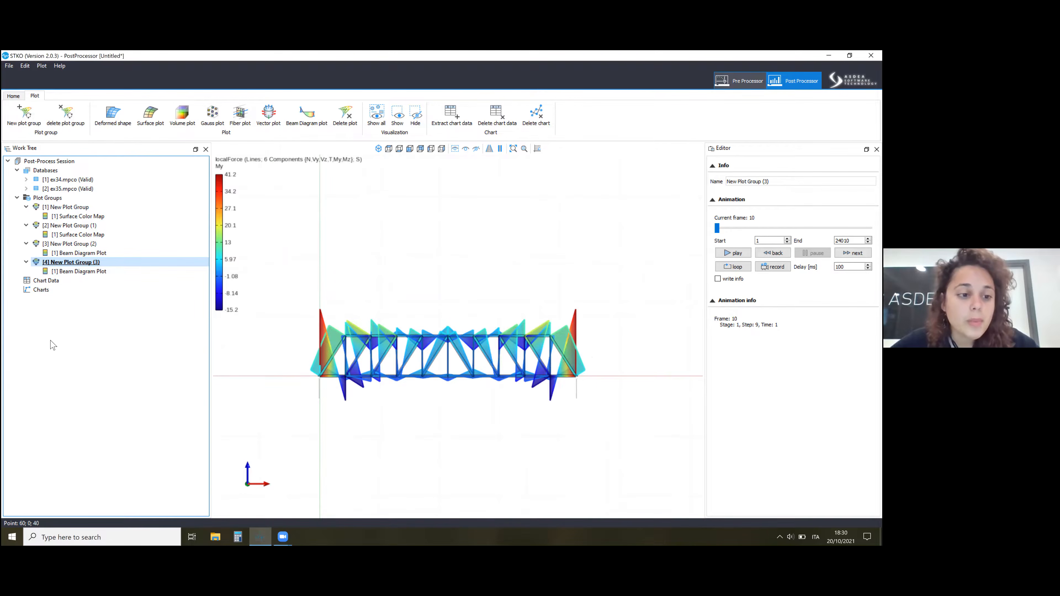
pyautogui.click(125, 314)
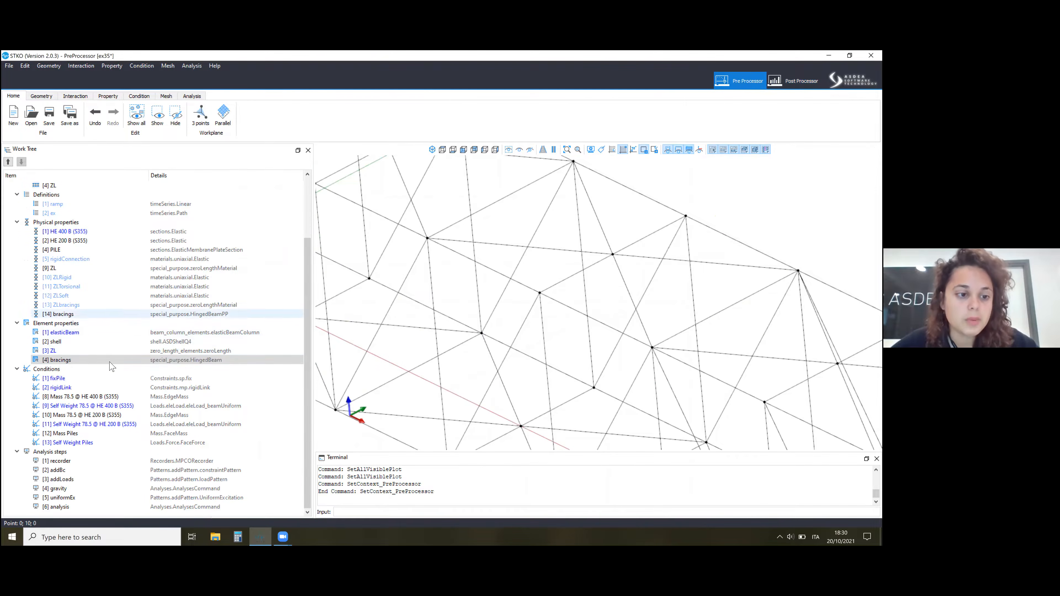
pyautogui.click(67, 360)
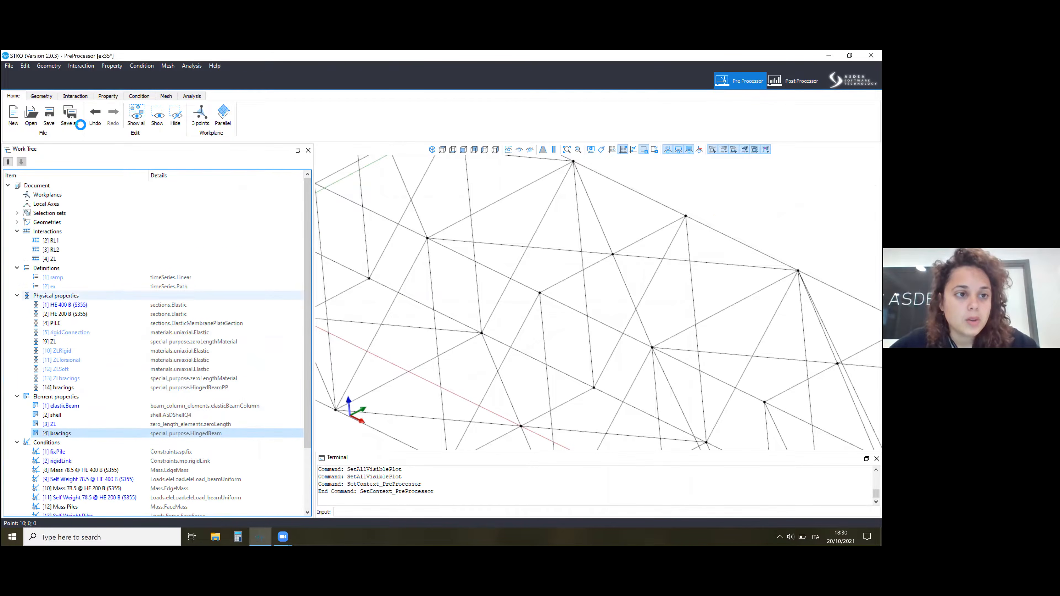
pyautogui.click(651, 145)
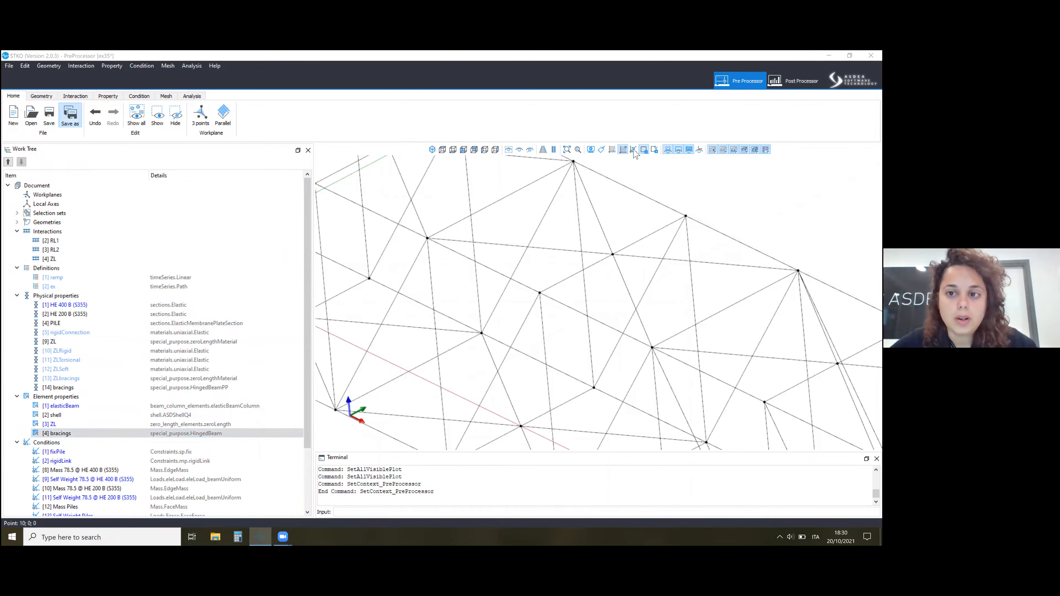
pyautogui.click(49, 115)
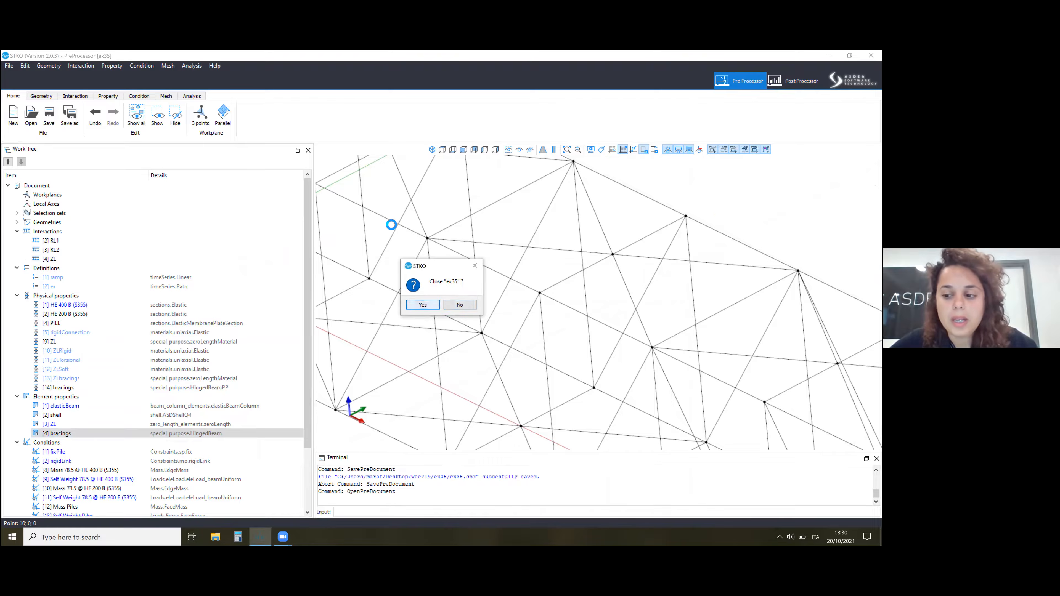
# Close ex35 and open the ex37 document from the Week19 folder.
pyautogui.press('Return')
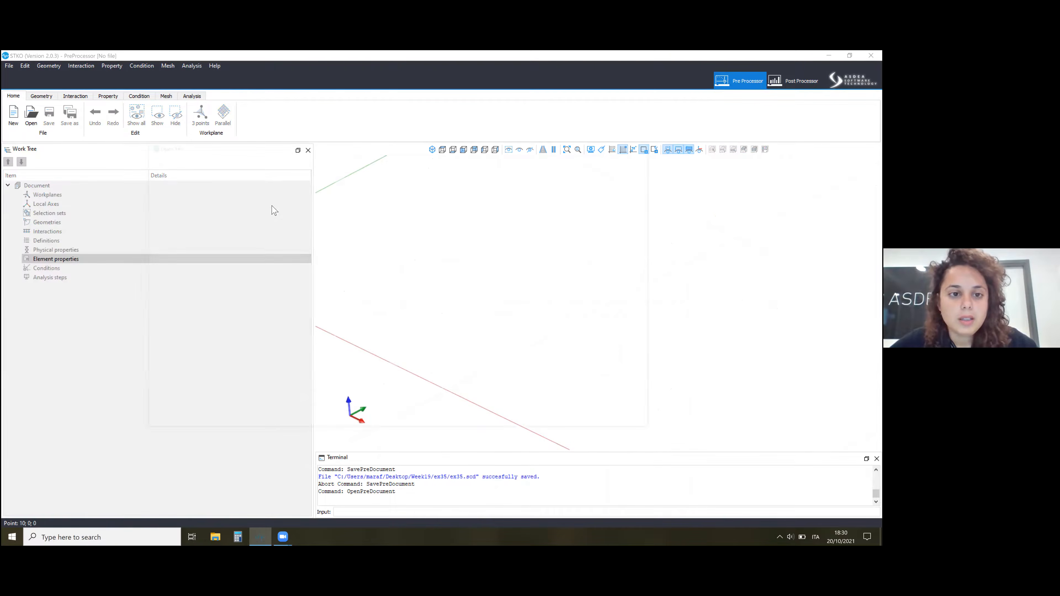
pyautogui.click(278, 163)
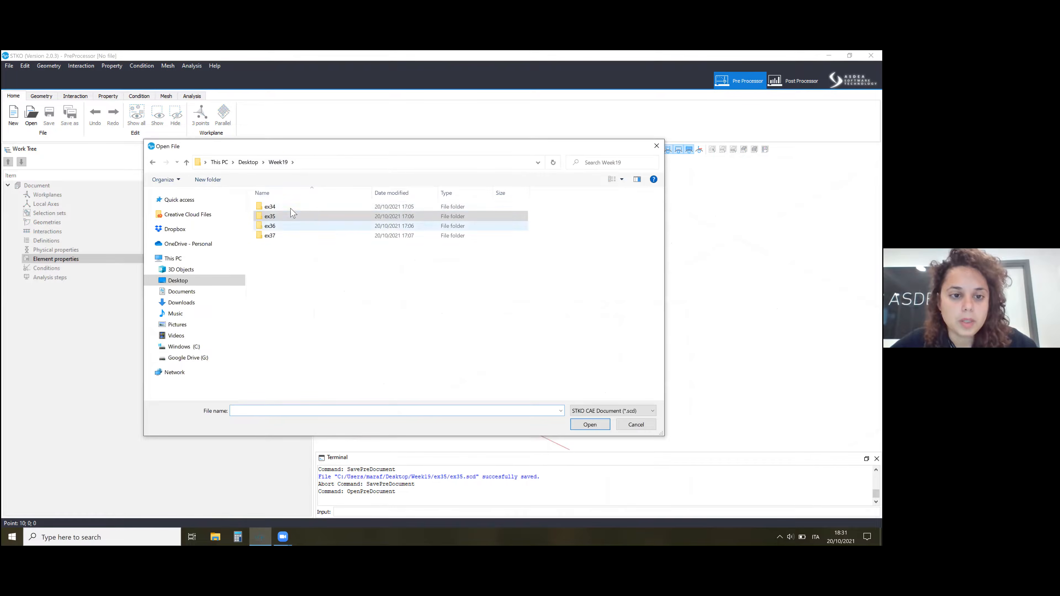
pyautogui.doubleClick(381, 228)
pyautogui.doubleClick(437, 207)
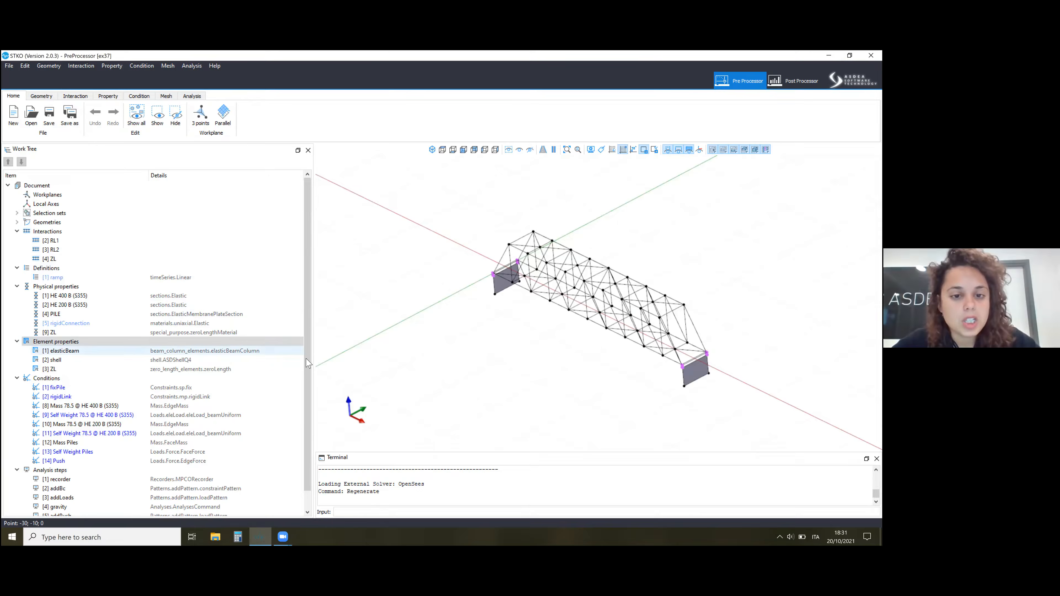
# Open the elasticBeam element property for editing and check its transfType geometric transformation setting.
pyautogui.rightClick(125, 352)
pyautogui.press('Return')
pyautogui.click(407, 243)
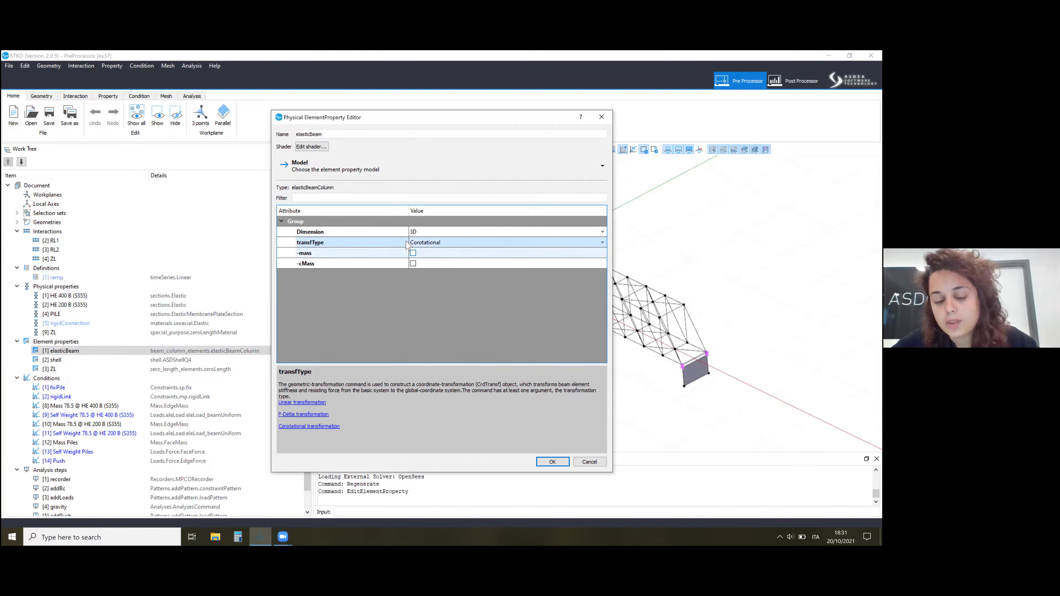
pyautogui.click(443, 243)
pyautogui.click(388, 236)
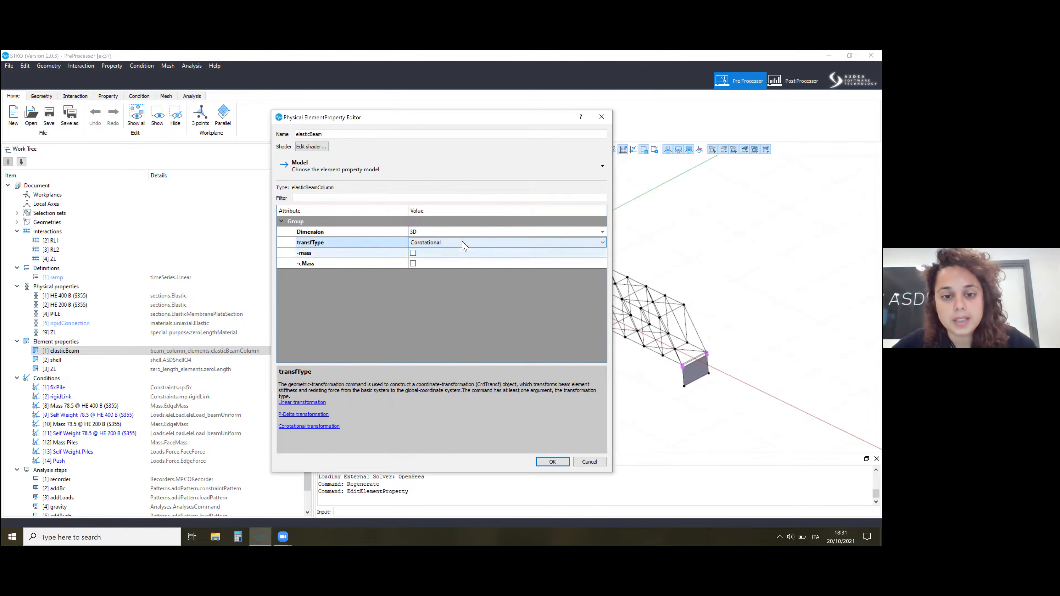
# Look through the transfType options of the elasticBeam property, keep Corotational and accept the property.
pyautogui.click(482, 244)
pyautogui.click(472, 318)
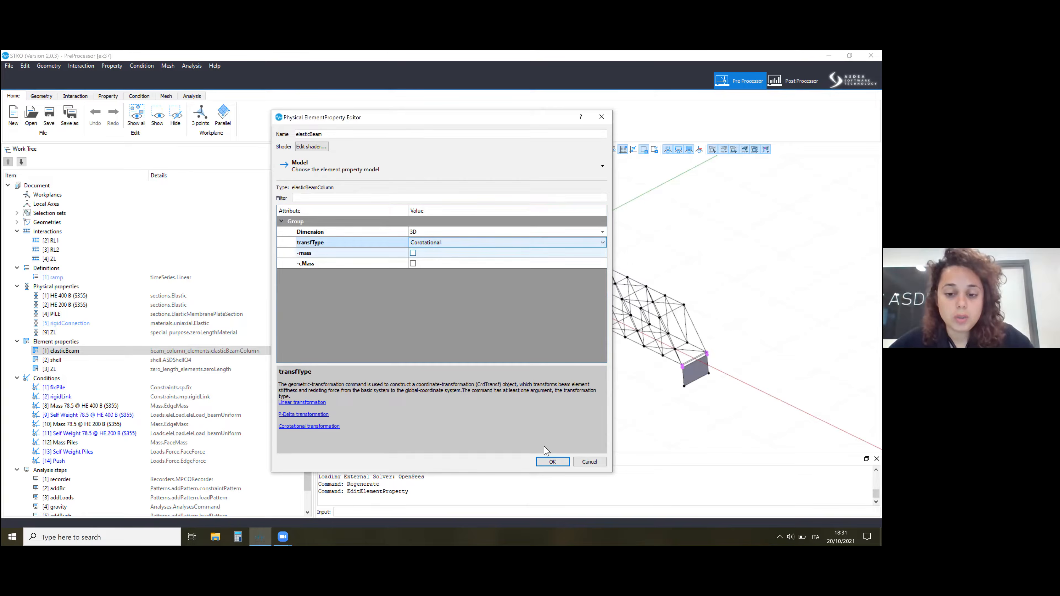
pyautogui.click(545, 462)
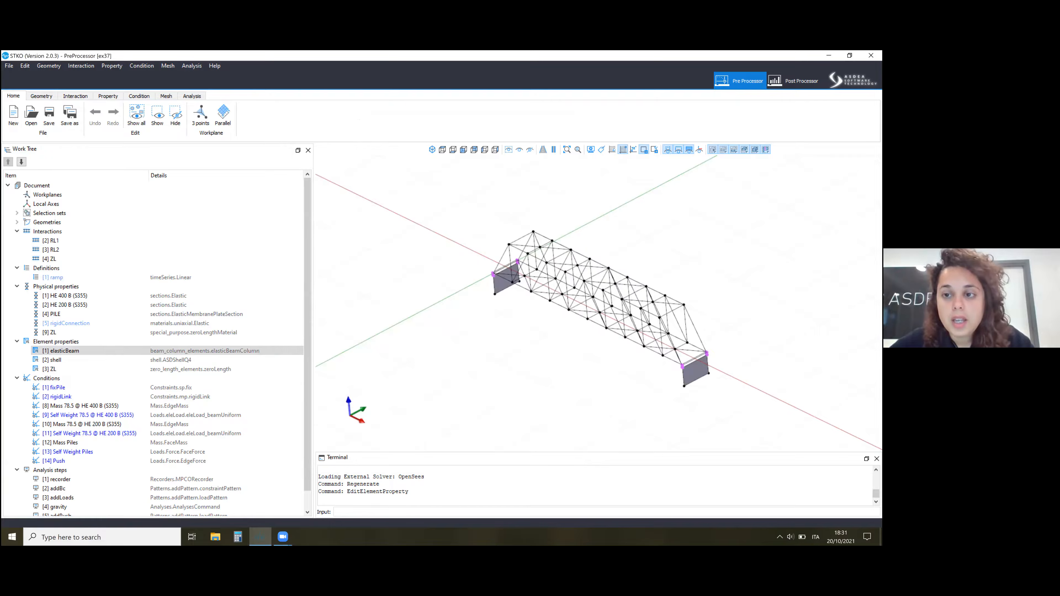
# Open the Push edge force condition, check its mode, orientation, force vector and loaded edge, and close it.
pyautogui.scroll(-1, 89, 438)
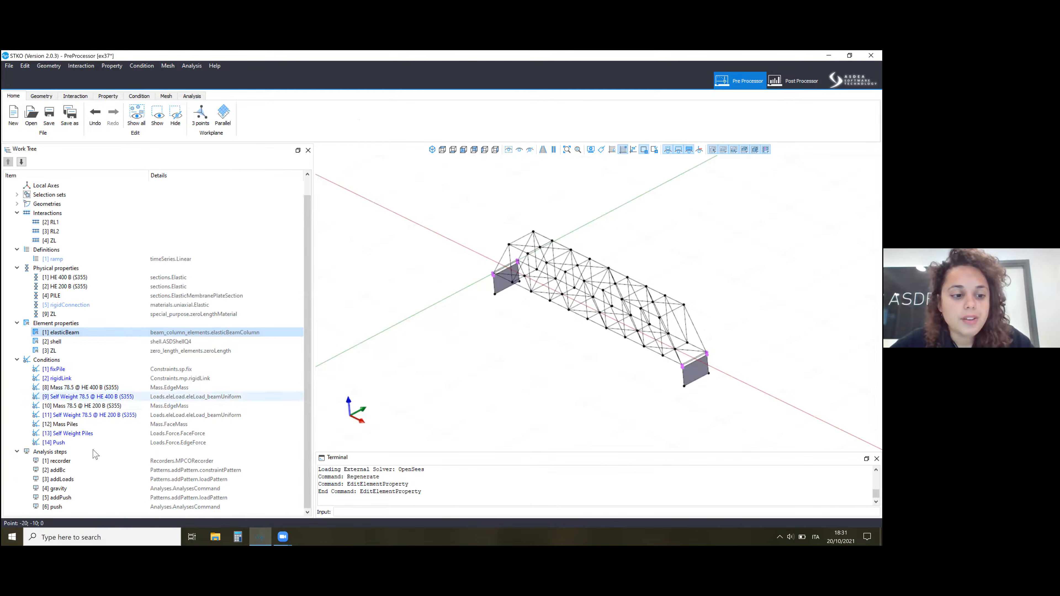
pyautogui.rightClick(86, 443)
pyautogui.moveTo(466, 148); pyautogui.dragTo(385, 167)
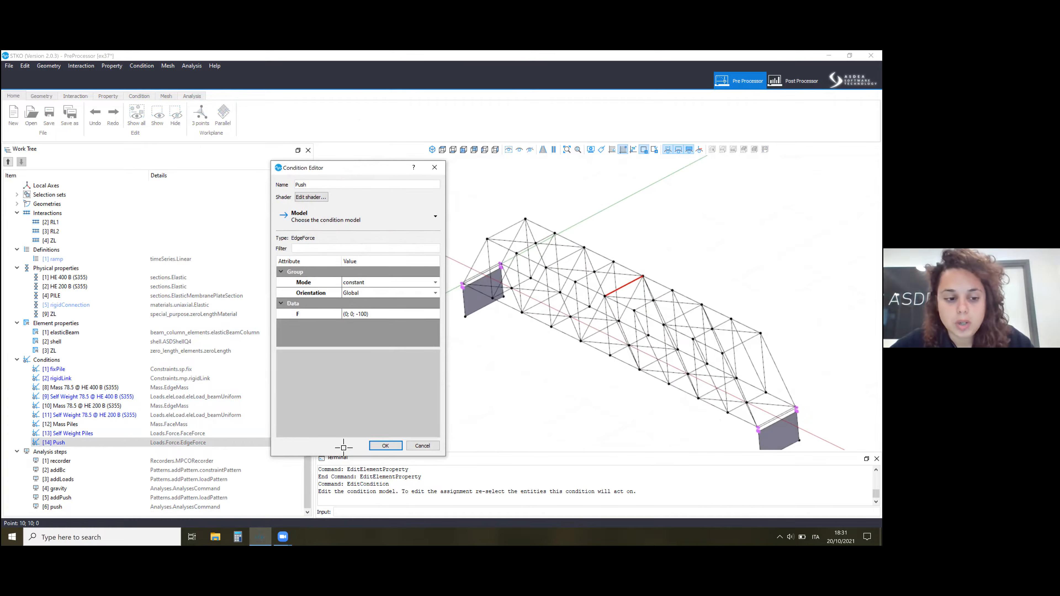
pyautogui.press('Return')
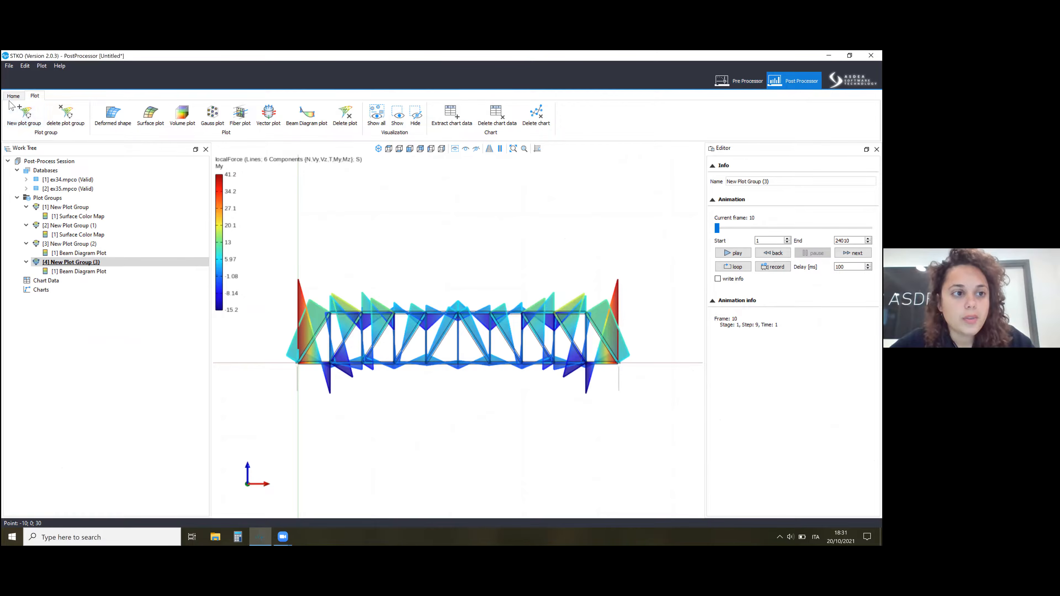
# Switch to the Post Processor and start a new session, discarding the changes to the untitled one.
pyautogui.click(13, 96)
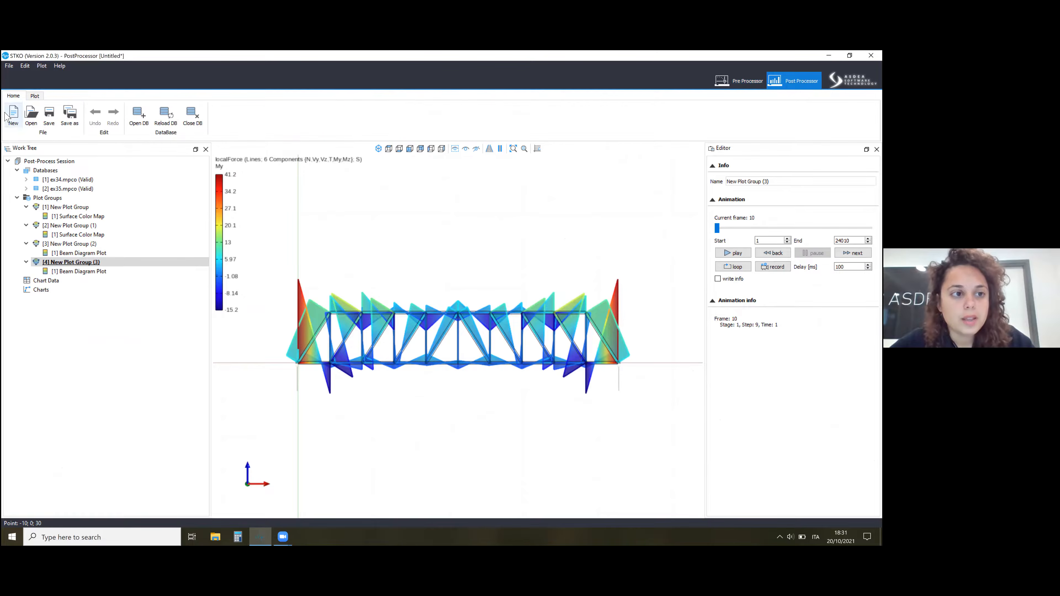
pyautogui.click(13, 114)
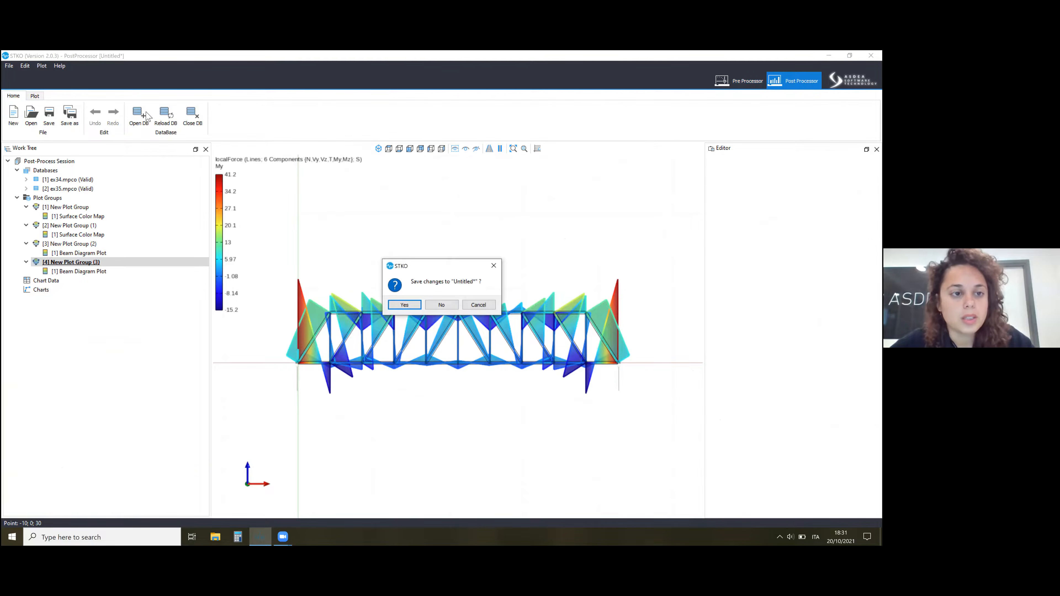
pyautogui.press('Right')
pyautogui.press('Return')
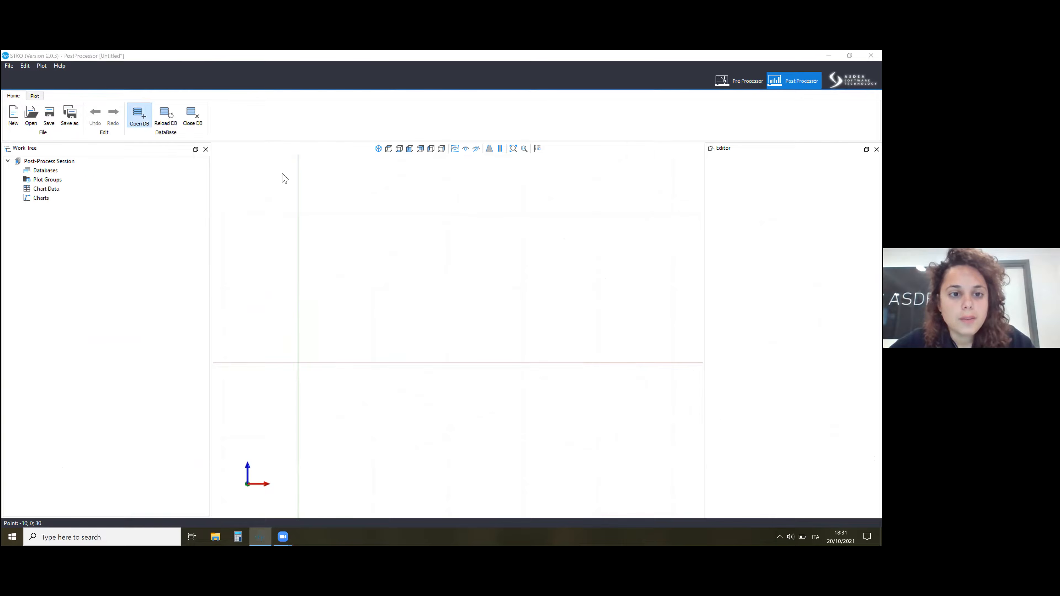
# Load the ex36.mpco and ex37.mpco result databases from their subfolders of Week19.
pyautogui.hotkey('alt', 'Up')
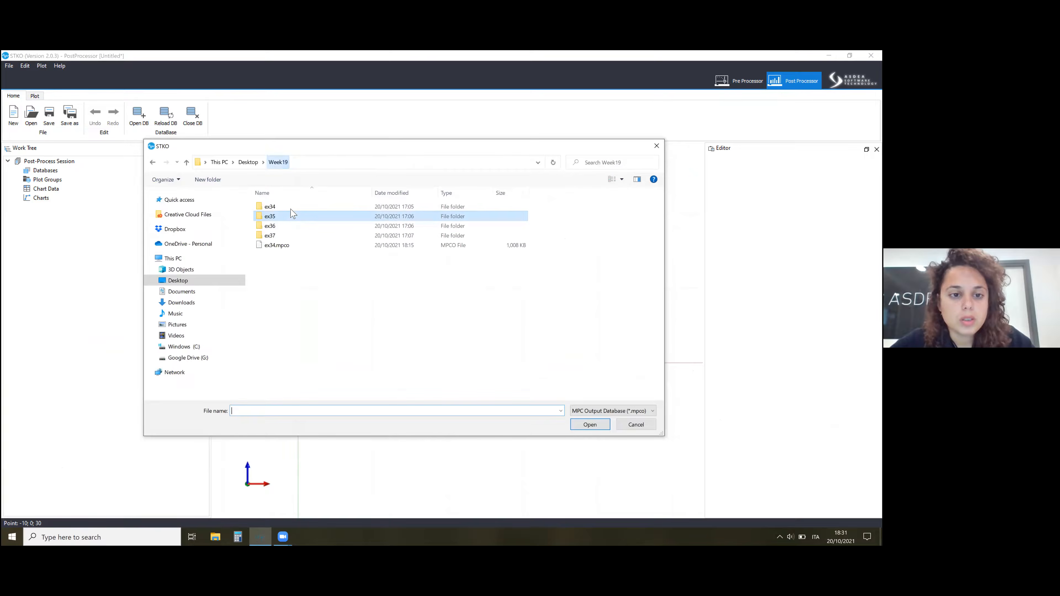
pyautogui.doubleClick(315, 218)
pyautogui.click(309, 207)
pyautogui.press('Return')
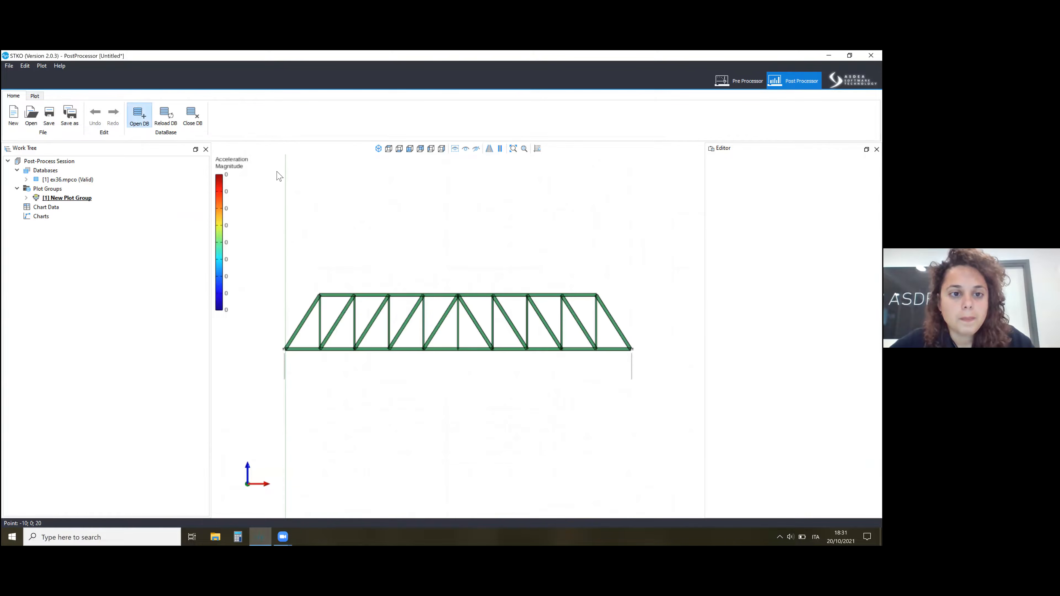
pyautogui.click(278, 162)
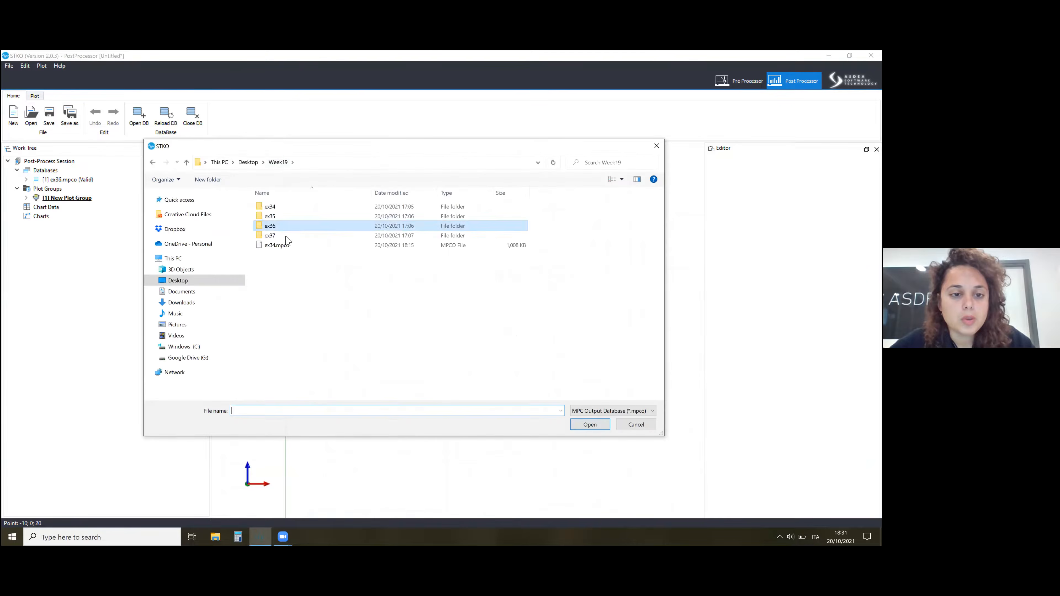
pyautogui.doubleClick(288, 233)
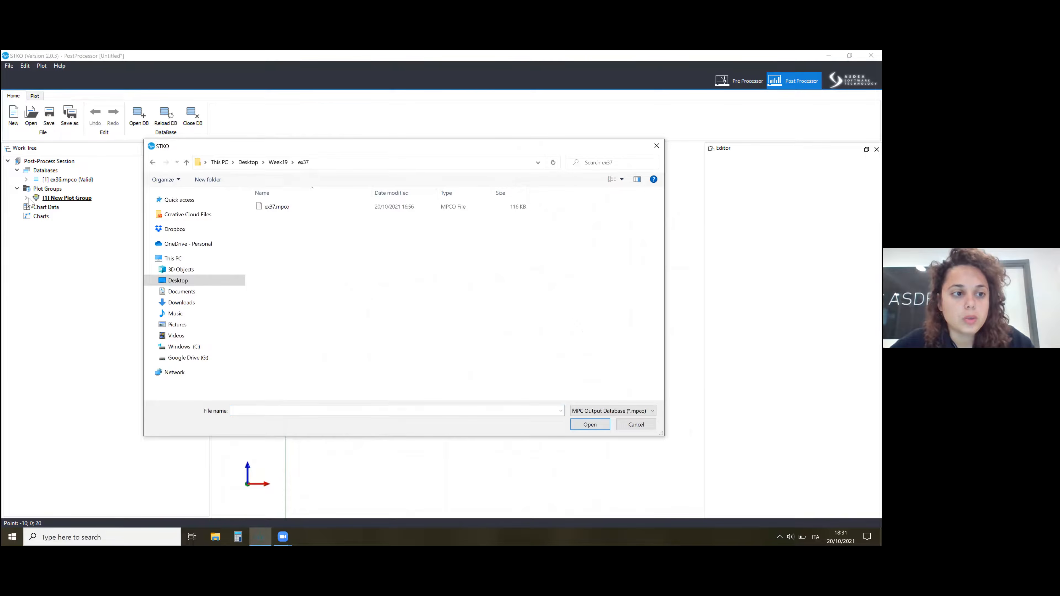
pyautogui.doubleClick(276, 207)
# Expand New Plot Group and add a second surface plot to it.
pyautogui.click(26, 206)
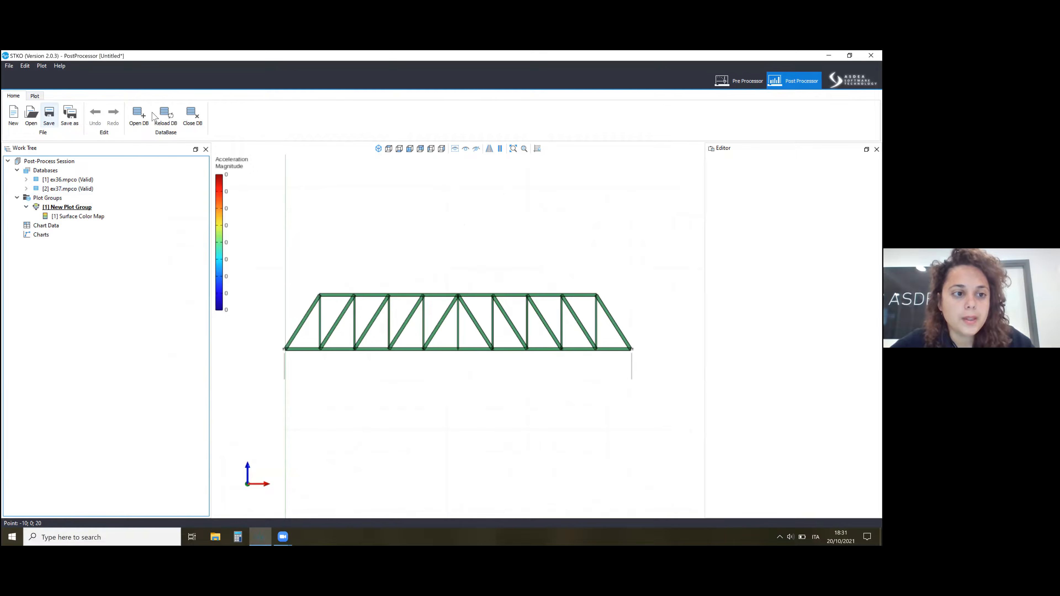
pyautogui.click(34, 95)
pyautogui.click(150, 113)
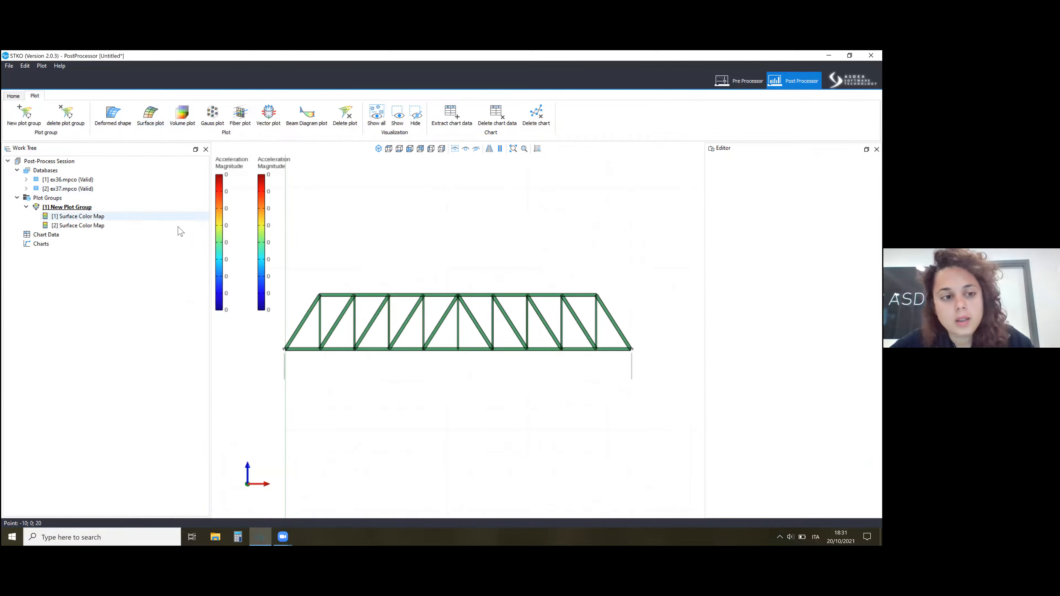
# Set both the result and the deformation of the first surface color map, based on ex36.mpco, to Displacement.
pyautogui.click(178, 227)
pyautogui.click(104, 225)
pyautogui.click(78, 216)
pyautogui.click(814, 239)
pyautogui.click(814, 253)
pyautogui.click(814, 263)
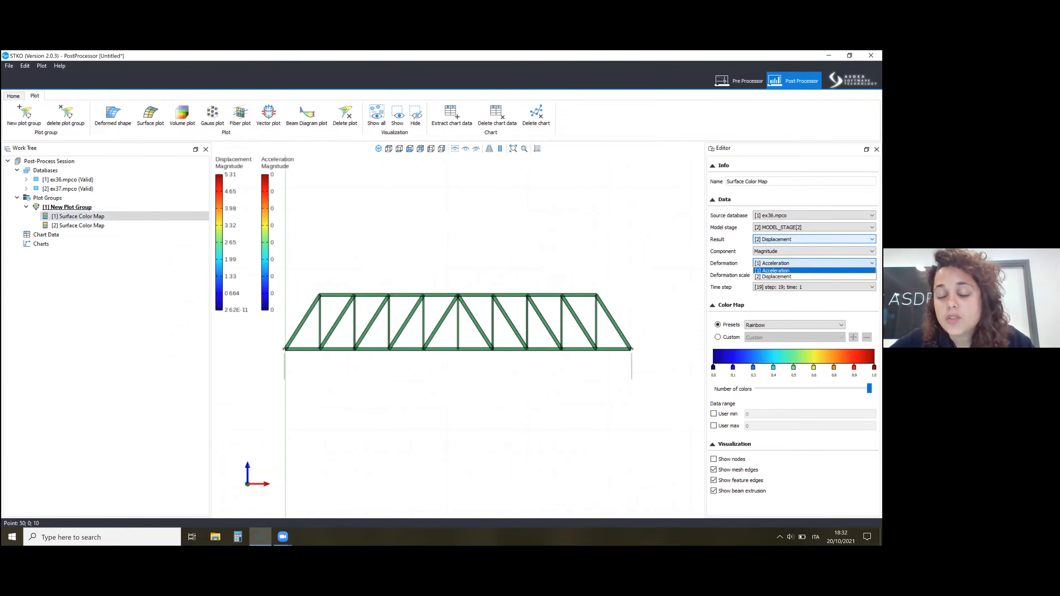
pyautogui.click(814, 277)
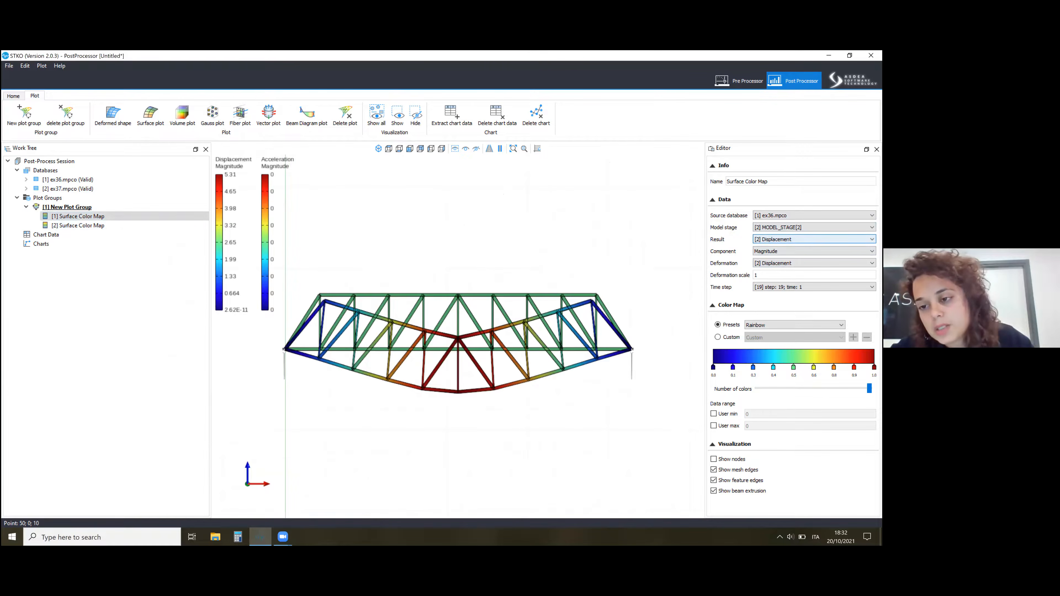
pyautogui.click(814, 240)
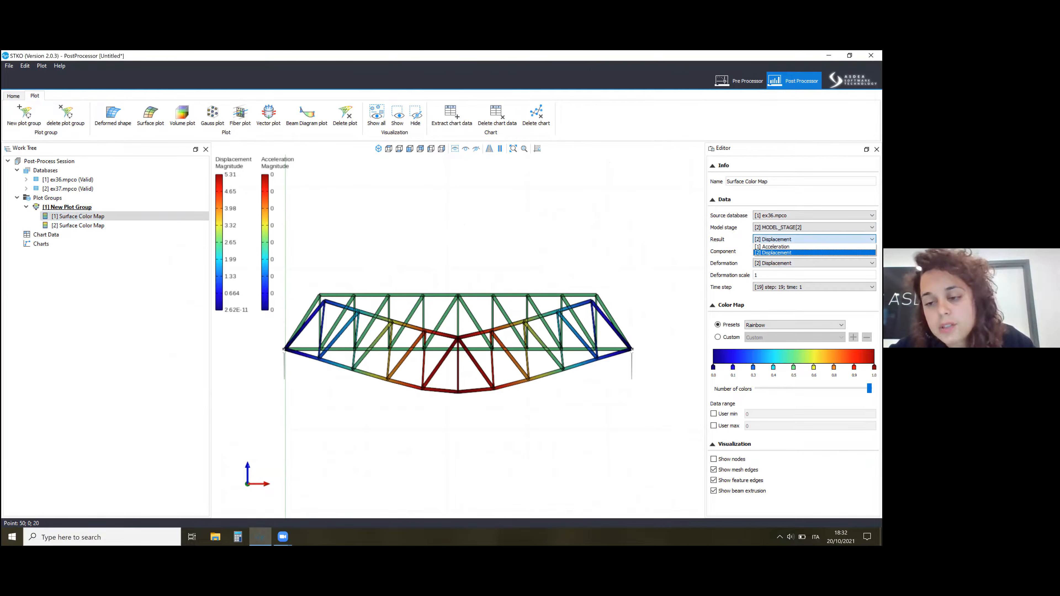
pyautogui.click(813, 240)
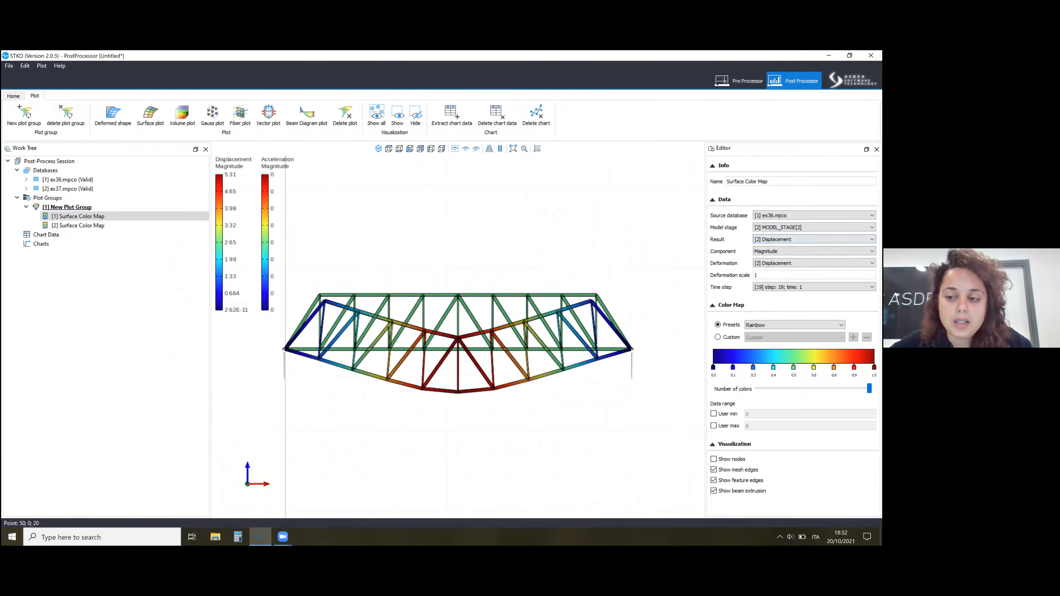
pyautogui.click(814, 240)
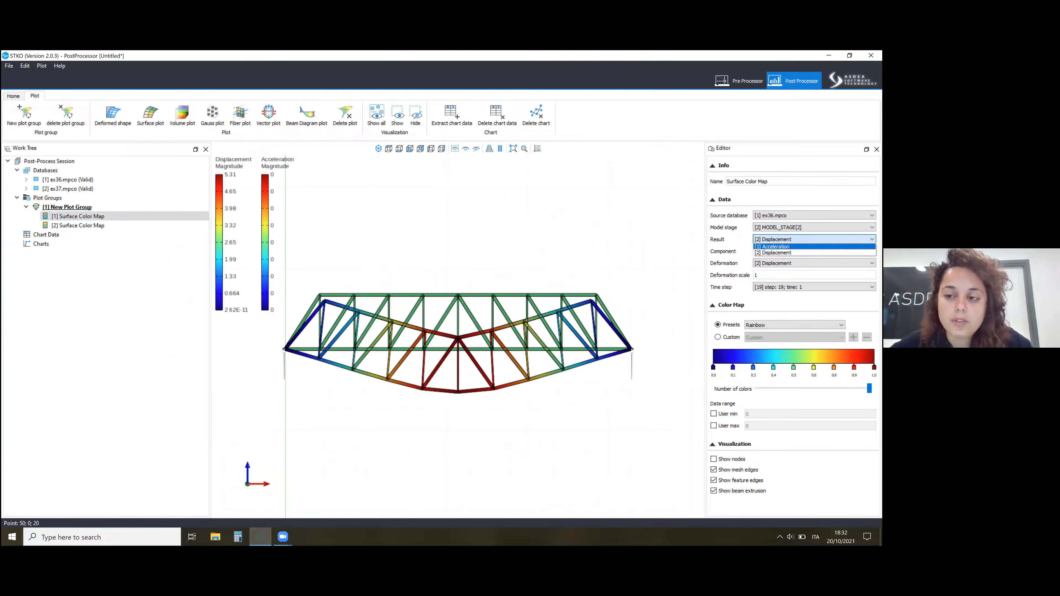
pyautogui.click(129, 238)
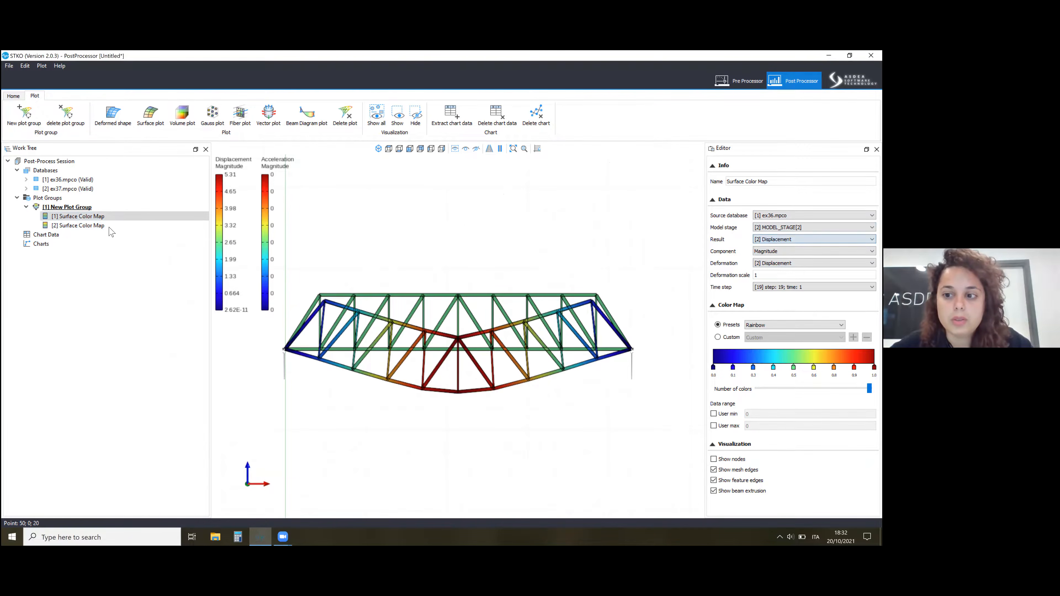
# Show ex37.mpco MODEL_STAGE[2] displacement as result and deformation in the second surface color map, and compare both deformed bridges.
pyautogui.click(125, 225)
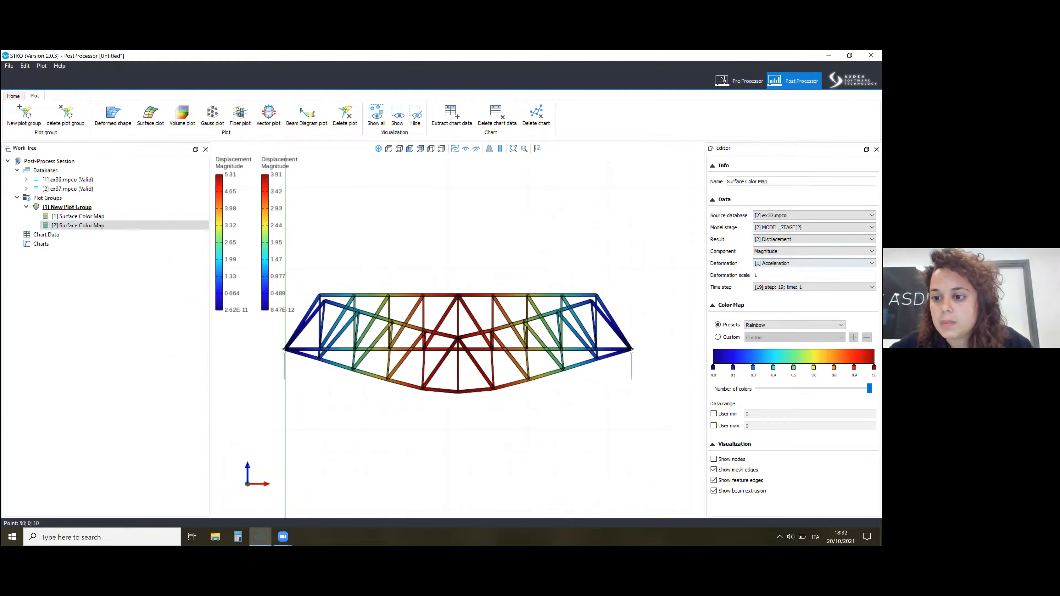
pyautogui.click(814, 263)
pyautogui.click(776, 276)
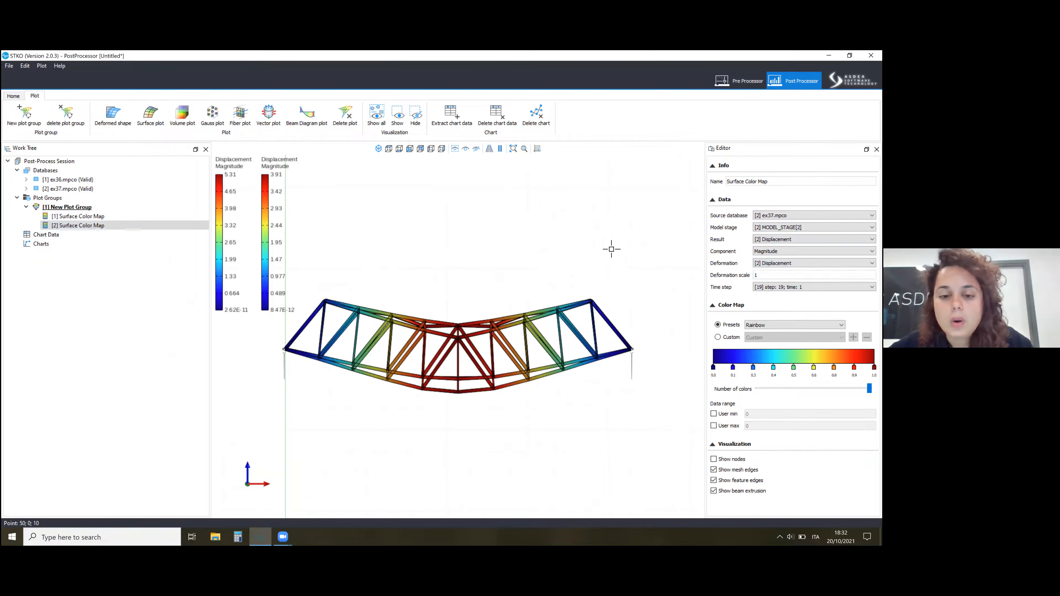
pyautogui.click(121, 226)
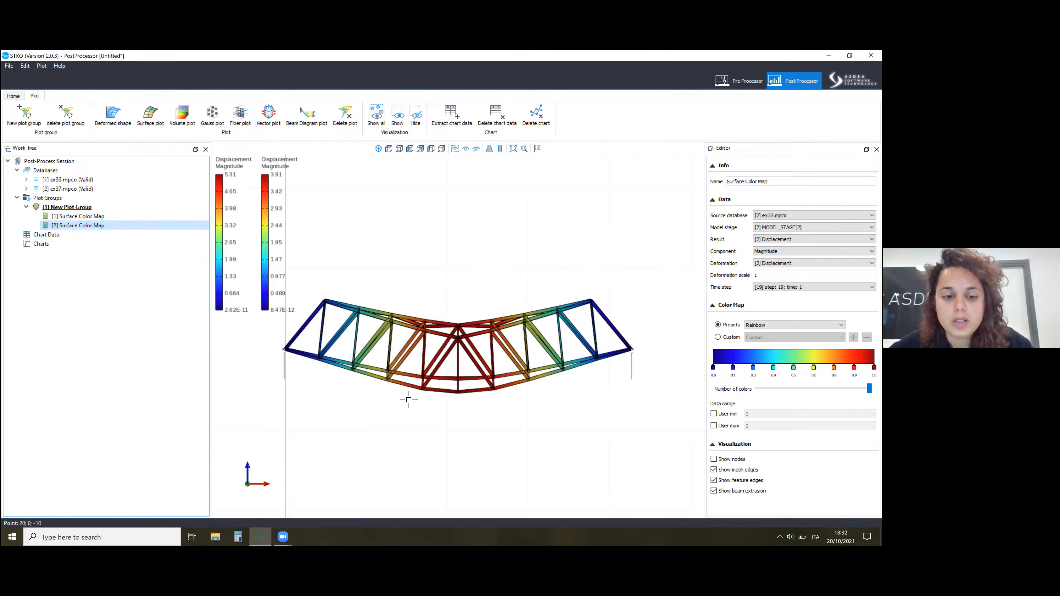
pyautogui.scroll(2, 462, 373)
pyautogui.scroll(-2, 462, 374)
pyautogui.scroll(1, 463, 371)
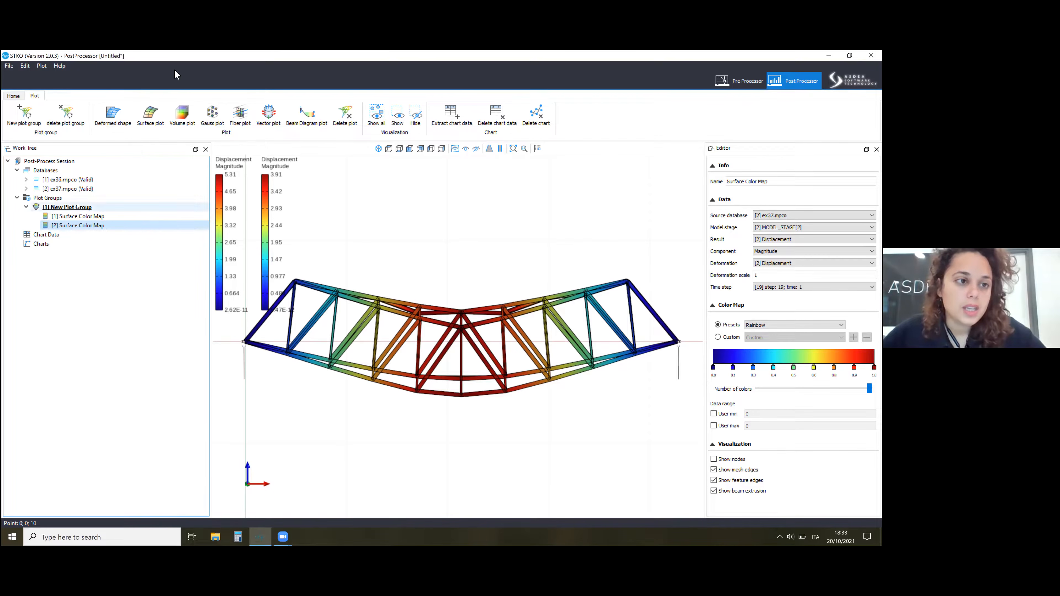
# Create a new plot group, add two beam diagram plots to it and open the first one's settings.
pyautogui.click(26, 115)
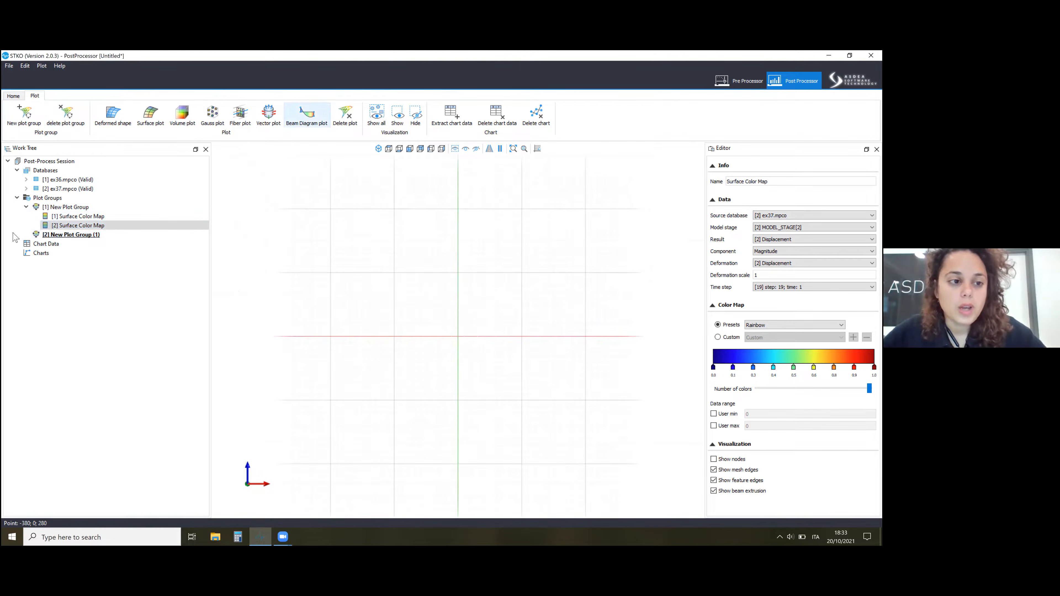
pyautogui.click(298, 115)
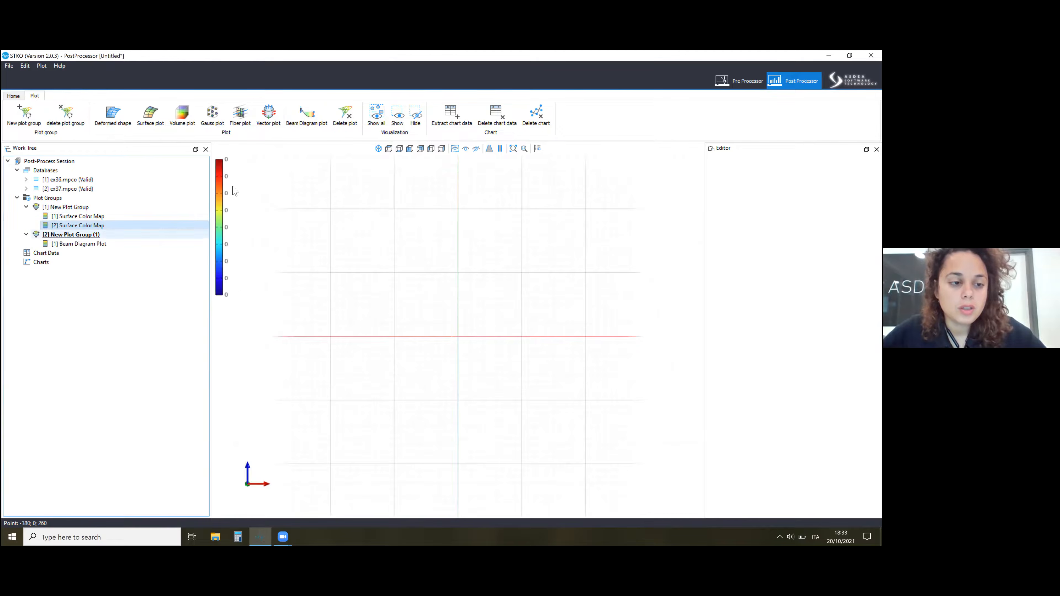
pyautogui.click(97, 235)
pyautogui.click(301, 115)
pyautogui.click(88, 244)
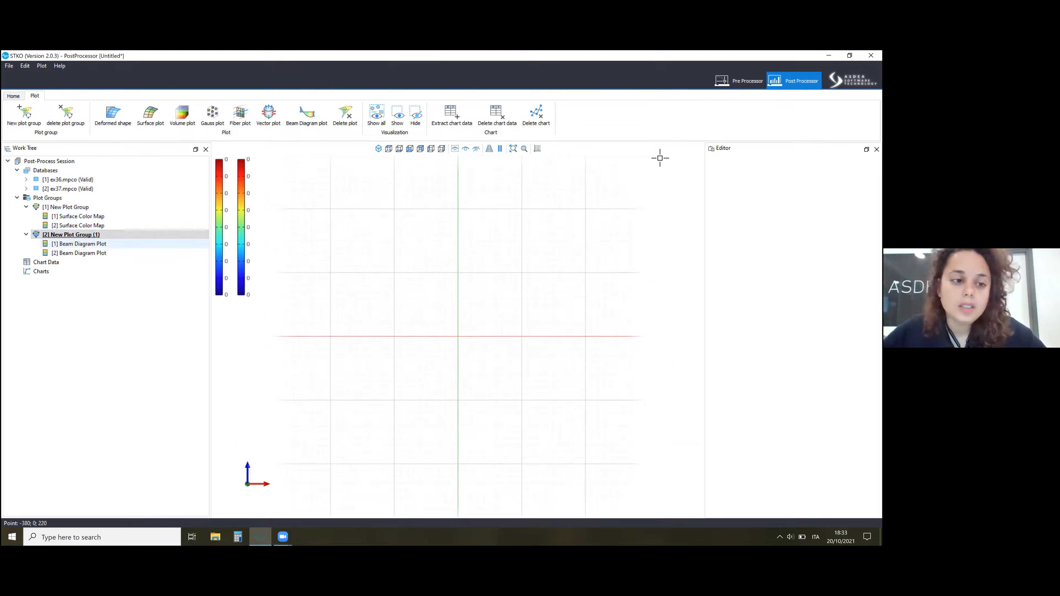
# Return to the ex37 model in the Pre Processor and enable the localForce element result in the recorder analysis step.
pyautogui.click(739, 80)
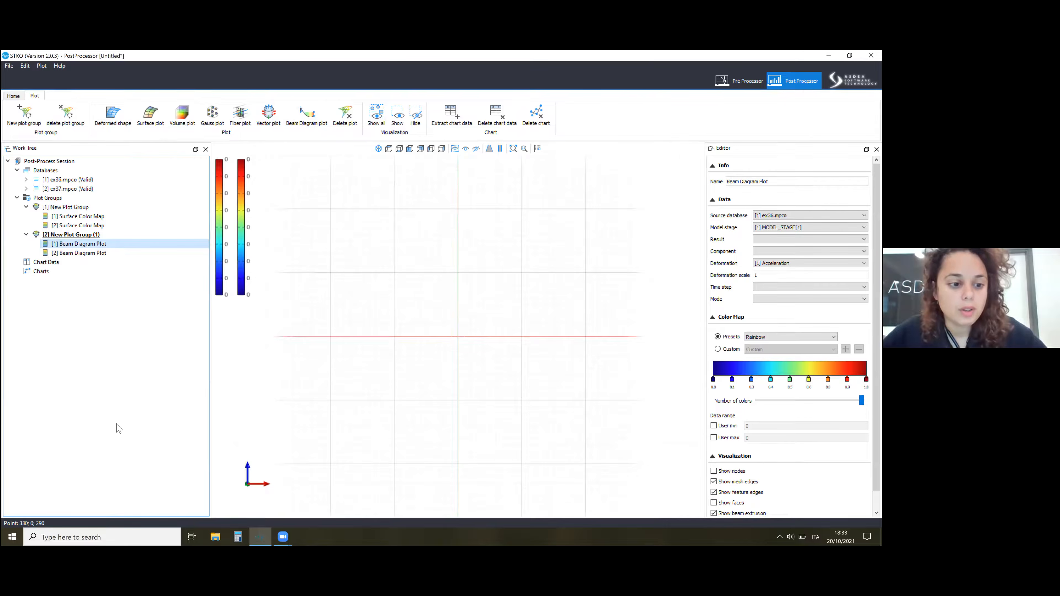
pyautogui.rightClick(83, 462)
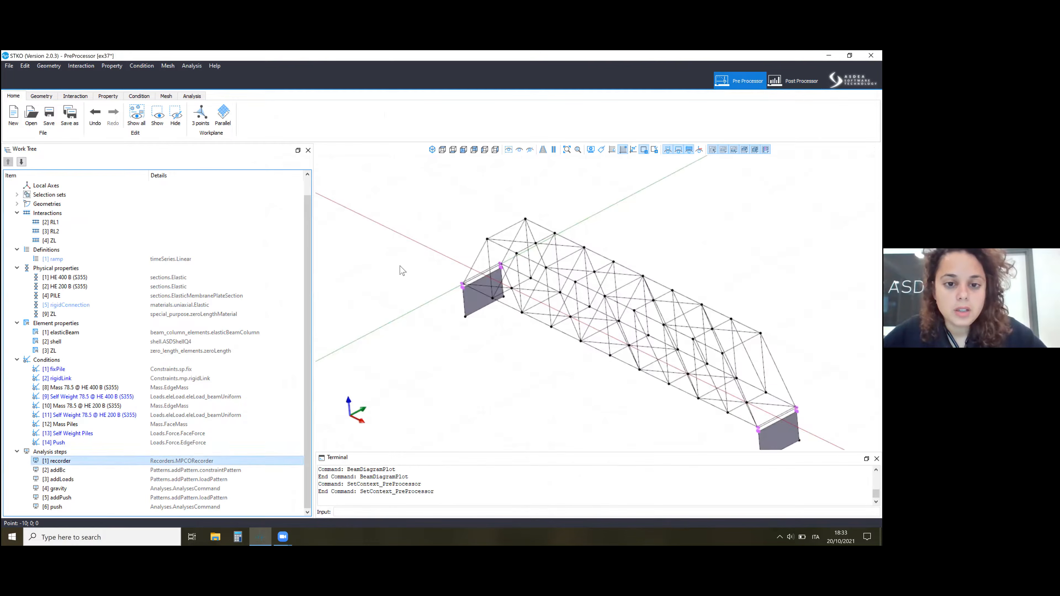
pyautogui.click(105, 487)
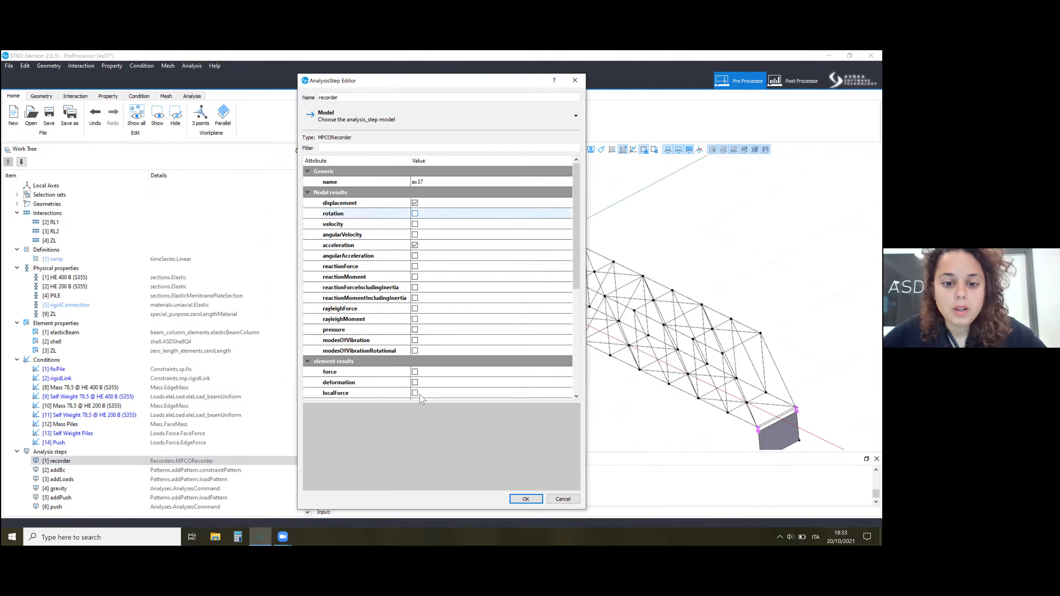
pyautogui.click(415, 393)
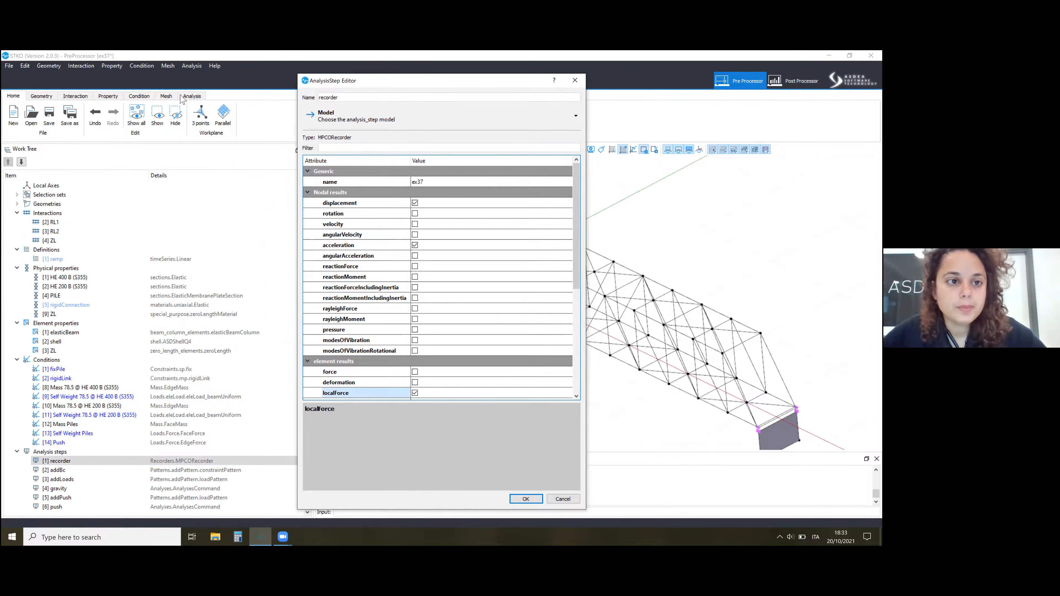
pyautogui.press('Return')
# Run the analysis with the Week19 ex37 folder as output location and close the solver console.
pyautogui.click(158, 115)
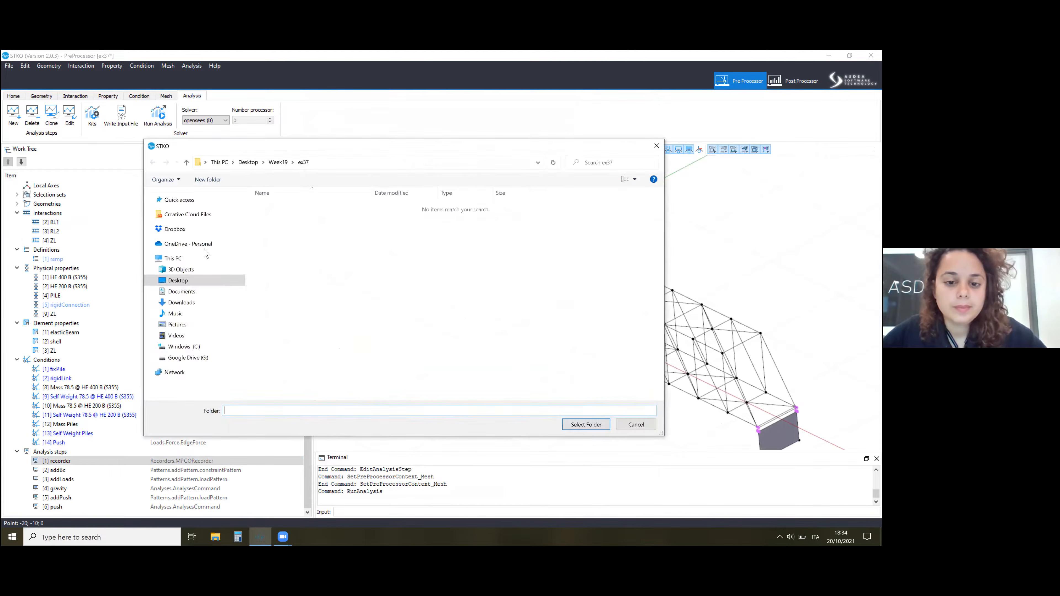
pyautogui.press('Return')
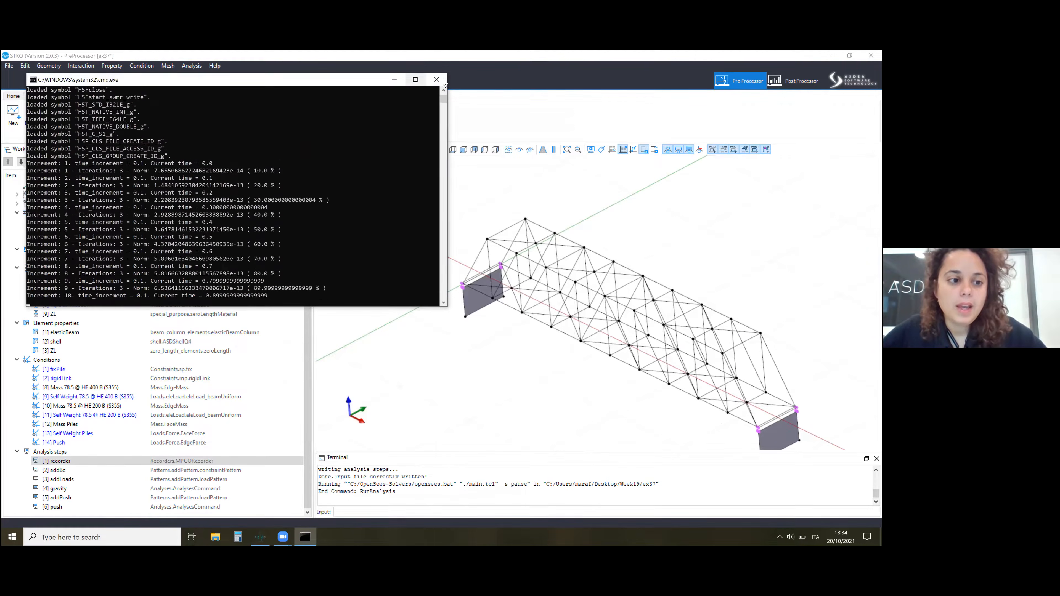
pyautogui.click(441, 80)
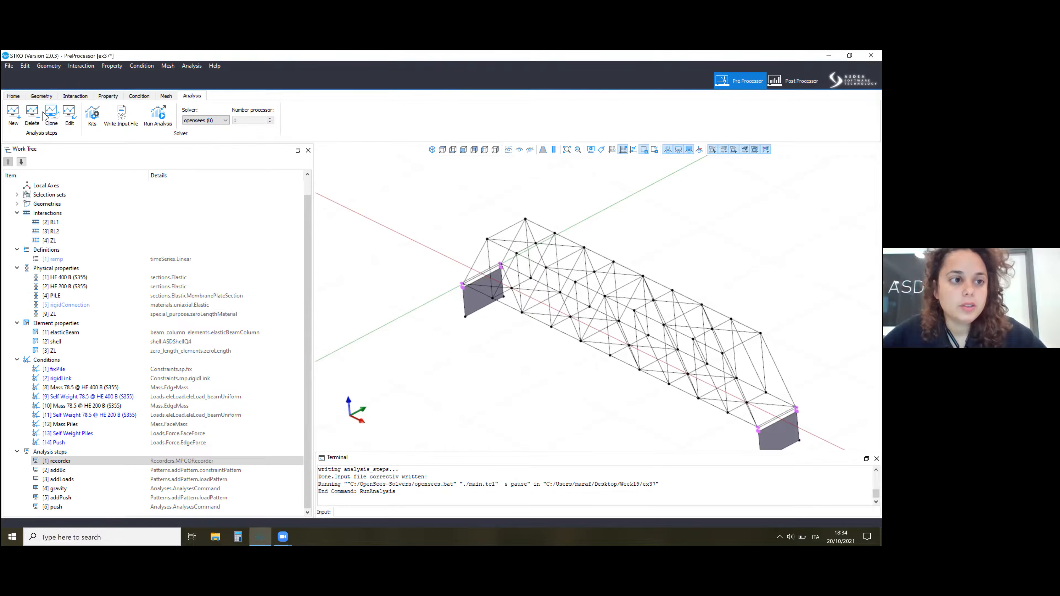
# Save the current model and open the ex36.scd model from the Week19 ex36 folder.
pyautogui.click(13, 96)
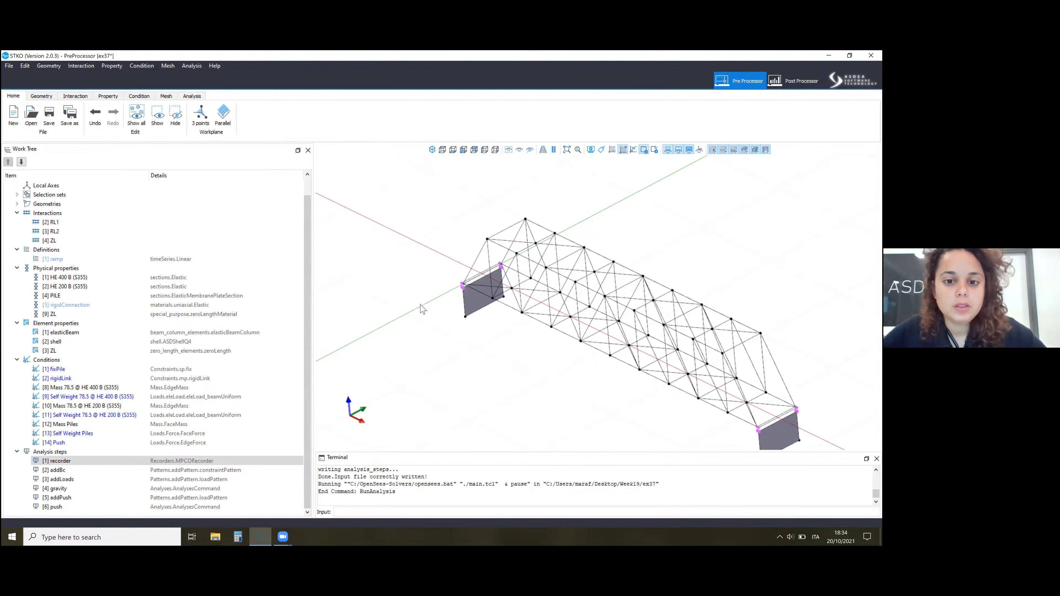
pyautogui.click(34, 116)
pyautogui.click(420, 303)
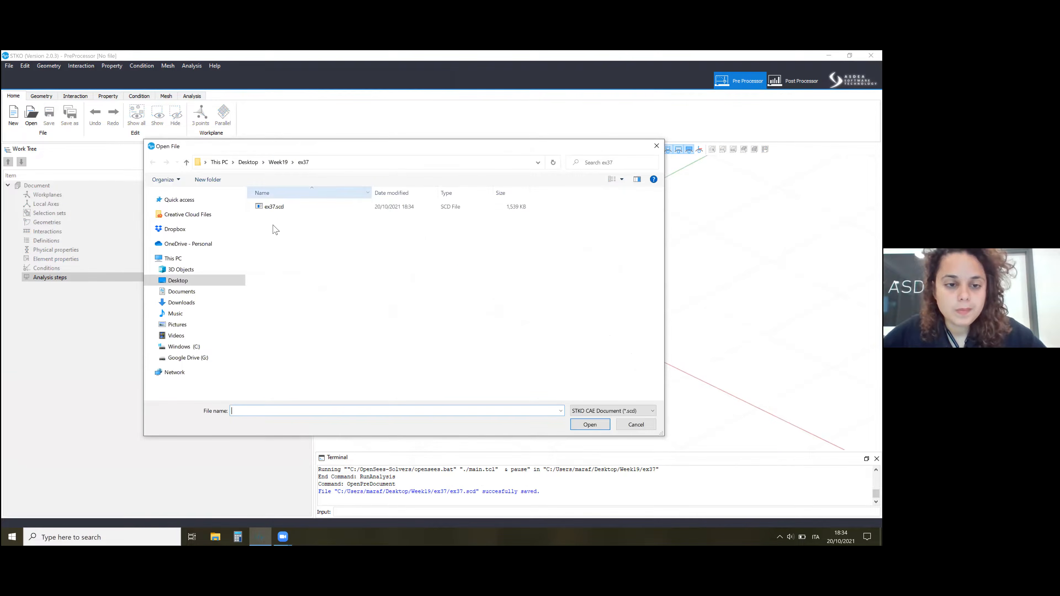
pyautogui.click(279, 162)
pyautogui.doubleClick(273, 226)
pyautogui.doubleClick(277, 208)
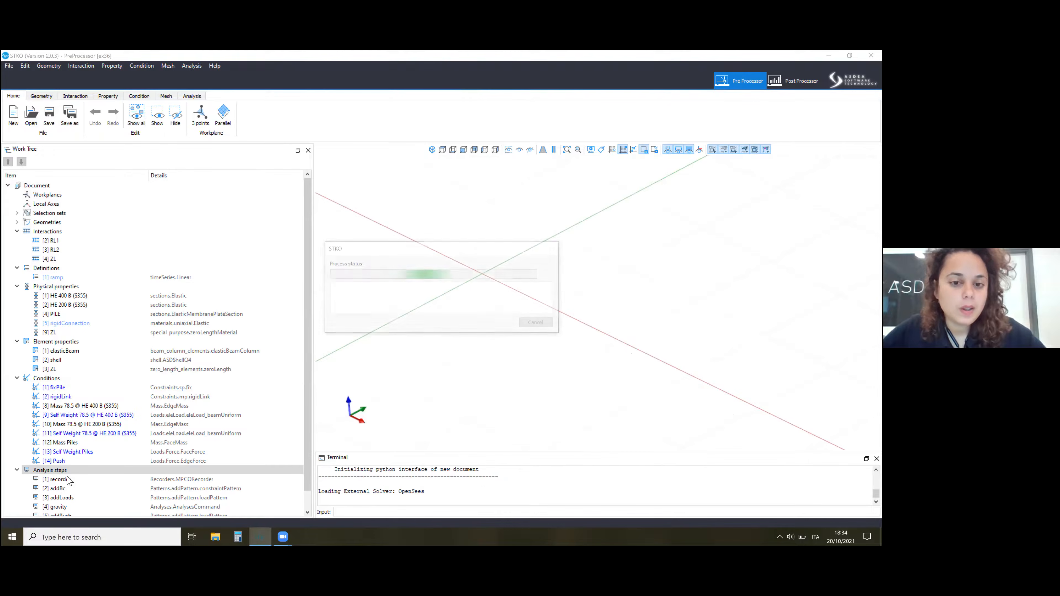
# Enable the localForce element result in the recorder analysis step of the ex36 model.
pyautogui.rightClick(68, 480)
pyautogui.press('Down')
pyautogui.press('Return')
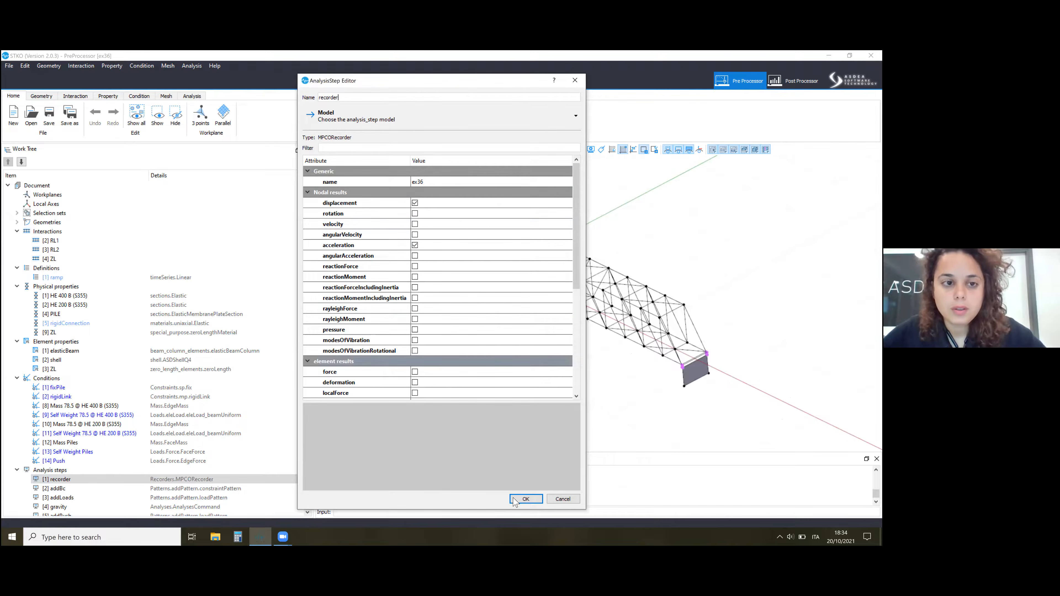
pyautogui.click(514, 501)
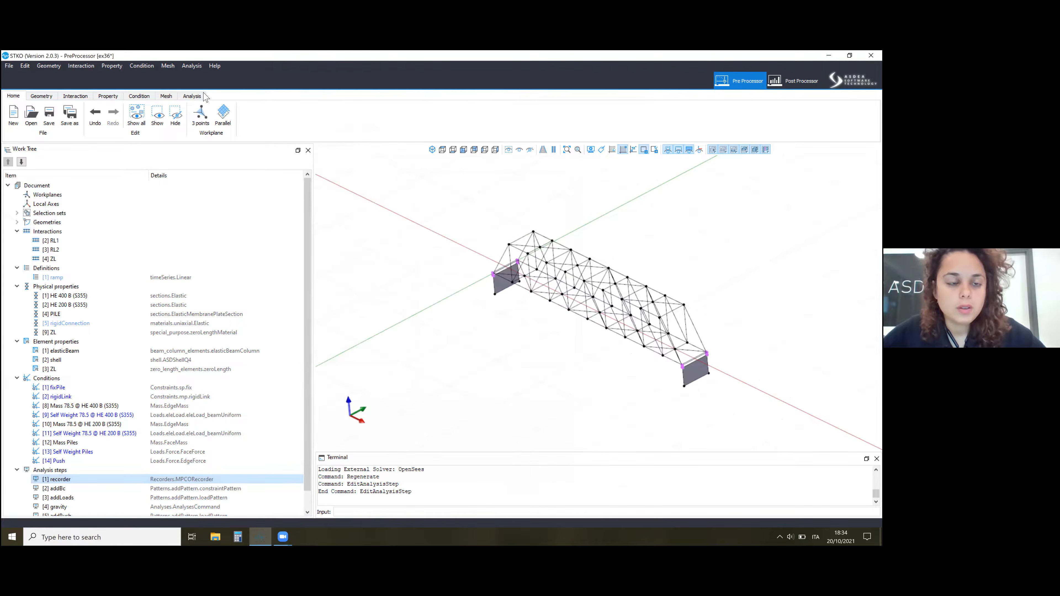
# Run the ex36 analysis with the Week19 ex36 folder as output location.
pyautogui.click(147, 97)
pyautogui.click(166, 97)
pyautogui.click(161, 115)
pyautogui.click(192, 97)
pyautogui.click(159, 115)
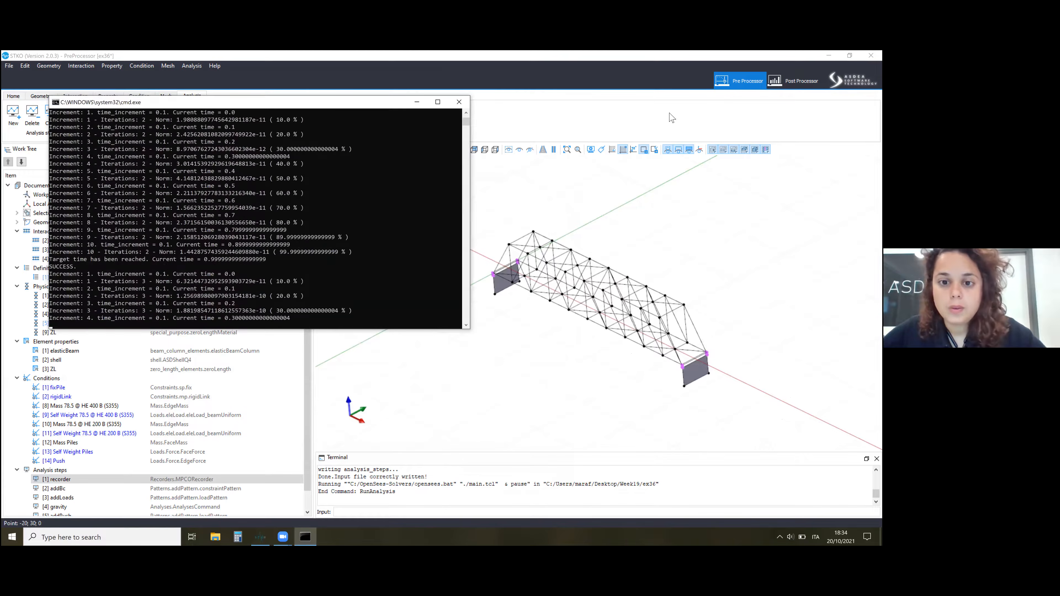
# Switch to the Post Processor and reload the ex36.mpco and ex37.mpco result databases.
pyautogui.click(794, 81)
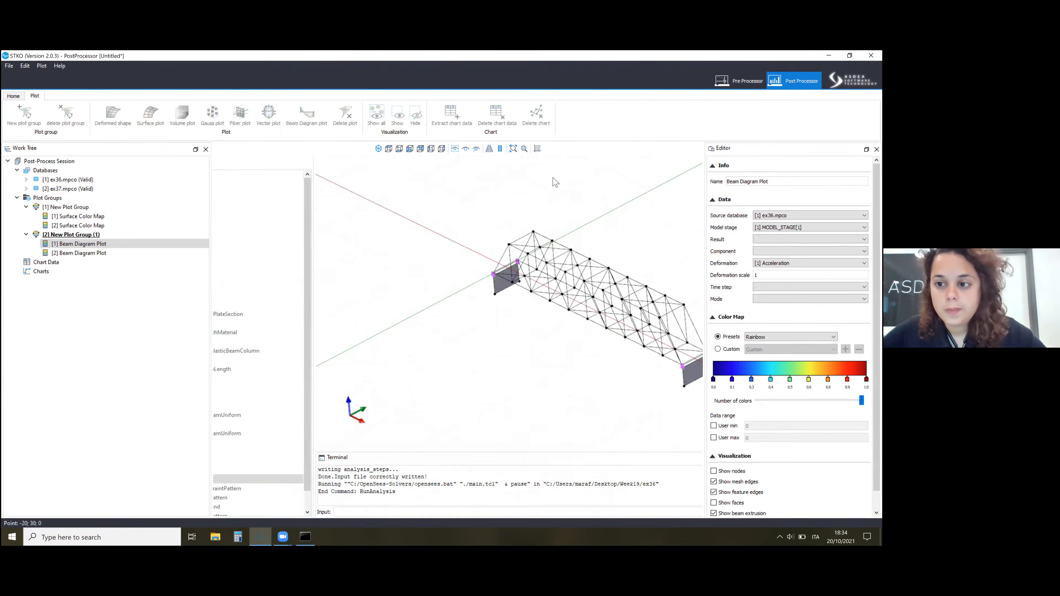
pyautogui.click(106, 181)
pyautogui.click(106, 191)
pyautogui.rightClick(107, 192)
pyautogui.click(121, 206)
# Set the first beam diagram plot to the ex36.mpco localForce result, component N, with Displacement as deformation.
pyautogui.click(102, 244)
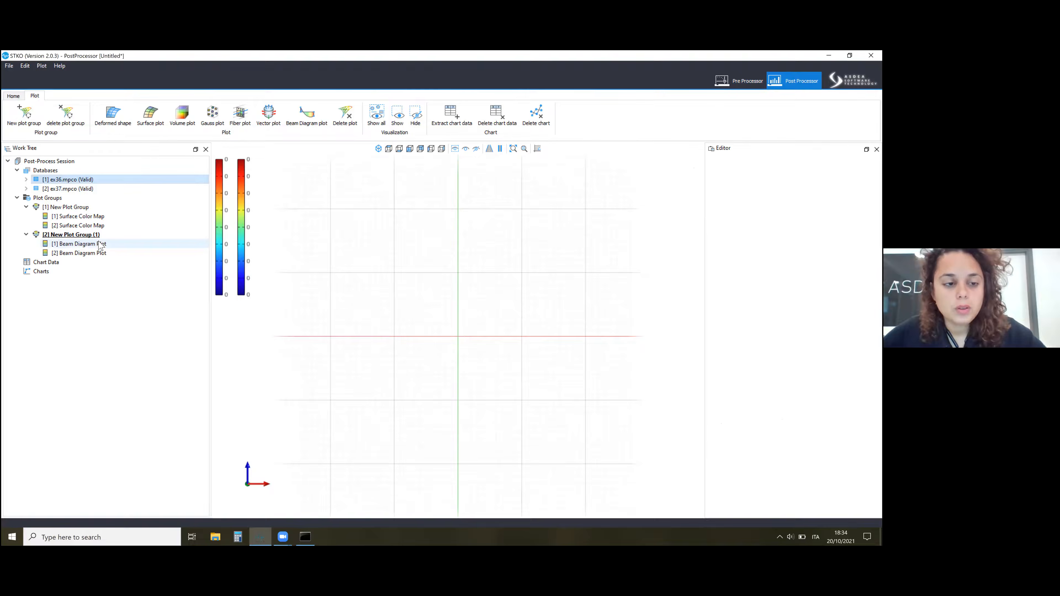
pyautogui.click(810, 251)
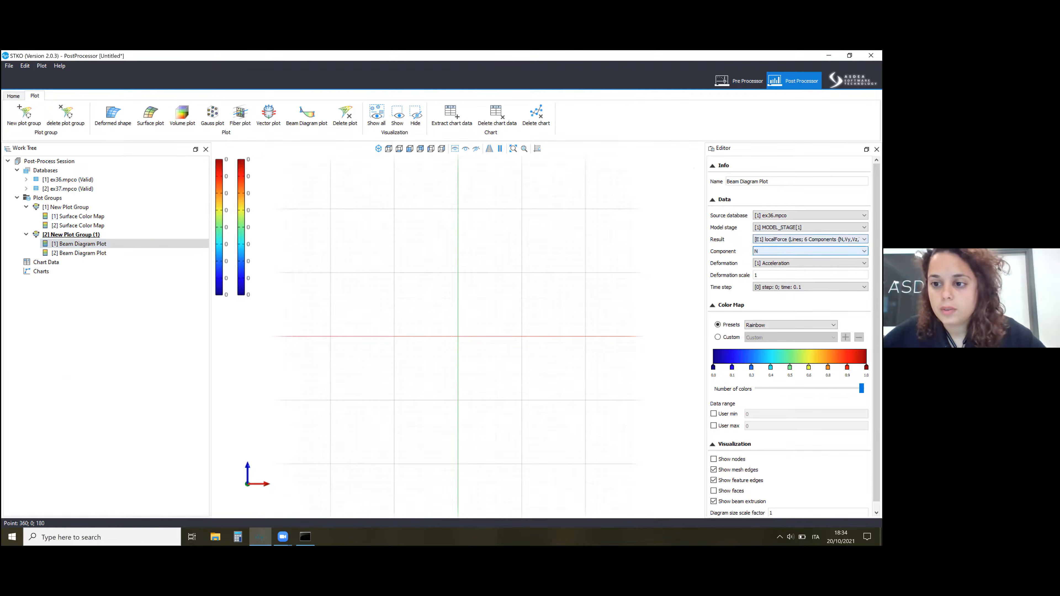
pyautogui.click(810, 251)
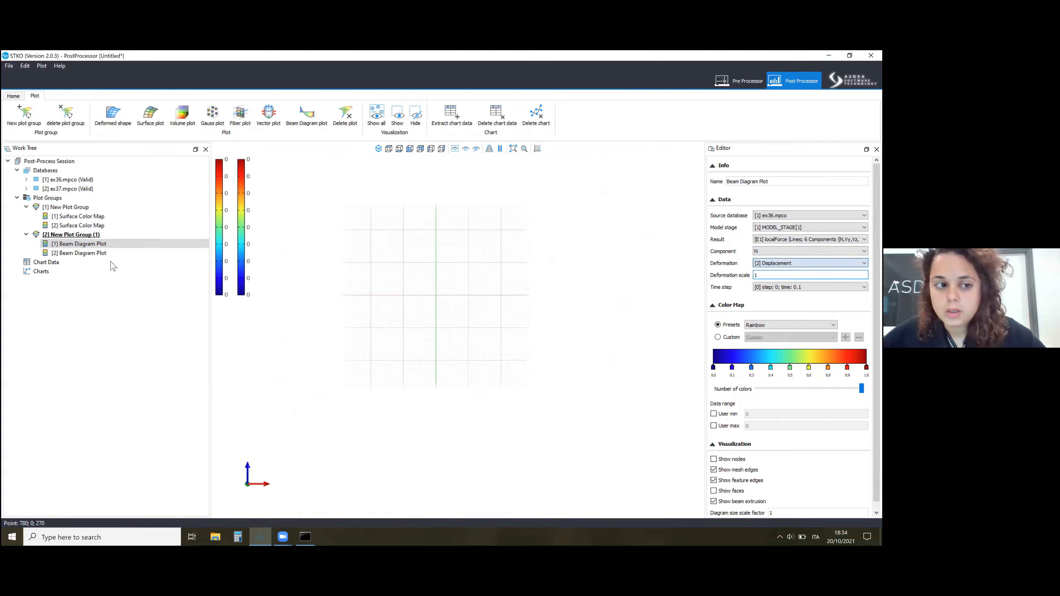
# Set the second beam diagram plot's source database to ex37.mpco, showing localForce component N for MODEL_STAGE[1].
pyautogui.click(158, 253)
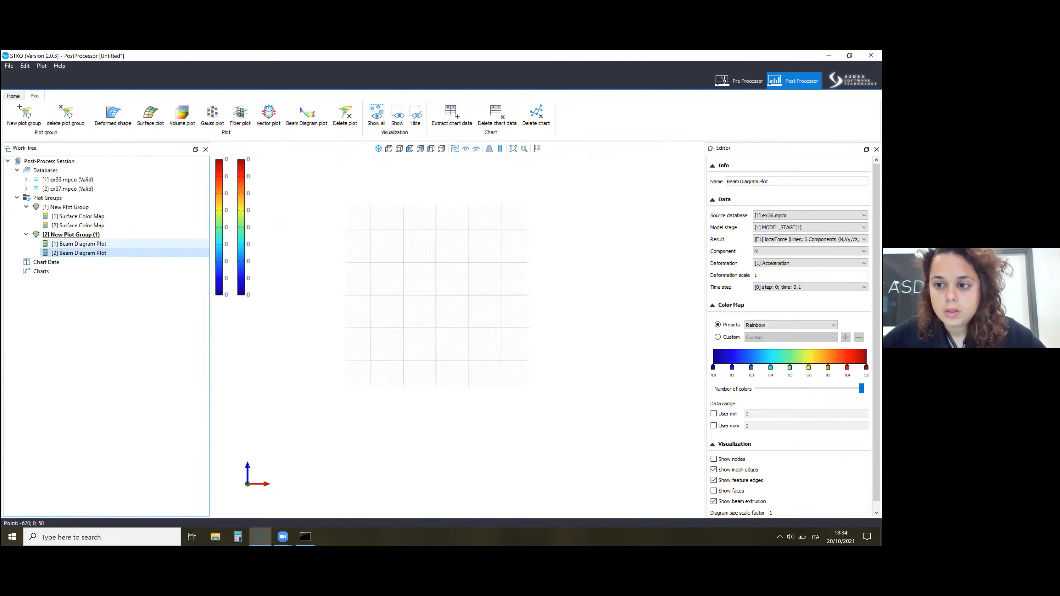
pyautogui.click(810, 216)
pyautogui.click(112, 254)
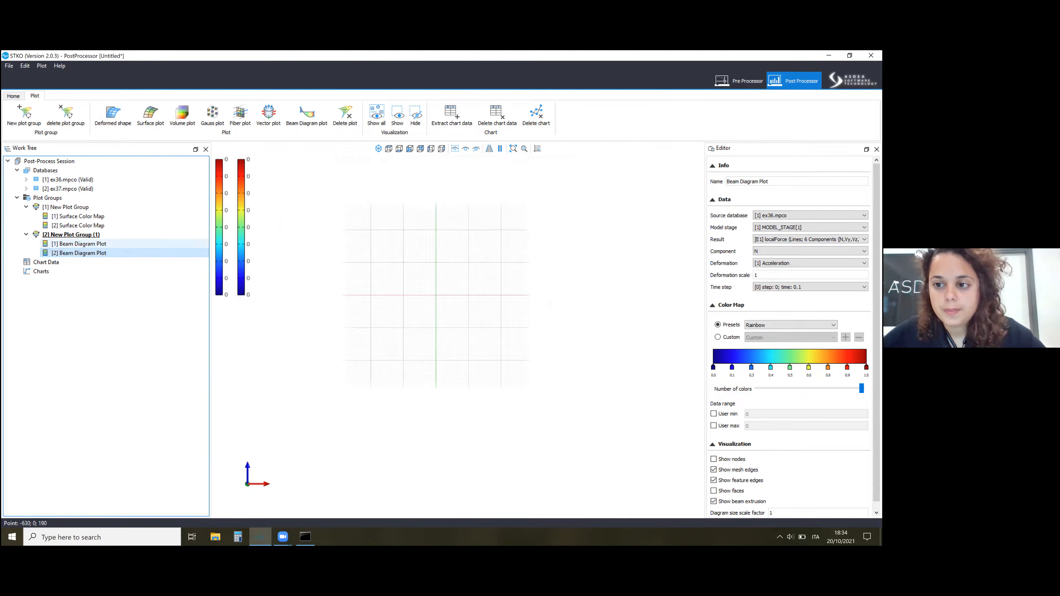
pyautogui.click(810, 216)
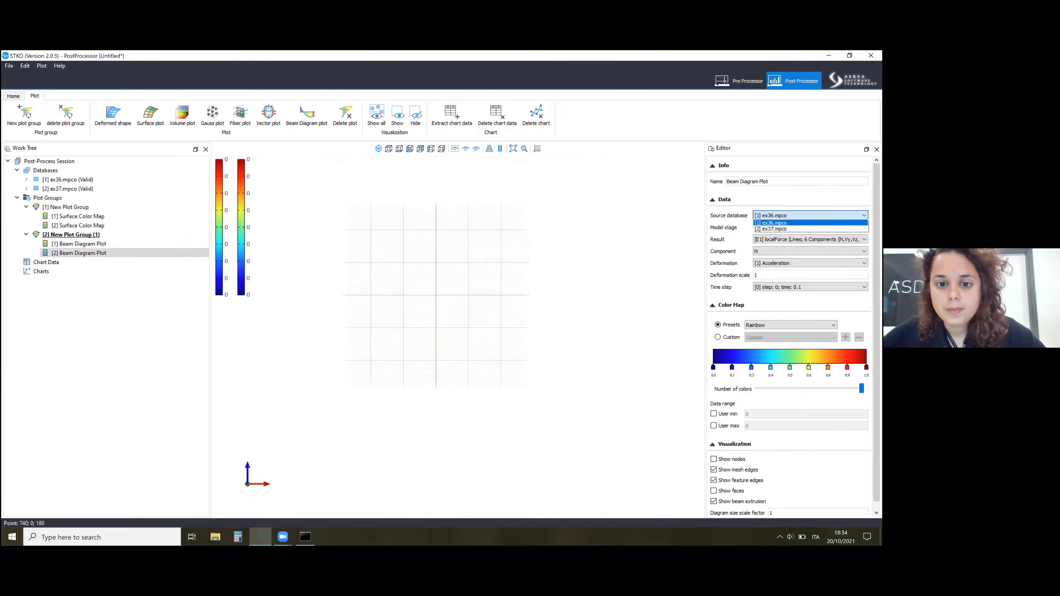
pyautogui.click(771, 229)
pyautogui.scroll(12, 461, 273)
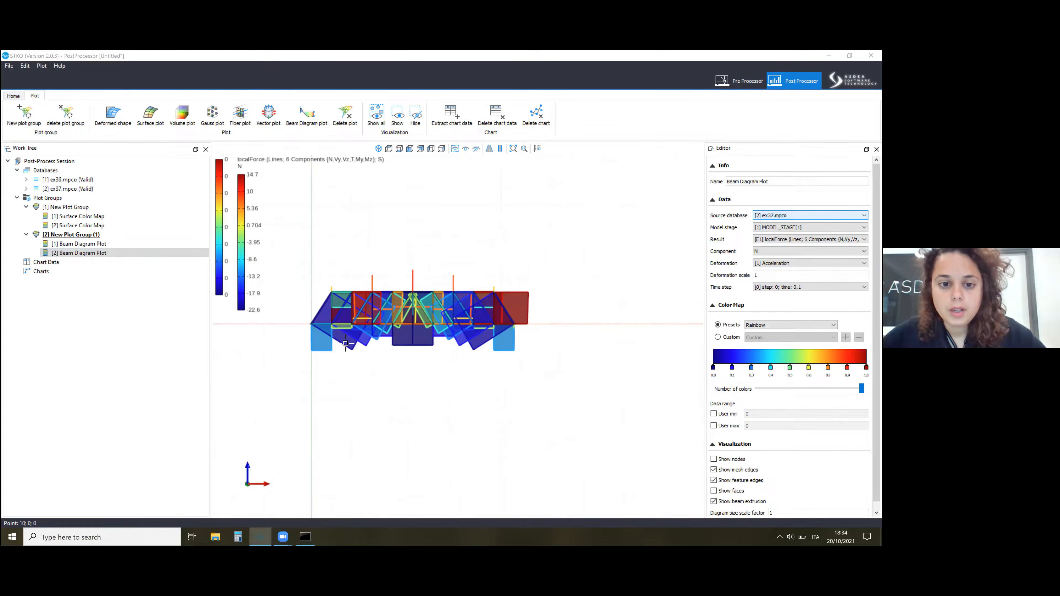
pyautogui.scroll(4, 346, 343)
# Reselect component N for the first beam diagram plot.
pyautogui.click(166, 251)
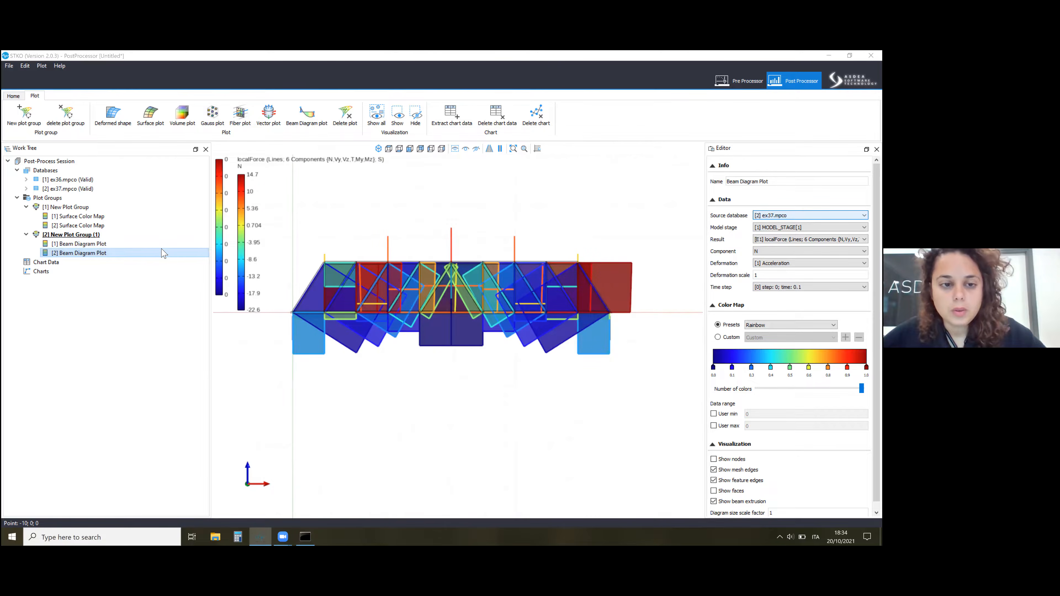
pyautogui.click(101, 244)
pyautogui.click(806, 251)
pyautogui.click(797, 259)
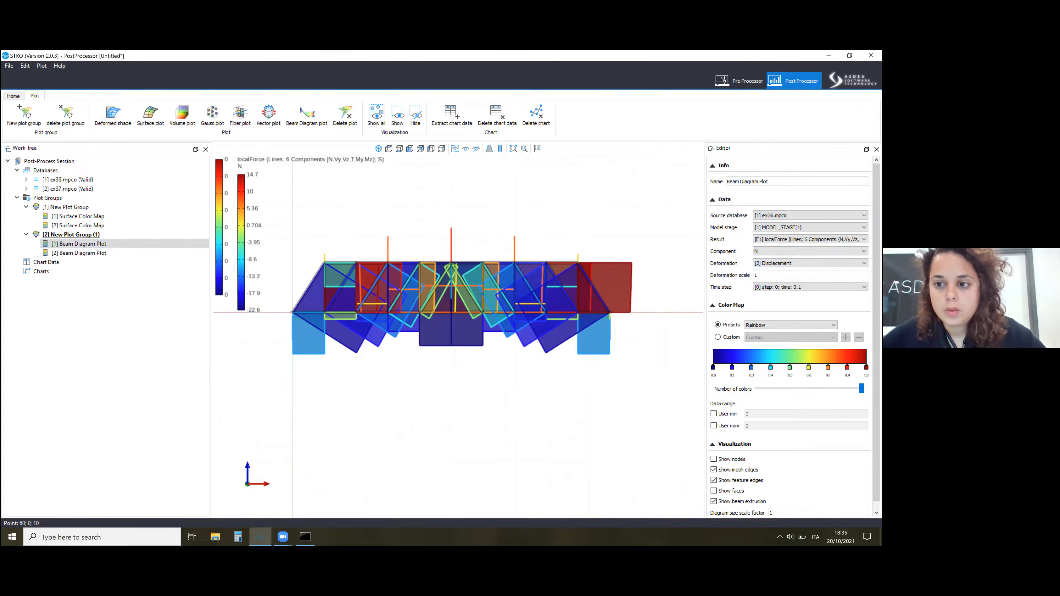
# Set the ex37 beam diagram plot's deformation to Displacement and its diagram size scale factor to 0.1.
pyautogui.click(168, 253)
pyautogui.click(793, 263)
pyautogui.click(793, 277)
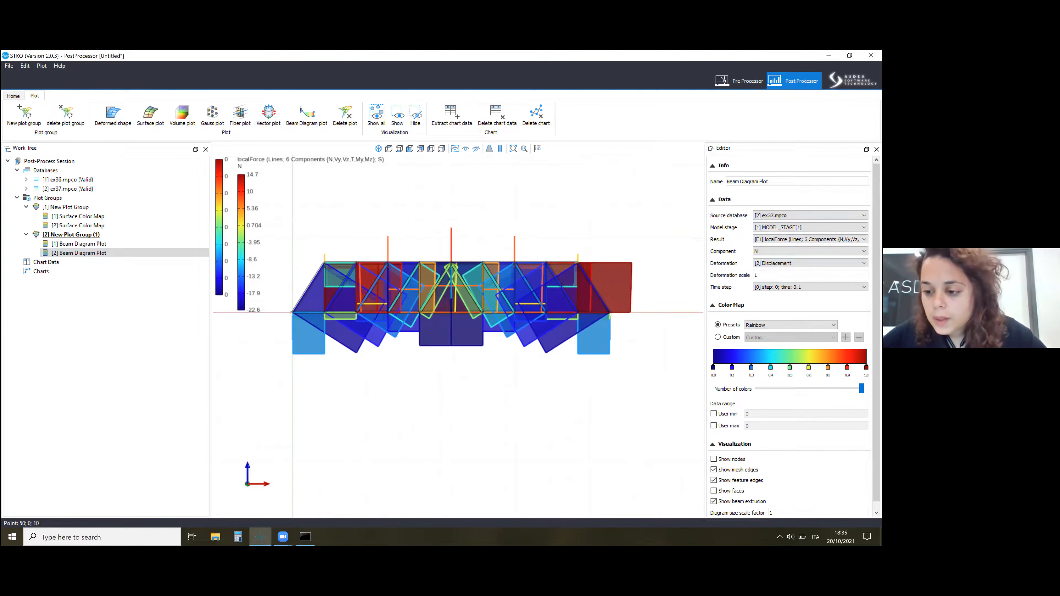
pyautogui.scroll(-1, 794, 336)
pyautogui.write('0.1')
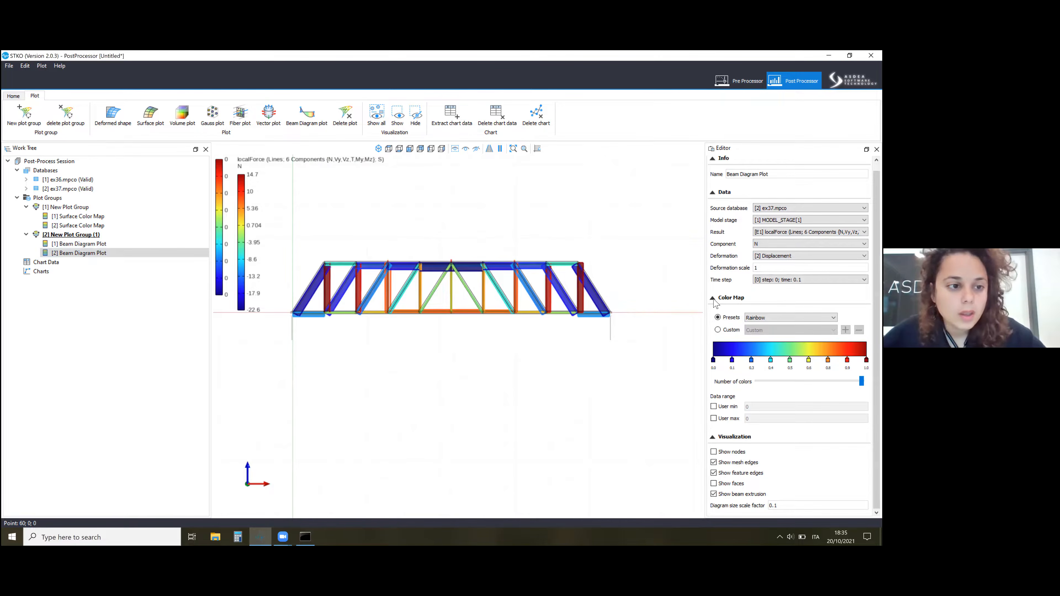
# Delete the first beam diagram plot from the second plot group and reload the result databases.
pyautogui.click(80, 244)
pyautogui.rightClick(119, 244)
pyautogui.click(129, 250)
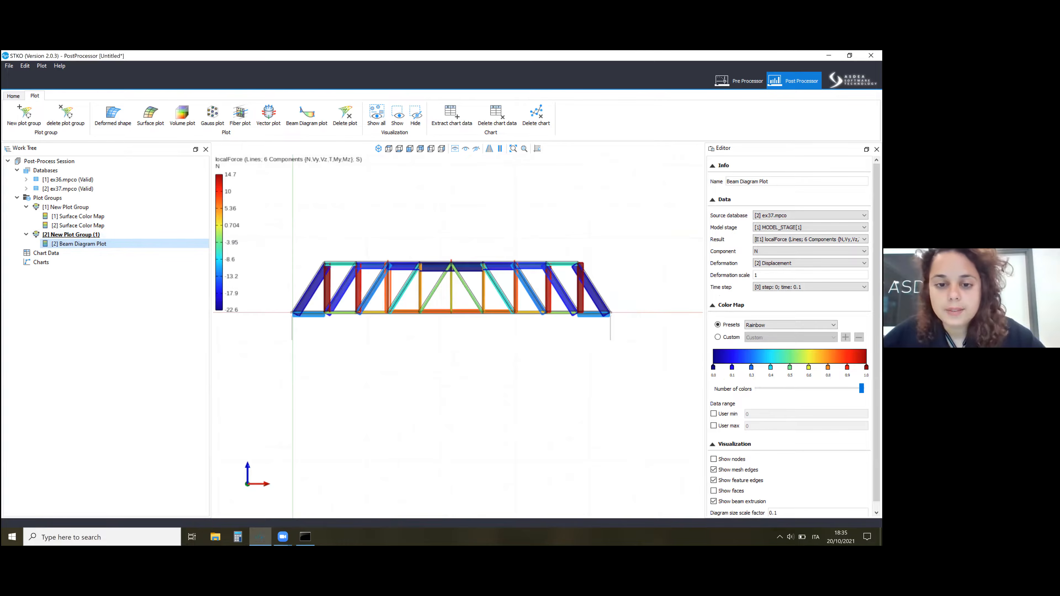
pyautogui.rightClick(54, 179)
pyautogui.click(78, 193)
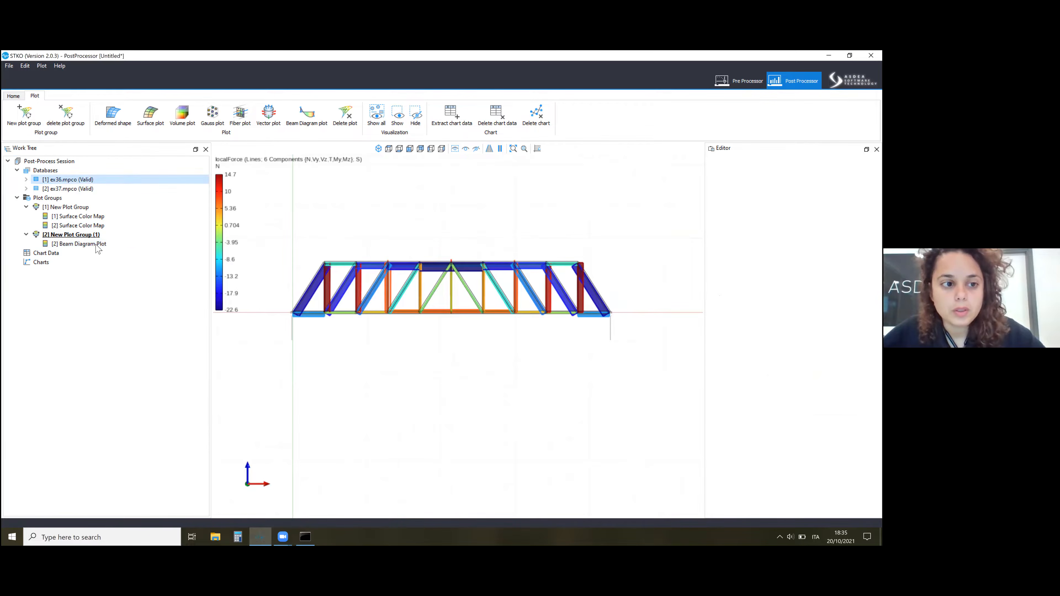
# Add another beam diagram plot to the second plot group with ex36.mpco as source database.
pyautogui.click(86, 236)
pyautogui.click(309, 119)
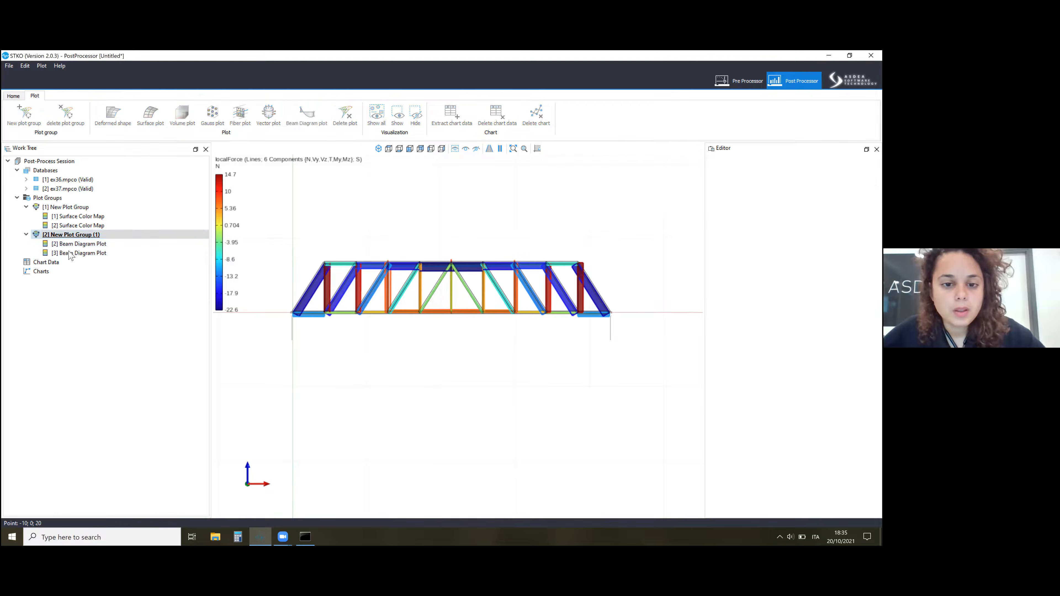
pyautogui.click(70, 253)
pyautogui.click(808, 215)
pyautogui.click(808, 223)
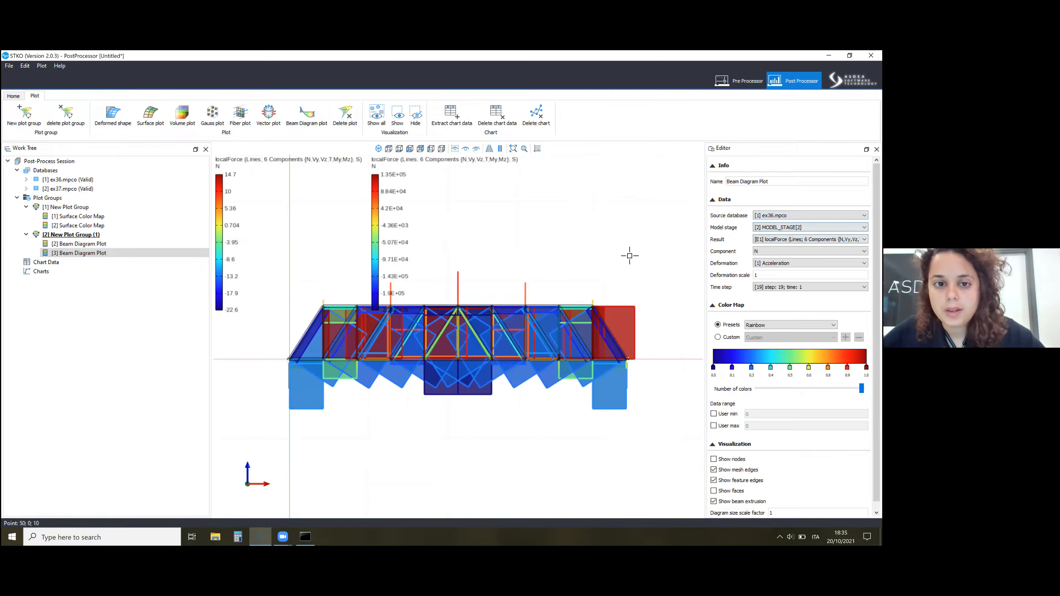
# Try Displacement as deformation for the new ex36 beam diagram plot and delete that plot.
pyautogui.scroll(-2, 330, 284)
pyautogui.scroll(3, 371, 205)
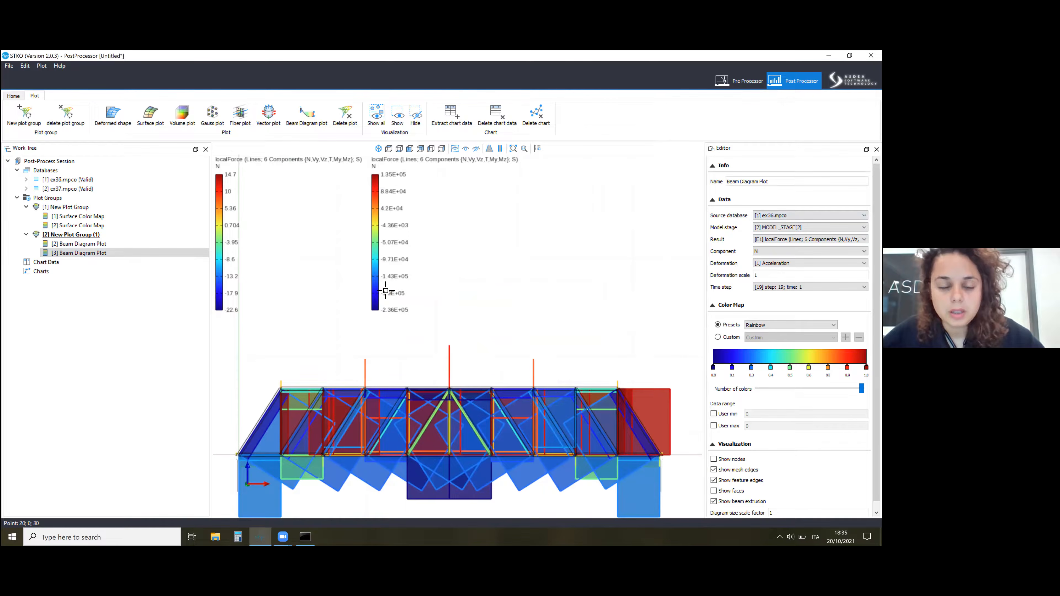
pyautogui.scroll(-1, 415, 309)
pyautogui.click(810, 263)
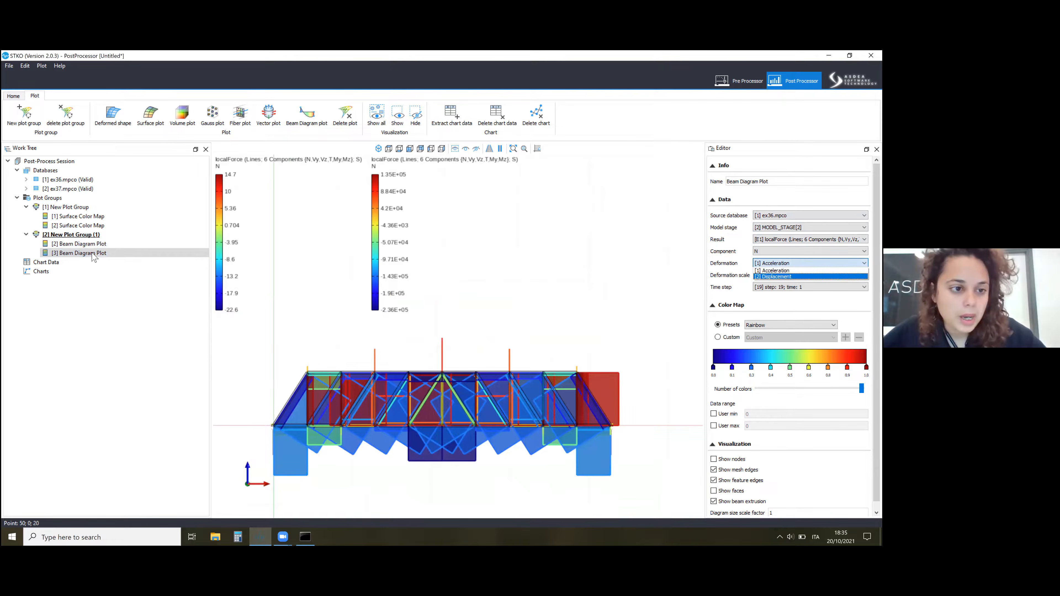
pyautogui.click(793, 276)
pyautogui.rightClick(90, 255)
pyautogui.click(99, 263)
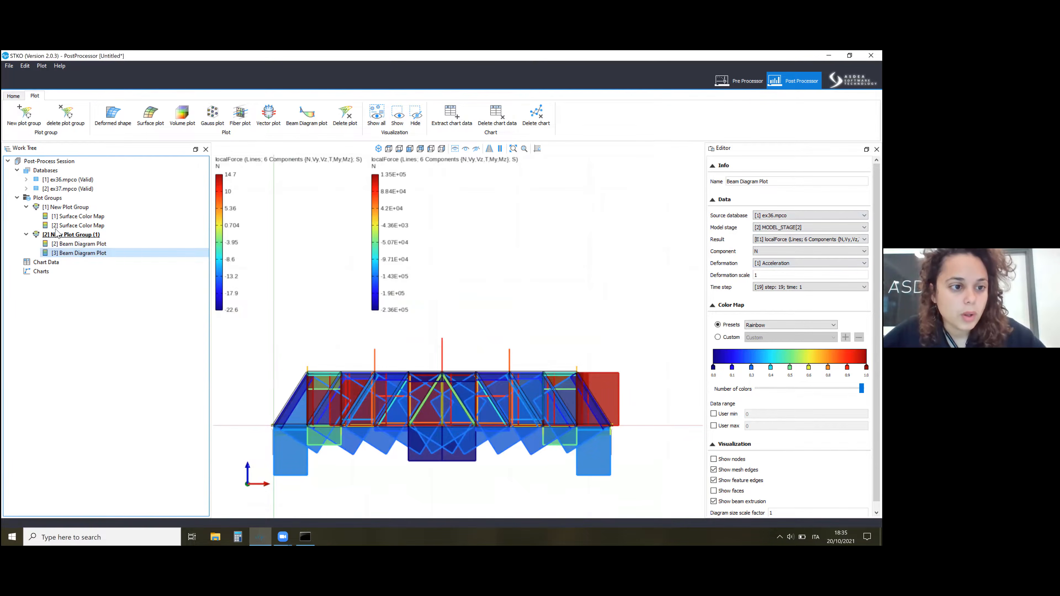
# Create a third plot group containing a beam diagram plot and set its diagram size scale factor to 0.1.
pyautogui.click(24, 114)
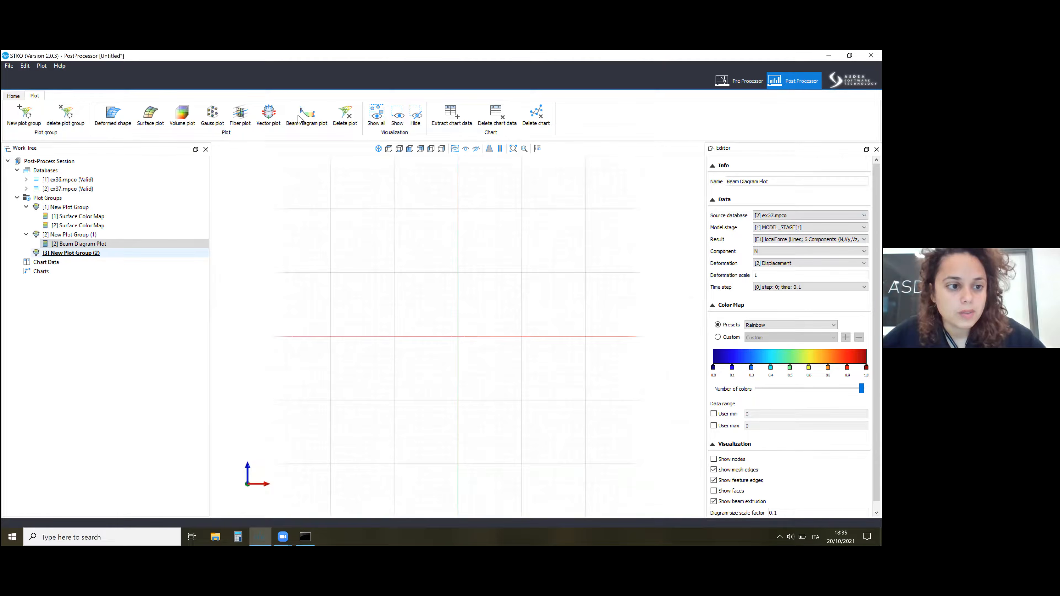
pyautogui.click(307, 115)
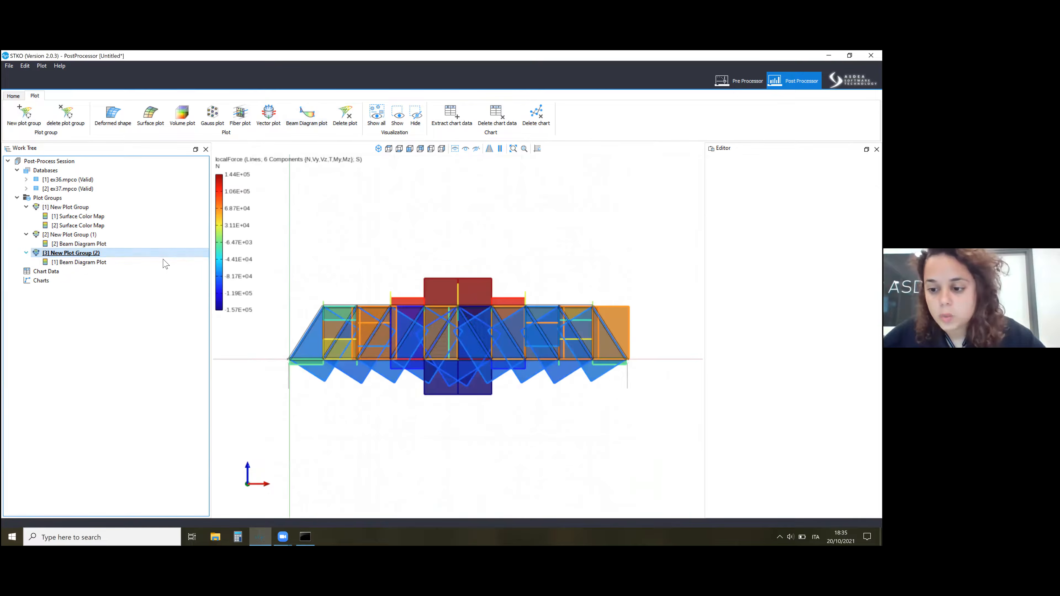
pyautogui.click(98, 262)
pyautogui.doubleClick(777, 513)
pyautogui.write('0.1')
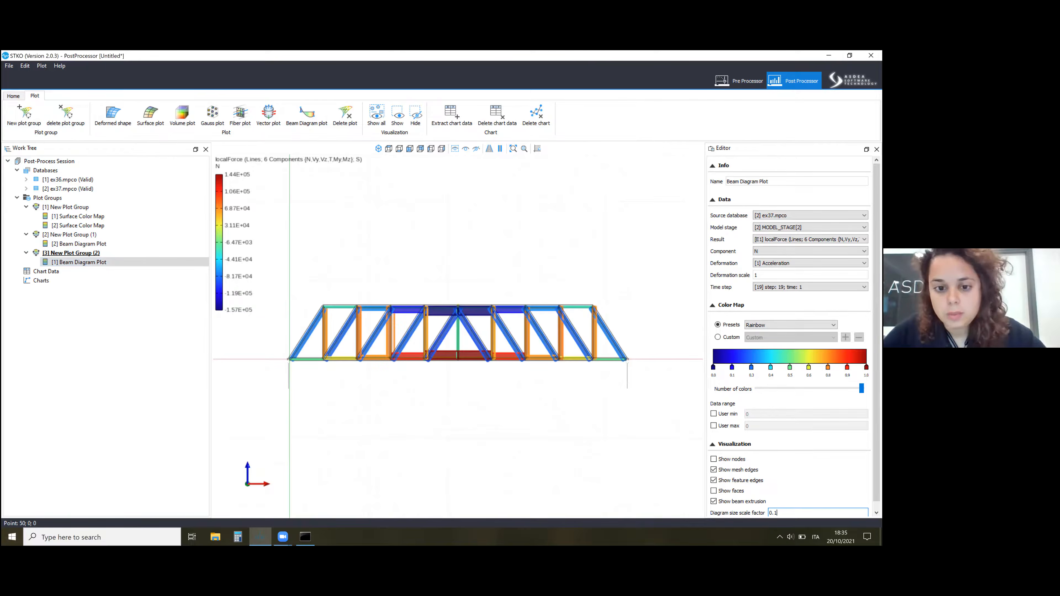
pyautogui.click(663, 408)
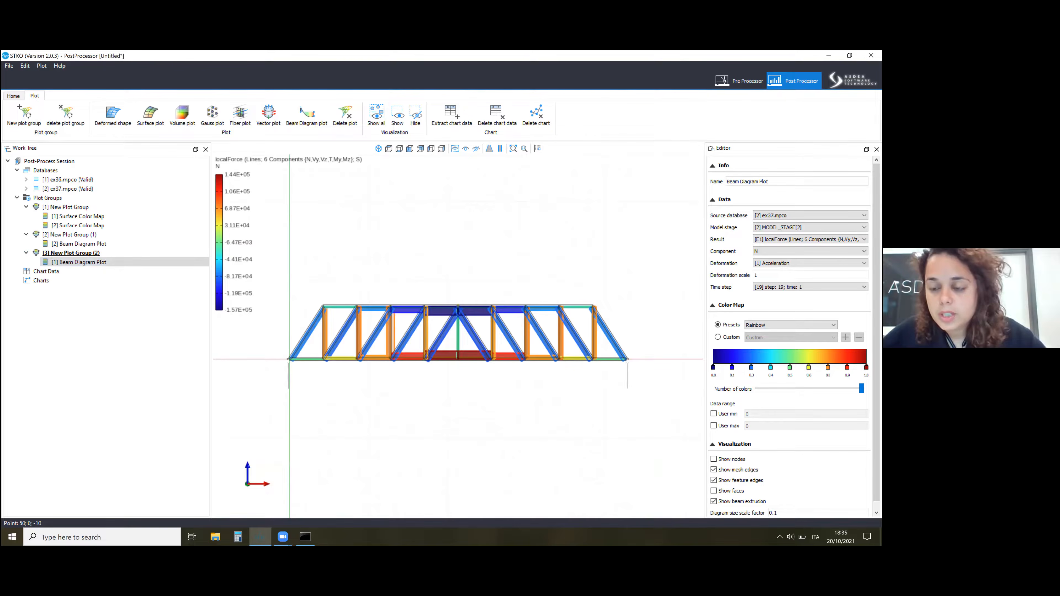
# Examine the axial force diagrams around midspan in the third and second plot groups.
pyautogui.scroll(2, 424, 339)
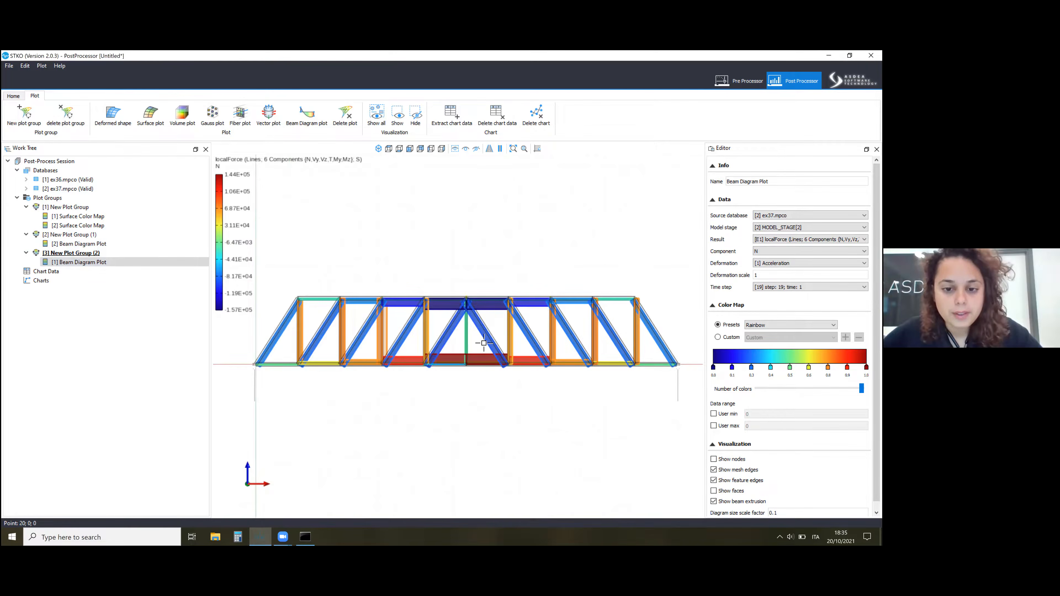
pyautogui.scroll(3, 468, 369)
pyautogui.scroll(1, 469, 368)
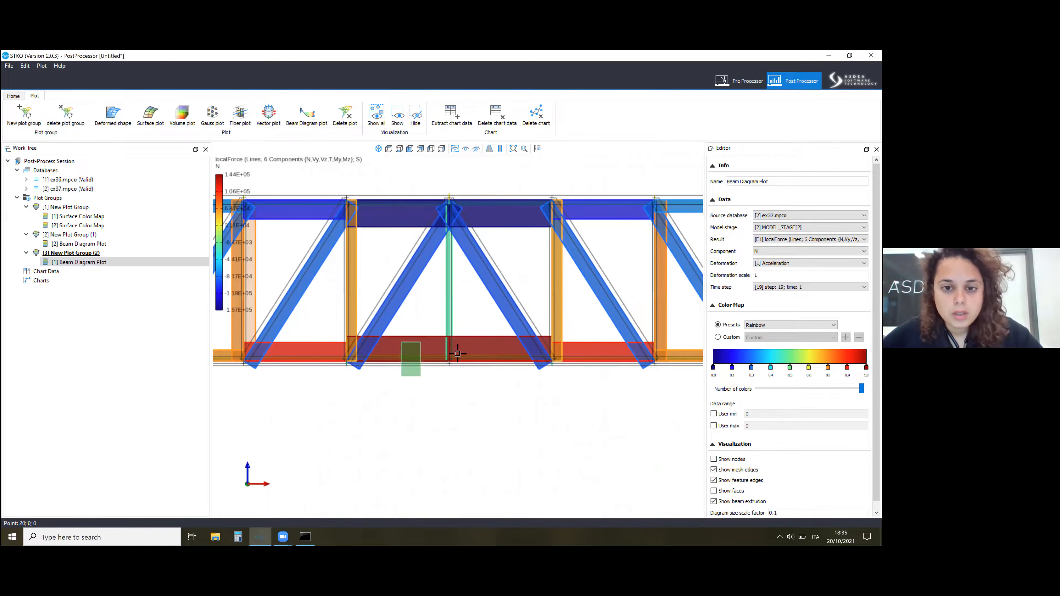
pyautogui.click(86, 236)
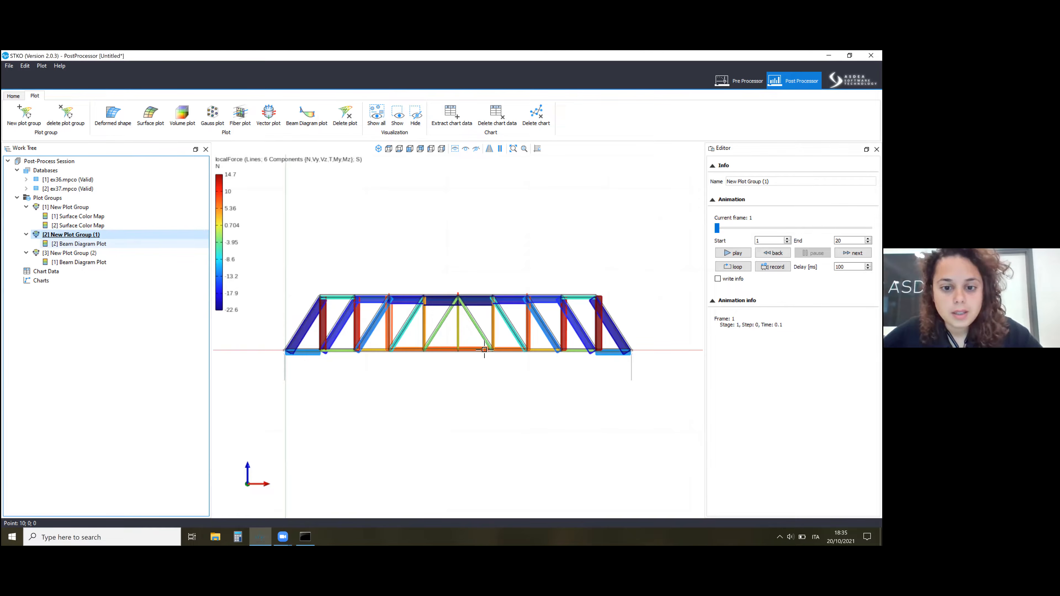
pyautogui.click(491, 337)
pyautogui.scroll(3, 422, 363)
pyautogui.click(465, 151)
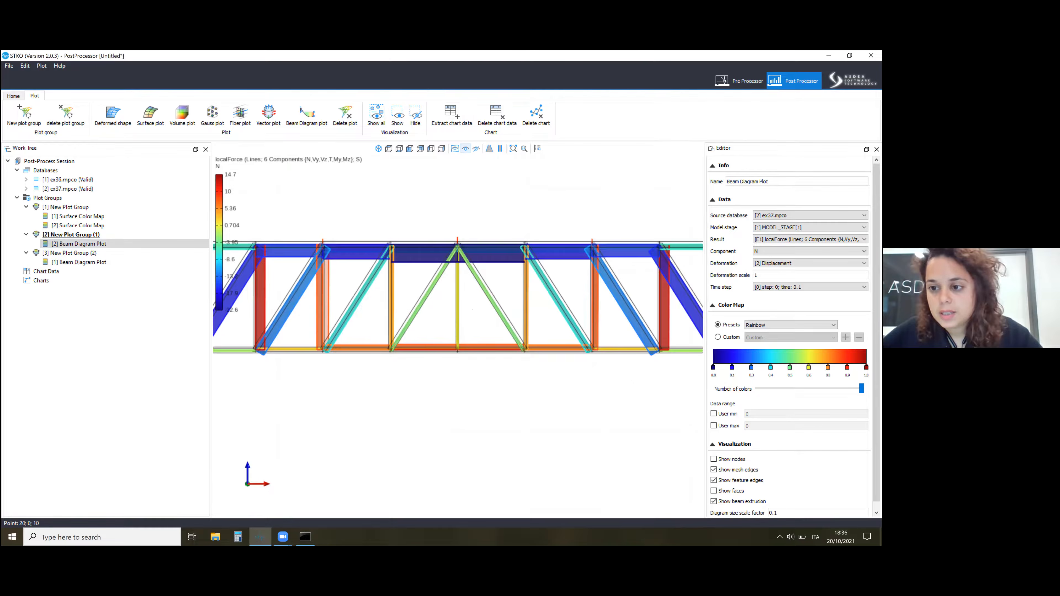
# Set the second group's beam diagram plot to MODEL_STAGE[2] and time step 19, time 1.
pyautogui.click(832, 287)
pyautogui.click(832, 228)
pyautogui.click(830, 236)
pyautogui.click(818, 228)
pyautogui.click(814, 241)
pyautogui.click(814, 287)
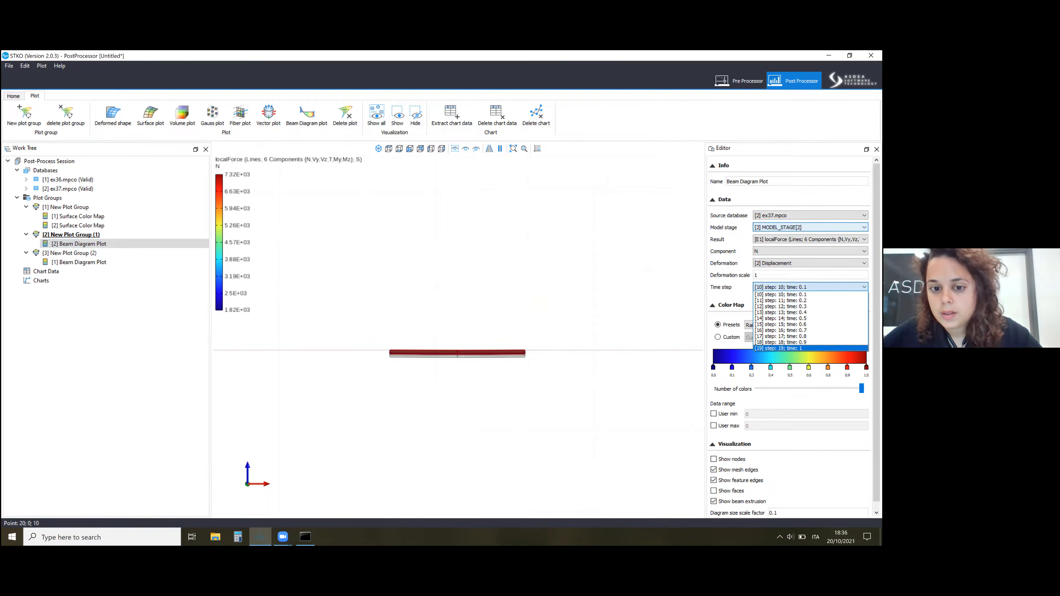
pyautogui.click(779, 348)
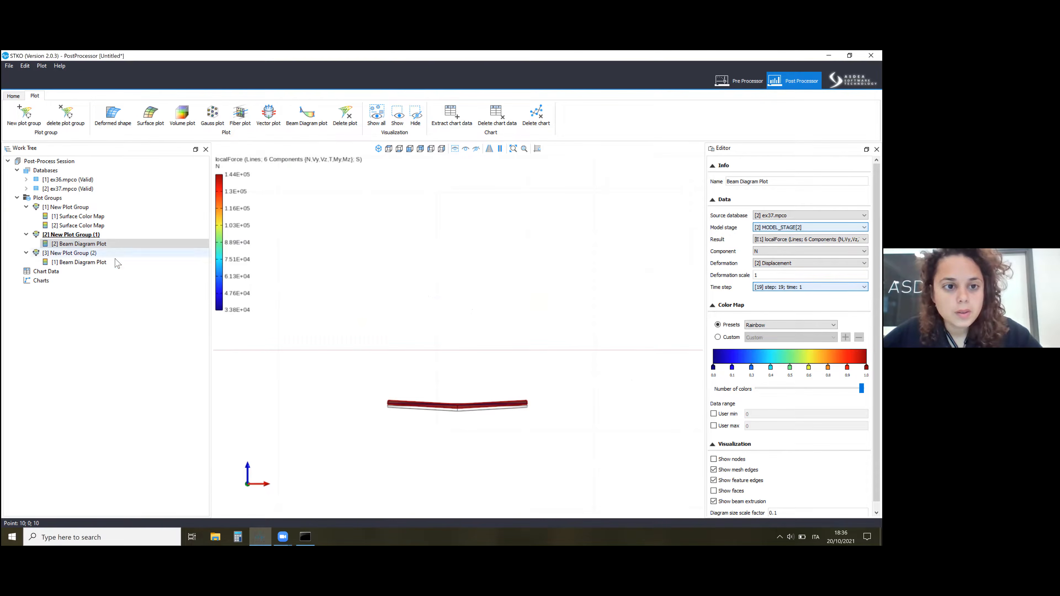
# Switch between the second and third plot groups and examine the second group's axial force diagram on the deformed truss.
pyautogui.click(119, 245)
pyautogui.click(146, 235)
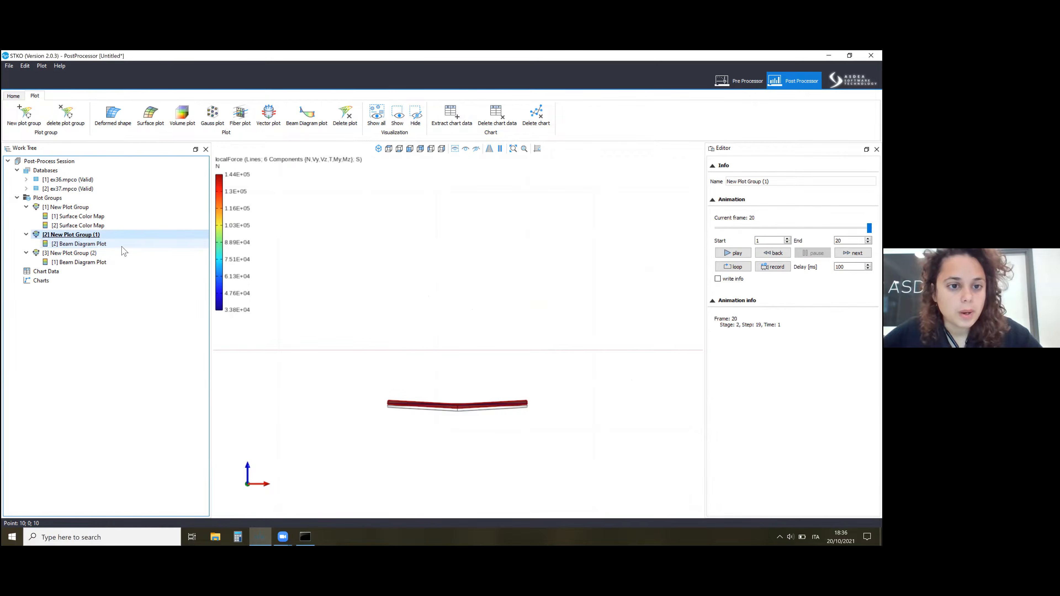
pyautogui.click(146, 252)
pyautogui.click(136, 235)
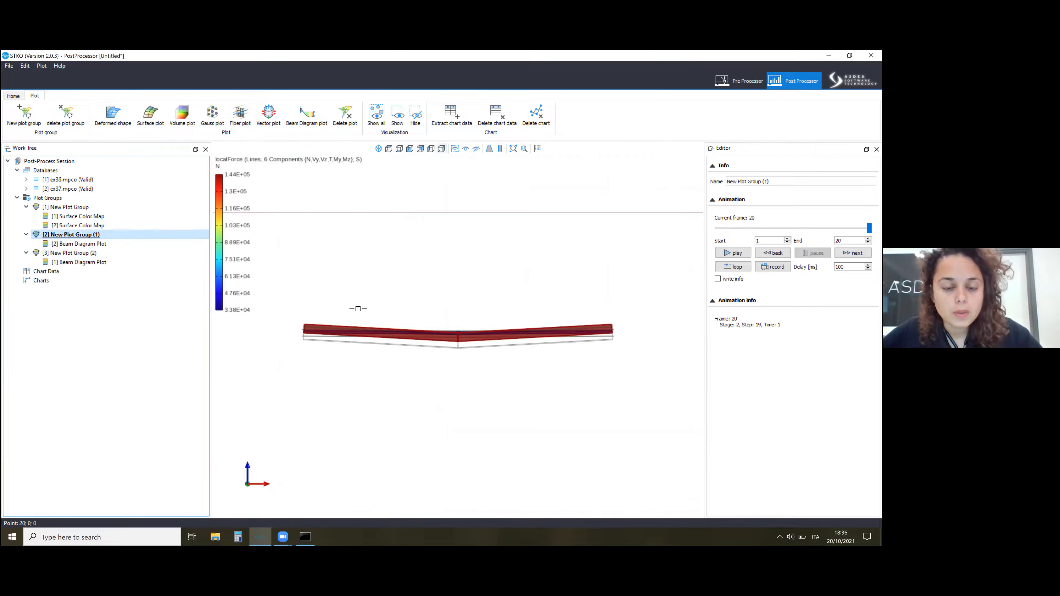
pyautogui.scroll(-5, 377, 291)
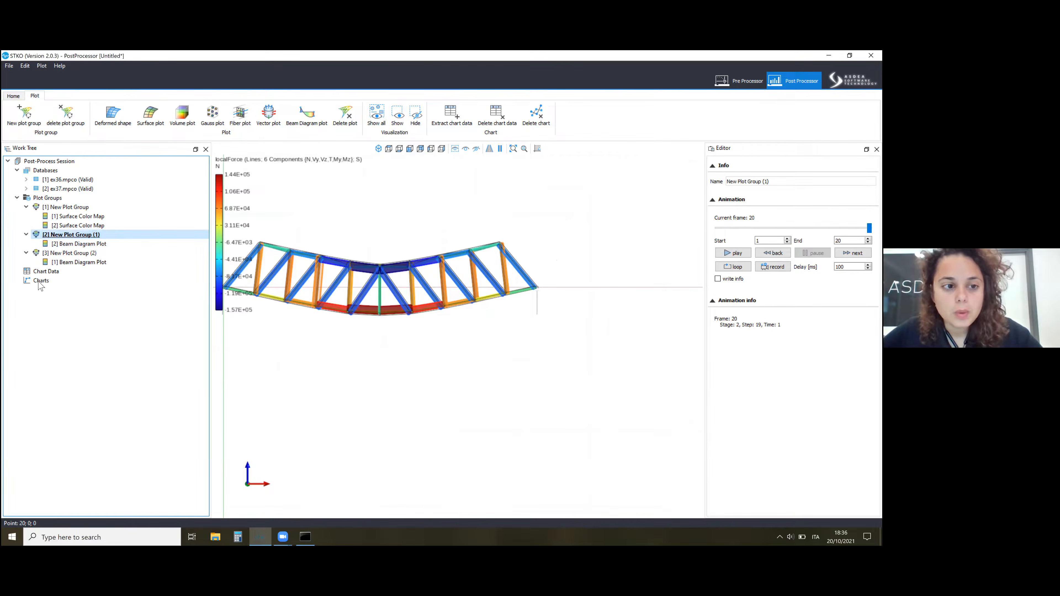
pyautogui.scroll(1, 343, 239)
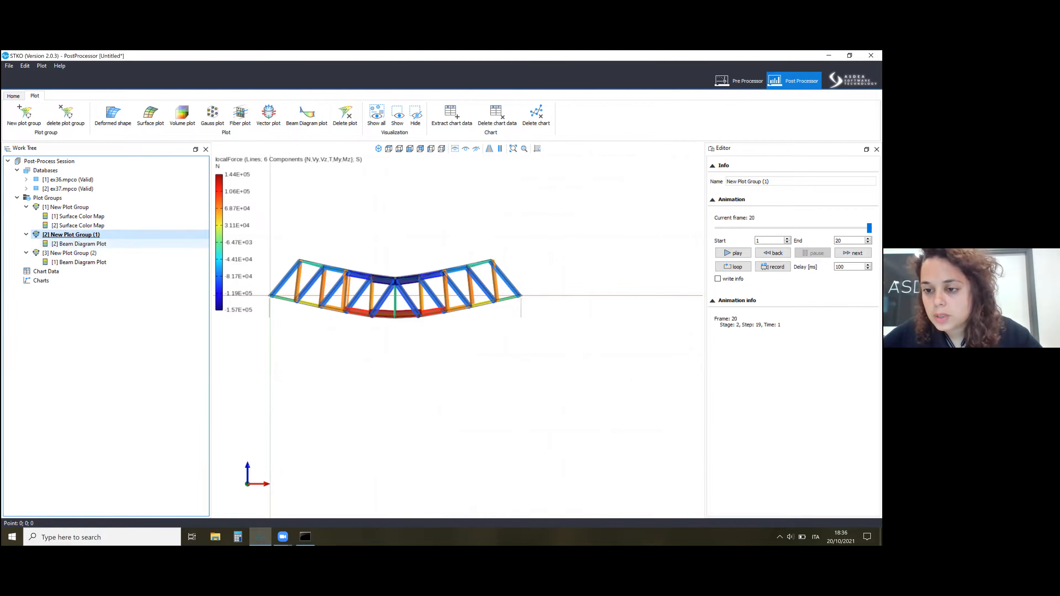
# Set the deformation of the third group's beam diagram plot to Displacement.
pyautogui.click(83, 243)
pyautogui.click(105, 261)
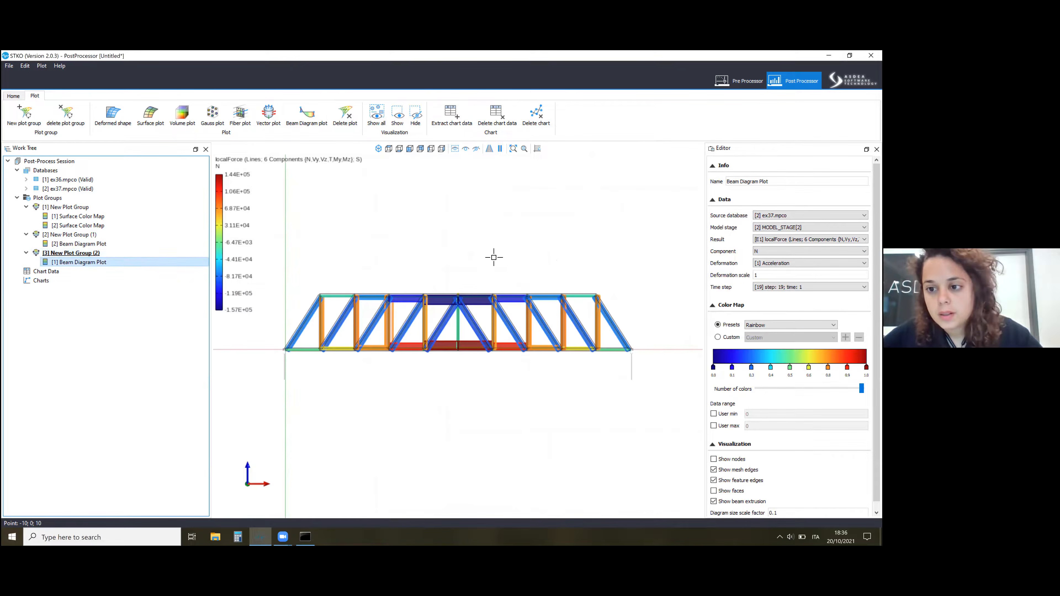
pyautogui.click(809, 263)
pyautogui.click(797, 276)
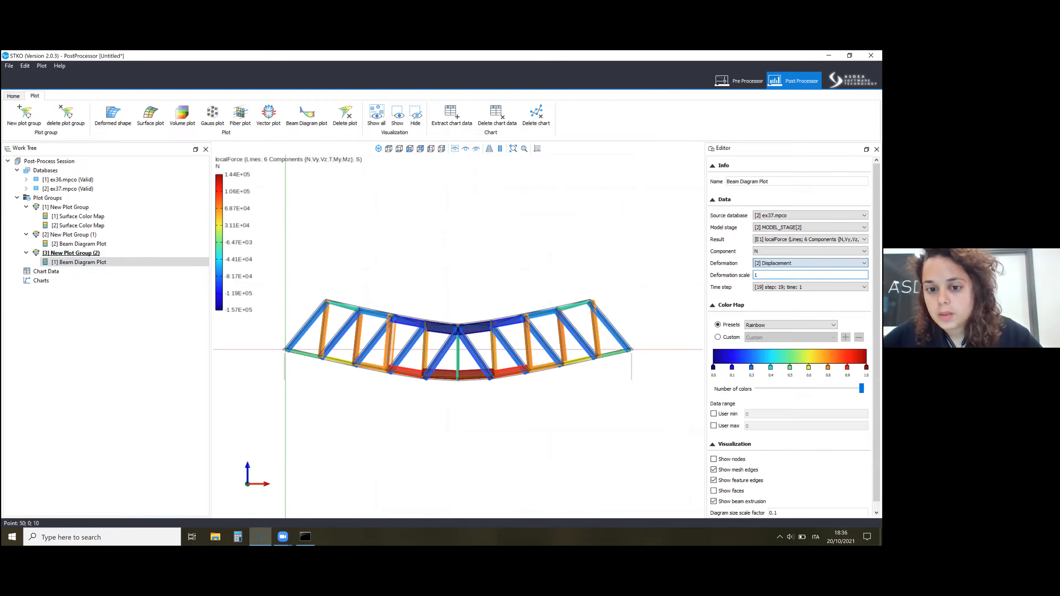
pyautogui.moveTo(490, 349); pyautogui.dragTo(432, 326, button='middle')
pyautogui.scroll(-1, 433, 326)
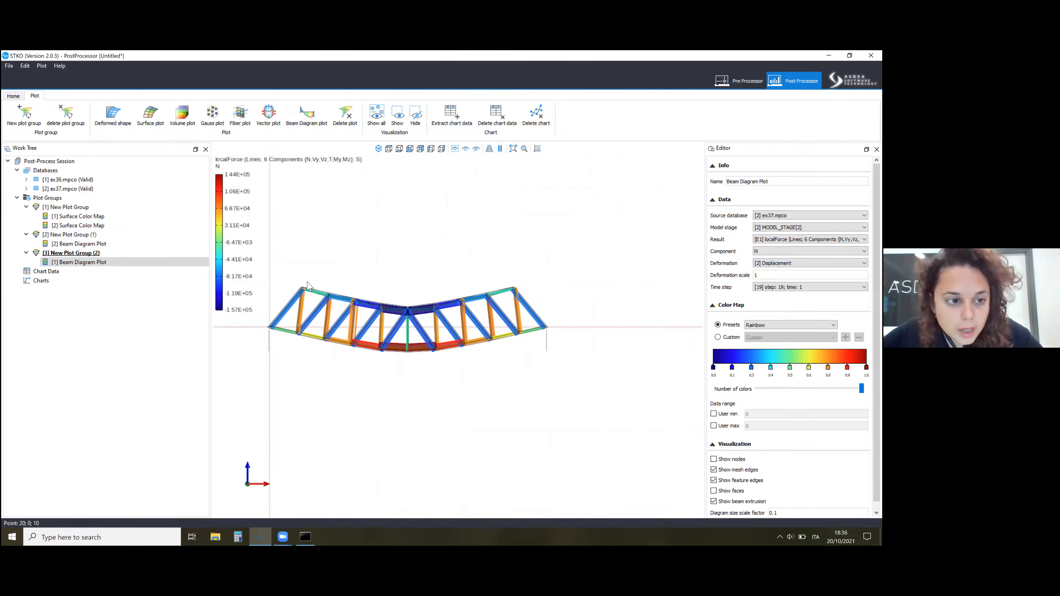
# Set the source database of the second group's beam diagram plot to ex36.mpco and display that group.
pyautogui.click(137, 236)
pyautogui.click(130, 253)
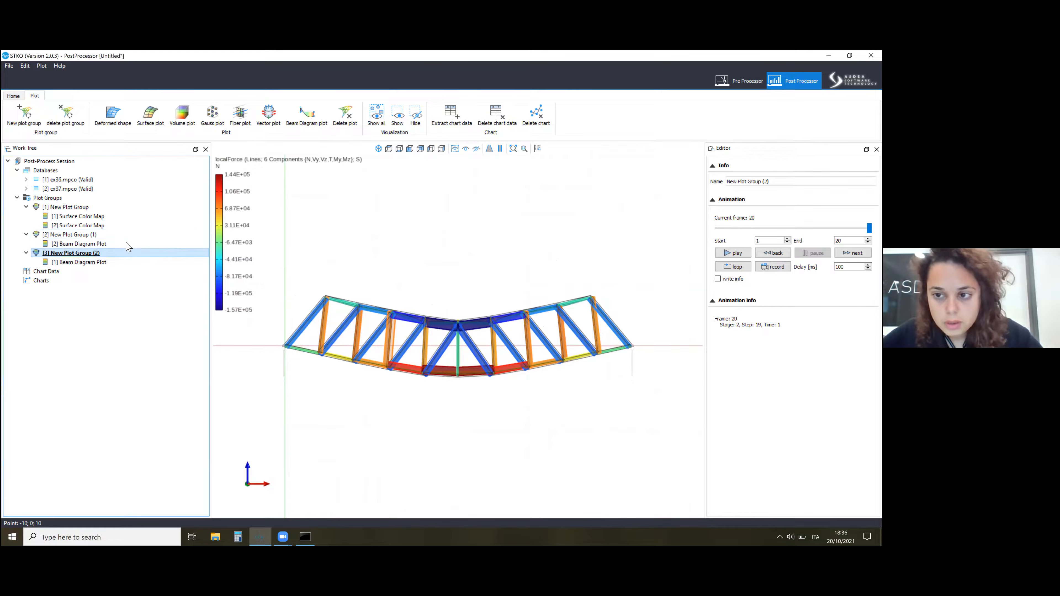
pyautogui.click(121, 263)
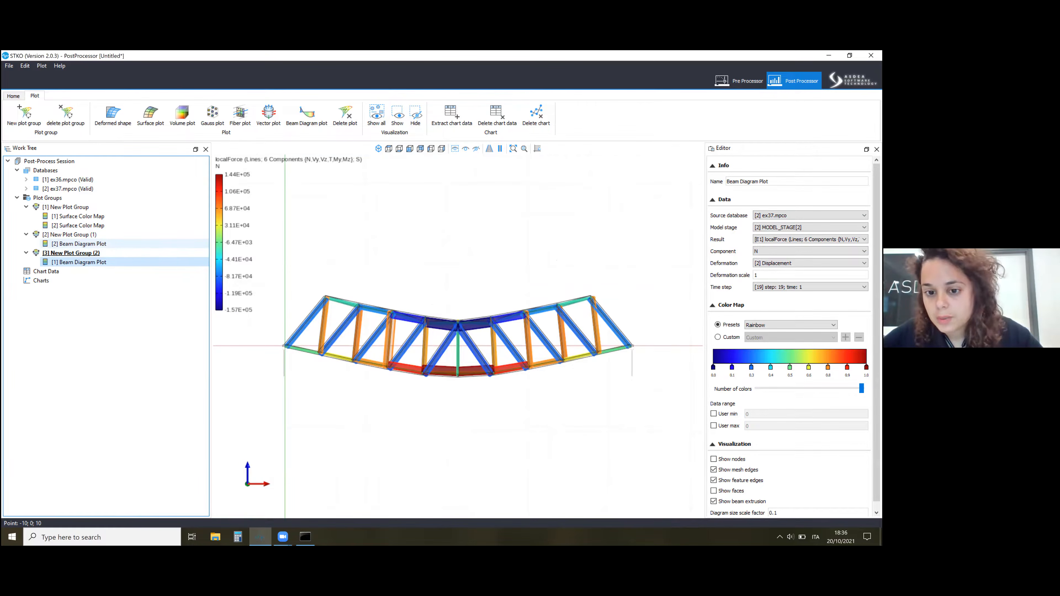
pyautogui.click(79, 243)
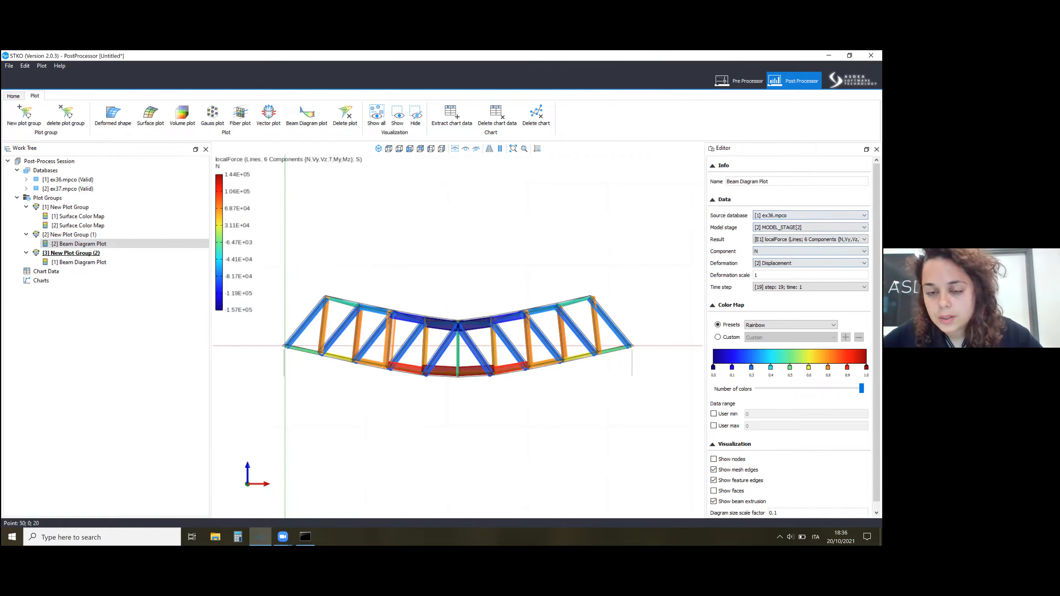
pyautogui.doubleClick(102, 235)
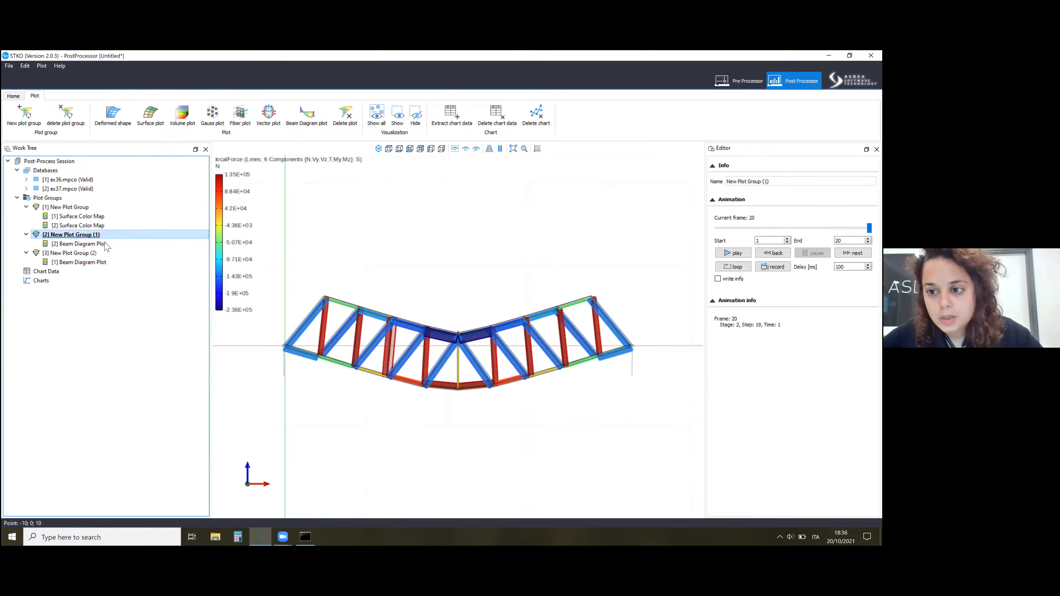
pyautogui.click(105, 245)
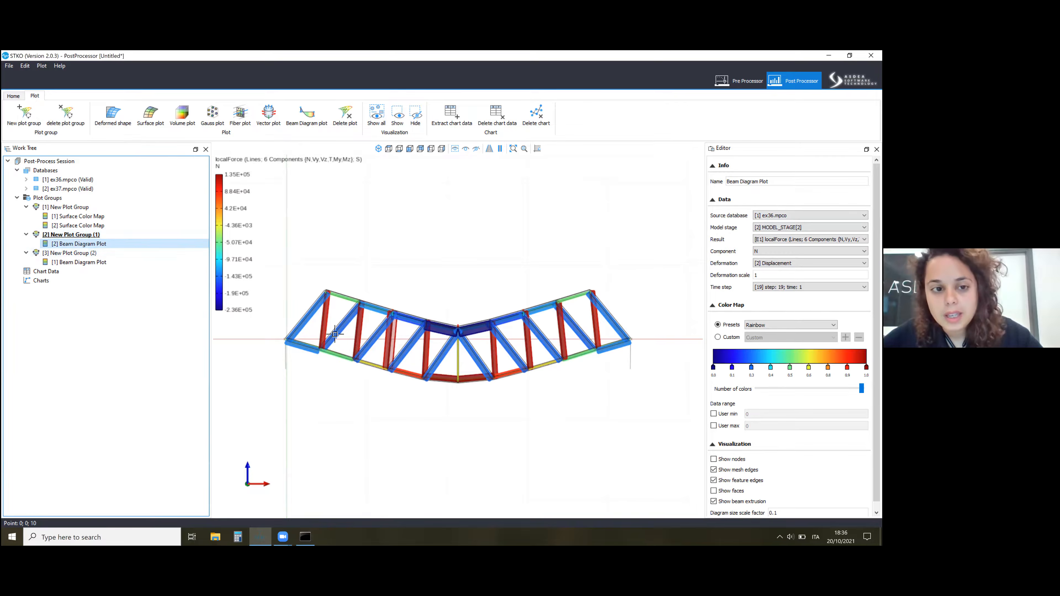
# Compare the full-truss axial force diagrams of ex36 and ex37 by alternating between the second and third plot groups.
pyautogui.scroll(-1, 428, 372)
pyautogui.scroll(1, 456, 335)
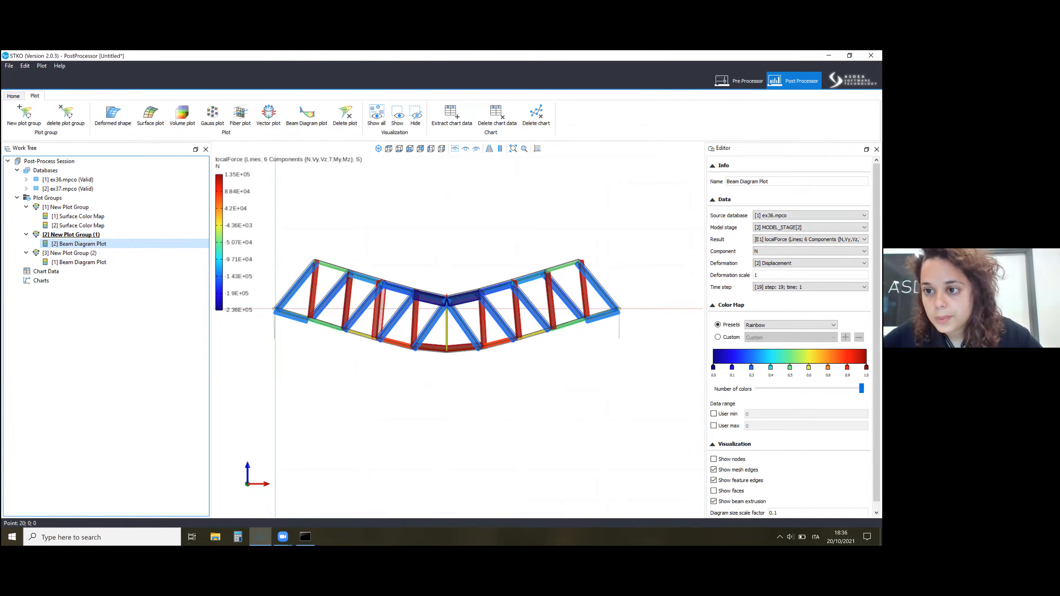
pyautogui.click(79, 235)
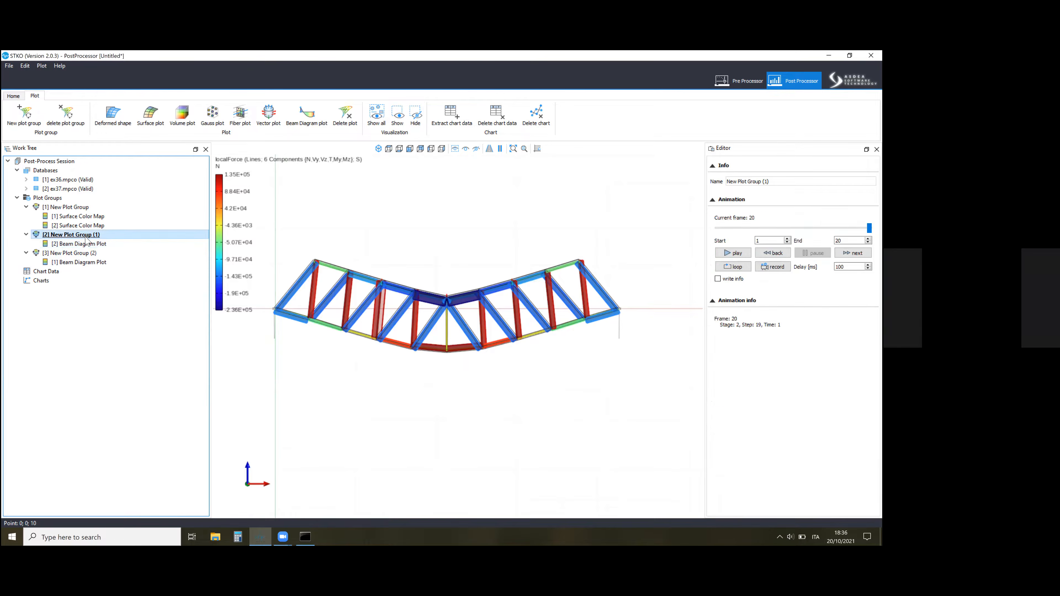
pyautogui.click(88, 243)
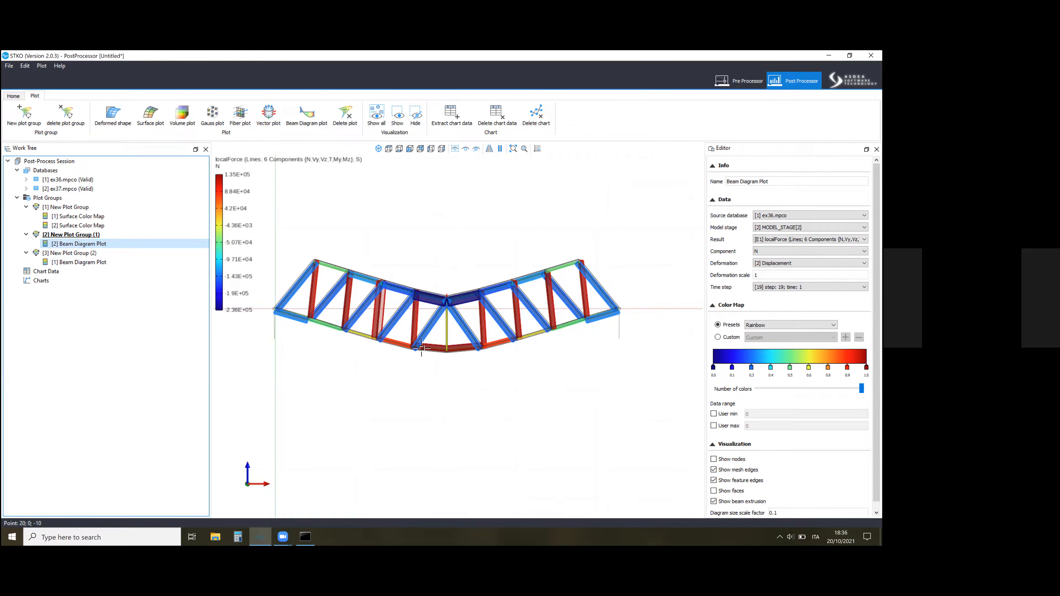
pyautogui.click(113, 253)
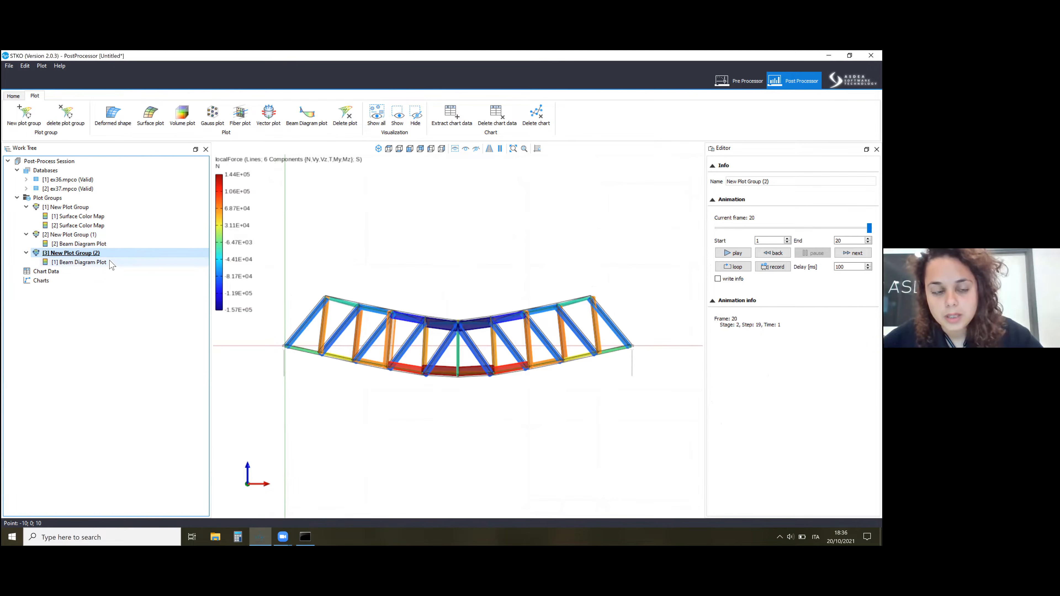
pyautogui.click(109, 237)
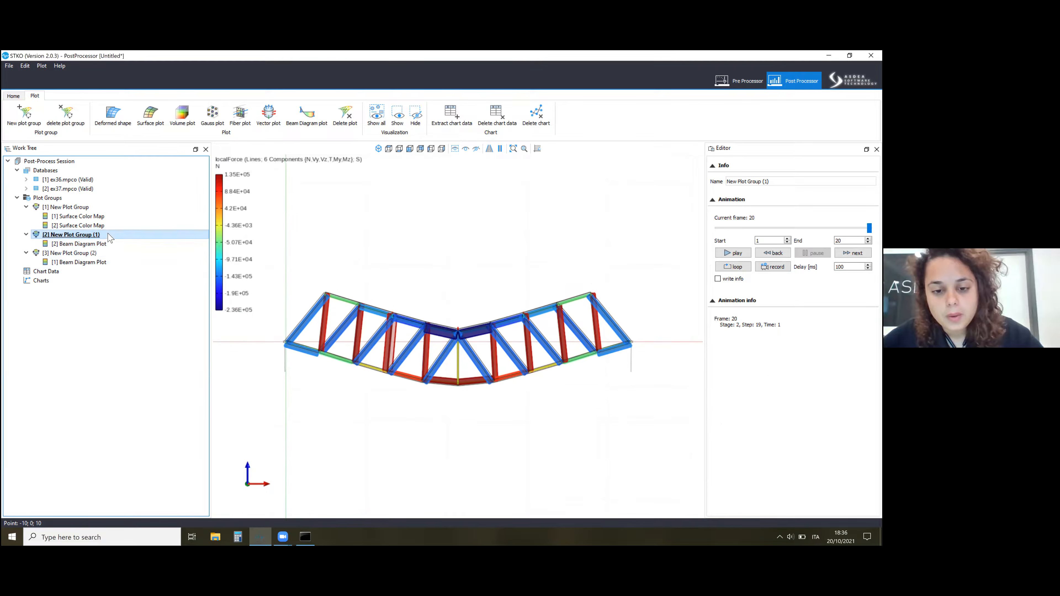
pyautogui.click(95, 255)
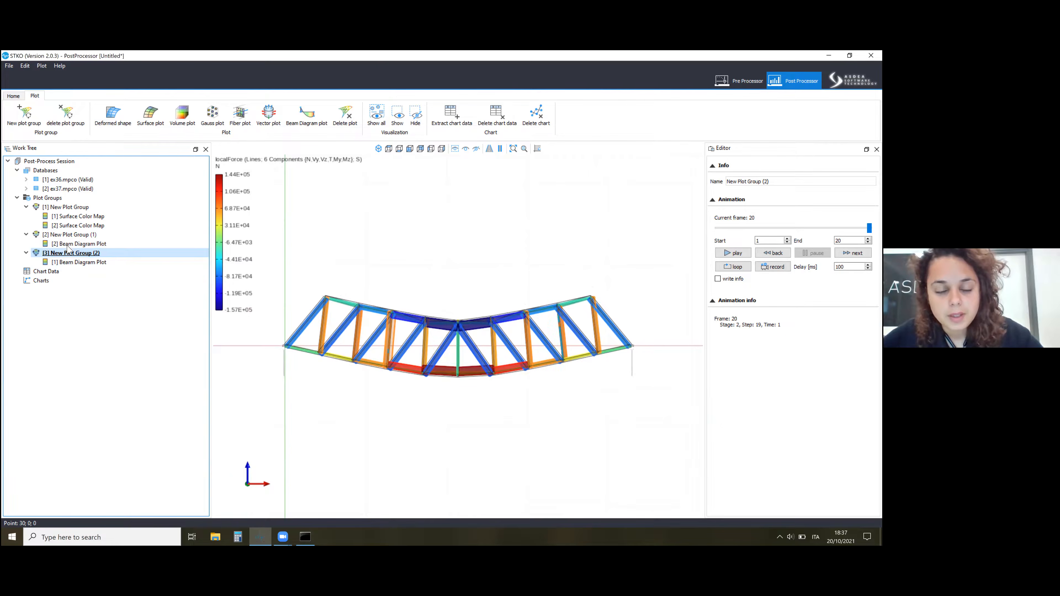
pyautogui.click(79, 237)
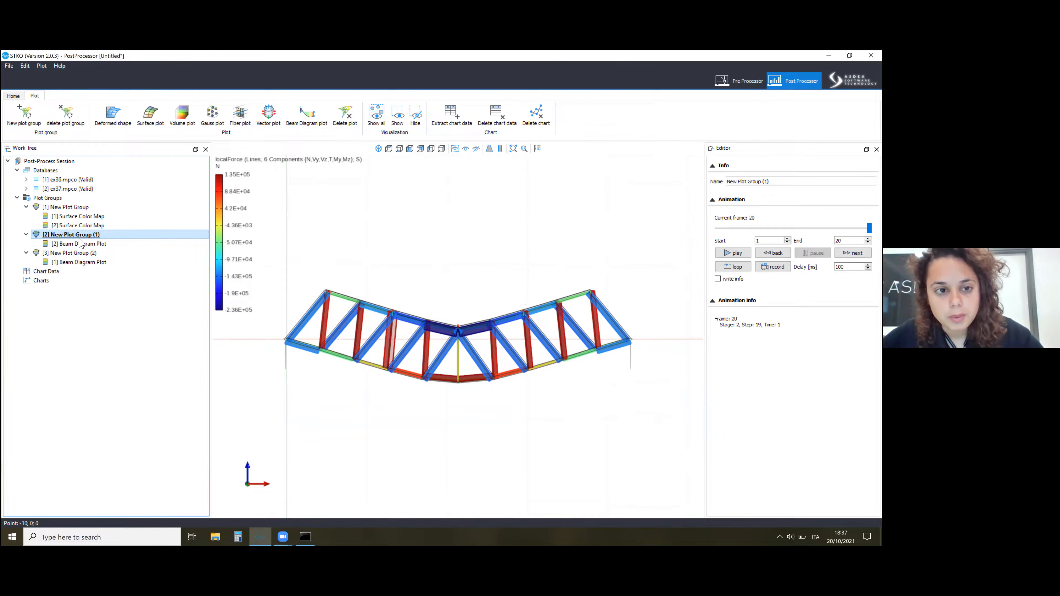
# Examine the ex36 axial force diagram in the chords and diagonals around midspan against the colour legend.
pyautogui.scroll(5, 463, 376)
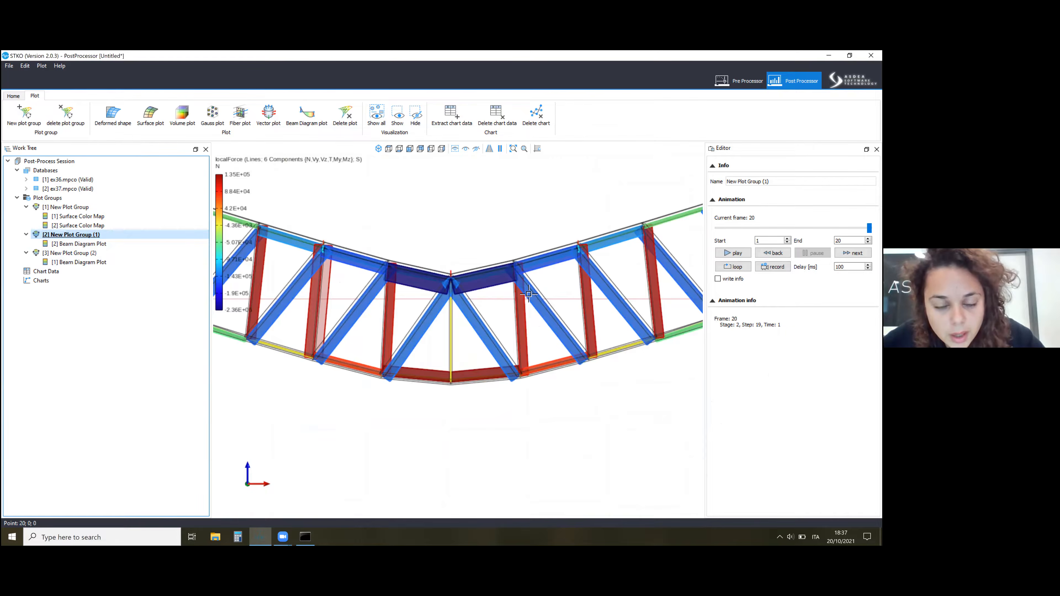
pyautogui.scroll(-2, 528, 293)
pyautogui.scroll(2, 302, 318)
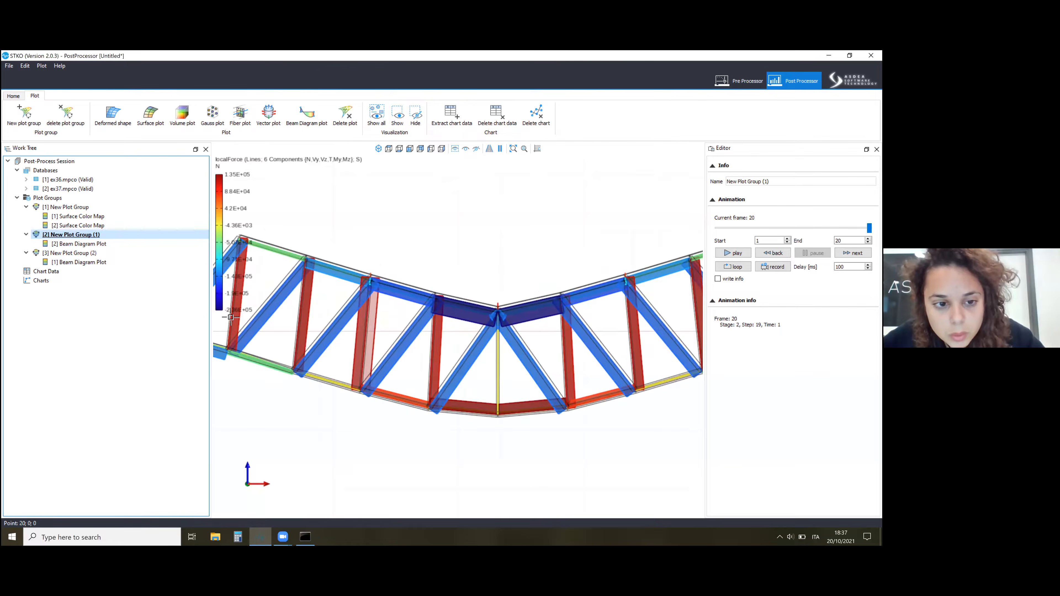
pyautogui.scroll(-1, 372, 301)
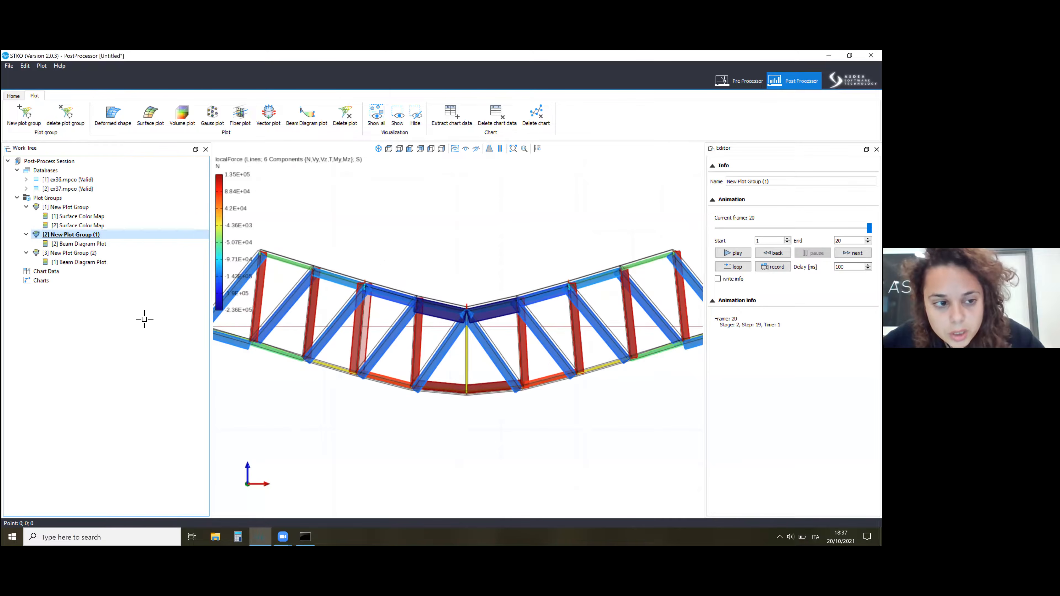
# Display the third plot group and examine the ex37 axial forces in the top chord around midspan.
pyautogui.click(91, 254)
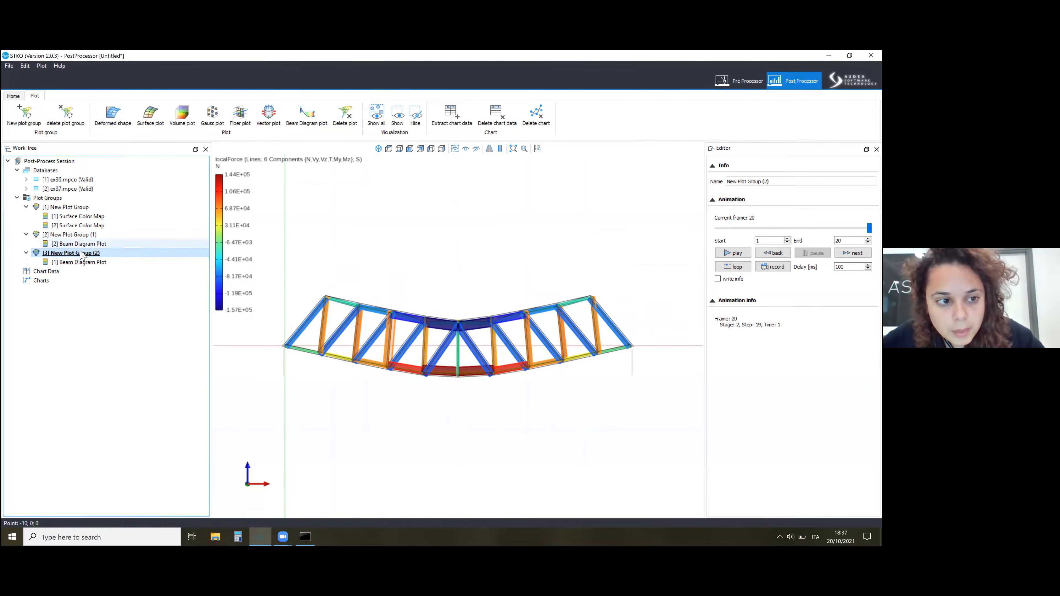
pyautogui.click(74, 235)
pyautogui.click(75, 253)
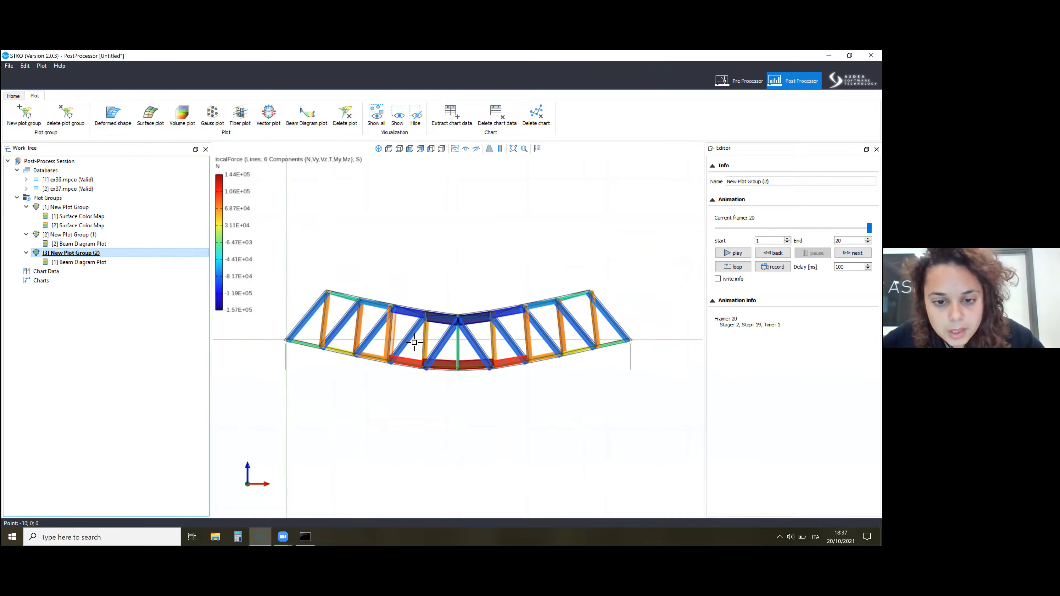
pyautogui.scroll(7, 454, 318)
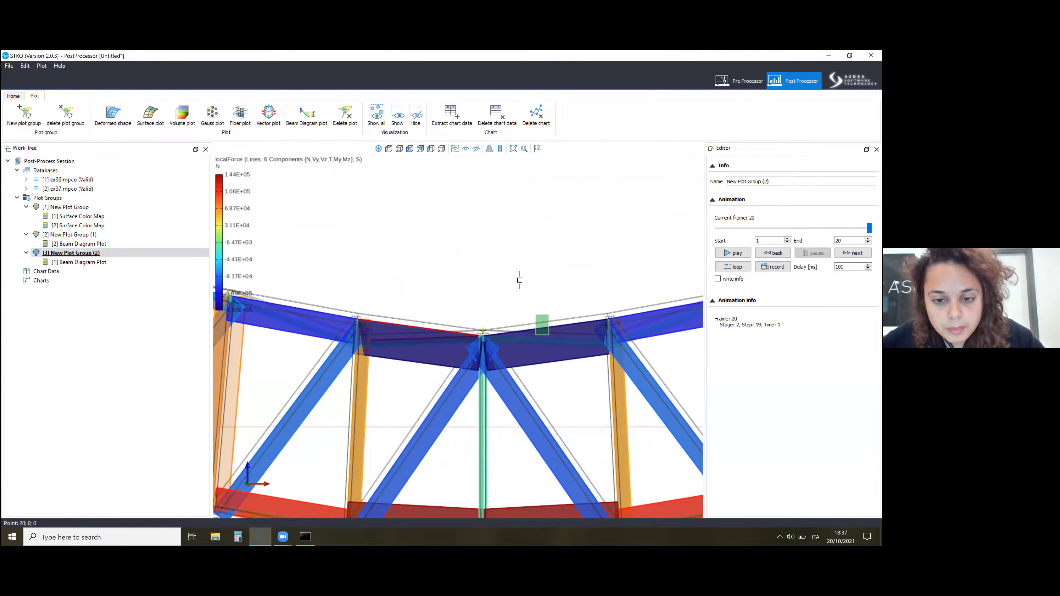
pyautogui.scroll(-6, 486, 341)
pyautogui.scroll(4, 504, 310)
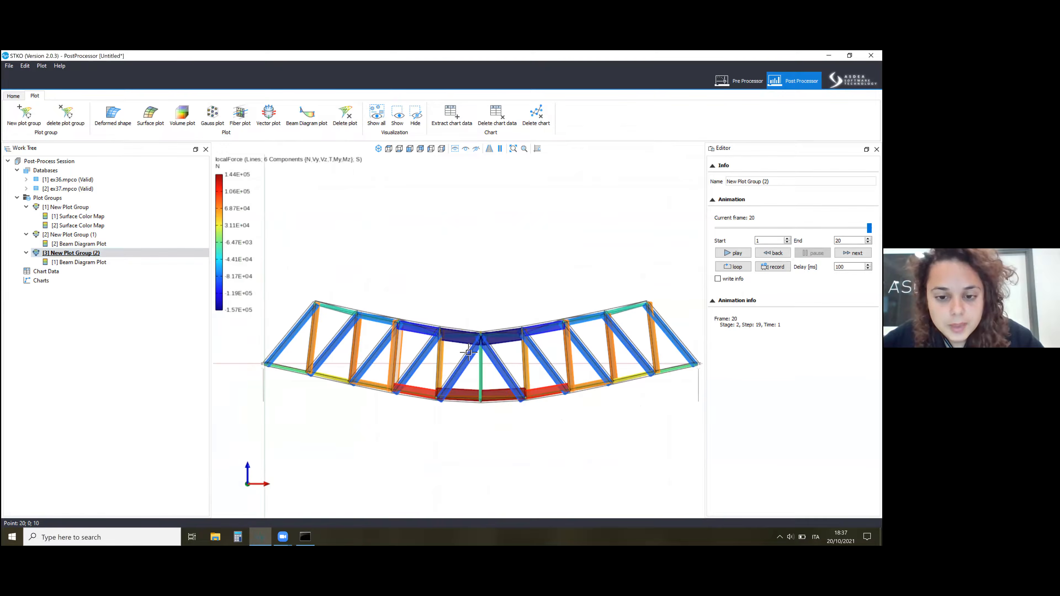
pyautogui.scroll(-4, 480, 380)
pyautogui.scroll(3, 468, 409)
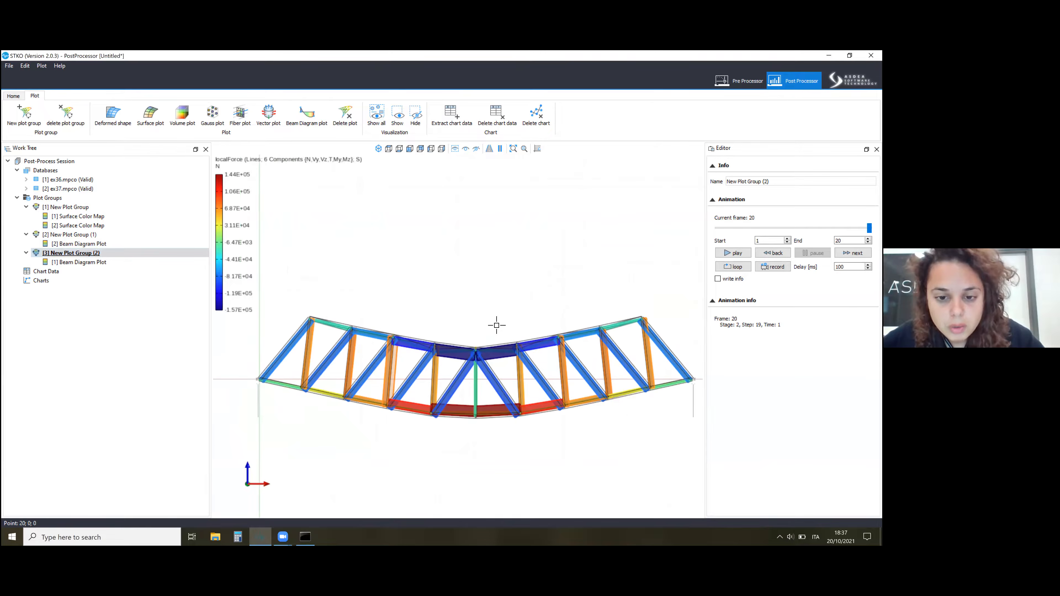
# Inspect the ex37 axial force diagrams in the chords and horizontal bracing from several 3D viewpoints.
pyautogui.moveTo(462, 331); pyautogui.dragTo(535, 247, button='middle')
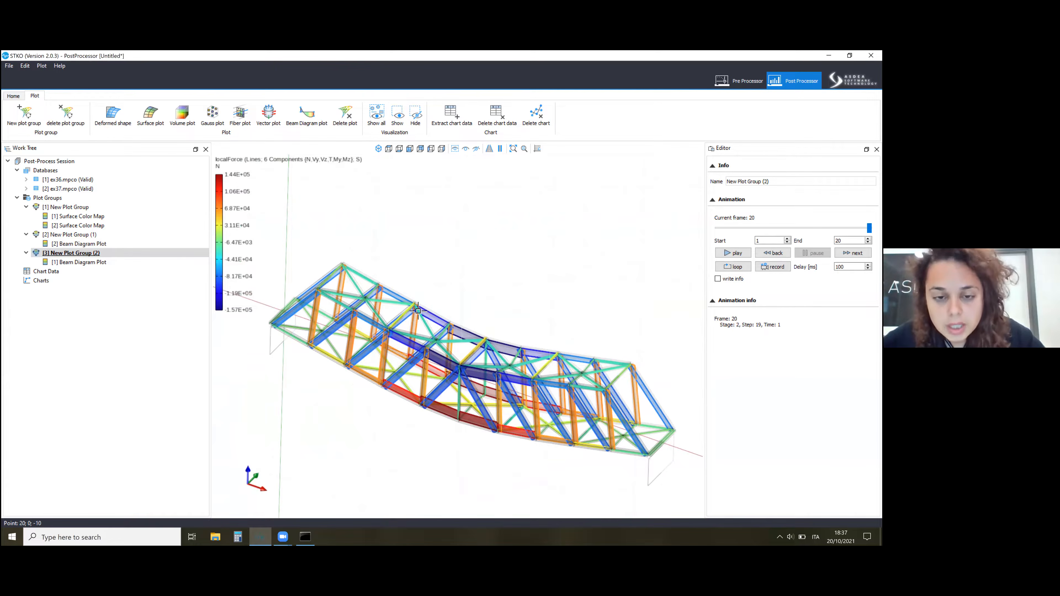
pyautogui.scroll(6, 454, 259)
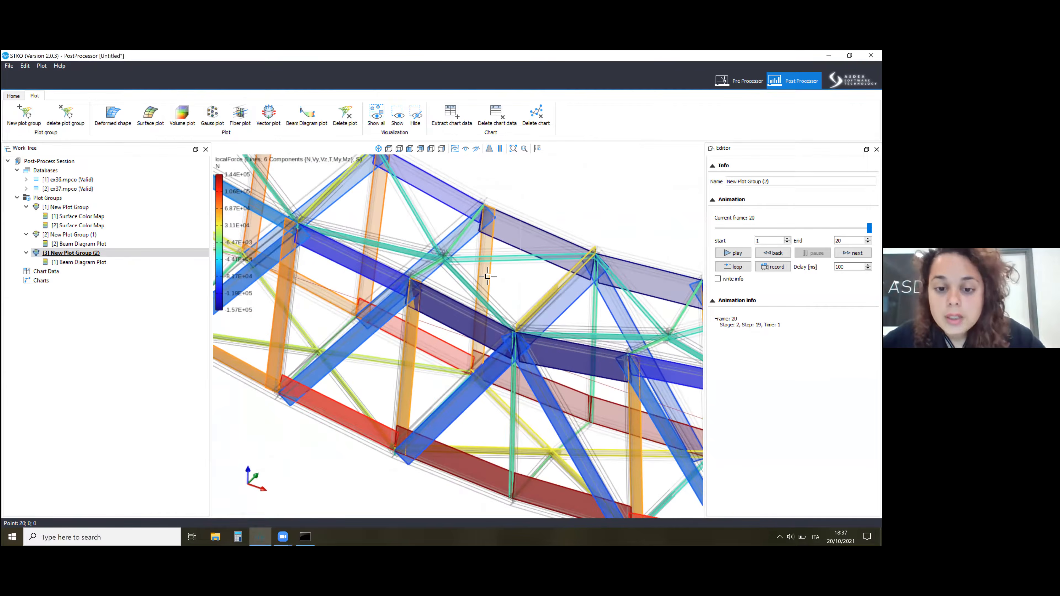
pyautogui.scroll(-8, 446, 238)
pyautogui.moveTo(499, 402); pyautogui.dragTo(579, 315, button='middle')
pyautogui.scroll(8, 534, 331)
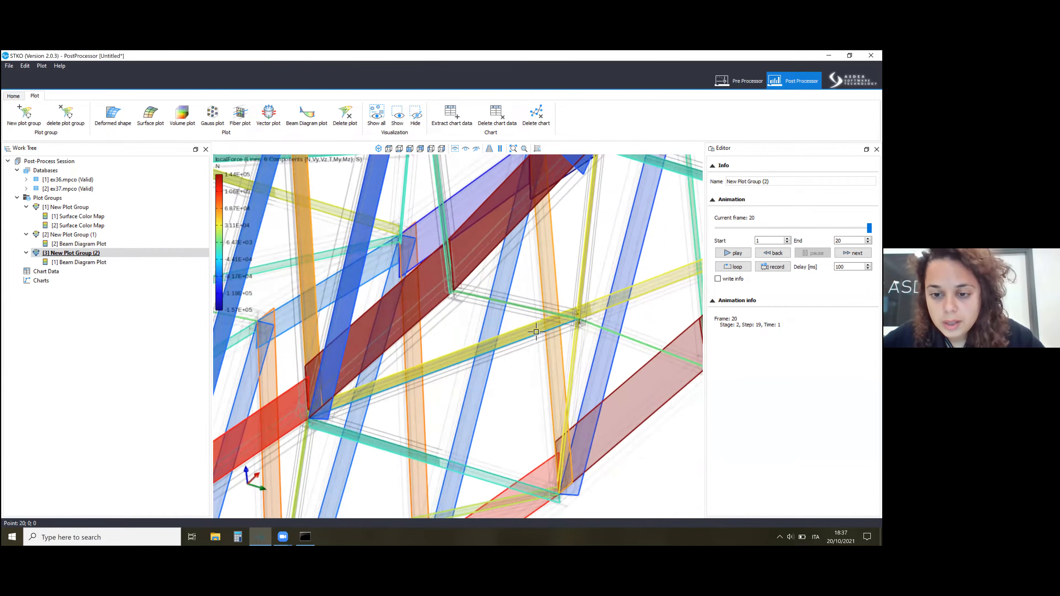
pyautogui.scroll(-8, 483, 325)
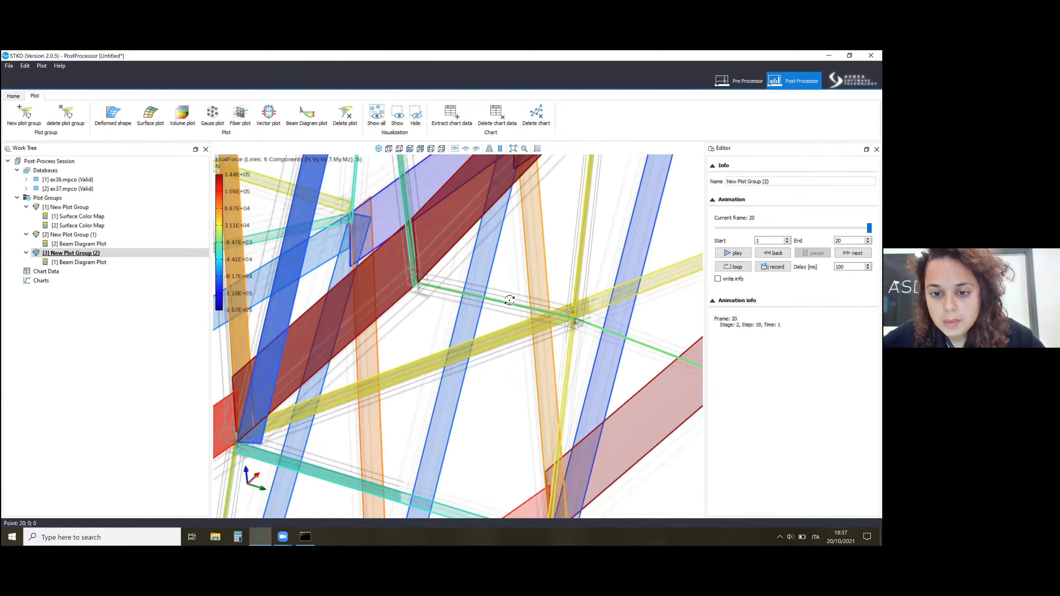
pyautogui.moveTo(483, 326); pyautogui.dragTo(281, 227, button='middle')
pyautogui.scroll(10, 399, 269)
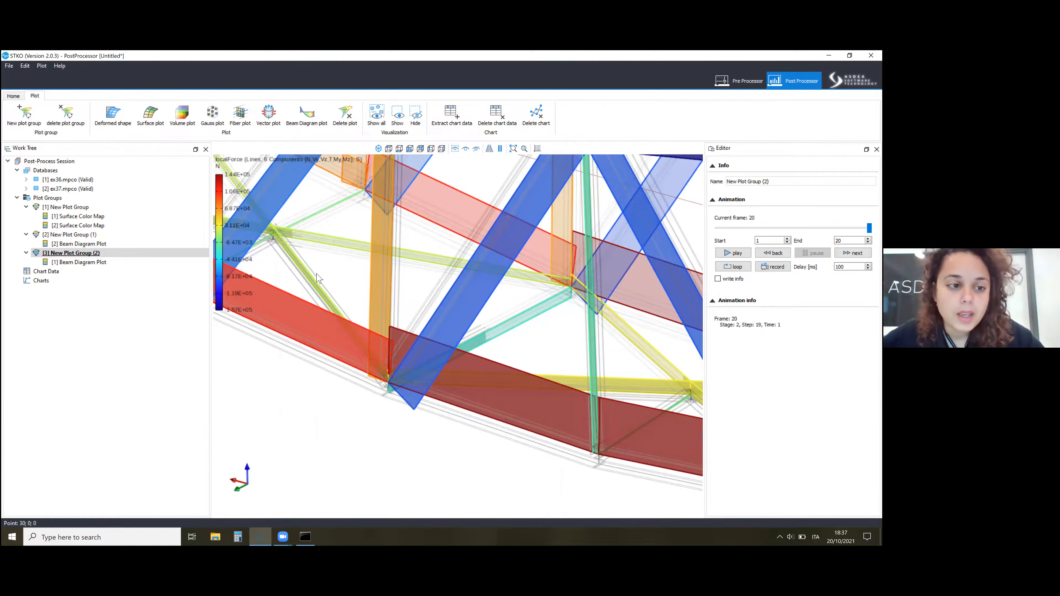
pyautogui.scroll(-10, 318, 277)
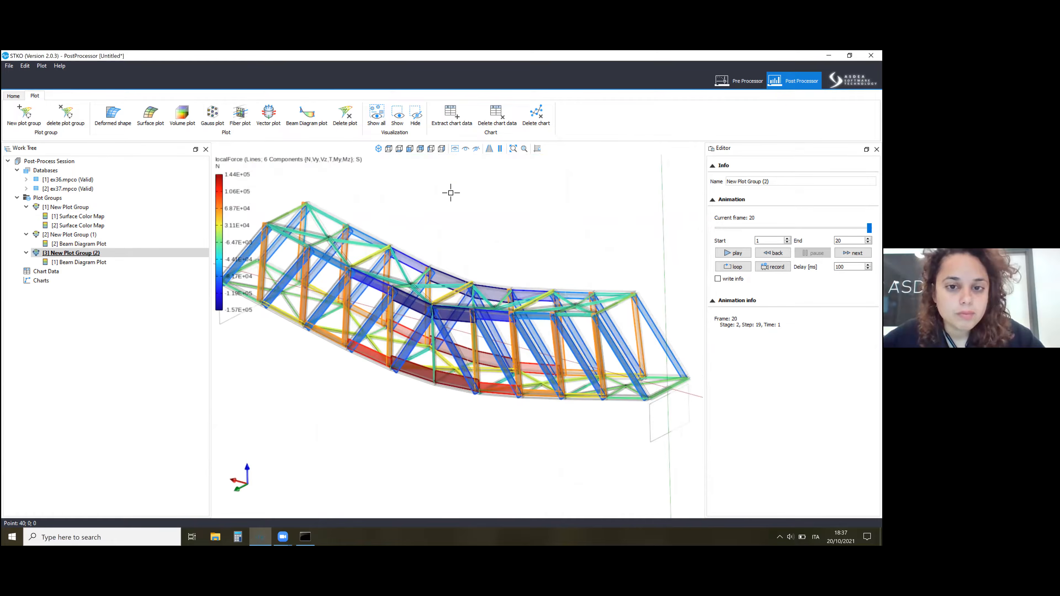
# Display the first plot group's ex36 and ex37 displacement colour maps and inspect the deformed bridge from the front.
pyautogui.click(79, 217)
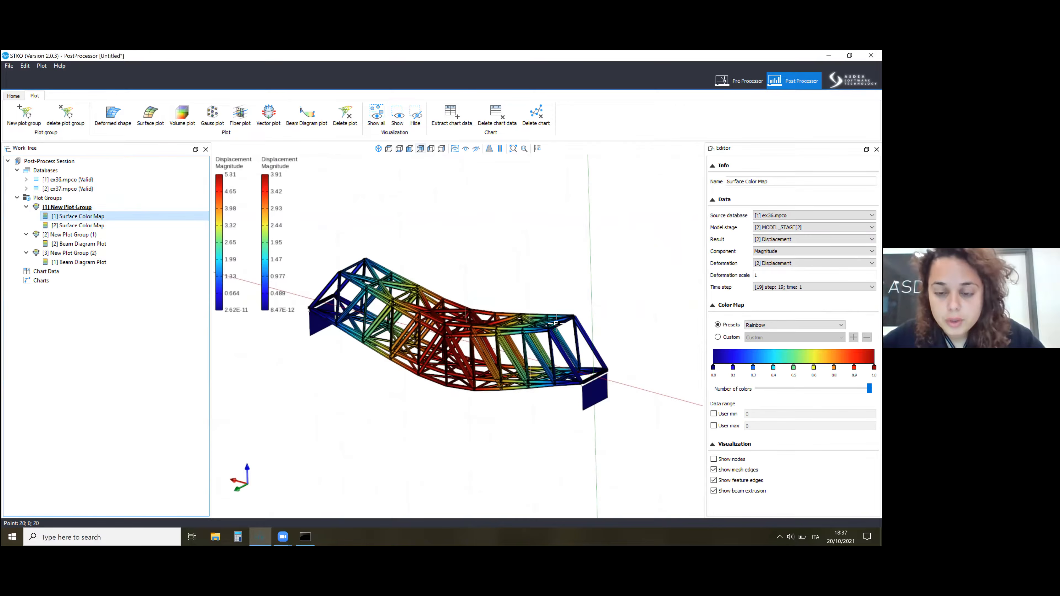
pyautogui.scroll(3, 590, 312)
pyautogui.scroll(-2, 577, 277)
pyautogui.scroll(1, 521, 274)
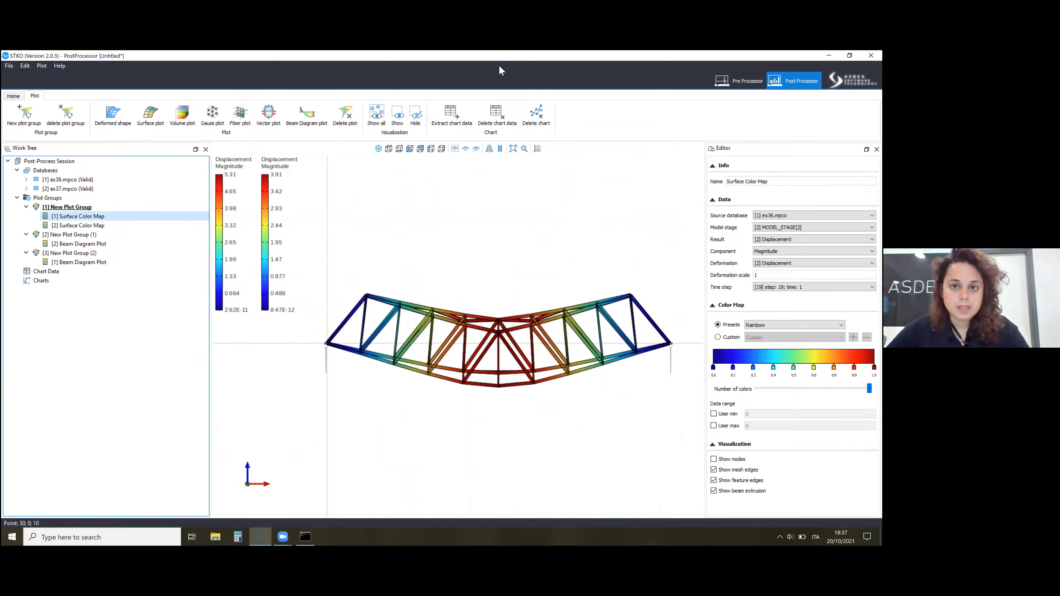
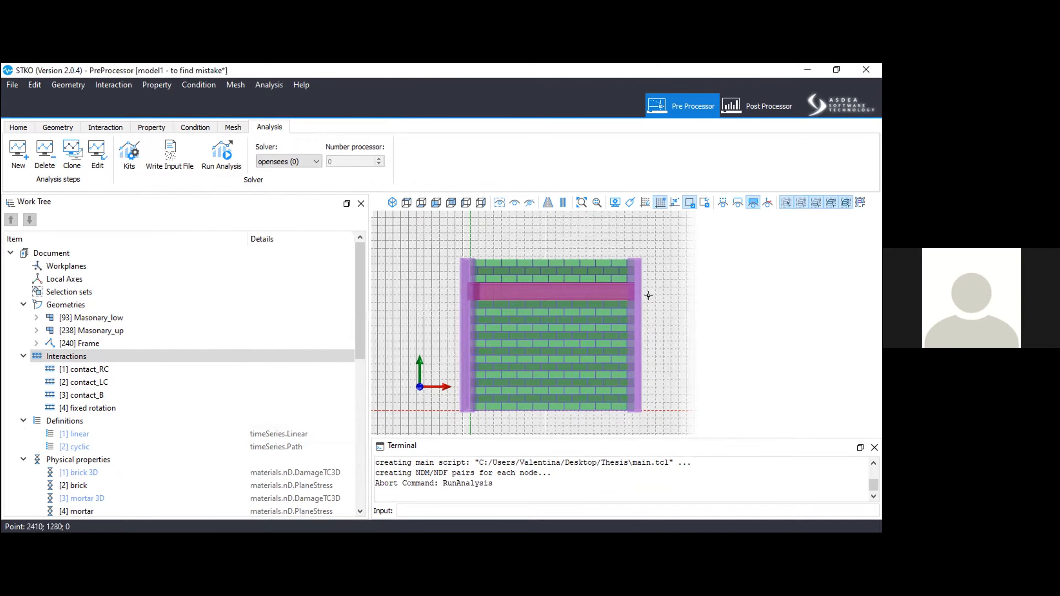
# Widen the work tree so the full type details of the physical and element properties can be read.
pyautogui.scroll(1, 645, 294)
pyautogui.moveTo(638, 307); pyautogui.dragTo(628, 286, button='middle')
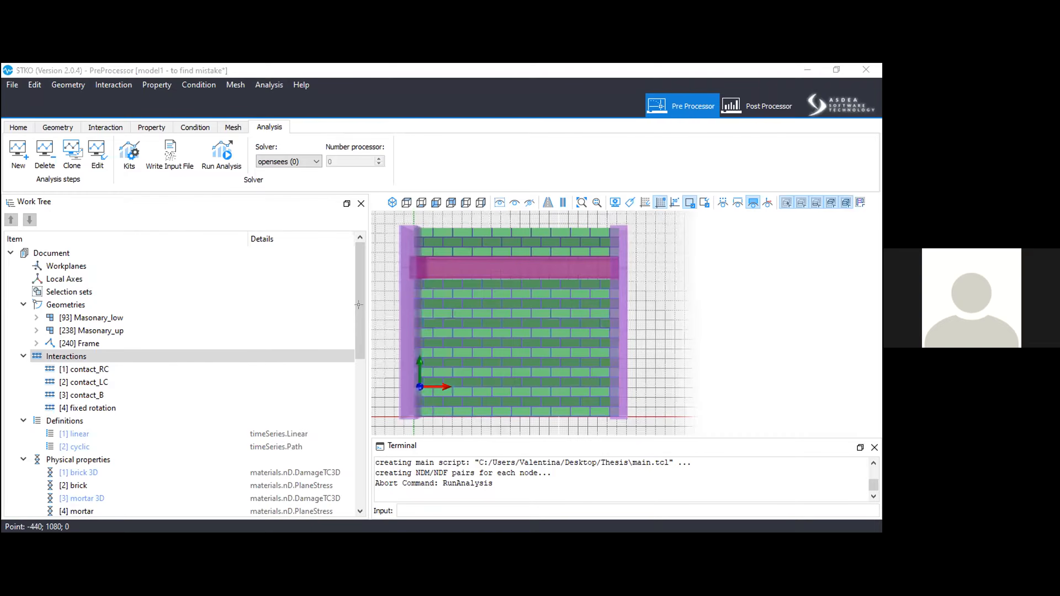
pyautogui.moveTo(359, 345); pyautogui.dragTo(353, 418)
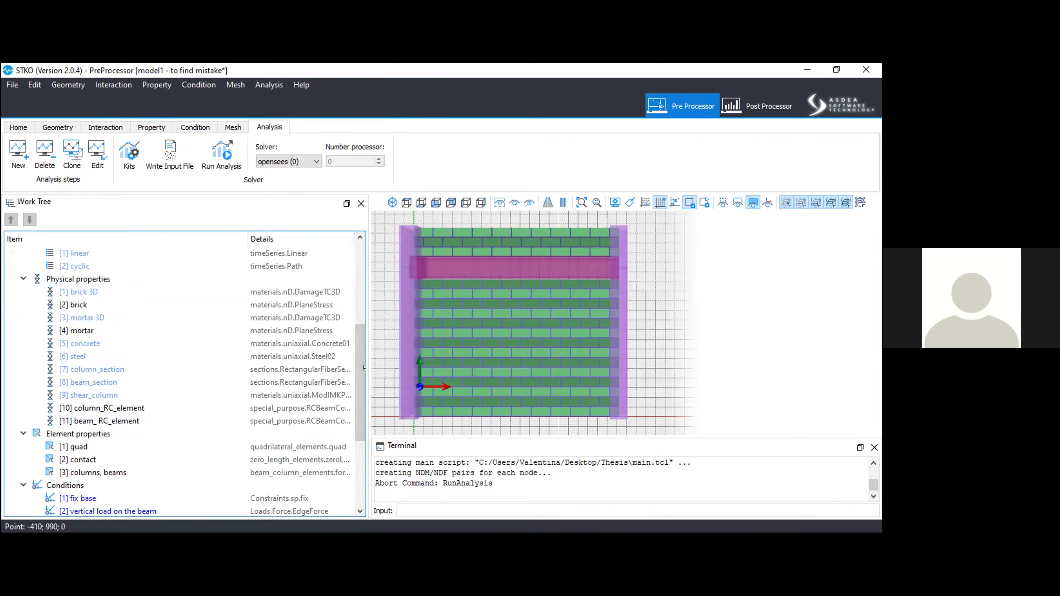
pyautogui.moveTo(365, 367); pyautogui.dragTo(428, 356)
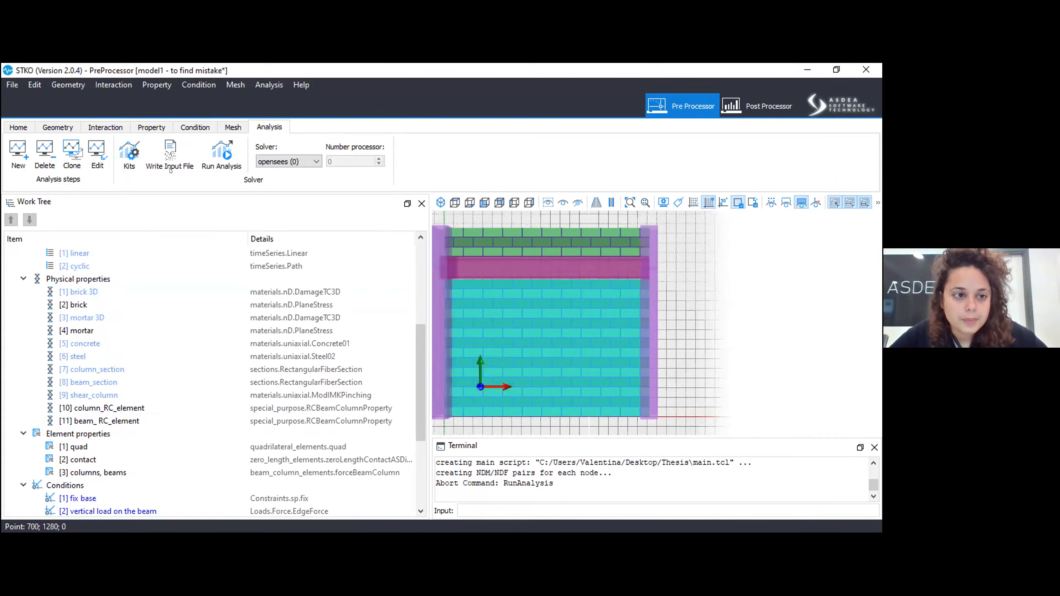
# Switch to the geometry context, check the Masonary_low and Masonary_up geometries, and select the Frame geometry.
pyautogui.click(62, 128)
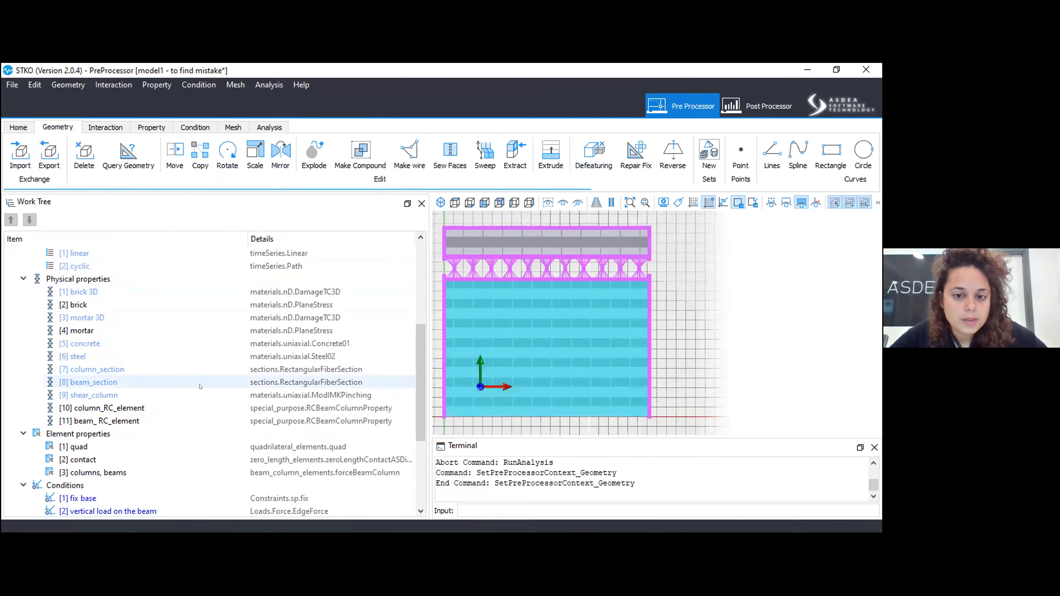
pyautogui.scroll(5, 86, 327)
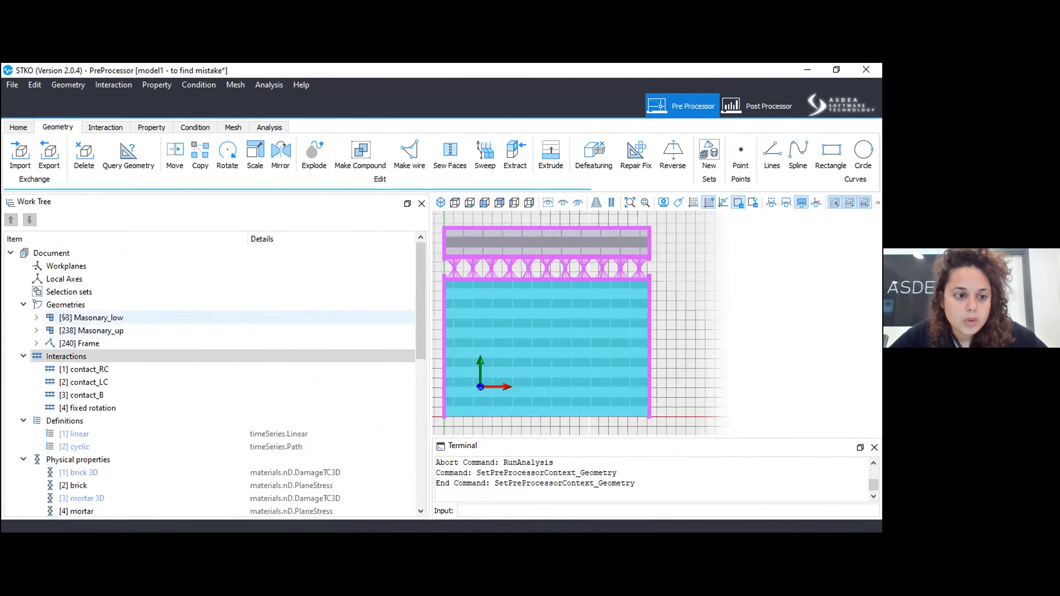
pyautogui.click(75, 321)
pyautogui.click(74, 330)
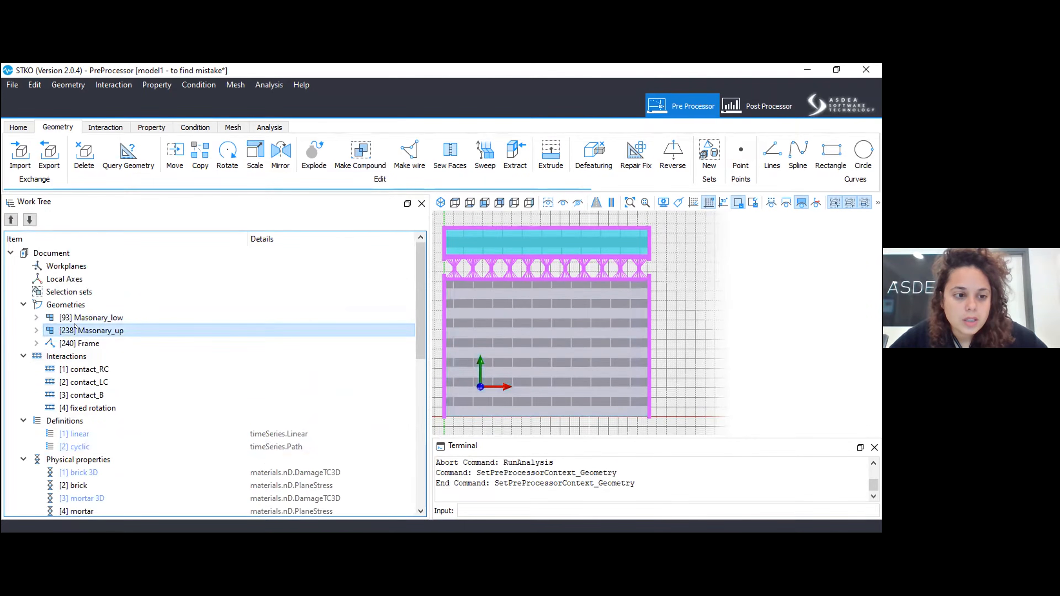
pyautogui.click(76, 344)
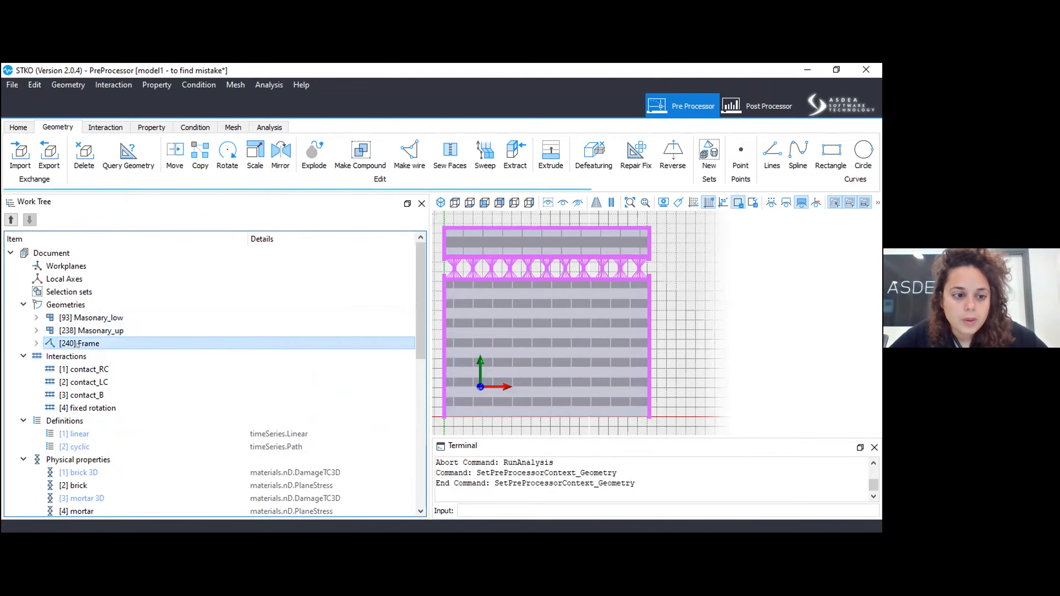
pyautogui.rightClick(83, 347)
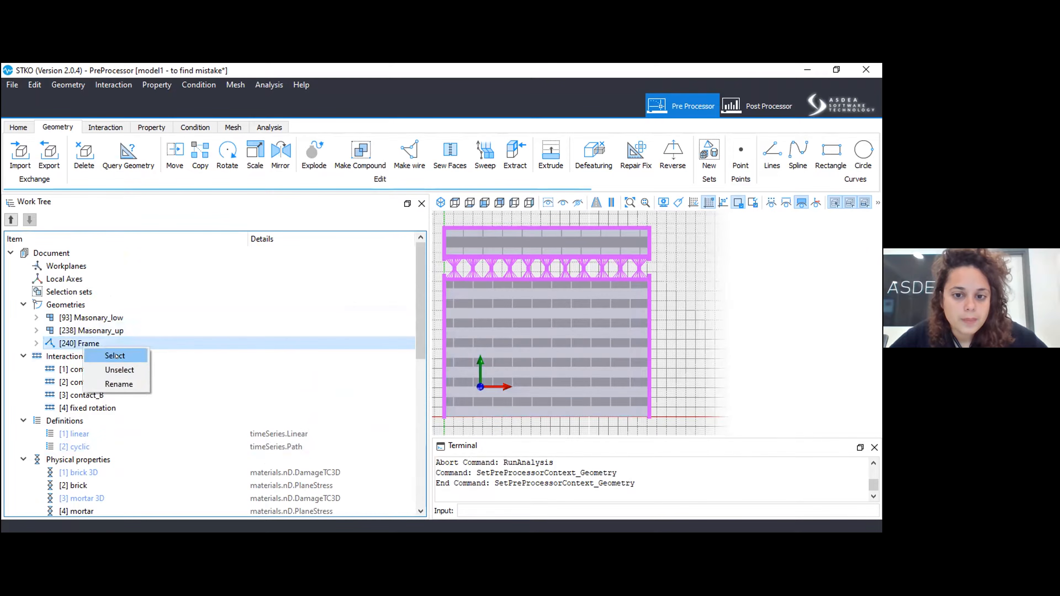
pyautogui.click(116, 356)
# Turn off the grid's visibility and check the display view options without changing them.
pyautogui.scroll(-2, 721, 309)
pyautogui.scroll(2, 554, 276)
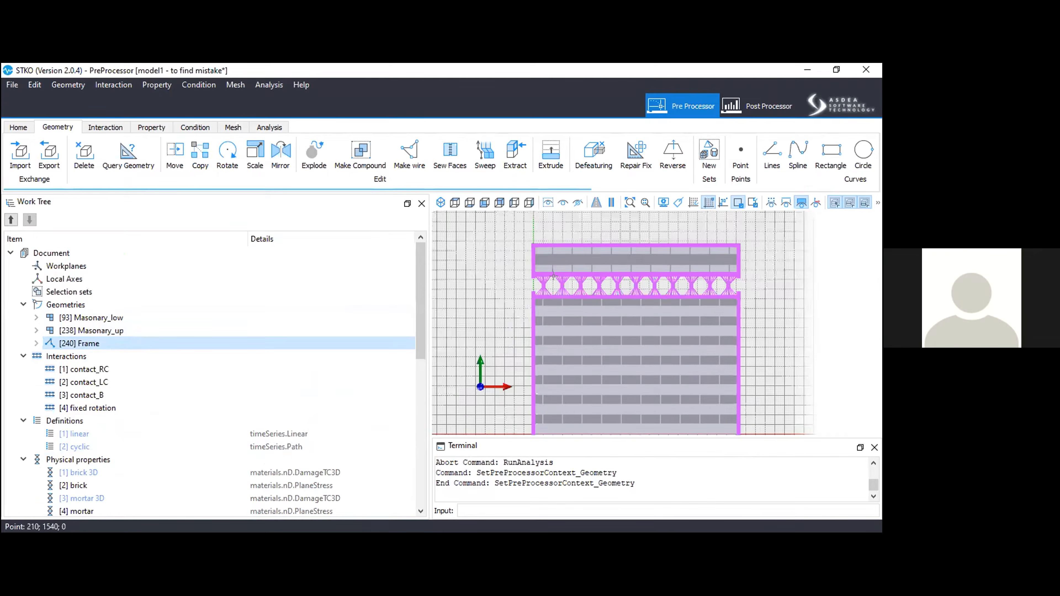
pyautogui.scroll(7, 554, 276)
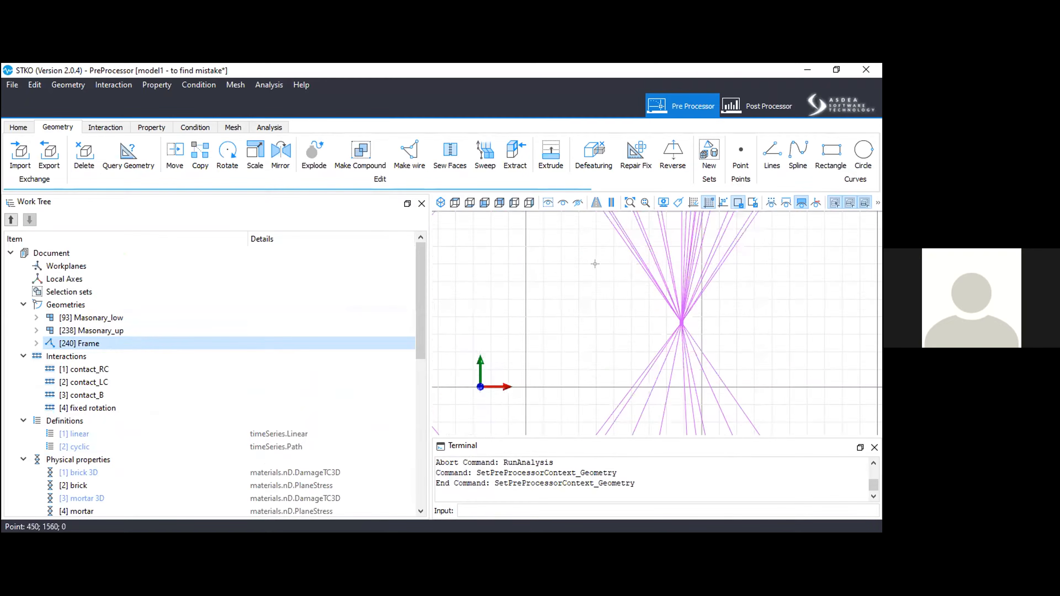
pyautogui.scroll(-2, 594, 260)
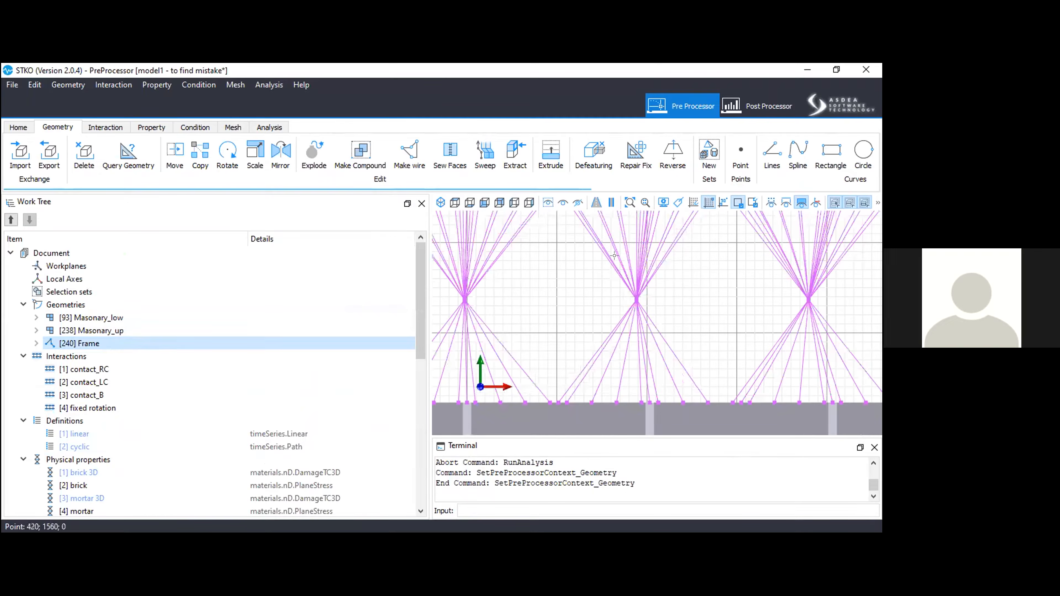
pyautogui.click(692, 203)
pyautogui.click(376, 311)
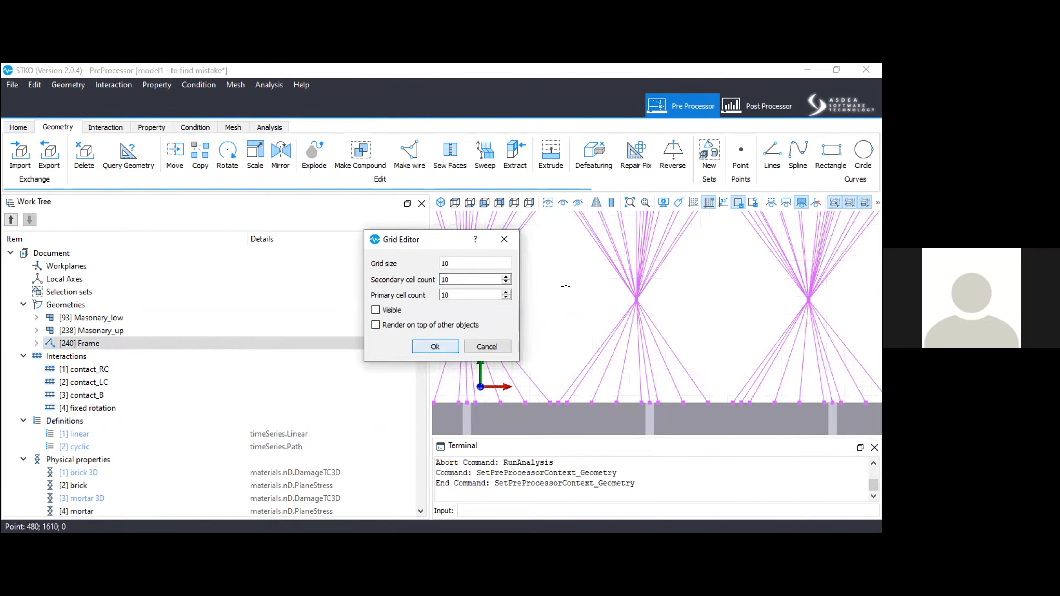
pyautogui.press('Return')
pyautogui.scroll(-6, 566, 286)
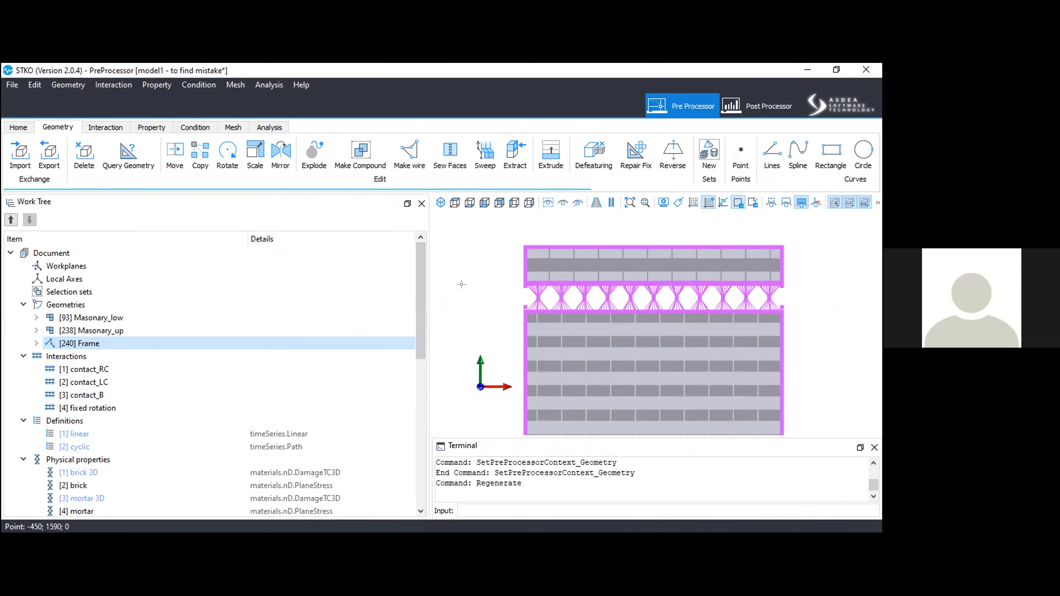
pyautogui.click(658, 203)
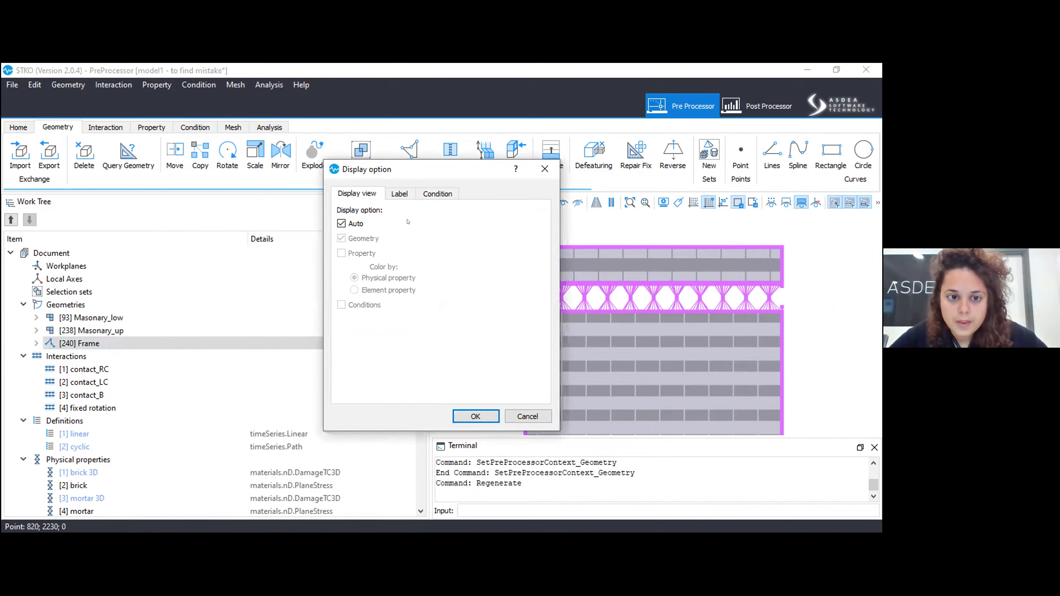
pyautogui.click(476, 417)
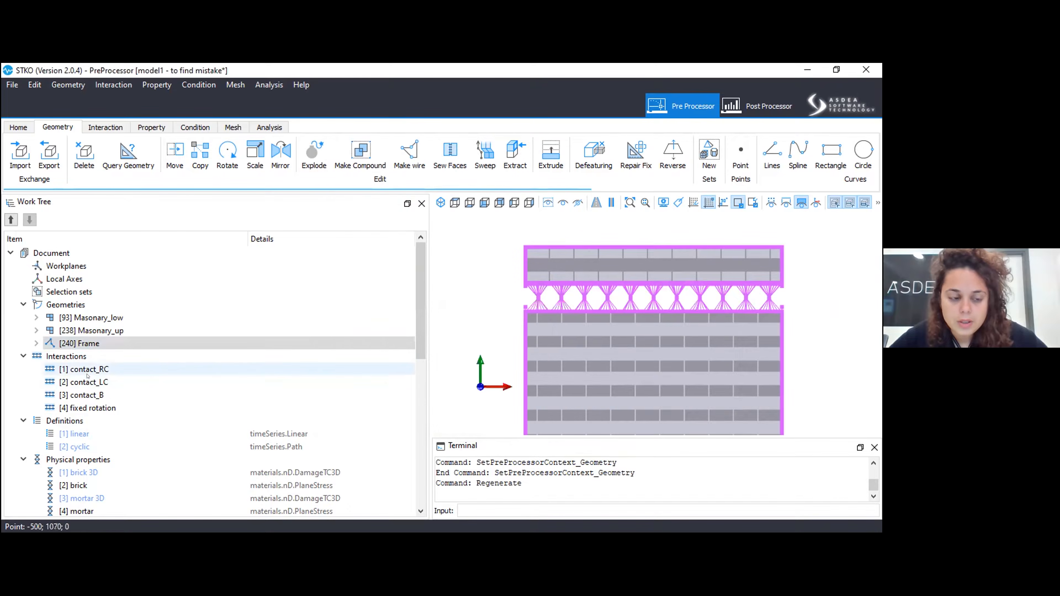
# Add the contact_RC, contact_LC, contact_B and fixed rotation interactions to the selection and hide them together with the frame.
pyautogui.rightClick(101, 371)
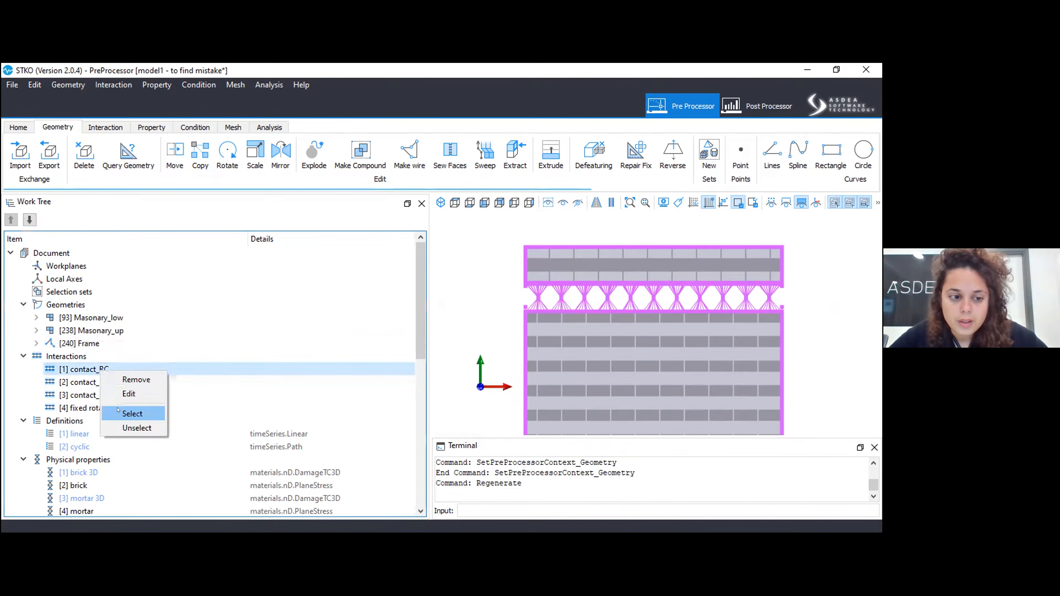
pyautogui.click(132, 413)
pyautogui.rightClick(96, 386)
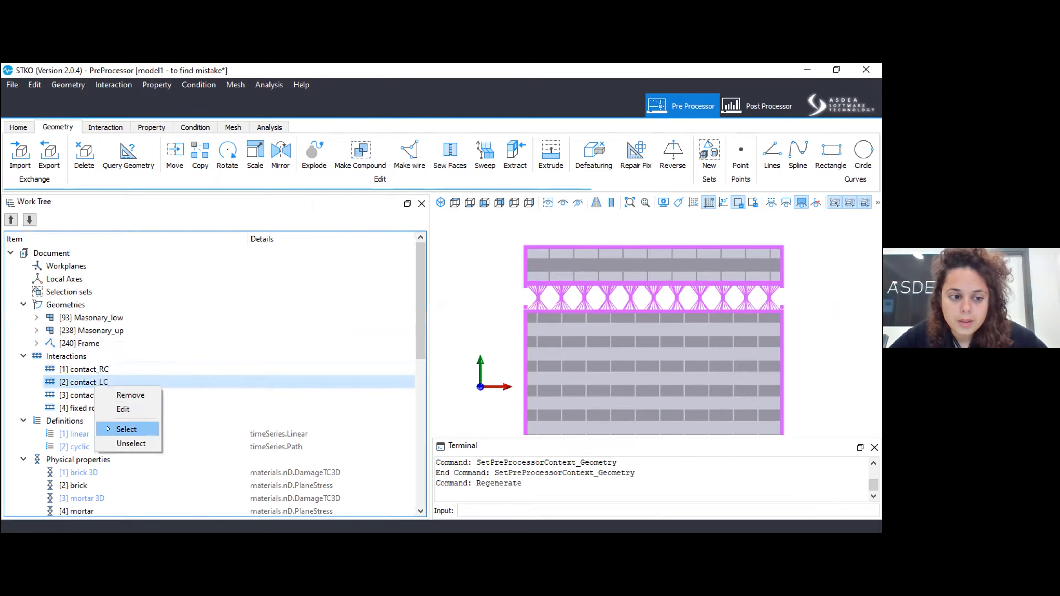
pyautogui.click(109, 429)
pyautogui.rightClick(84, 395)
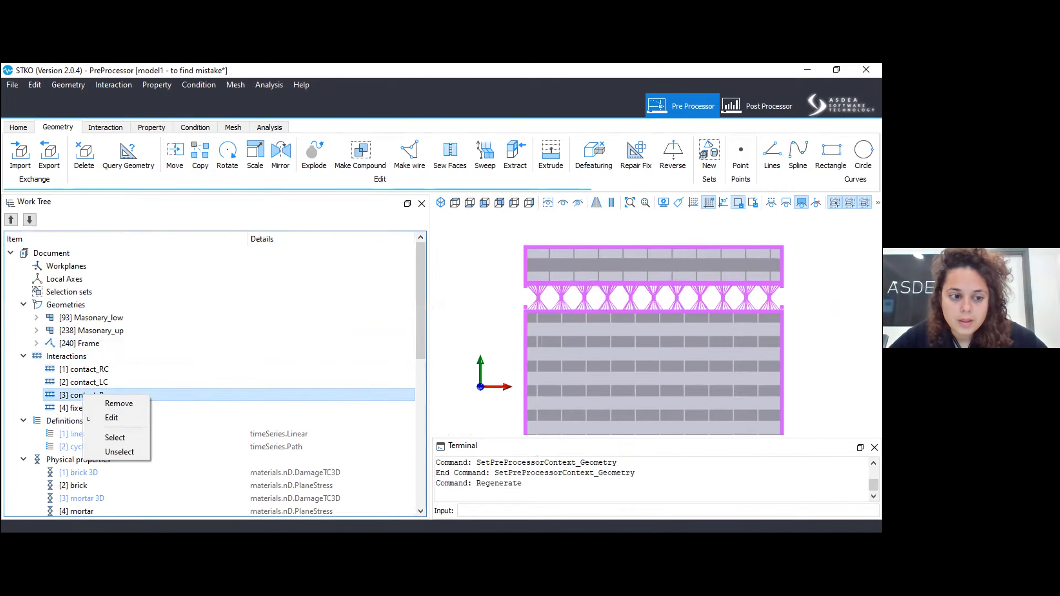
pyautogui.click(101, 437)
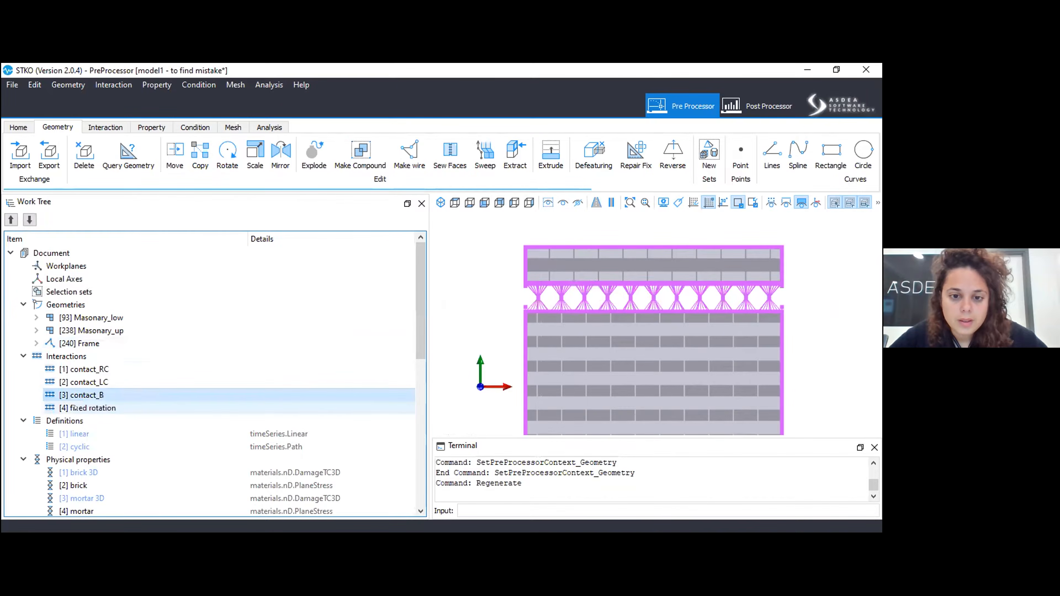
pyautogui.rightClick(75, 408)
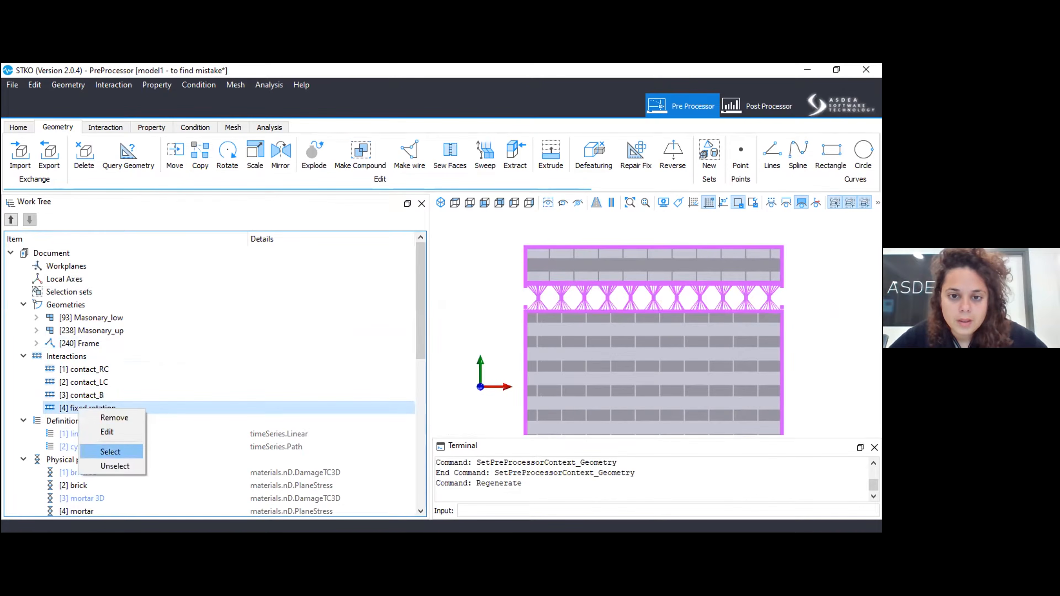
pyautogui.click(110, 452)
pyautogui.click(577, 203)
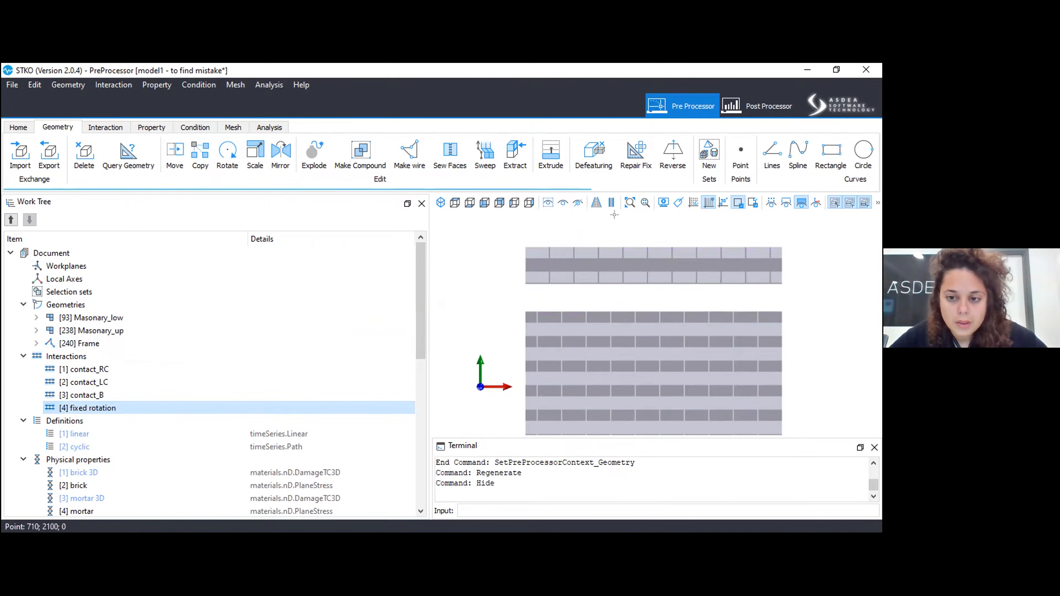
# Turn on the display of vertices and edges for the two masonry geometries.
pyautogui.scroll(-2, 573, 225)
pyautogui.click(618, 288)
pyautogui.scroll(2, 620, 282)
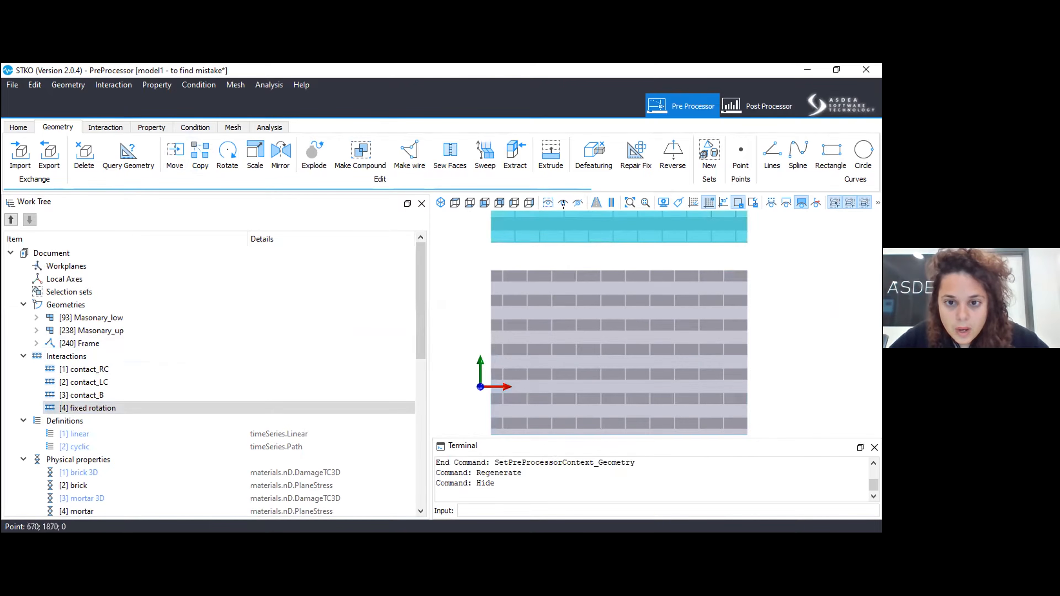
pyautogui.click(773, 202)
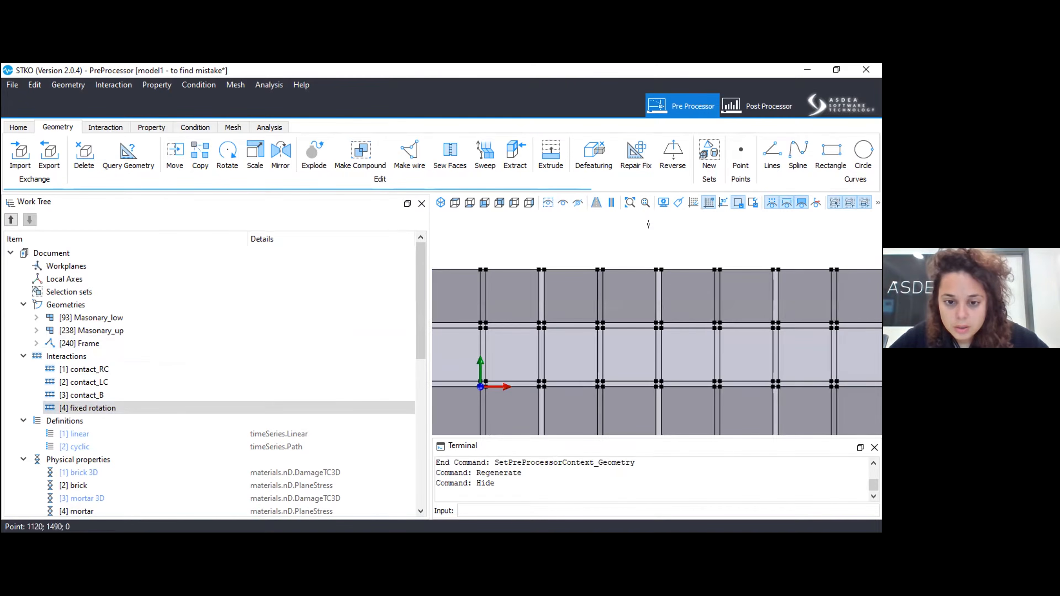
pyautogui.scroll(-2, 648, 224)
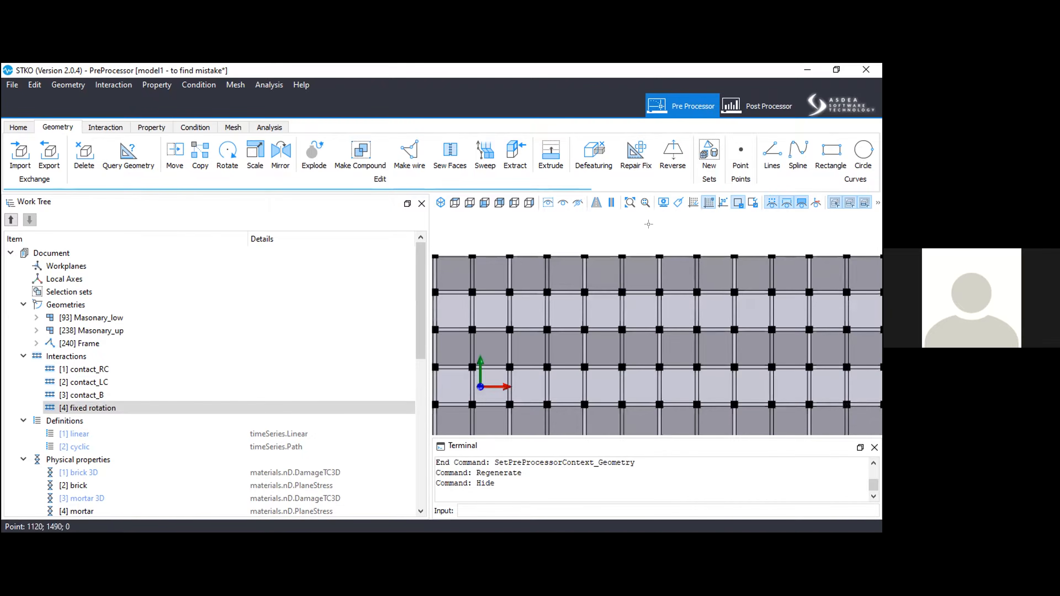
pyautogui.scroll(-4, 648, 224)
# Examine the face shading, joints and vertices of the lower masonry panel up close and as a whole.
pyautogui.click(699, 401)
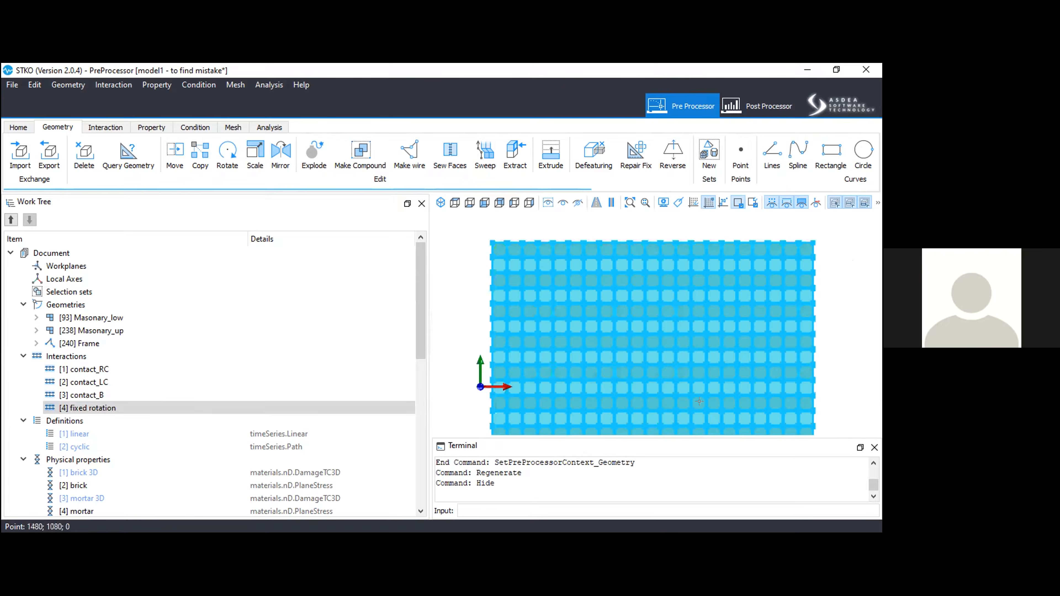
pyautogui.click(472, 307)
pyautogui.scroll(5, 473, 307)
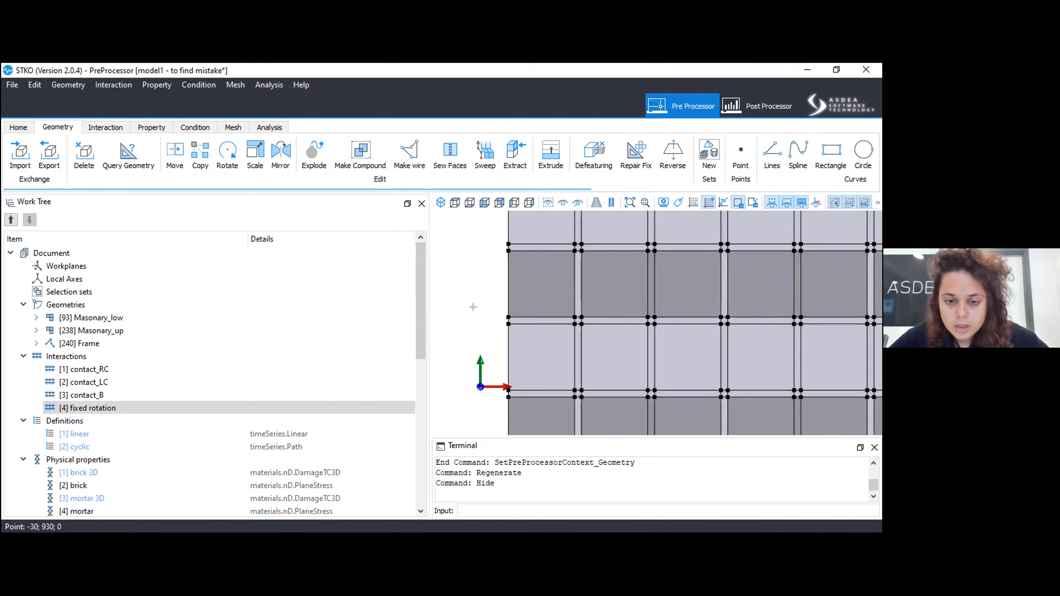
pyautogui.scroll(-2, 473, 307)
pyautogui.scroll(-3, 585, 263)
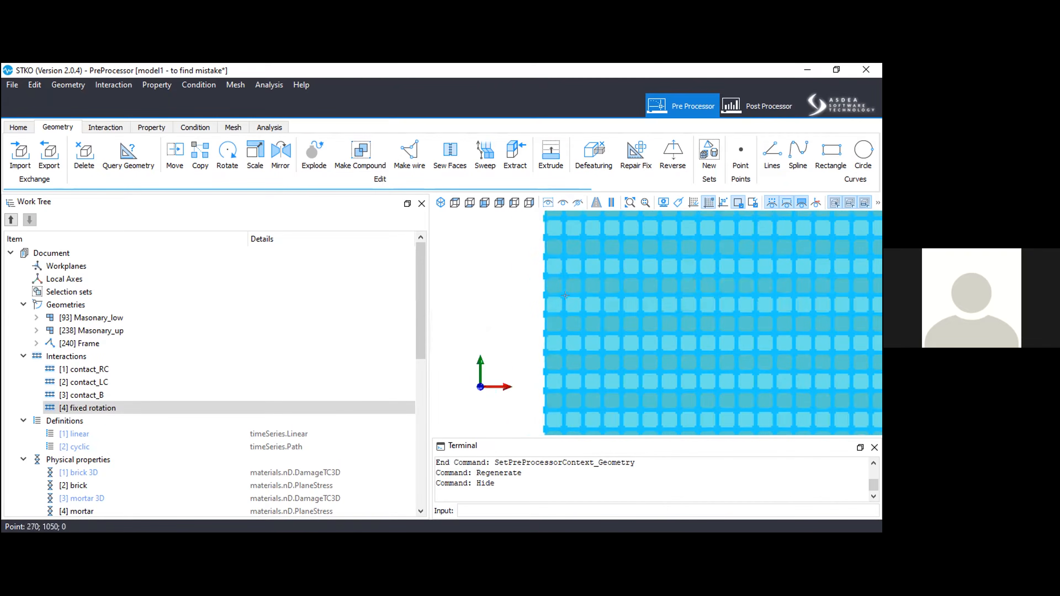
pyautogui.scroll(-7, 541, 325)
pyautogui.scroll(5, 534, 326)
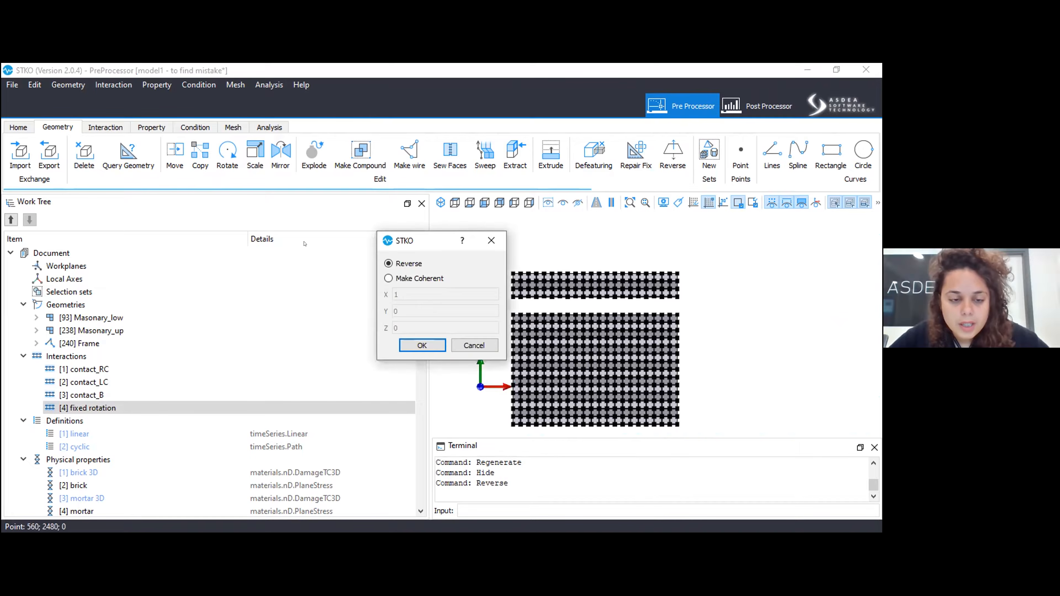
# Make the local directions of all faces in both masonry panels coherent with a specified direction vector and check the faces.
pyautogui.moveTo(404, 241); pyautogui.dragTo(323, 254)
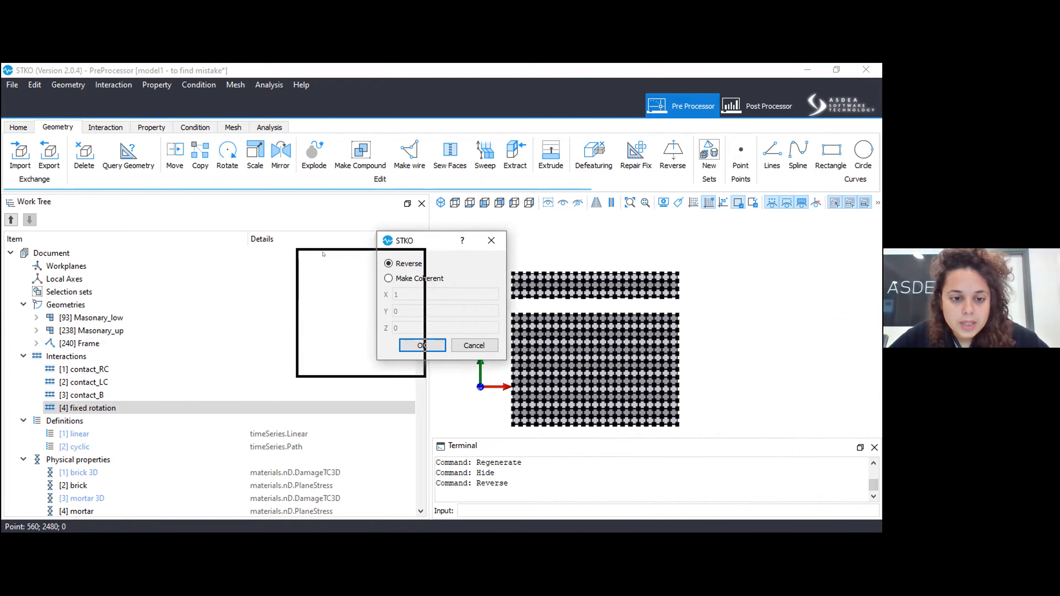
pyautogui.moveTo(333, 305); pyautogui.dragTo(333, 305)
pyautogui.click(323, 296)
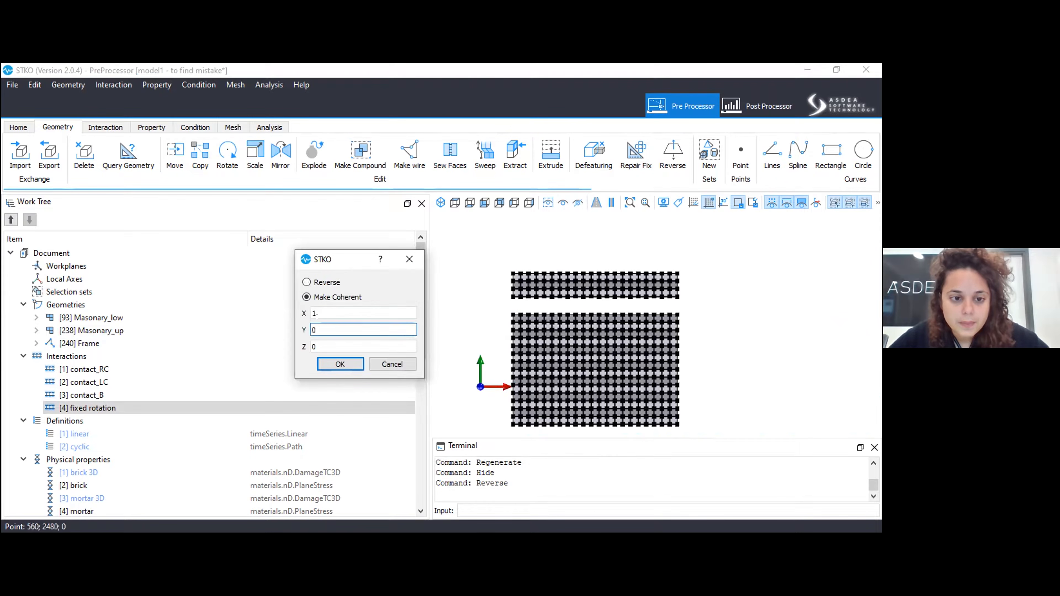
pyautogui.write('1')
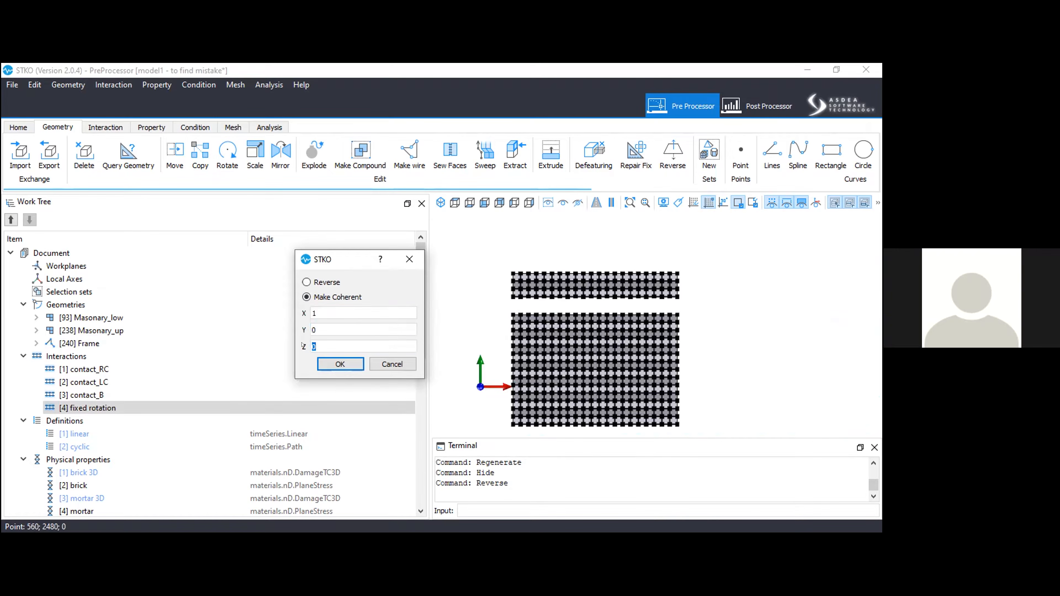
pyautogui.write('0')
pyautogui.click(340, 364)
pyautogui.scroll(-1, 476, 244)
pyautogui.moveTo(480, 247); pyautogui.dragTo(679, 409)
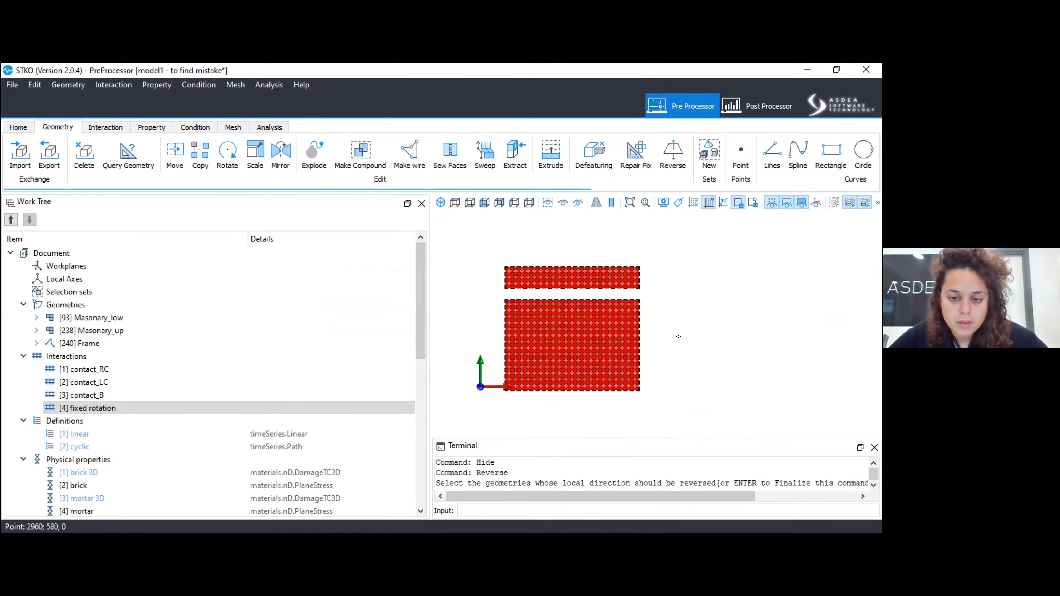
pyautogui.press('Return')
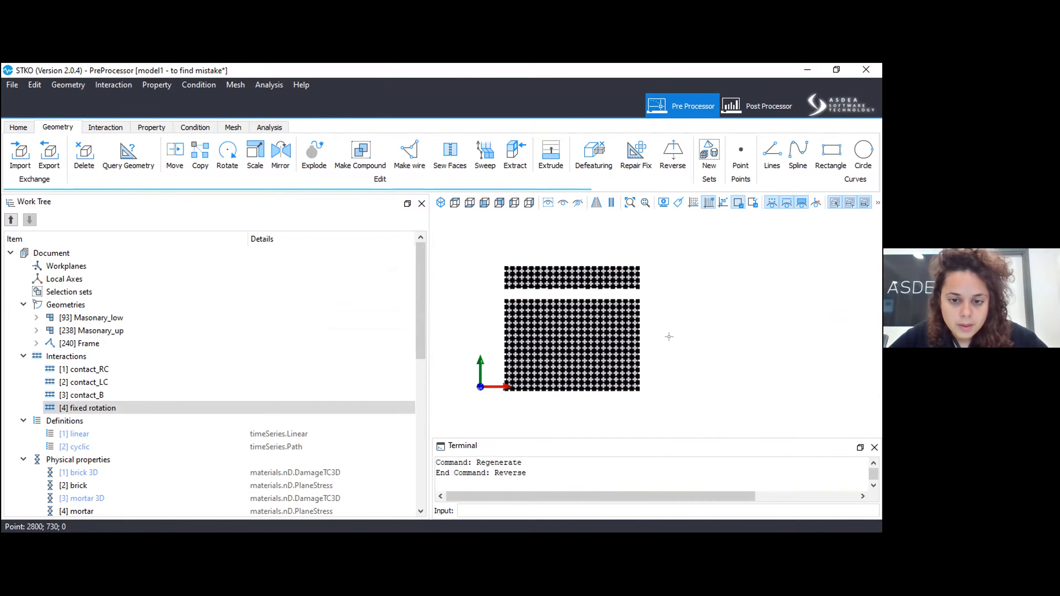
pyautogui.scroll(10, 669, 336)
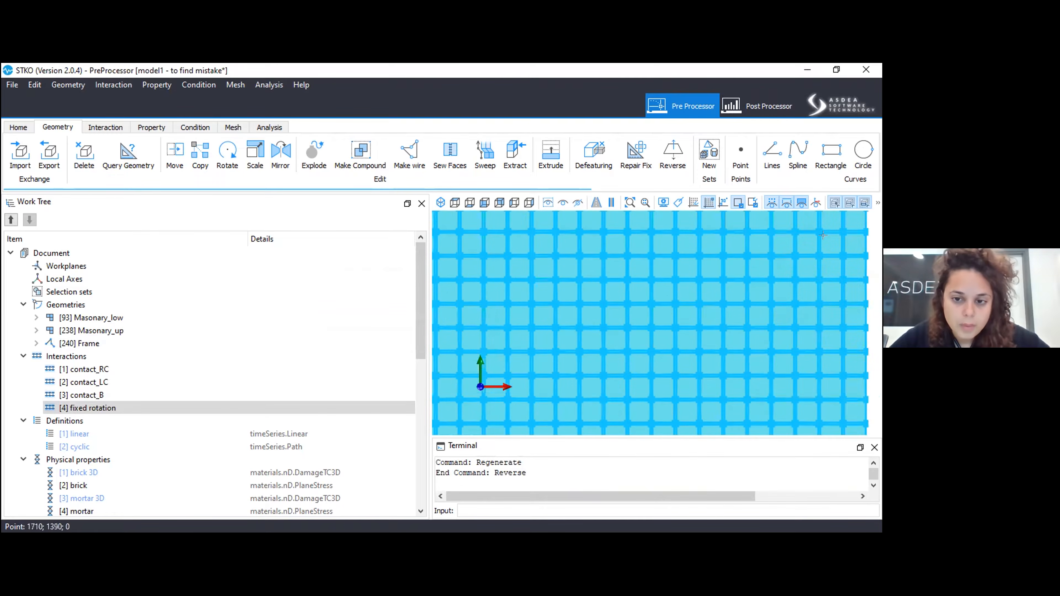
pyautogui.scroll(-8, 818, 236)
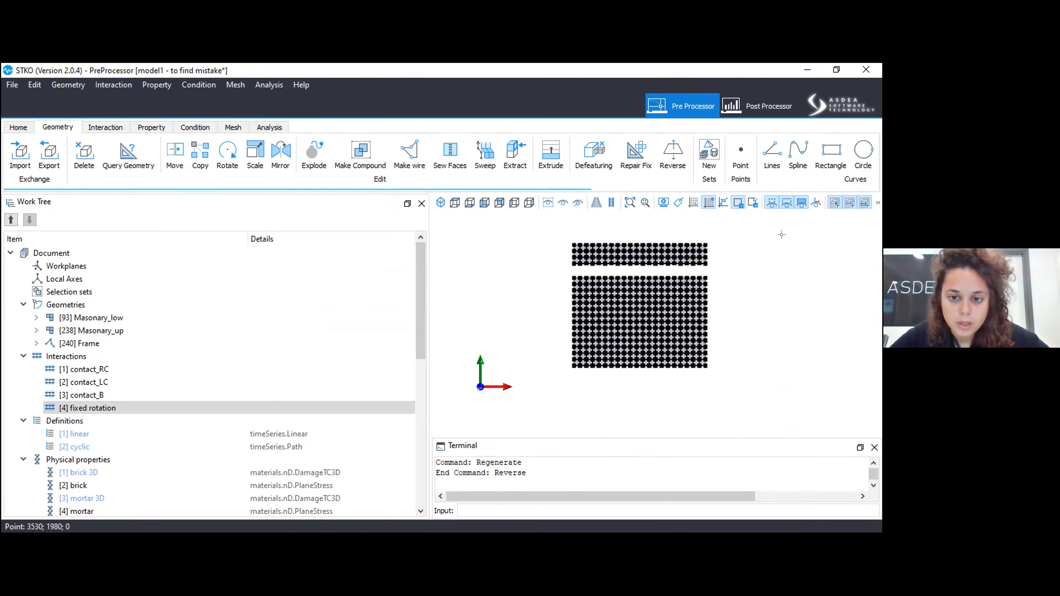
# Show all hidden objects of the model again, including the frame and its contact interactions.
pyautogui.rightClick(86, 343)
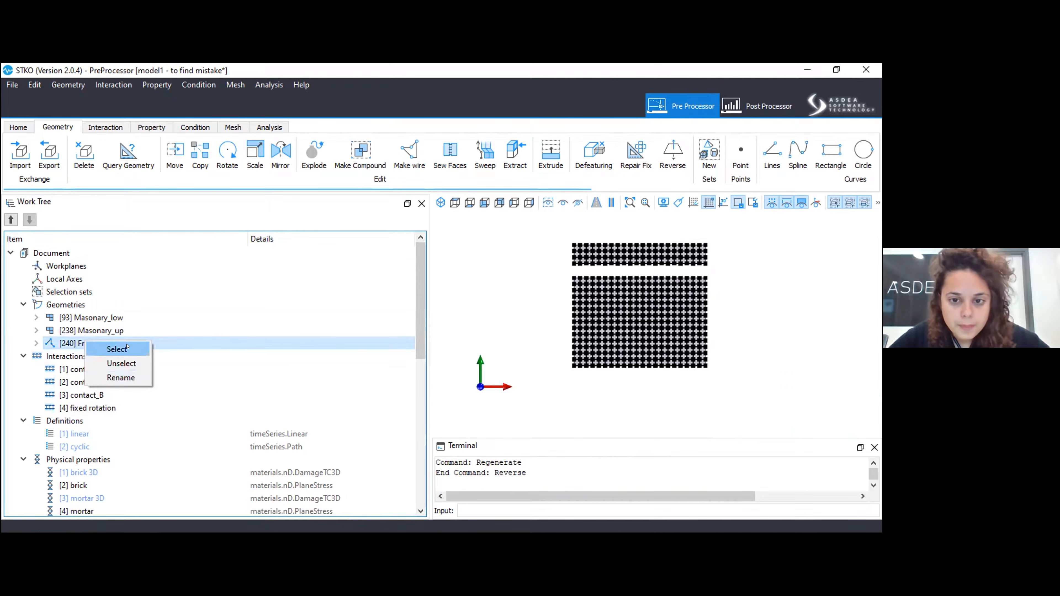
pyautogui.click(117, 350)
pyautogui.scroll(2, 575, 264)
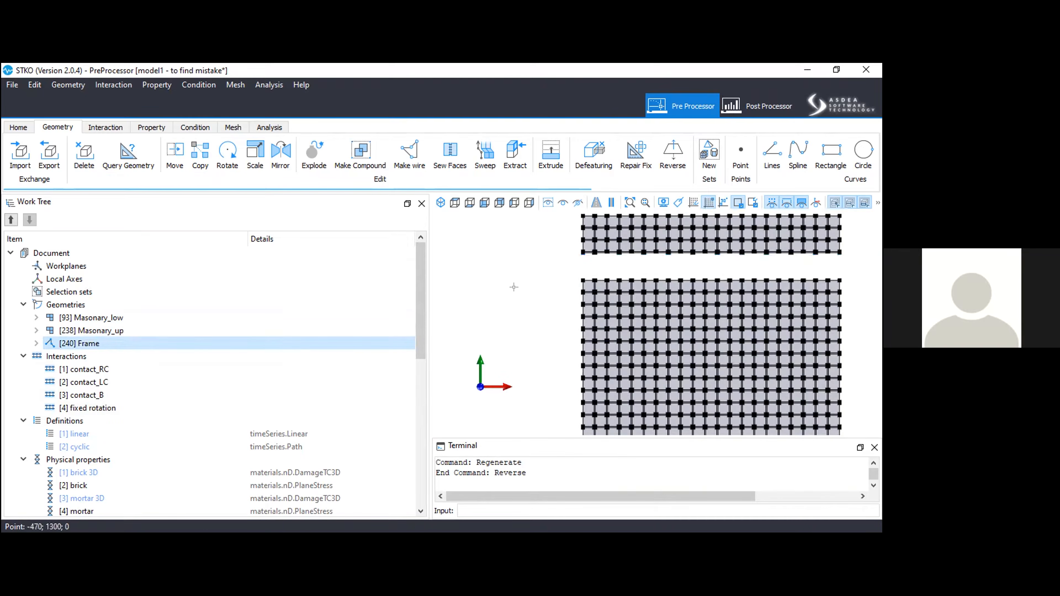
pyautogui.scroll(-1, 522, 285)
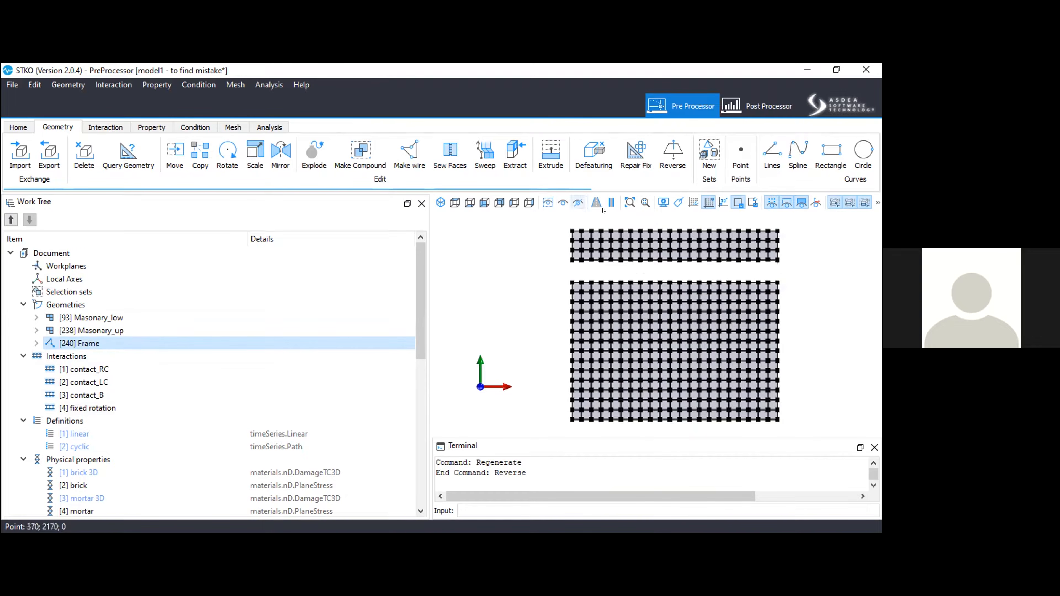
pyautogui.click(549, 203)
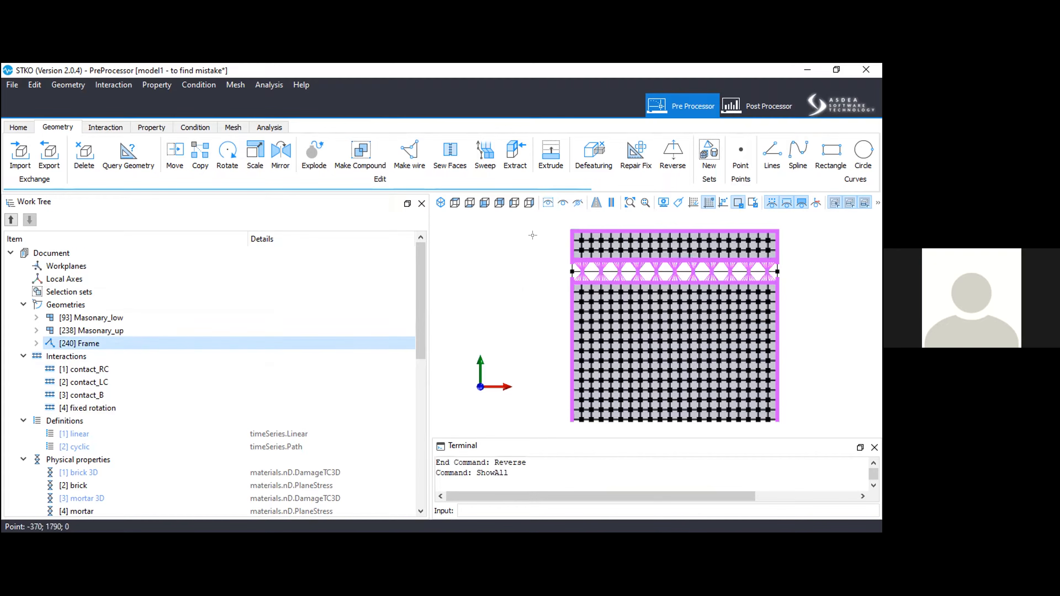
# Check the extent of the selected Frame geometry against the masonry panels and clear the selection.
pyautogui.click(597, 264)
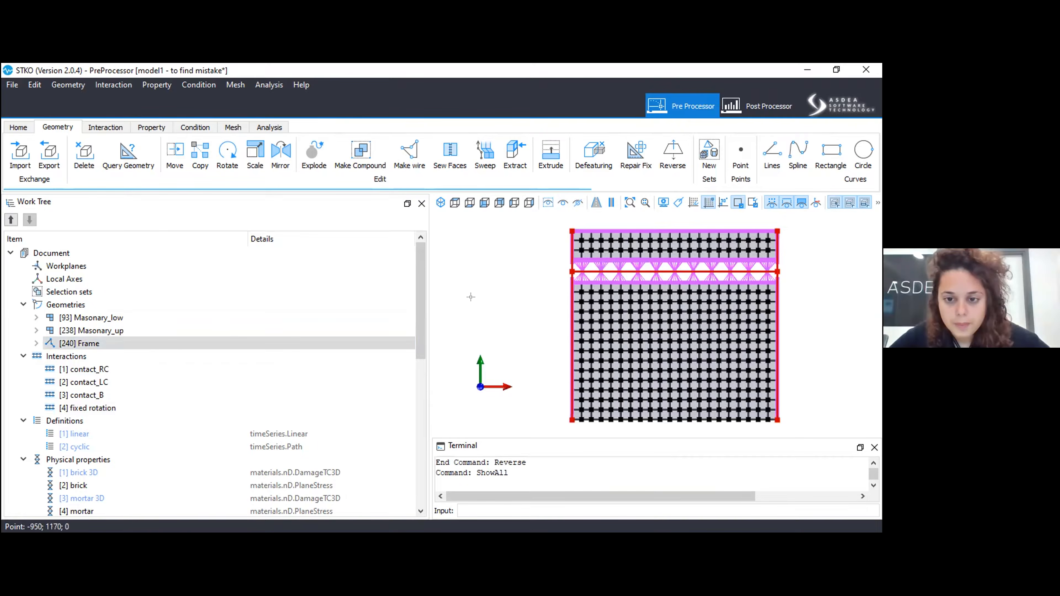
pyautogui.scroll(-1, 471, 297)
pyautogui.scroll(1, 504, 295)
pyautogui.press('Escape')
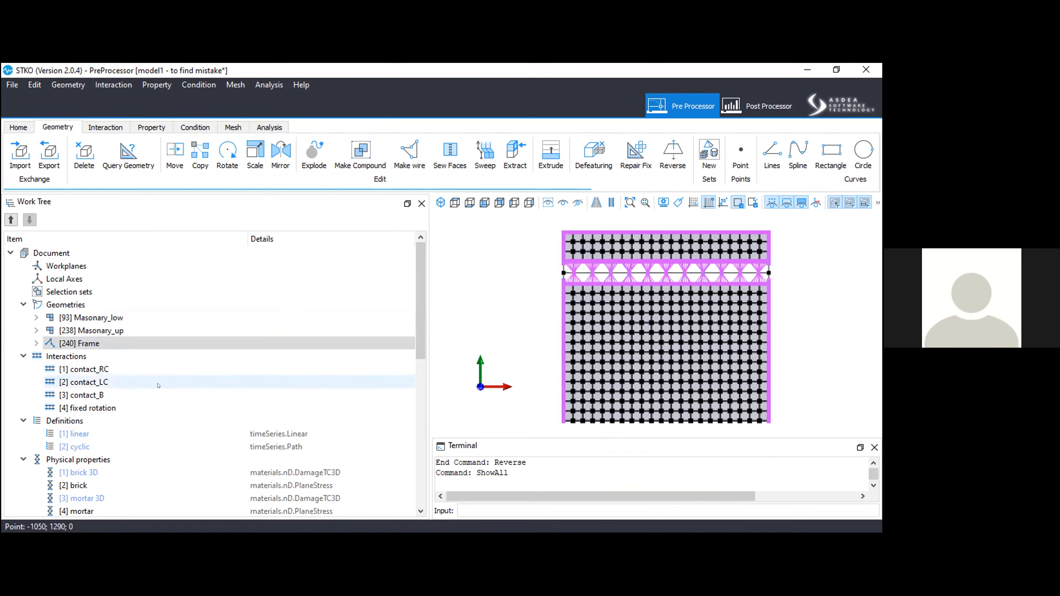
# Select the fixed rotation interaction and examine its location along the upper masonry panel's top edge up close.
pyautogui.click(116, 408)
pyautogui.rightClick(115, 409)
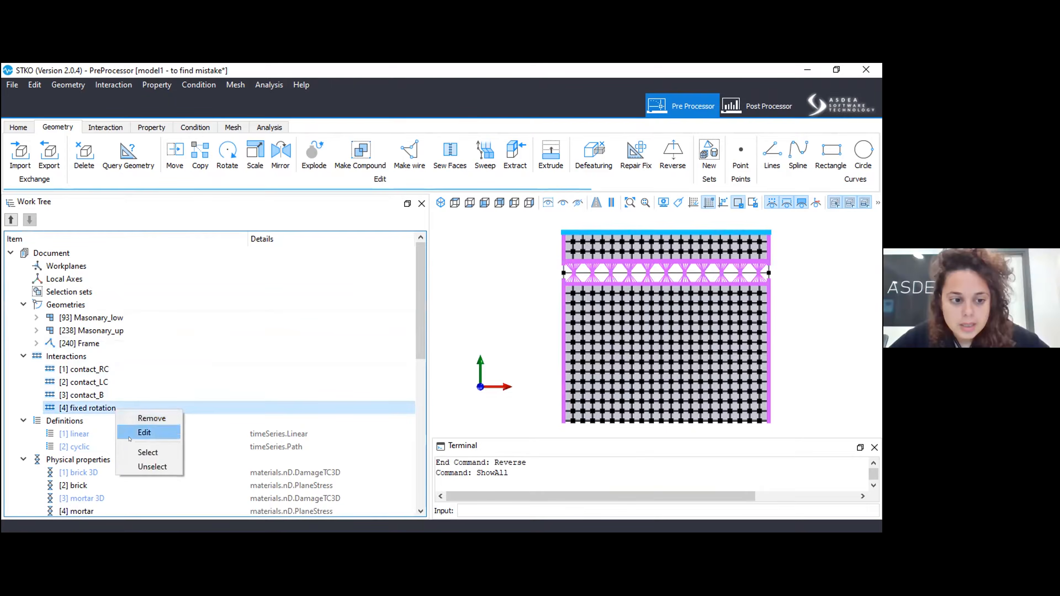
pyautogui.click(137, 451)
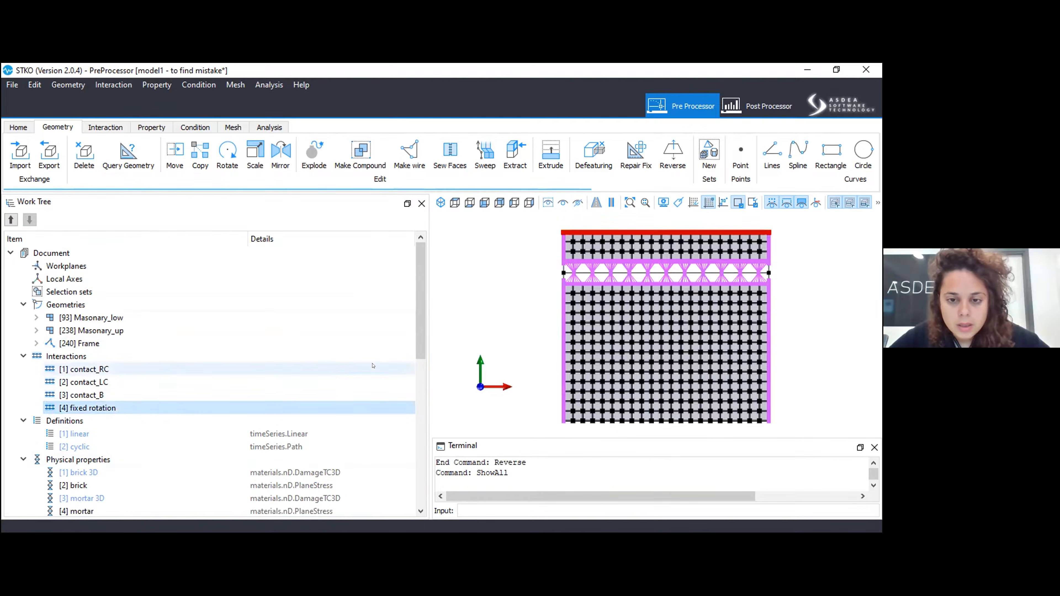
pyautogui.scroll(5, 638, 224)
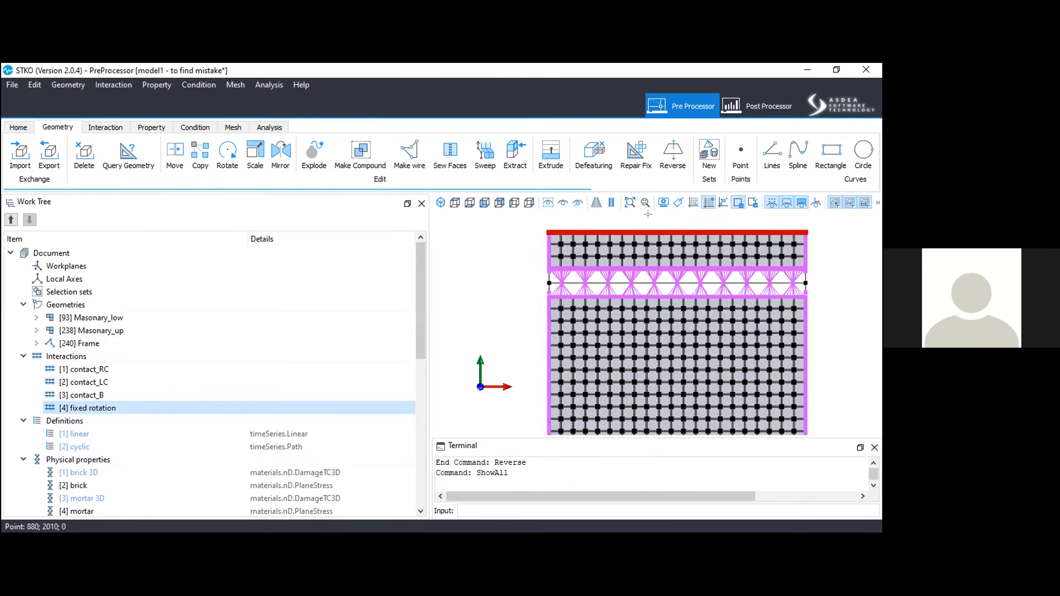
pyautogui.scroll(5, 646, 233)
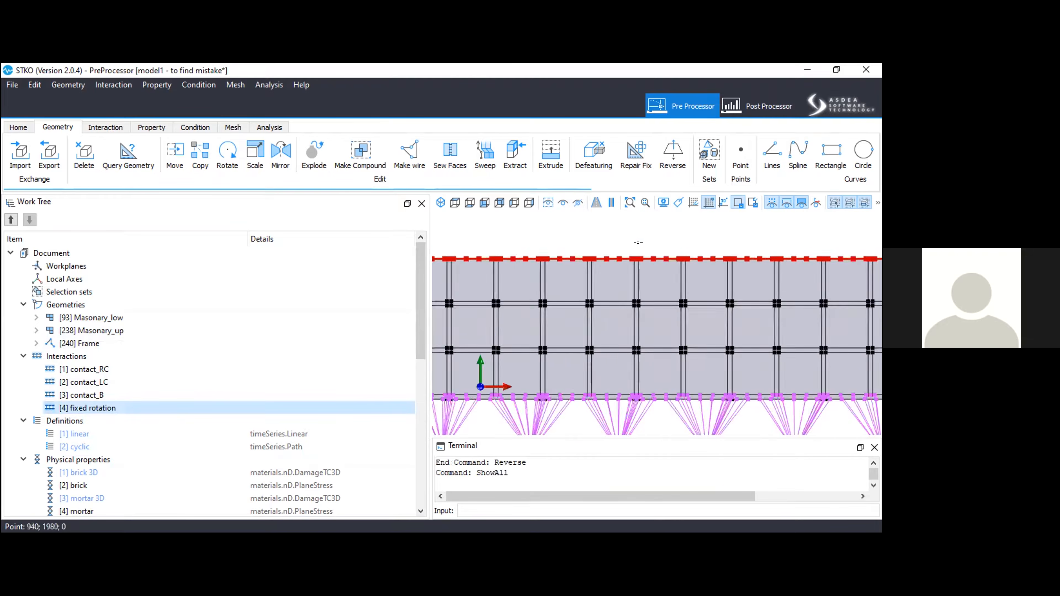
pyautogui.scroll(-10, 637, 244)
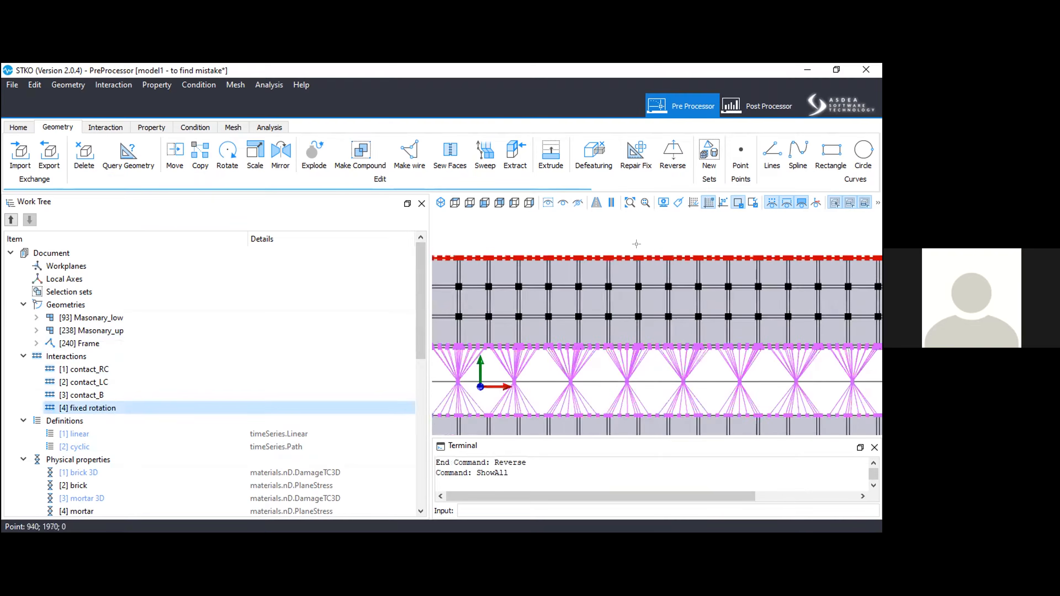
pyautogui.scroll(3, 595, 234)
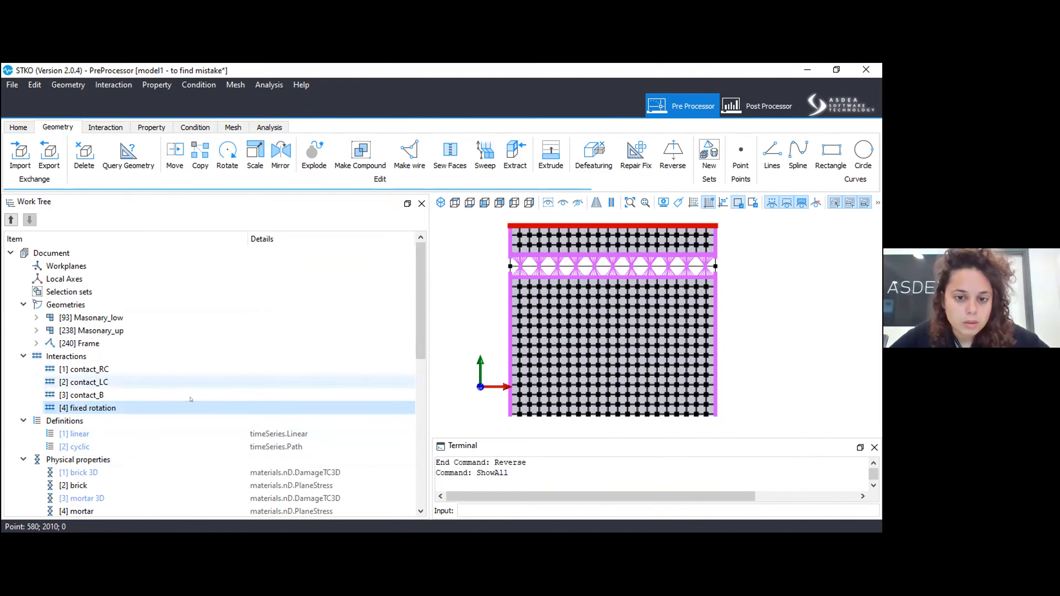
pyautogui.click(17, 127)
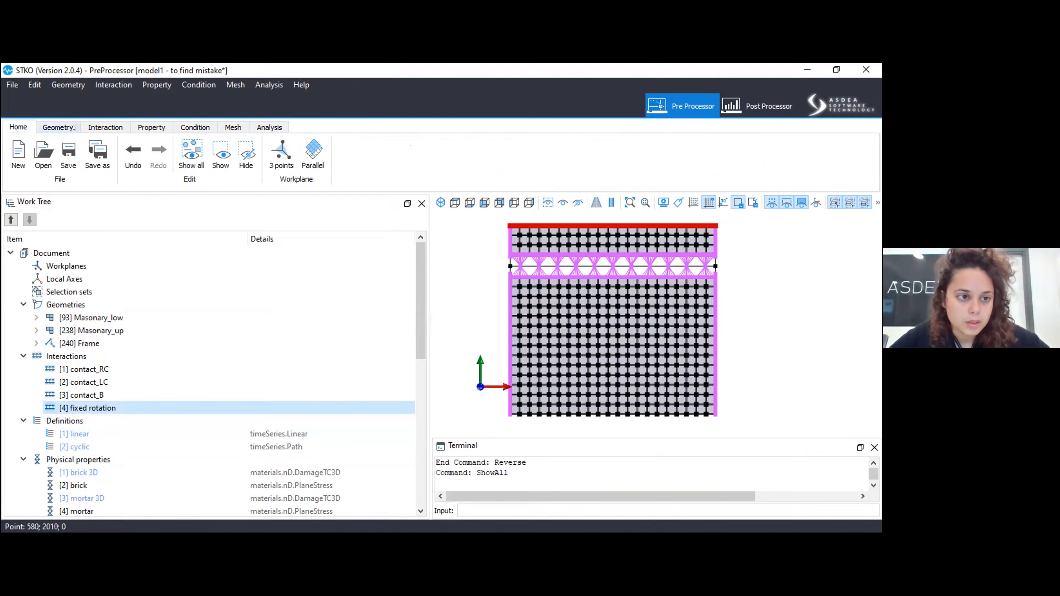
pyautogui.click(97, 151)
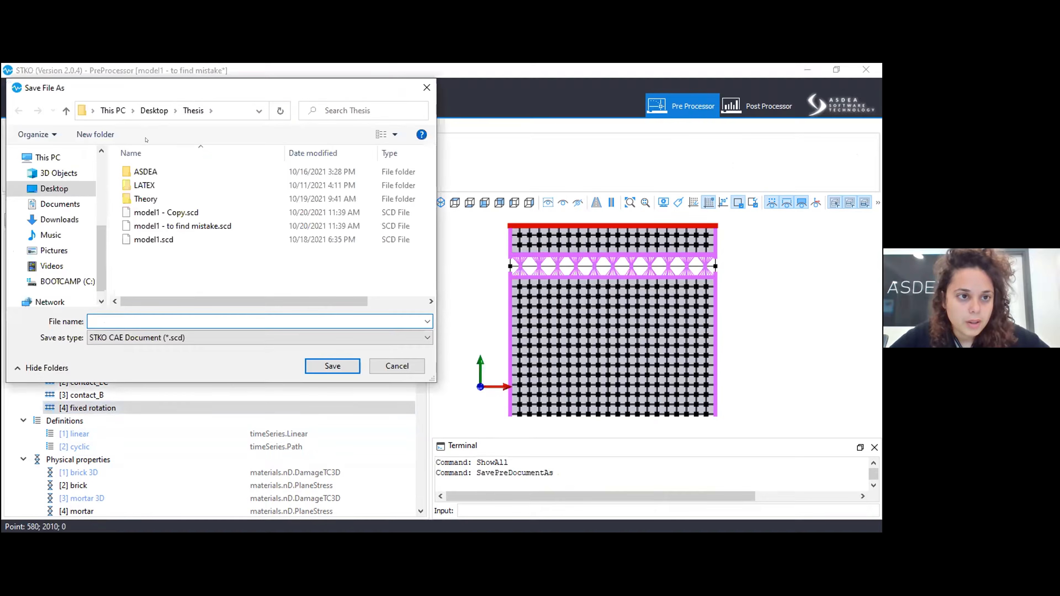
pyautogui.click(396, 367)
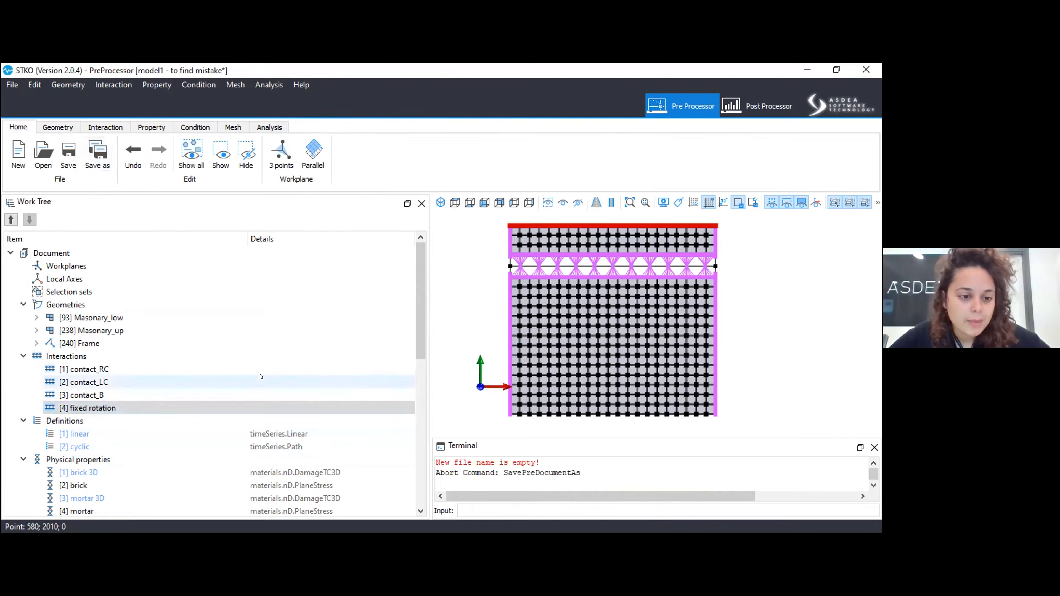
# Remove the fixed rotation interaction from the model and clear the selection.
pyautogui.rightClick(166, 408)
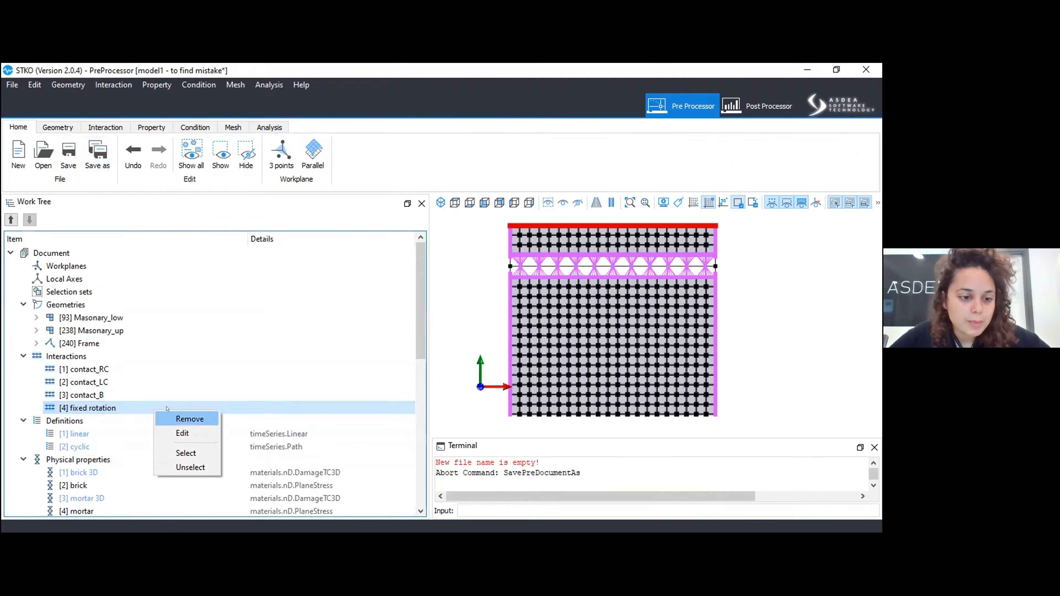
pyautogui.click(190, 418)
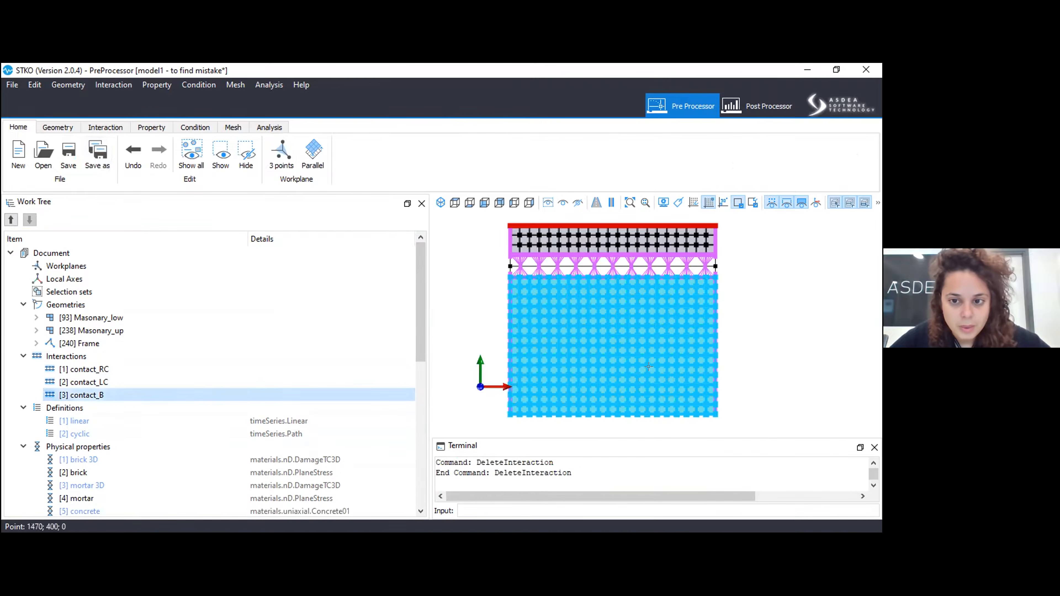
pyautogui.click(751, 297)
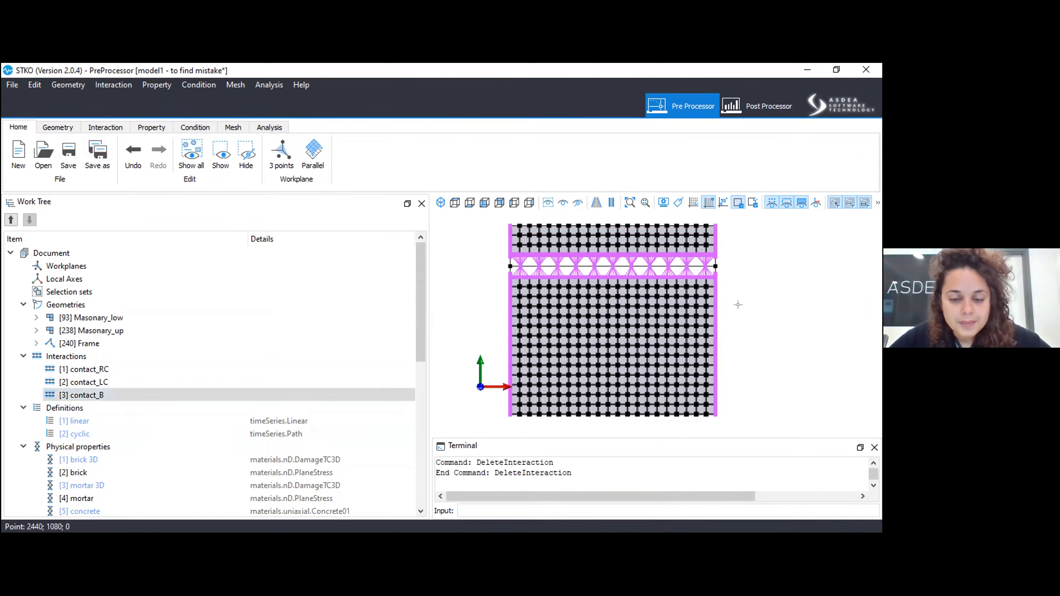
# Select the contact_RC and contact_LC interactions one after the other to check their locations along the columns, leaving nothing selected.
pyautogui.rightClick(105, 368)
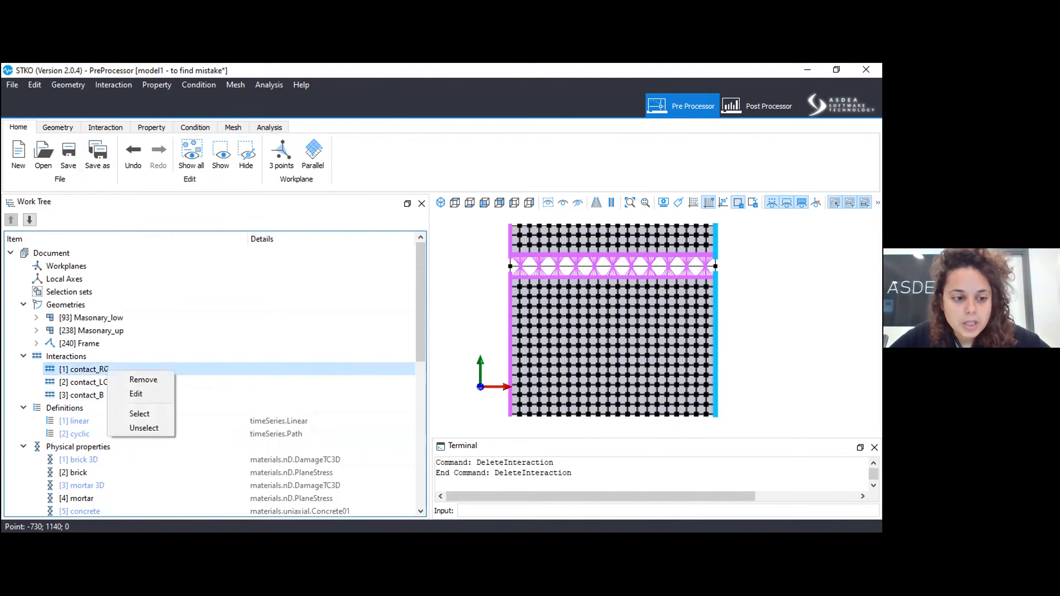
pyautogui.click(139, 413)
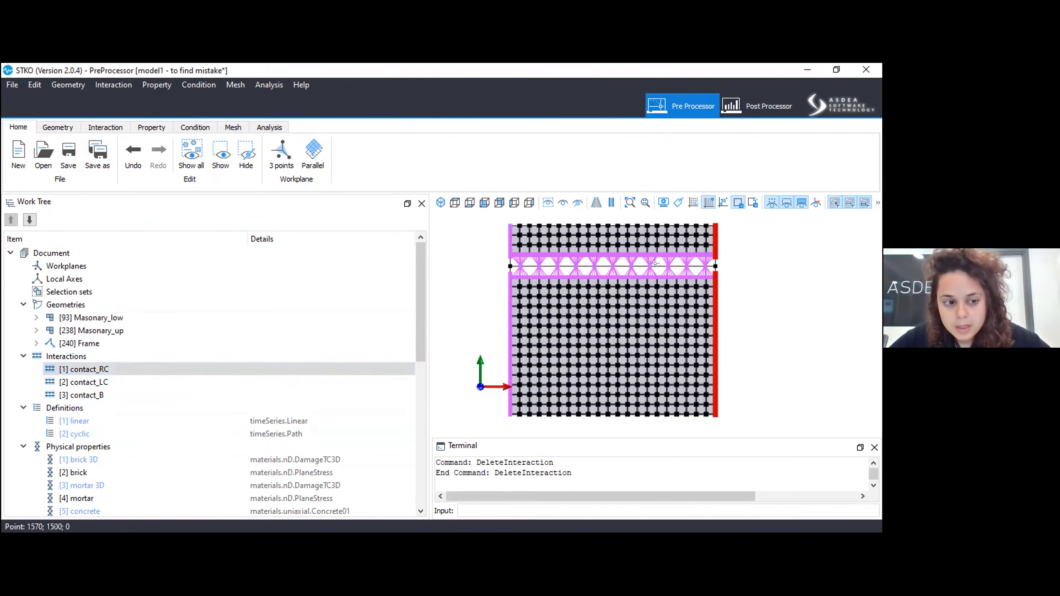
pyautogui.rightClick(107, 384)
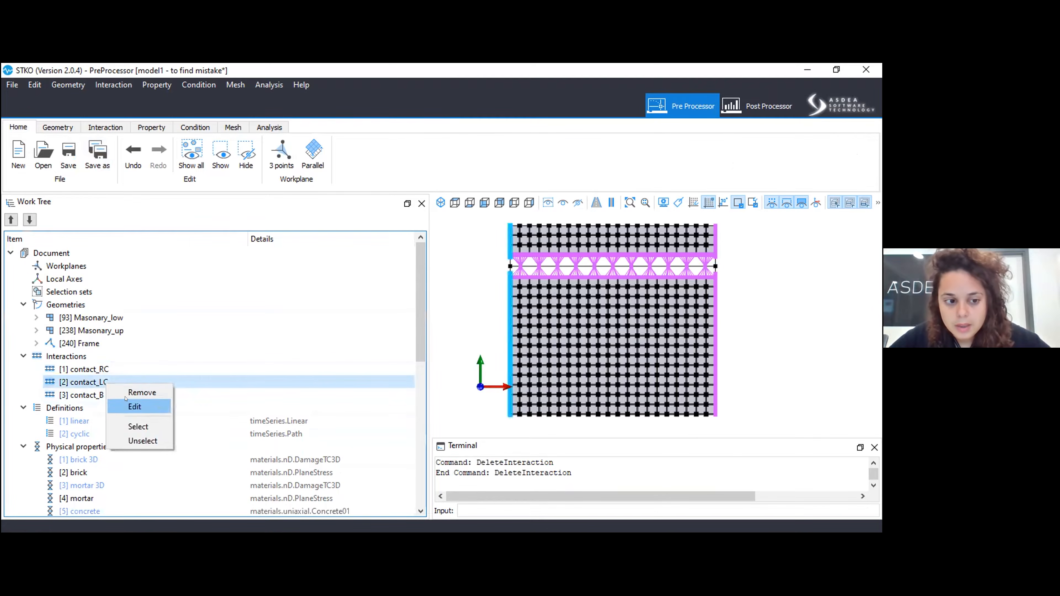
pyautogui.click(127, 424)
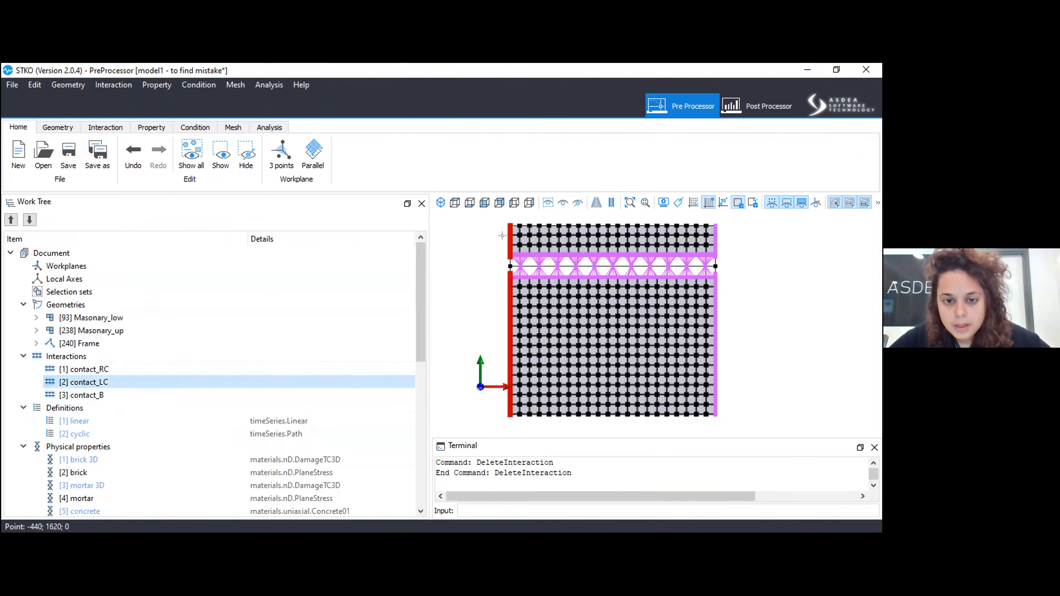
pyautogui.click(522, 276)
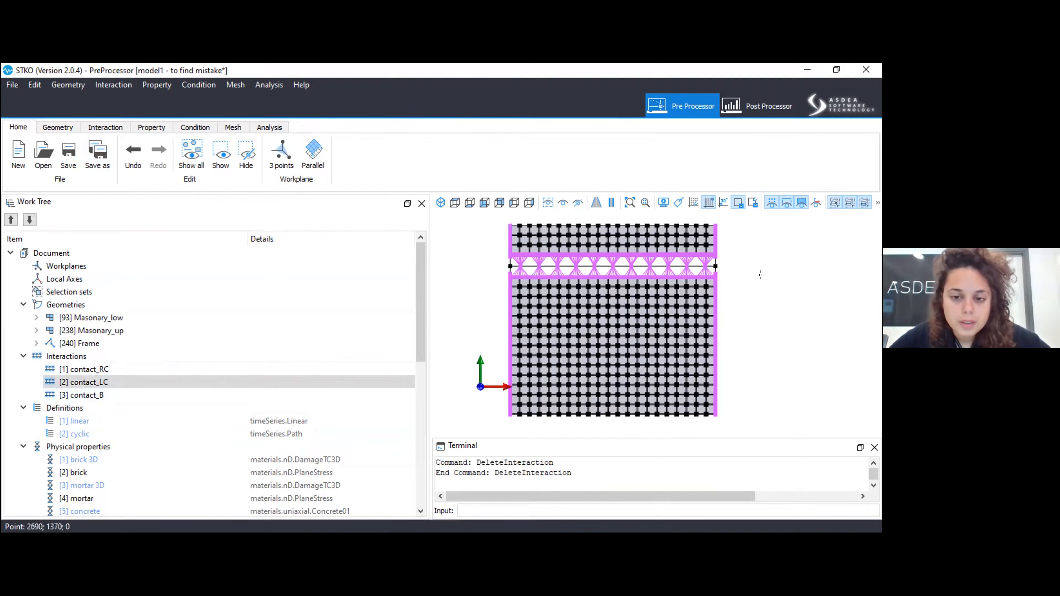
pyautogui.scroll(-1, 760, 274)
pyautogui.scroll(1, 739, 273)
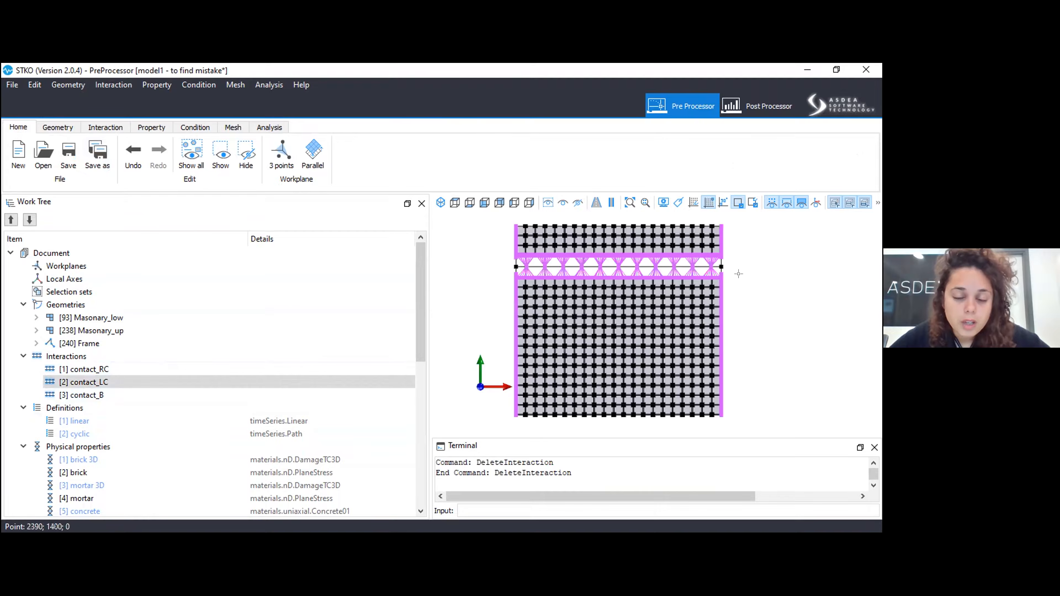
pyautogui.moveTo(738, 267); pyautogui.dragTo(768, 267, button='middle')
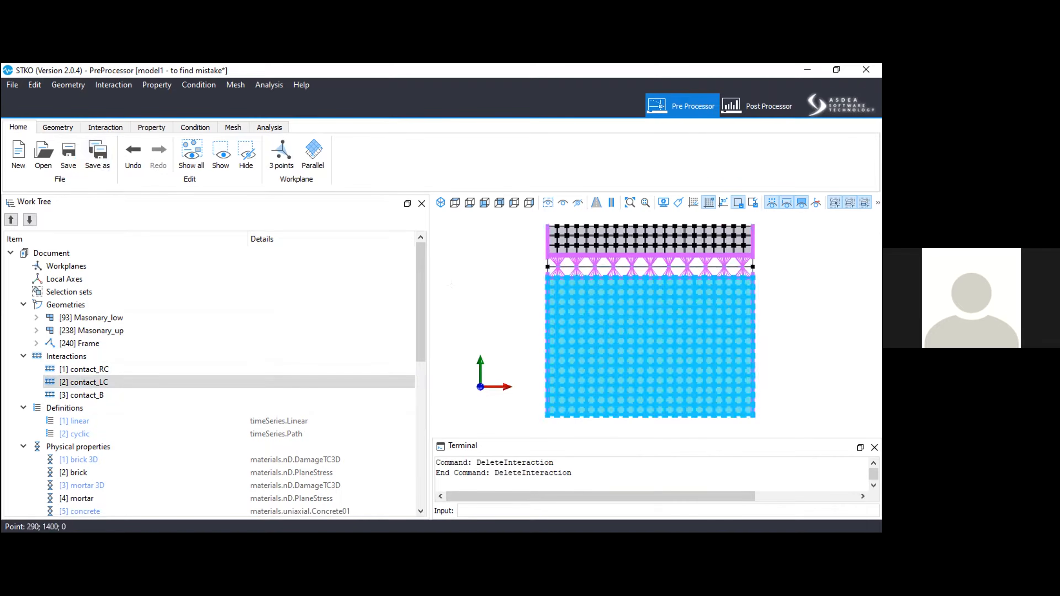
# Select the faces assigned the brick physical property to check the assignment, and clear the selection.
pyautogui.scroll(-4, 115, 366)
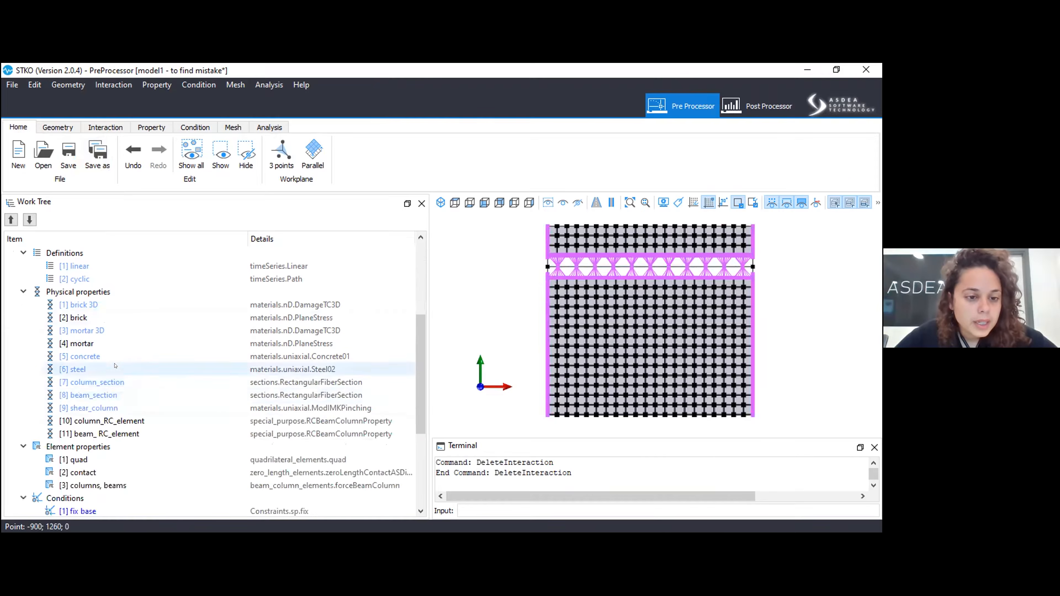
pyautogui.rightClick(134, 319)
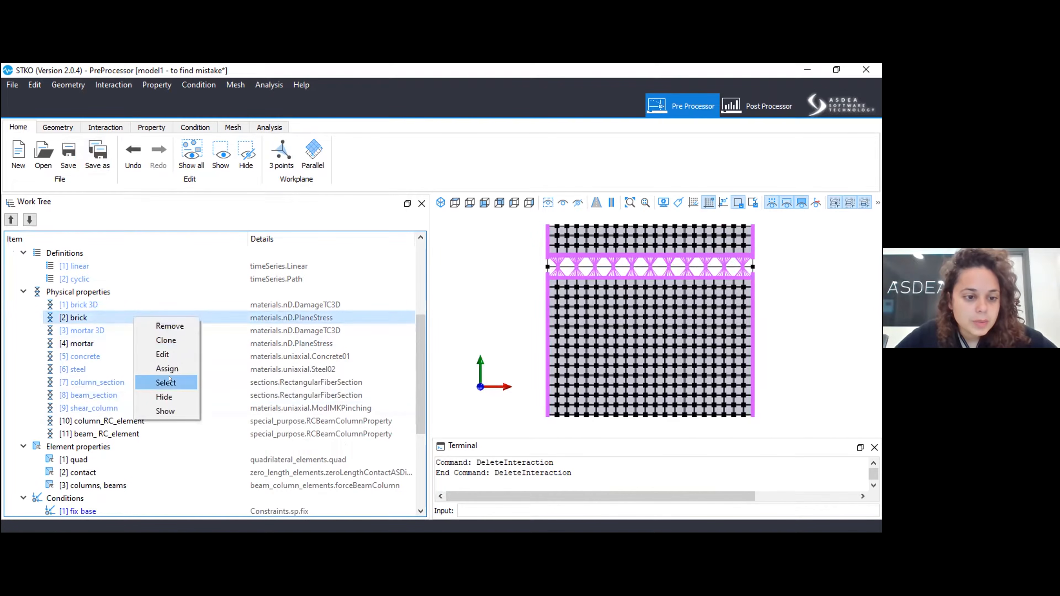
pyautogui.click(167, 383)
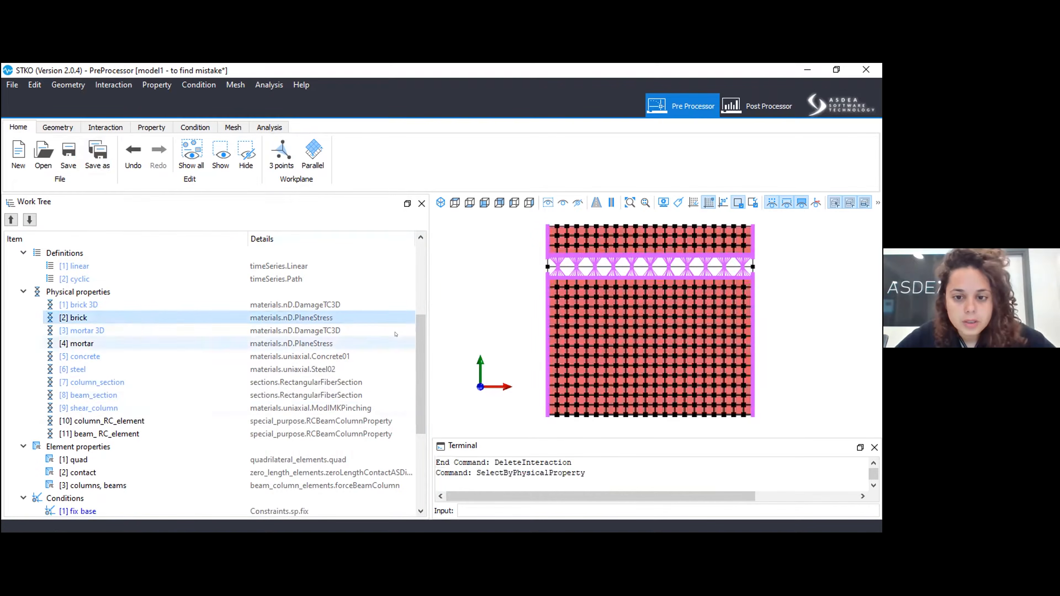
pyautogui.click(515, 297)
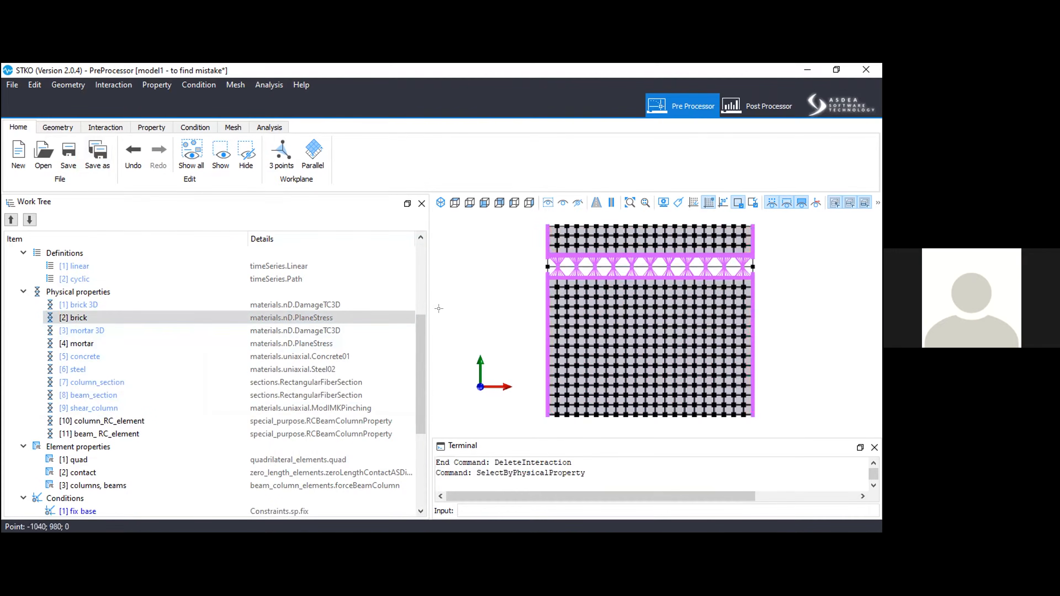
# Select the faces assigned the mortar physical property, check the joints up close, and clear the selection.
pyautogui.rightClick(179, 346)
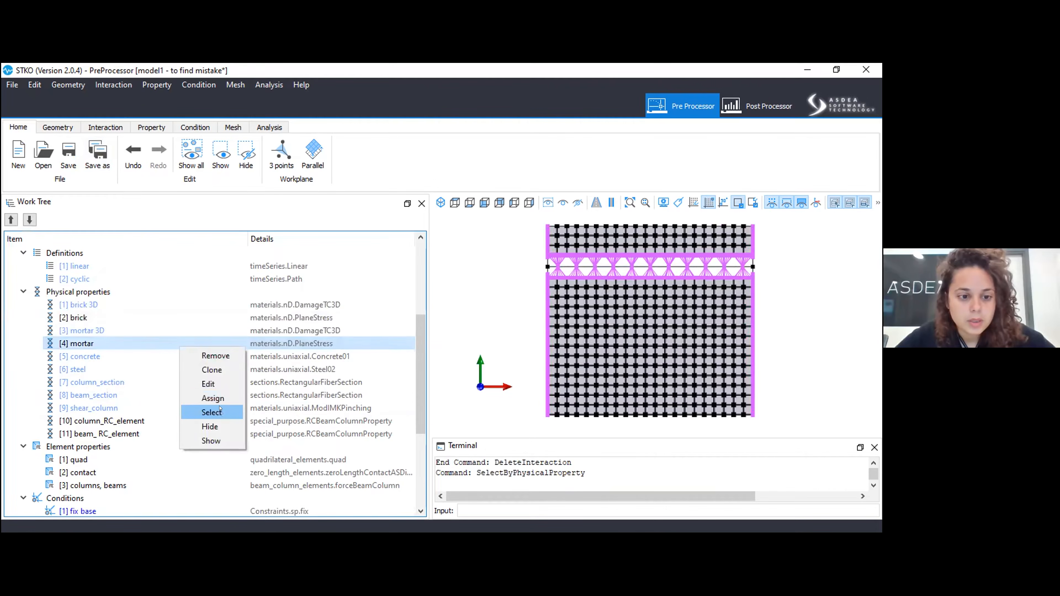
pyautogui.click(220, 412)
pyautogui.scroll(5, 595, 276)
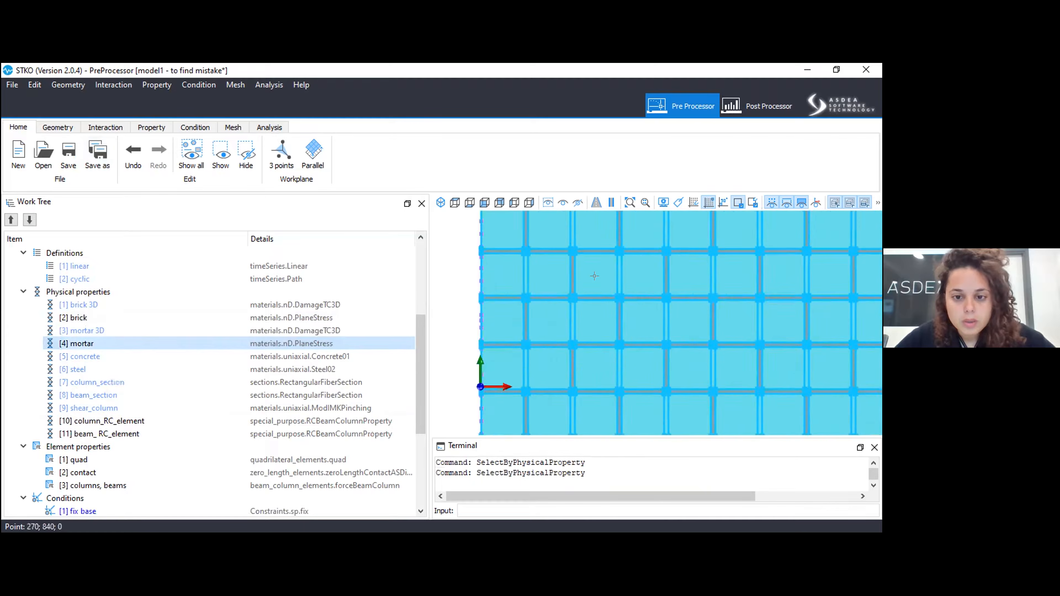
pyautogui.scroll(-6, 503, 337)
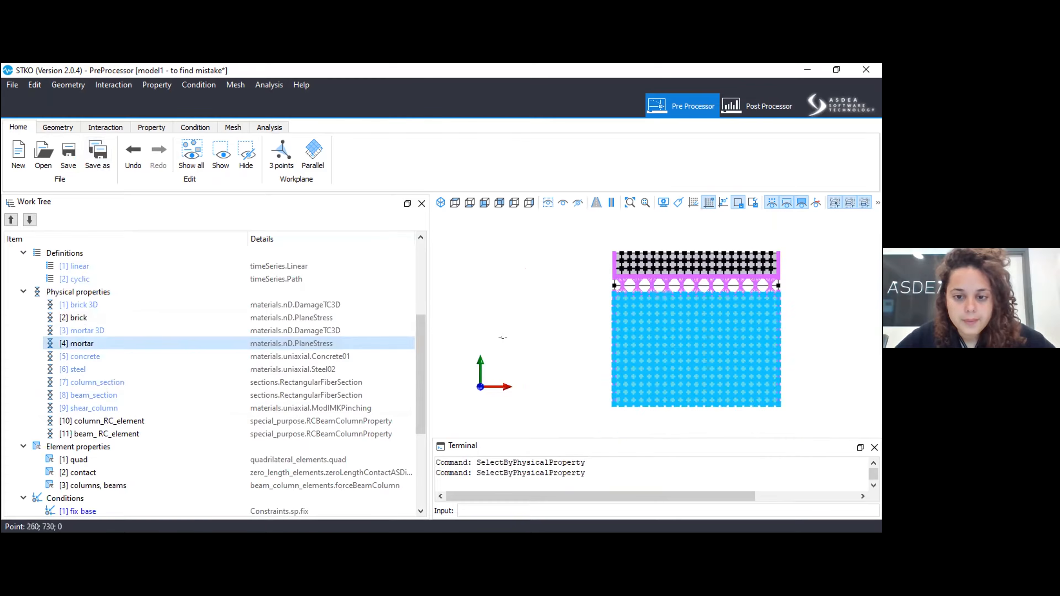
pyautogui.click(503, 337)
# Open the column_RC_element physical property for editing and review its formulation, dimension, cross section and shear settings.
pyautogui.click(221, 356)
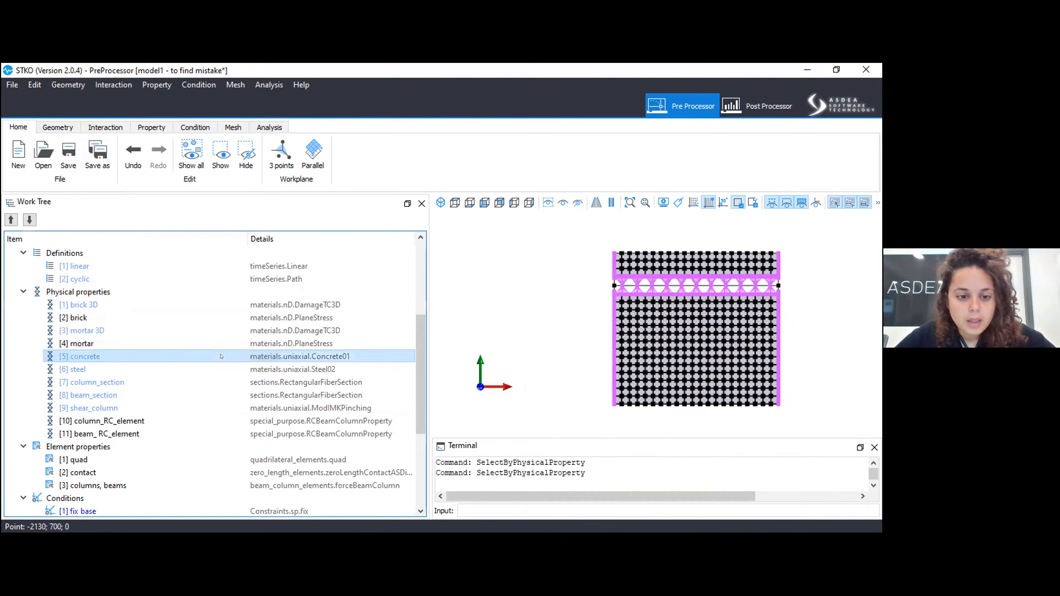
pyautogui.rightClick(223, 358)
pyautogui.click(146, 384)
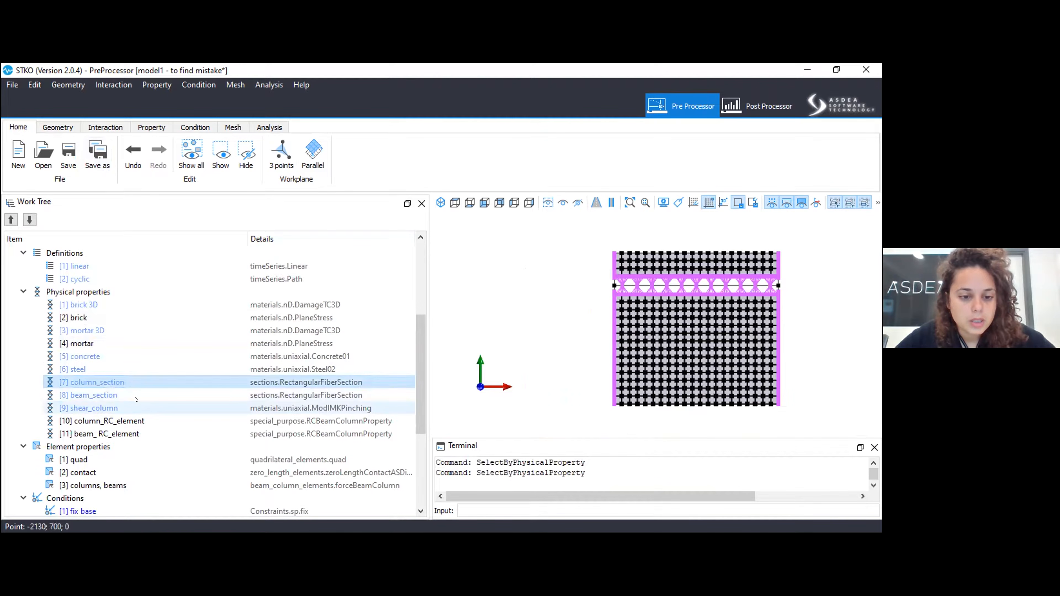
pyautogui.click(128, 419)
pyautogui.rightClick(128, 419)
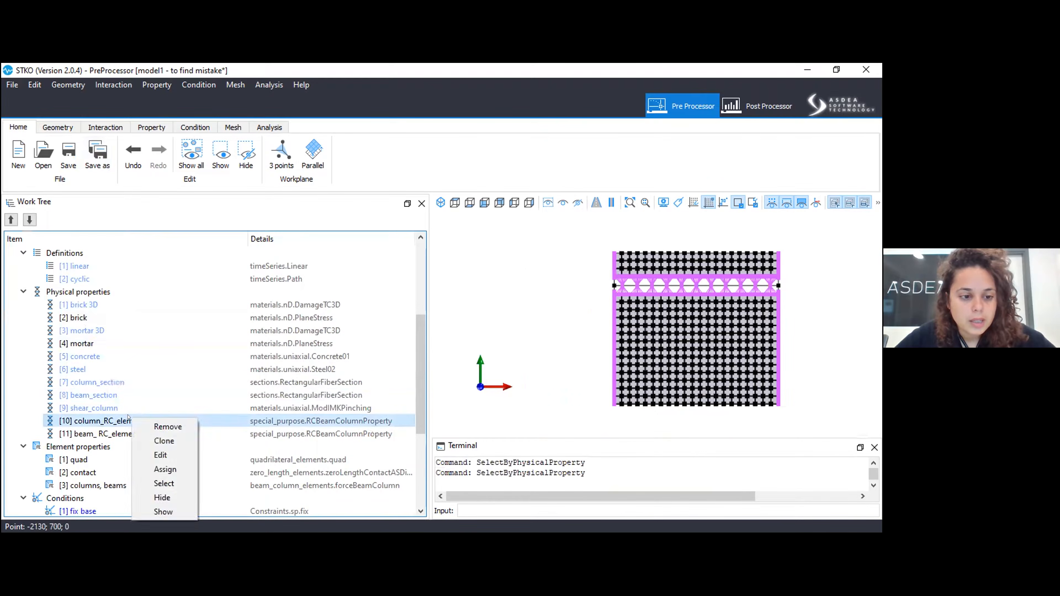
pyautogui.click(159, 456)
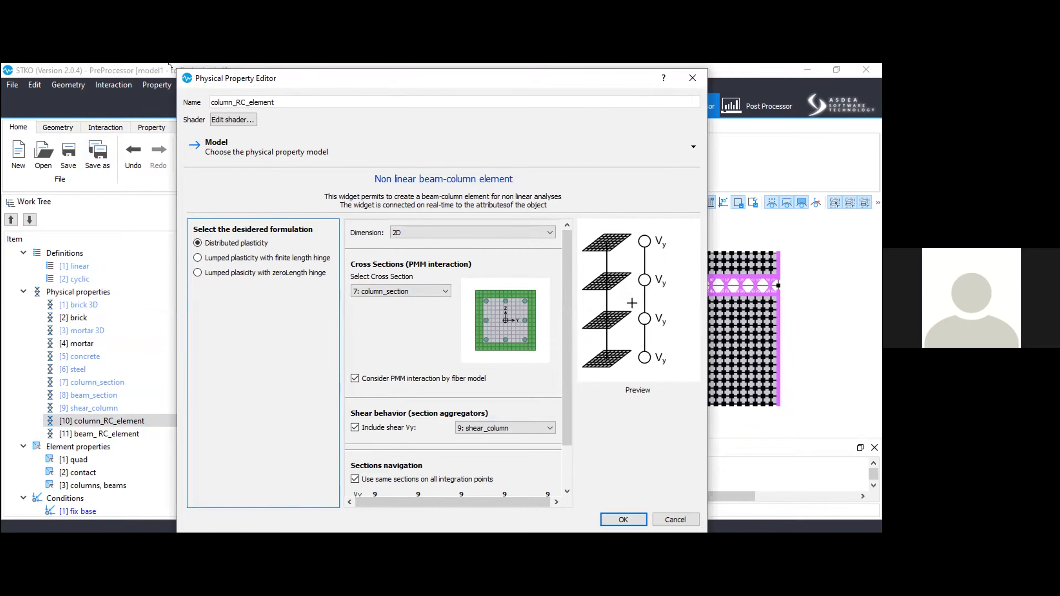
pyautogui.moveTo(170, 65); pyautogui.dragTo(256, 153)
pyautogui.moveTo(508, 157); pyautogui.dragTo(480, 100)
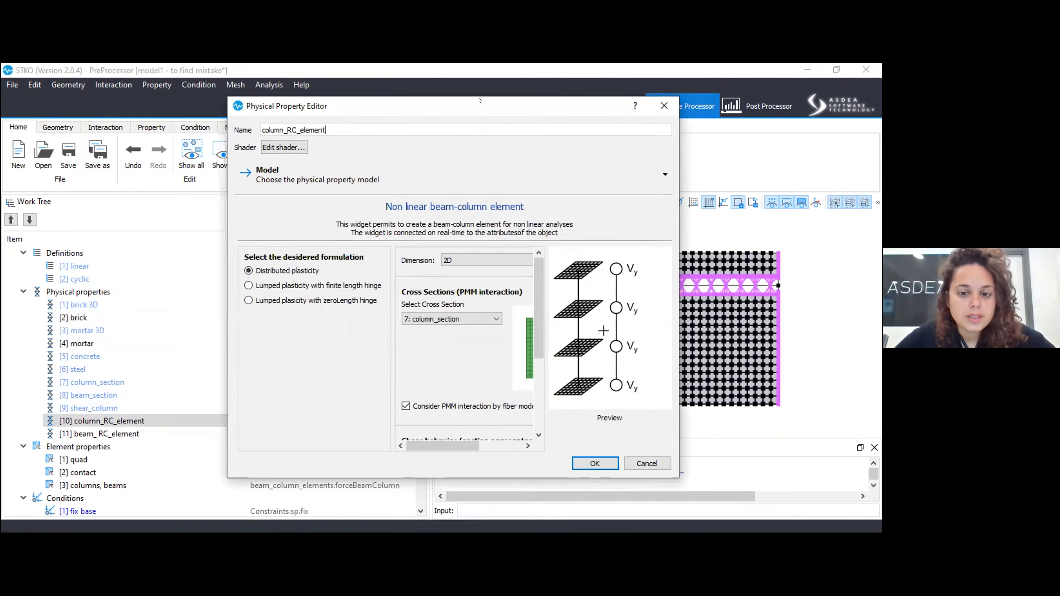
pyautogui.scroll(-3, 532, 379)
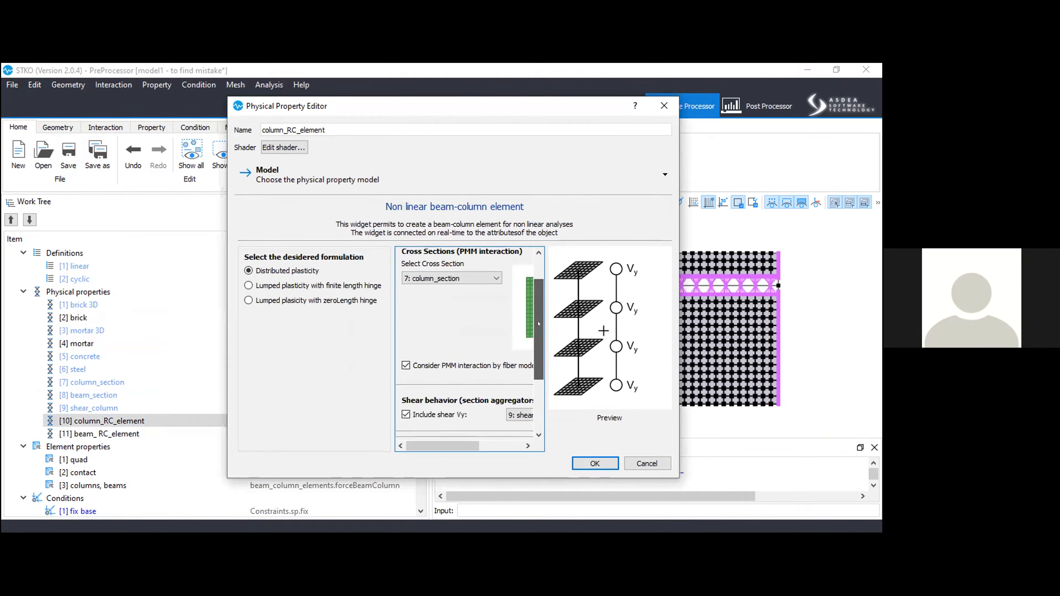
pyautogui.scroll(3, 539, 407)
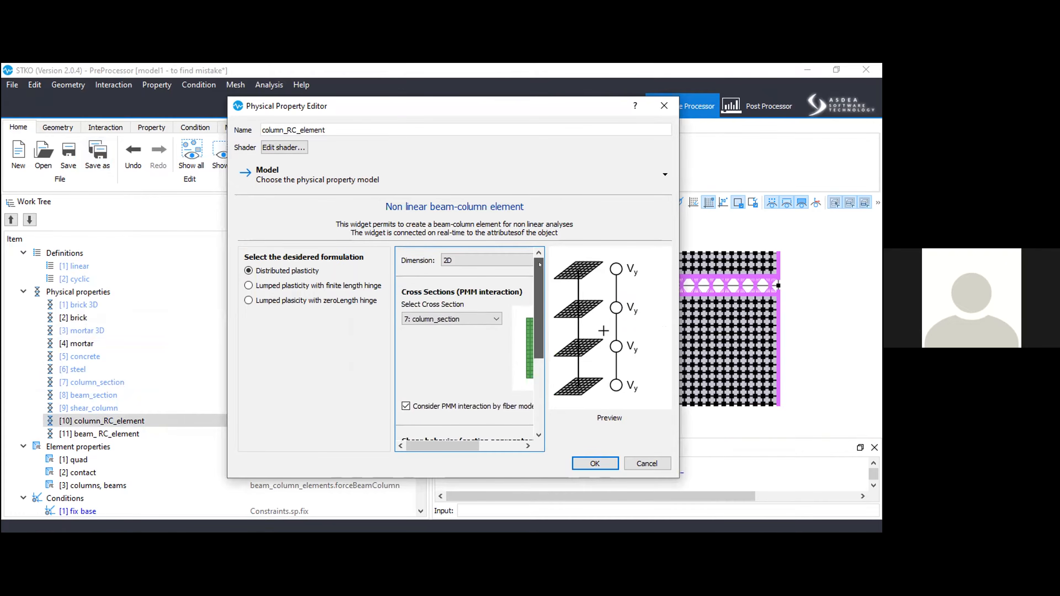
pyautogui.moveTo(438, 446); pyautogui.dragTo(437, 449)
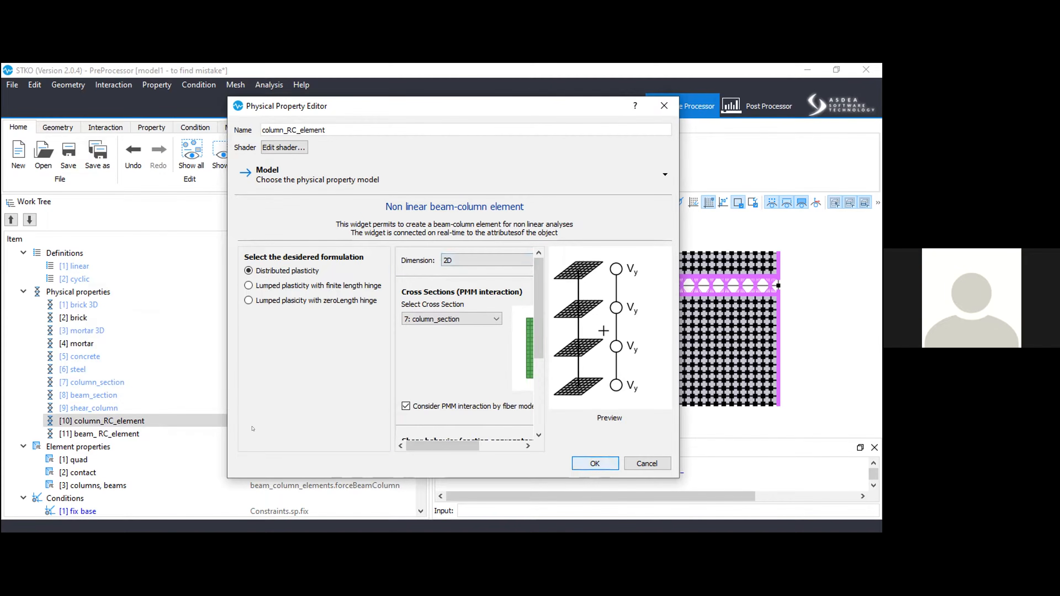
pyautogui.rightClick(184, 416)
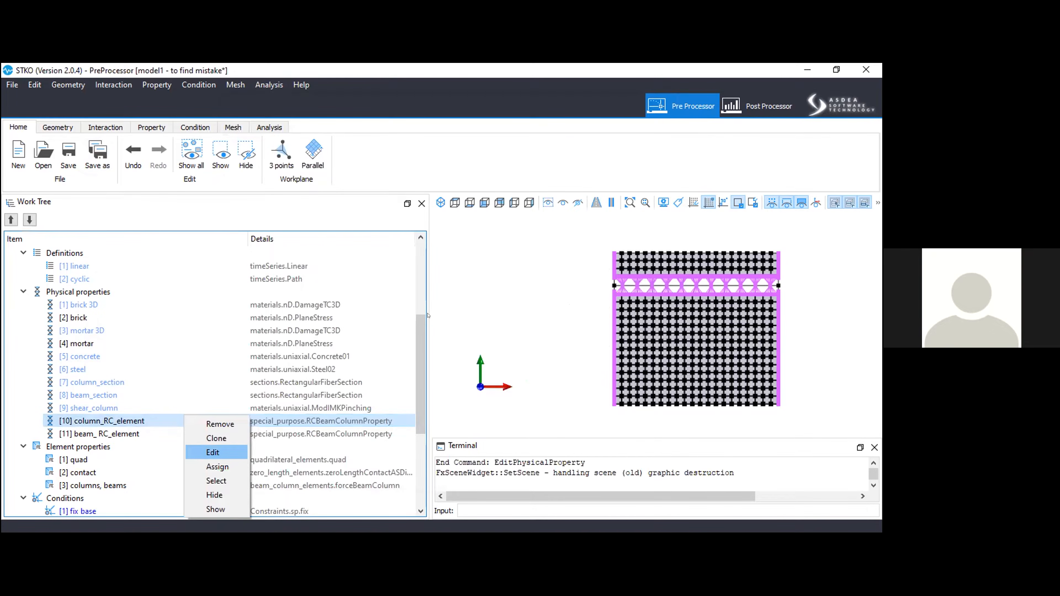
pyautogui.press('Return')
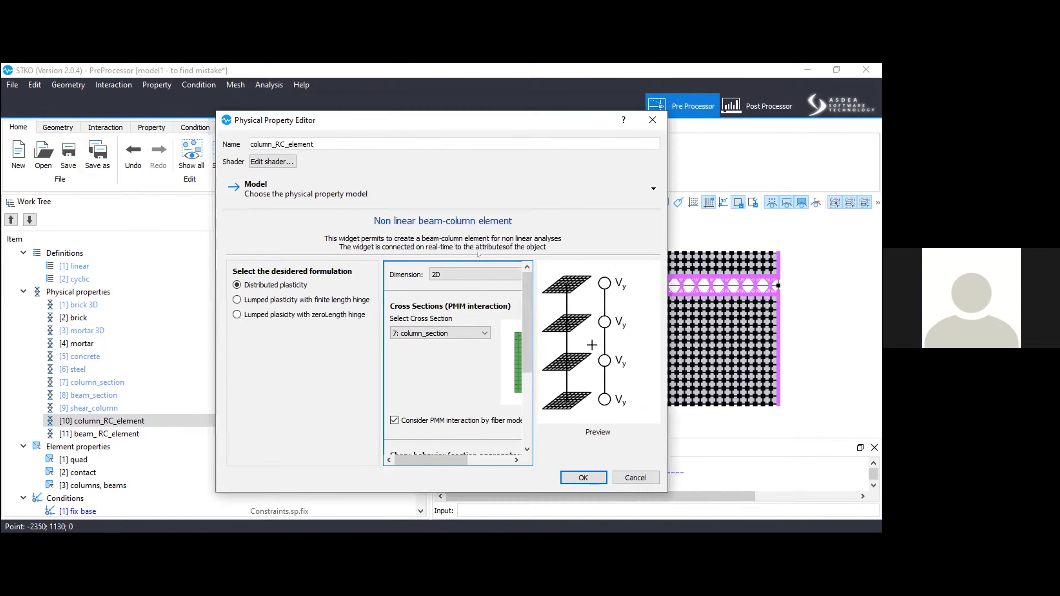
pyautogui.press('Escape')
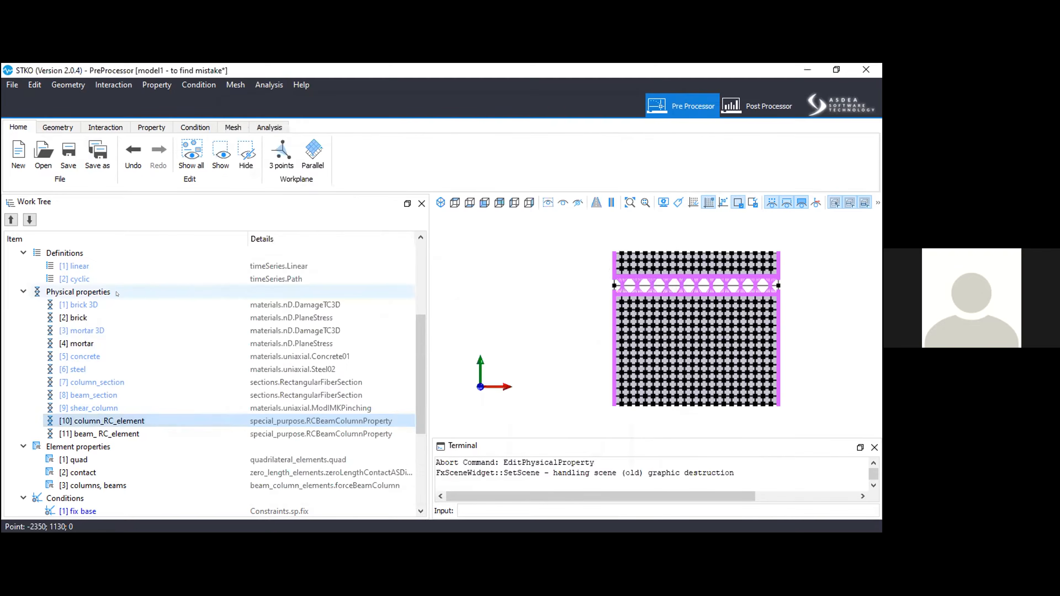
# Start a new physical property that uses the Aggregator section model, and enlarge its attribute list.
pyautogui.rightClick(126, 294)
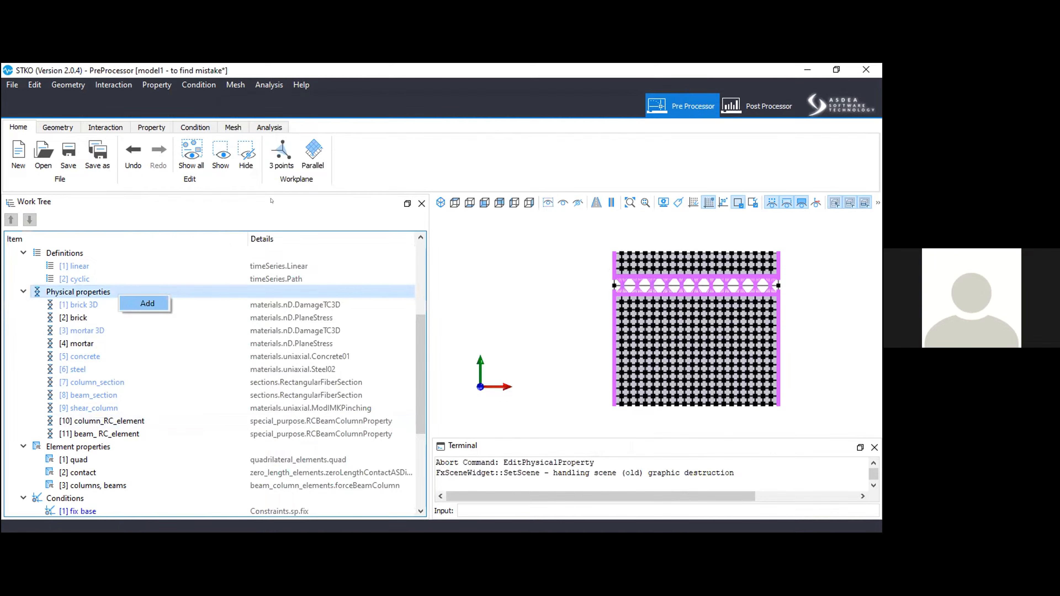
pyautogui.press('Return')
pyautogui.click(273, 191)
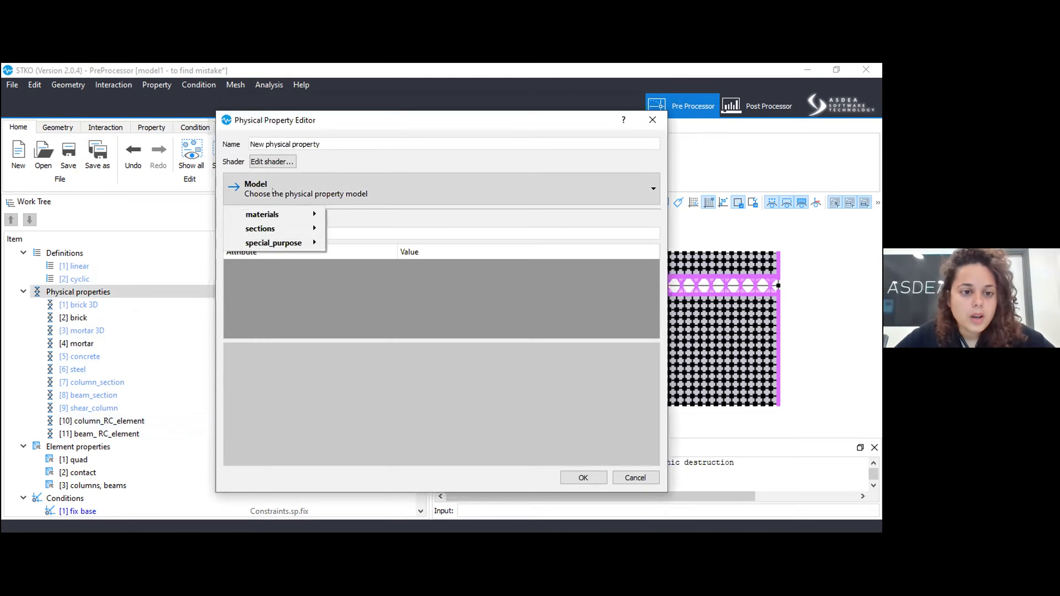
pyautogui.moveTo(292, 243)
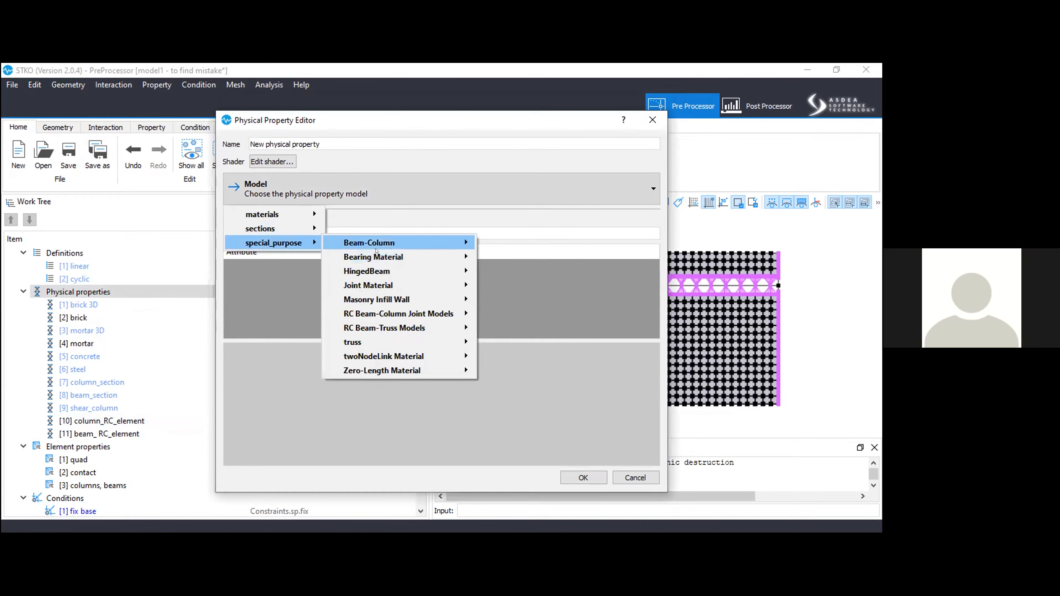
pyautogui.moveTo(377, 243)
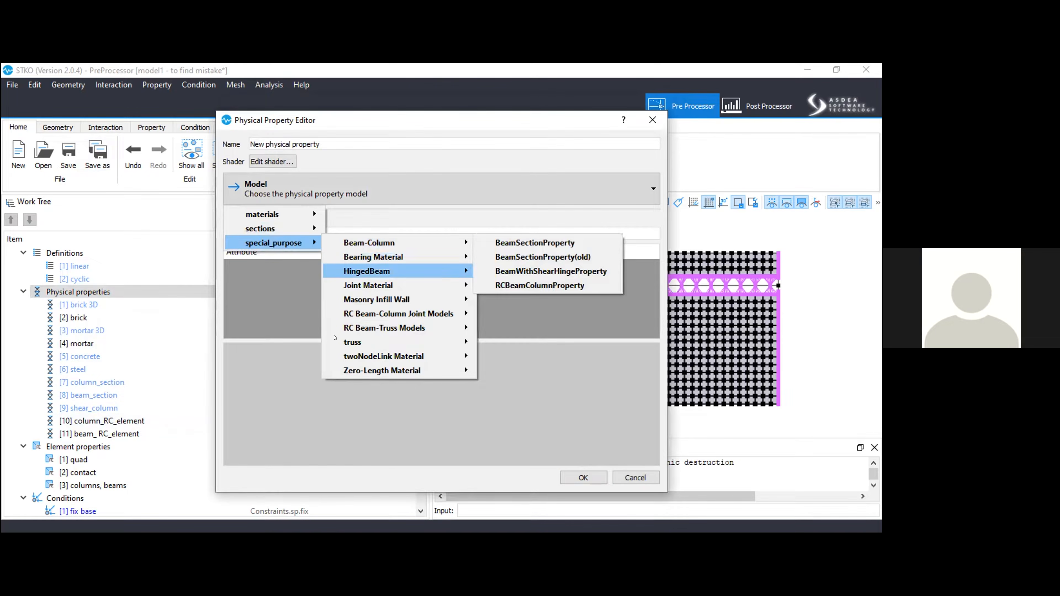
pyautogui.moveTo(272, 228)
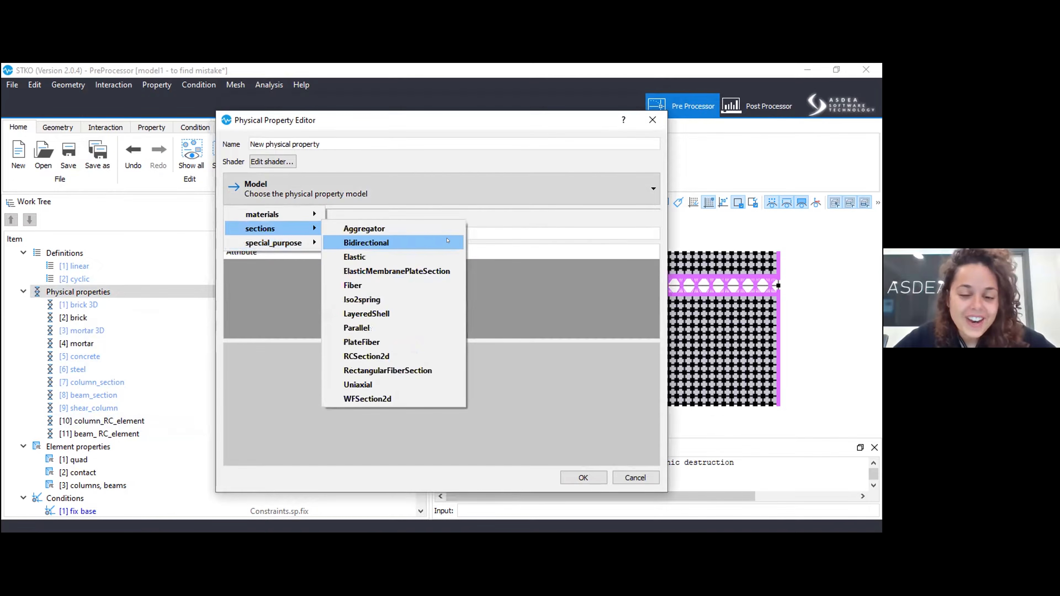
pyautogui.click(354, 223)
pyautogui.moveTo(447, 335); pyautogui.dragTo(451, 412)
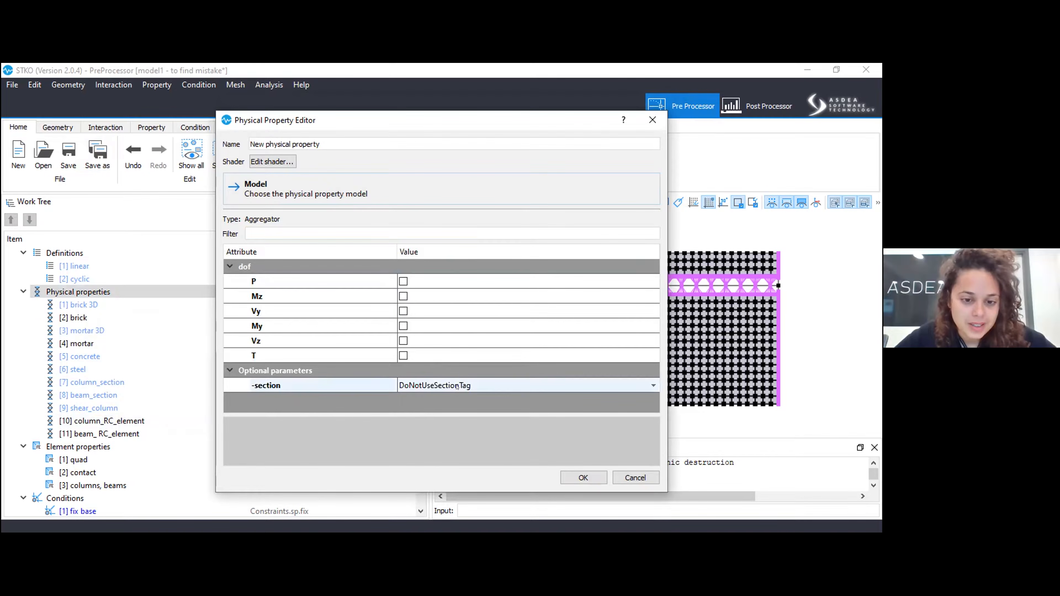
# Set the aggregator's -section option to UseSectionTag and choose column_section as its section tag.
pyautogui.click(430, 386)
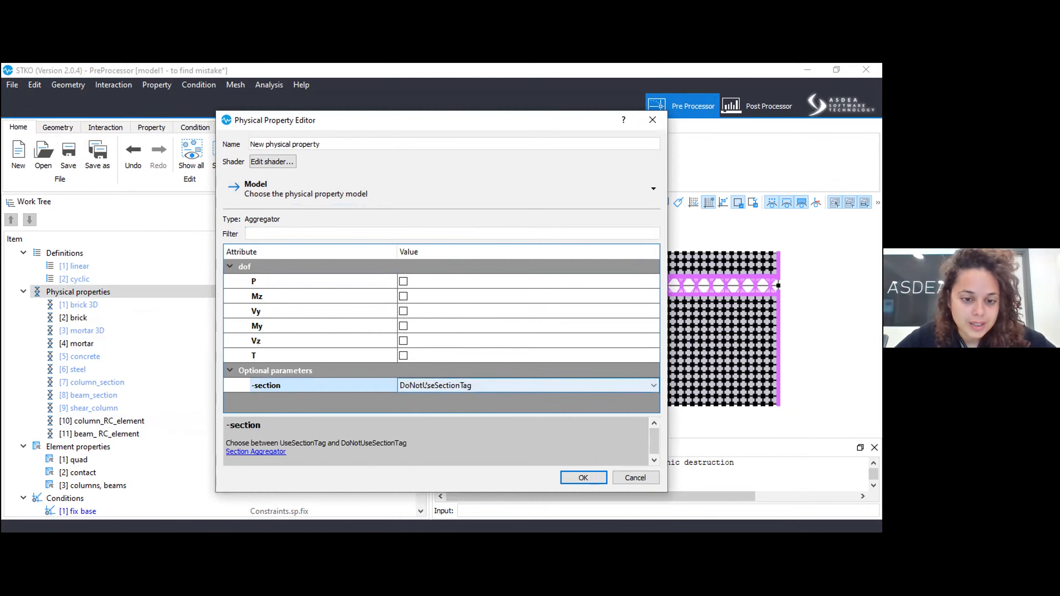
pyautogui.click(436, 386)
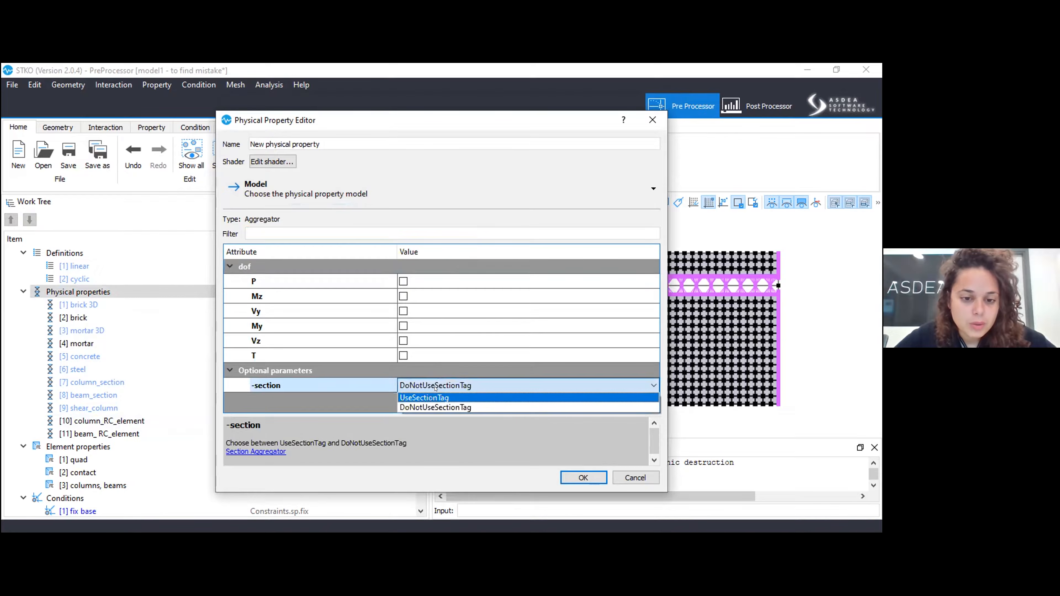
pyautogui.click(434, 398)
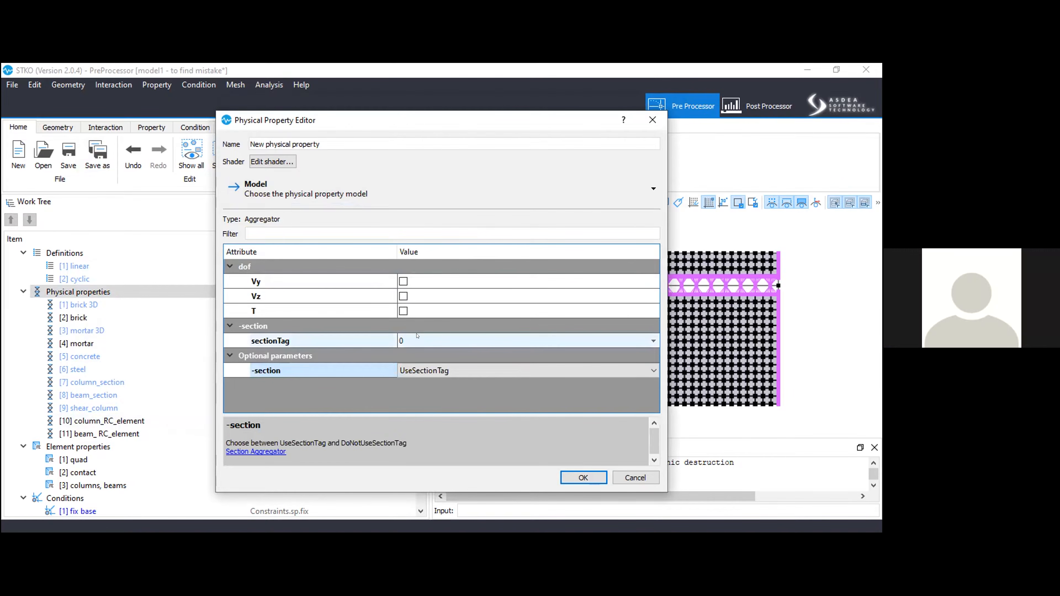
pyautogui.click(417, 345)
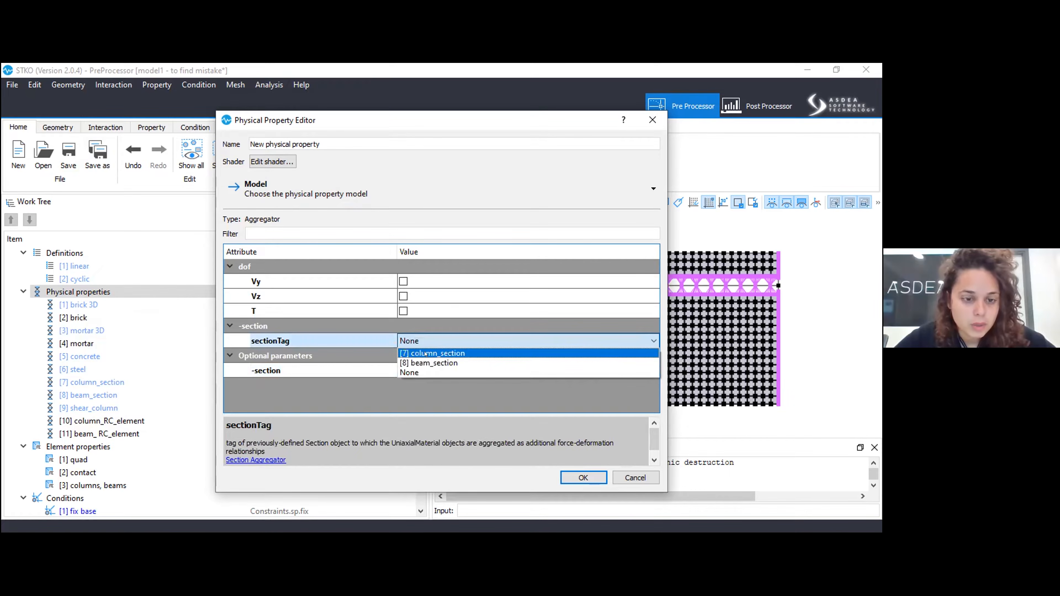
pyautogui.click(434, 353)
# Enable only the Vy degree of freedom in the aggregator and assign the shear_column material to it.
pyautogui.click(403, 296)
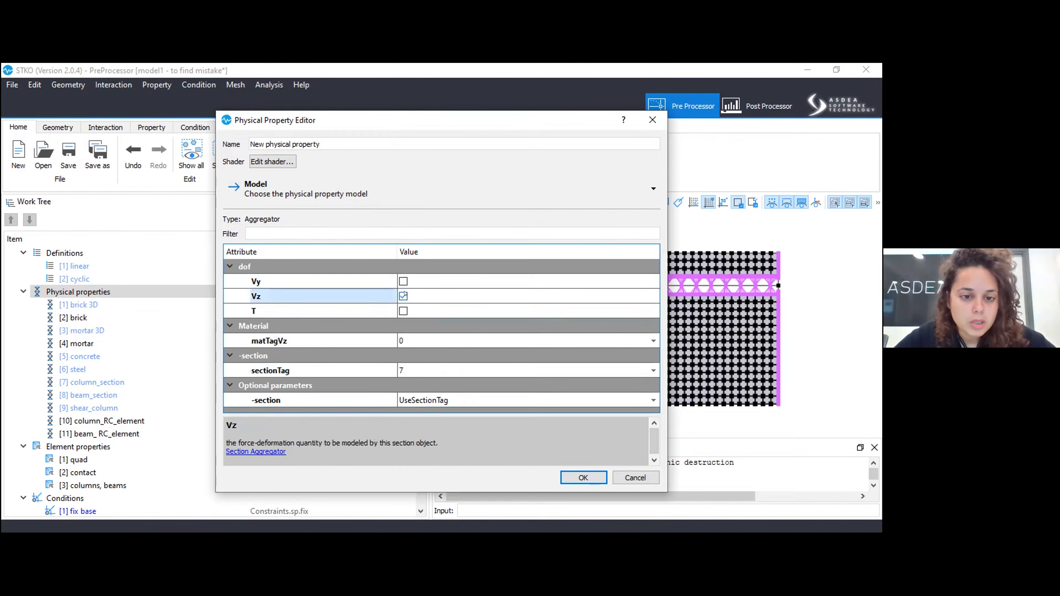
pyautogui.click(402, 281)
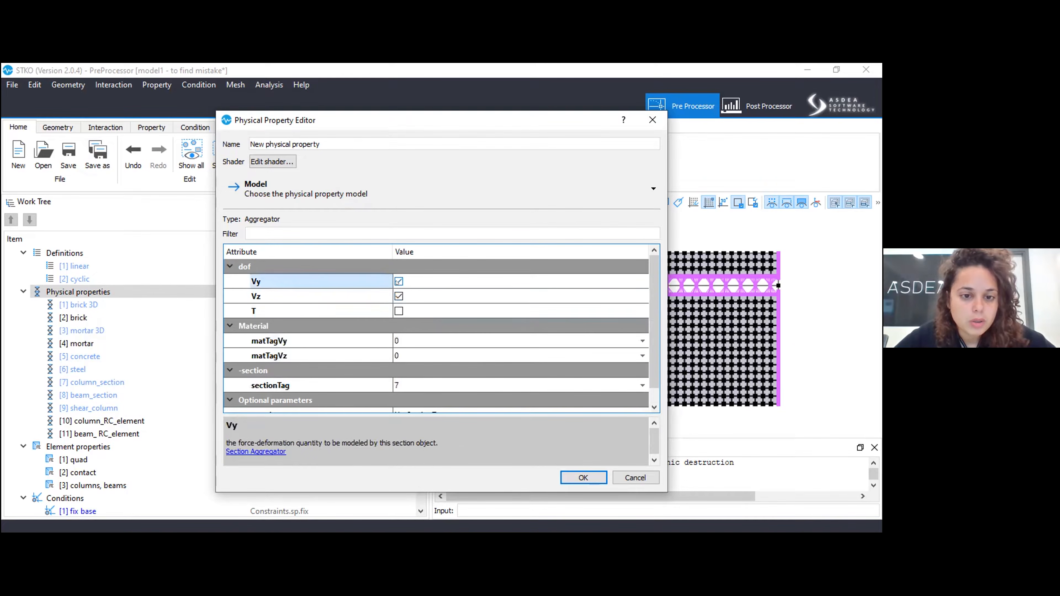
pyautogui.click(408, 340)
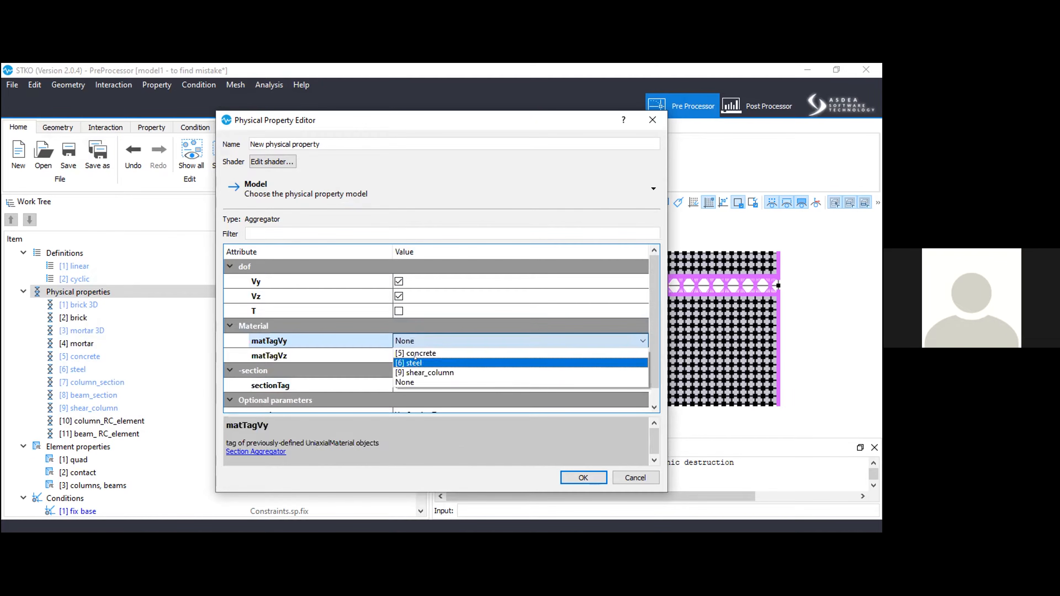
pyautogui.click(416, 373)
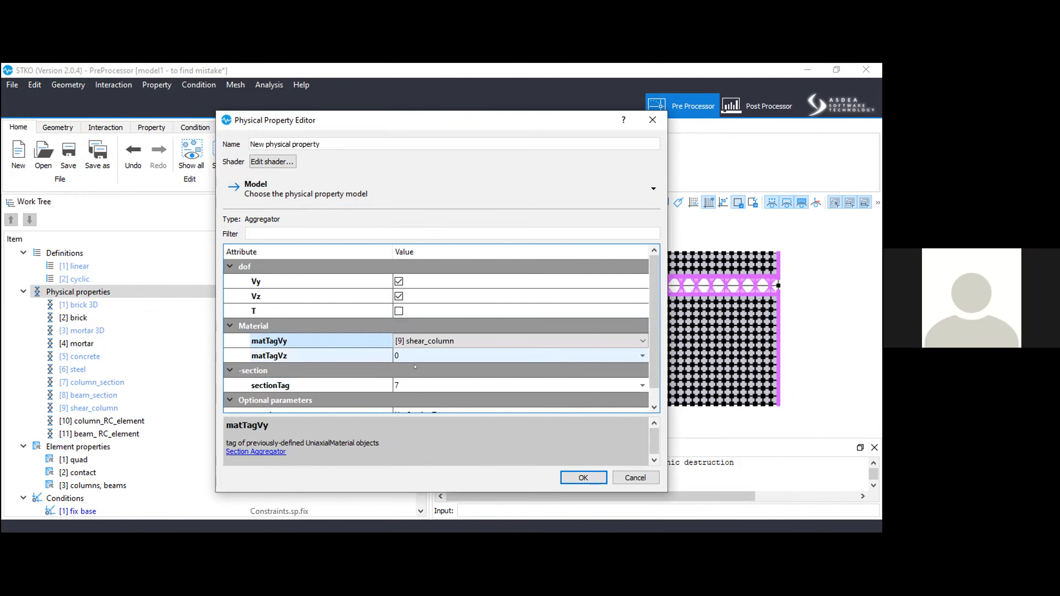
pyautogui.click(416, 355)
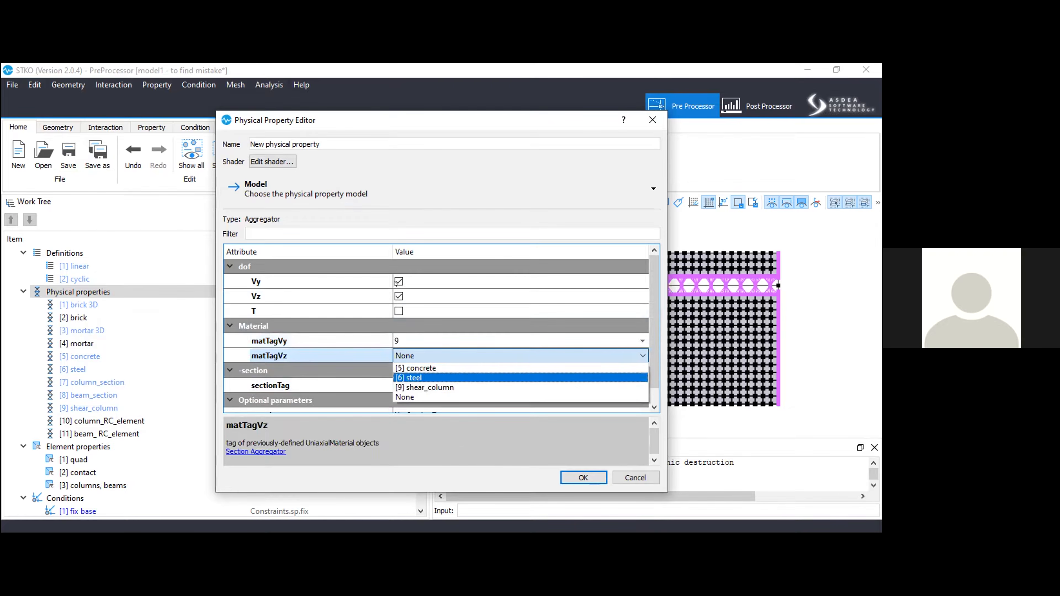
pyautogui.click(399, 296)
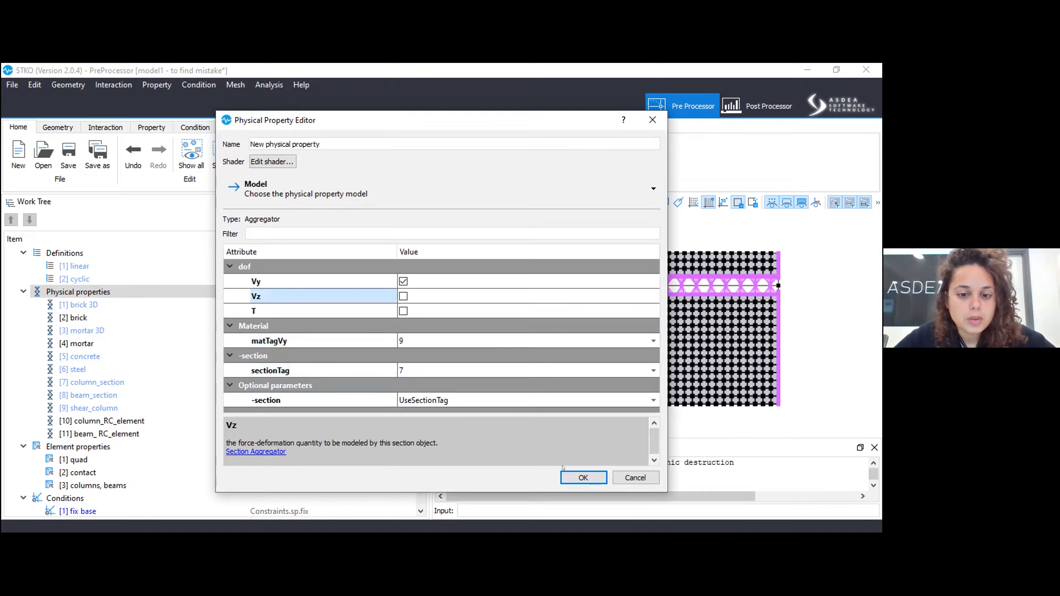
# Name the new physical property "aggregator" and create it.
pyautogui.moveTo(330, 145); pyautogui.dragTo(190, 140)
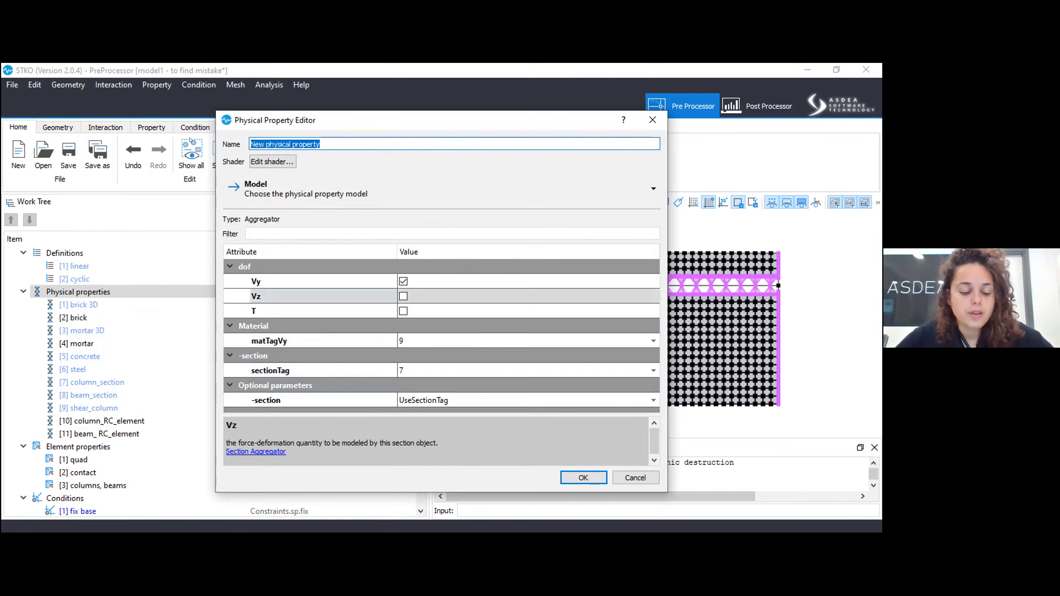
pyautogui.write('ag')
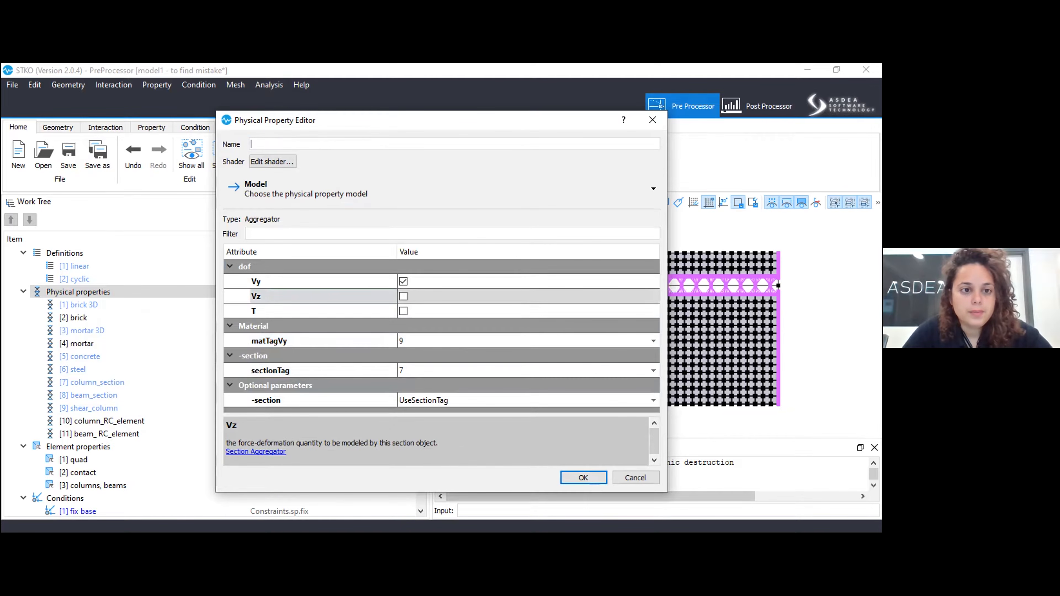
pyautogui.write('gregator')
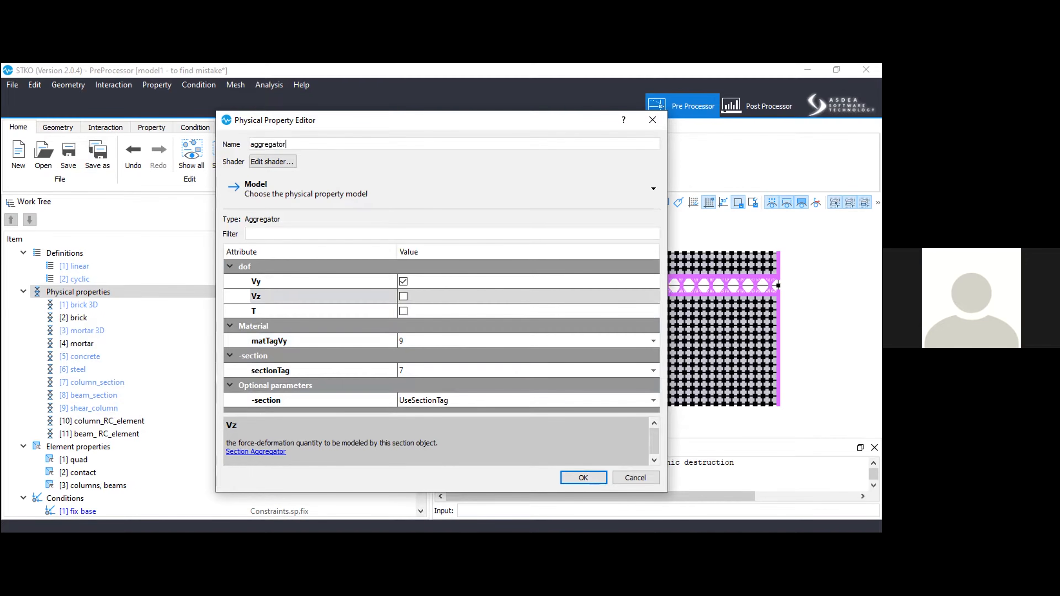
pyautogui.press('Return')
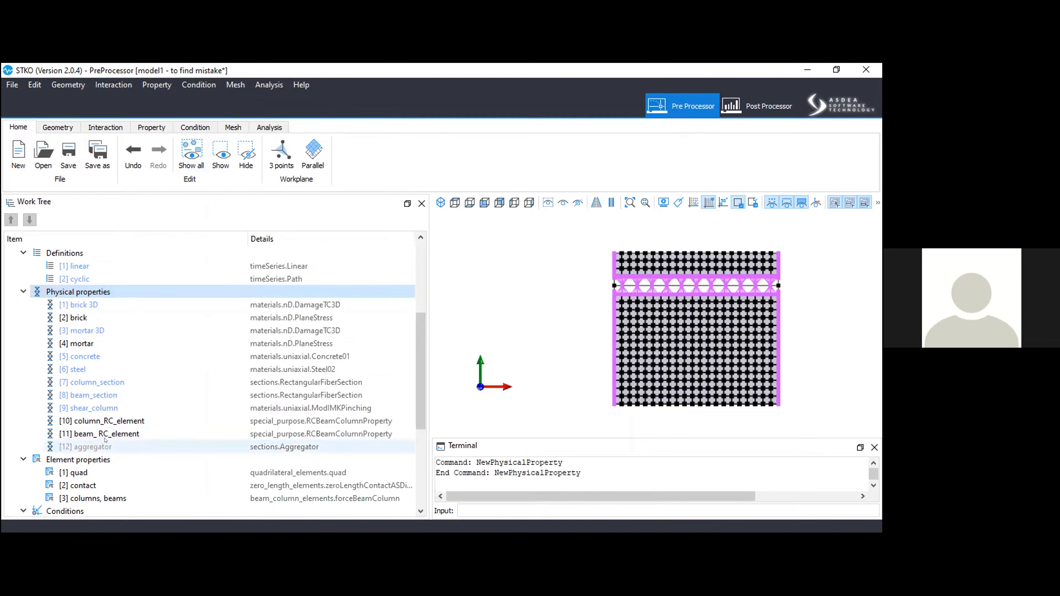
# Move the aggregator property up two places in the physical properties, ahead of column_RC_element.
pyautogui.click(96, 447)
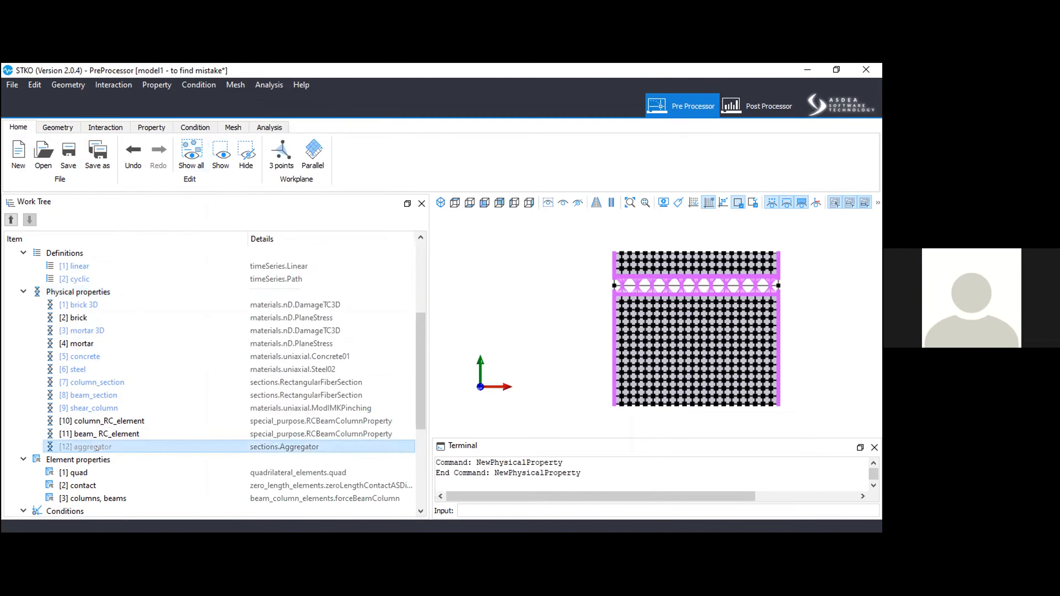
pyautogui.click(11, 220)
pyautogui.click(11, 220)
# Edit the column_RC_element physical property and change its model to the special-purpose Beam-Column type BeamSectionProperty.
pyautogui.rightClick(125, 435)
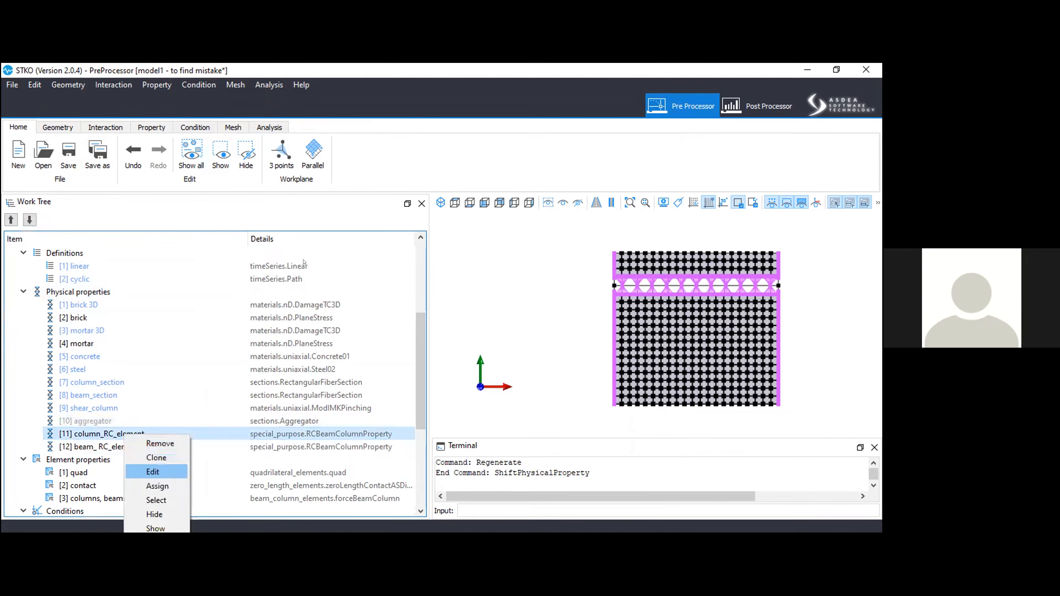
pyautogui.press('Return')
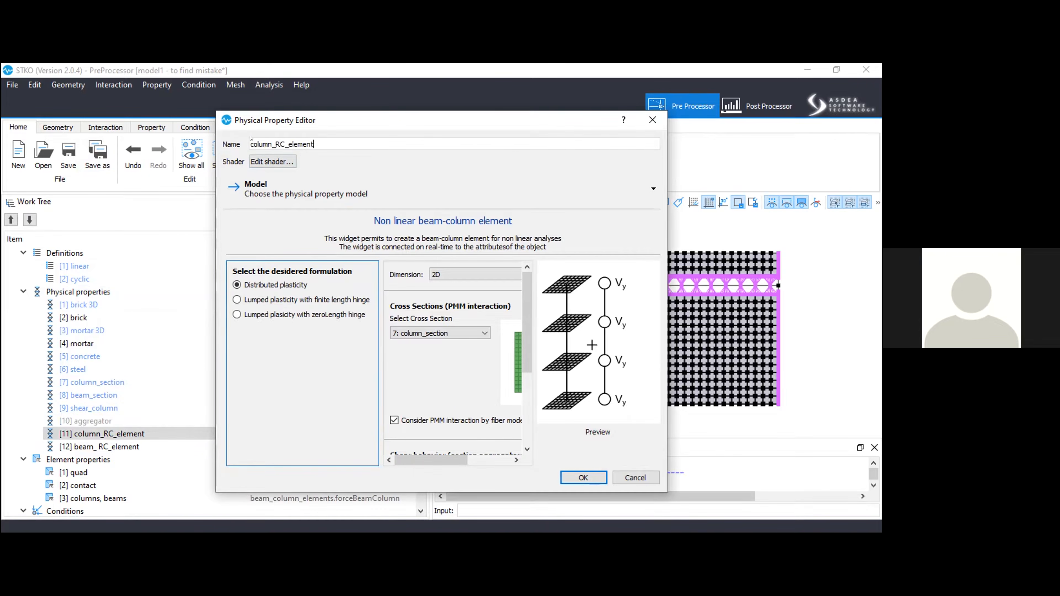
pyautogui.click(267, 190)
pyautogui.moveTo(261, 220)
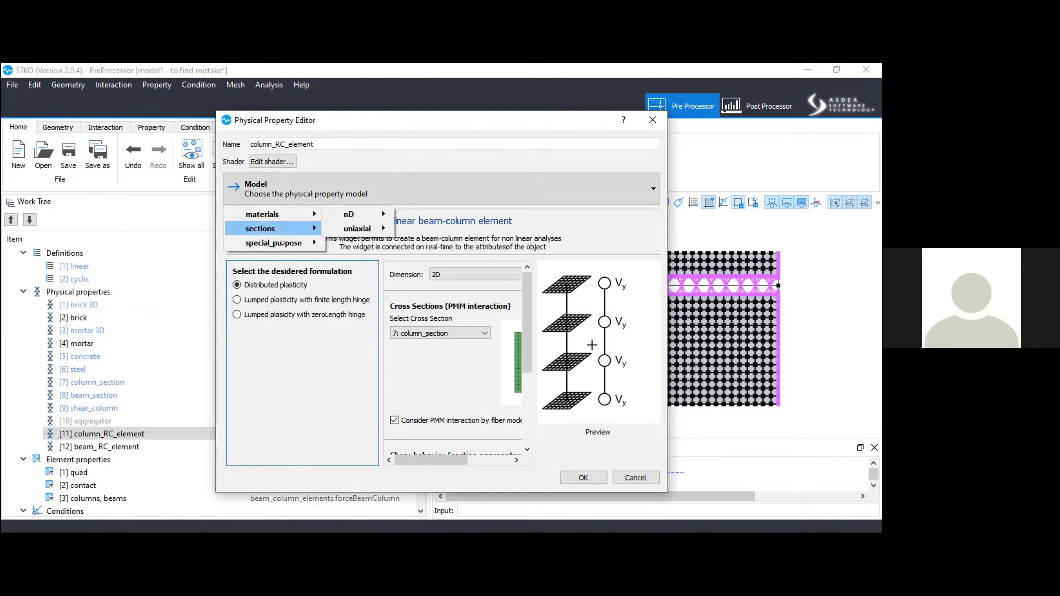
pyautogui.moveTo(282, 242)
pyautogui.moveTo(467, 242)
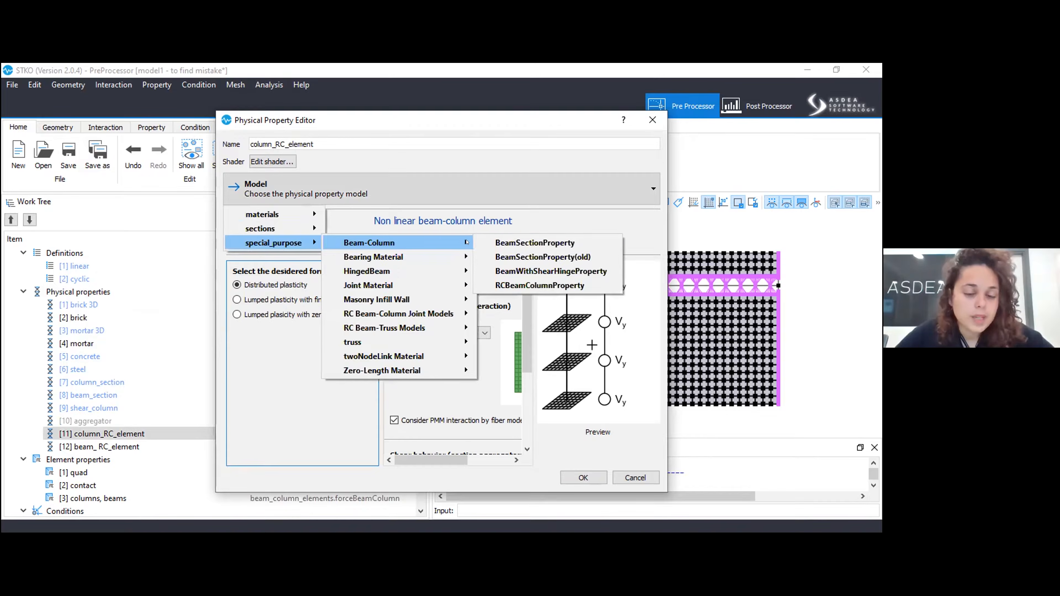
pyautogui.click(497, 242)
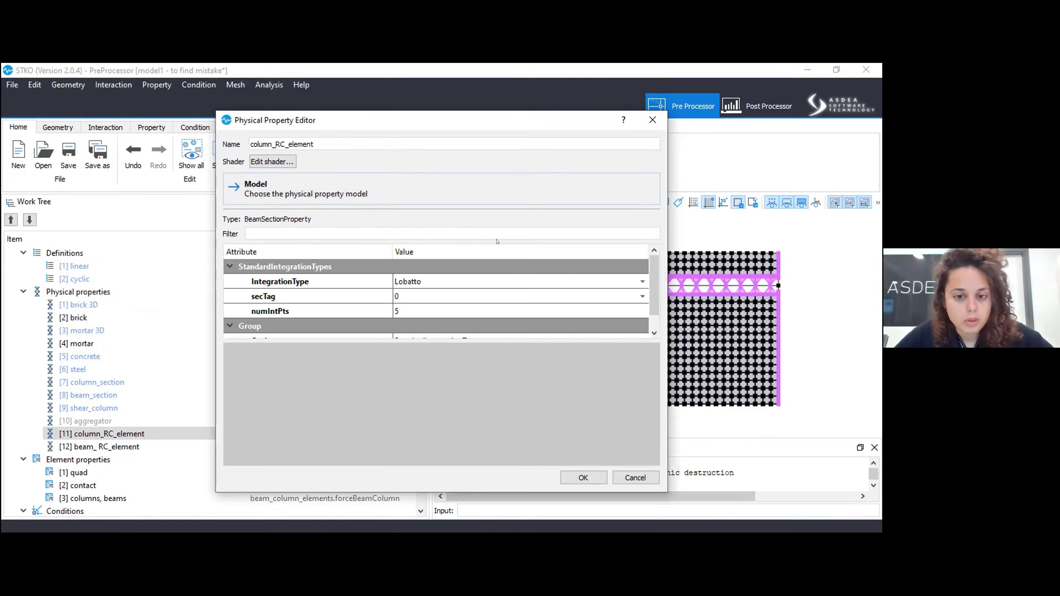
# Set column_RC_element's secTag to the aggregator section and apply the property edit.
pyautogui.moveTo(377, 334); pyautogui.dragTo(402, 418)
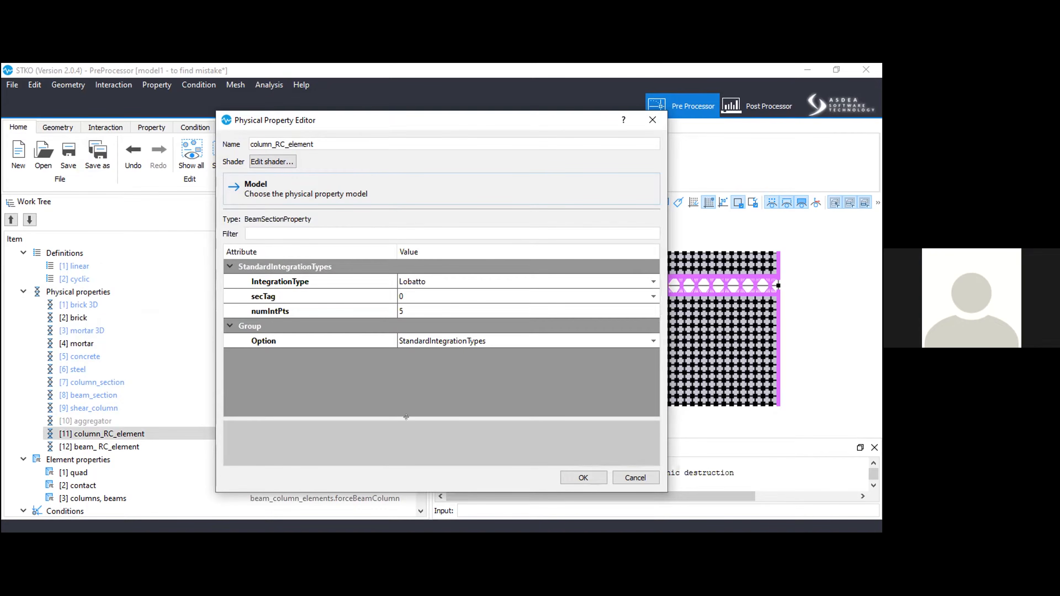
pyautogui.click(437, 302)
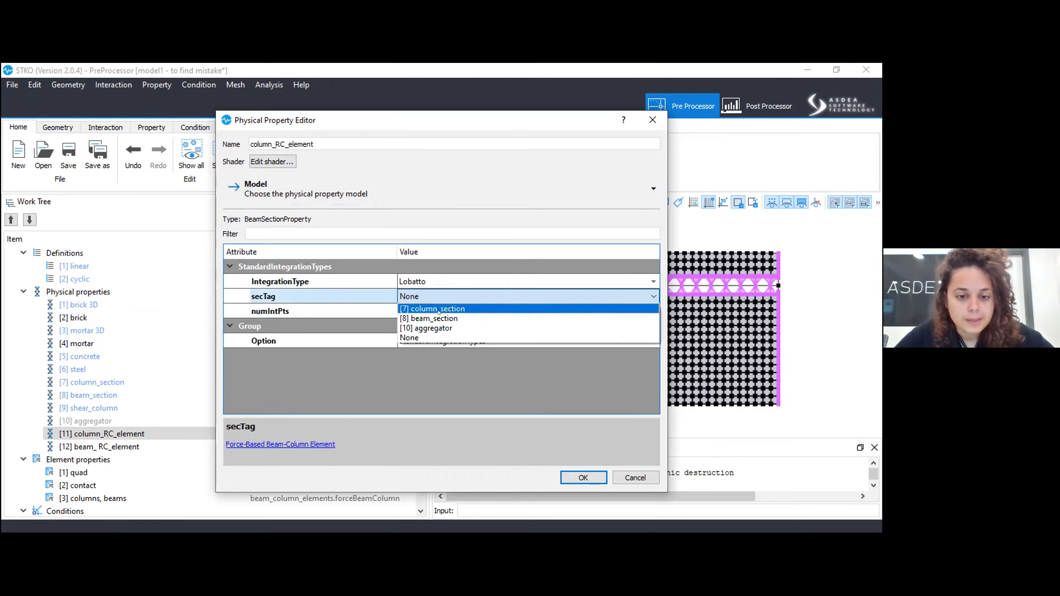
pyautogui.click(436, 327)
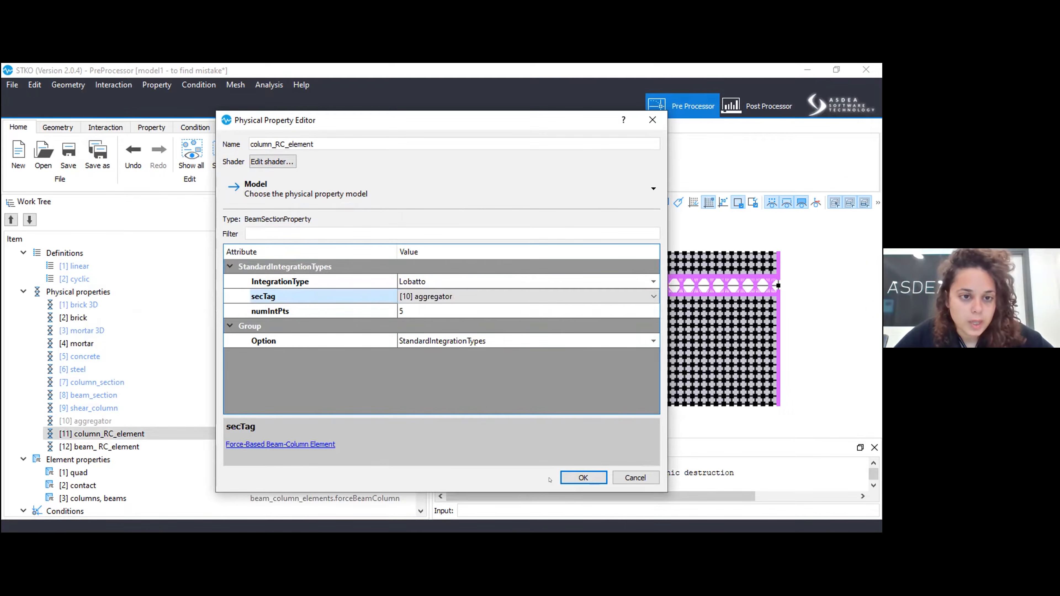
pyautogui.click(563, 480)
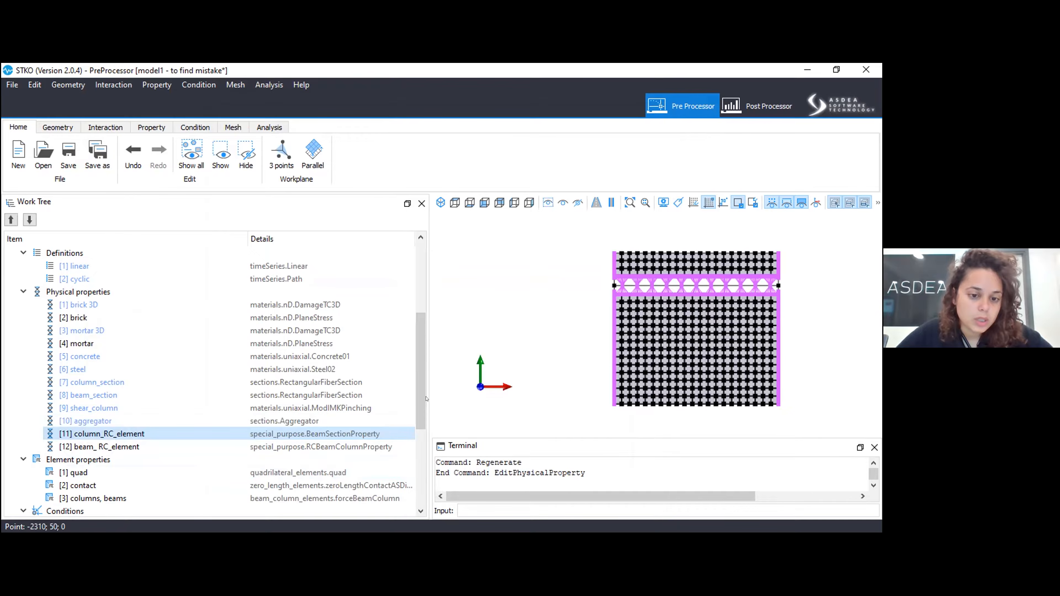
# Reopen the column_RC_element property and check its integration type, section tag and number of integration points.
pyautogui.moveTo(419, 396); pyautogui.dragTo(433, 395)
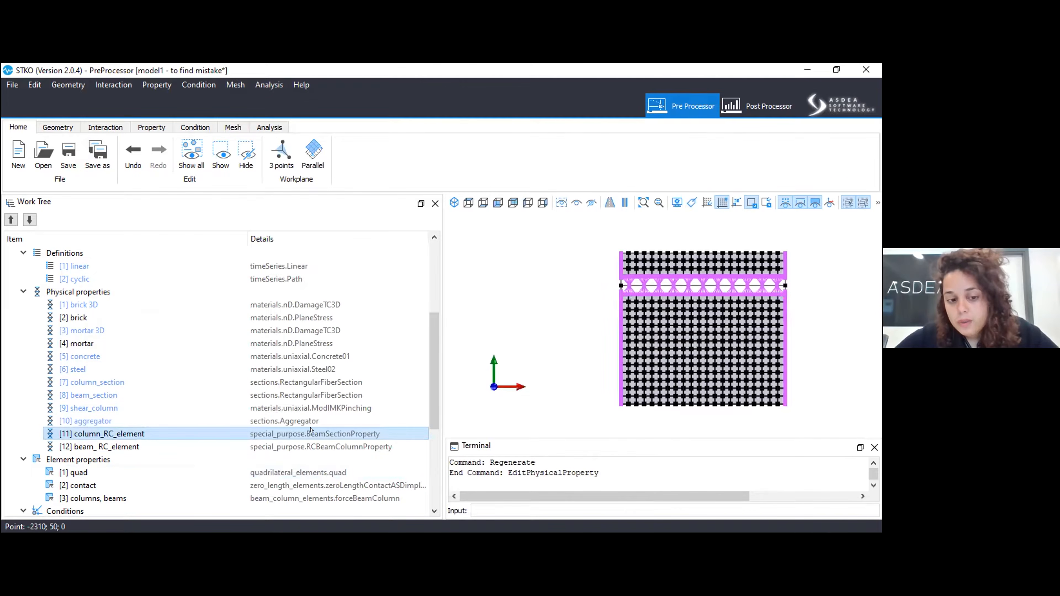
pyautogui.rightClick(276, 497)
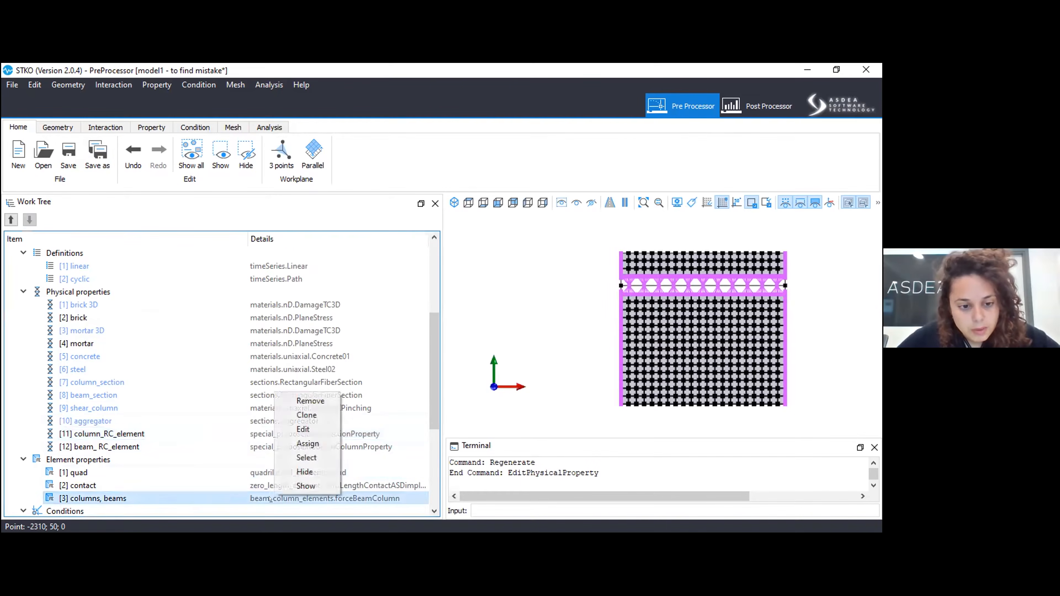
pyautogui.rightClick(219, 432)
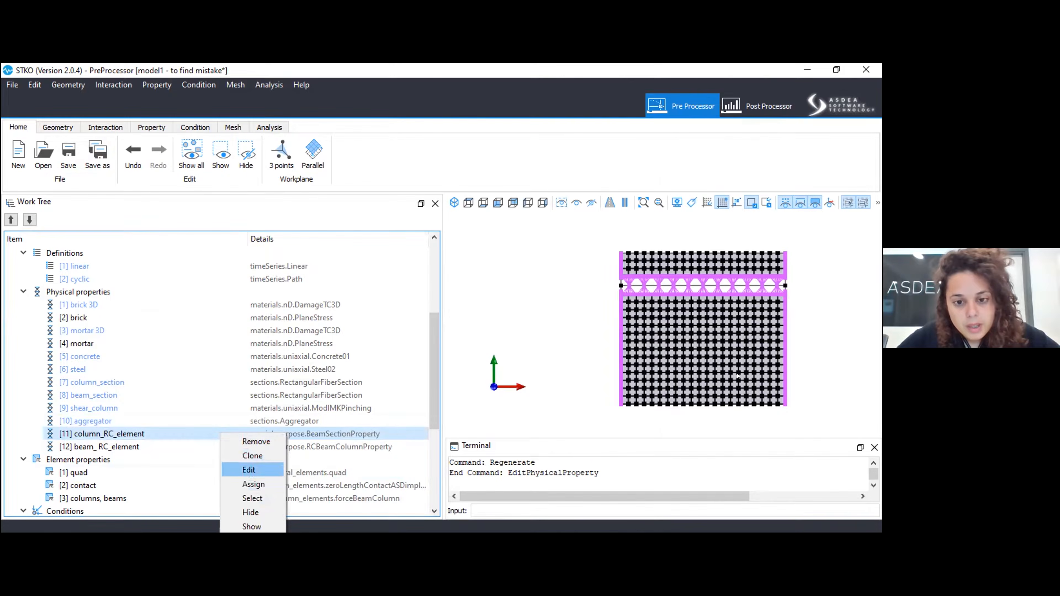
pyautogui.click(250, 471)
pyautogui.click(399, 312)
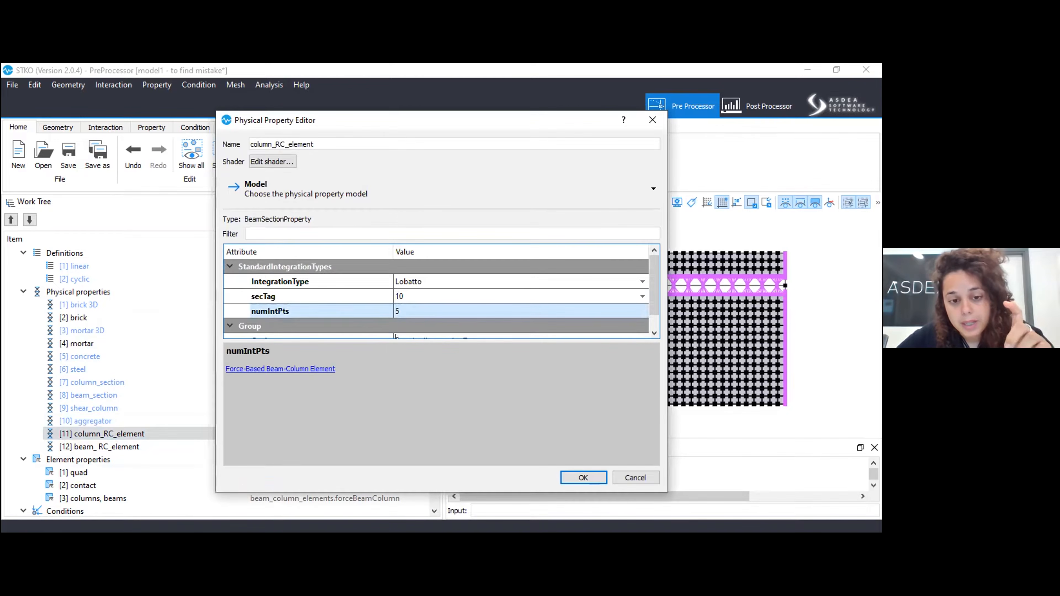
pyautogui.moveTo(389, 335); pyautogui.dragTo(406, 389)
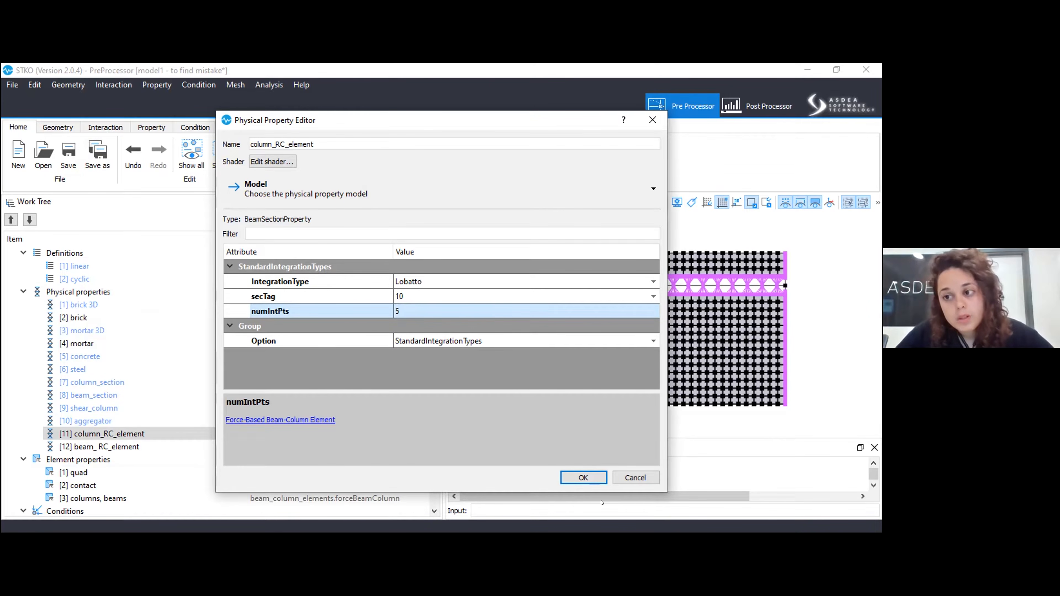
pyautogui.click(563, 479)
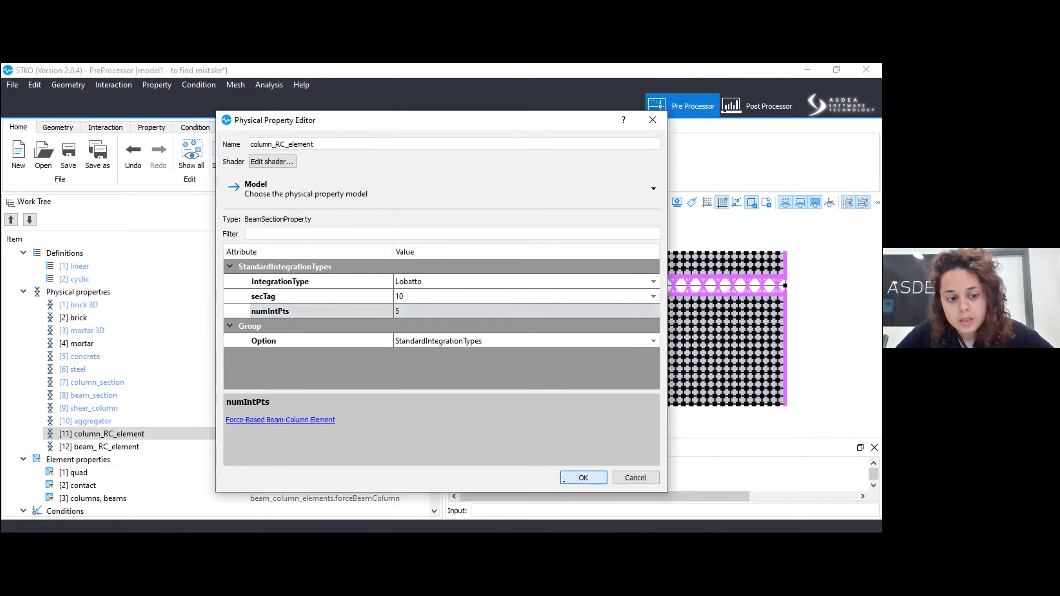
# Edit the beam_RC_element physical property and change its model to the special-purpose Beam-Column type BeamSectionProperty.
pyautogui.rightClick(169, 445)
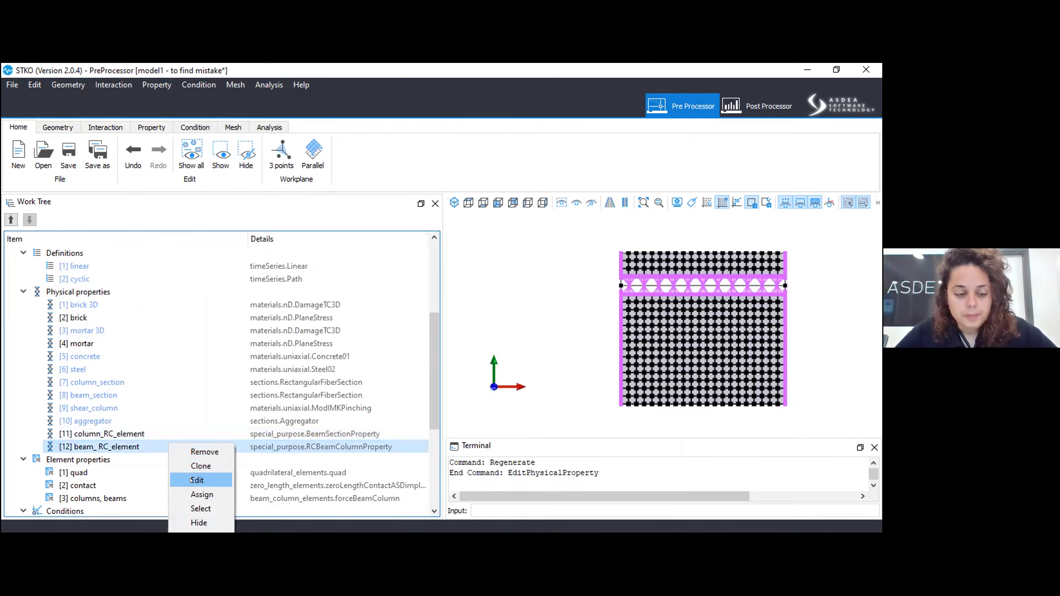
pyautogui.press('Return')
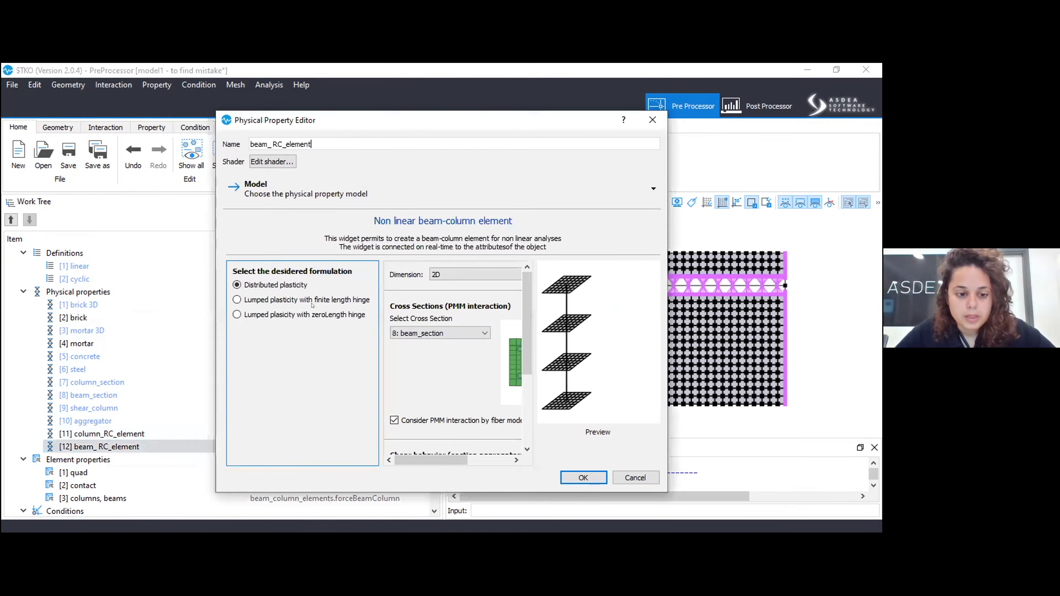
pyautogui.click(284, 191)
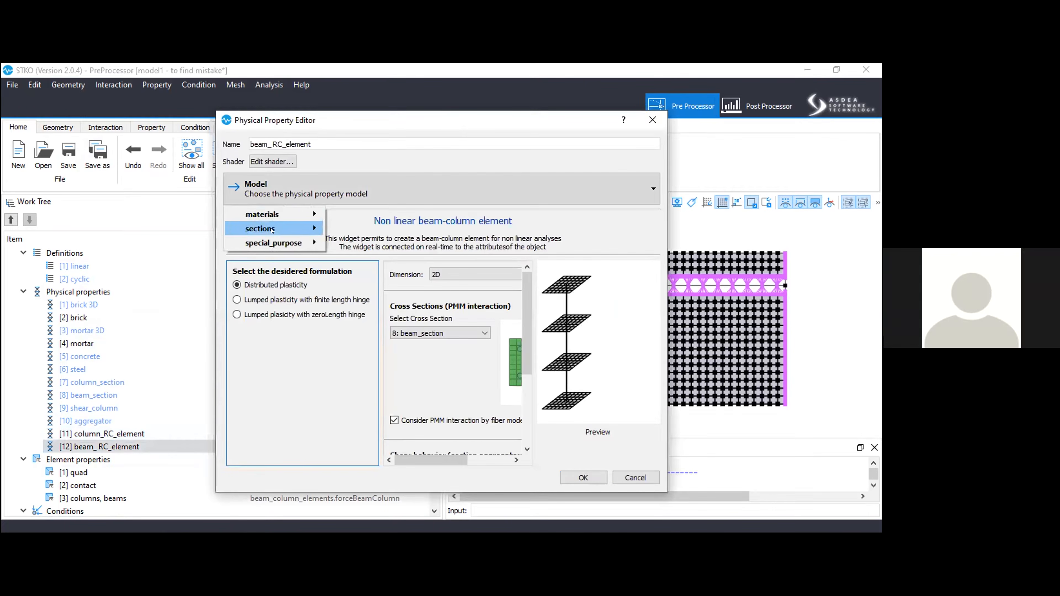
pyautogui.moveTo(272, 229)
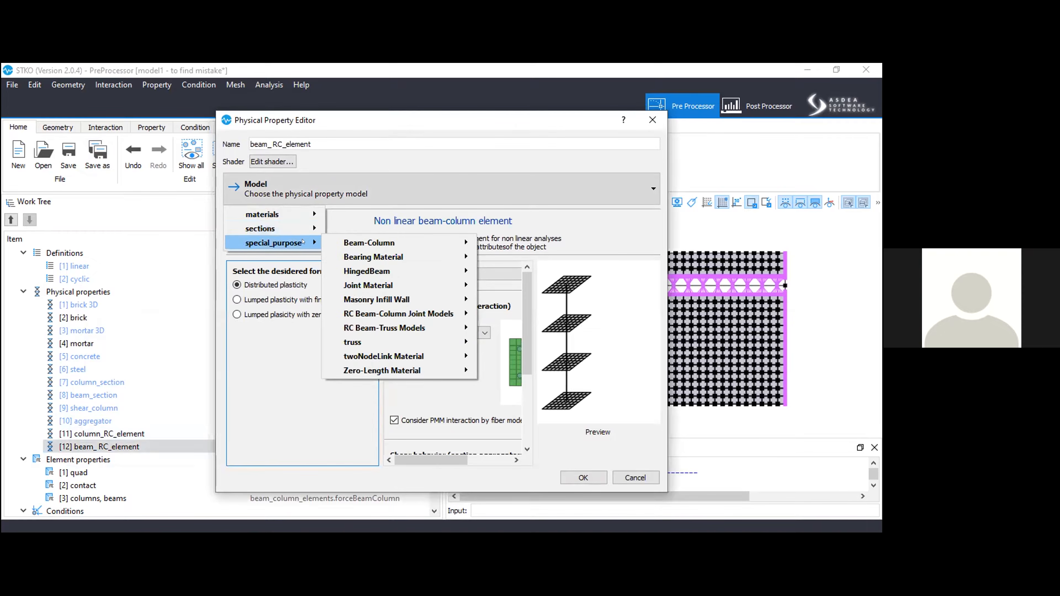
pyautogui.moveTo(369, 243)
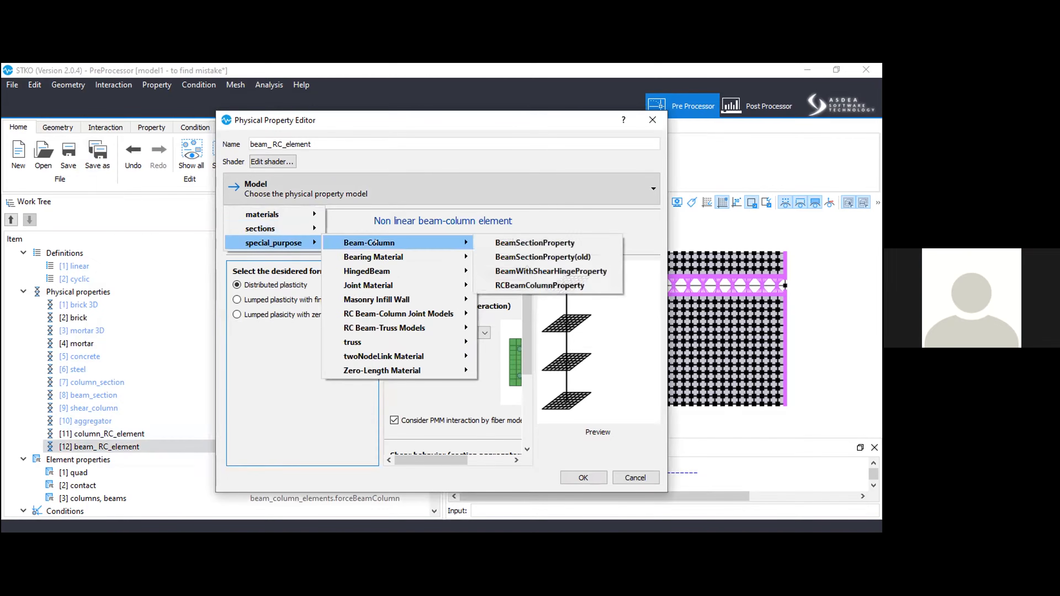
pyautogui.click(489, 241)
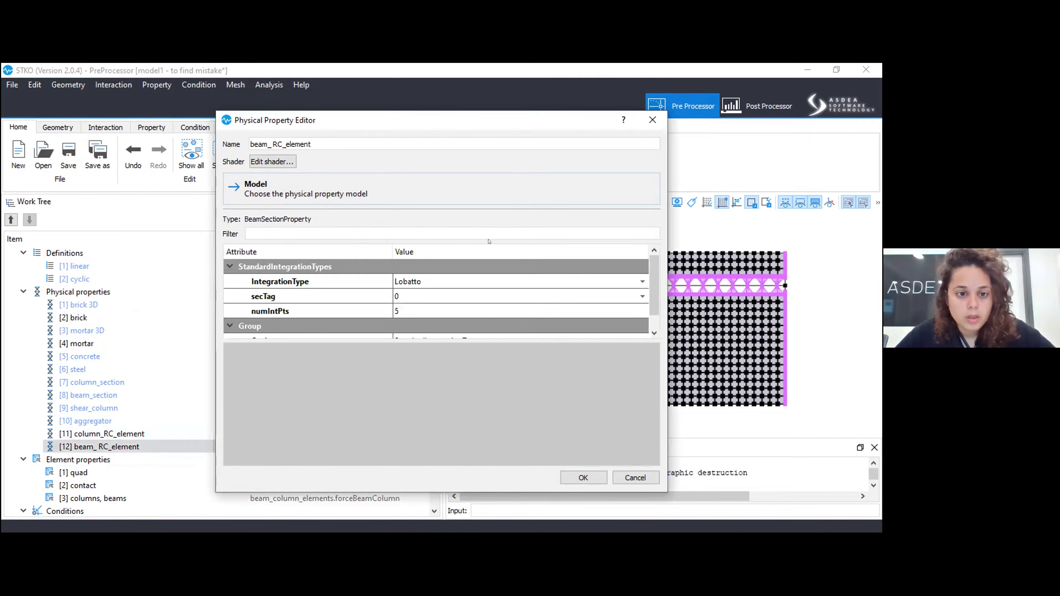
# Set beam_RC_element's secTag to beam_section and apply the property edit.
pyautogui.click(407, 295)
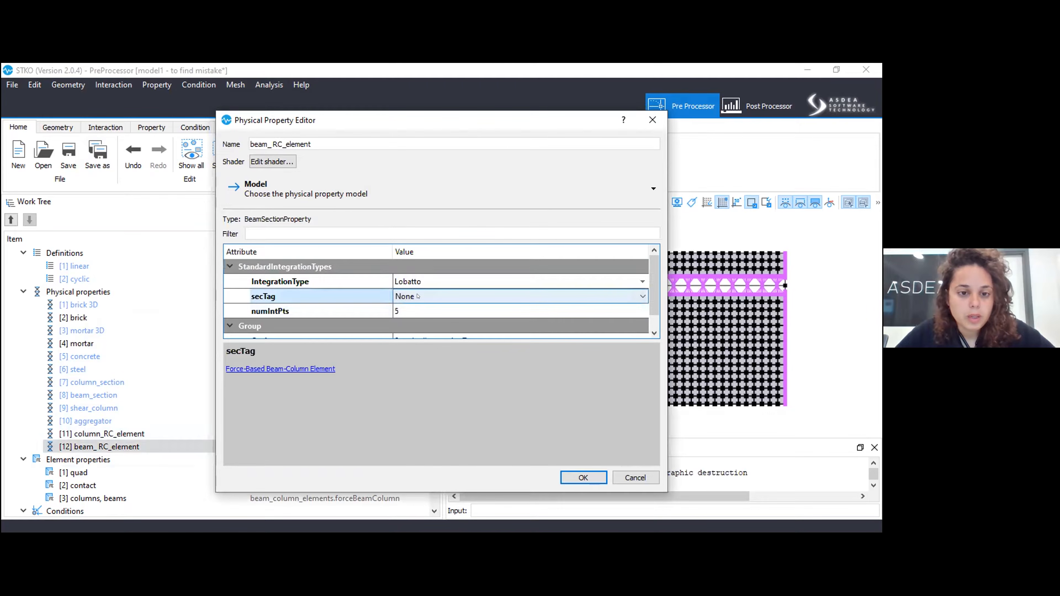
pyautogui.click(418, 296)
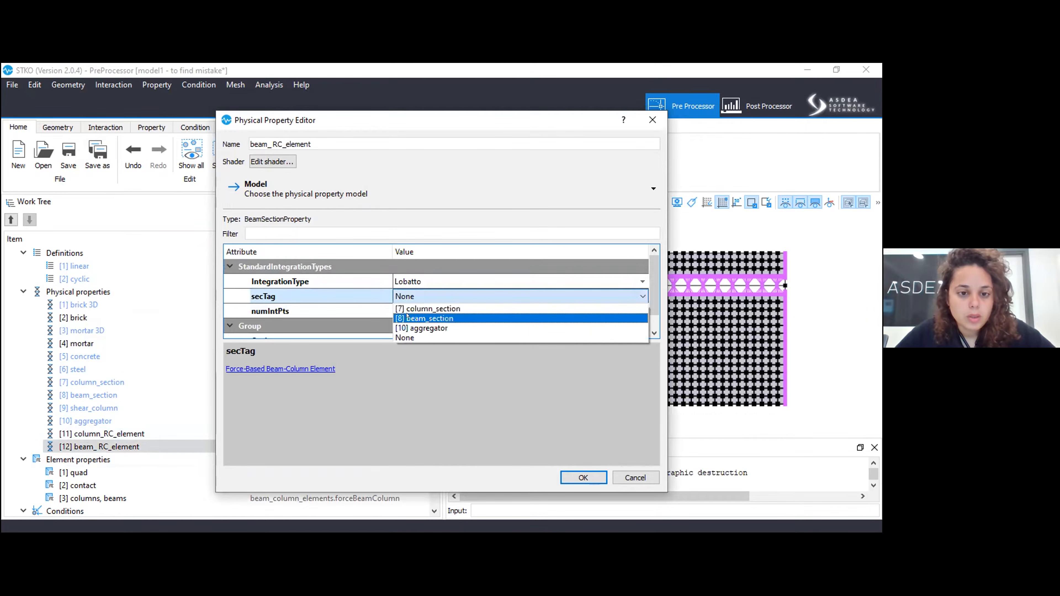
pyautogui.click(408, 318)
pyautogui.moveTo(481, 339); pyautogui.dragTo(478, 400)
pyautogui.click(572, 478)
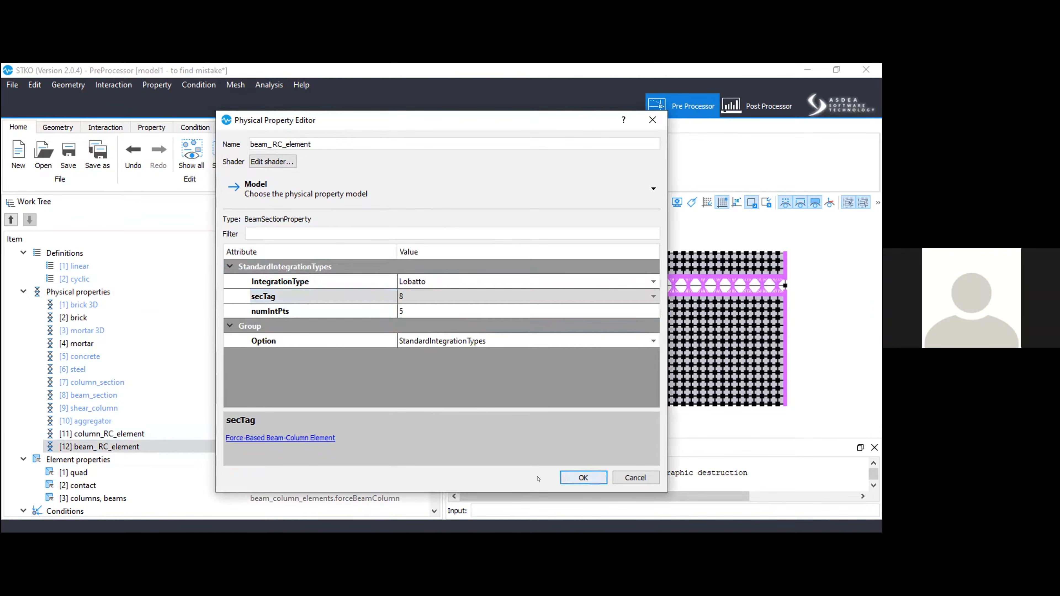
# Highlight the geometry assigned to the quad element property to check its assignment, and clear the selection.
pyautogui.scroll(-4, 155, 434)
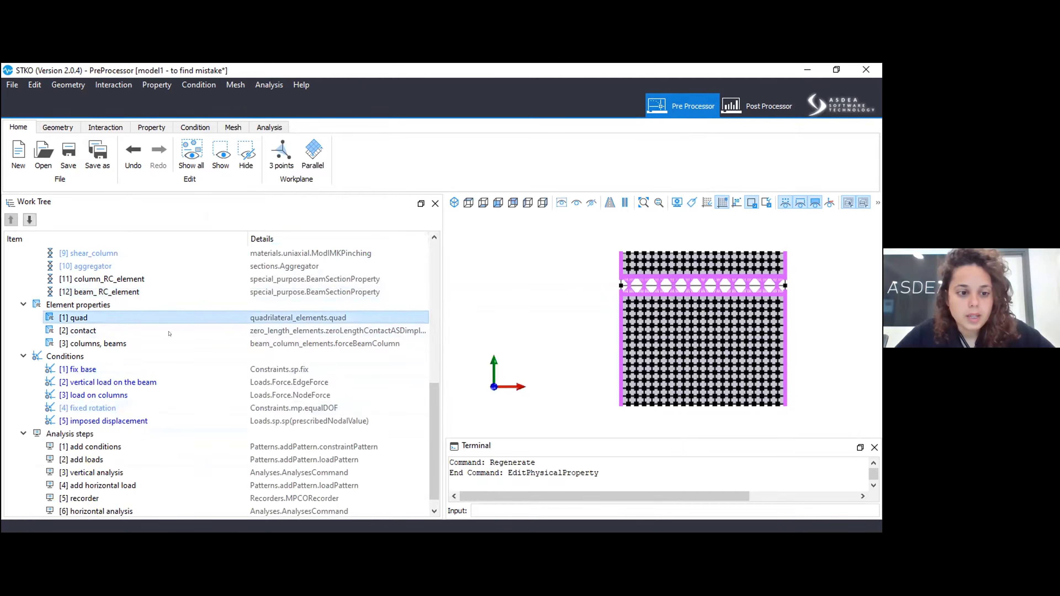
pyautogui.rightClick(146, 322)
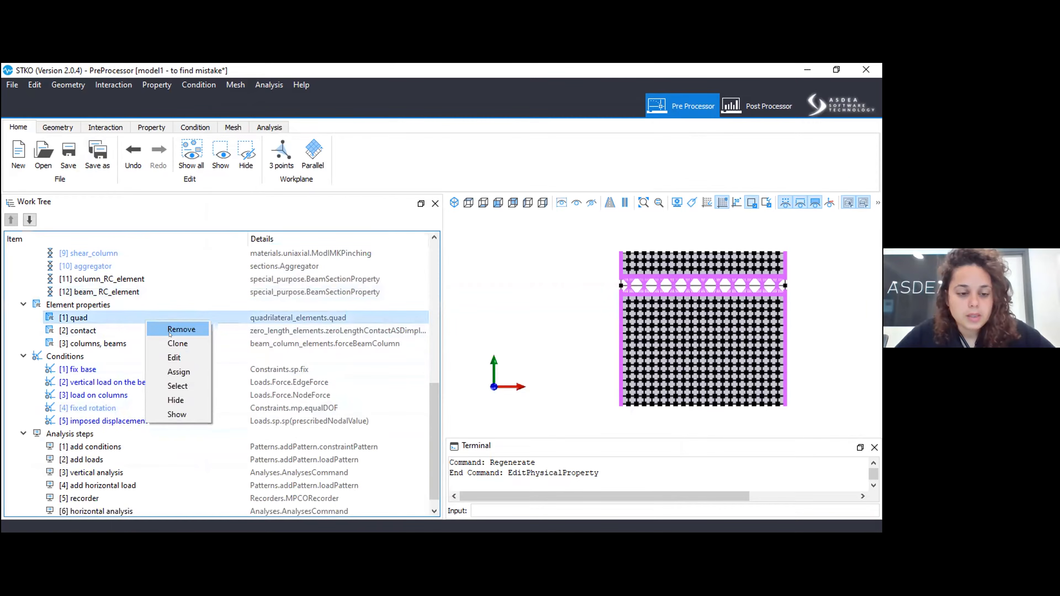
pyautogui.click(179, 387)
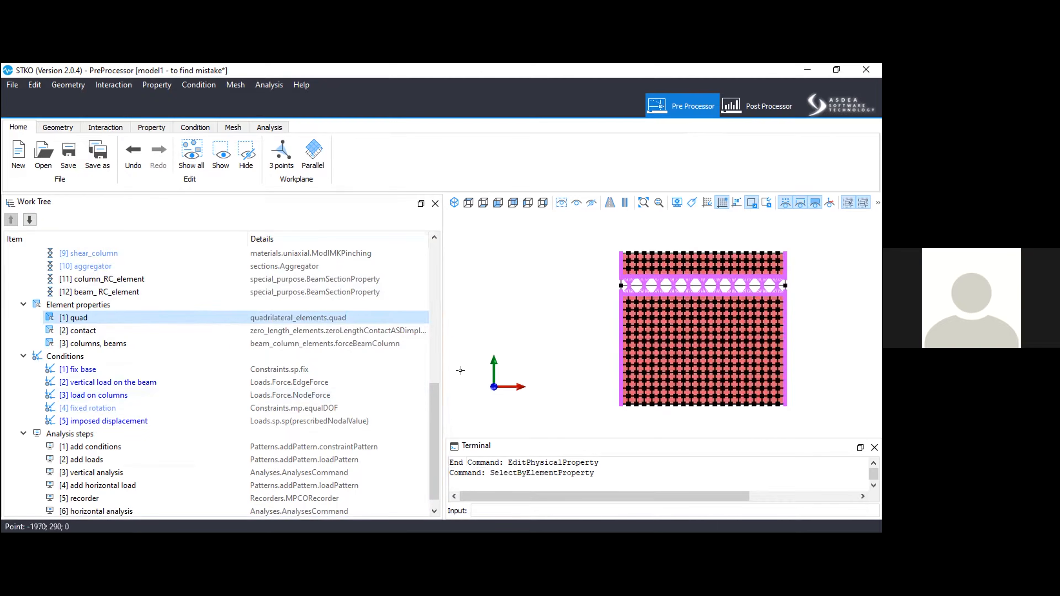
pyautogui.click(513, 274)
# Highlight the interactions assigned to the contact element property to check its assignment, and clear the selection.
pyautogui.click(374, 330)
pyautogui.rightClick(373, 333)
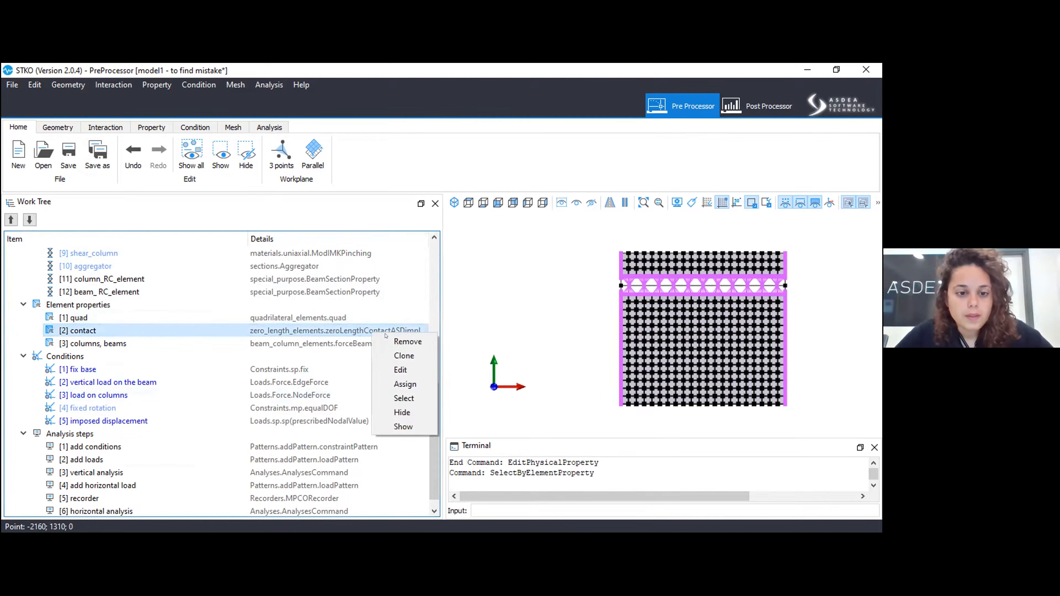
pyautogui.click(396, 398)
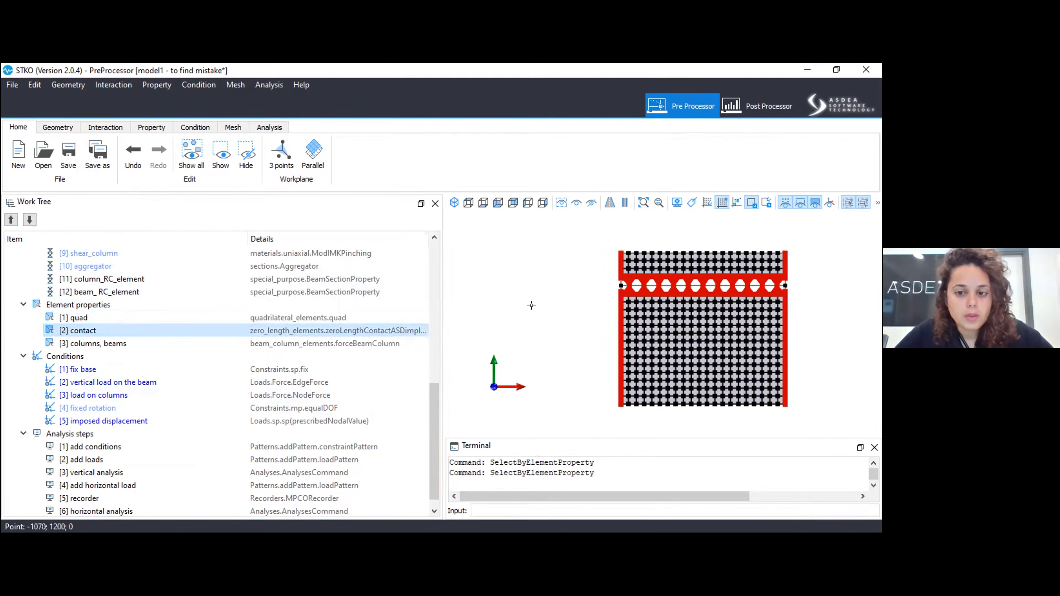
pyautogui.click(532, 305)
# Open the contact element property and review its Kn, Kt, mu, Impl-ex and orientation parameters.
pyautogui.click(335, 341)
pyautogui.rightClick(336, 340)
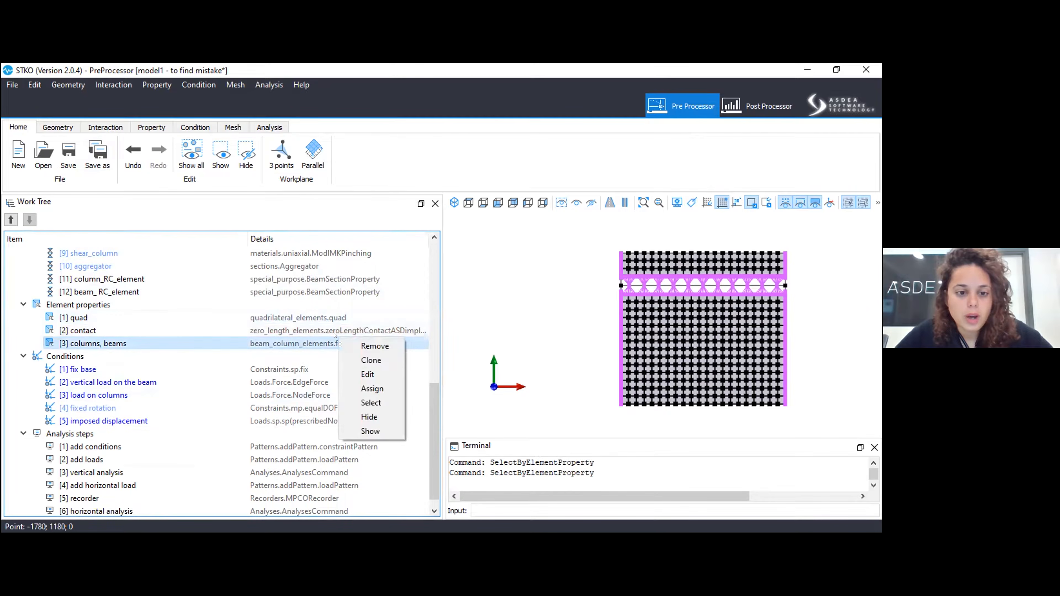
pyautogui.rightClick(335, 334)
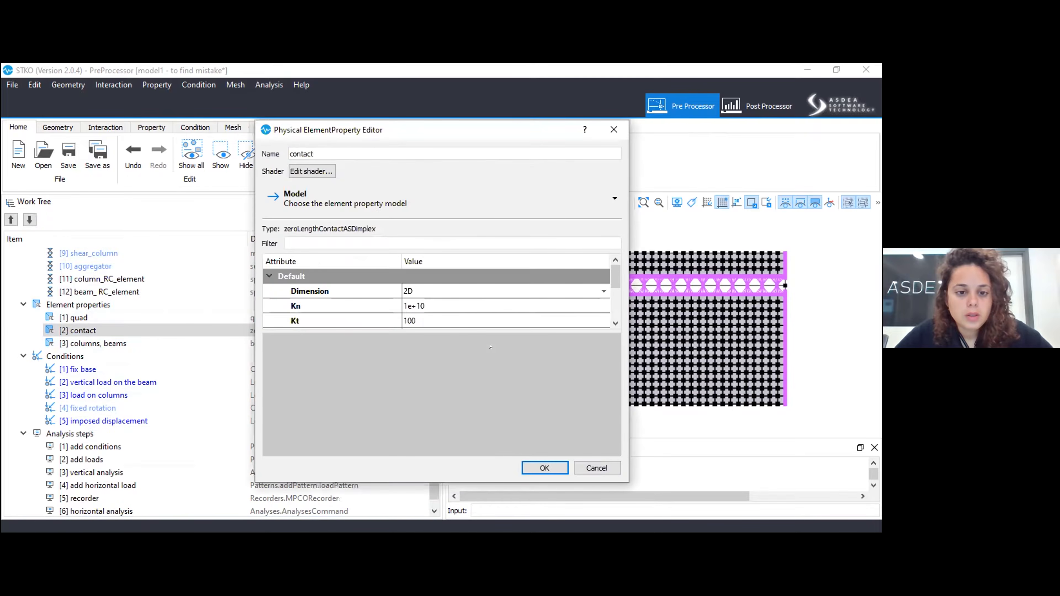
pyautogui.moveTo(419, 324); pyautogui.dragTo(433, 397)
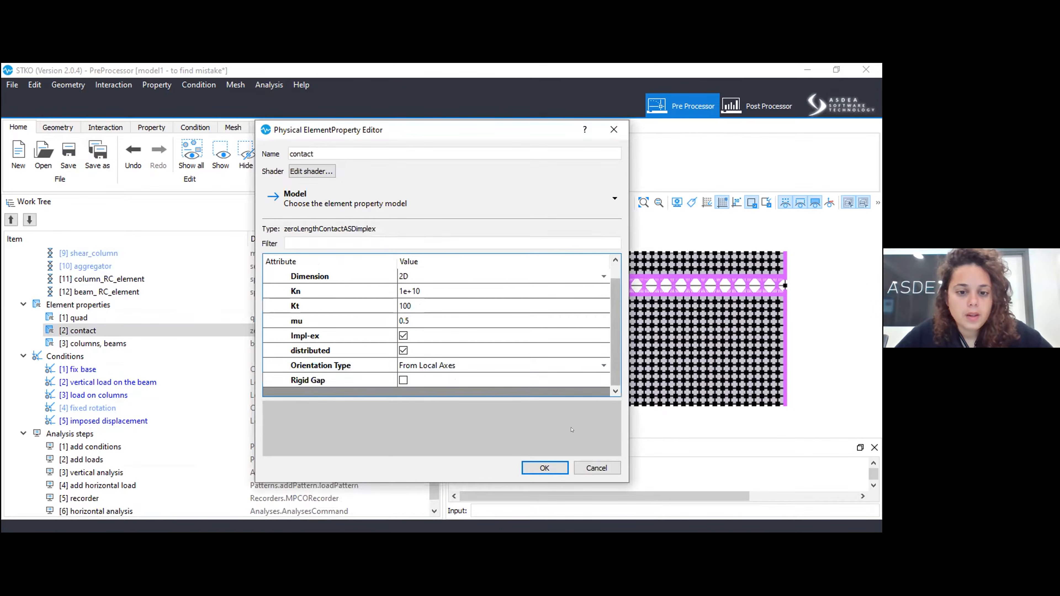
pyautogui.click(544, 468)
# Highlight the frame edges assigned to the "columns, beams" element property to check its assignment.
pyautogui.click(94, 343)
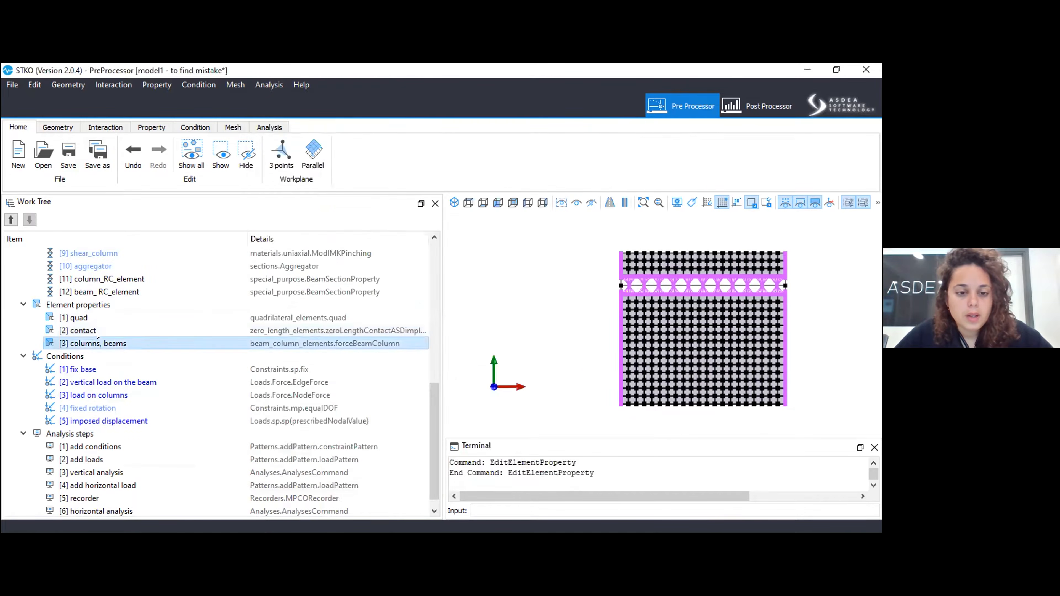
pyautogui.rightClick(104, 340)
pyautogui.click(135, 403)
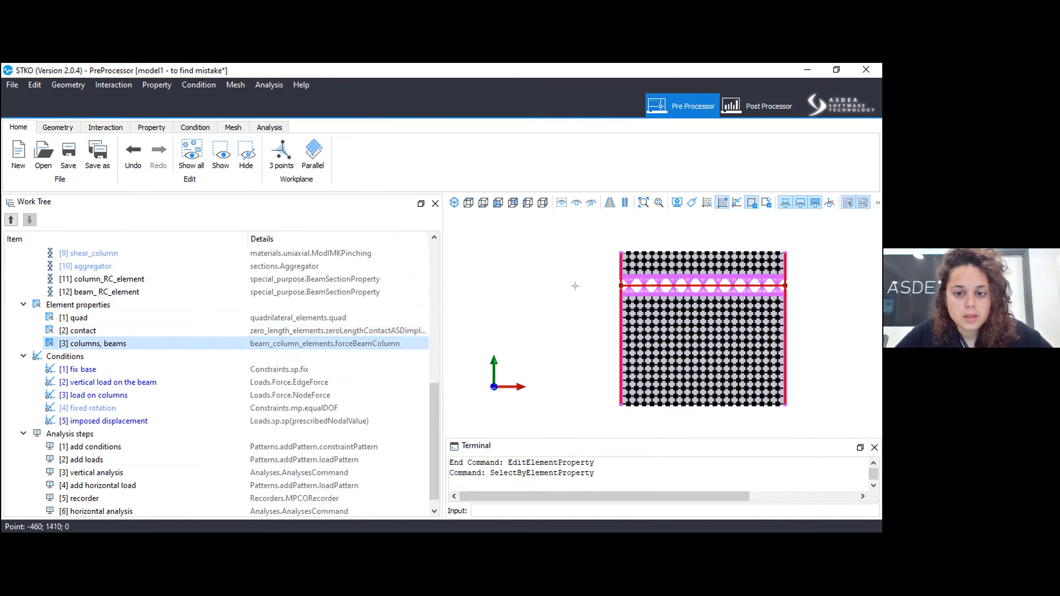
pyautogui.scroll(3, 587, 267)
pyautogui.scroll(-5, 503, 276)
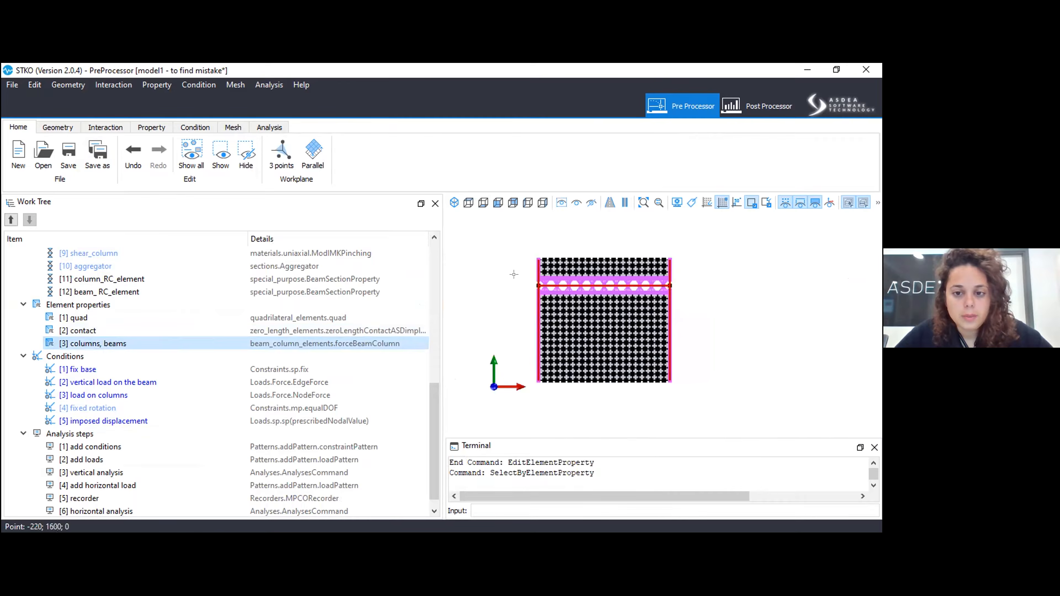
# Open the "fix base" condition and review its dimension, model type, constrained Ux and Uy and assigned base geometry.
pyautogui.scroll(3, 471, 287)
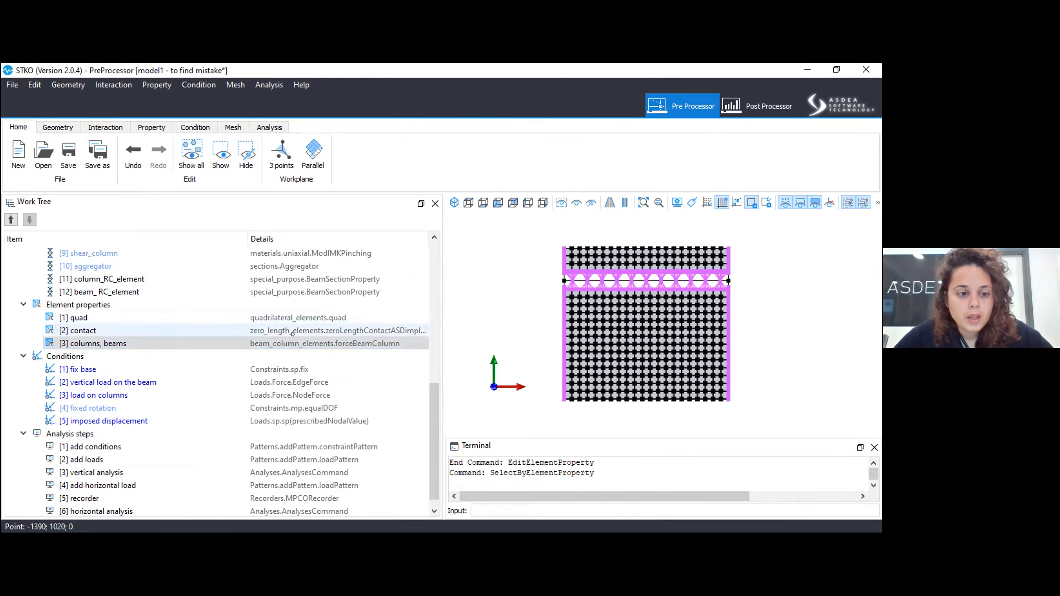
pyautogui.click(121, 369)
pyautogui.rightClick(128, 372)
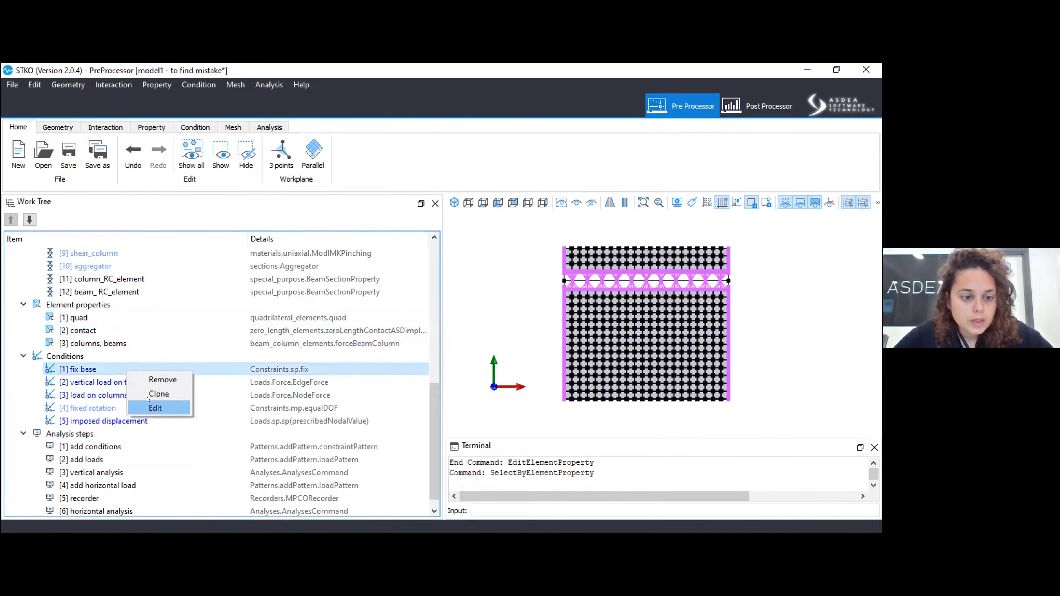
pyautogui.click(155, 408)
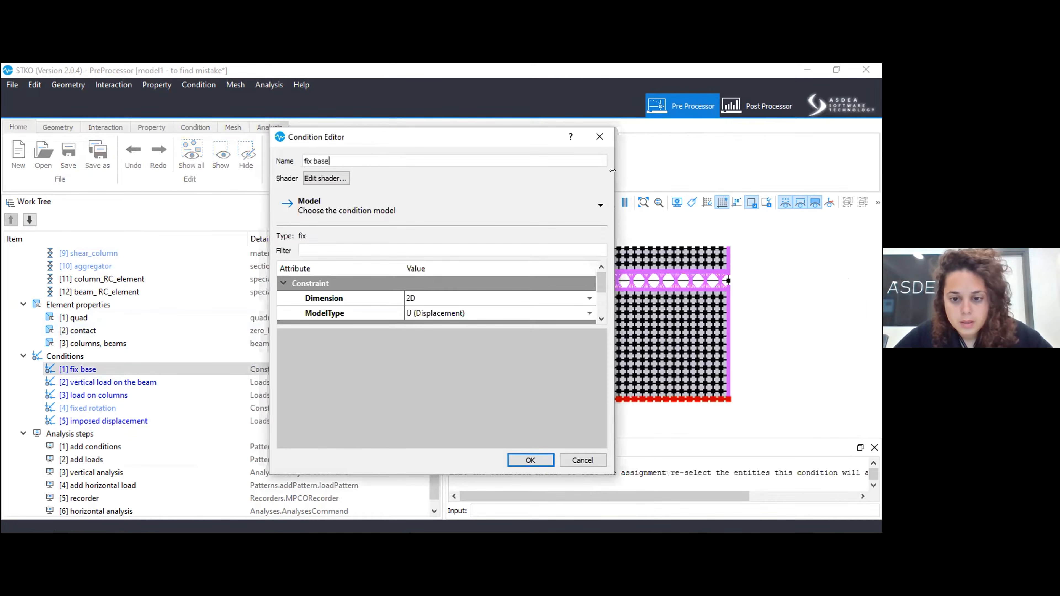
pyautogui.click(510, 459)
pyautogui.rightClick(249, 369)
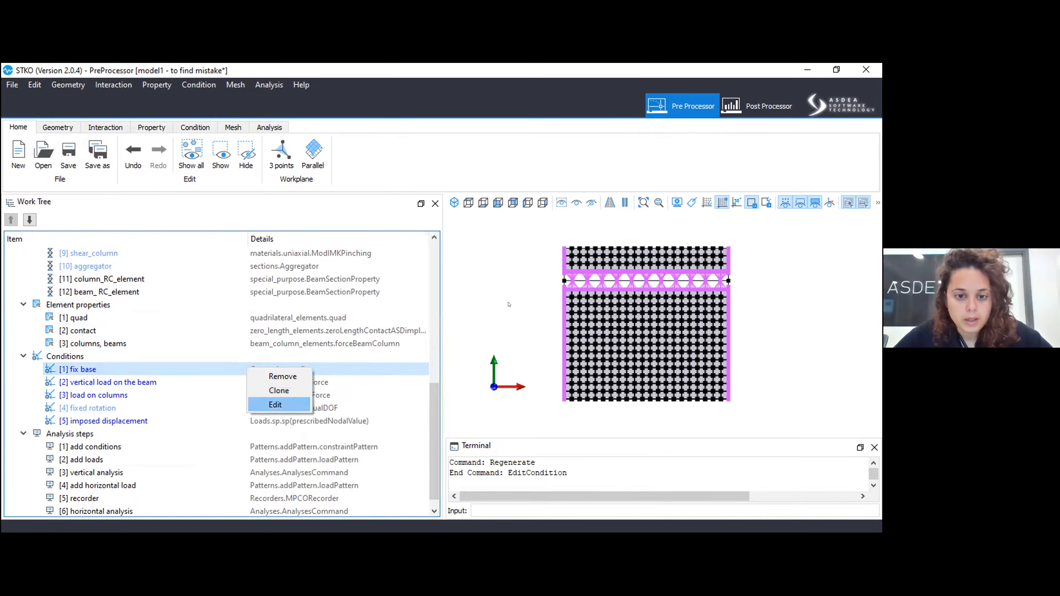
pyautogui.press('Return')
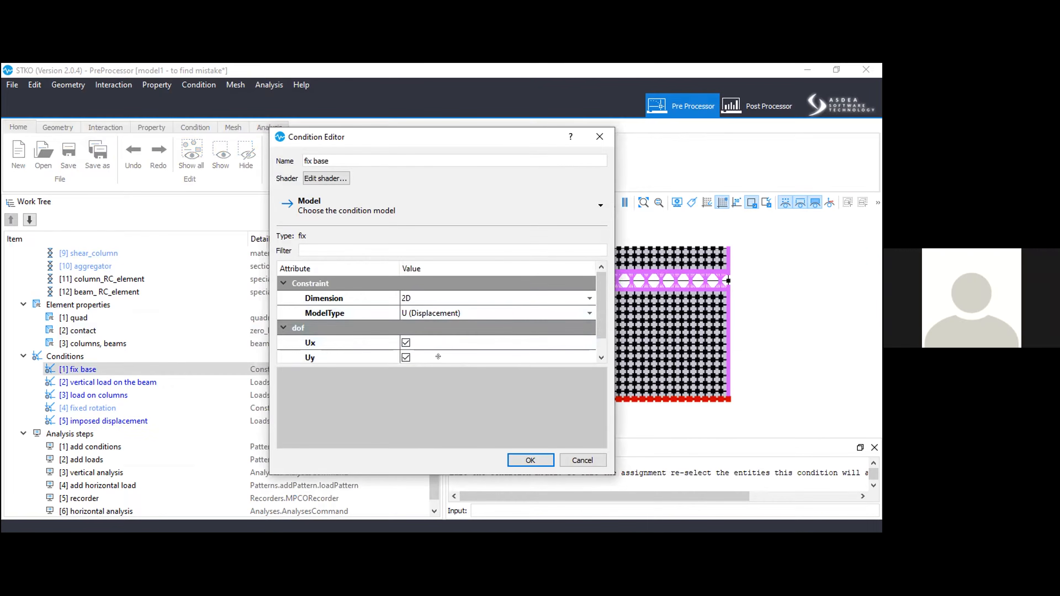
pyautogui.click(510, 460)
# Open the column_RC_element property and review its integration type, section tag and number of integration points.
pyautogui.click(167, 276)
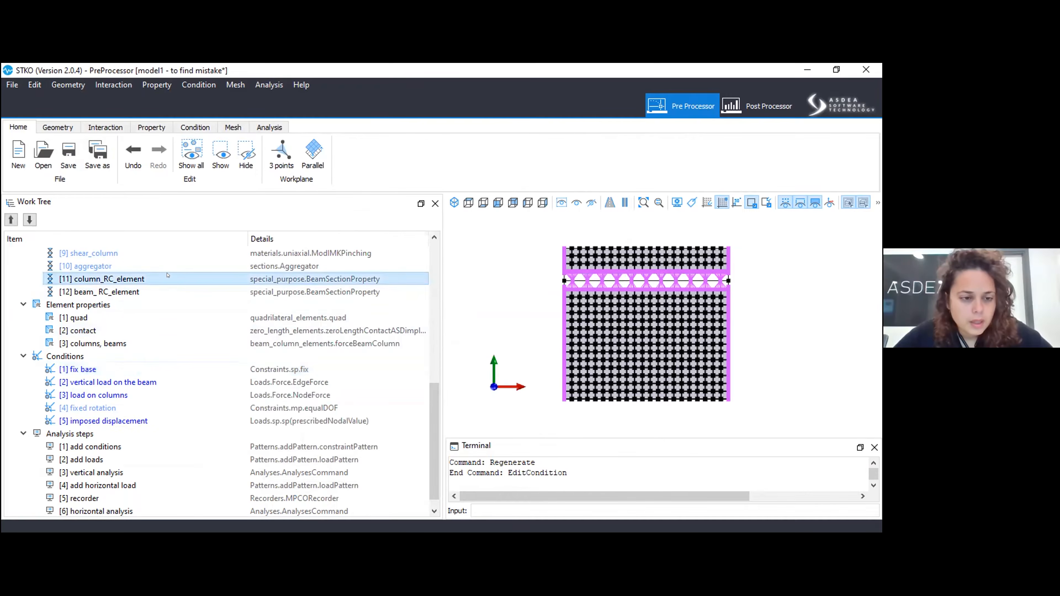
pyautogui.rightClick(167, 275)
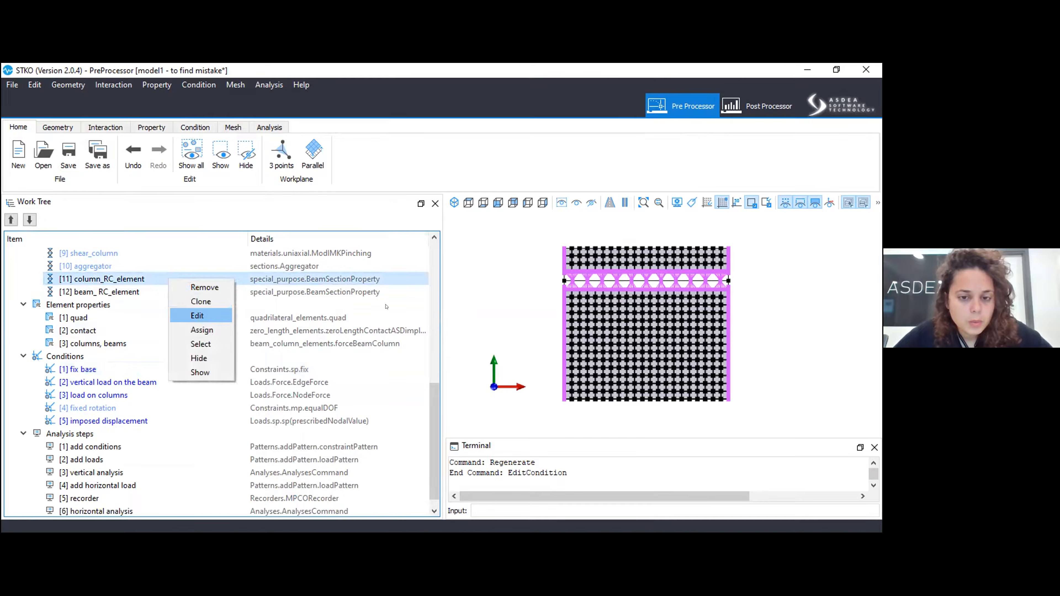
pyautogui.press('Return')
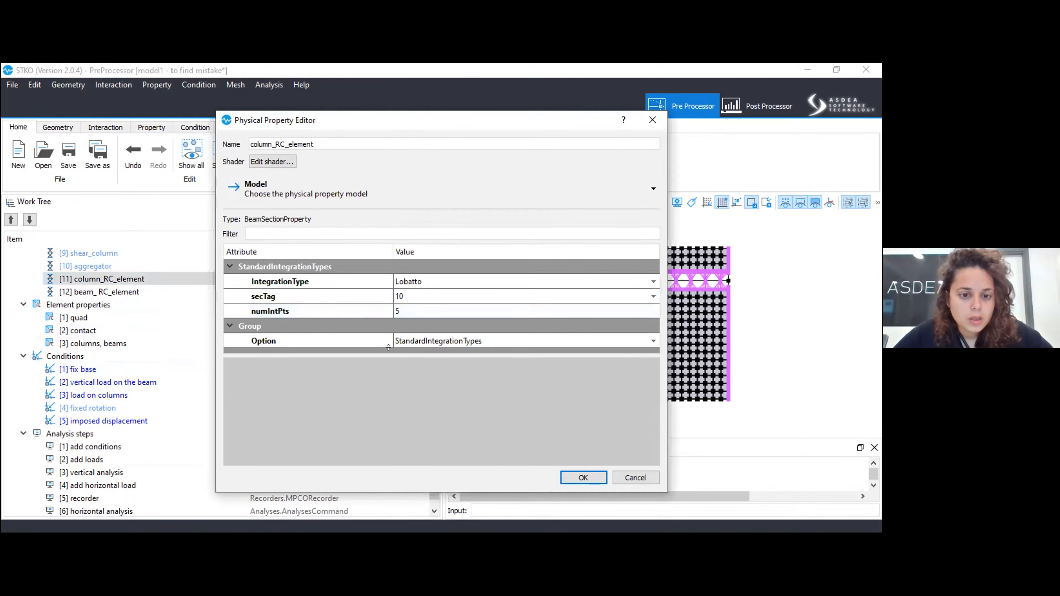
pyautogui.click(583, 477)
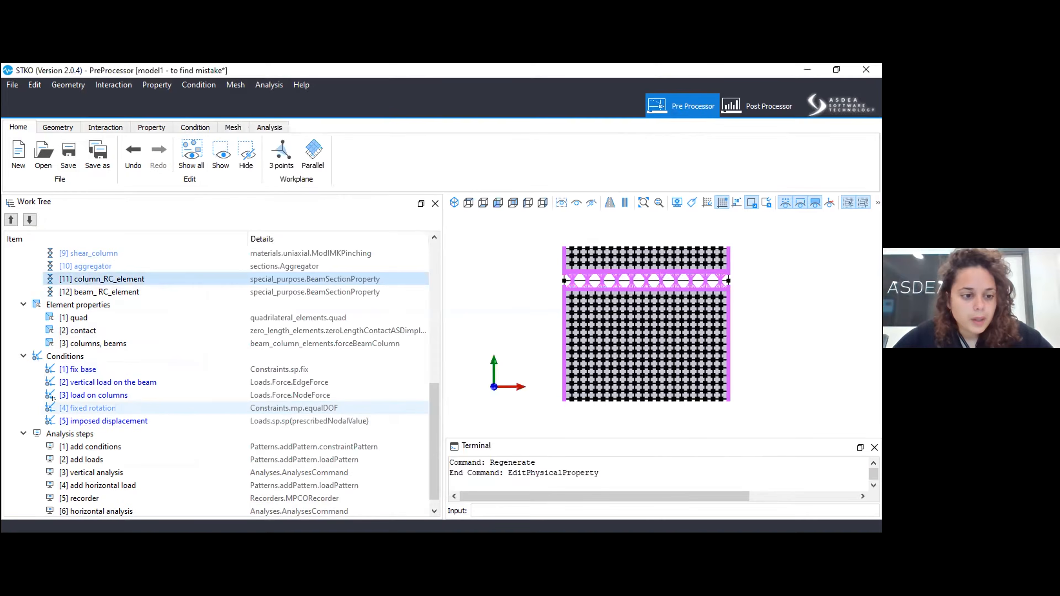
# Open the "vertical load on the beam" condition and review its mode, orientation, force vector and assigned edges.
pyautogui.rightClick(118, 385)
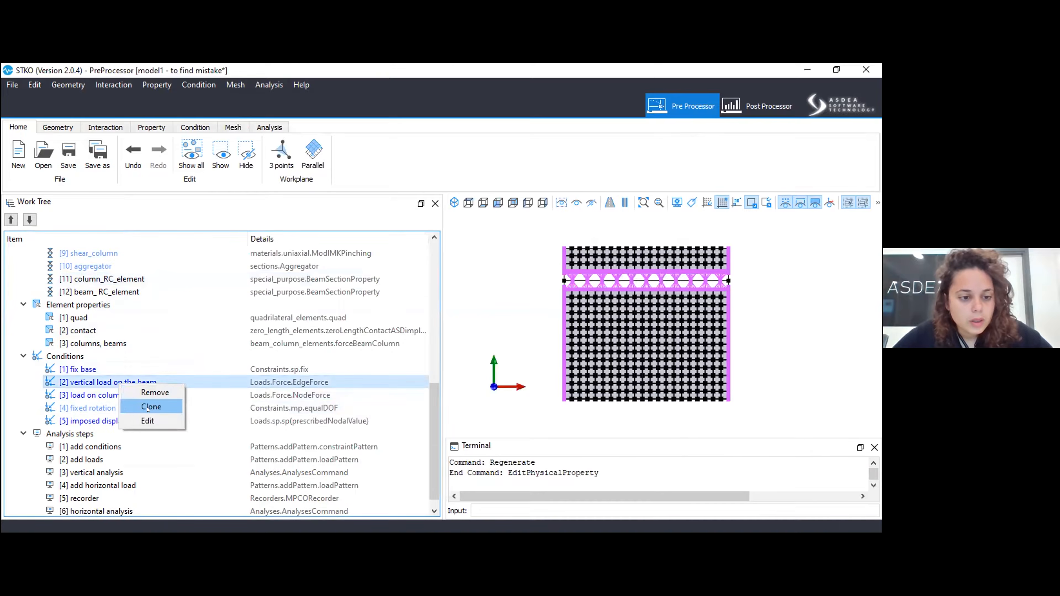
pyautogui.click(149, 420)
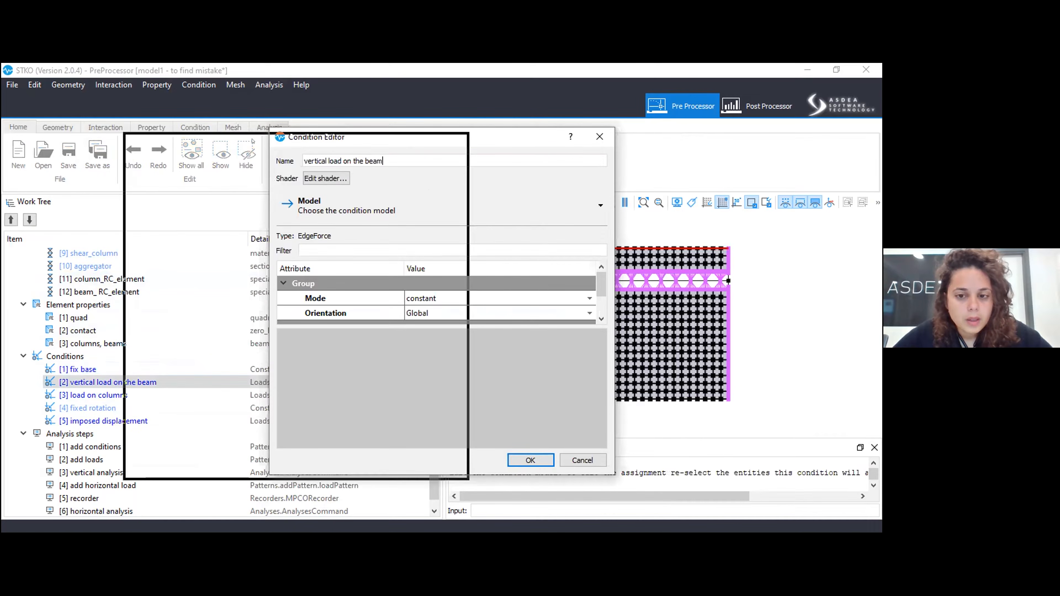
pyautogui.moveTo(252, 141); pyautogui.dragTo(246, 144)
pyautogui.moveTo(244, 317); pyautogui.dragTo(243, 378)
pyautogui.click(384, 464)
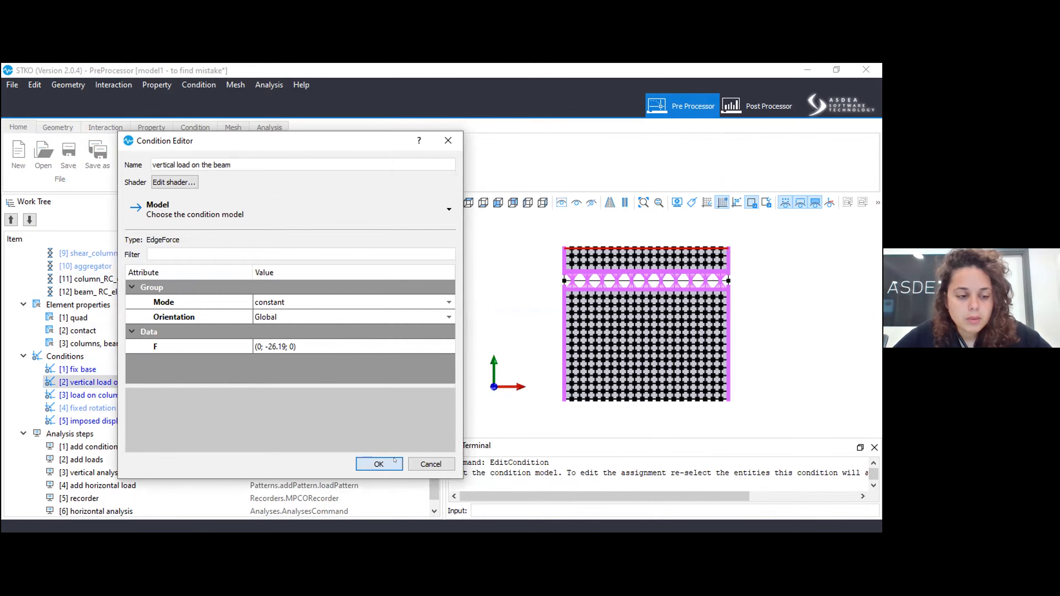
# Open the "load on columns" condition and review its mode, nodal force vector and assigned column vertices.
pyautogui.click(84, 395)
pyautogui.rightClick(86, 394)
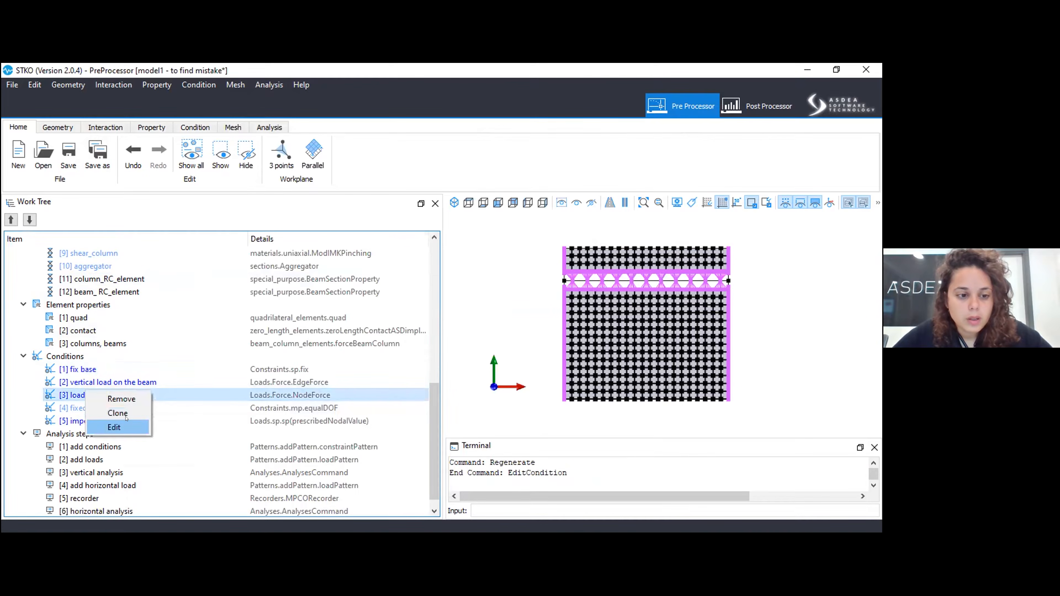
pyautogui.click(116, 426)
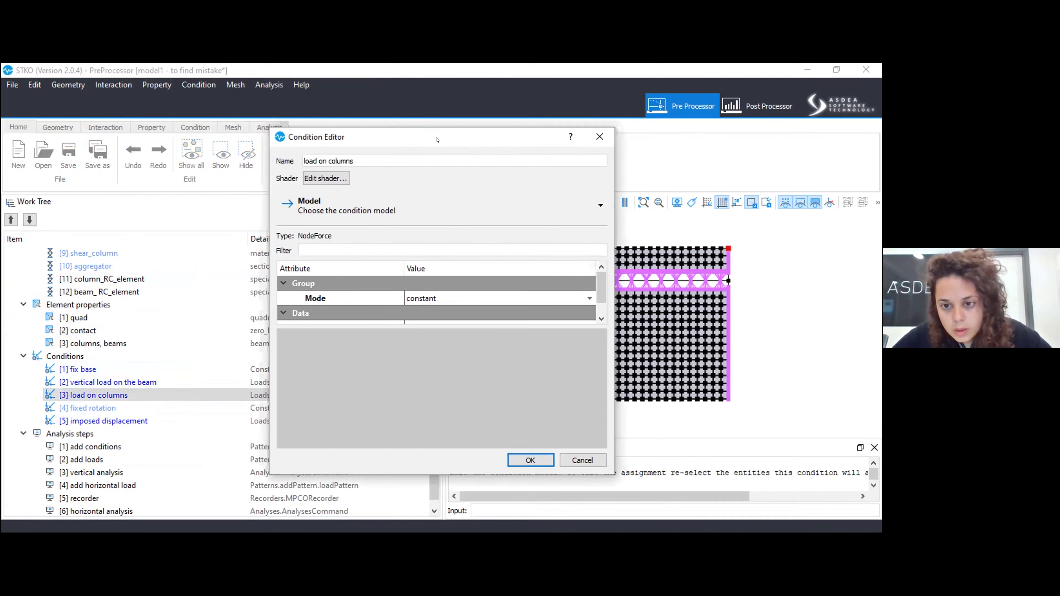
pyautogui.moveTo(437, 139); pyautogui.dragTo(263, 139)
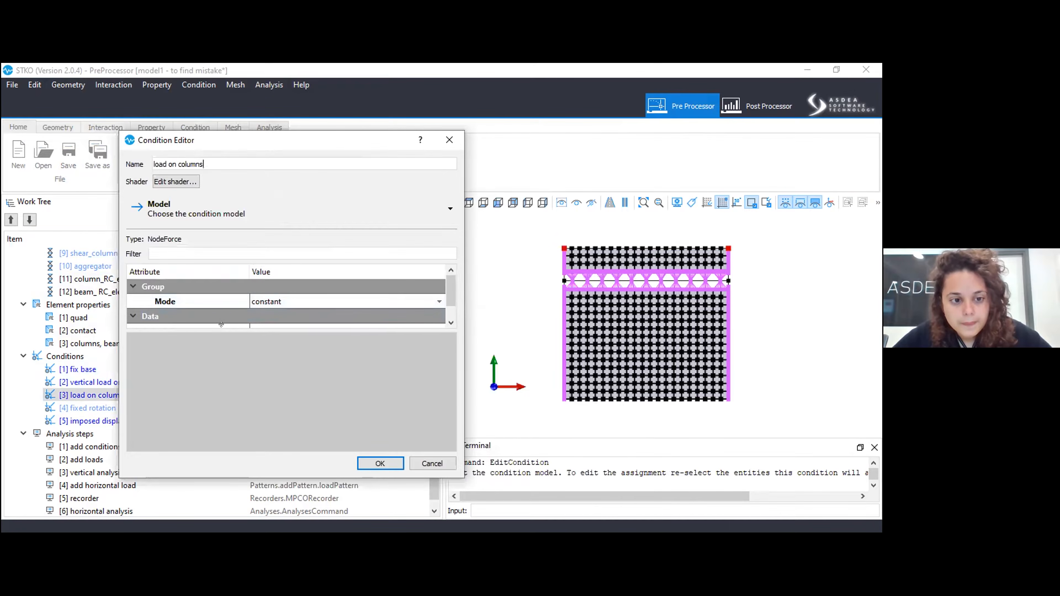
pyautogui.click(377, 462)
# Change the model of the "fixed rotation" condition to the single-point fix constraint.
pyautogui.click(96, 408)
pyautogui.rightClick(98, 412)
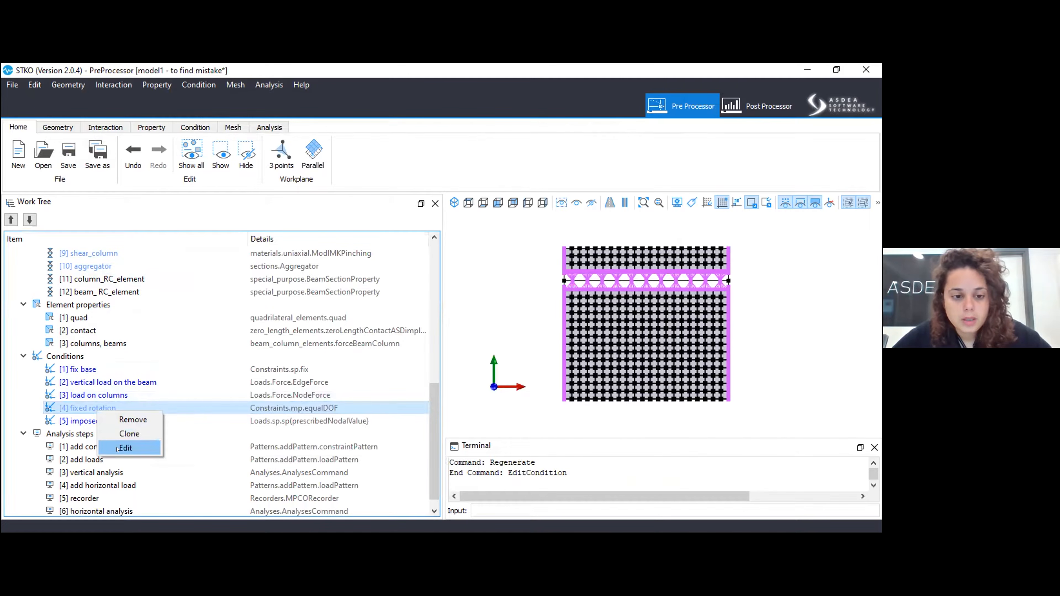
pyautogui.press('Return')
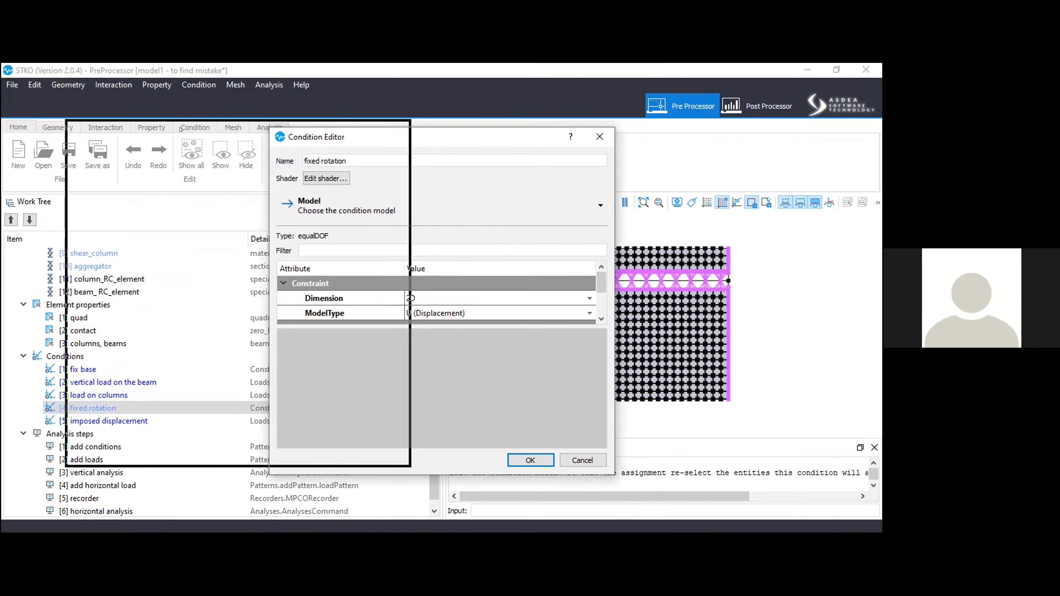
pyautogui.moveTo(180, 129); pyautogui.dragTo(180, 129)
pyautogui.click(138, 198)
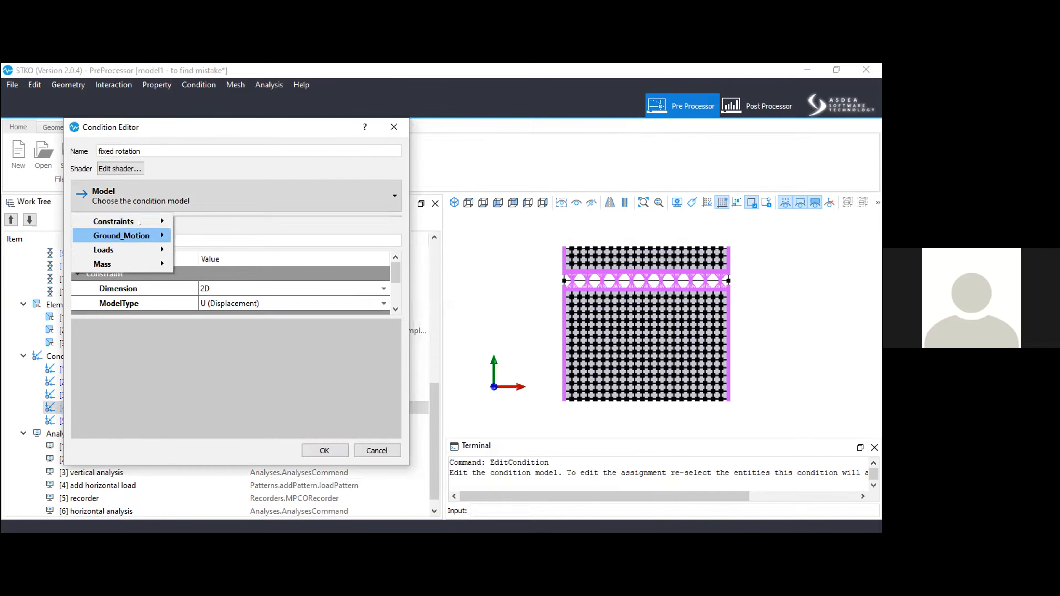
pyautogui.moveTo(139, 222)
pyautogui.moveTo(192, 241)
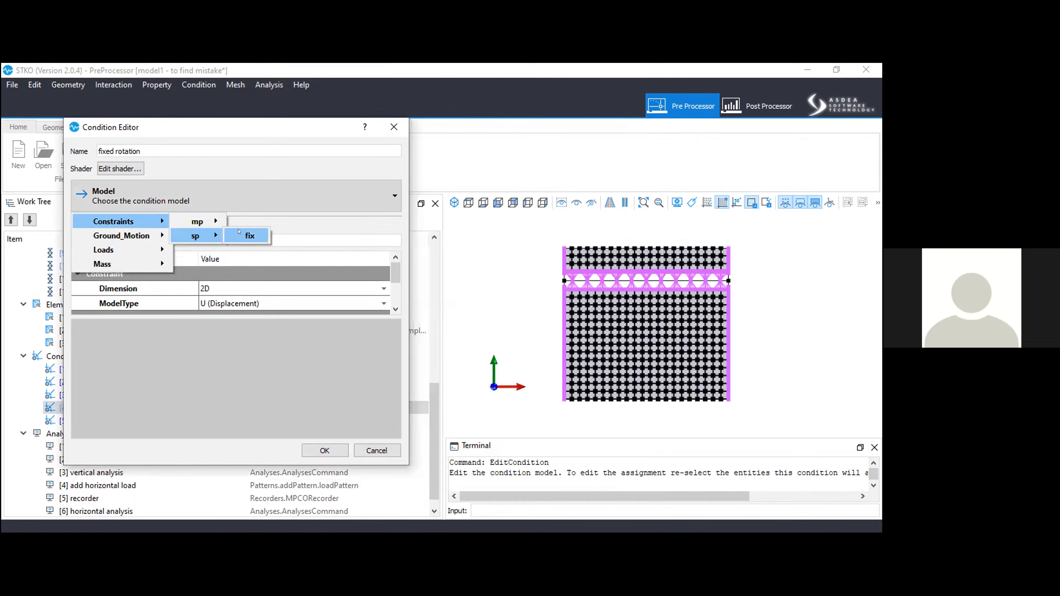
pyautogui.click(247, 235)
# Set the fixed rotation condition's model type to U-R (Displacement+Rotation) and constrain only Rz.
pyautogui.moveTo(224, 307); pyautogui.dragTo(222, 396)
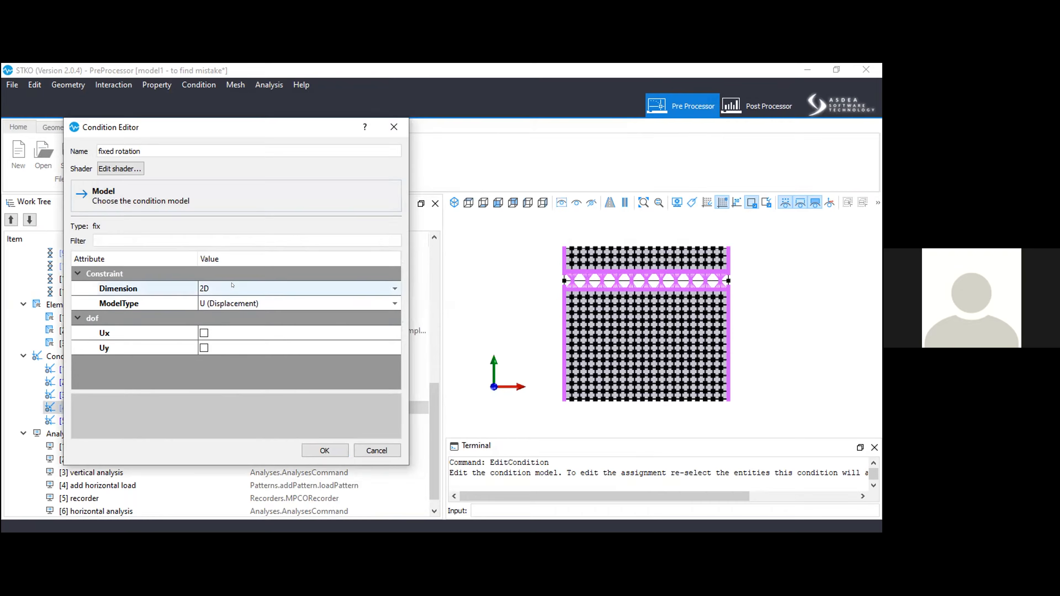
pyautogui.click(228, 303)
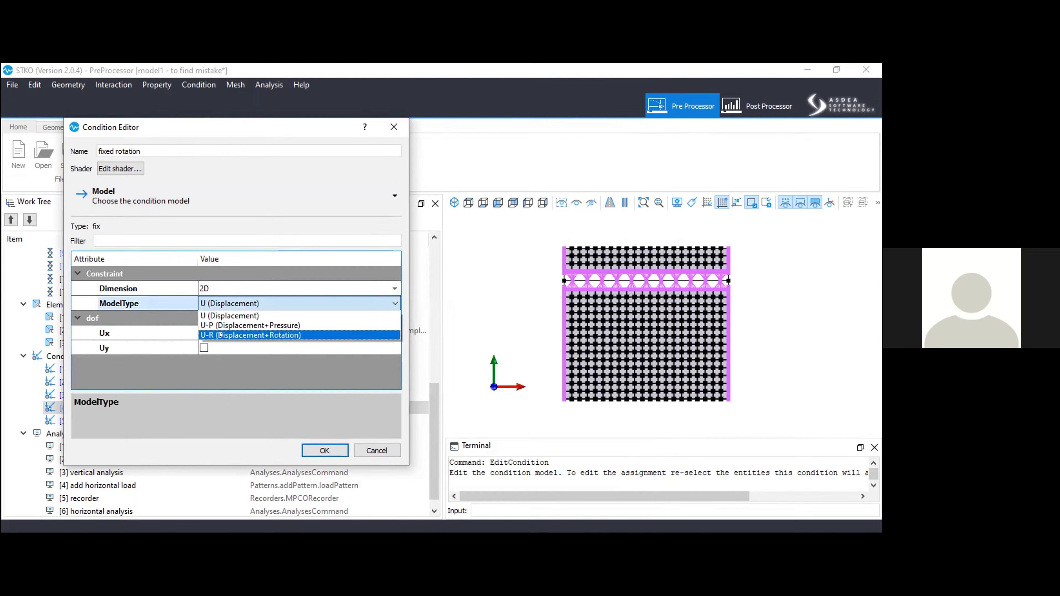
pyautogui.click(221, 335)
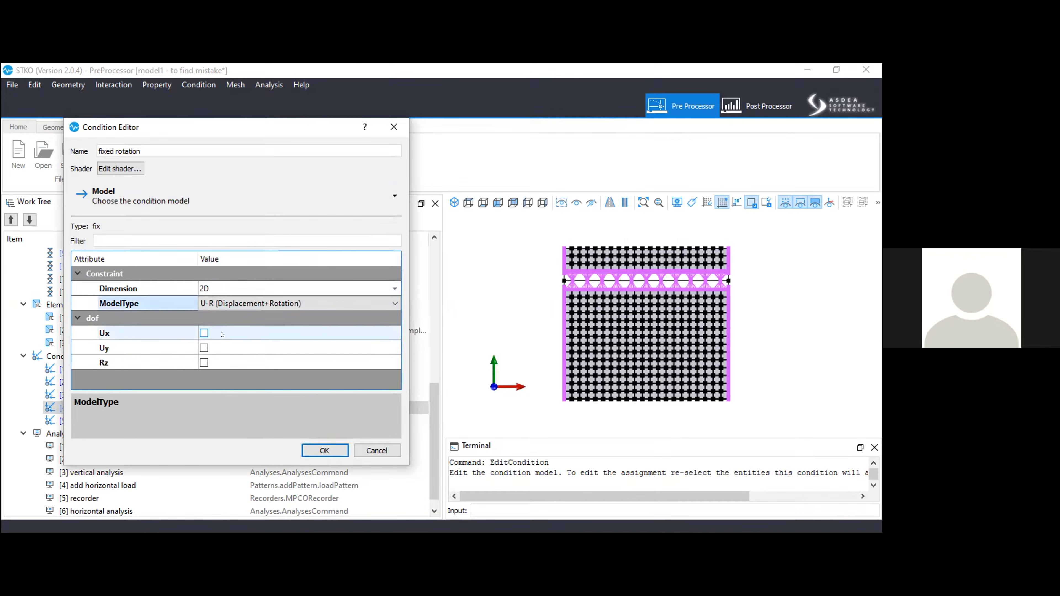
pyautogui.click(204, 362)
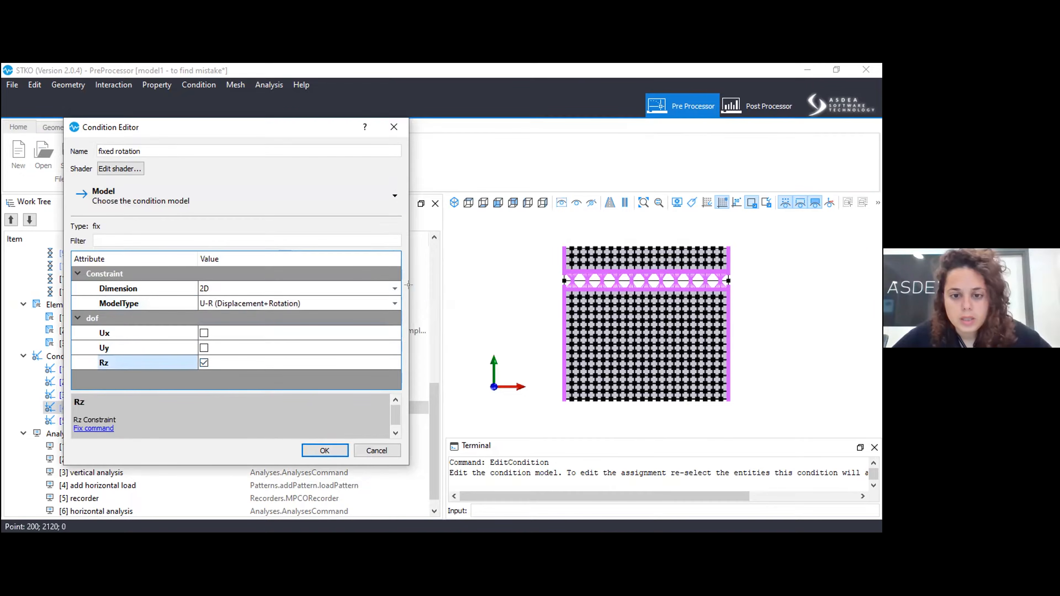
# Assign the fixed rotation condition to the vertices along the model's upper edge and save the edit.
pyautogui.moveTo(538, 246); pyautogui.dragTo(730, 237)
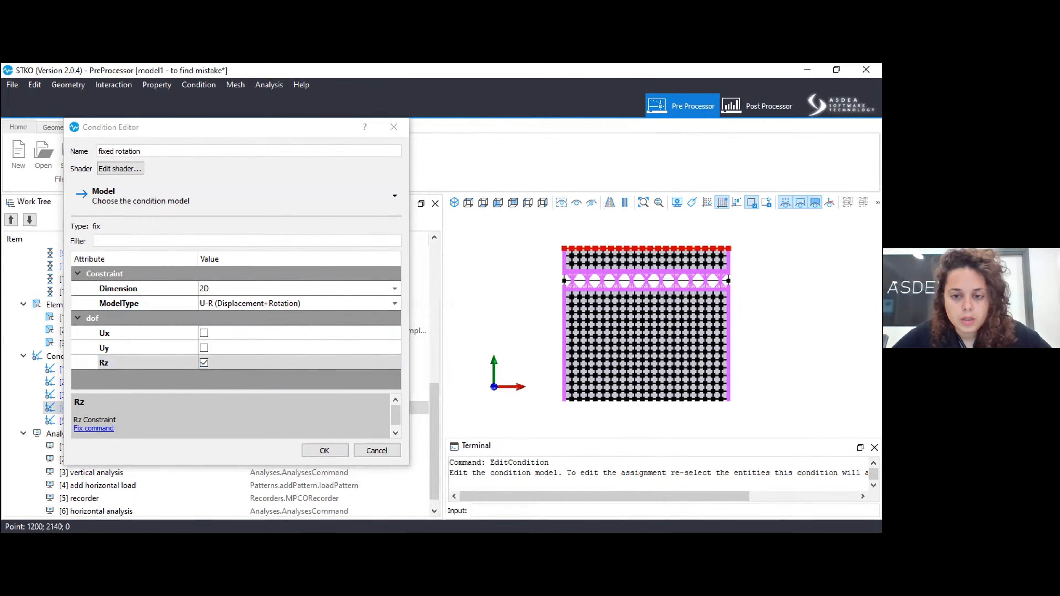
pyautogui.scroll(3, 615, 215)
pyautogui.scroll(1, 660, 226)
pyautogui.scroll(-3, 518, 288)
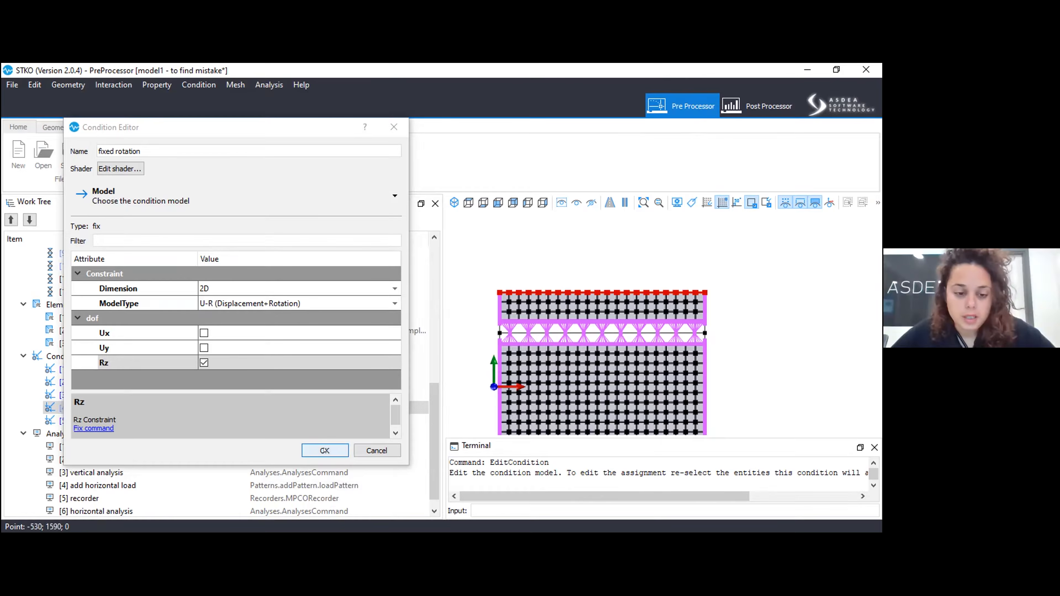
pyautogui.press('Return')
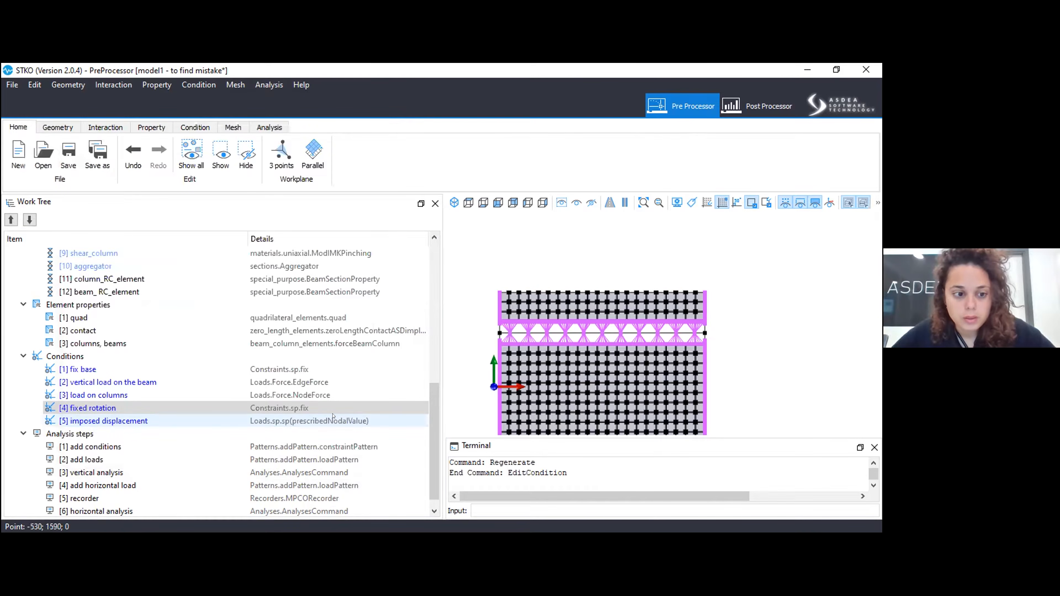
pyautogui.click(242, 416)
pyautogui.rightClick(239, 418)
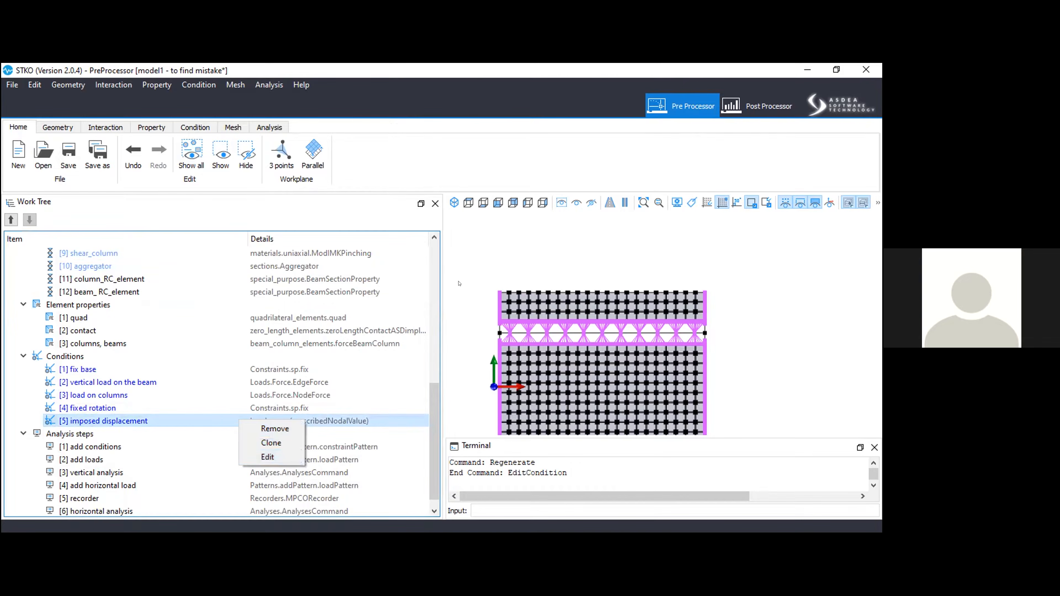
pyautogui.click(627, 225)
# Examine the whole infilled frame and the brick vertices and joints along its upper edge at close range.
pyautogui.scroll(-2, 637, 232)
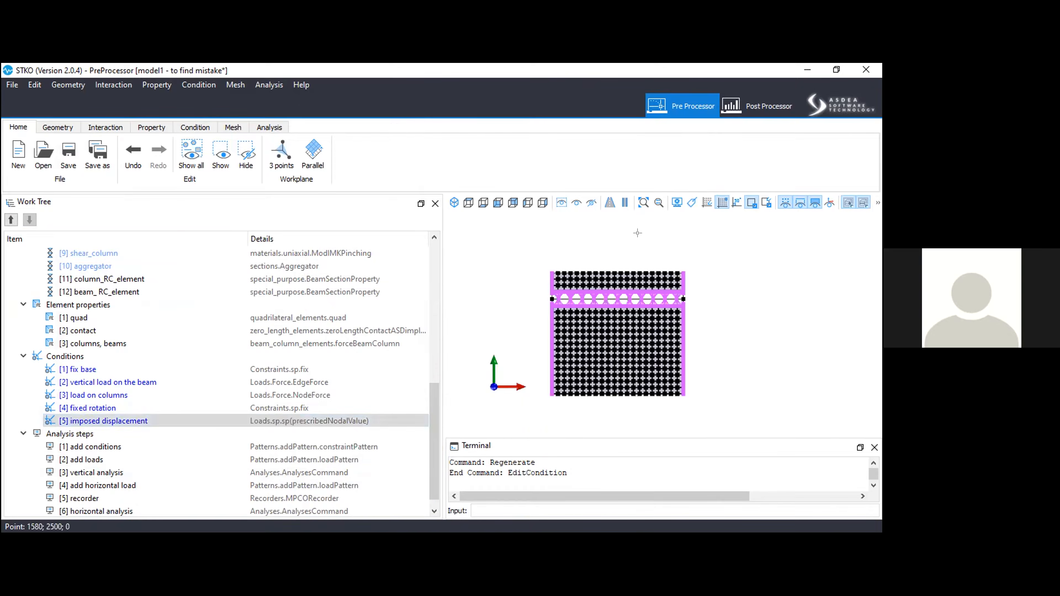
pyautogui.scroll(2, 584, 318)
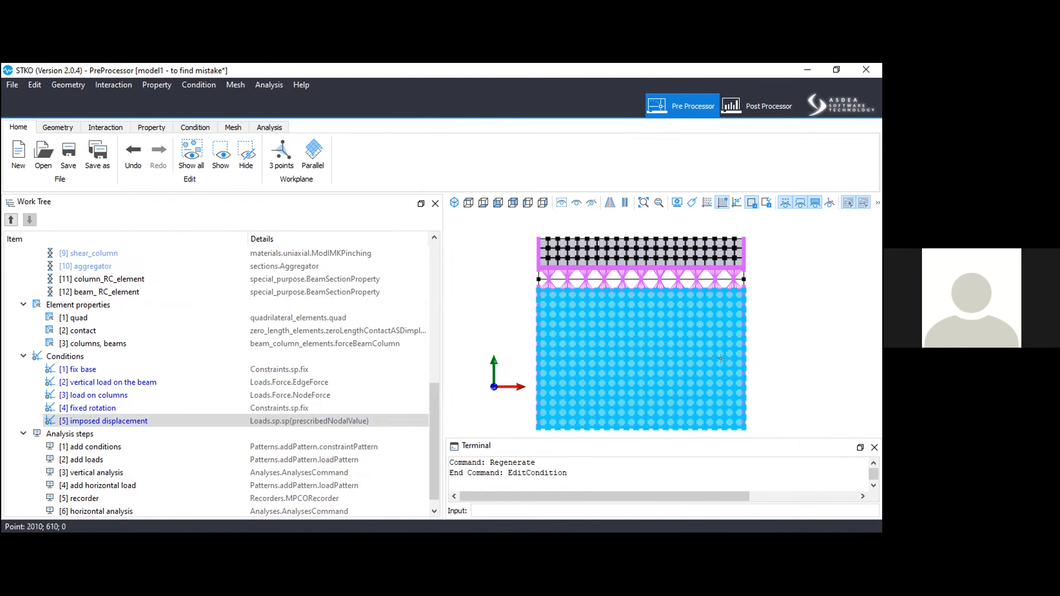
pyautogui.scroll(-1, 771, 326)
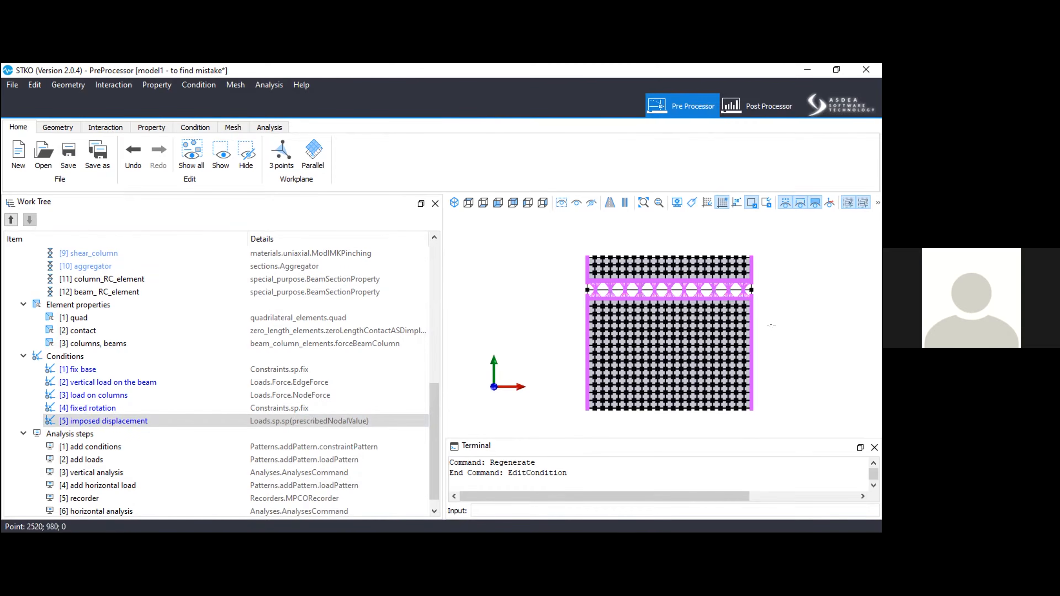
pyautogui.scroll(1, 771, 326)
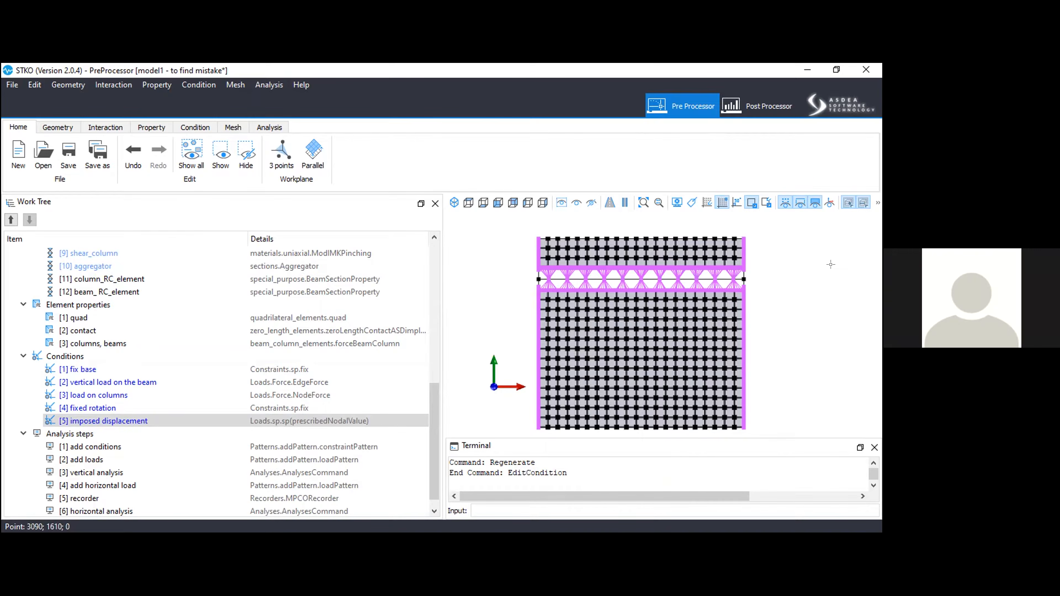
pyautogui.scroll(10, 604, 221)
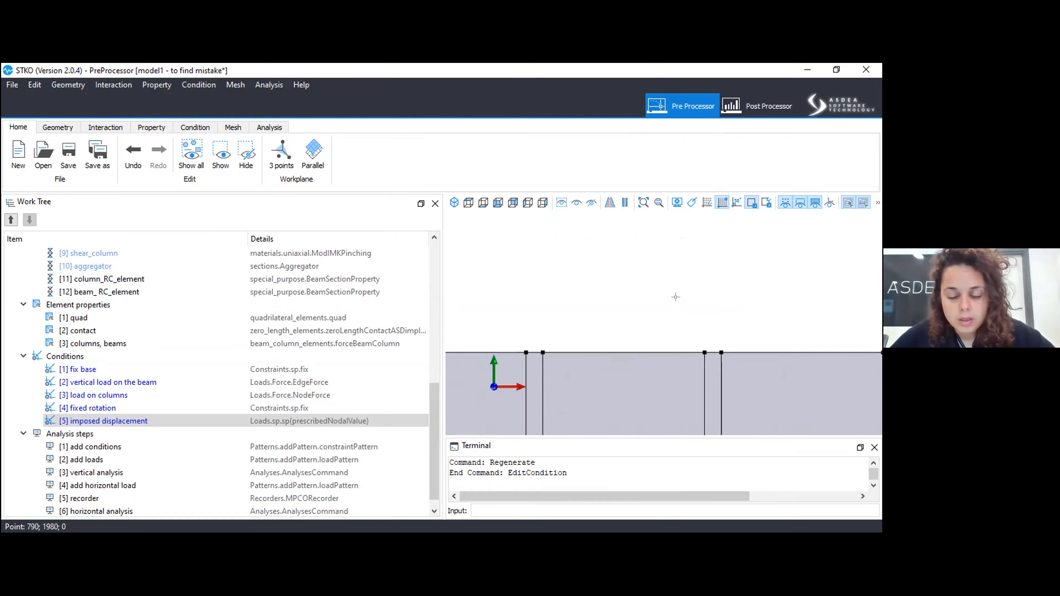
pyautogui.scroll(-5, 627, 301)
pyautogui.scroll(5, 585, 303)
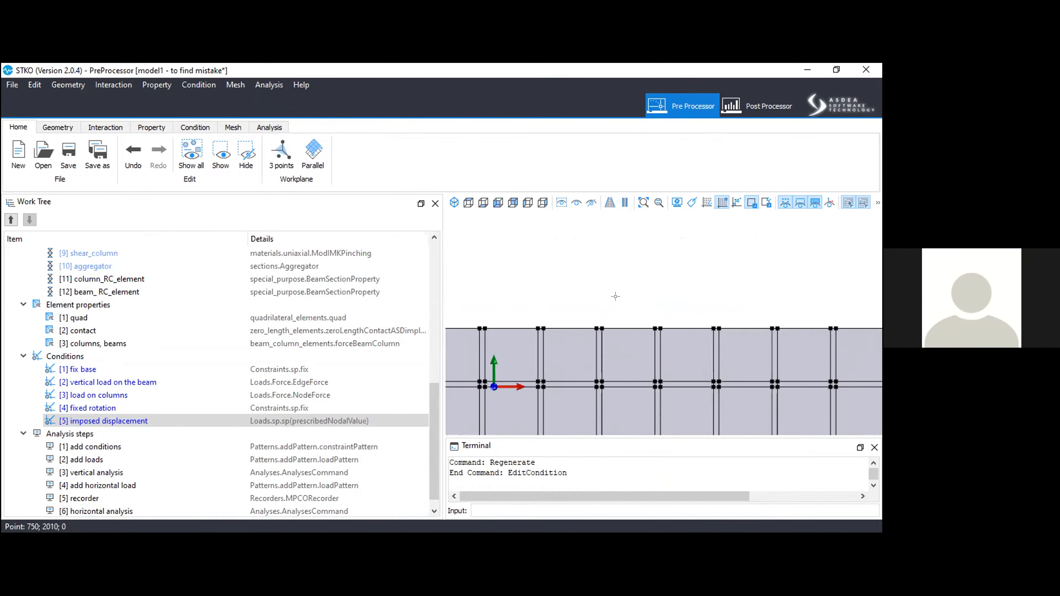
pyautogui.scroll(1, 575, 309)
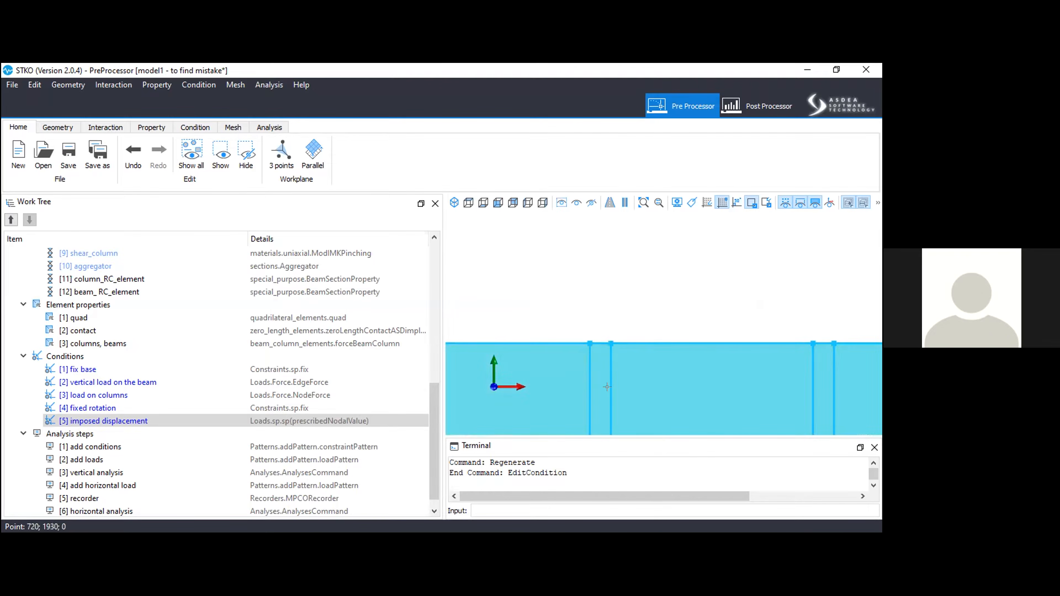
pyautogui.scroll(-2, 574, 290)
pyautogui.scroll(-4, 614, 285)
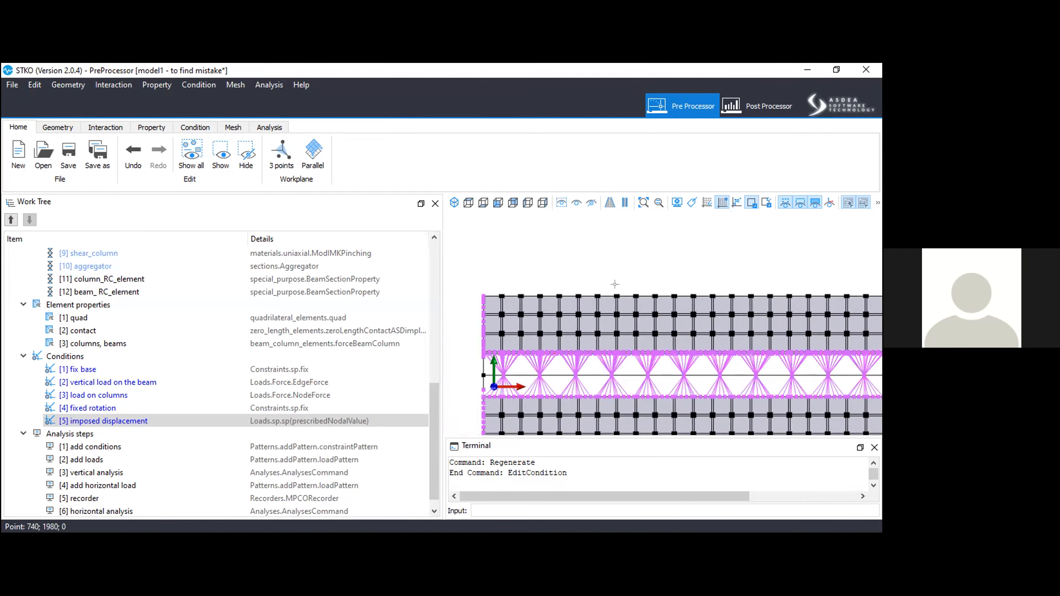
# Check the vertices along the frame's upper edge at close range and build the mesh of the whole model.
pyautogui.scroll(5, 472, 281)
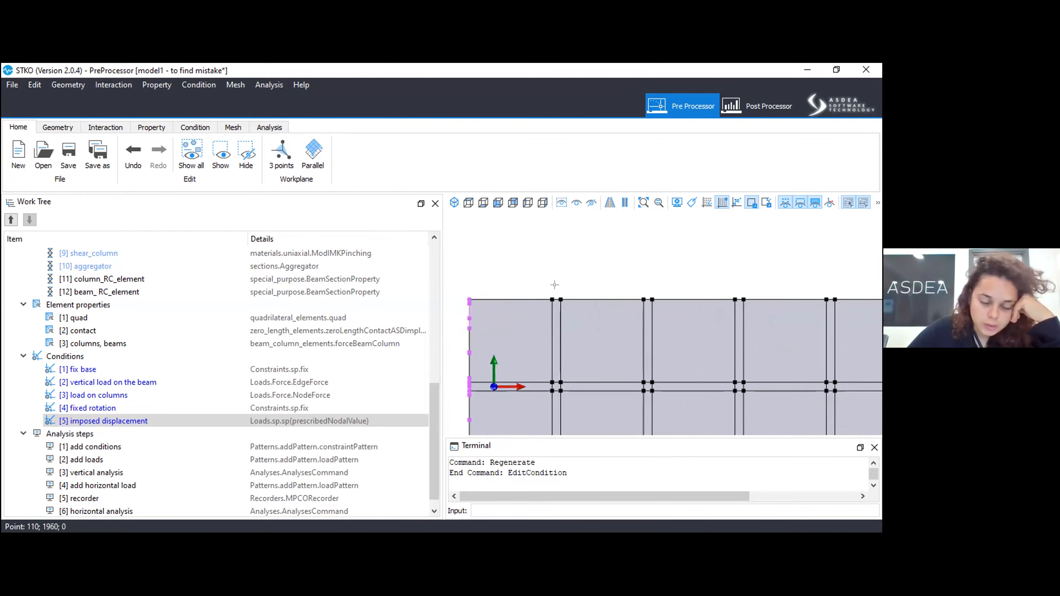
pyautogui.scroll(3, 543, 284)
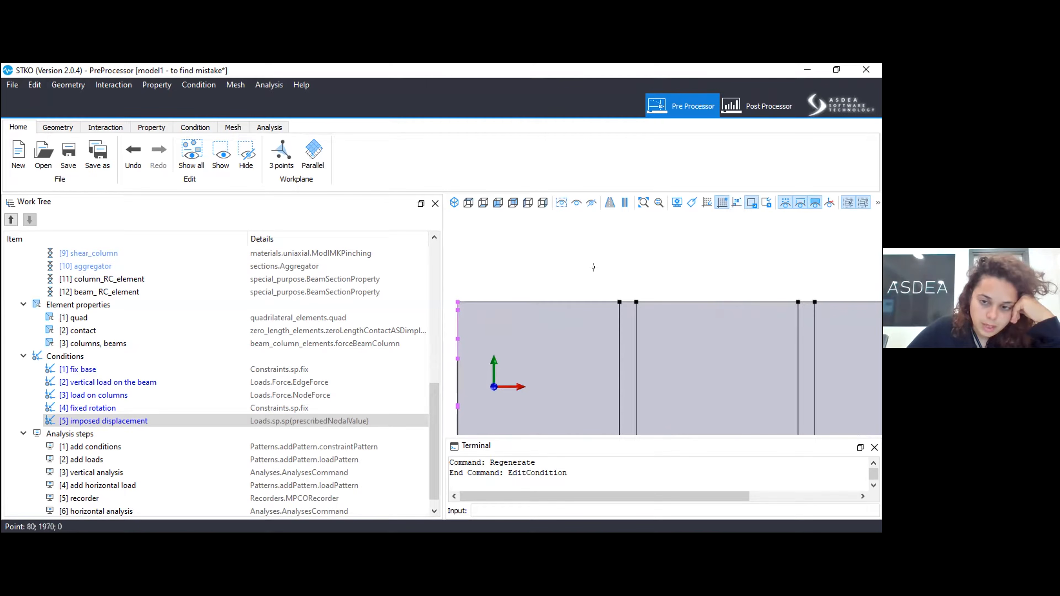
pyautogui.scroll(-4, 463, 280)
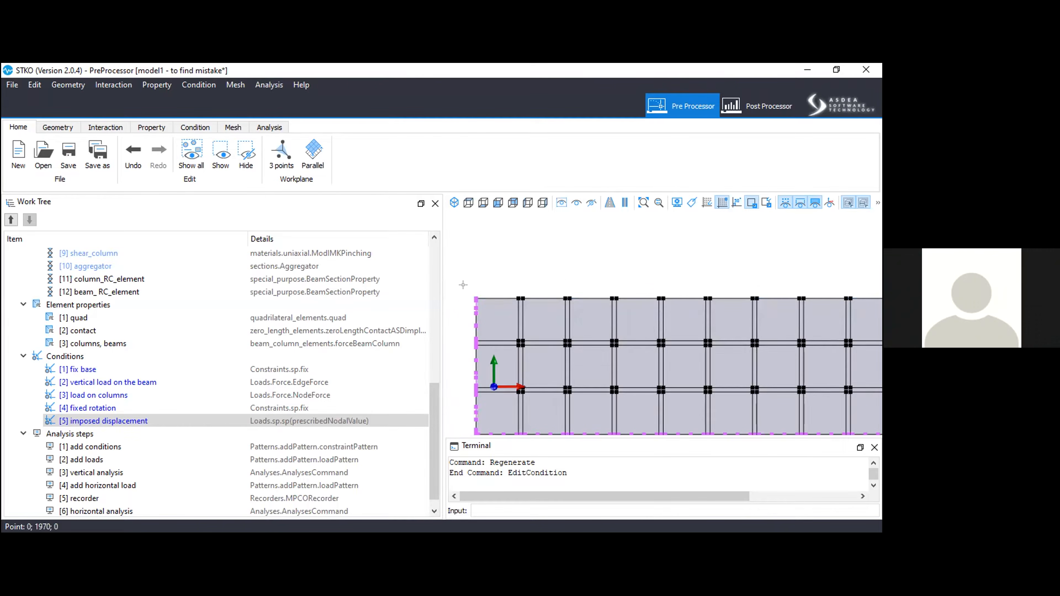
pyautogui.scroll(-2, 565, 278)
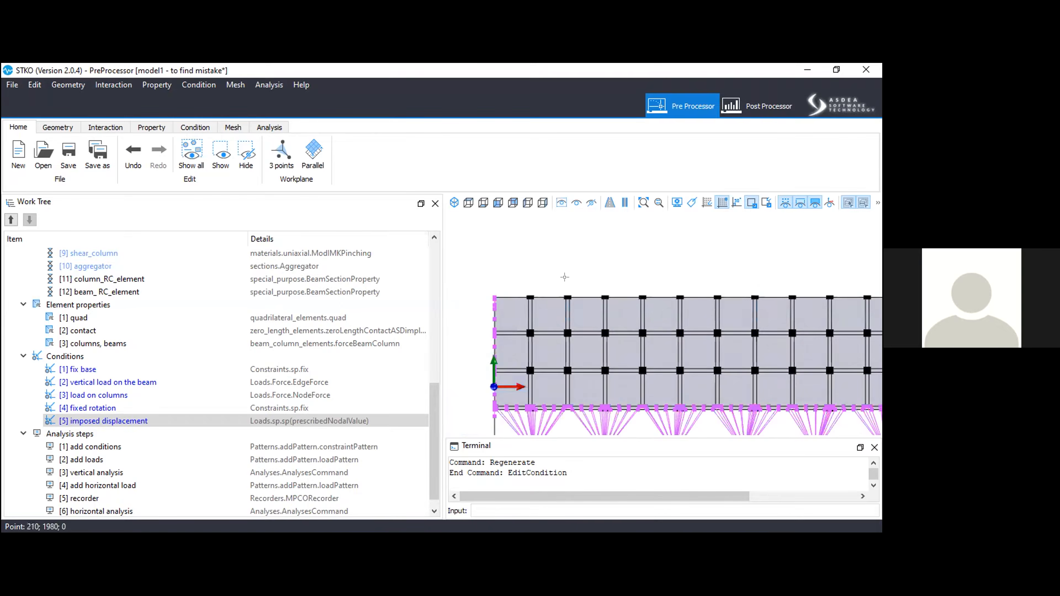
pyautogui.moveTo(614, 265); pyautogui.dragTo(583, 215, button='middle')
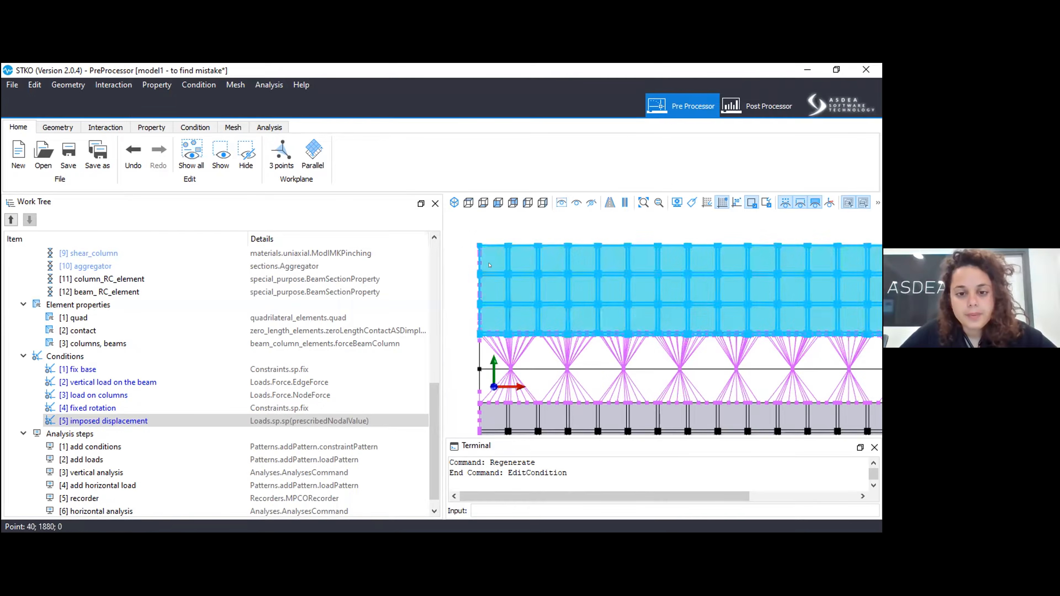
pyautogui.scroll(-4, 511, 265)
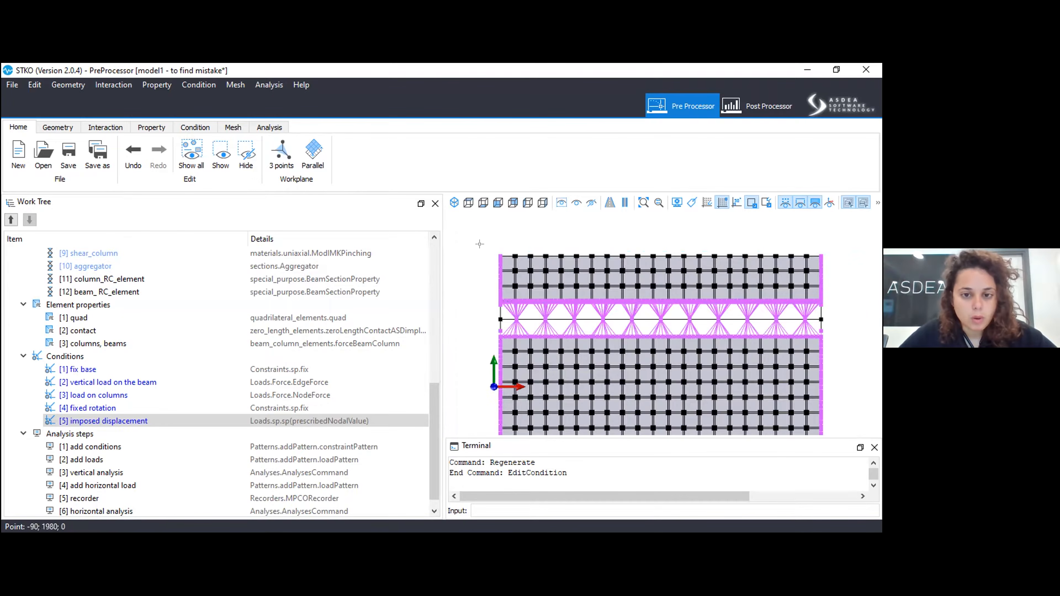
pyautogui.scroll(-1, 191, 428)
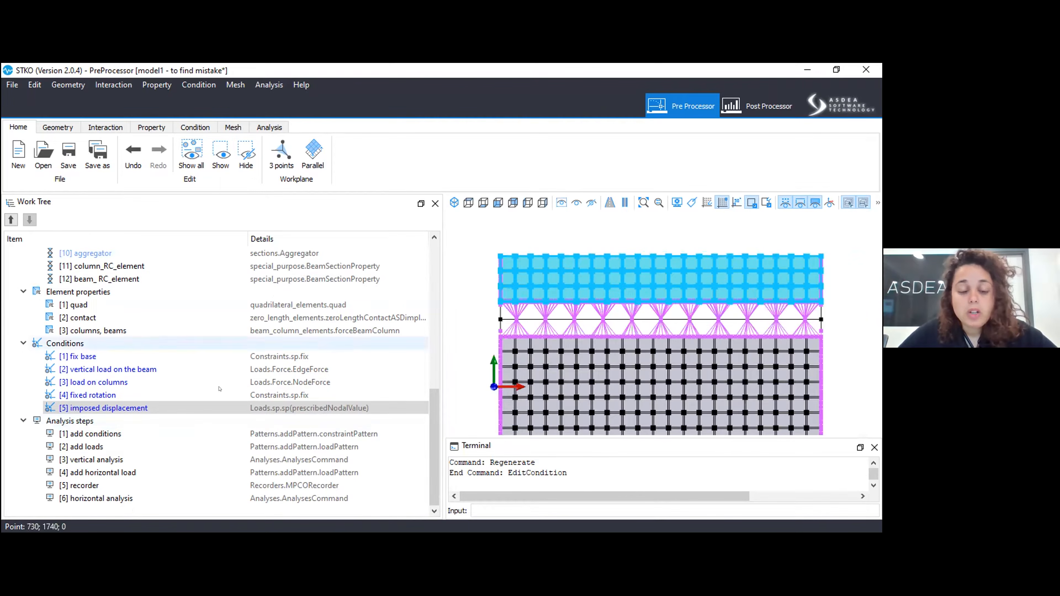
pyautogui.click(222, 129)
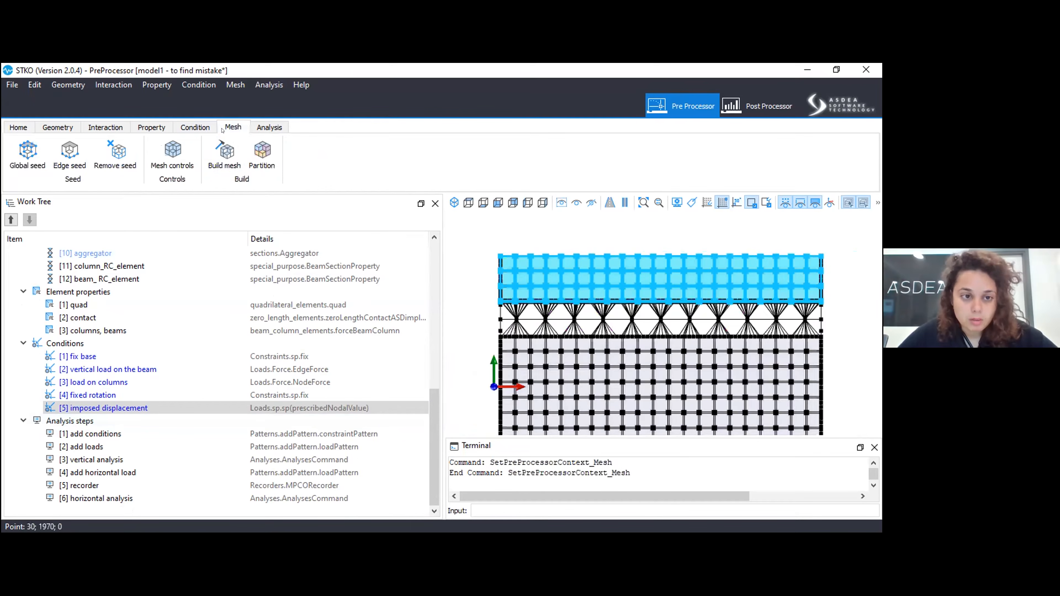
pyautogui.click(223, 150)
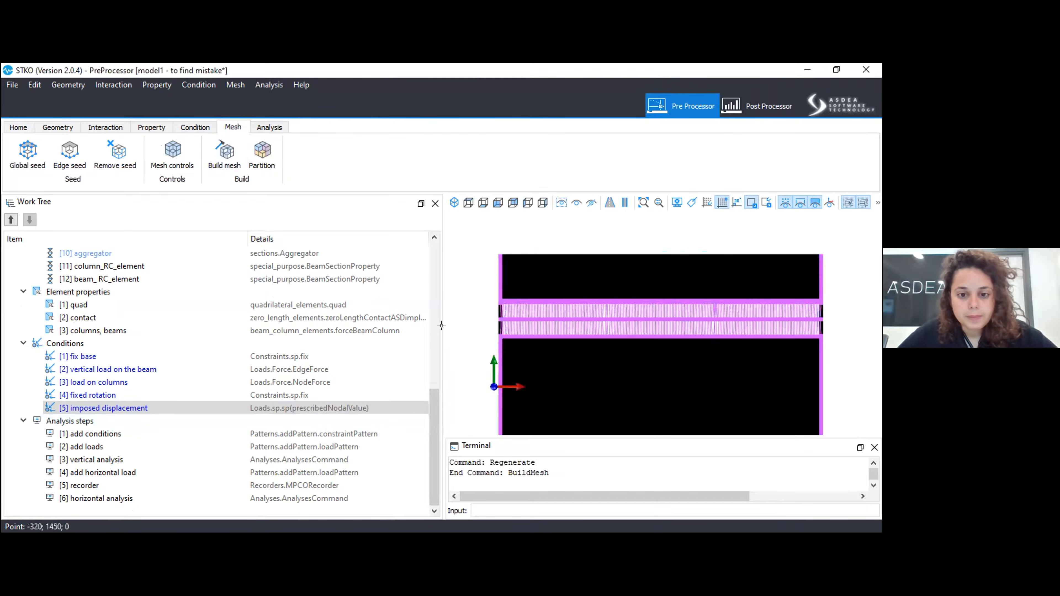
# Examine the mesh around the beam-to-masonry interface and read the meshing log in the enlarged terminal.
pyautogui.scroll(5, 490, 275)
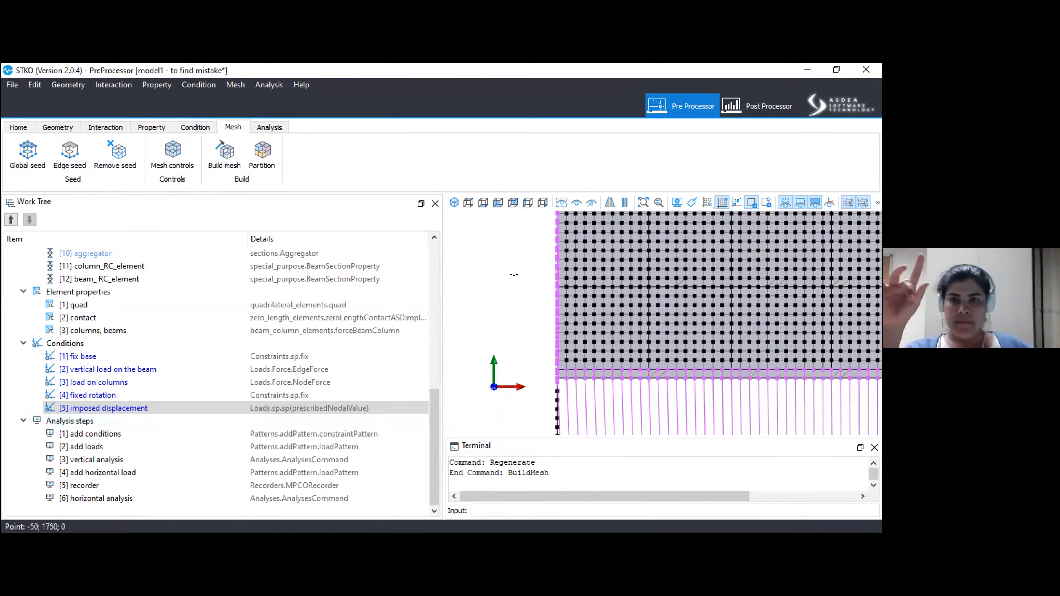
pyautogui.scroll(3, 575, 304)
pyautogui.scroll(-3, 503, 277)
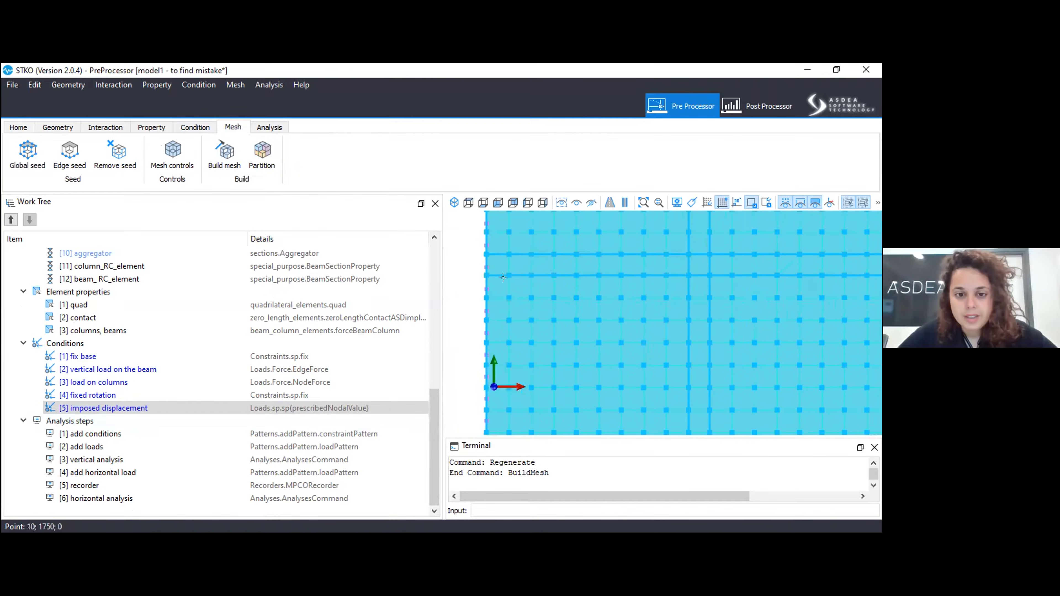
pyautogui.scroll(-1, 503, 277)
pyautogui.scroll(-2, 502, 277)
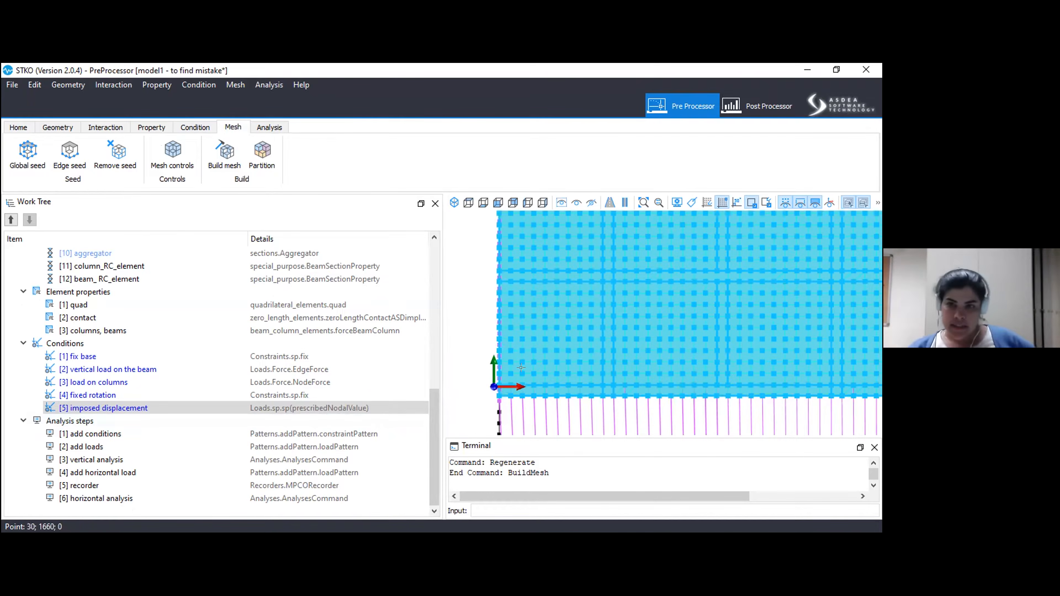
pyautogui.scroll(-1, 513, 391)
pyautogui.moveTo(512, 437); pyautogui.dragTo(502, 326)
pyautogui.moveTo(523, 468); pyautogui.dragTo(511, 385)
pyautogui.scroll(5, 510, 385)
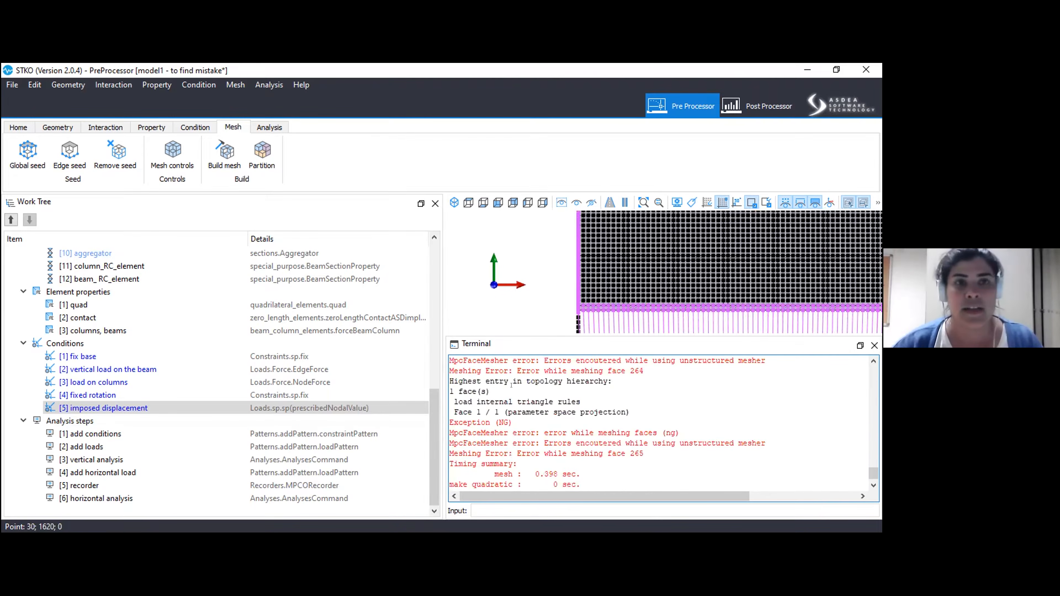
pyautogui.click(480, 474)
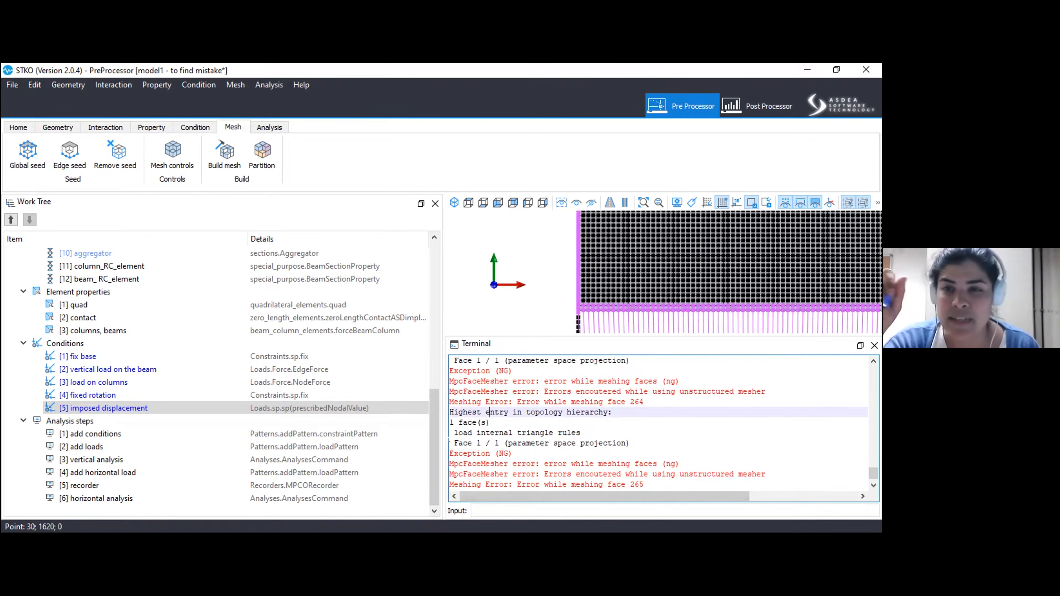
pyautogui.scroll(2, 449, 440)
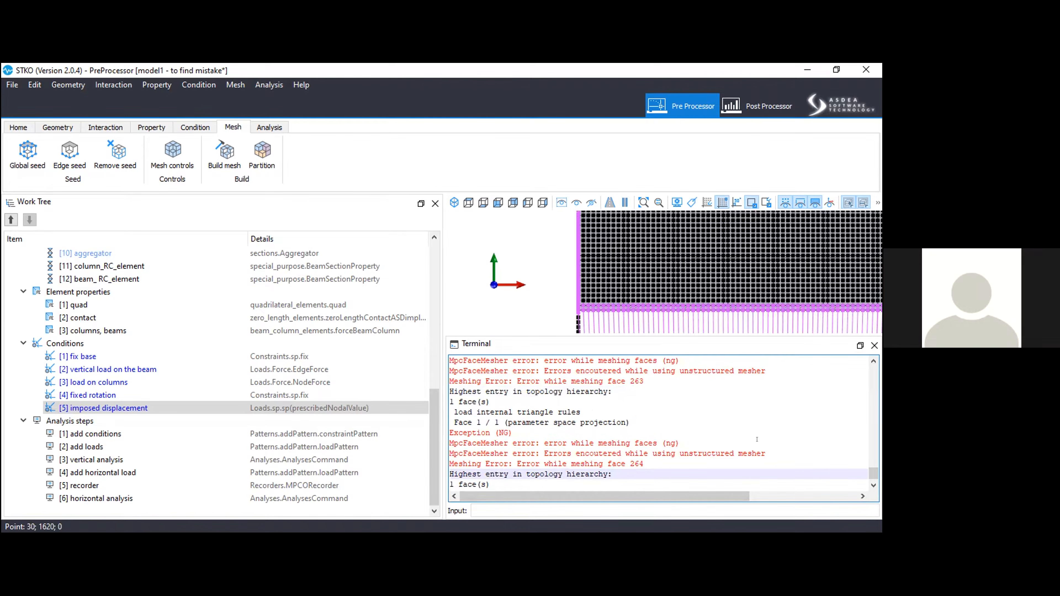
pyautogui.moveTo(531, 335); pyautogui.dragTo(533, 464)
# Assign mesh controls with the Structured algorithm, Quad topology and Linear order to all masonry faces.
pyautogui.scroll(-6, 552, 308)
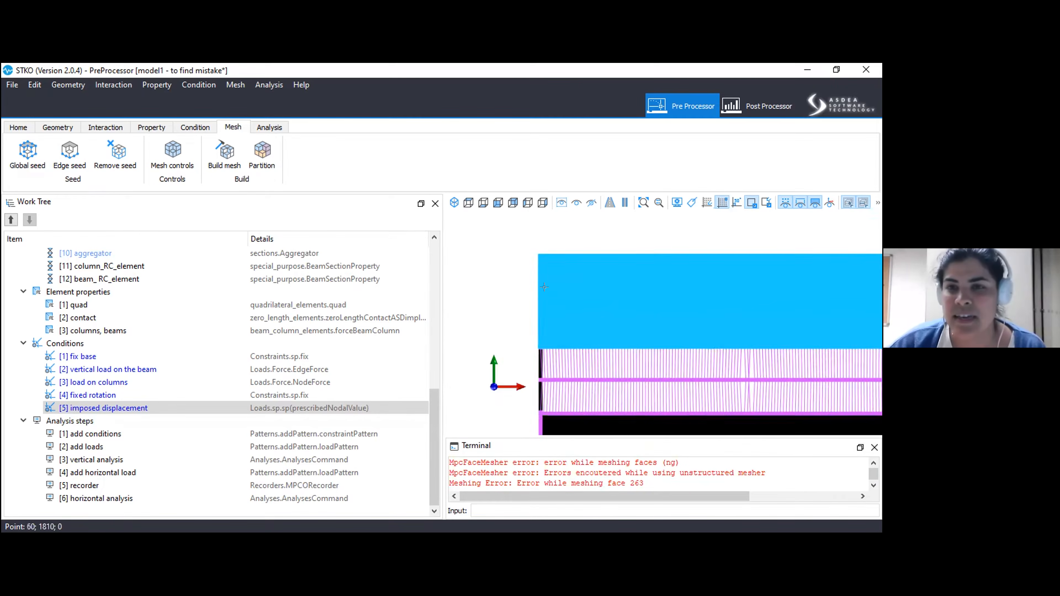
pyautogui.scroll(-2, 568, 308)
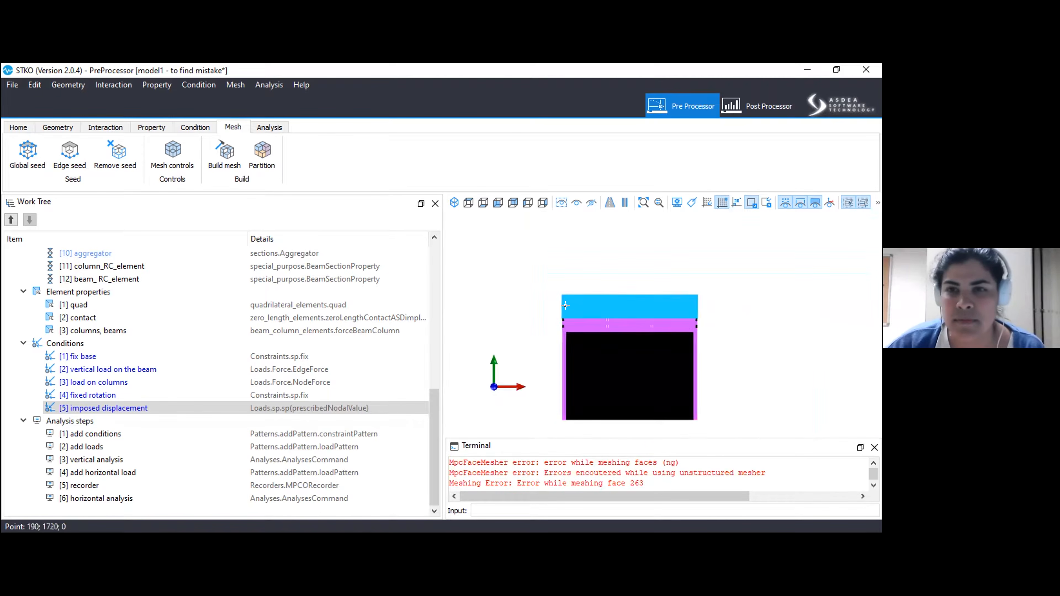
pyautogui.scroll(3, 586, 388)
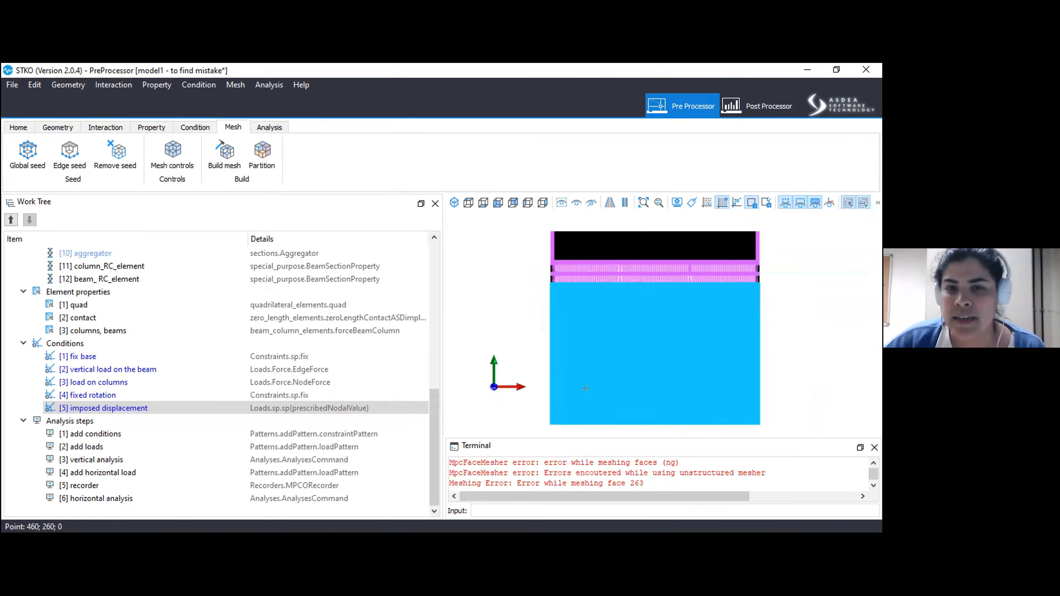
pyautogui.scroll(1, 586, 388)
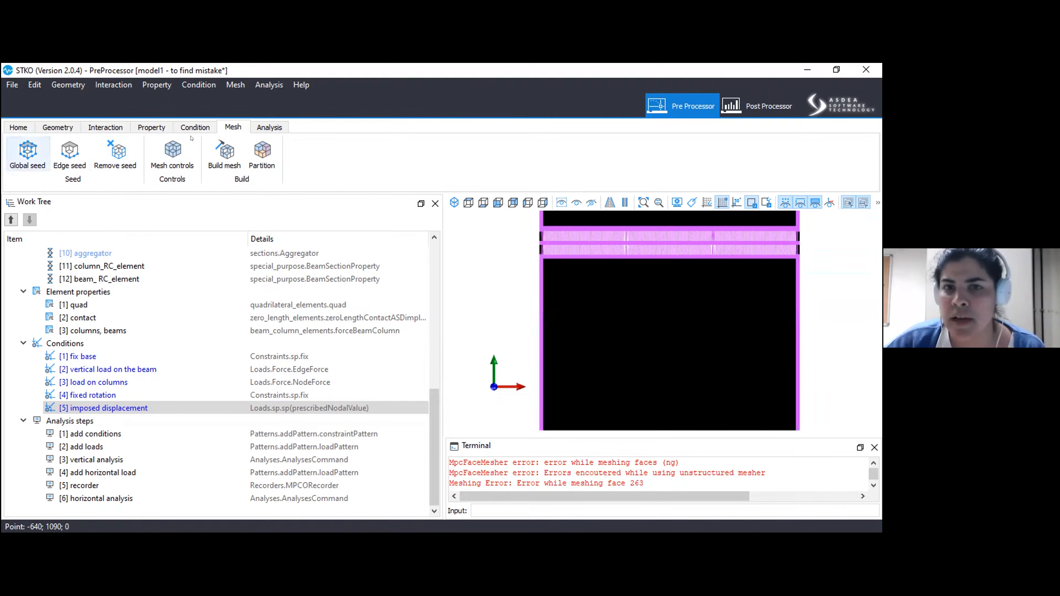
pyautogui.click(169, 158)
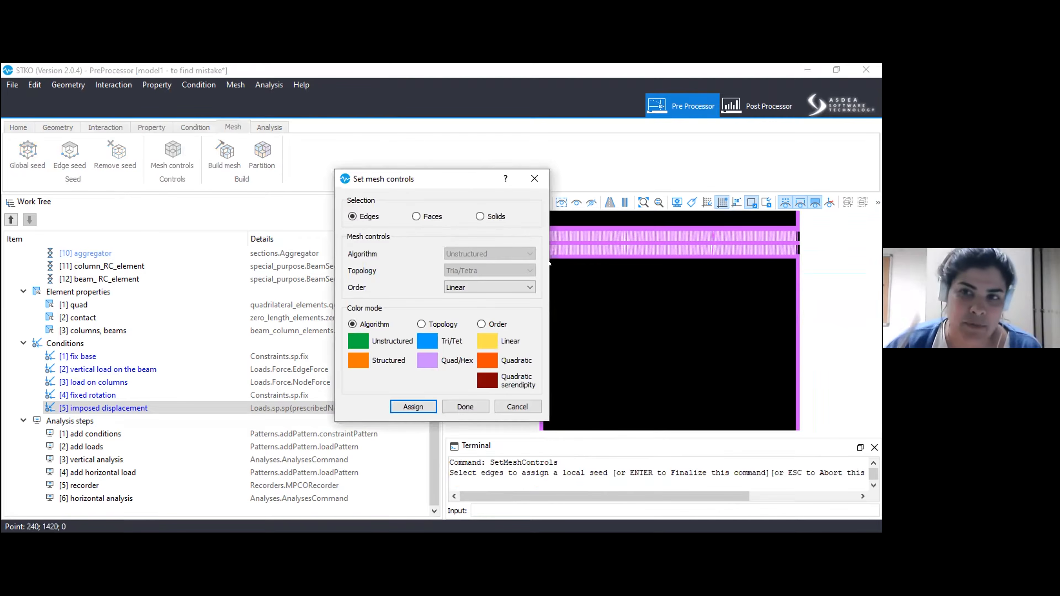
pyautogui.moveTo(437, 189); pyautogui.dragTo(266, 192)
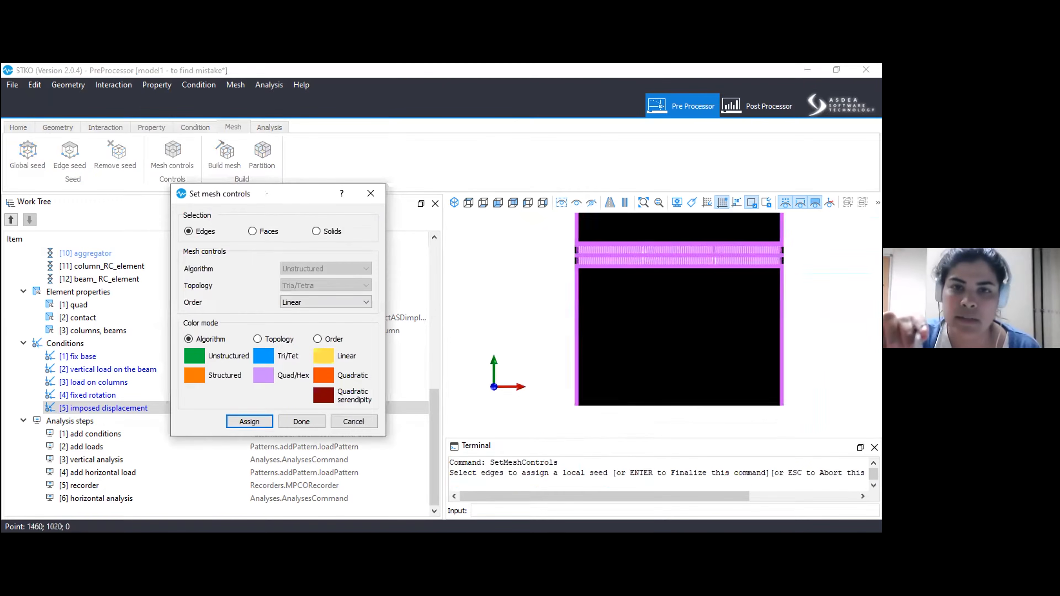
pyautogui.click(270, 231)
pyautogui.scroll(-1, 314, 268)
pyautogui.scroll(-1, 312, 284)
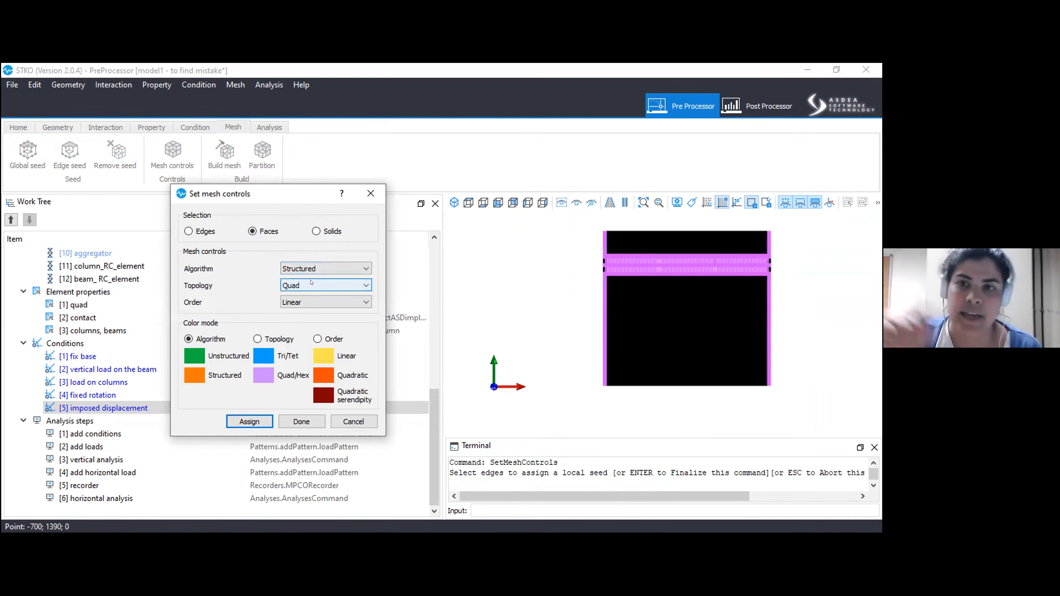
pyautogui.scroll(-1, 584, 287)
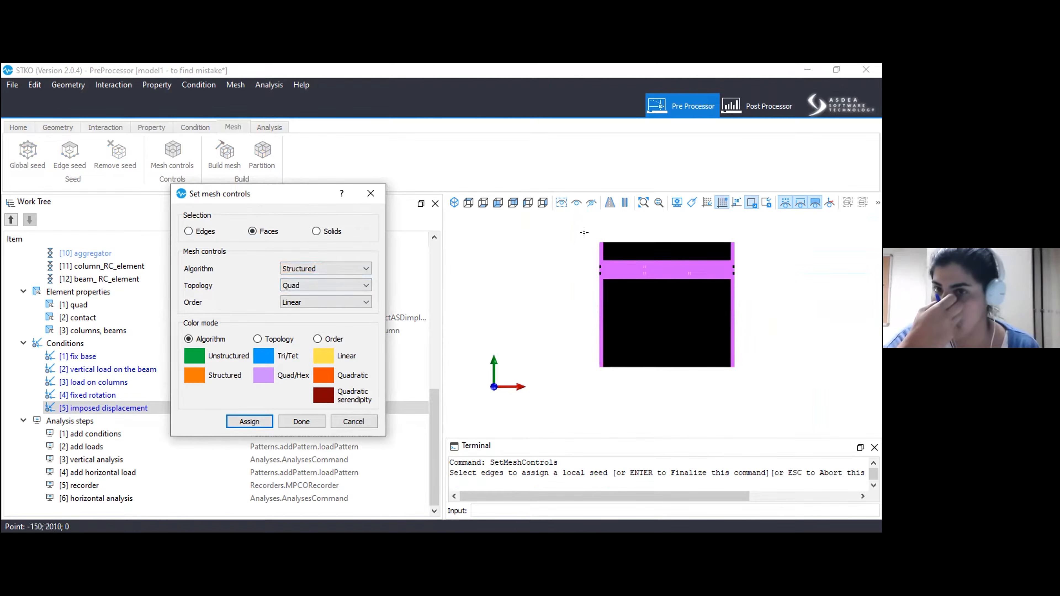
pyautogui.click(687, 337)
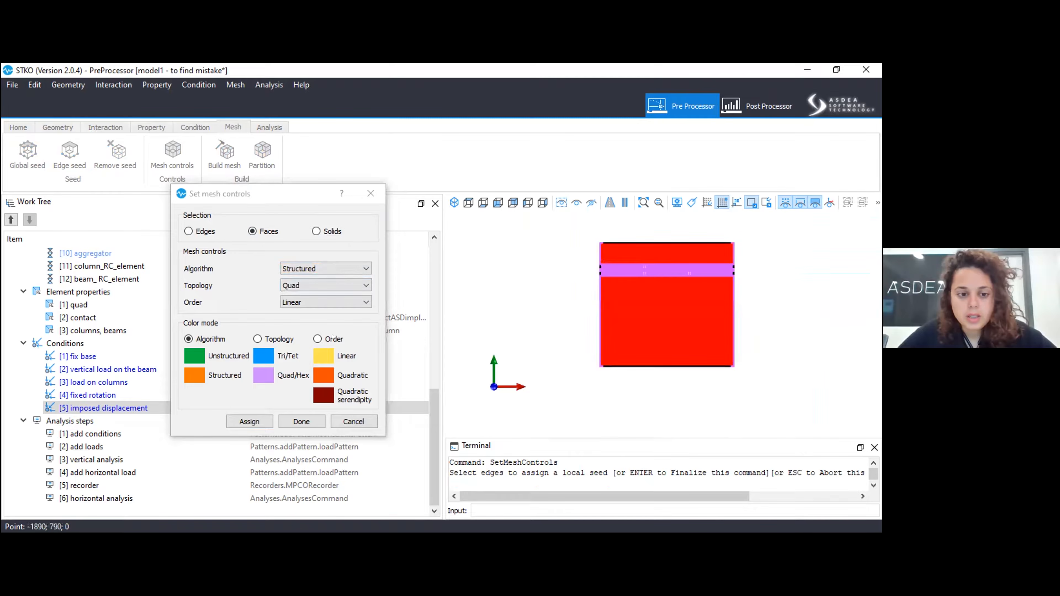
pyautogui.click(249, 421)
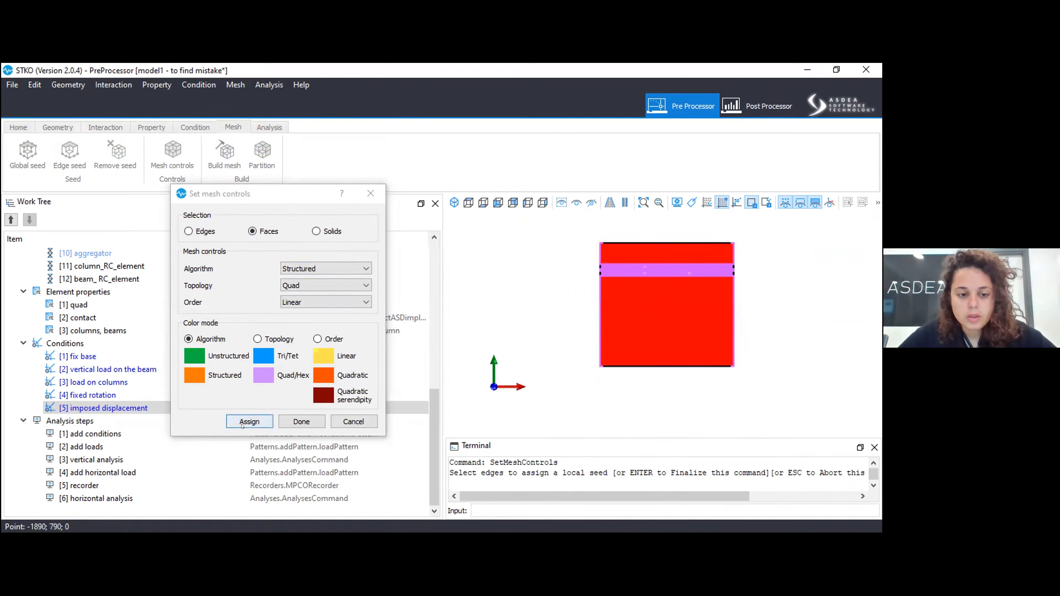
pyautogui.click(293, 422)
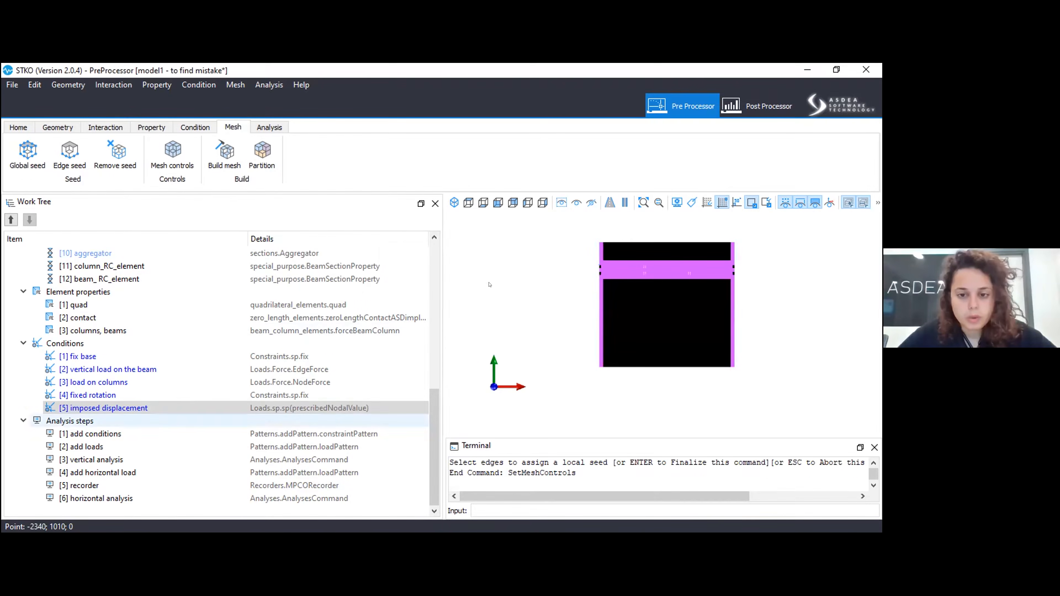
# Rebuild the mesh and inspect the mesh of the masonry just above the beam.
pyautogui.scroll(8, 620, 248)
pyautogui.click(218, 149)
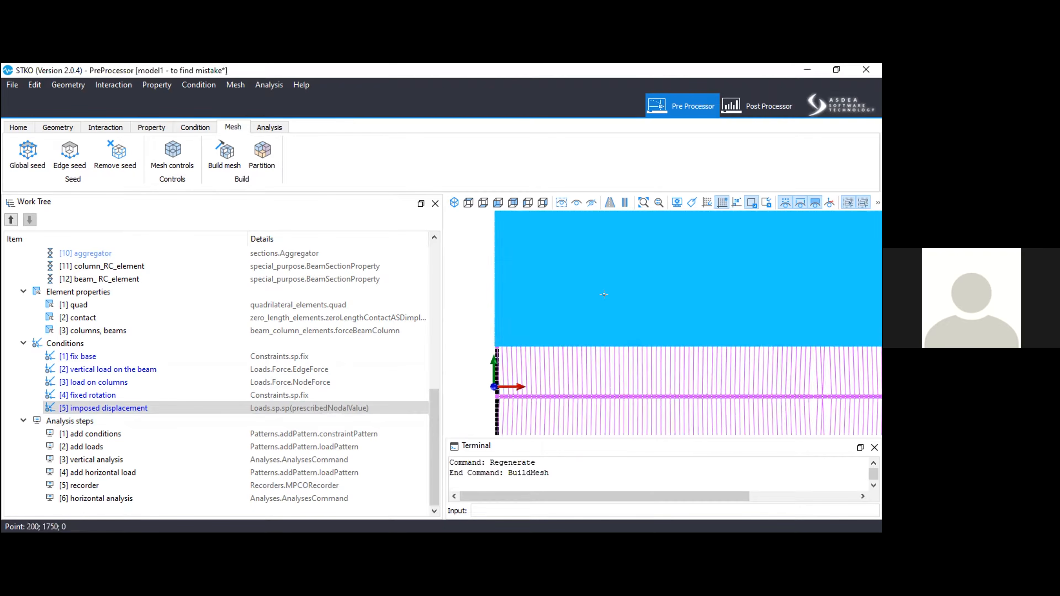
pyautogui.scroll(5, 657, 348)
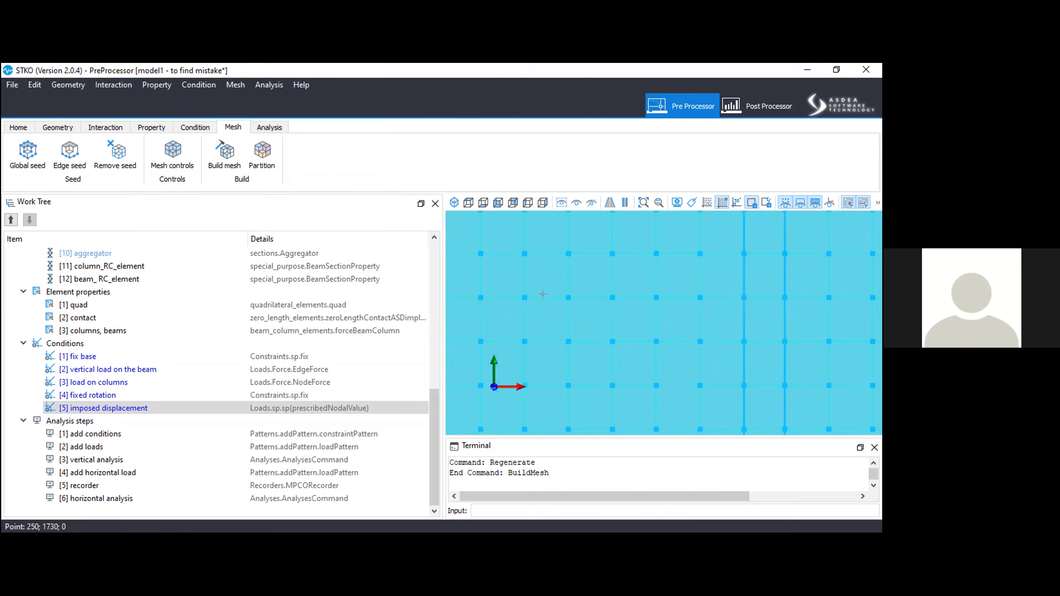
pyautogui.scroll(-3, 648, 356)
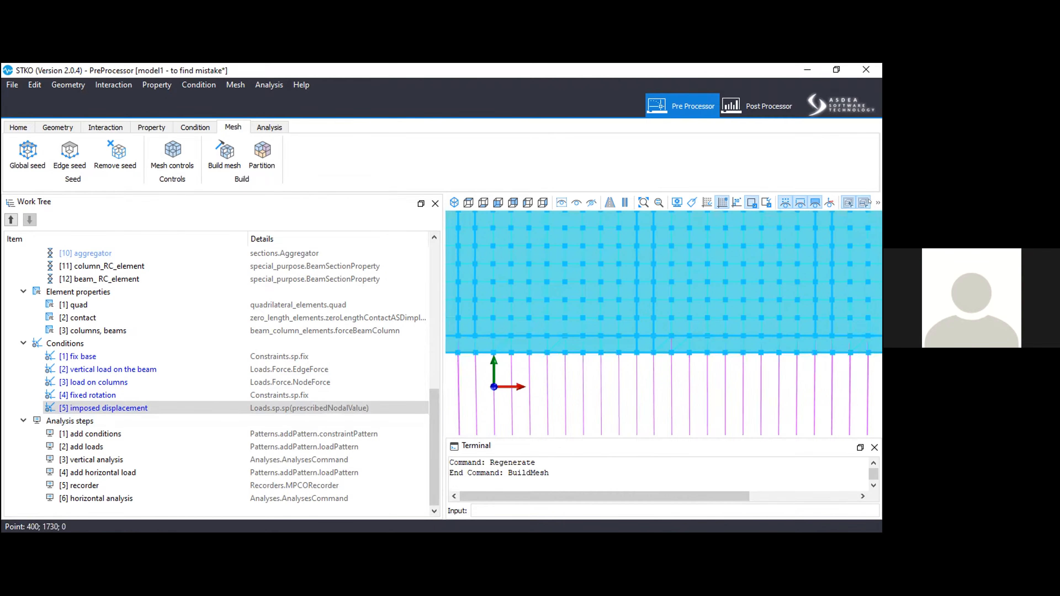
# Turn off whole-geometry selection and inspect the mesh of the thin joint row just above the beam.
pyautogui.click(877, 203)
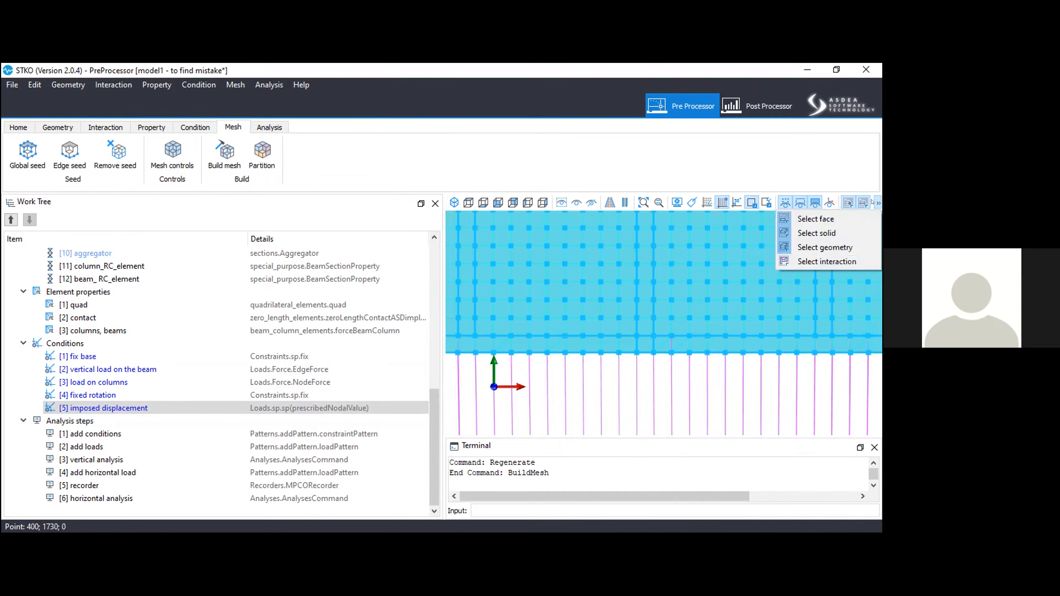
pyautogui.click(817, 247)
pyautogui.scroll(5, 648, 349)
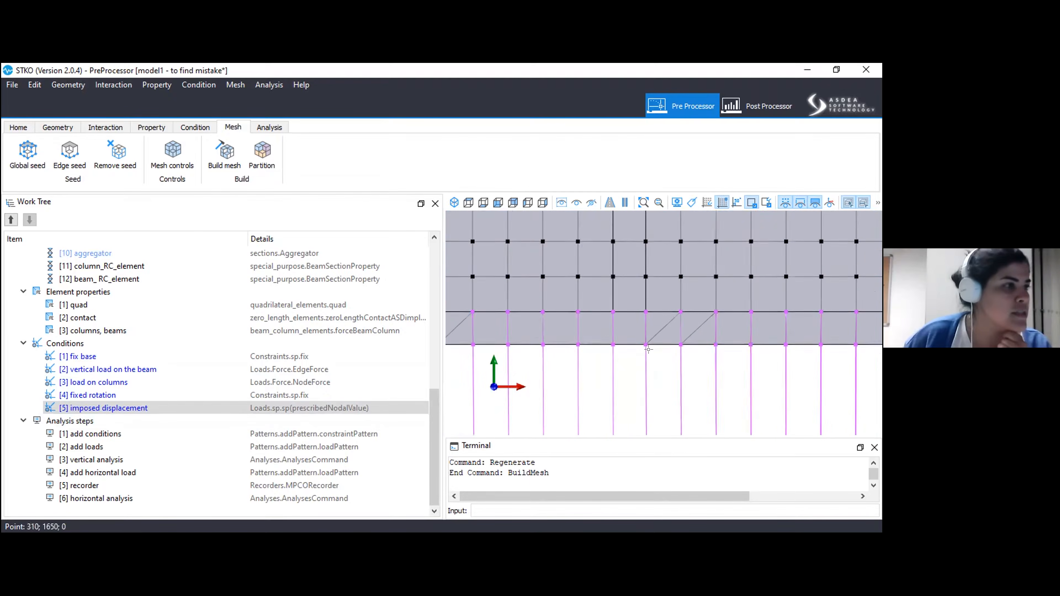
pyautogui.scroll(-5, 608, 347)
pyautogui.scroll(-3, 607, 346)
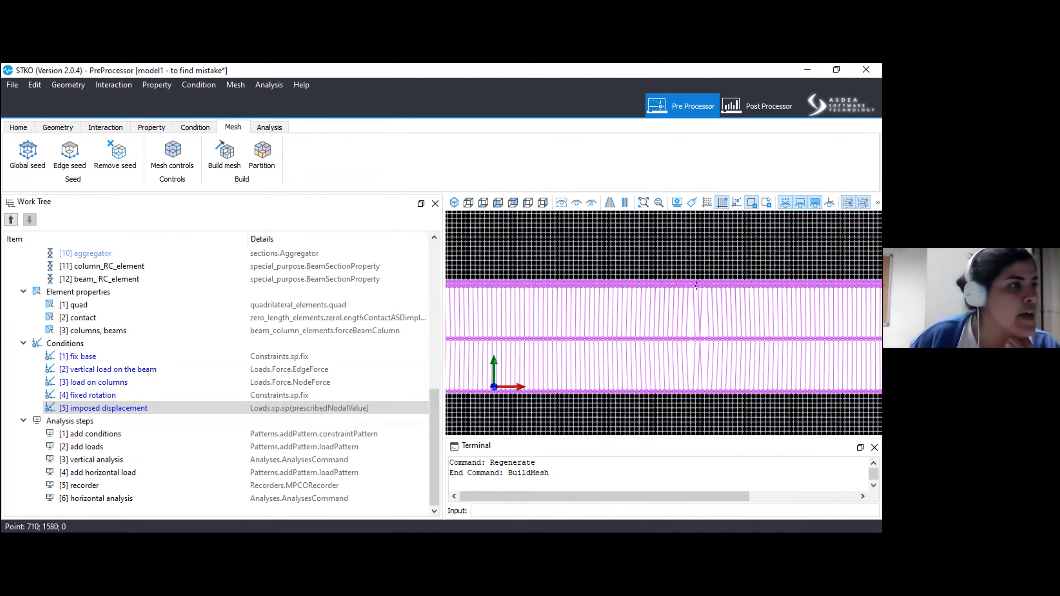
# Restrict picking to interactions, select the contact links between the beam and the masonry, and hide them.
pyautogui.moveTo(677, 284); pyautogui.dragTo(659, 325, button='middle')
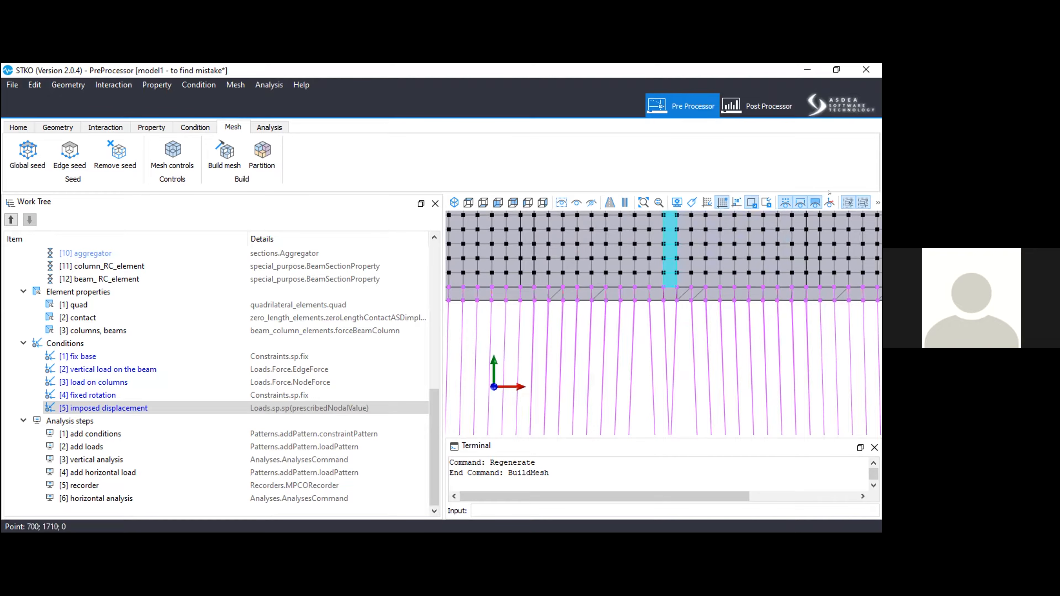
pyautogui.click(877, 203)
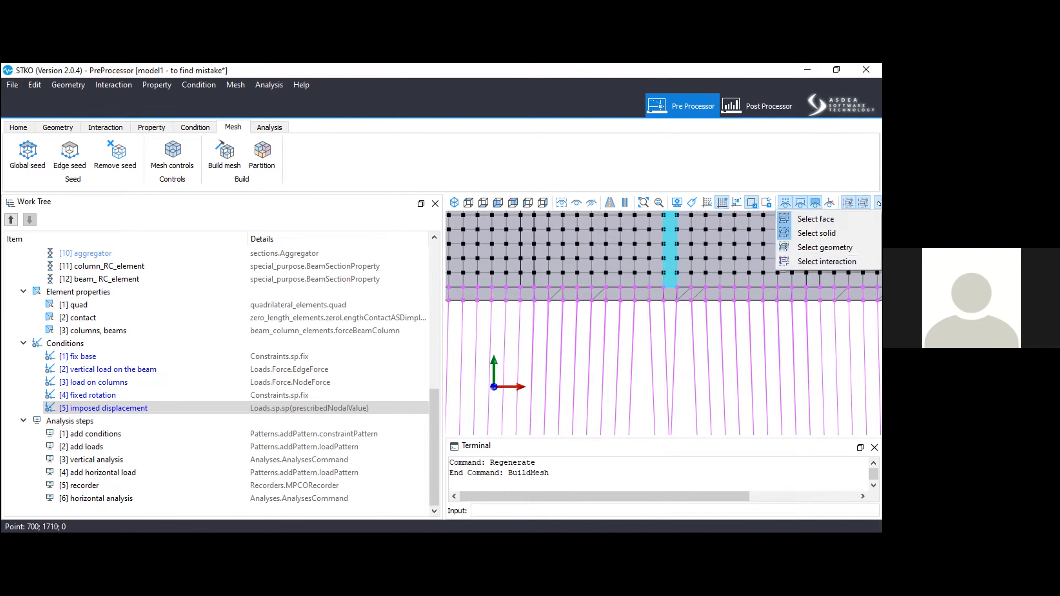
pyautogui.click(818, 258)
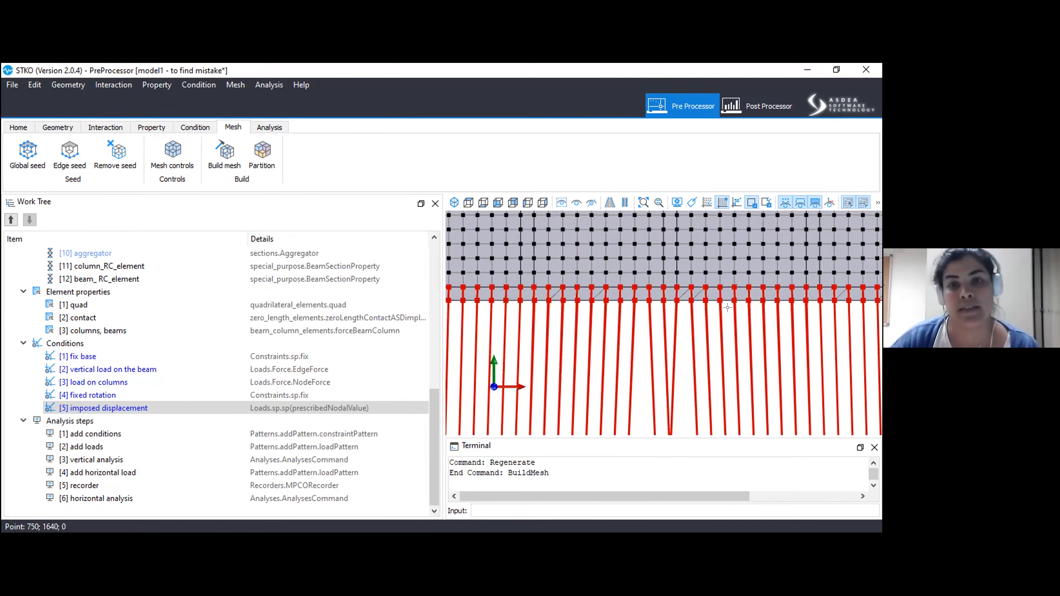
pyautogui.click(592, 203)
pyautogui.moveTo(522, 356); pyautogui.dragTo(831, 340, button='middle')
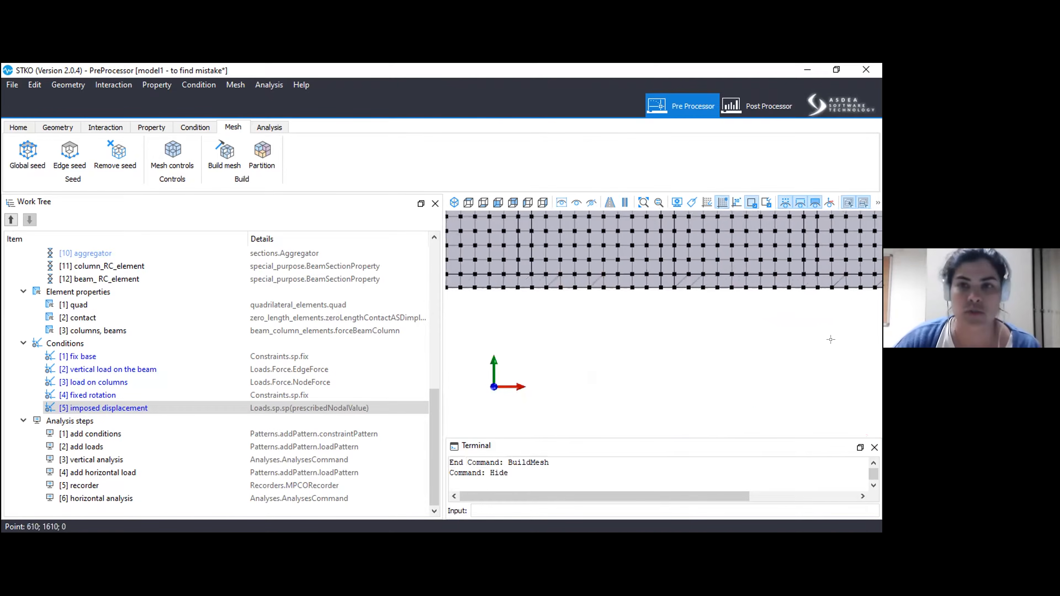
# Inspect the mesh of the thin joint row along the lower edge of the upper masonry.
pyautogui.scroll(3, 645, 284)
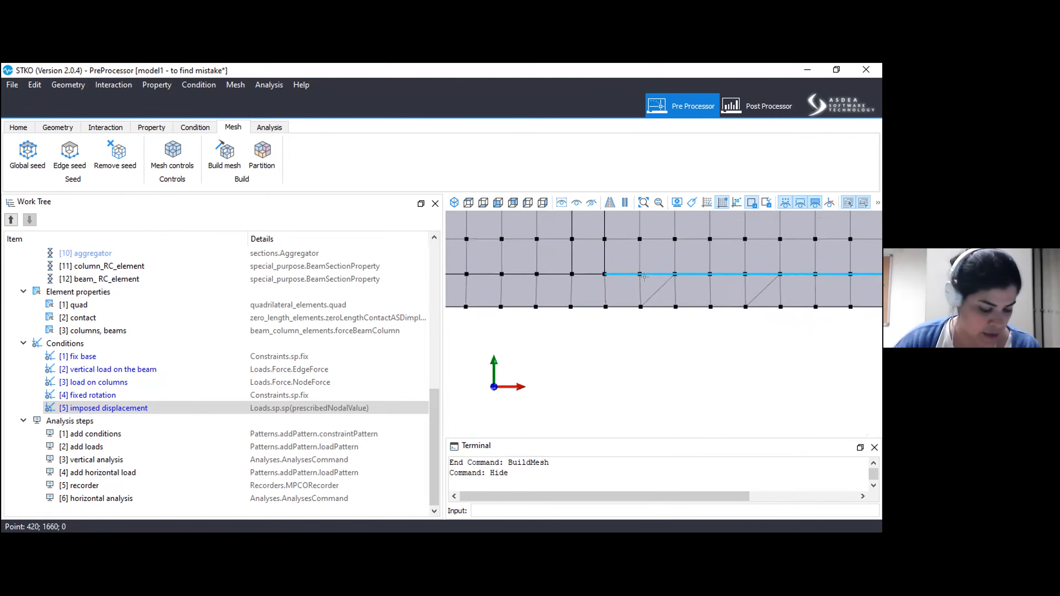
pyautogui.scroll(-4, 603, 367)
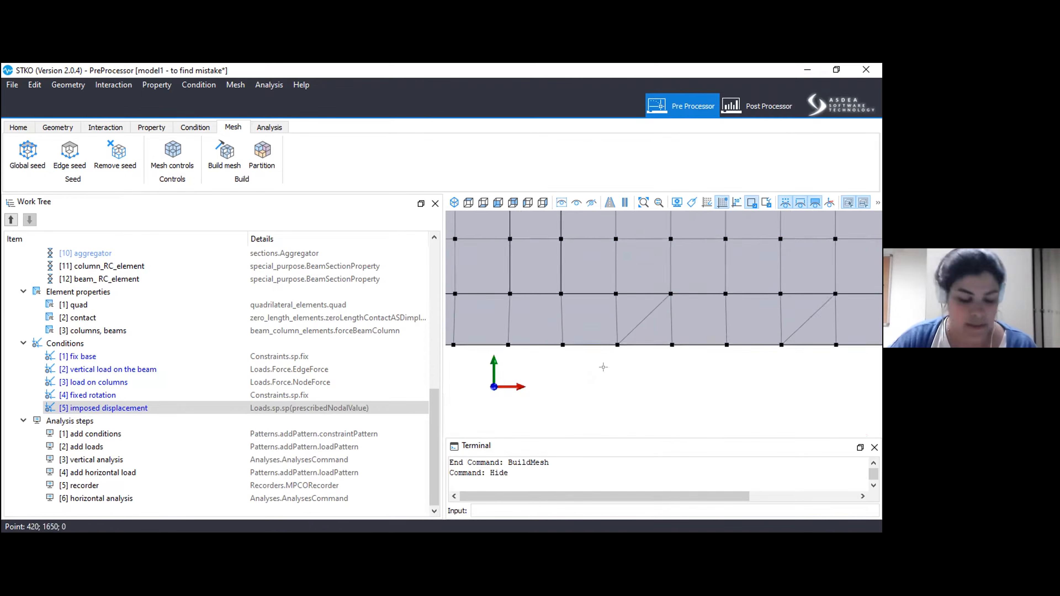
pyautogui.scroll(-5, 553, 358)
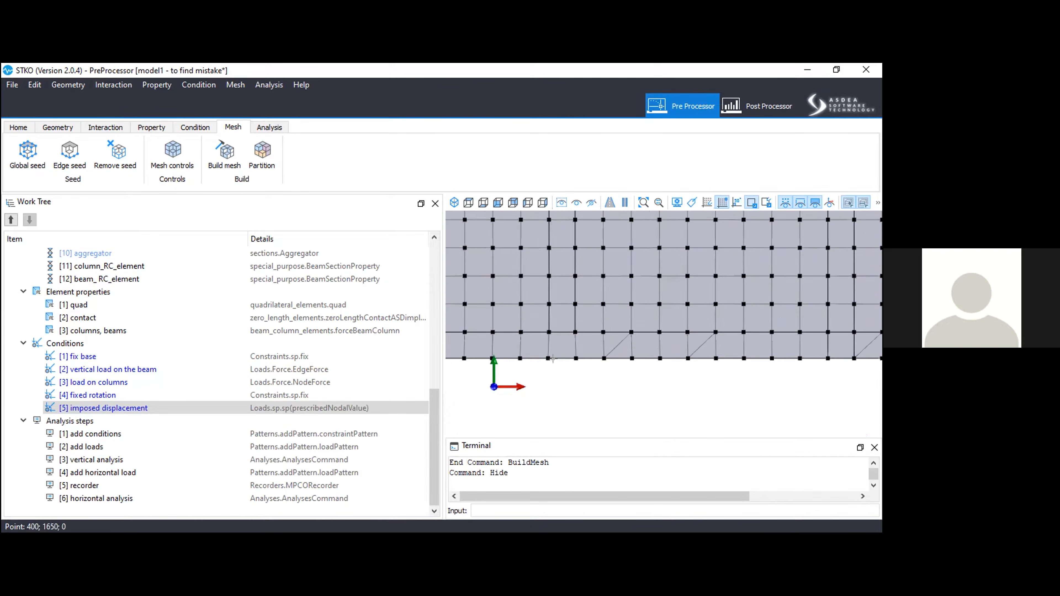
pyautogui.scroll(-3, 627, 339)
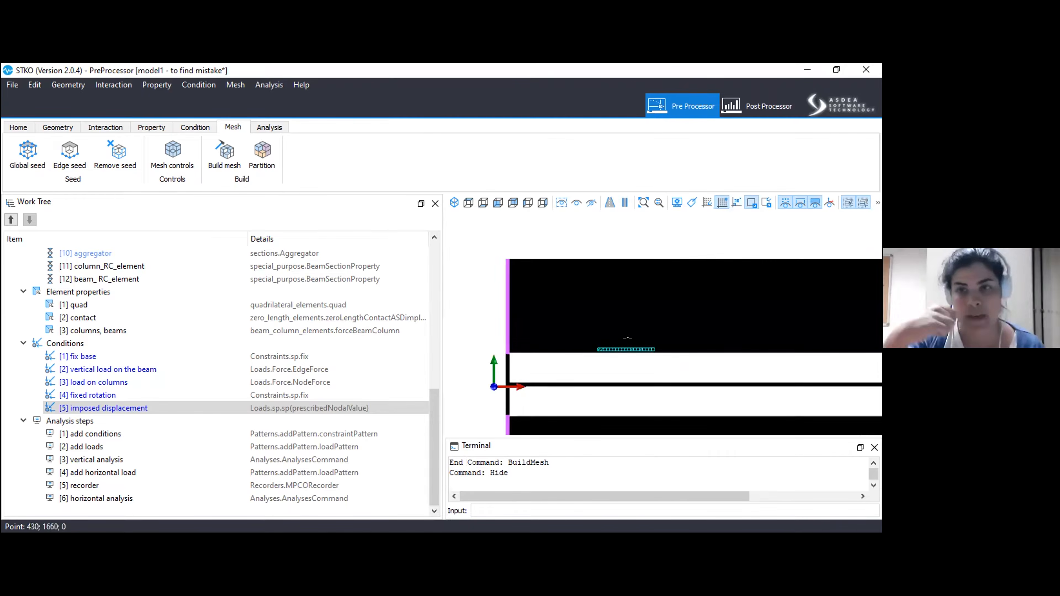
pyautogui.scroll(7, 543, 340)
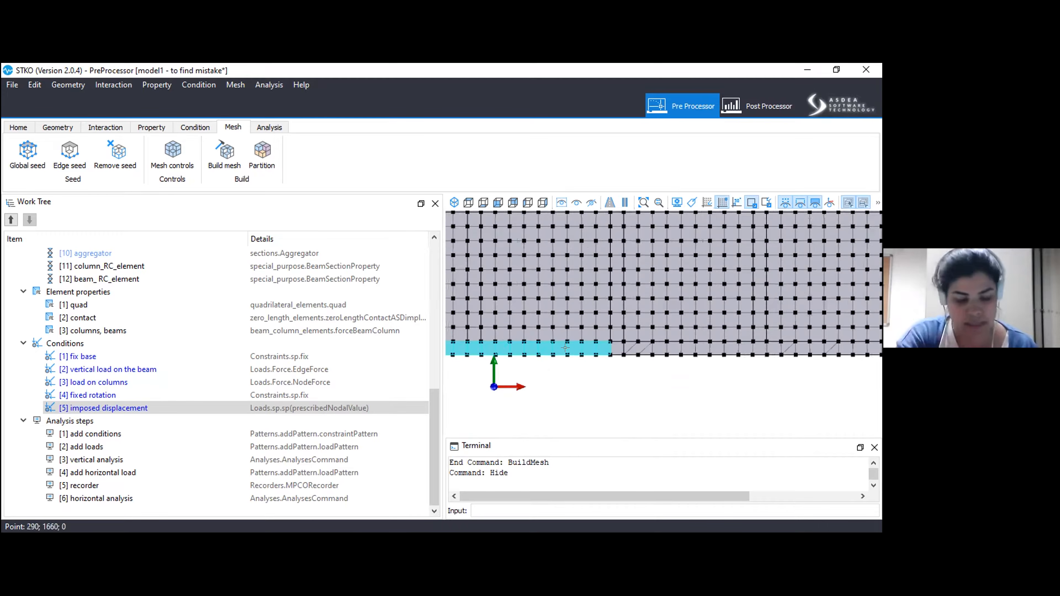
pyautogui.scroll(-3, 543, 340)
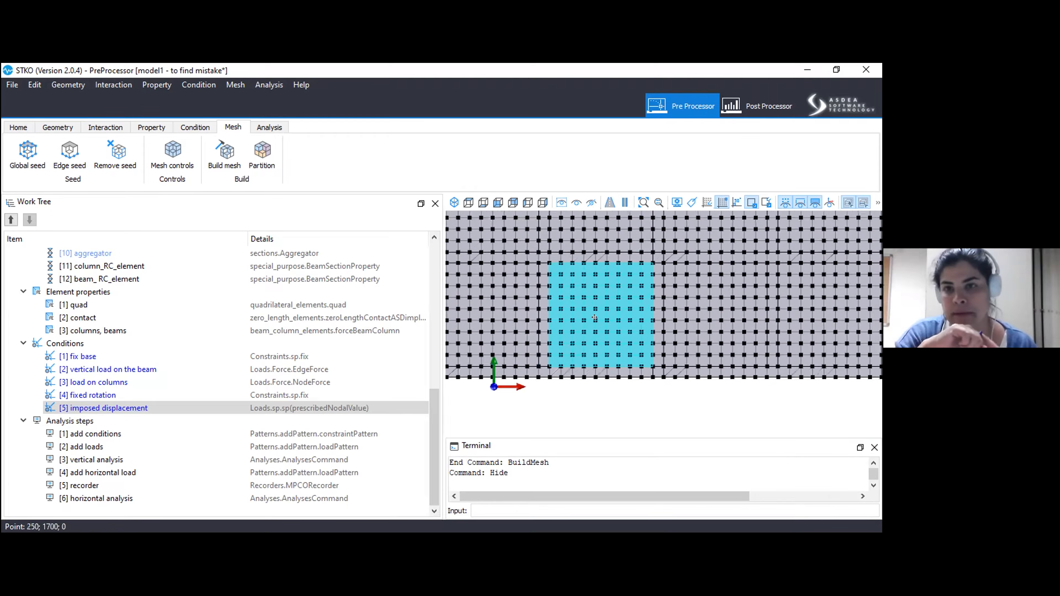
# Display the plain geometry and examine how bricks and joints are divided in the upper and lower masonry.
pyautogui.click(68, 128)
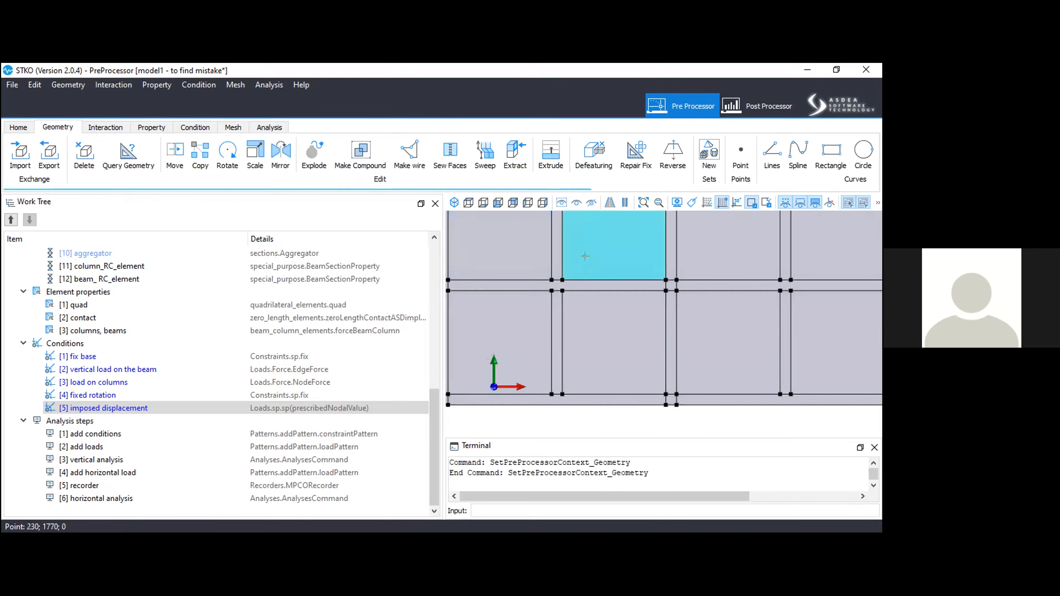
pyautogui.moveTo(618, 294); pyautogui.dragTo(739, 296, button='middle')
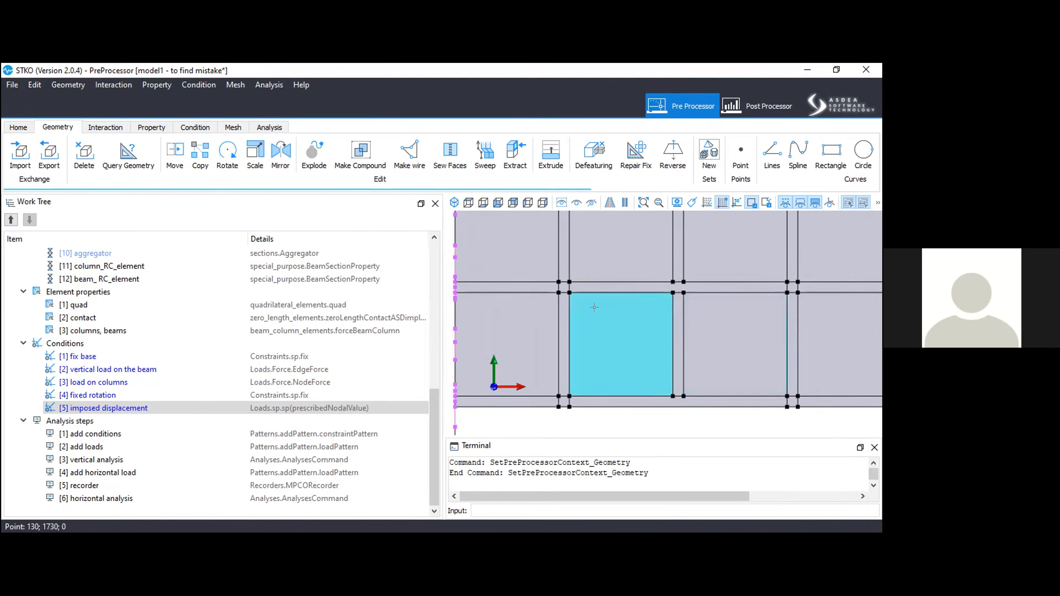
pyautogui.scroll(-5, 594, 307)
pyautogui.moveTo(746, 359); pyautogui.dragTo(635, 166, button='middle')
pyautogui.scroll(2, 638, 176)
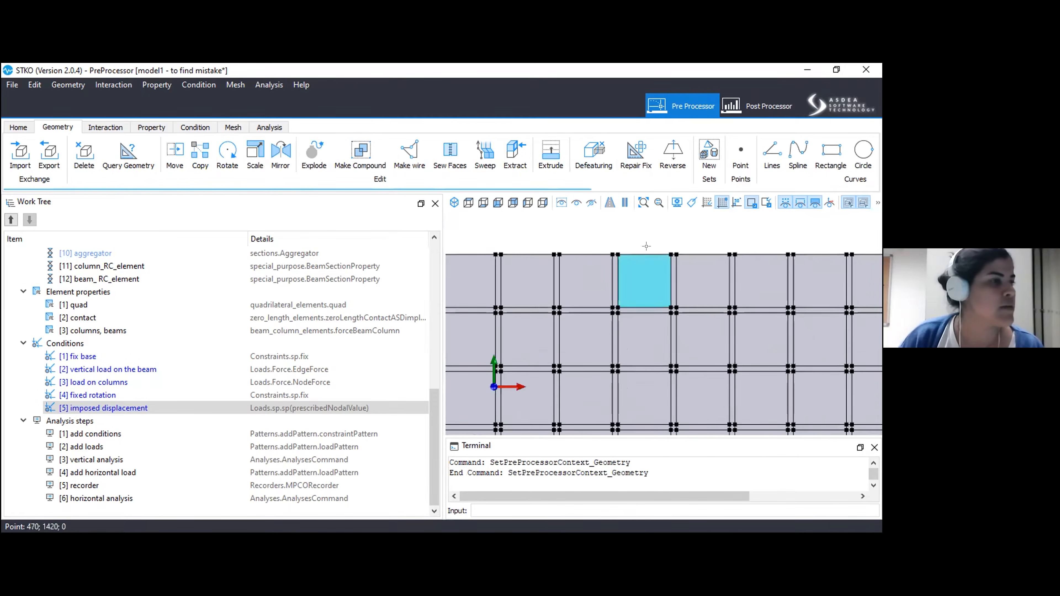
pyautogui.scroll(-5, 668, 255)
pyautogui.moveTo(689, 264); pyautogui.dragTo(533, 172, button='middle')
pyautogui.moveTo(641, 408); pyautogui.dragTo(535, 235, button='middle')
pyautogui.moveTo(585, 336); pyautogui.dragTo(676, 461, button='middle')
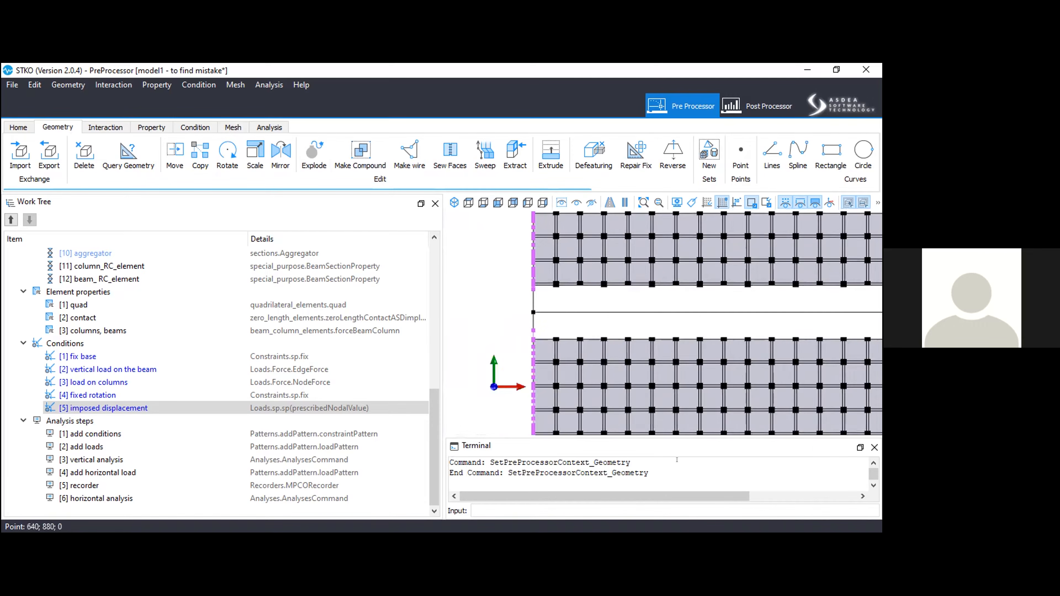
# Examine the joint faces and their vertices along the lower edge of the upper masonry.
pyautogui.scroll(4, 565, 267)
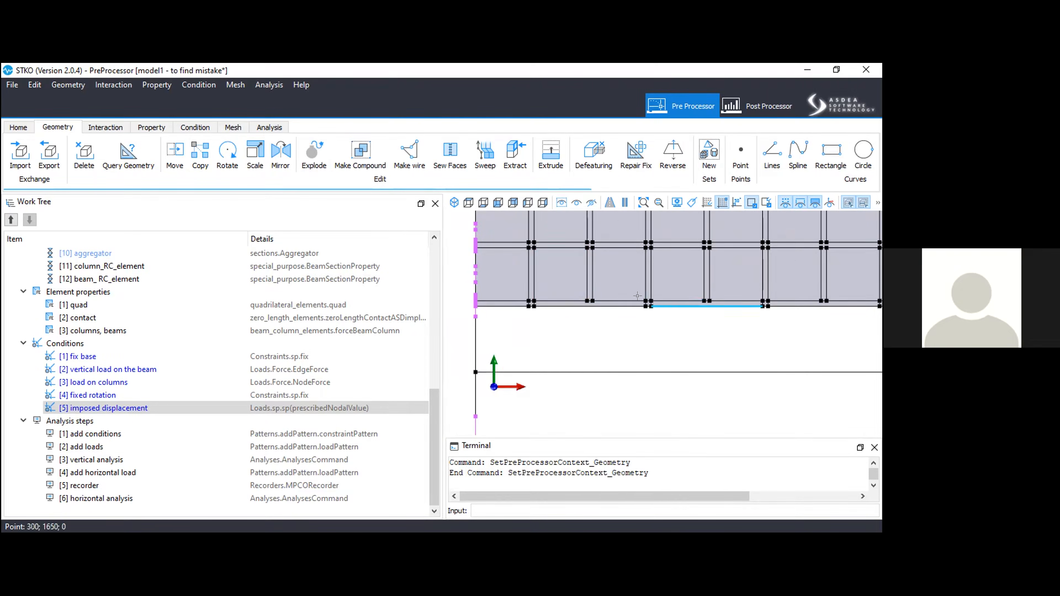
pyautogui.scroll(3, 590, 260)
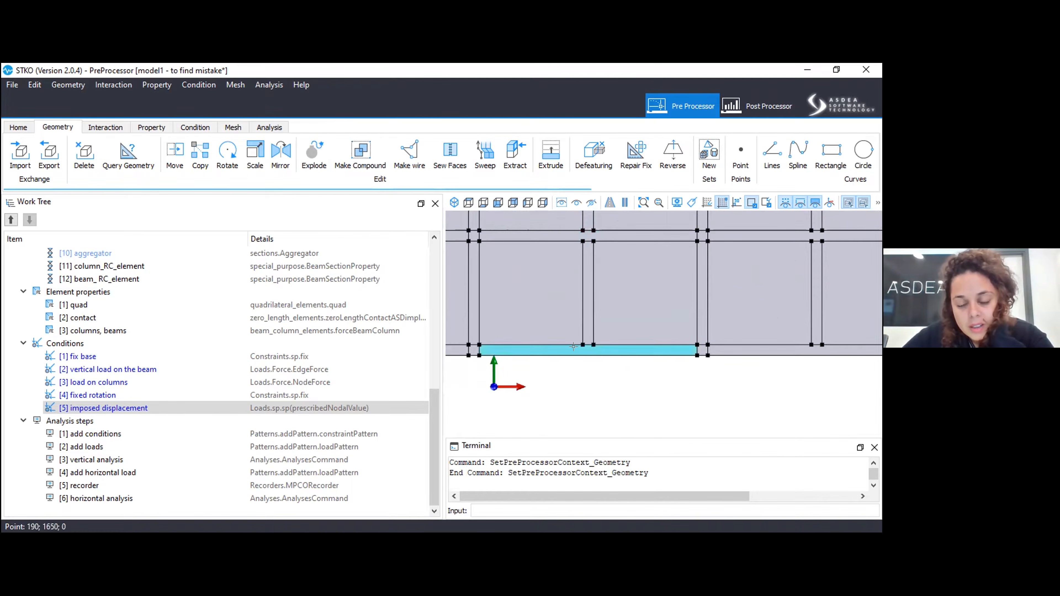
pyautogui.moveTo(749, 370); pyautogui.dragTo(480, 360, button='middle')
pyautogui.moveTo(744, 343); pyautogui.dragTo(695, 363, button='middle')
# Return to the mesh display and compare the elements of the masonry's lowest joint row with the geometry division.
pyautogui.click(233, 128)
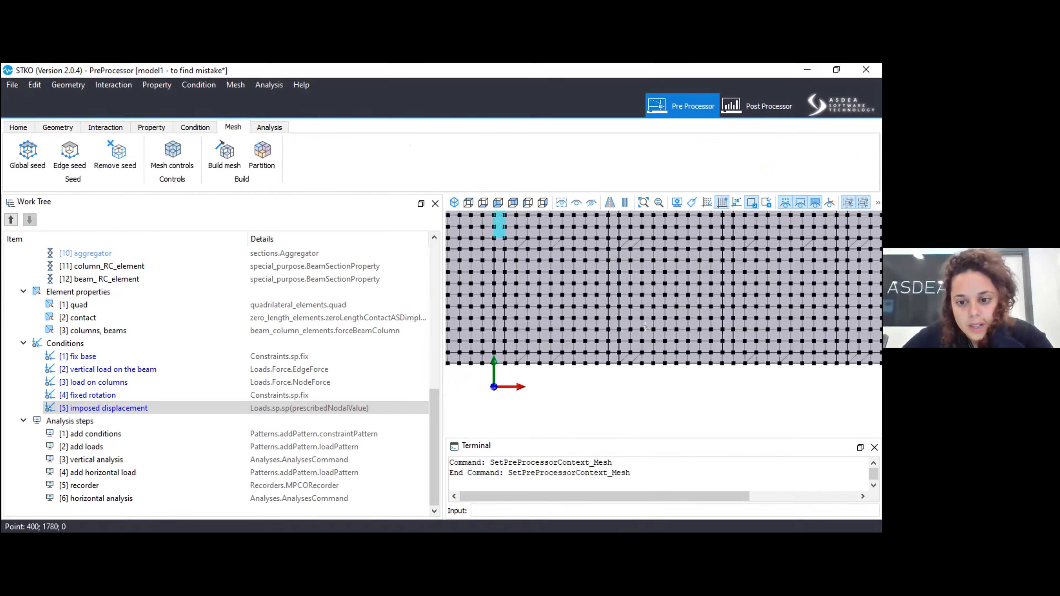
pyautogui.scroll(5, 565, 359)
pyautogui.scroll(-2, 677, 340)
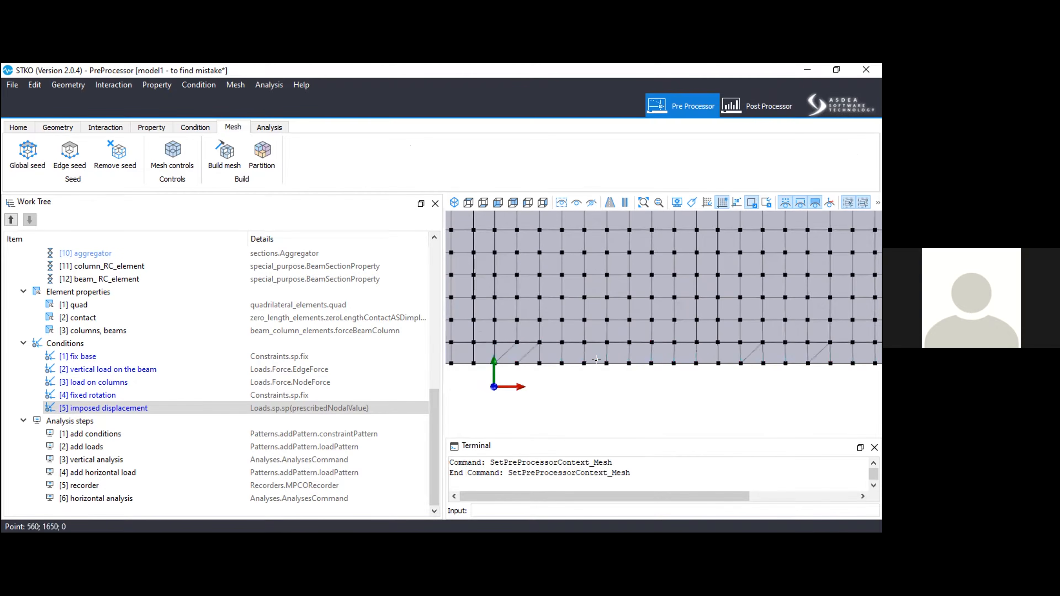
pyautogui.scroll(5, 524, 339)
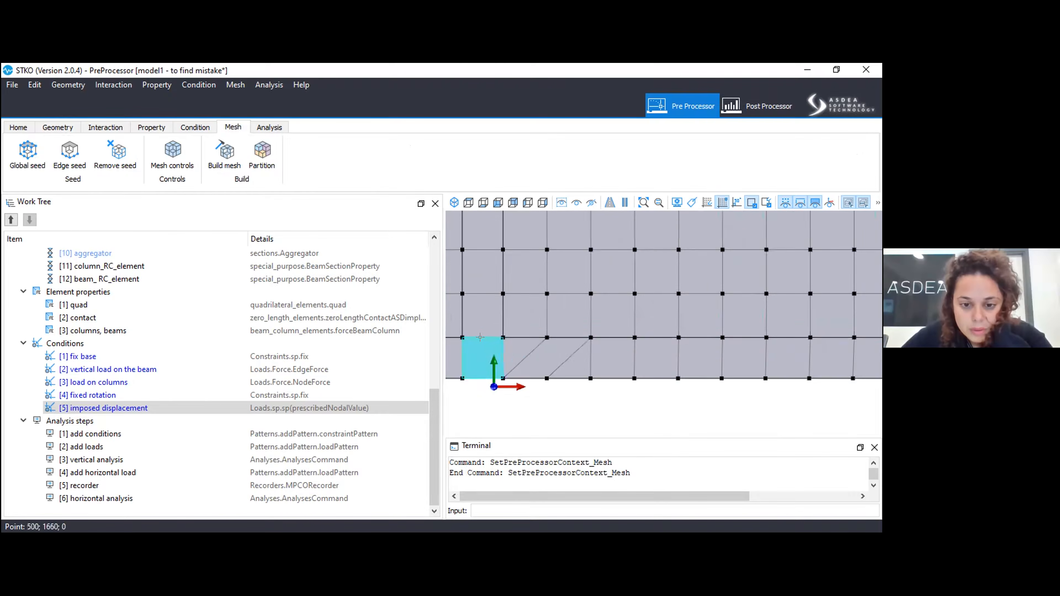
pyautogui.scroll(-7, 553, 338)
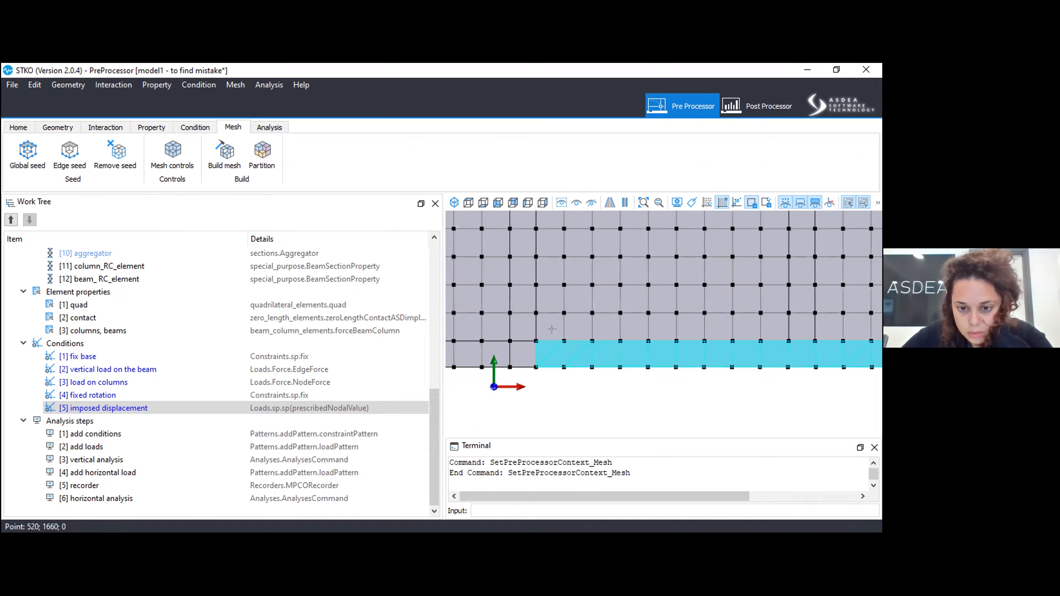
pyautogui.scroll(-3, 615, 380)
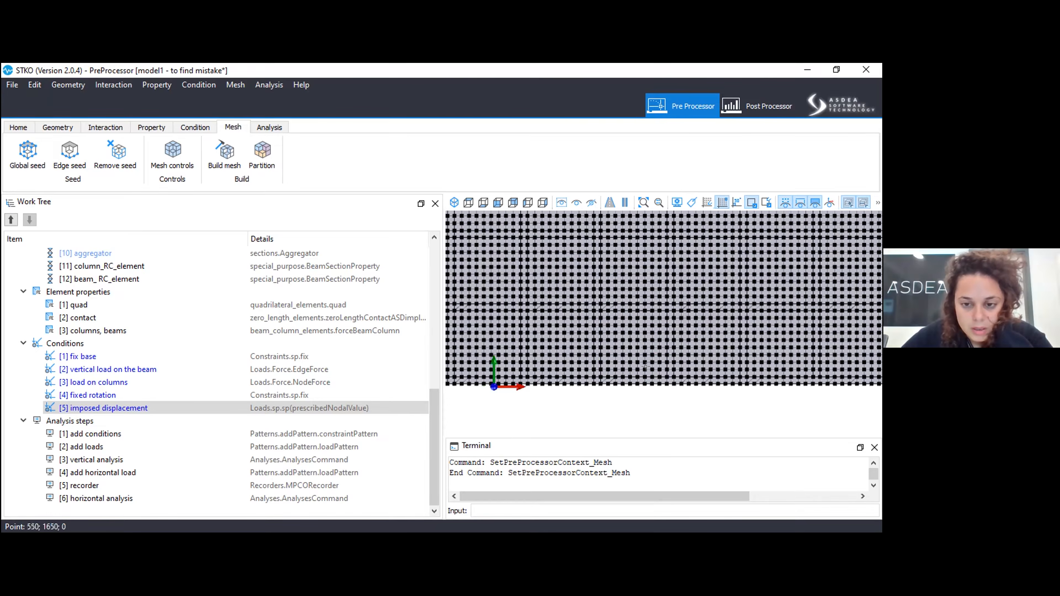
pyautogui.scroll(-5, 622, 347)
# Show all hidden objects and try to run the analysis with the Thesis folder as output location.
pyautogui.click(264, 129)
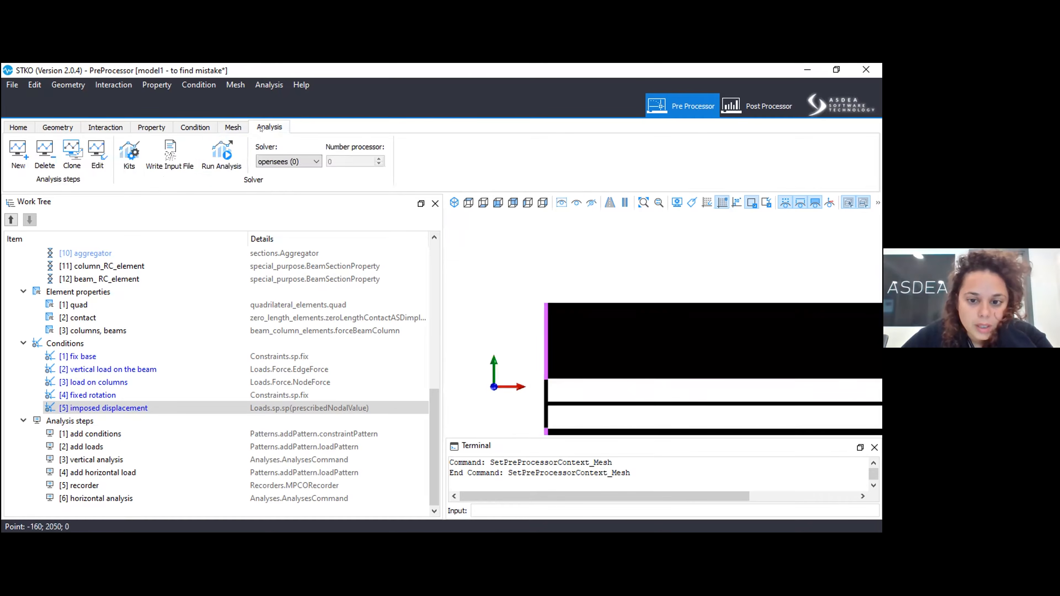
pyautogui.click(562, 204)
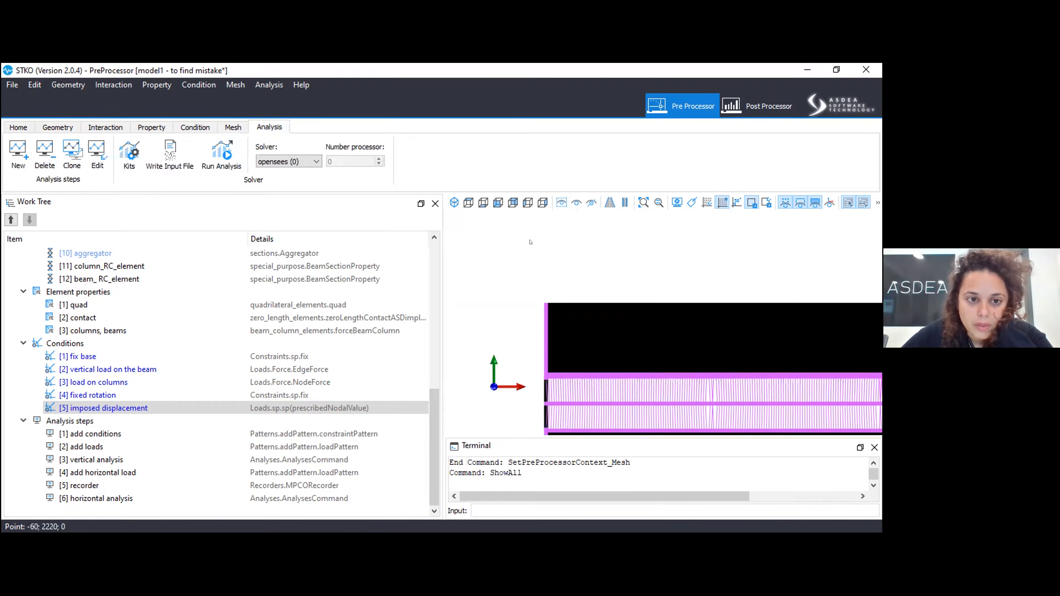
pyautogui.click(221, 154)
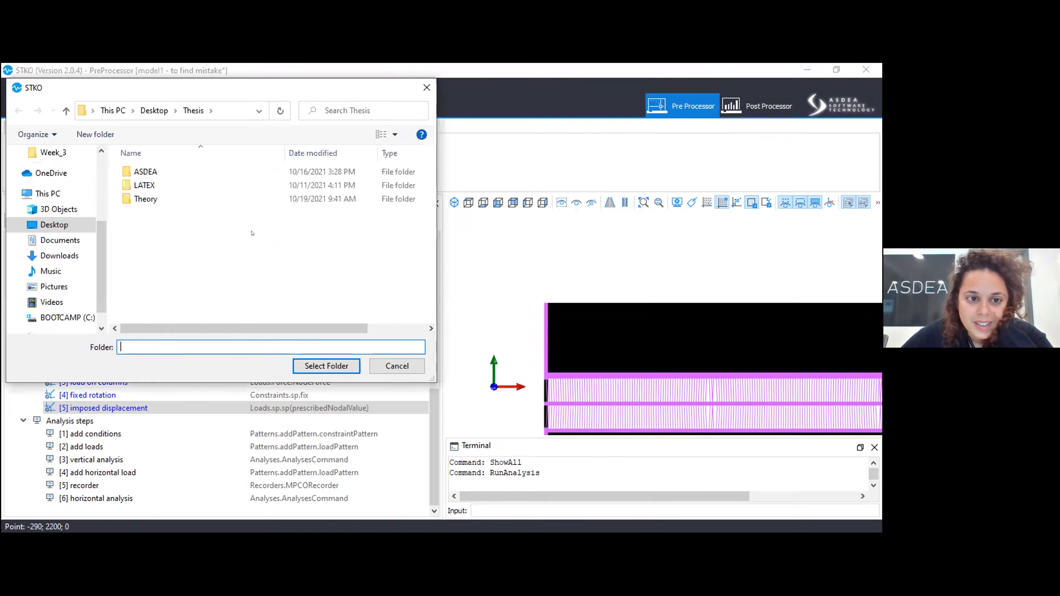
pyautogui.click(311, 367)
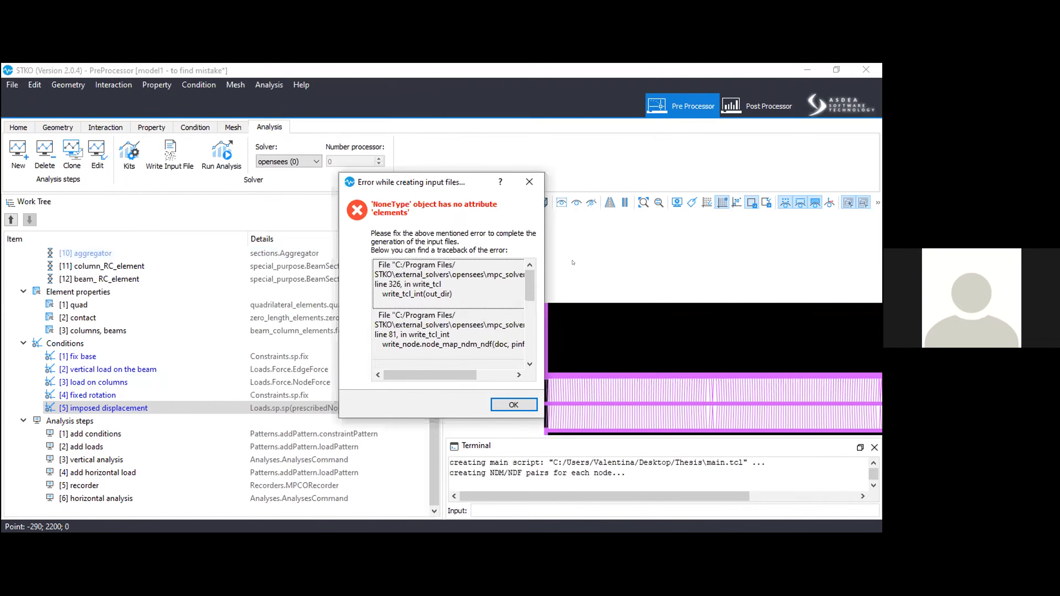
# Enlarge the error dialog, read the traceback entries for write_node.py, and dismiss it.
pyautogui.moveTo(533, 408); pyautogui.dragTo(809, 501)
pyautogui.click(447, 376)
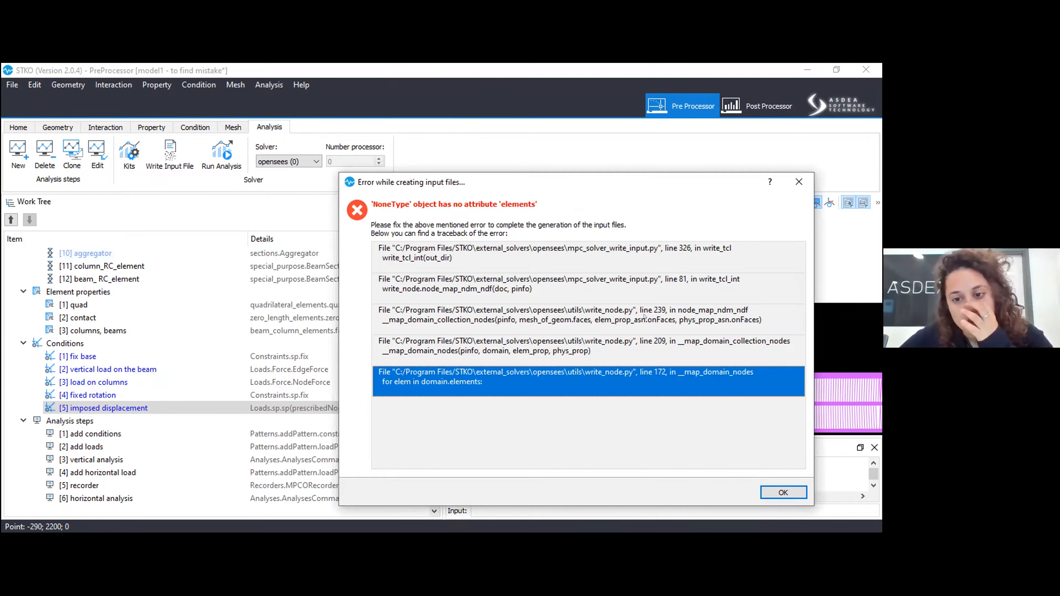
pyautogui.click(663, 323)
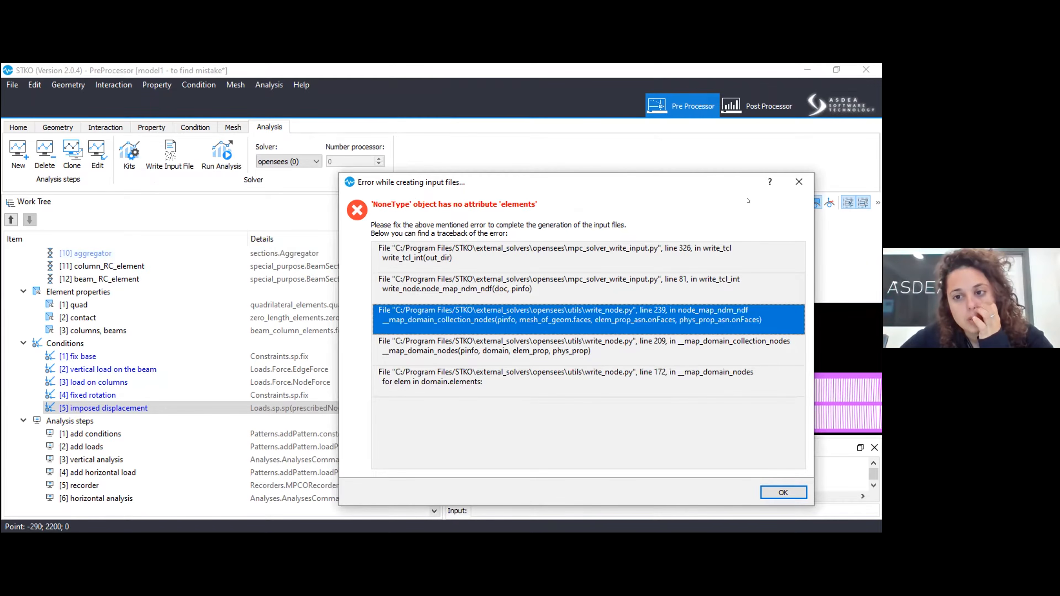
pyautogui.click(799, 182)
# Open the brick physical property, check that it refers to the brick 3D material, and close it without saving.
pyautogui.scroll(3, 73, 419)
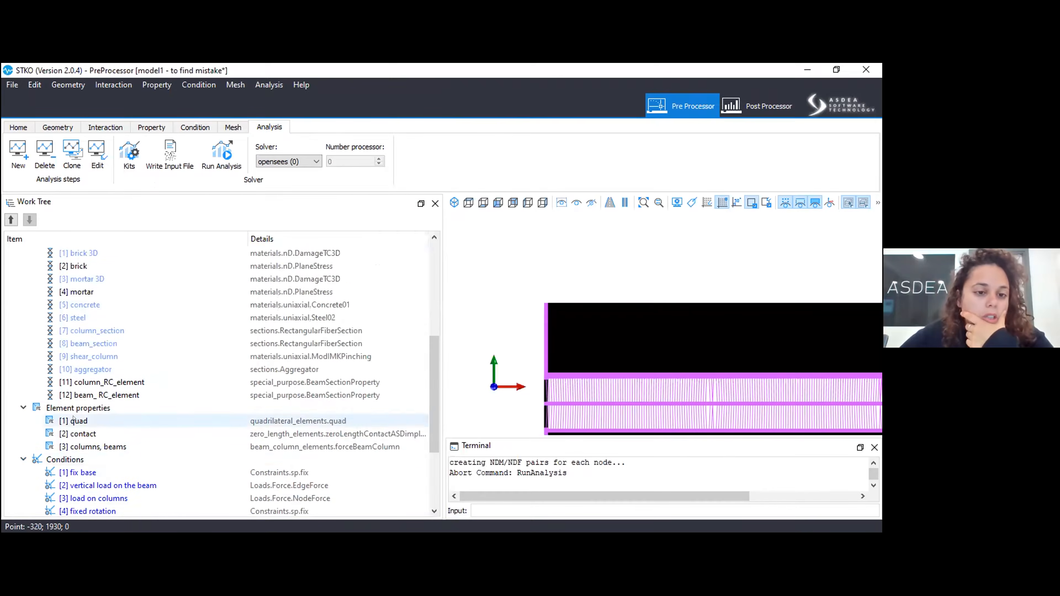
pyautogui.scroll(4, 73, 419)
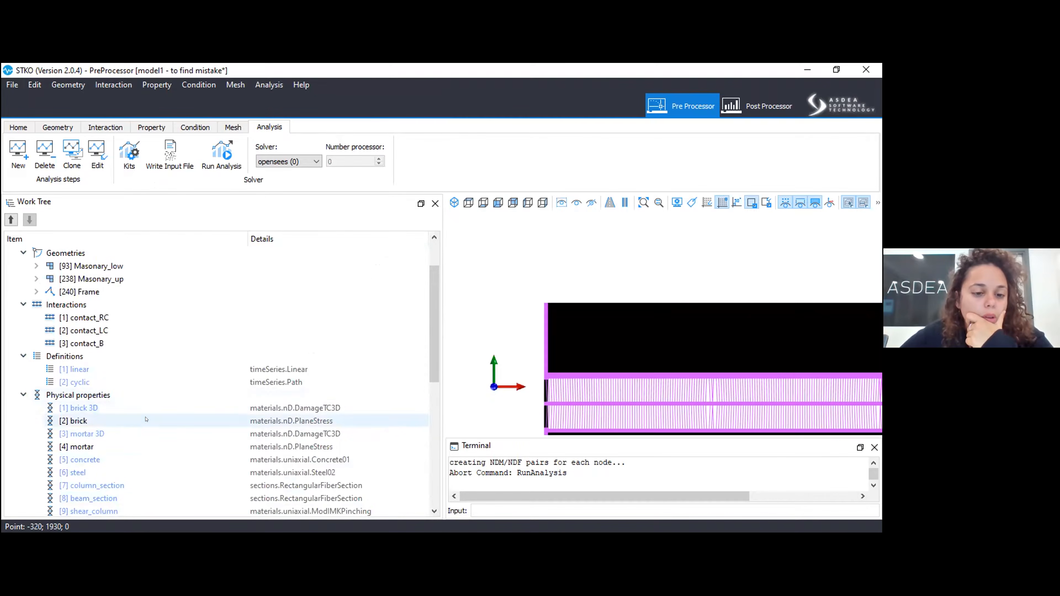
pyautogui.rightClick(137, 429)
pyautogui.rightClick(139, 426)
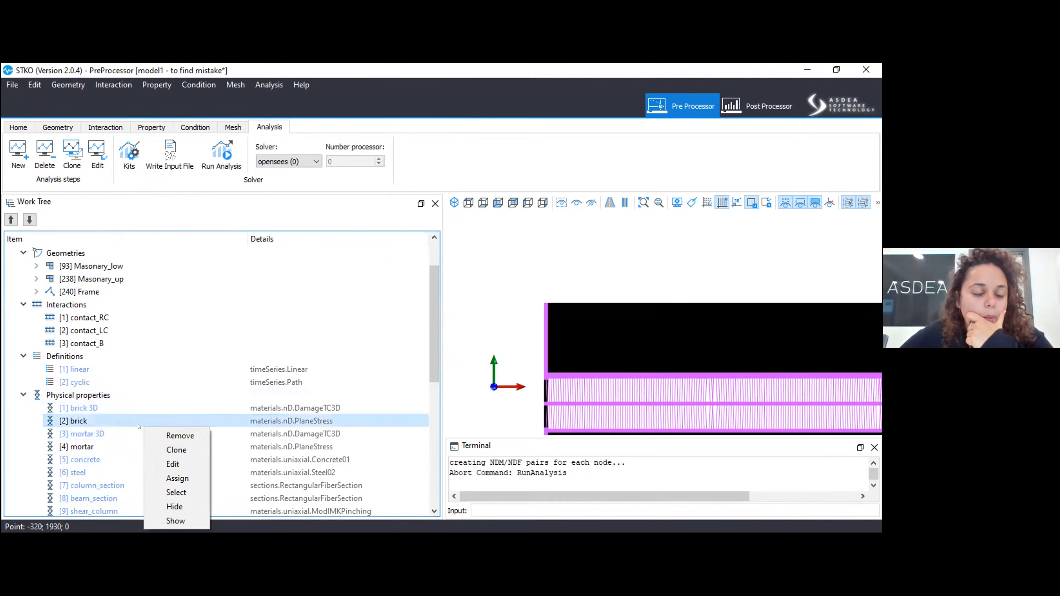
pyautogui.rightClick(138, 418)
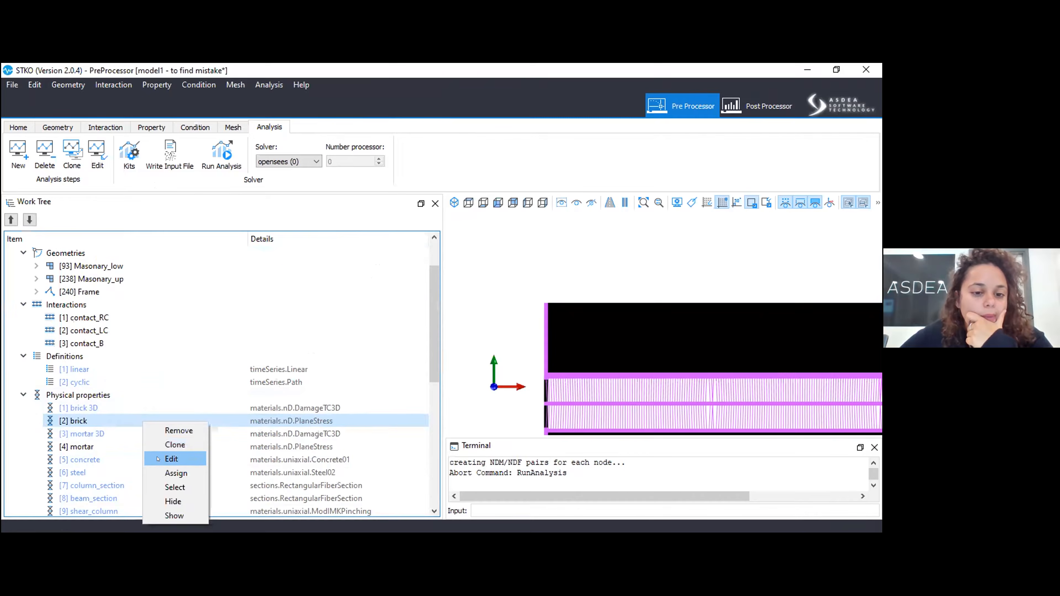
pyautogui.click(154, 458)
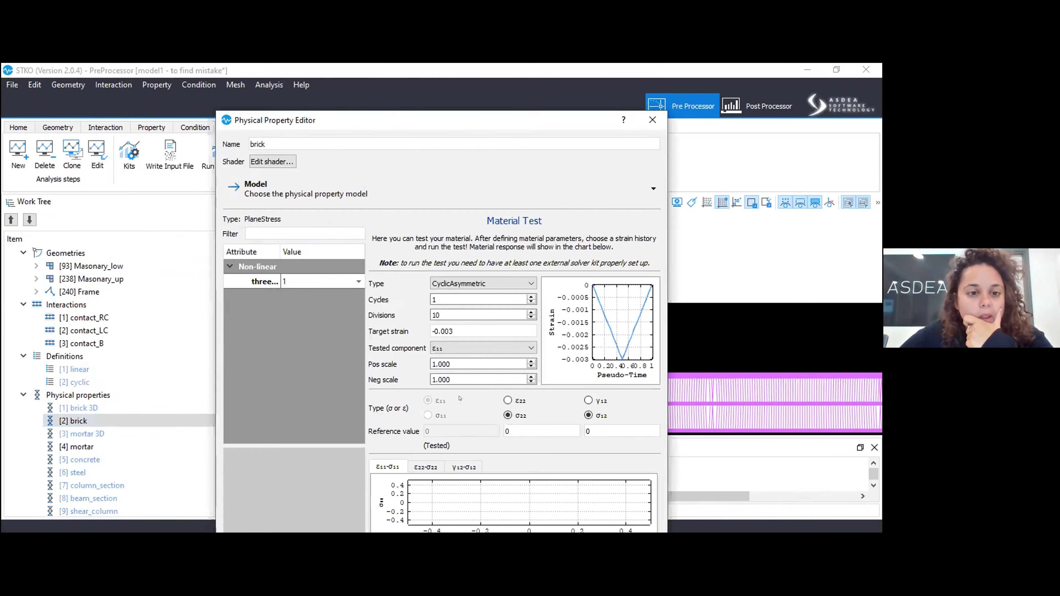
pyautogui.click(311, 282)
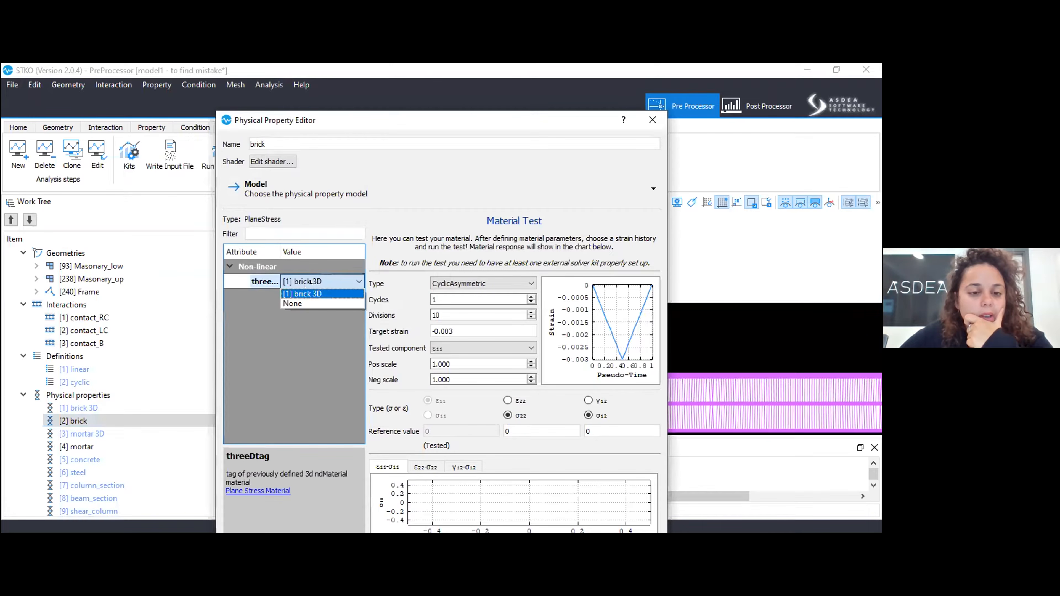
pyautogui.click(304, 294)
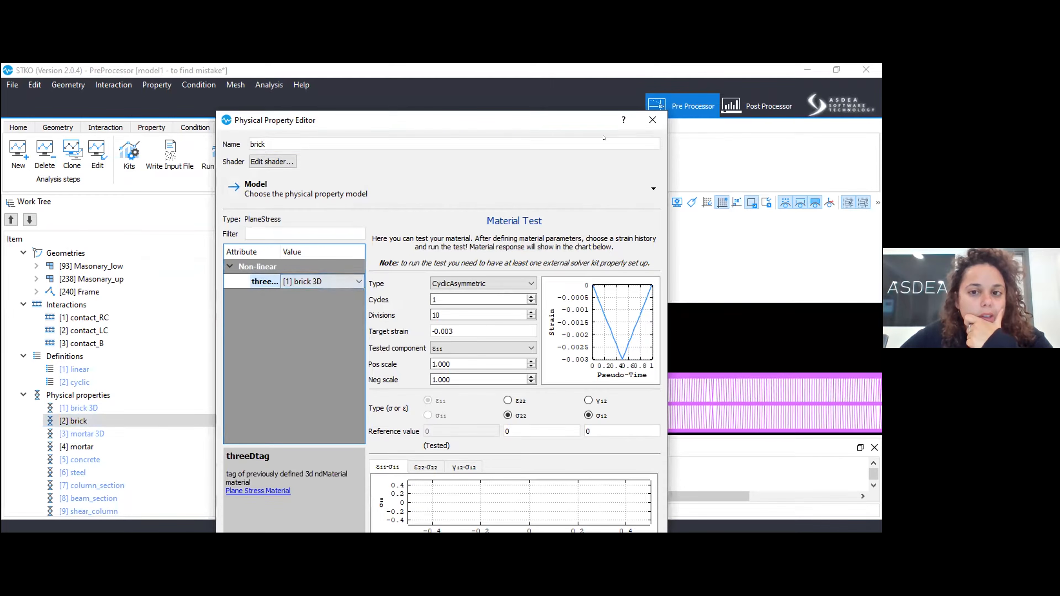
pyautogui.click(654, 119)
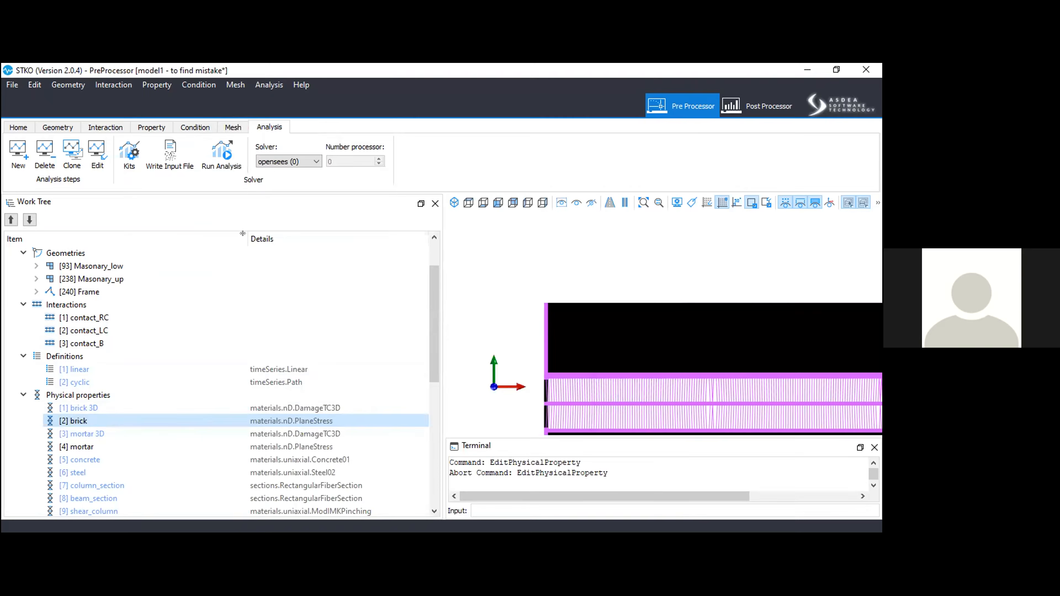
# Draw a line between the two vertices on the left edge of a mortar joint crossing in the upper masonry.
pyautogui.moveTo(242, 233); pyautogui.dragTo(188, 233)
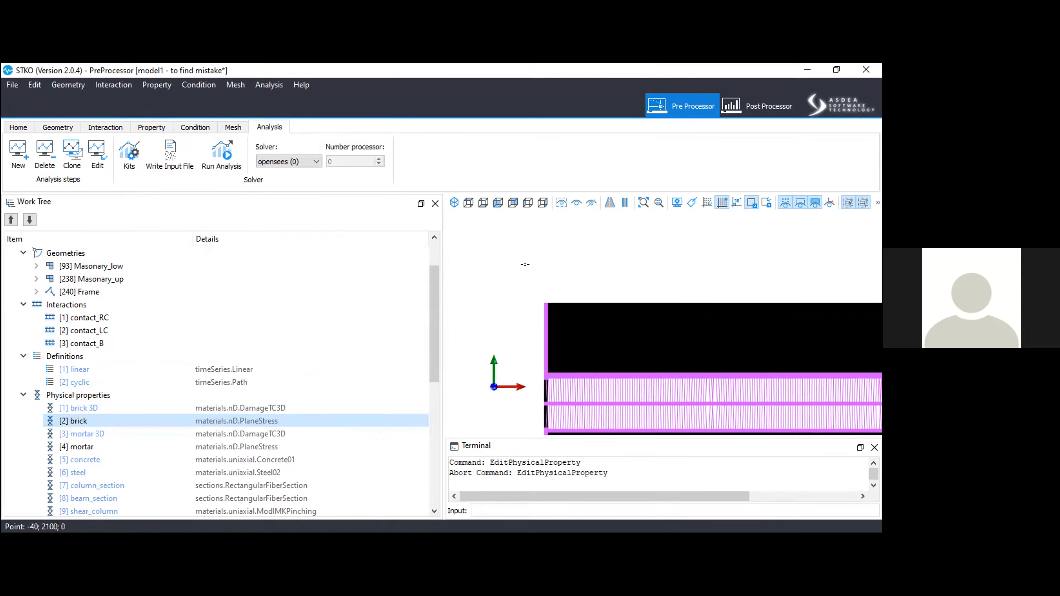
pyautogui.click(58, 127)
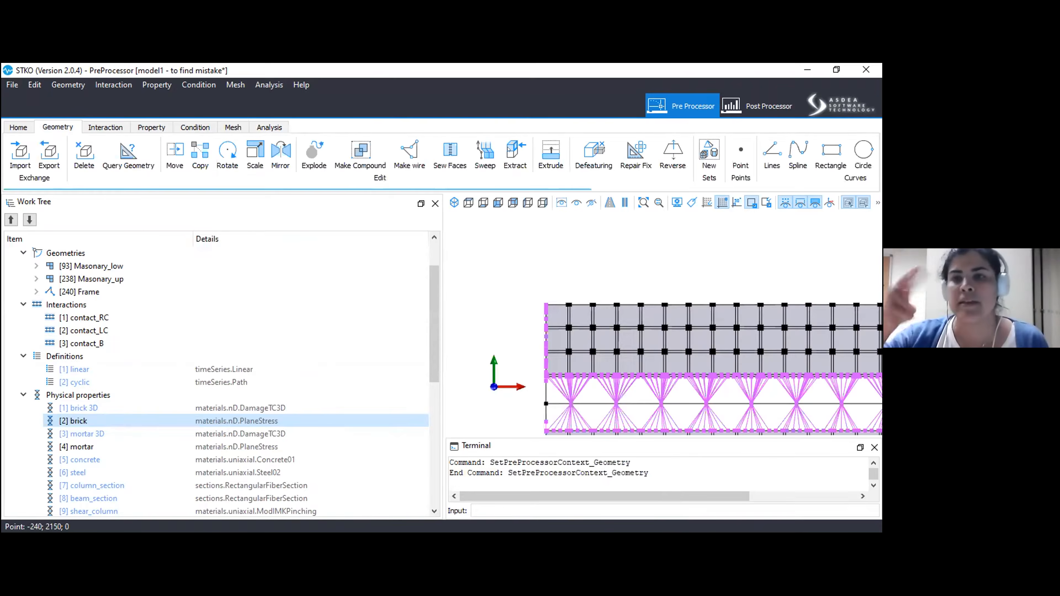
pyautogui.click(772, 154)
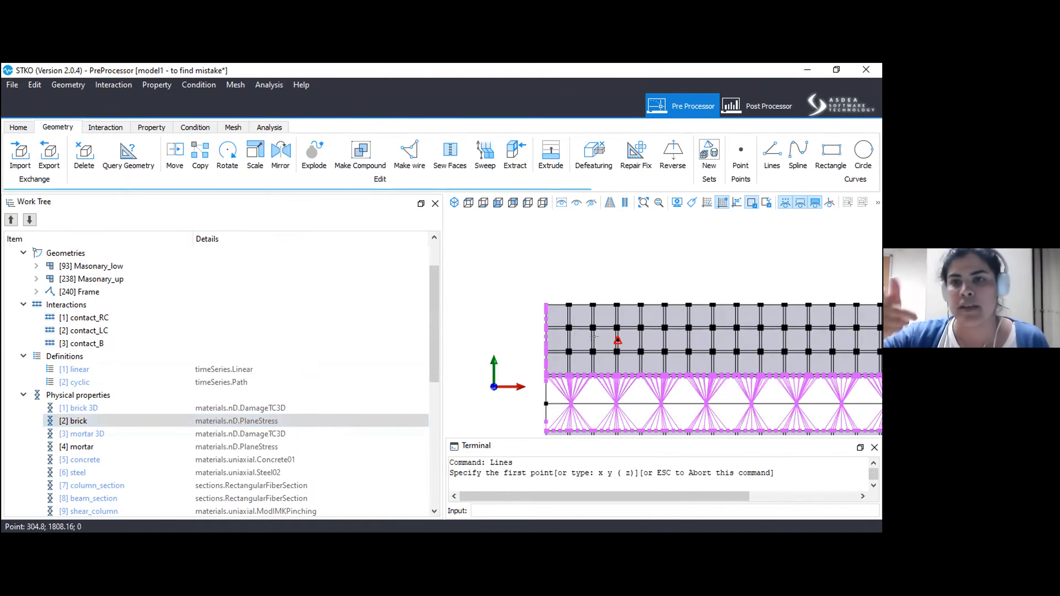
pyautogui.scroll(2, 583, 345)
pyautogui.scroll(4, 566, 386)
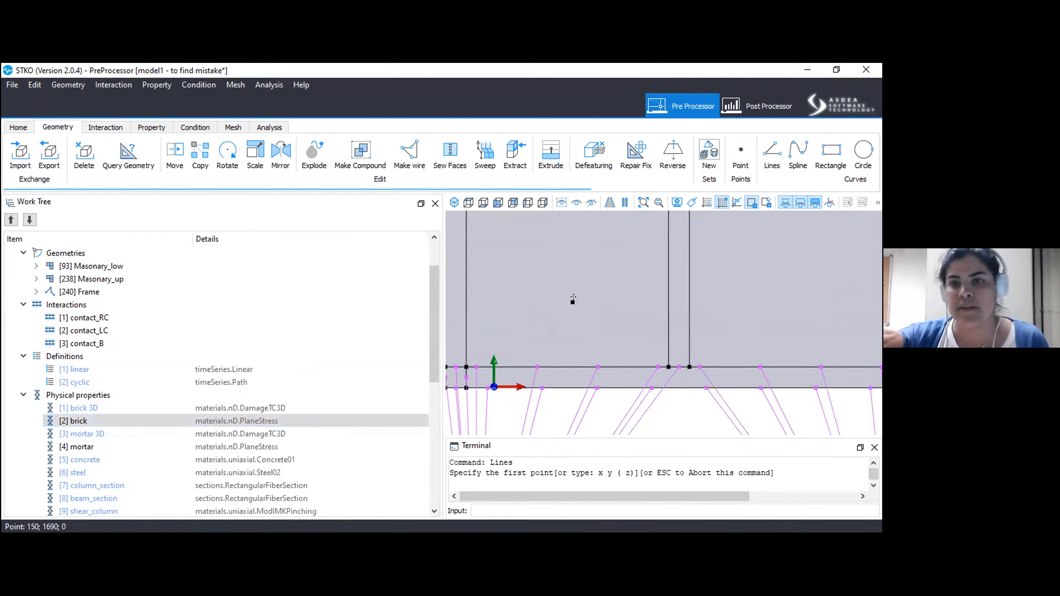
pyautogui.moveTo(552, 325); pyautogui.dragTo(527, 384, button='middle')
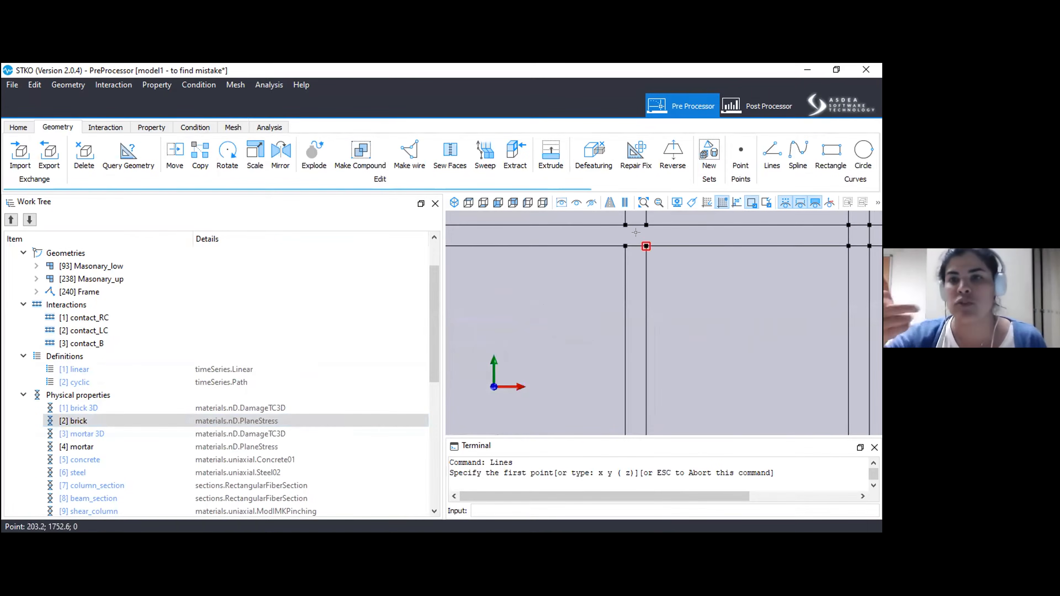
pyautogui.click(616, 217)
pyautogui.click(614, 236)
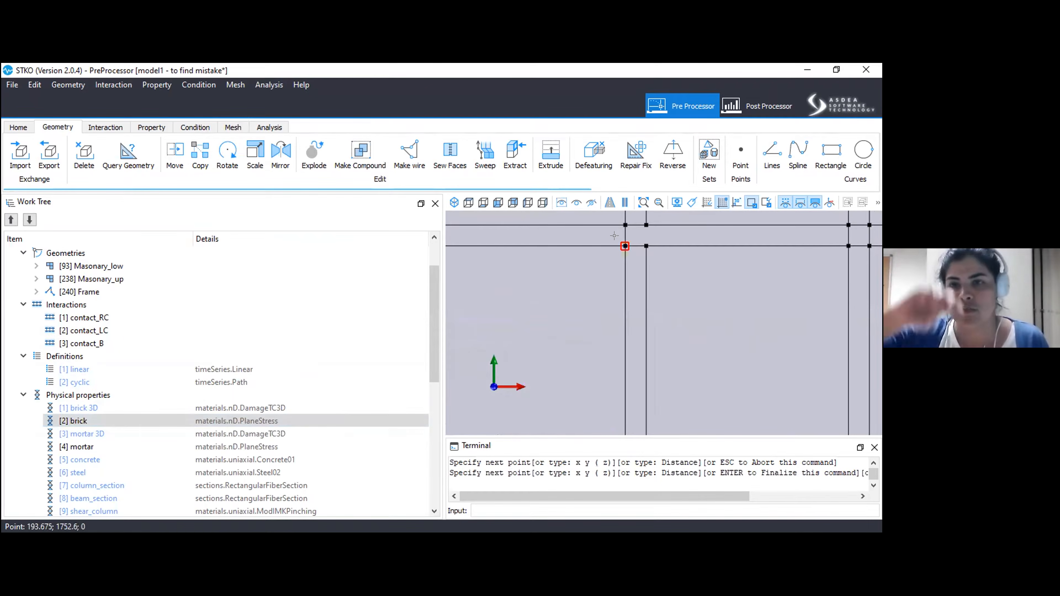
pyautogui.press('Return')
pyautogui.press('Return')
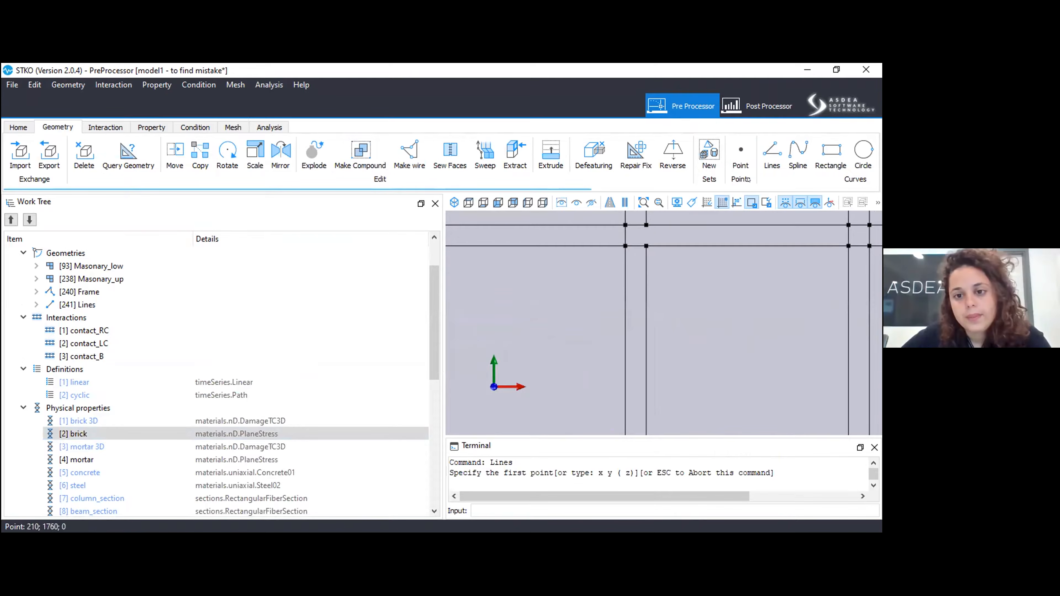
# Draw a second line along the right edge of the same mortar joint crossing and check the crossing's edges by selecting them.
pyautogui.click(636, 215)
pyautogui.click(634, 243)
pyautogui.press('Return')
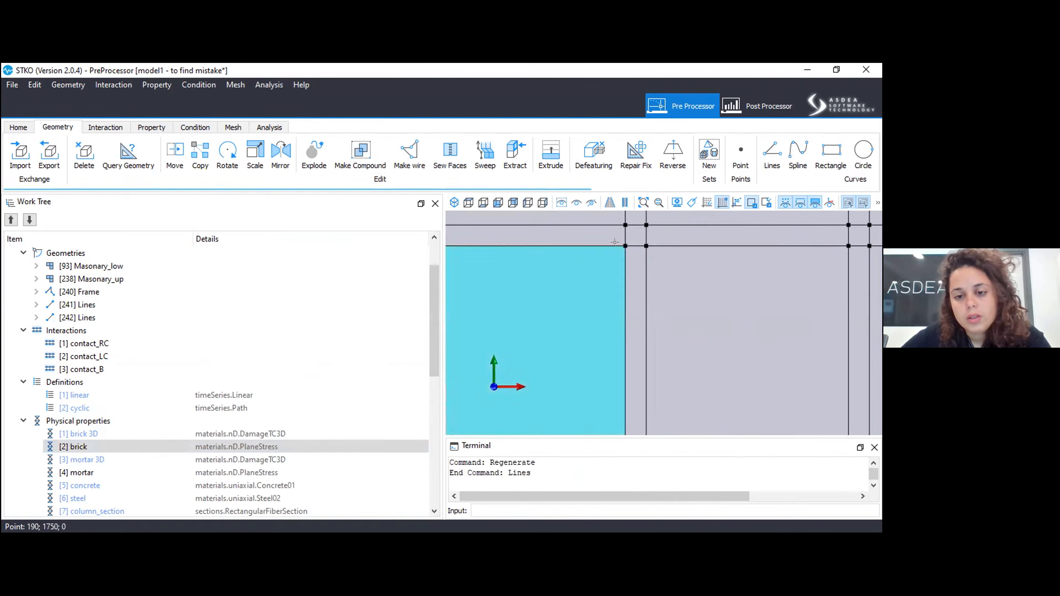
pyautogui.moveTo(613, 253); pyautogui.dragTo(666, 205)
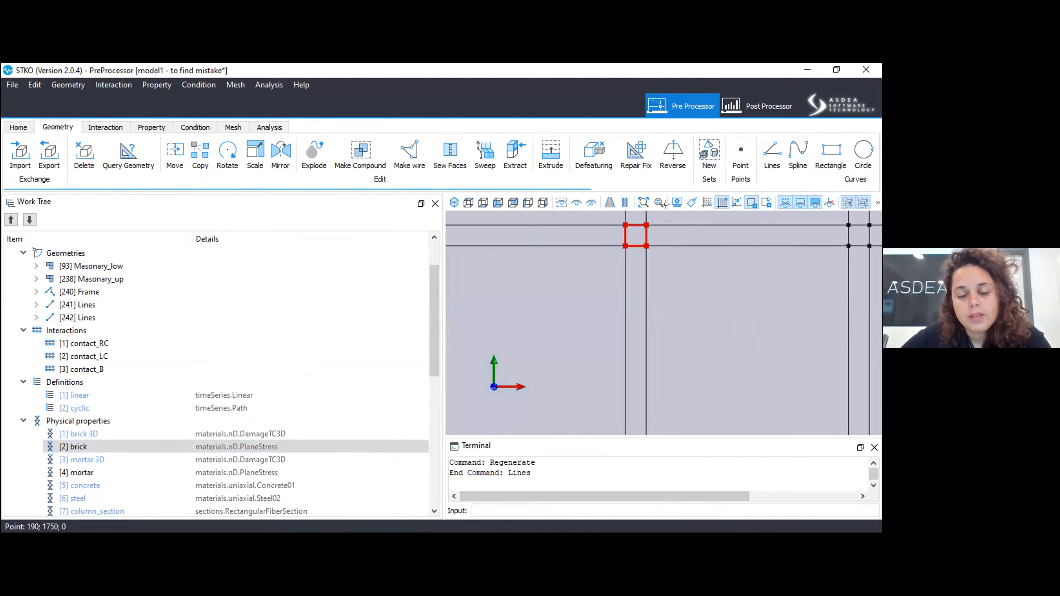
pyautogui.press('Escape')
# Select all geometry assigned to the brick physical property and hide it.
pyautogui.scroll(-1, 546, 336)
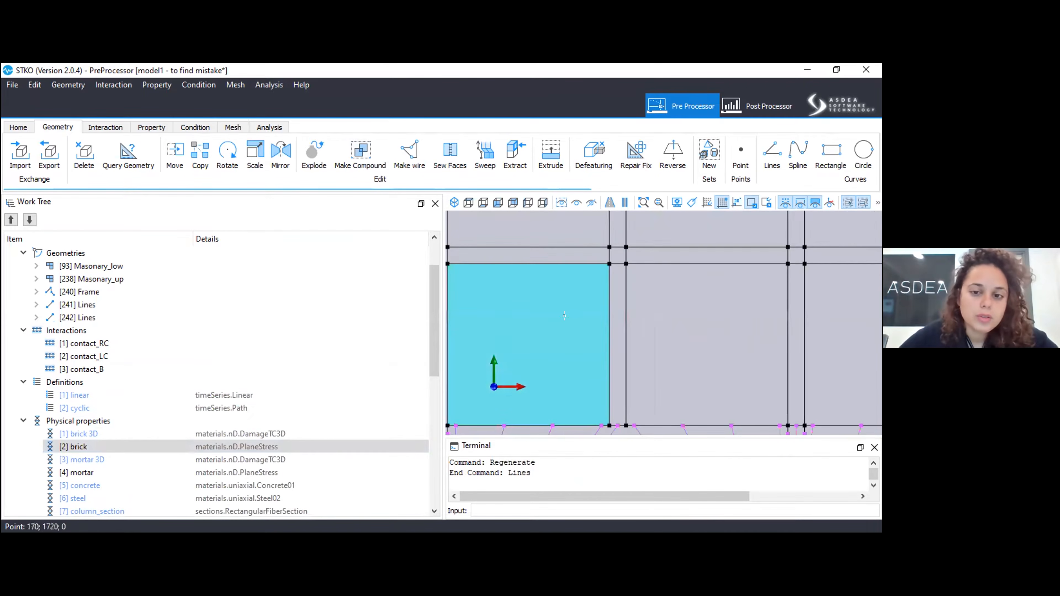
pyautogui.scroll(-5, 604, 276)
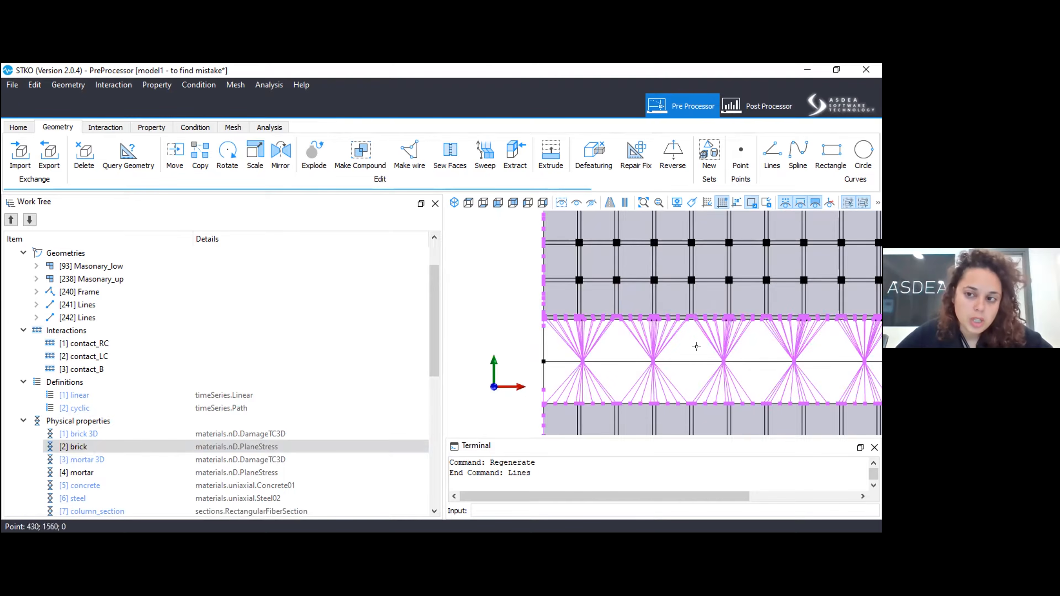
pyautogui.moveTo(647, 388); pyautogui.dragTo(539, 302, button='middle')
pyautogui.moveTo(434, 297); pyautogui.dragTo(437, 370)
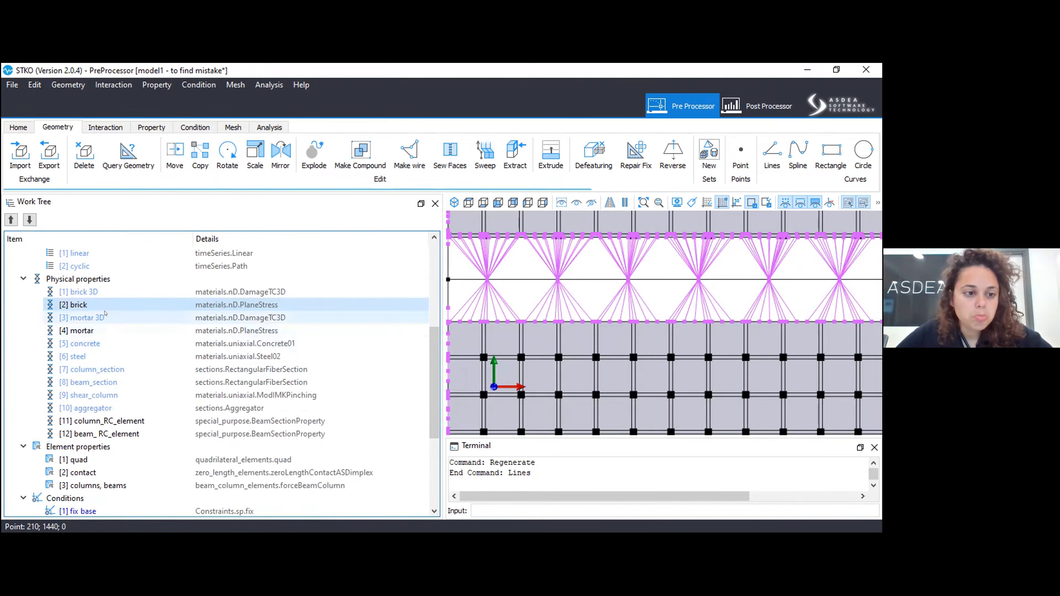
pyautogui.rightClick(105, 306)
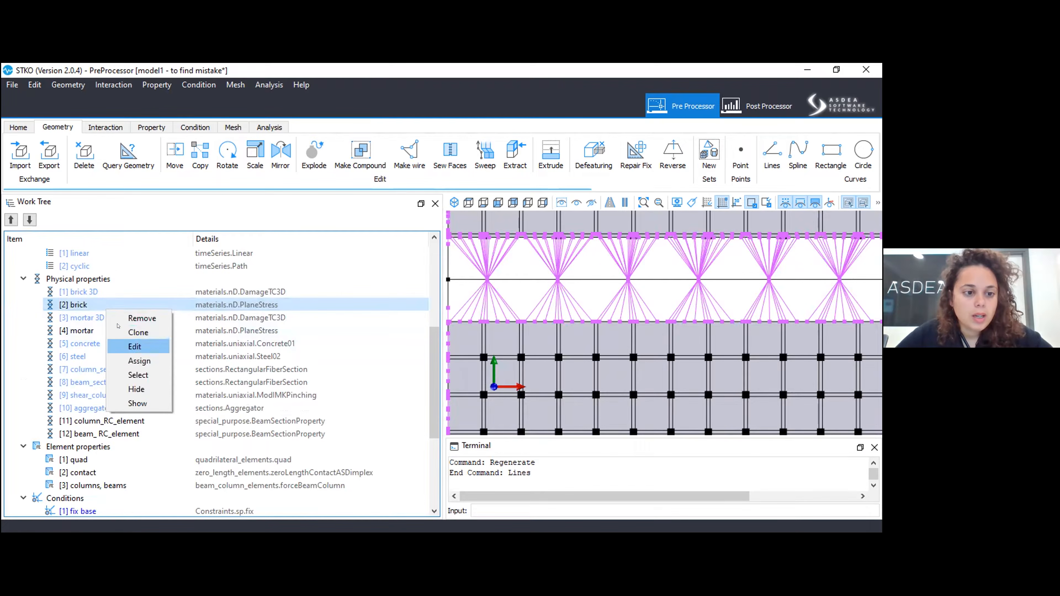
pyautogui.click(130, 373)
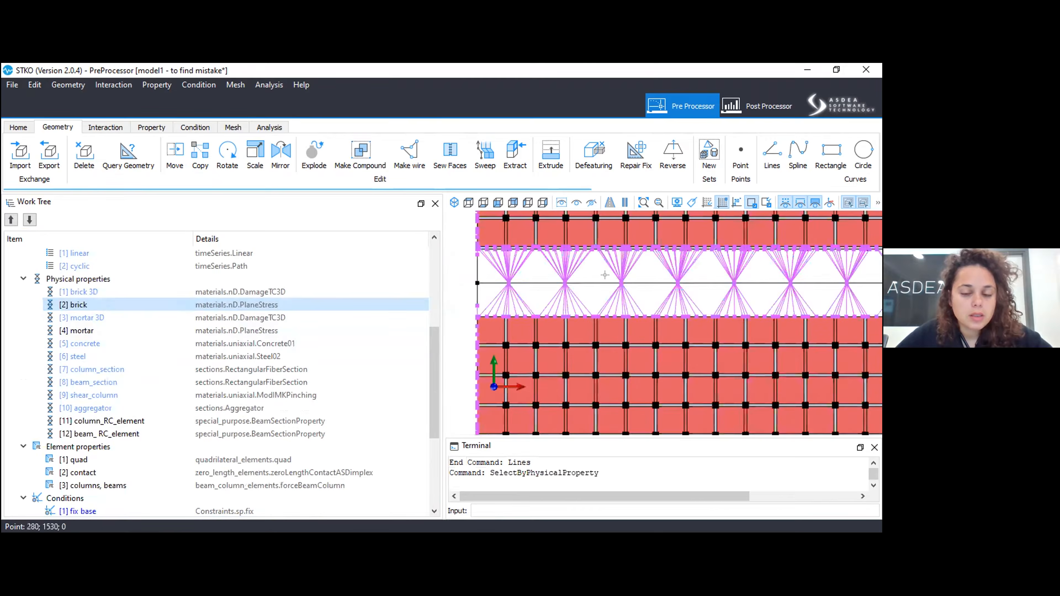
pyautogui.scroll(-1, 609, 279)
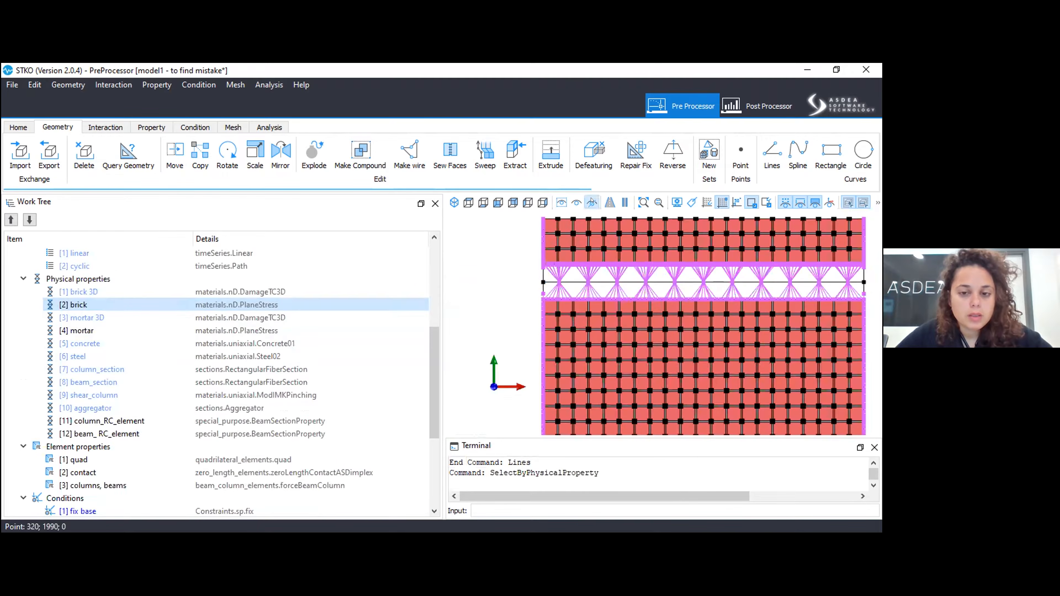
pyautogui.click(592, 202)
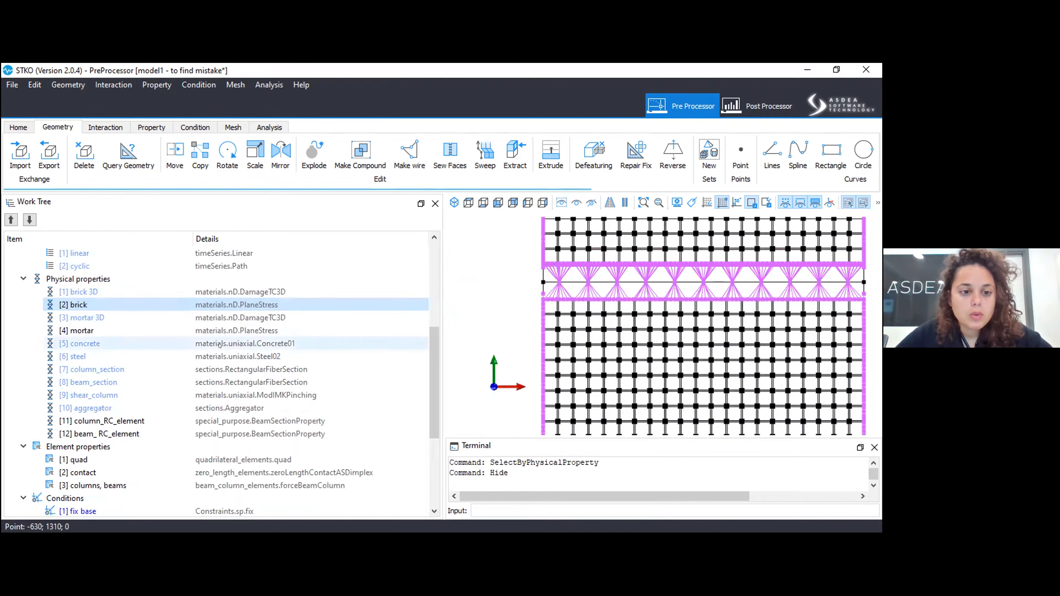
# Select and hide all geometry assigned to the mortar physical property, and inspect the joint crossings for faces without a property.
pyautogui.click(221, 334)
pyautogui.rightClick(223, 336)
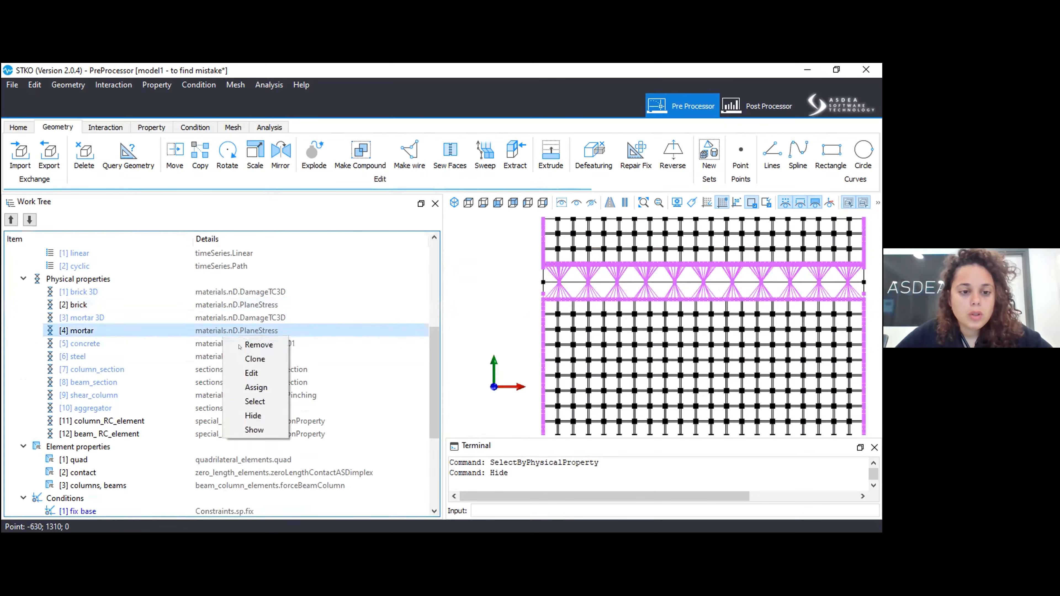
pyautogui.click(256, 402)
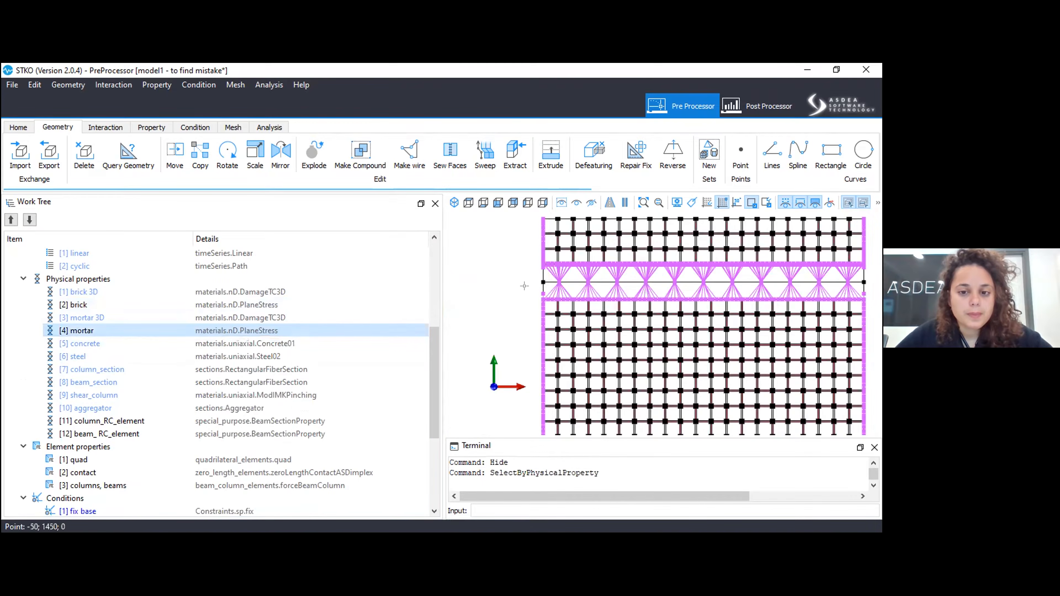
pyautogui.click(591, 202)
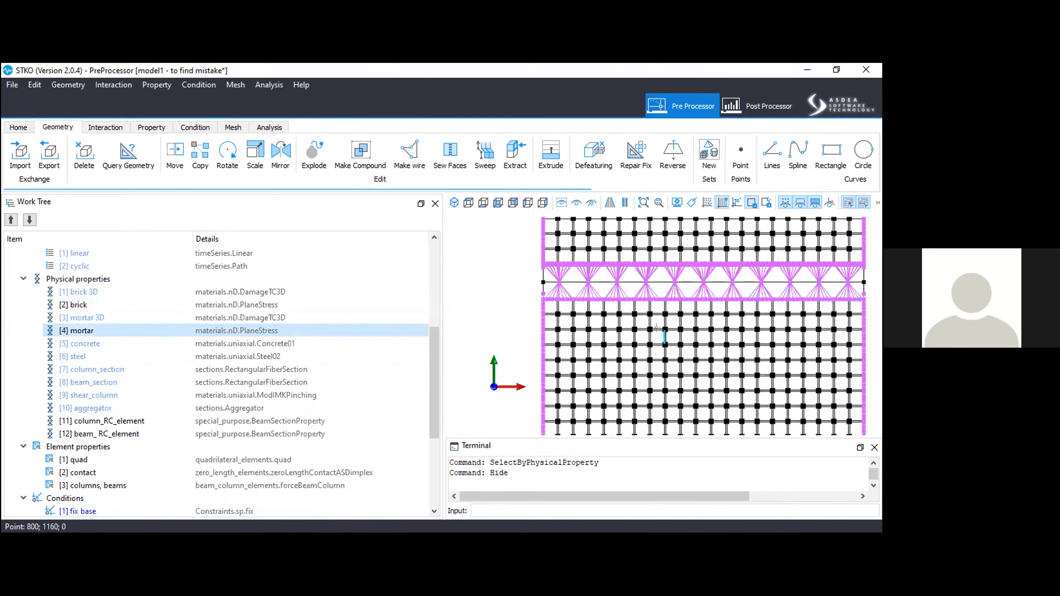
pyautogui.scroll(5, 668, 308)
pyautogui.scroll(-5, 668, 308)
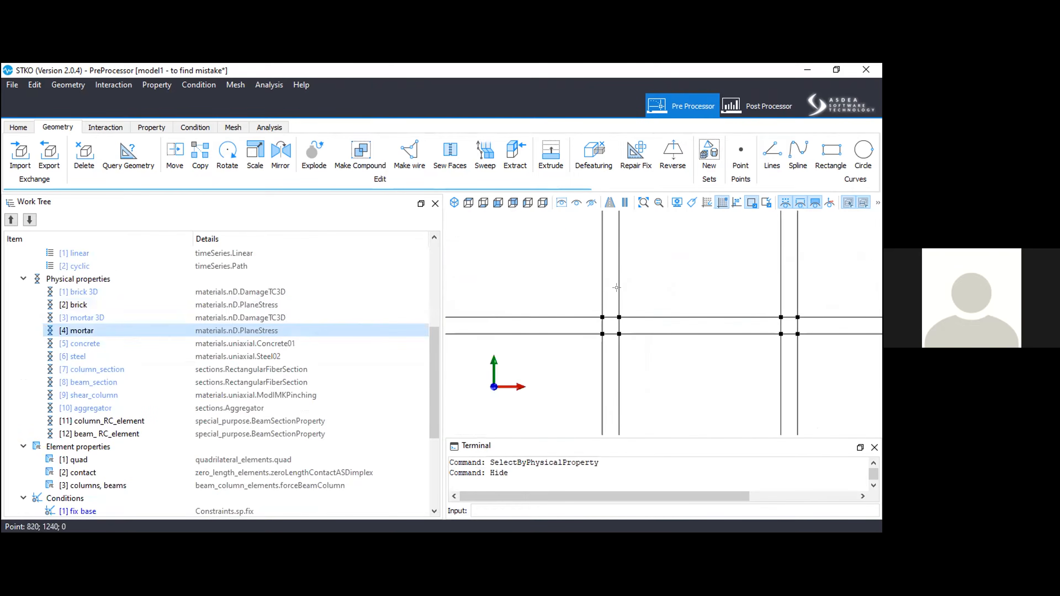
pyautogui.scroll(-1, 608, 297)
pyautogui.scroll(-1, 717, 367)
pyautogui.moveTo(717, 367); pyautogui.dragTo(583, 234, button='middle')
pyautogui.scroll(5, 730, 391)
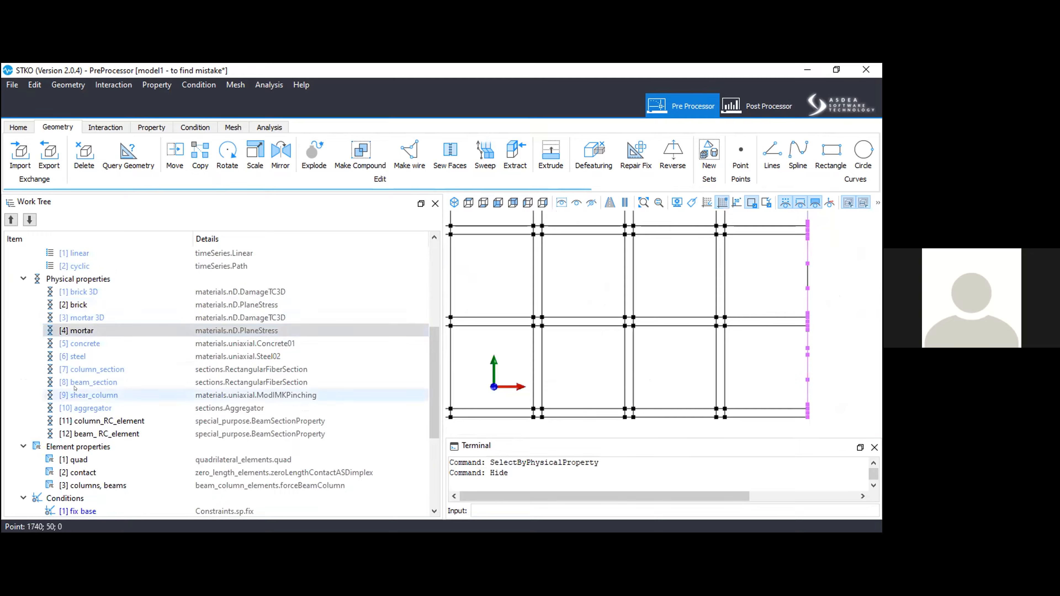
# Select the columns through the column_RC_element physical property and hide them.
pyautogui.click(102, 421)
pyautogui.rightClick(102, 422)
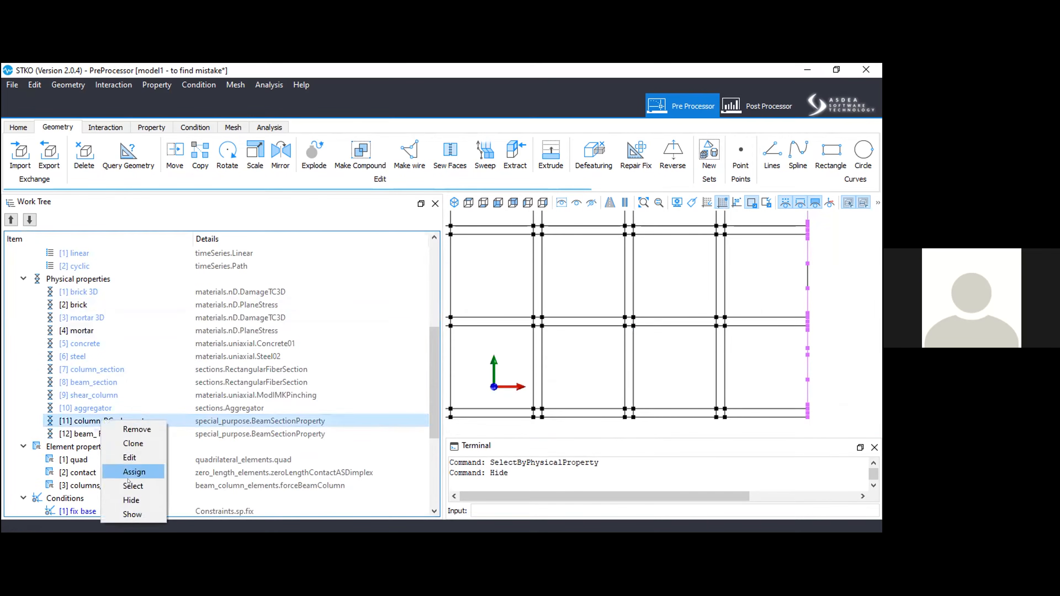
pyautogui.click(132, 486)
pyautogui.scroll(-8, 617, 330)
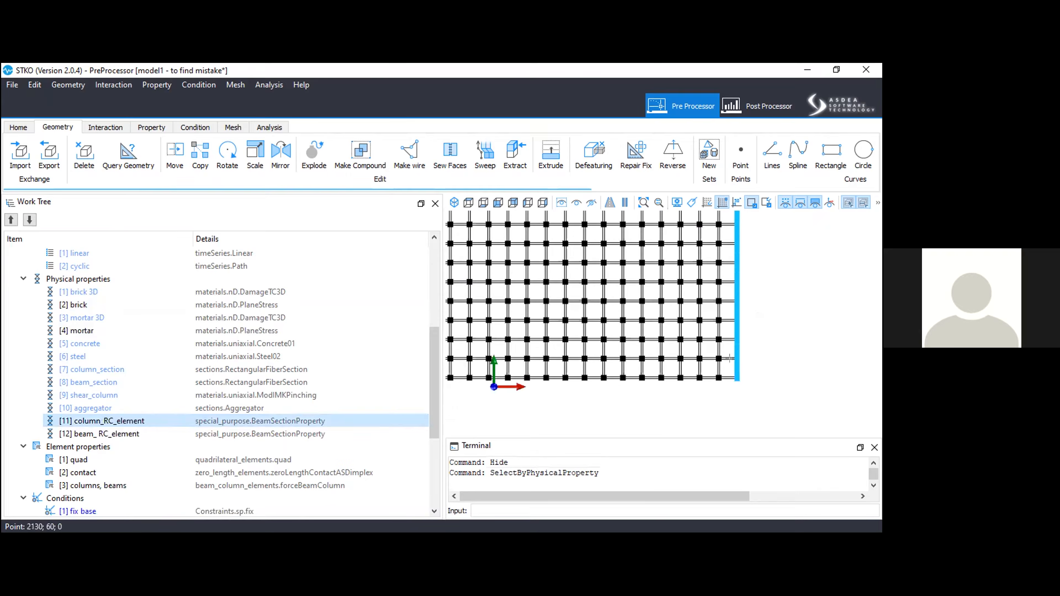
pyautogui.scroll(3, 594, 317)
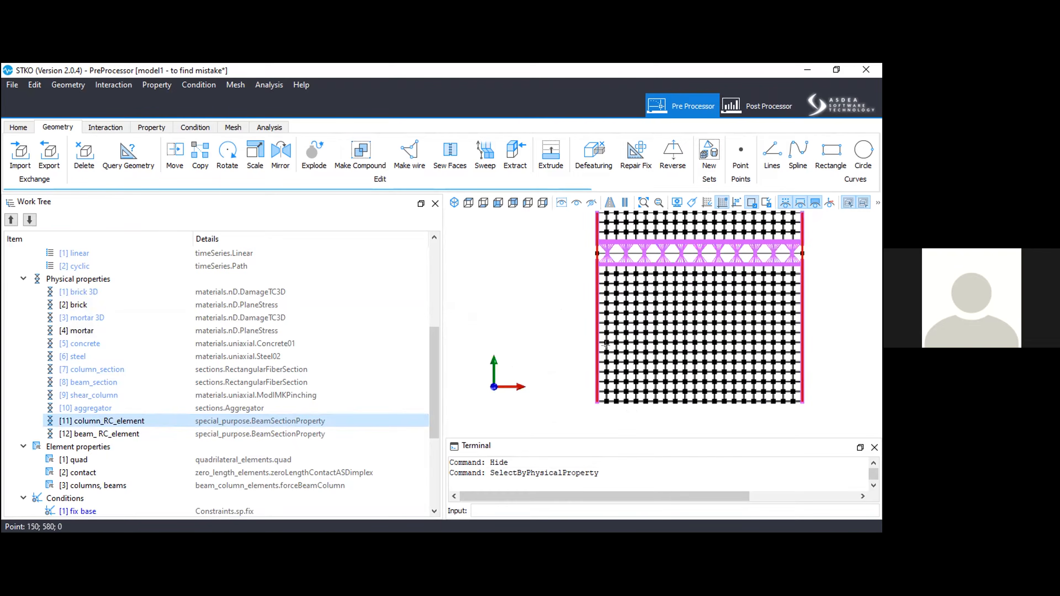
pyautogui.moveTo(711, 284); pyautogui.dragTo(652, 399, button='middle')
pyautogui.click(591, 203)
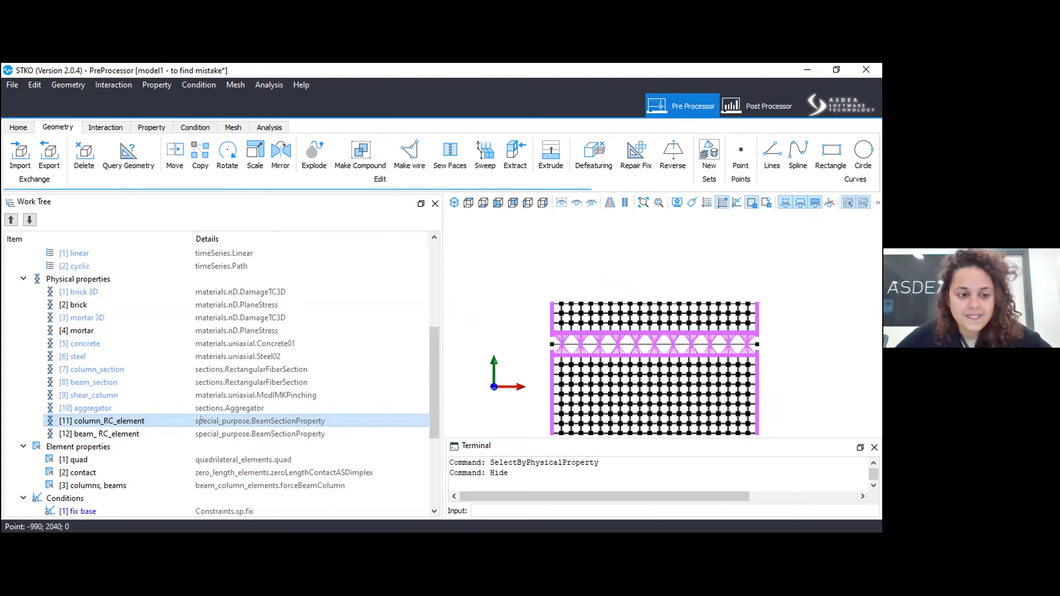
# Select the beam through the beam_RC_element physical property and hide it.
pyautogui.rightClick(163, 435)
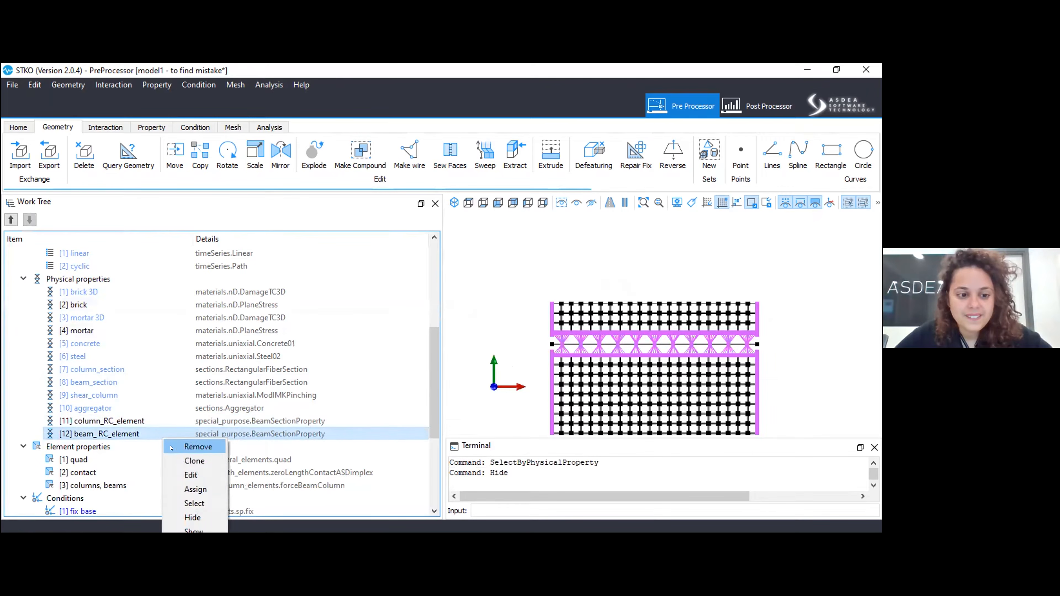
pyautogui.click(186, 503)
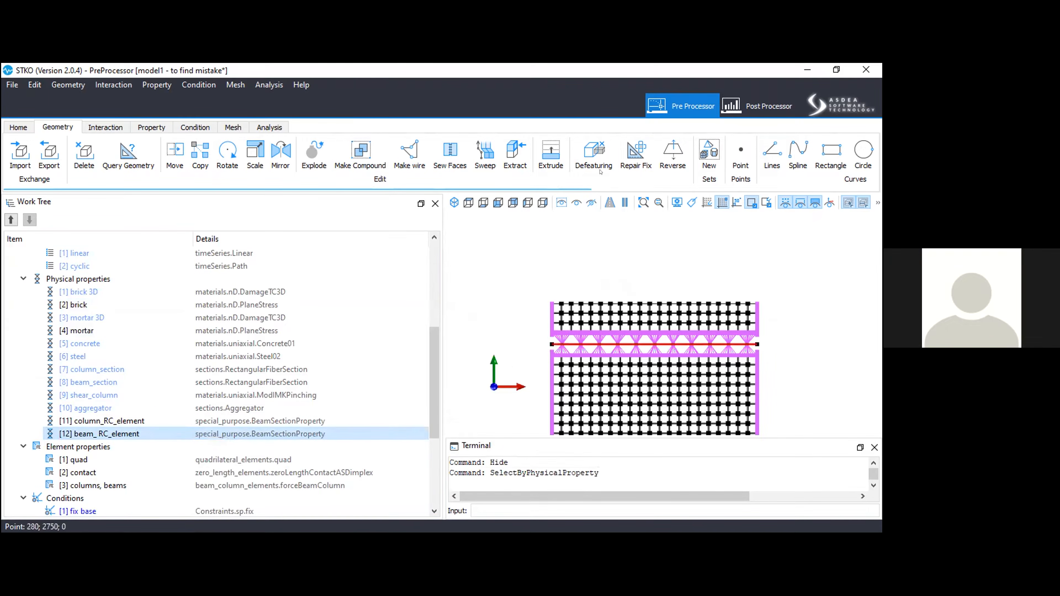
pyautogui.click(591, 204)
pyautogui.scroll(-3, 199, 386)
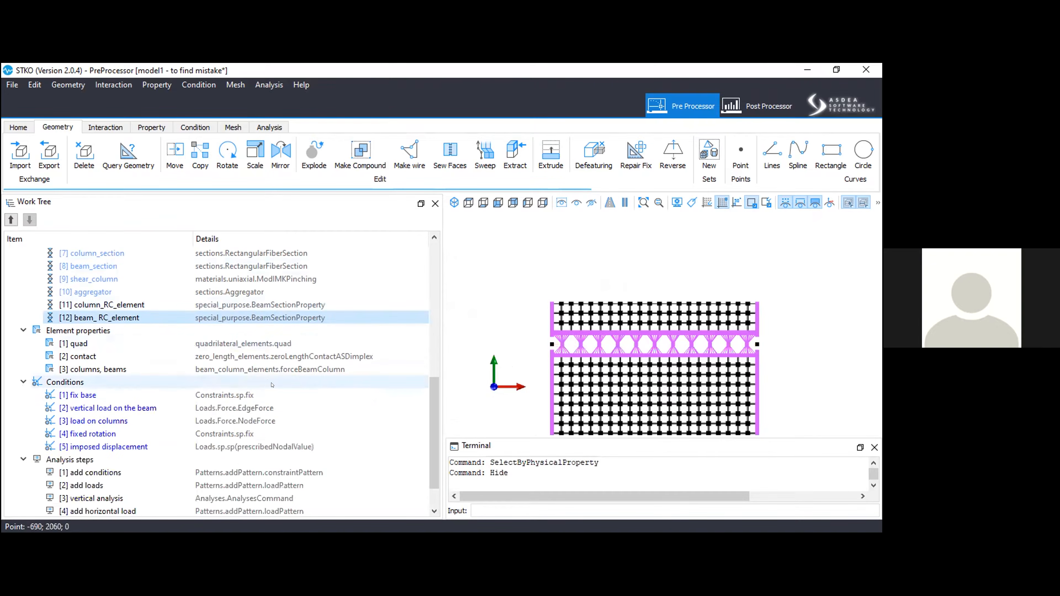
pyautogui.click(169, 357)
pyautogui.rightClick(169, 357)
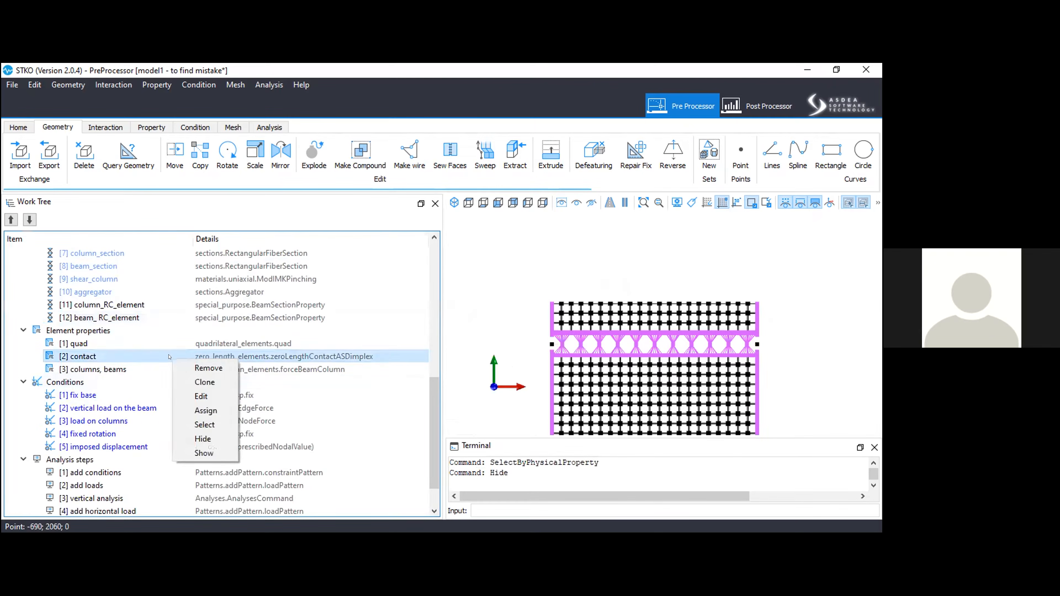
pyautogui.scroll(3, 118, 358)
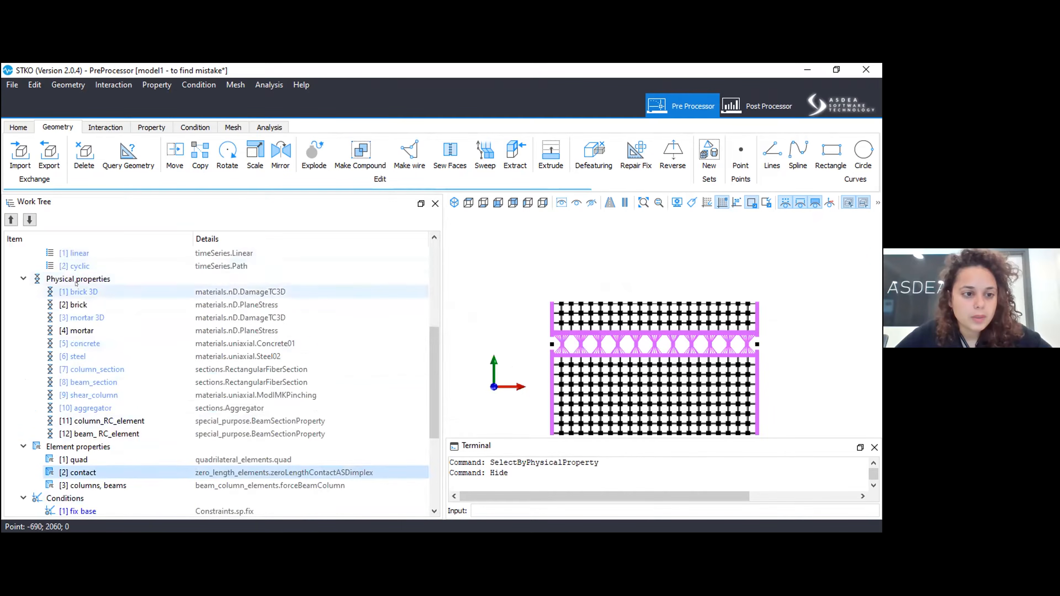
# Browse the nD contact materials for 2D and 3D and the uniaxial materials offered for a new physical property, without creating one.
pyautogui.rightClick(86, 280)
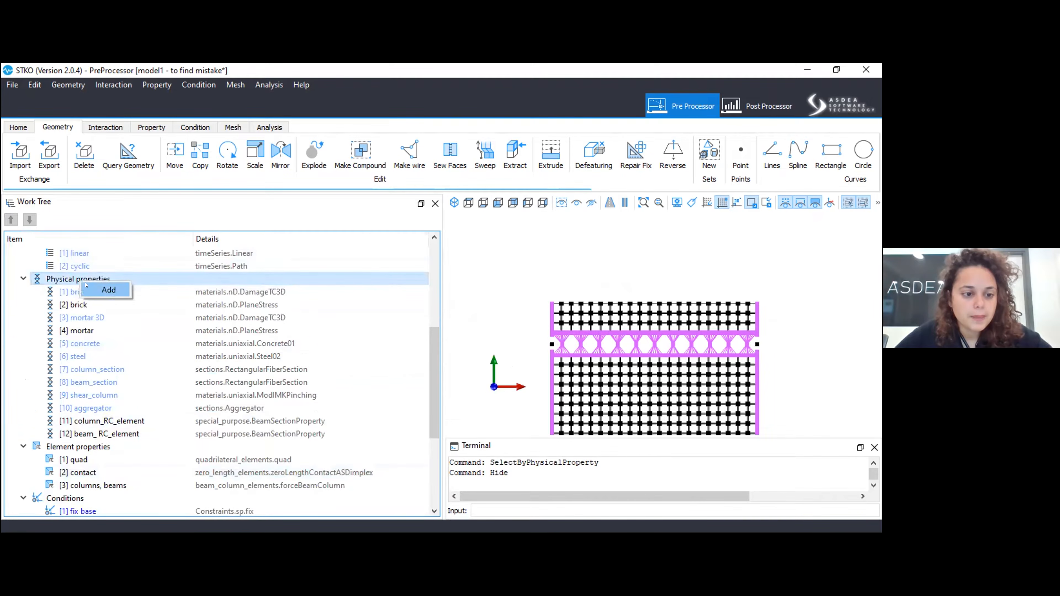
pyautogui.click(108, 290)
pyautogui.click(311, 157)
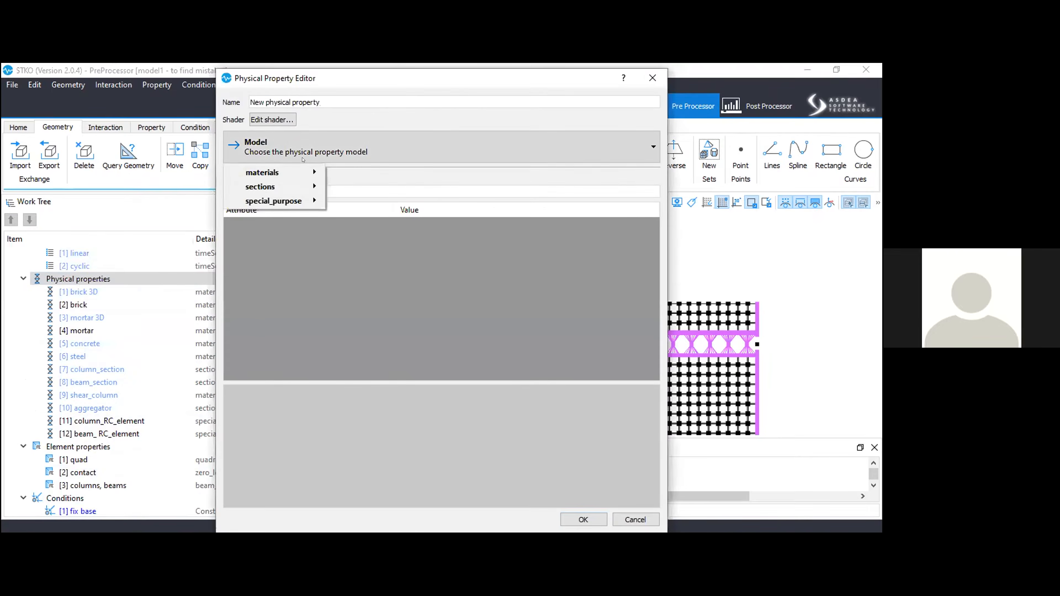
pyautogui.moveTo(291, 172)
pyautogui.moveTo(364, 178)
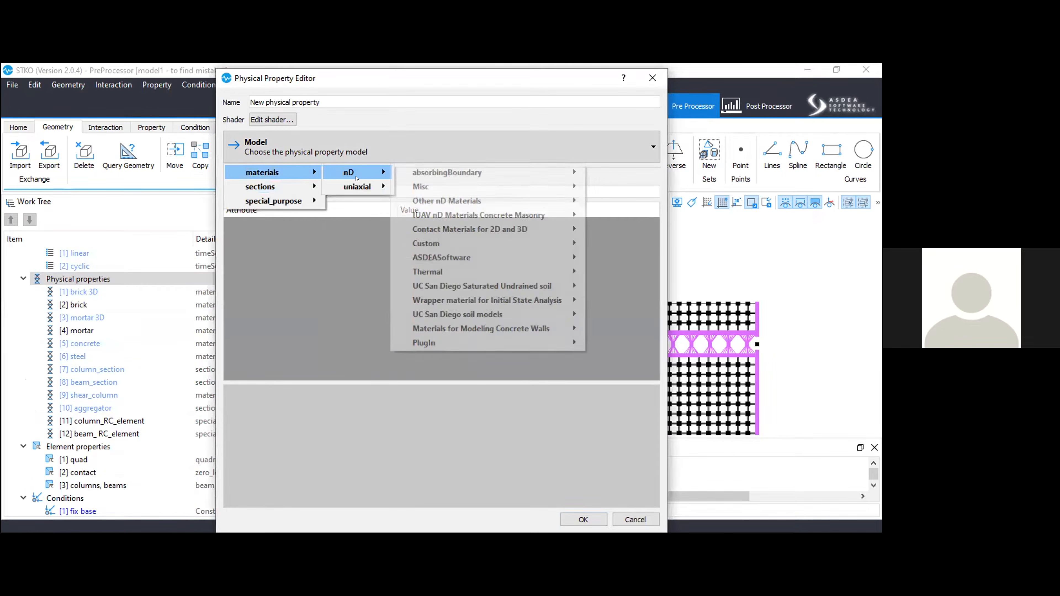
pyautogui.moveTo(457, 231)
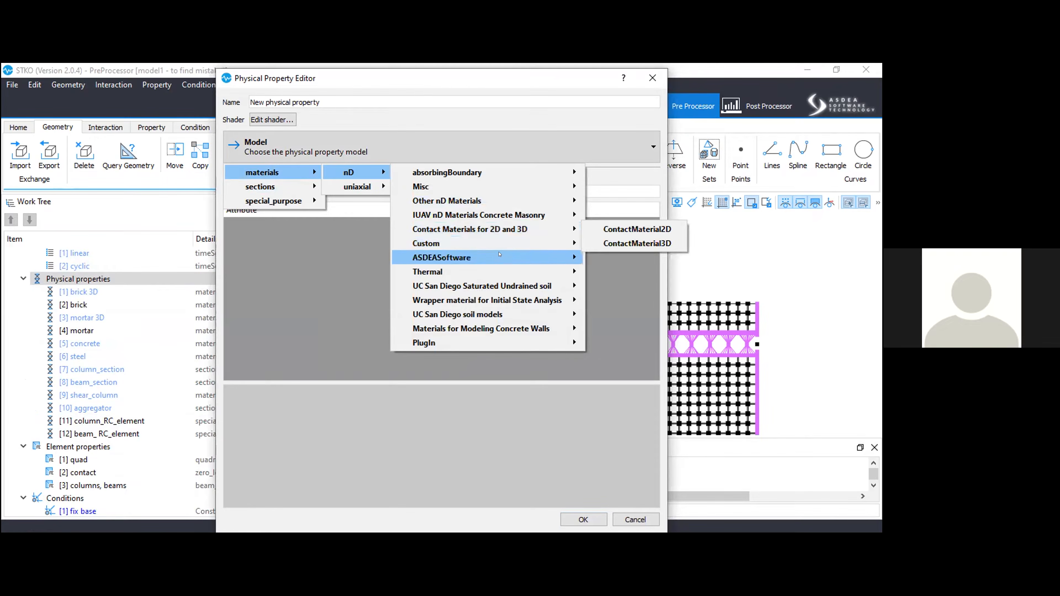
pyautogui.moveTo(498, 255)
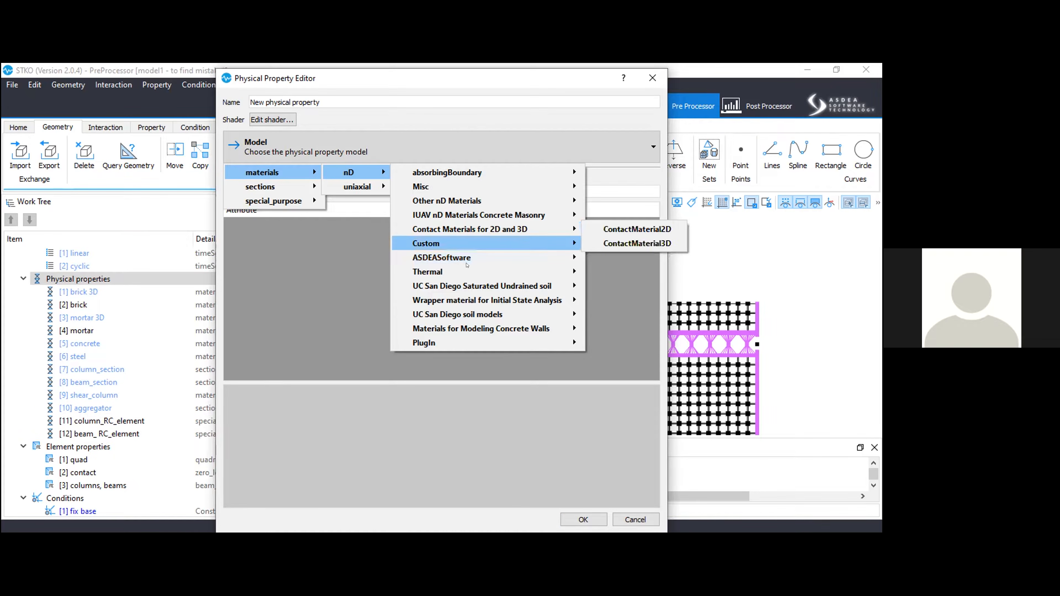
pyautogui.moveTo(409, 189)
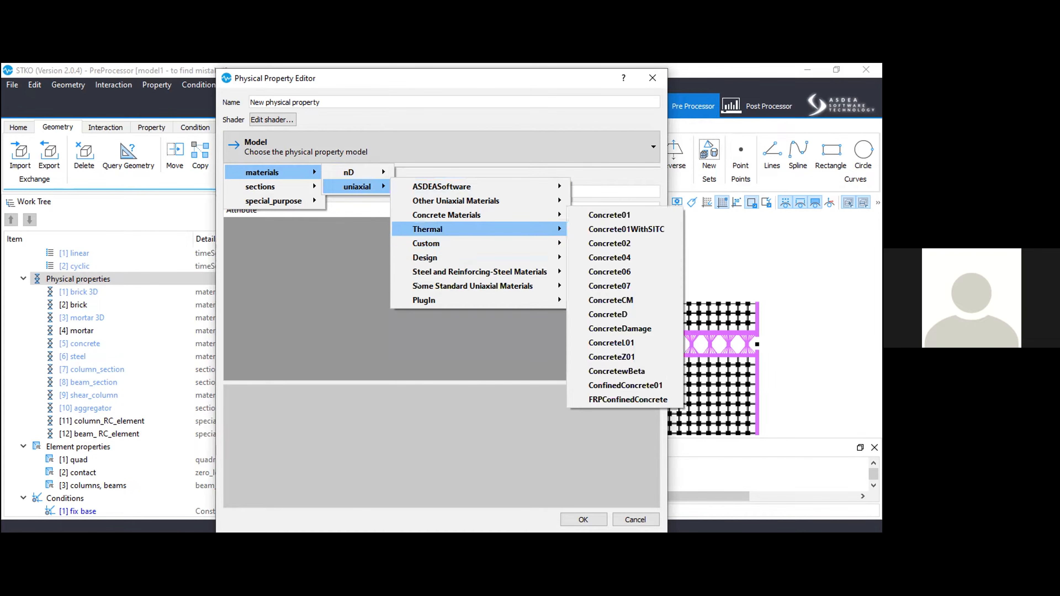
pyautogui.click(643, 521)
# Select the geometry assigned to the contact element property to check its assignment.
pyautogui.scroll(-3, 74, 448)
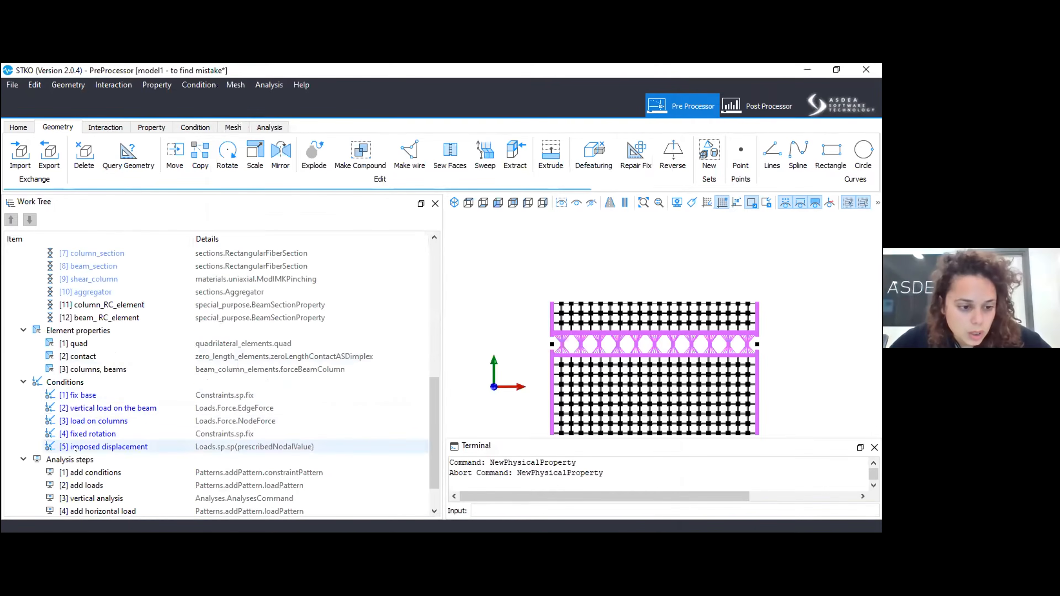
pyautogui.rightClick(101, 357)
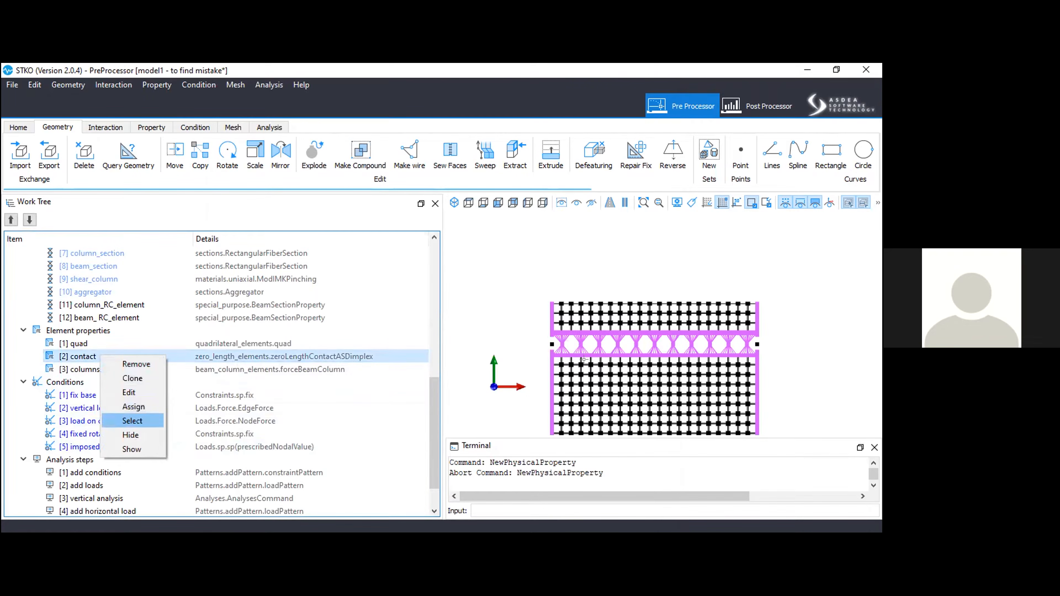
pyautogui.click(132, 421)
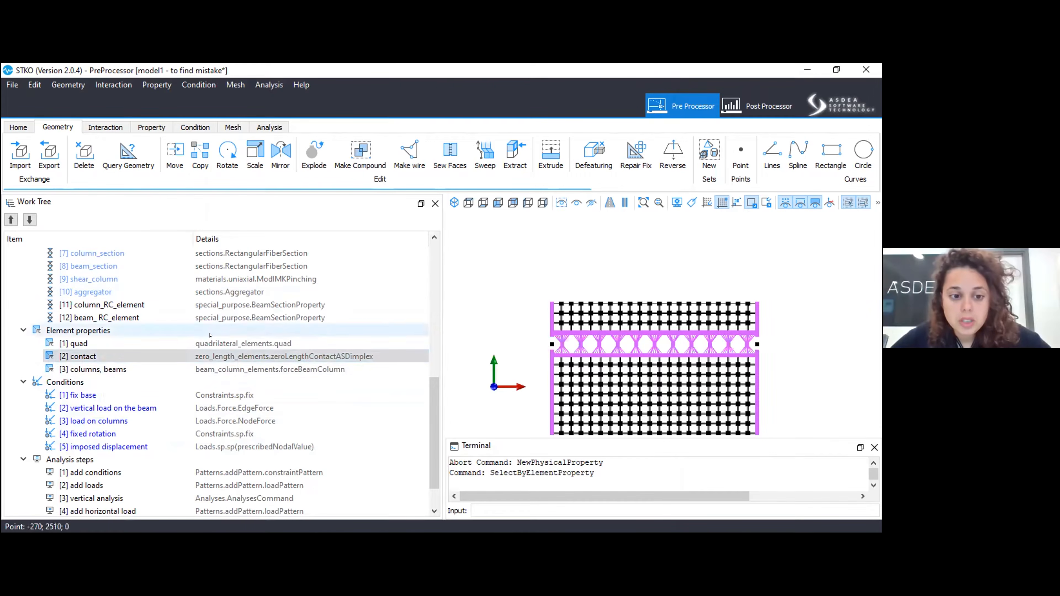
# Show all geometry, select what is assigned to the columns, beams element property, inspect it closely and clear the selection.
pyautogui.click(107, 368)
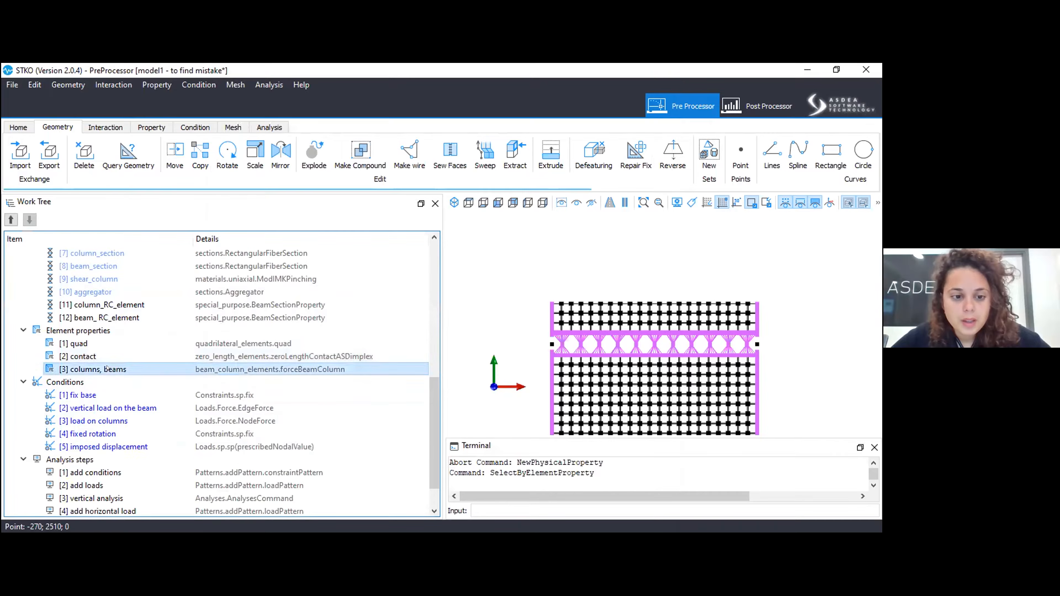
pyautogui.rightClick(107, 369)
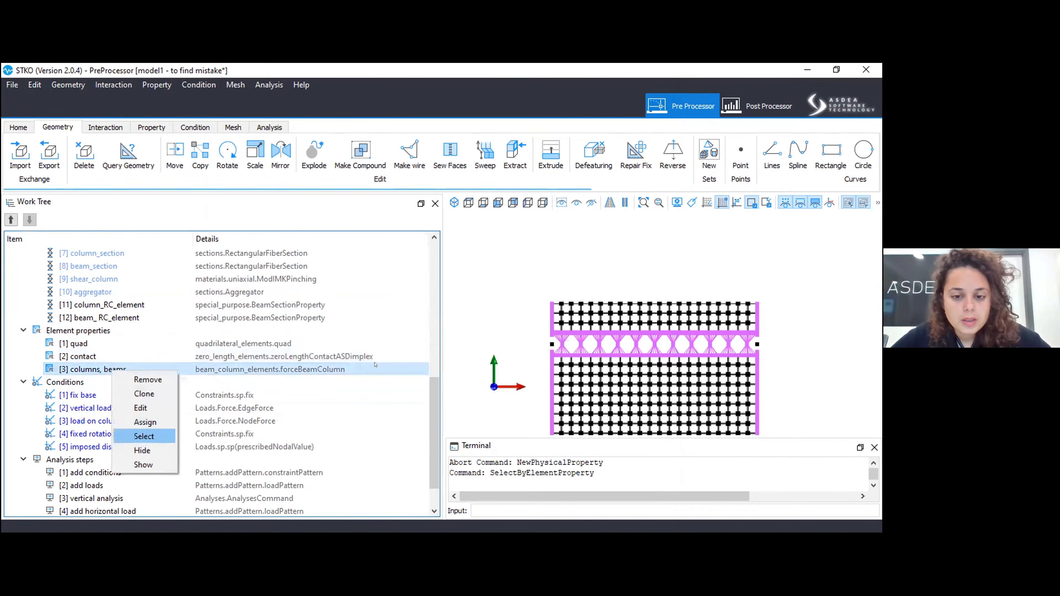
pyautogui.click(144, 437)
pyautogui.click(561, 204)
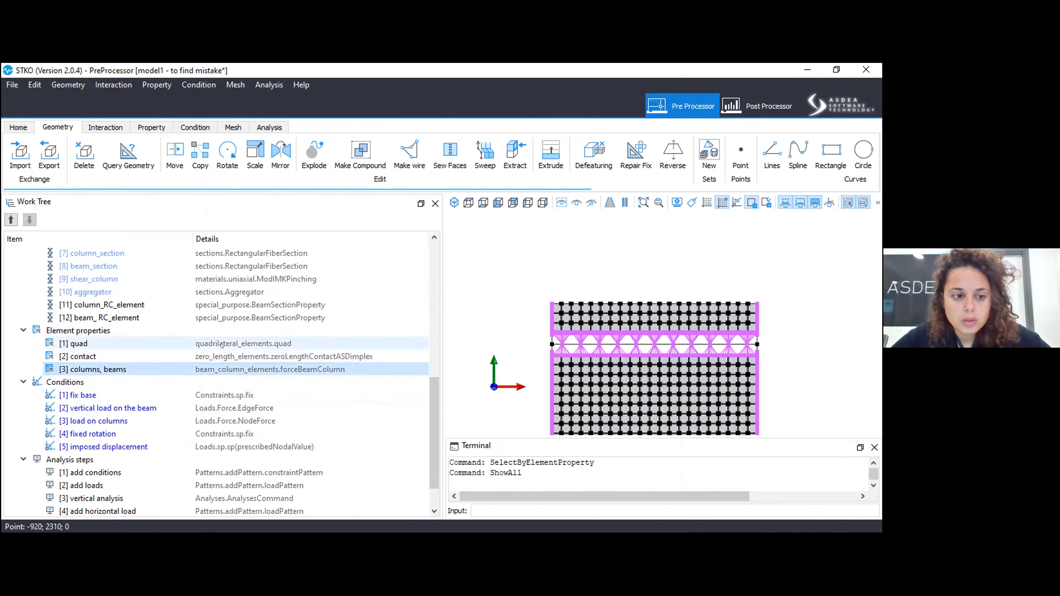
pyautogui.rightClick(221, 367)
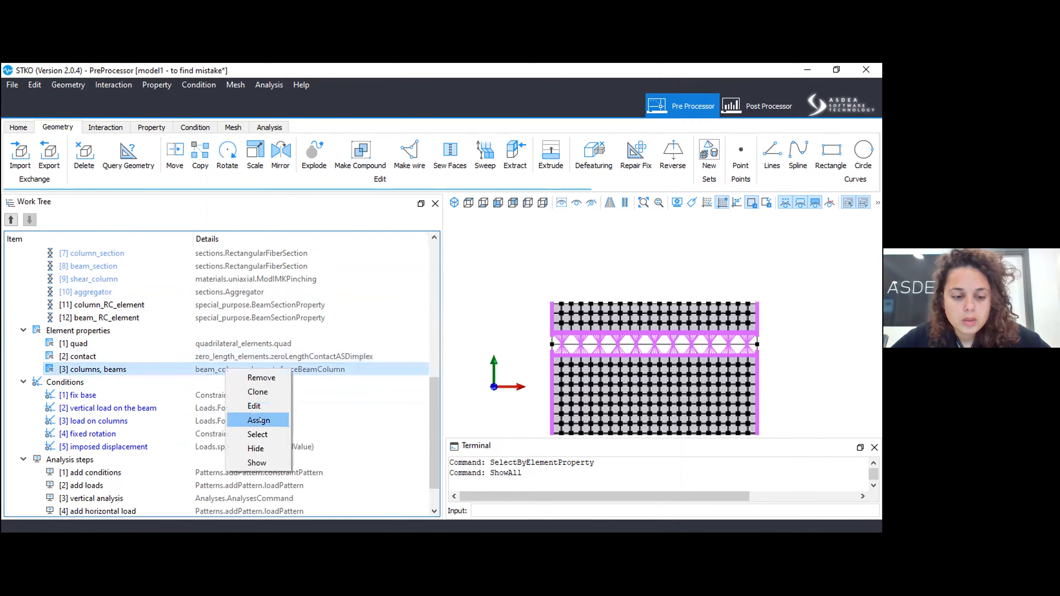
pyautogui.click(258, 434)
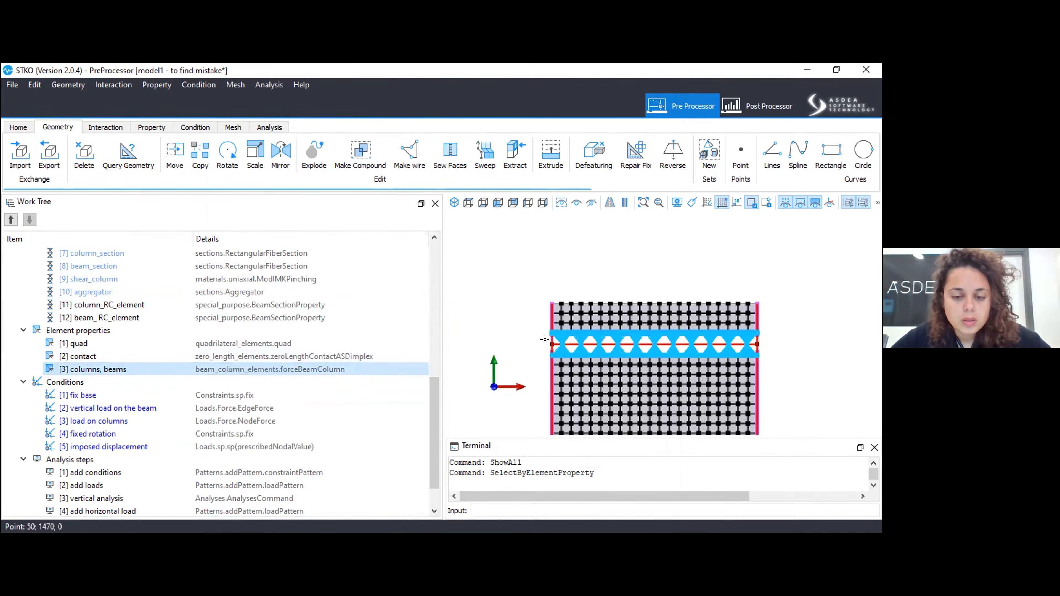
pyautogui.scroll(3, 646, 325)
pyautogui.moveTo(650, 324); pyautogui.dragTo(563, 182, button='middle')
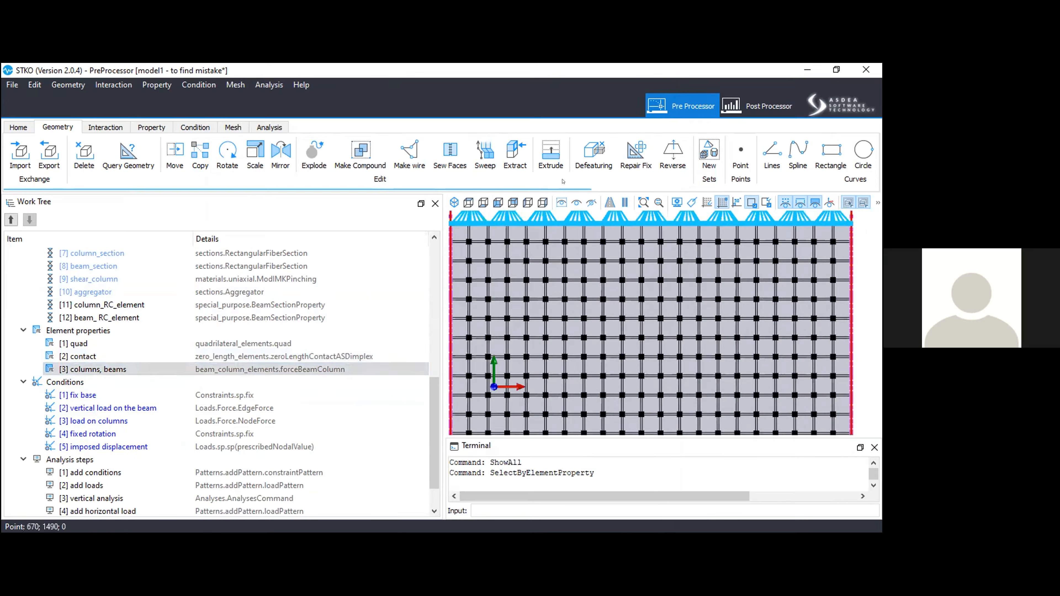
pyautogui.moveTo(570, 332); pyautogui.dragTo(642, 377, button='middle')
pyautogui.click(473, 379)
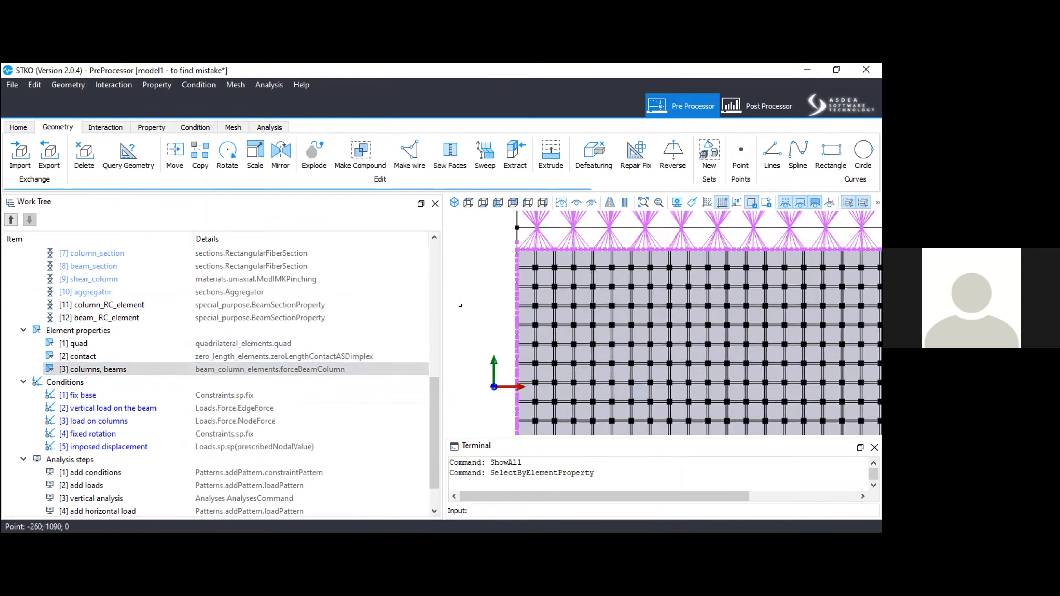
# Select all faces assigned to the quad element property, inspect the brick and mortar joints, and hide the selected faces.
pyautogui.rightClick(179, 346)
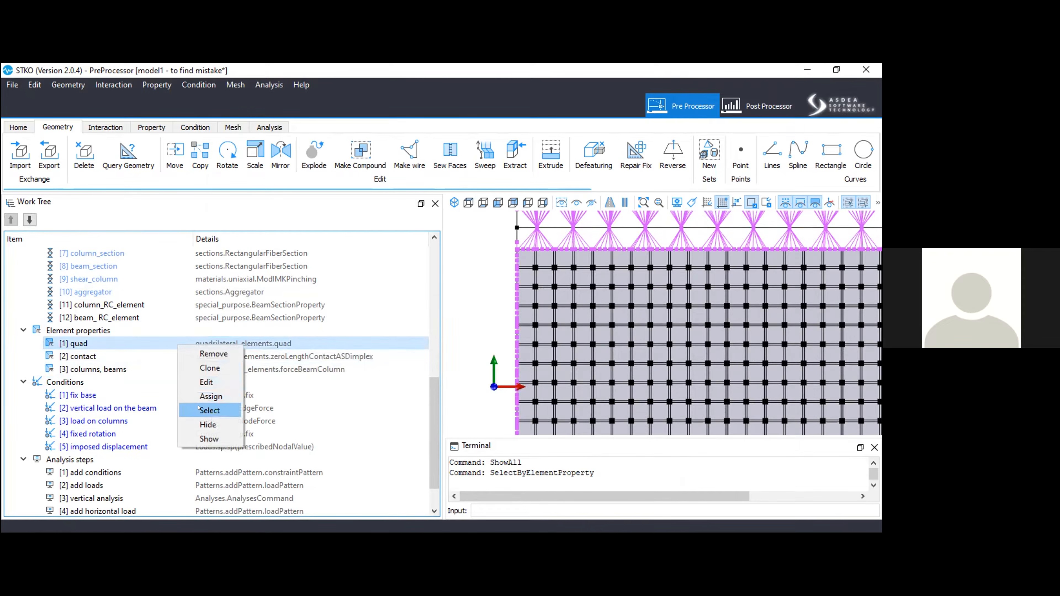
pyautogui.click(209, 410)
pyautogui.scroll(-5, 470, 298)
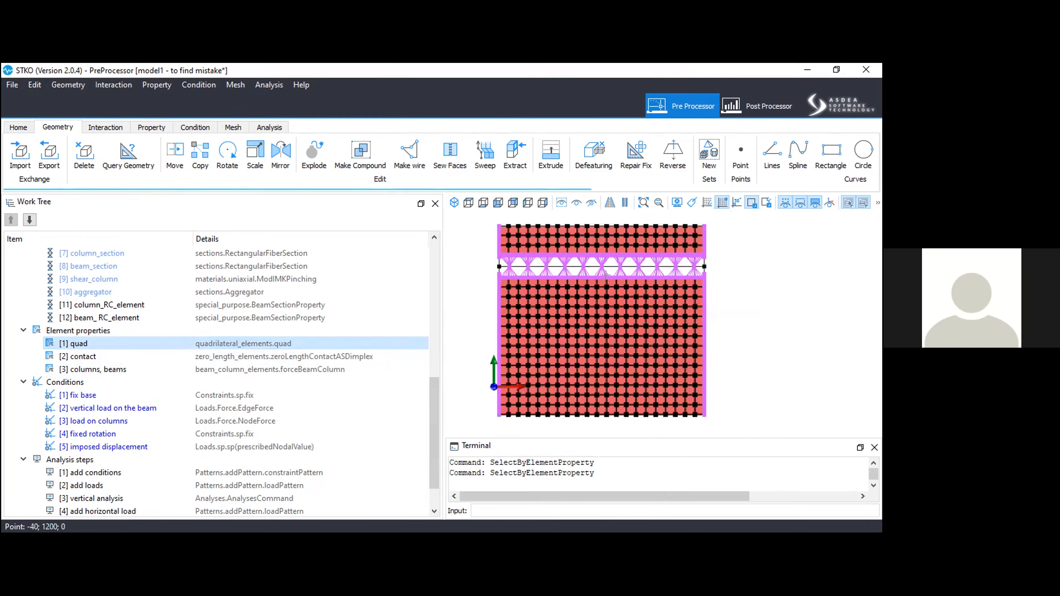
pyautogui.scroll(5, 668, 256)
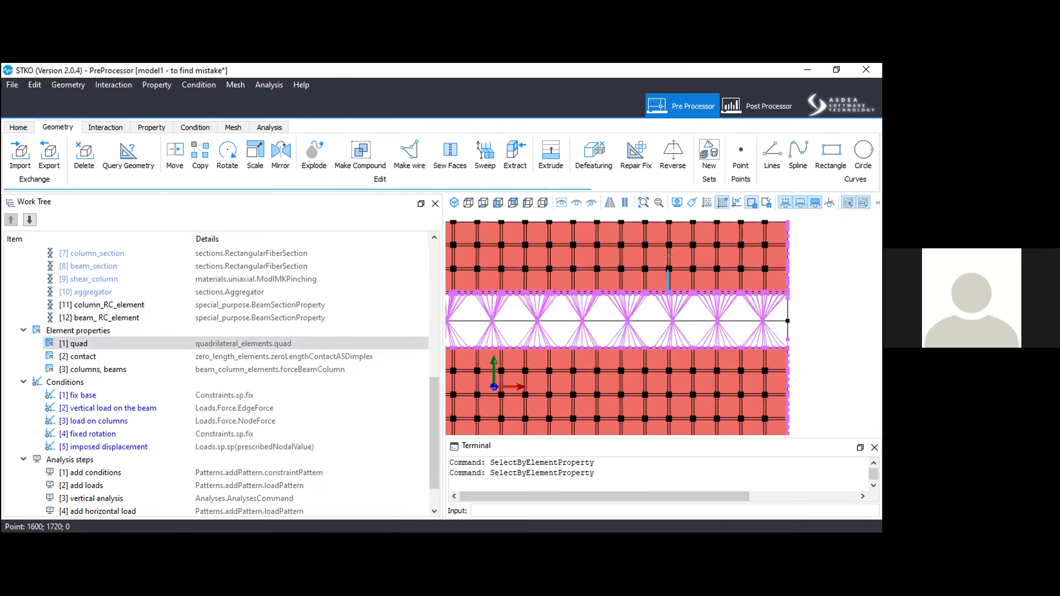
pyautogui.scroll(5, 668, 255)
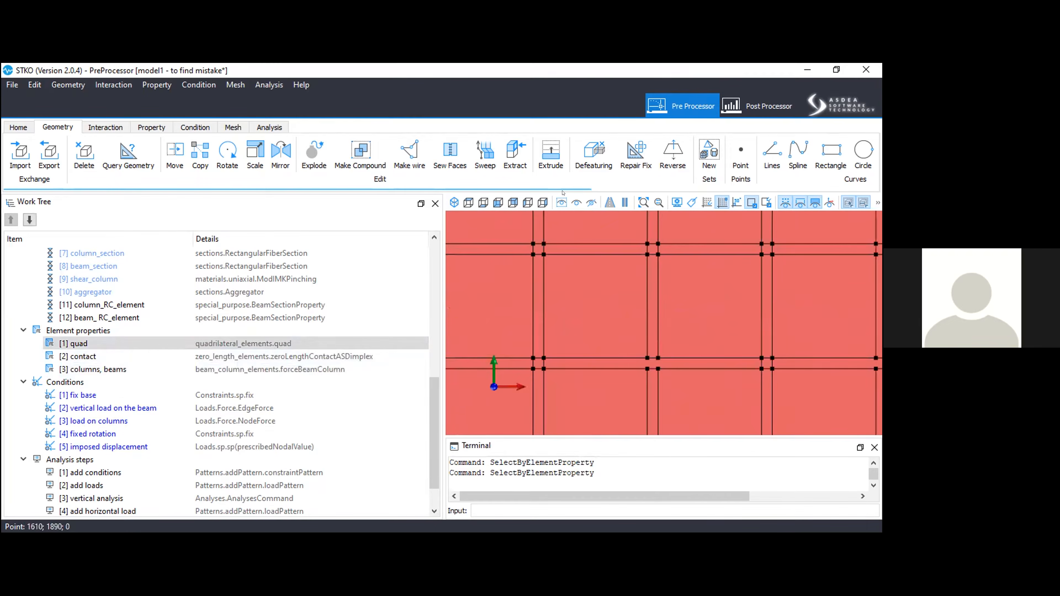
pyautogui.click(591, 203)
pyautogui.scroll(-10, 677, 273)
pyautogui.scroll(5, 615, 294)
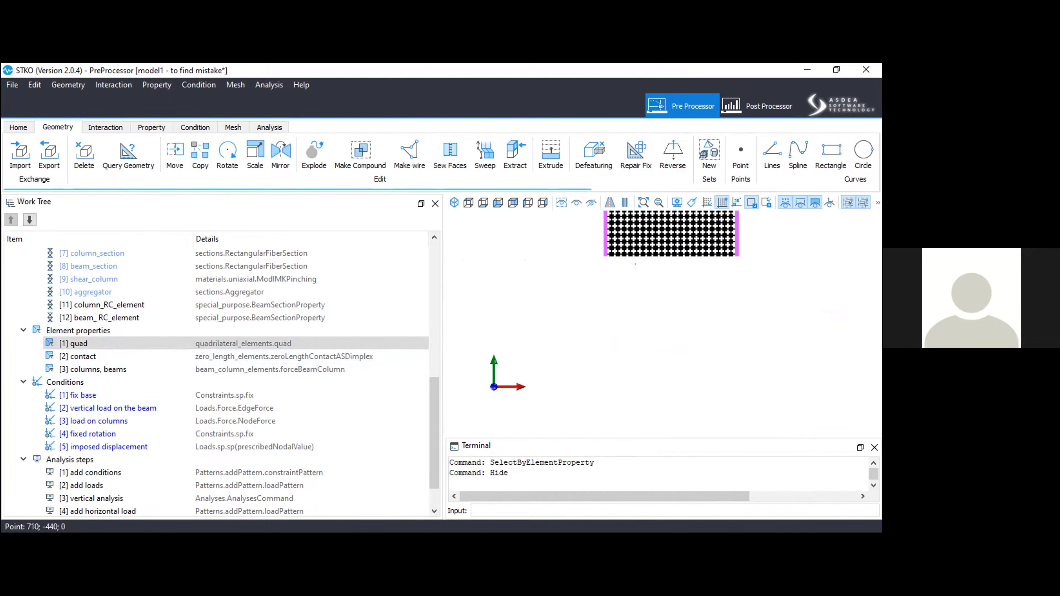
# Show all hidden geometry again and return to the start of the model's item list.
pyautogui.click(560, 202)
pyautogui.moveTo(665, 299); pyautogui.dragTo(633, 452, button='middle')
pyautogui.moveTo(640, 285); pyautogui.dragTo(627, 368, button='middle')
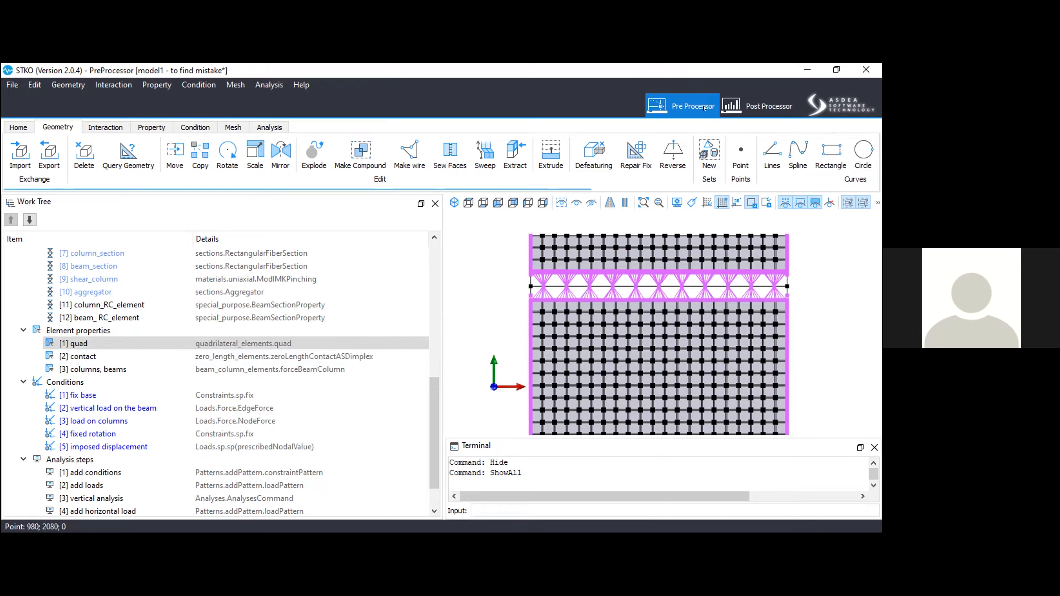
pyautogui.scroll(5, 323, 283)
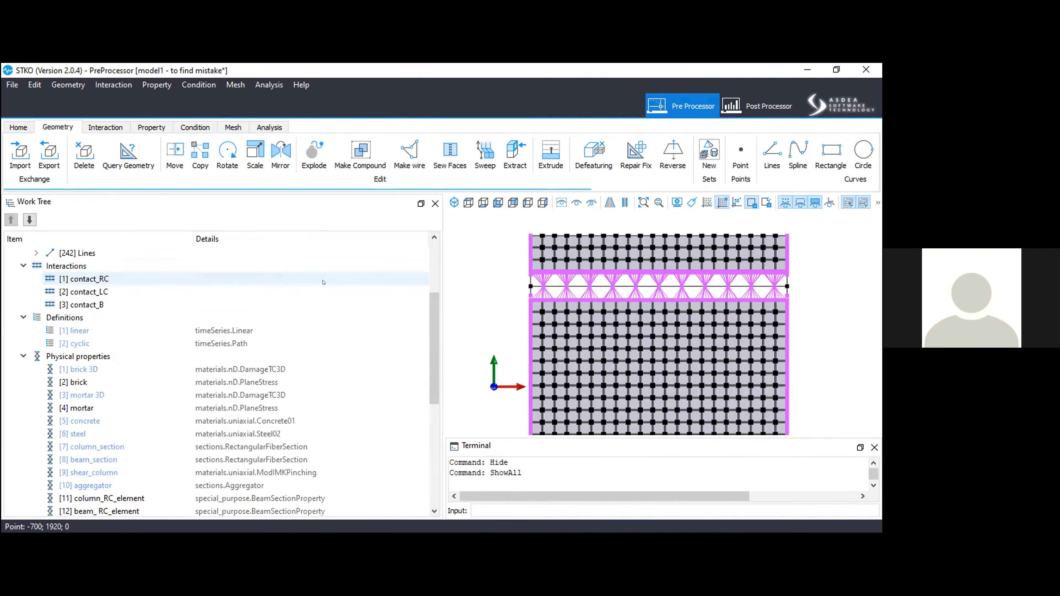
pyautogui.scroll(3, 323, 283)
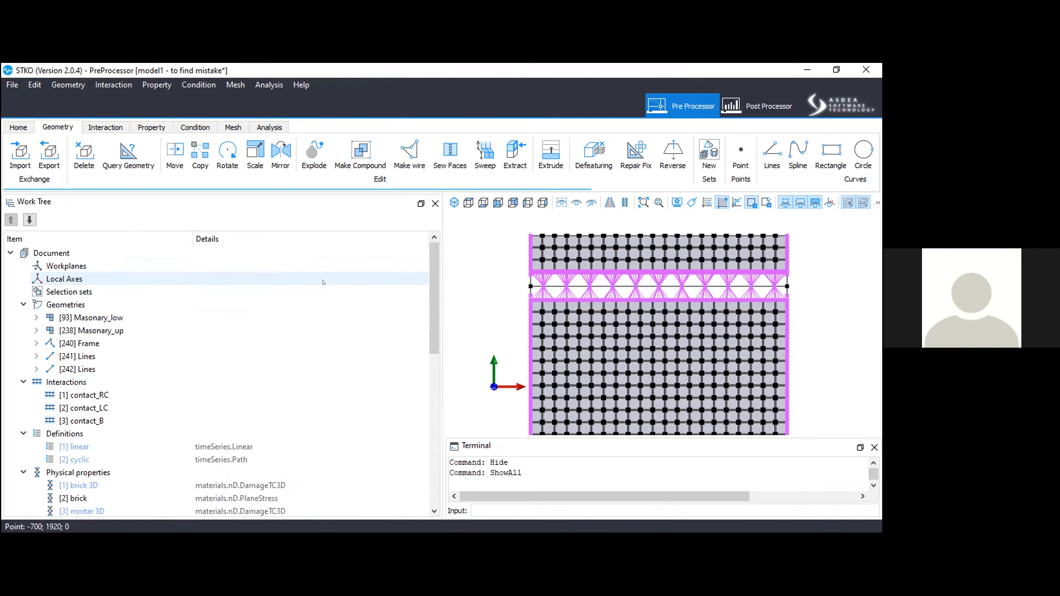
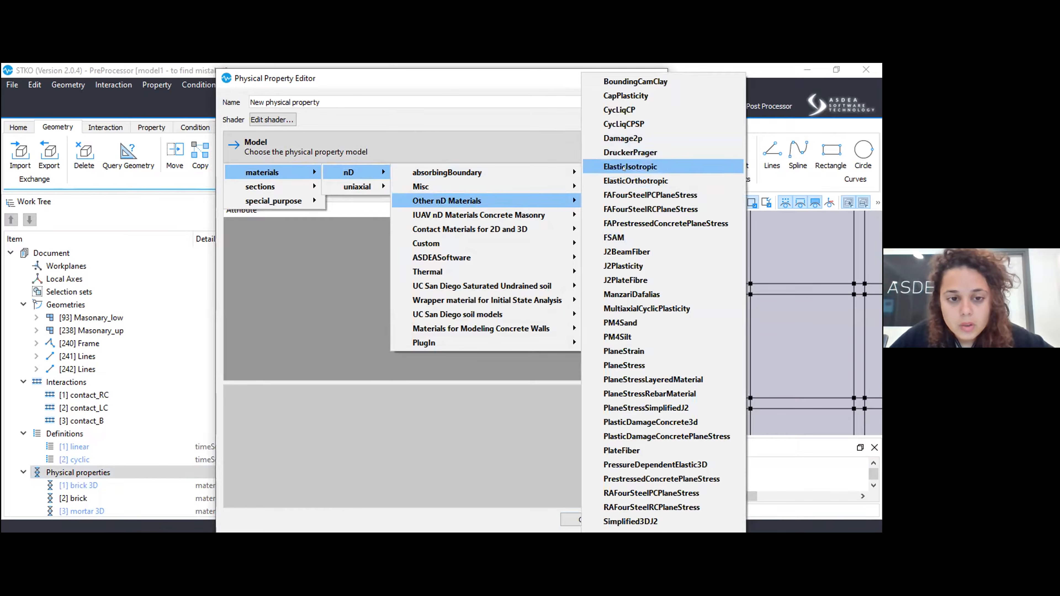
# Create an ElasticIsotropic physical property named "elastic" with elastic modulus E 30000 and Poisson's ratio 0.2.
pyautogui.click(413, 240)
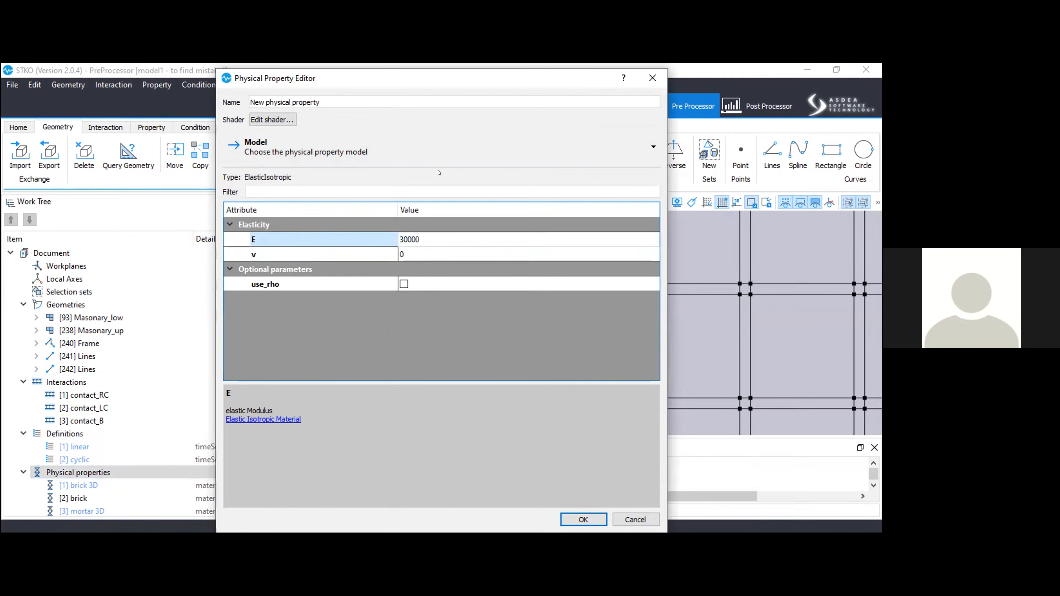
pyautogui.click(398, 253)
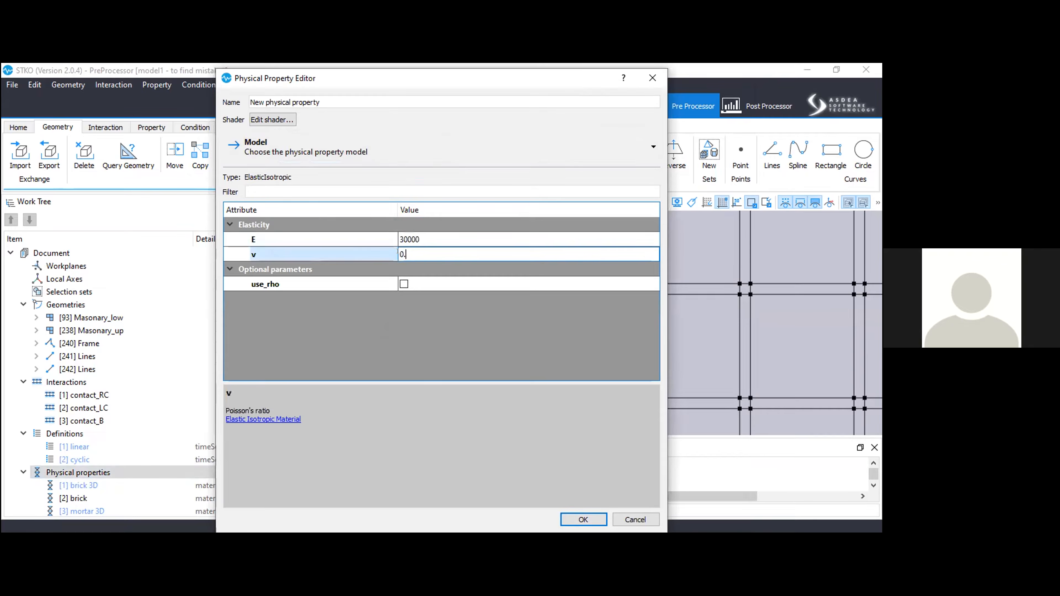
pyautogui.click(307, 102)
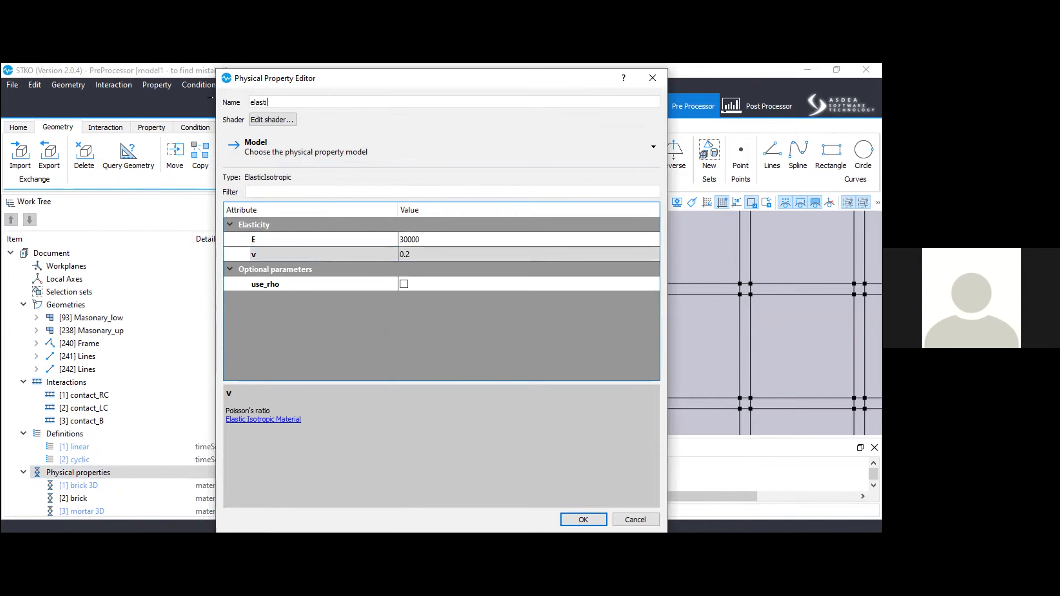
pyautogui.press('Return')
pyautogui.scroll(-6, 198, 338)
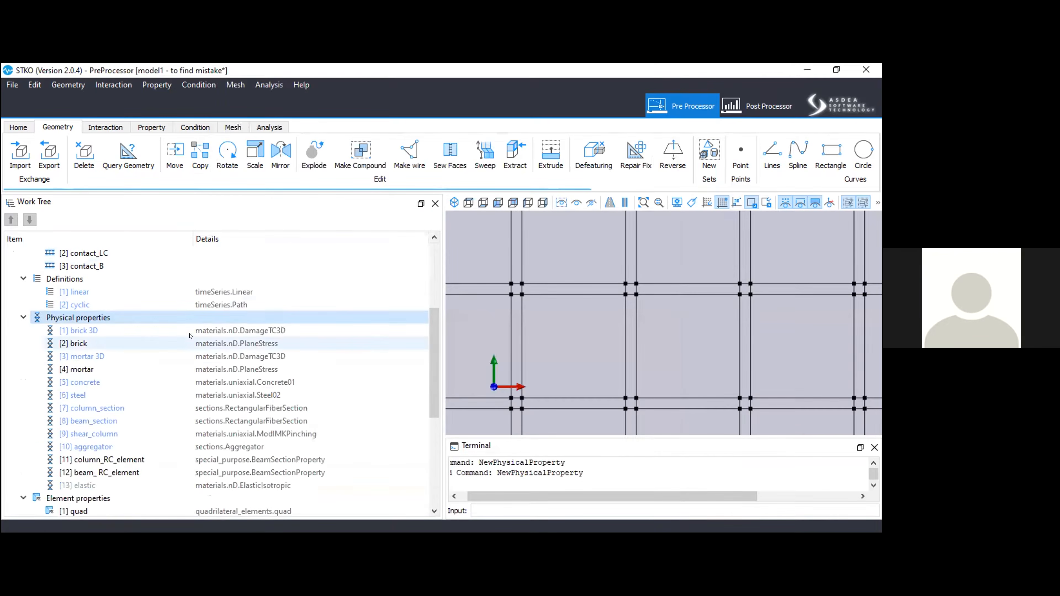
pyautogui.rightClick(128, 272)
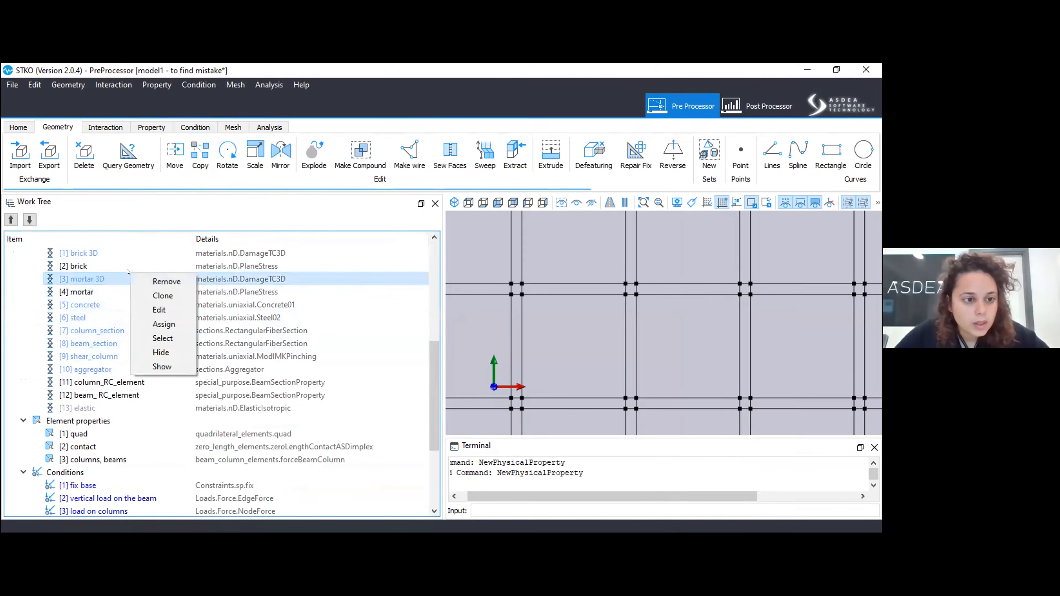
pyautogui.rightClick(108, 264)
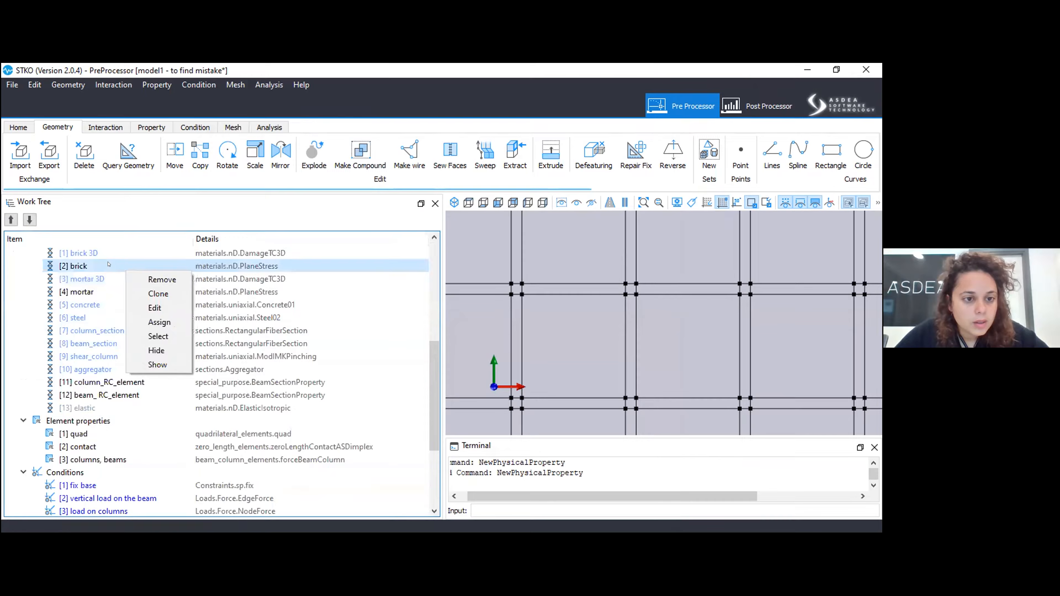
pyautogui.click(129, 333)
pyautogui.rightClick(84, 293)
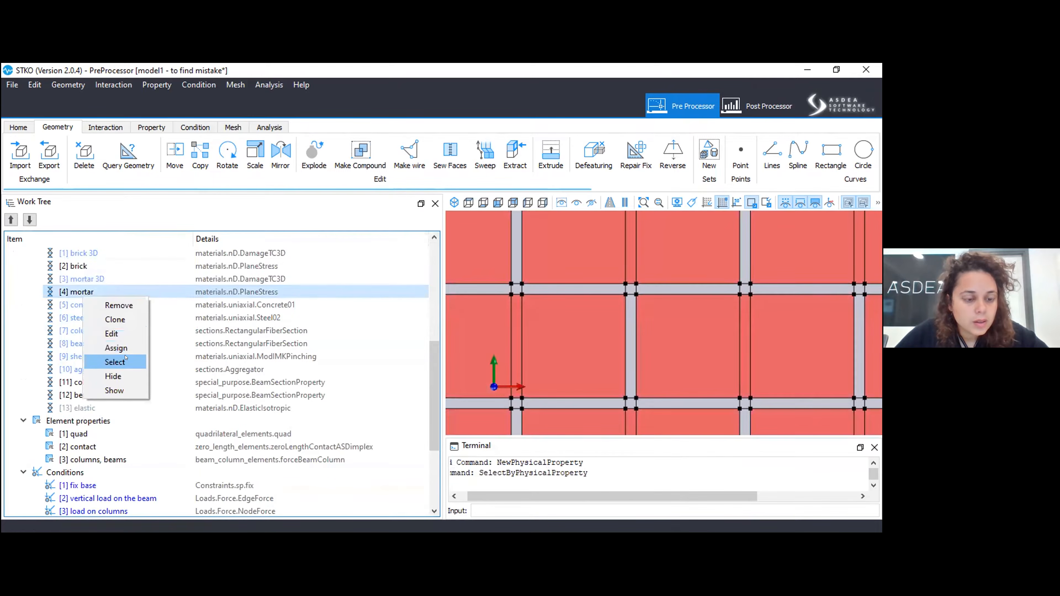
pyautogui.click(125, 362)
pyautogui.click(75, 408)
pyautogui.moveTo(366, 379); pyautogui.dragTo(458, 345)
pyautogui.scroll(6, 84, 393)
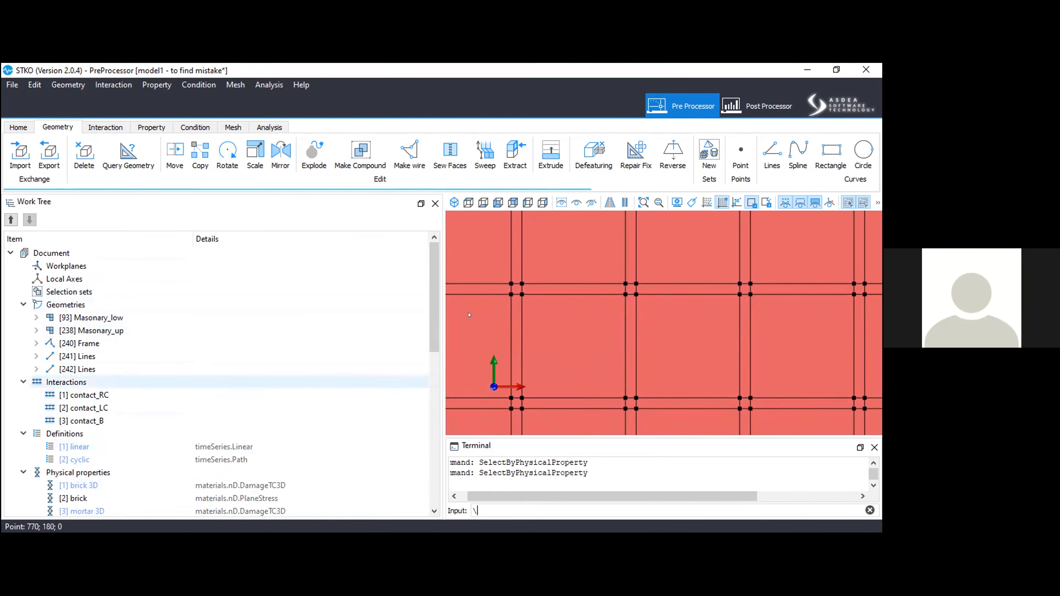
pyautogui.scroll(-5, 615, 315)
pyautogui.scroll(-2, 615, 316)
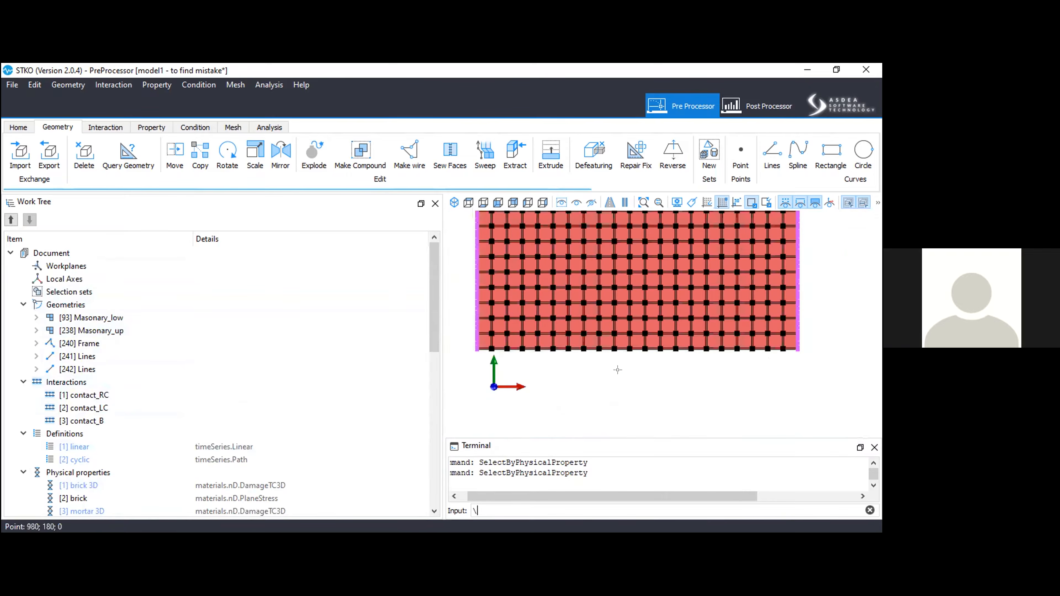
pyautogui.press('Escape')
# Select the geometry assigned to the brick physical property and save it as a selection set named "brick".
pyautogui.rightClick(87, 498)
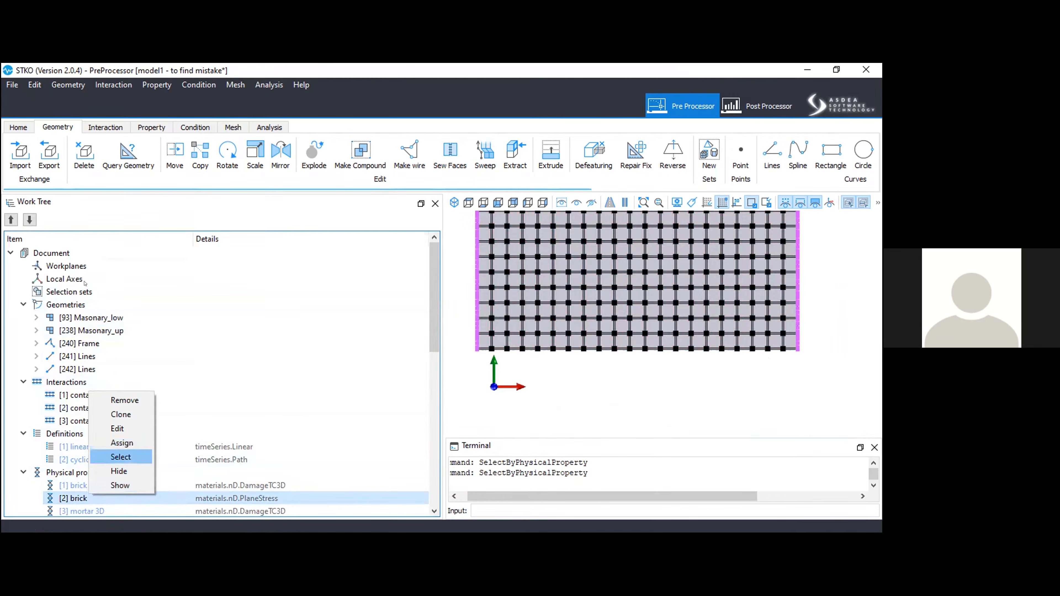
pyautogui.rightClick(83, 291)
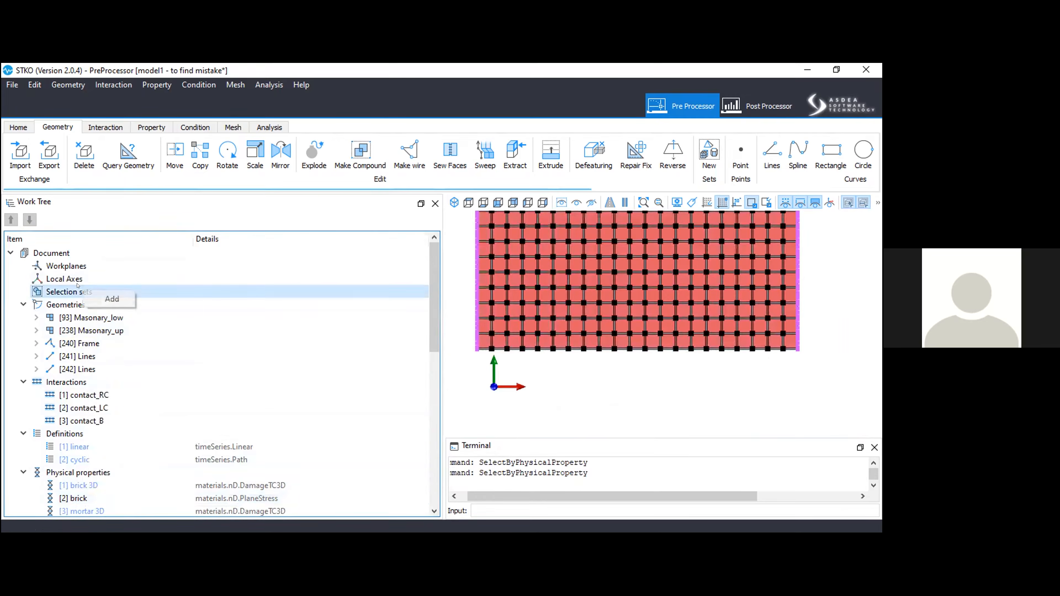
pyautogui.click(111, 298)
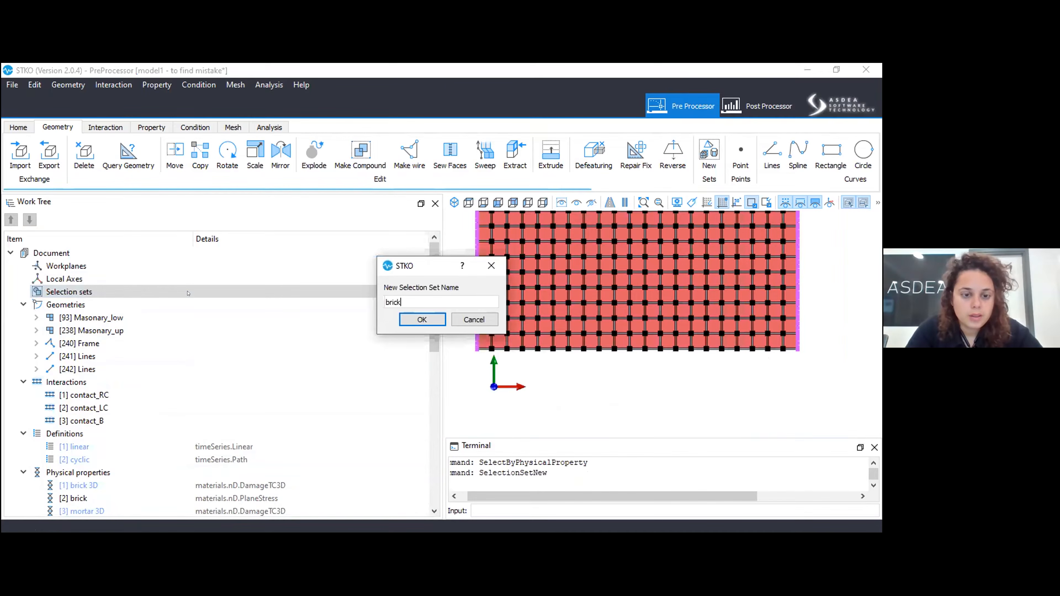
pyautogui.press('Return')
# Select the geometry assigned to the mortar physical property and save it as a selection set named "mortar".
pyautogui.scroll(-2, 100, 418)
pyautogui.rightClick(103, 459)
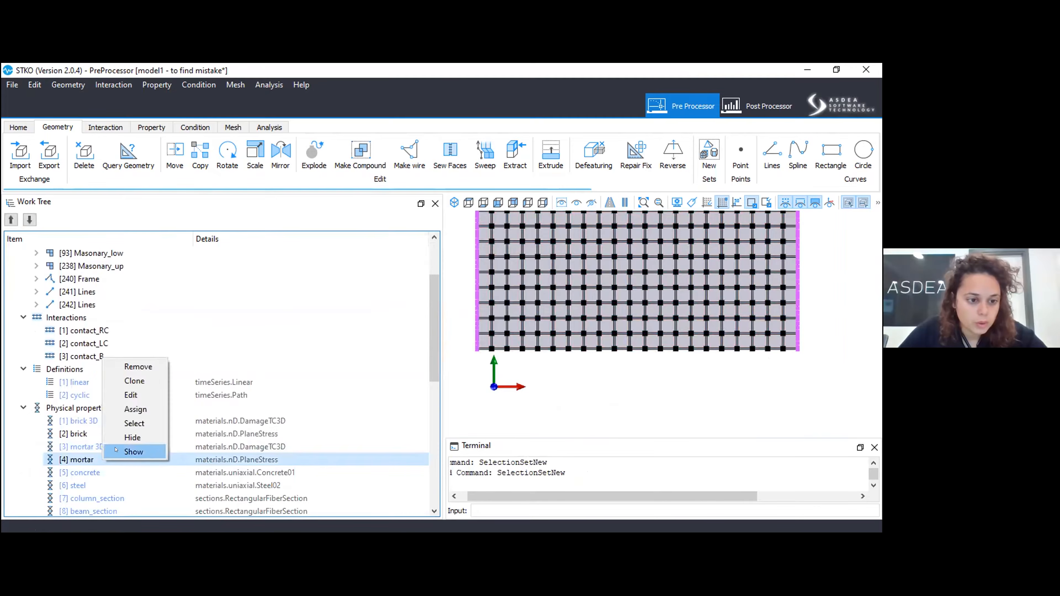
pyautogui.click(134, 424)
pyautogui.scroll(2, 86, 281)
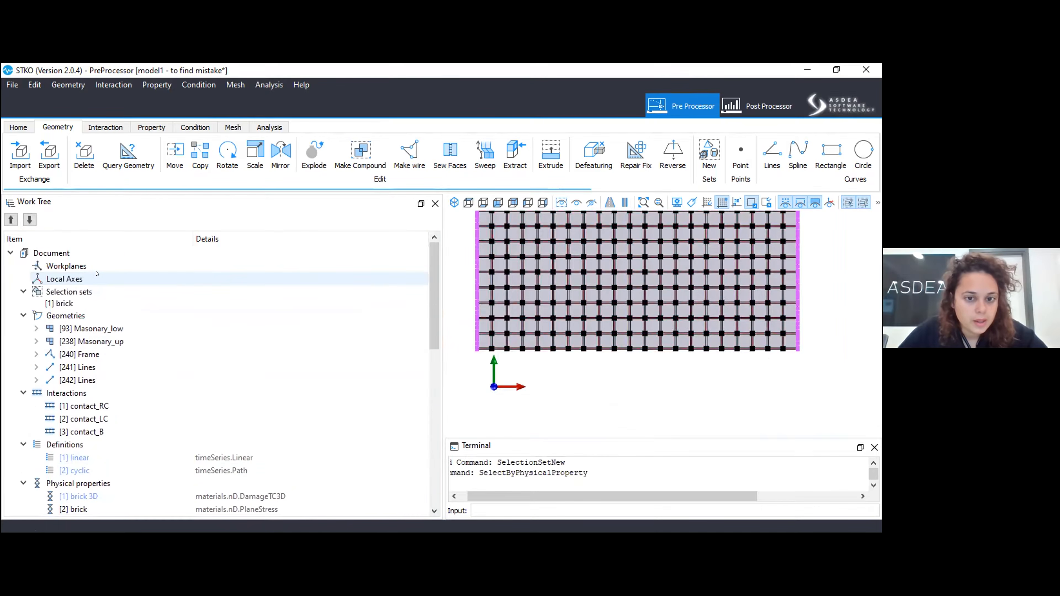
pyautogui.rightClick(83, 294)
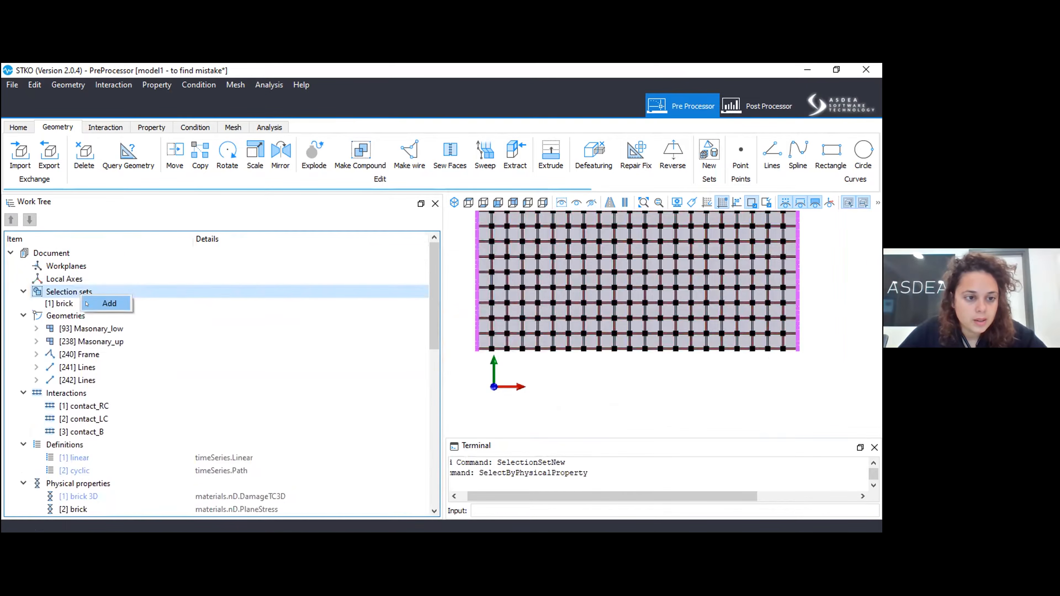
pyautogui.click(109, 303)
pyautogui.write('mortar')
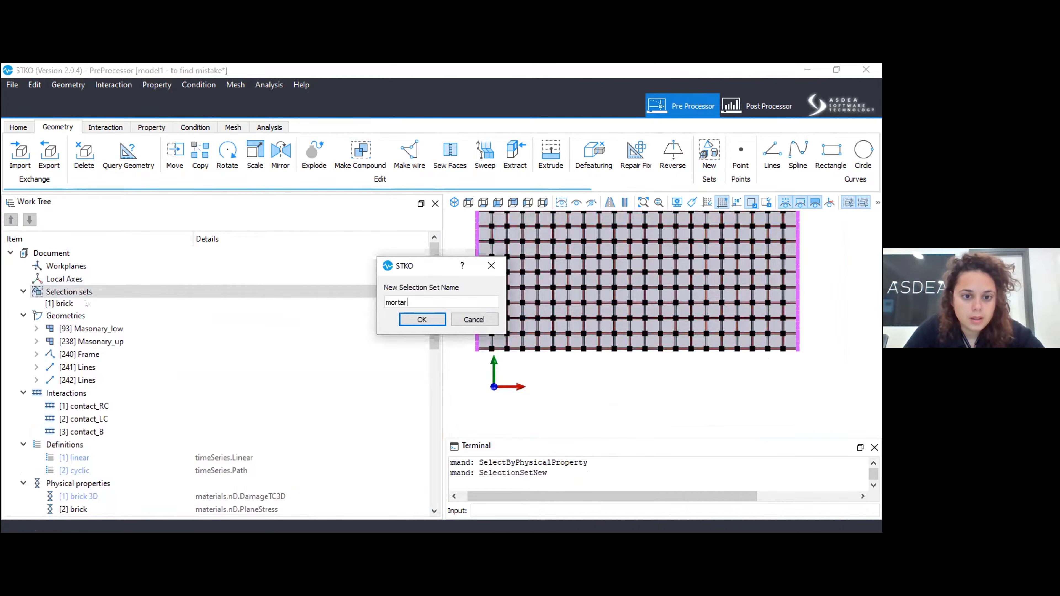
pyautogui.press('Return')
# Select all brick and mortar faces together and assign the elastic physical property to them.
pyautogui.scroll(-5, 85, 356)
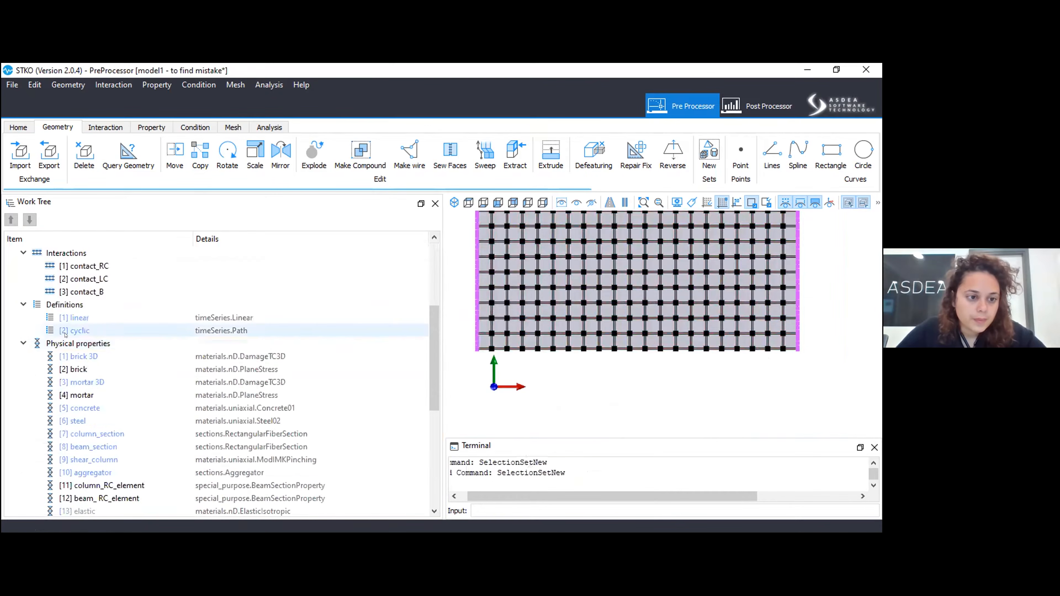
pyautogui.scroll(-1, 84, 356)
pyautogui.rightClick(87, 318)
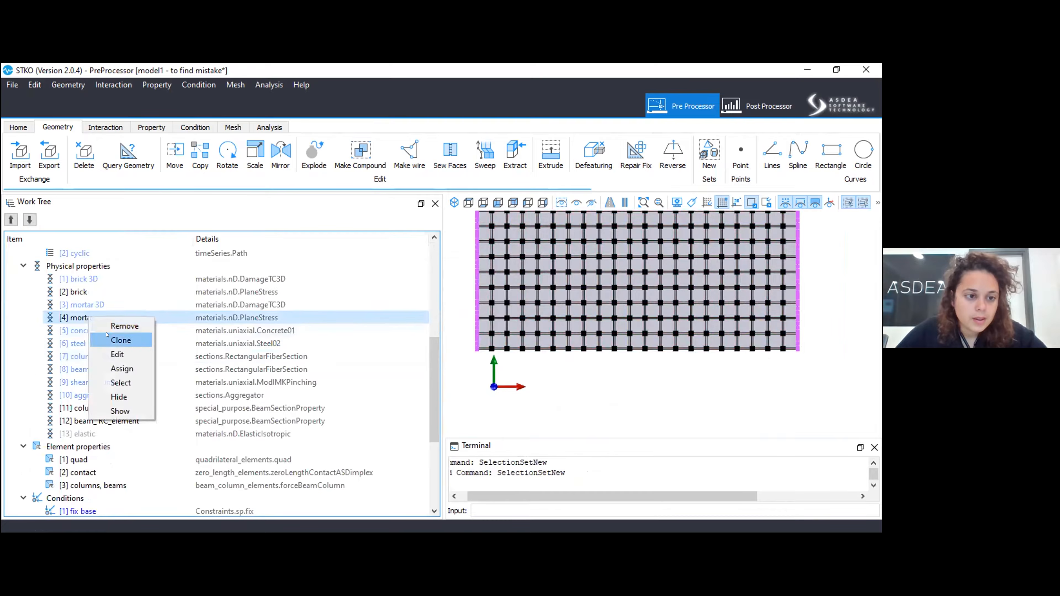
pyautogui.rightClick(90, 295)
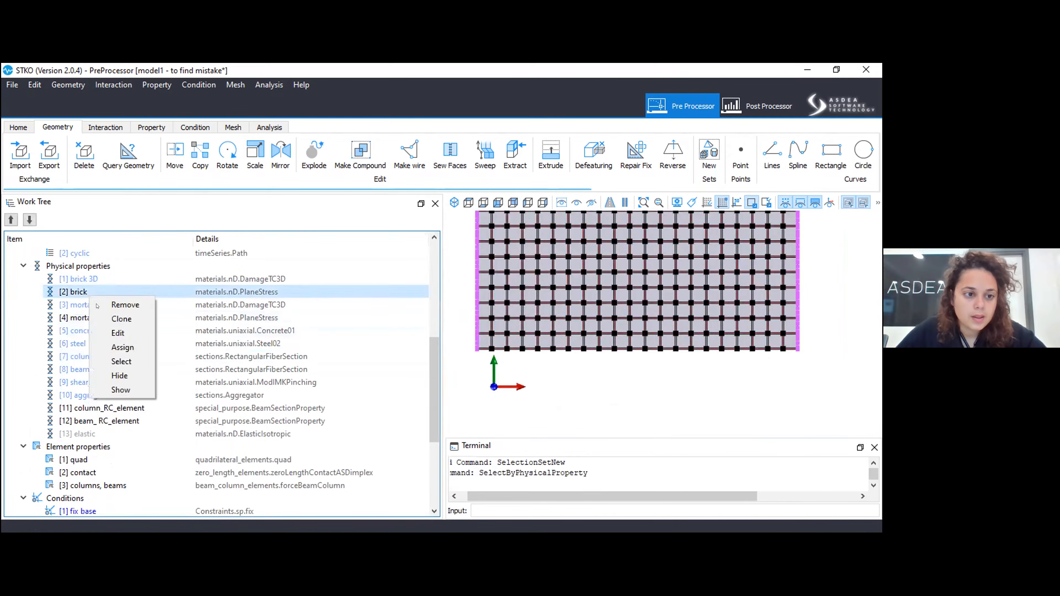
pyautogui.click(117, 360)
pyautogui.click(85, 436)
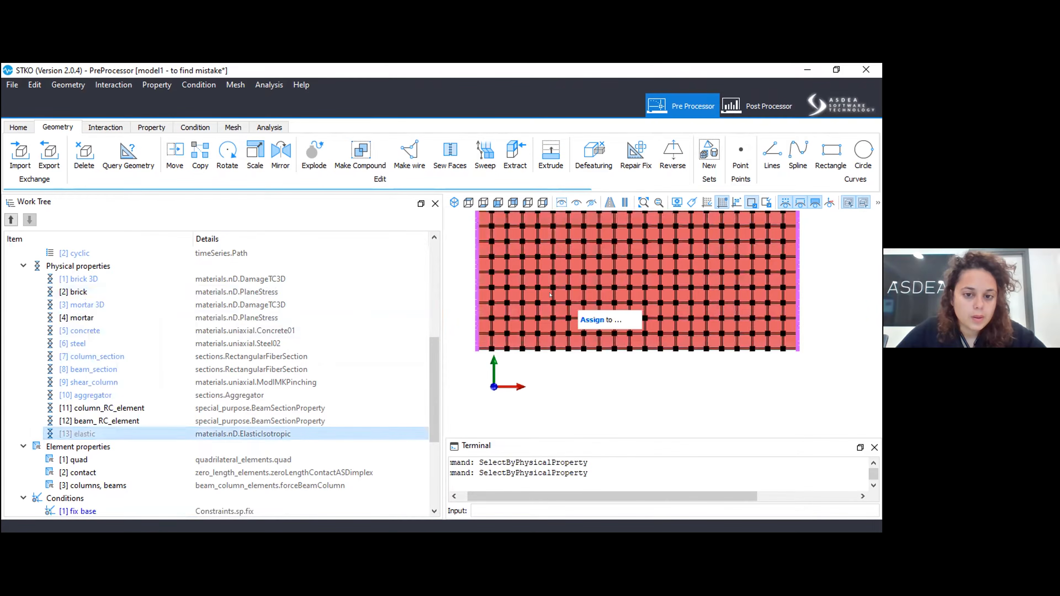
pyautogui.moveTo(550, 295); pyautogui.dragTo(546, 289)
# Build the mesh of the model with the elastic masonry.
pyautogui.scroll(10, 482, 287)
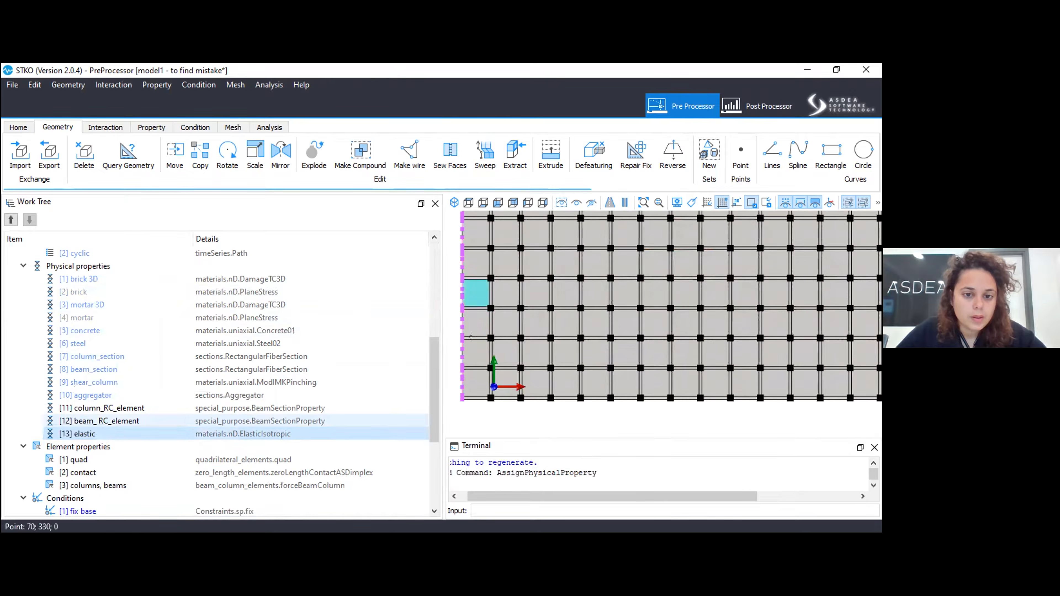
pyautogui.click(233, 127)
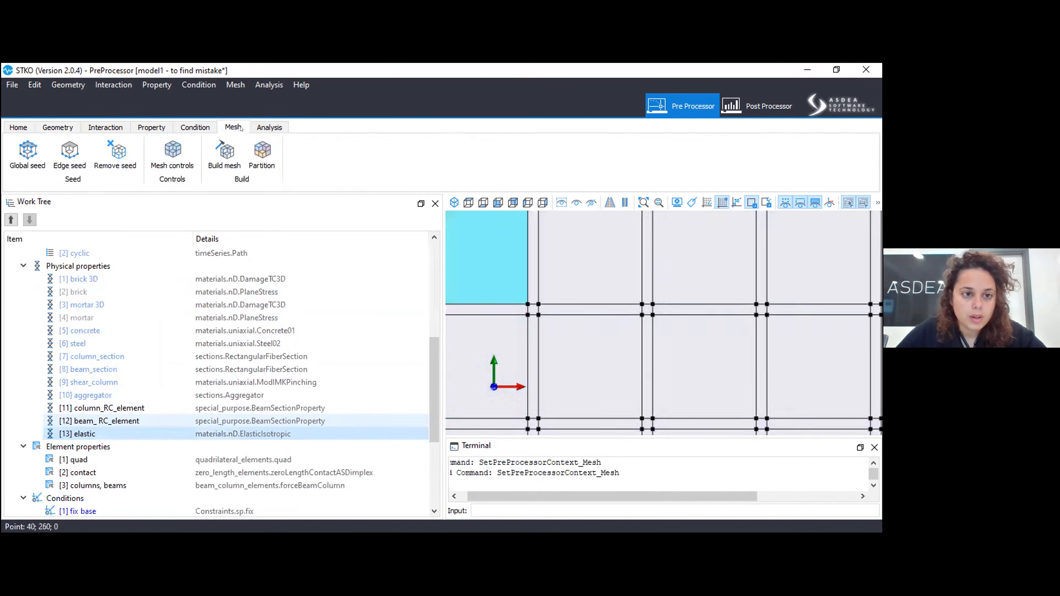
pyautogui.click(229, 141)
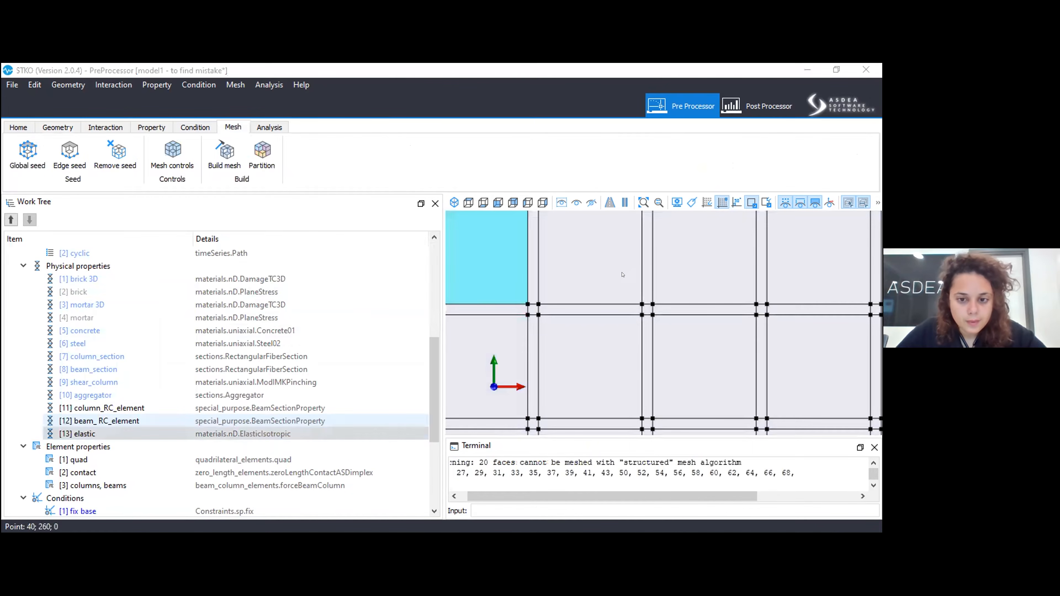
# Delete the two stray Lines geometries, 241 and 242, and rebuild the mesh.
pyautogui.scroll(6, 333, 357)
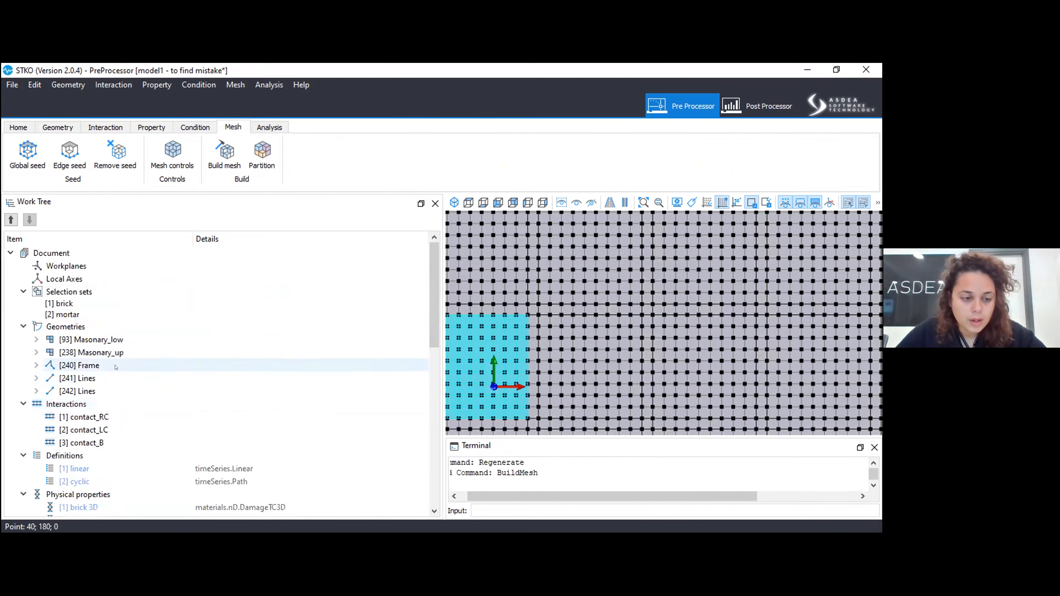
pyautogui.rightClick(118, 377)
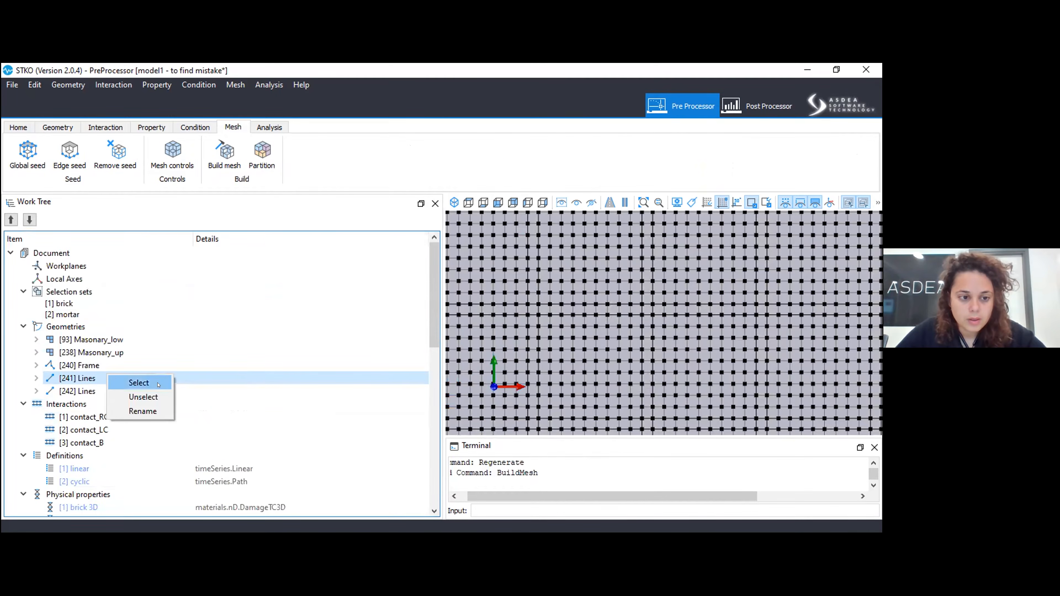
pyautogui.click(138, 383)
pyautogui.click(105, 391)
pyautogui.rightClick(108, 389)
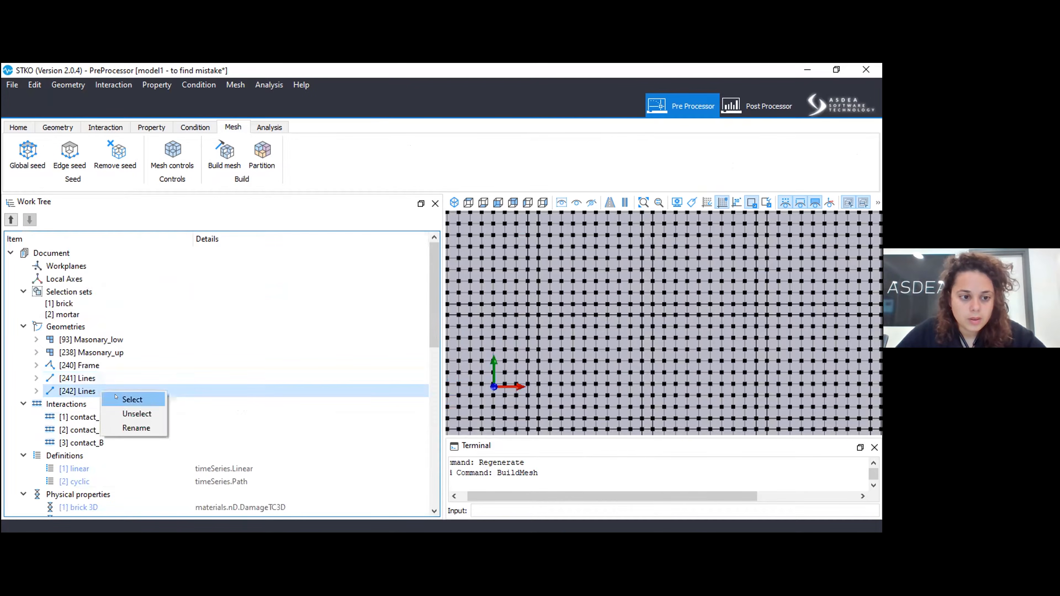
pyautogui.click(115, 397)
pyautogui.press('Delete')
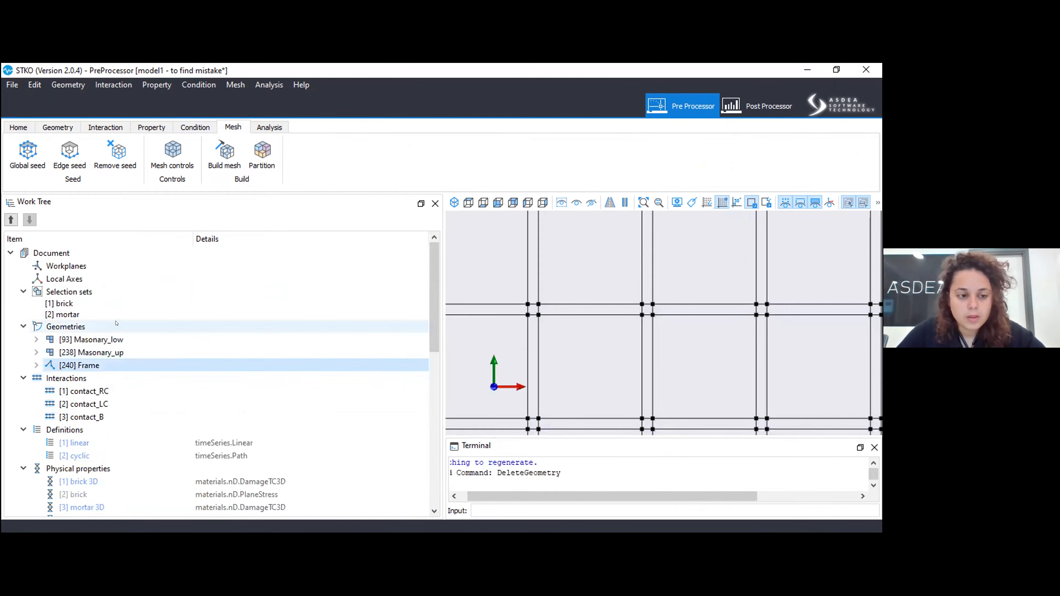
pyautogui.click(219, 151)
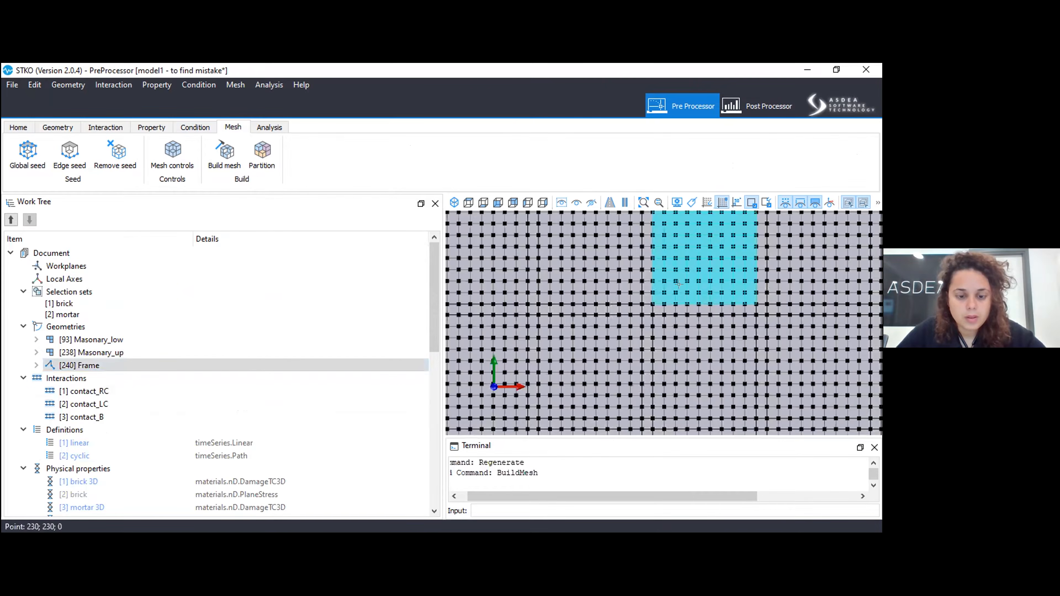
# Examine the rebuilt mesh and the interface connections between the beam and the edges of the masonry panels.
pyautogui.scroll(-8, 705, 337)
pyautogui.moveTo(653, 251); pyautogui.dragTo(594, 502, button='middle')
pyautogui.moveTo(626, 388); pyautogui.dragTo(588, 508, button='middle')
pyautogui.scroll(10, 535, 275)
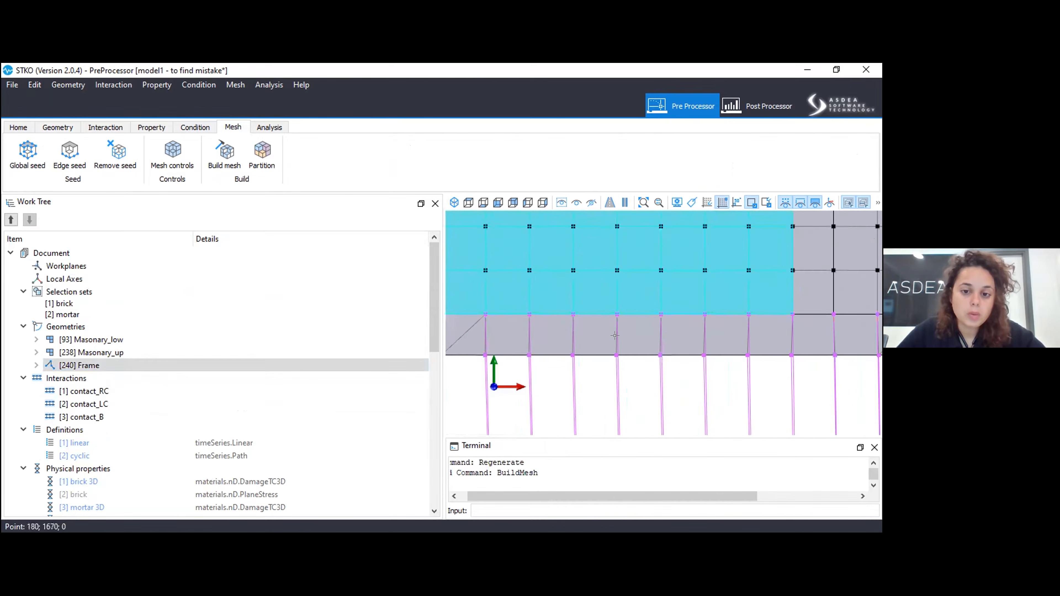
pyautogui.scroll(3, 770, 346)
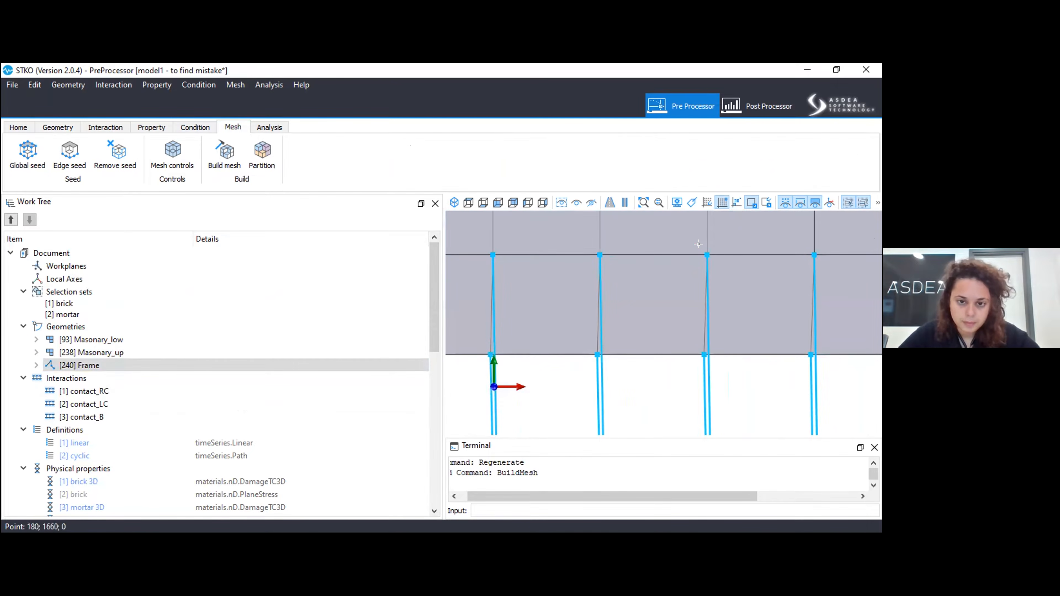
pyautogui.scroll(-5, 615, 273)
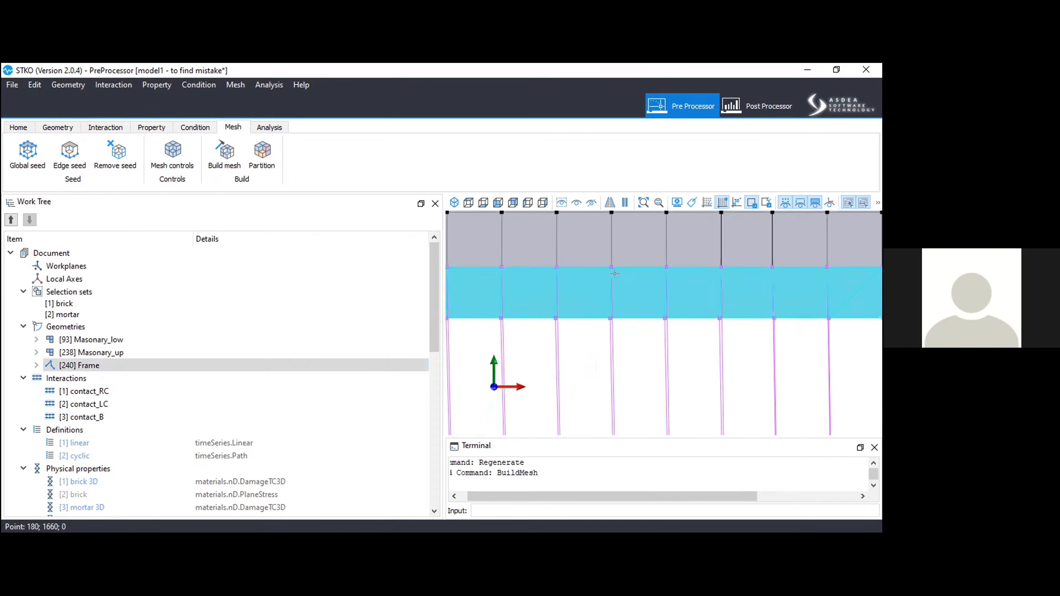
pyautogui.scroll(6, 782, 308)
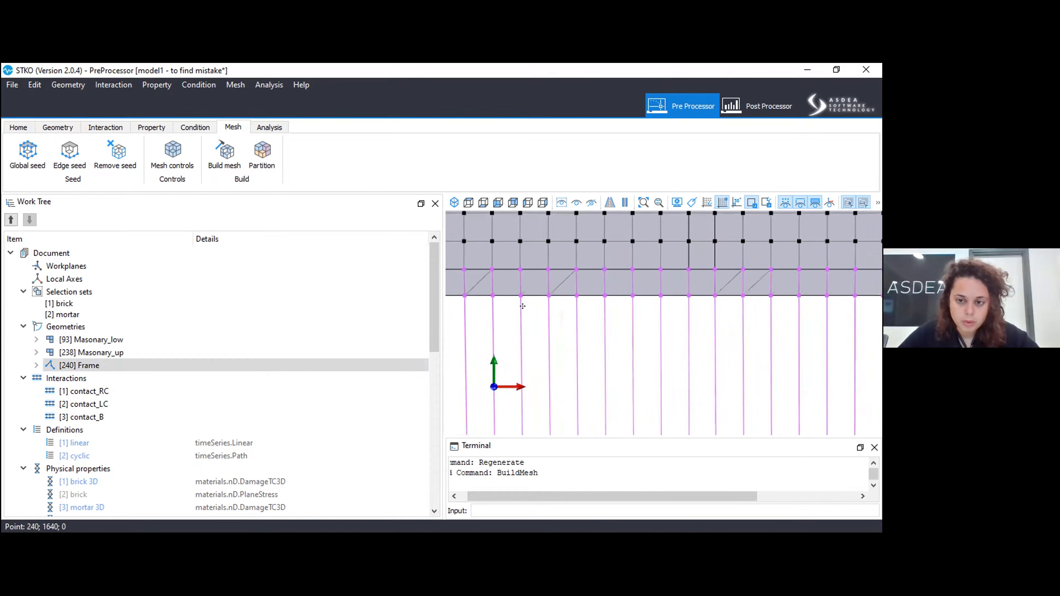
pyautogui.scroll(-5, 523, 296)
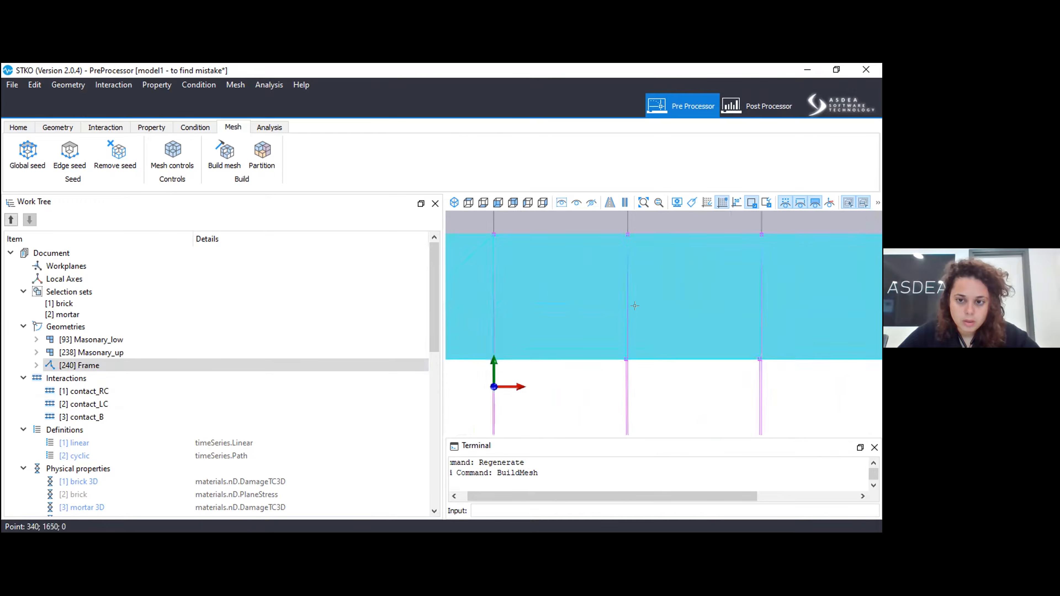
pyautogui.scroll(-2, 522, 296)
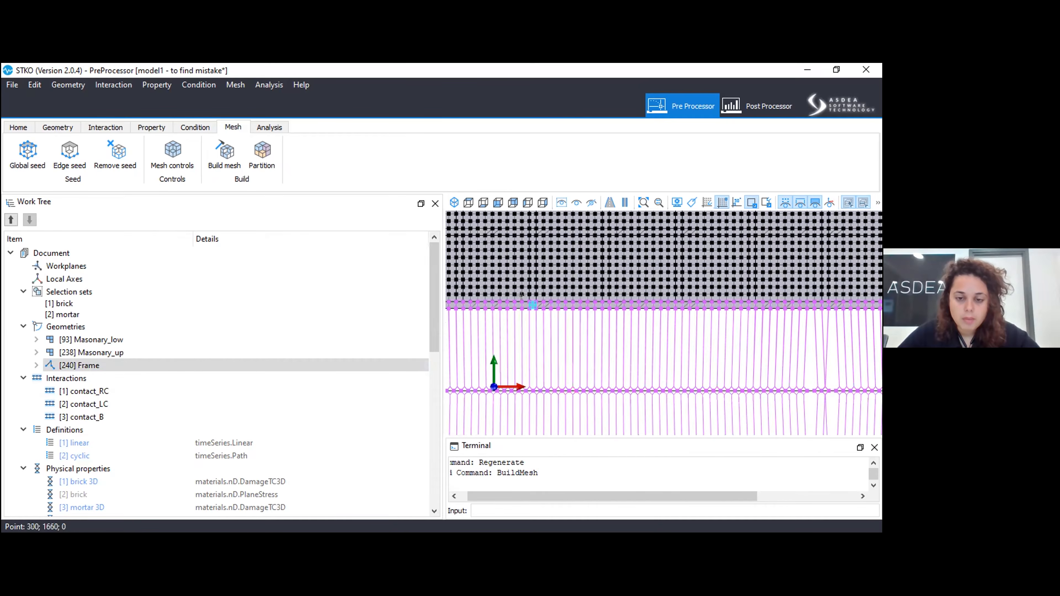
pyautogui.scroll(-6, 615, 295)
pyautogui.moveTo(762, 302); pyautogui.dragTo(689, 296, button='middle')
pyautogui.scroll(6, 636, 277)
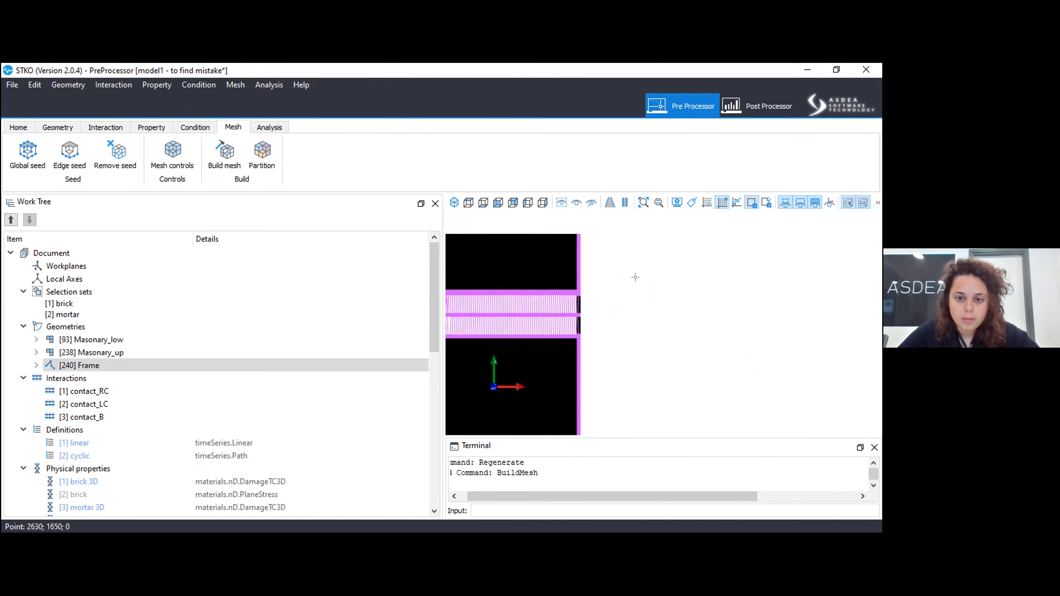
# Run the analysis with the Thesis folder on the Desktop as the output folder.
pyautogui.moveTo(563, 276); pyautogui.dragTo(667, 295, button='middle')
pyautogui.scroll(8, 473, 305)
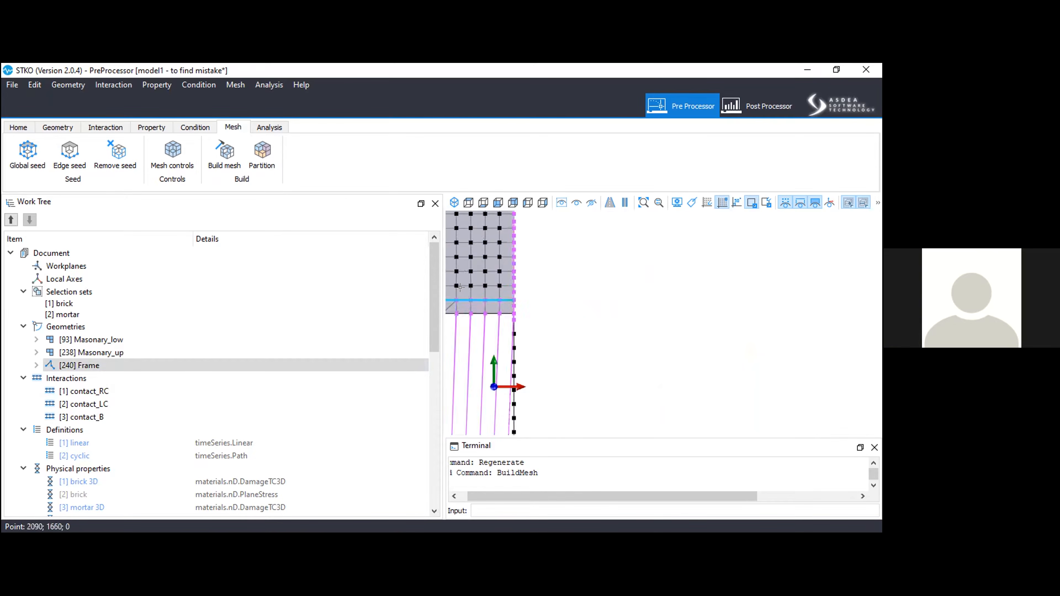
pyautogui.scroll(-5, 752, 316)
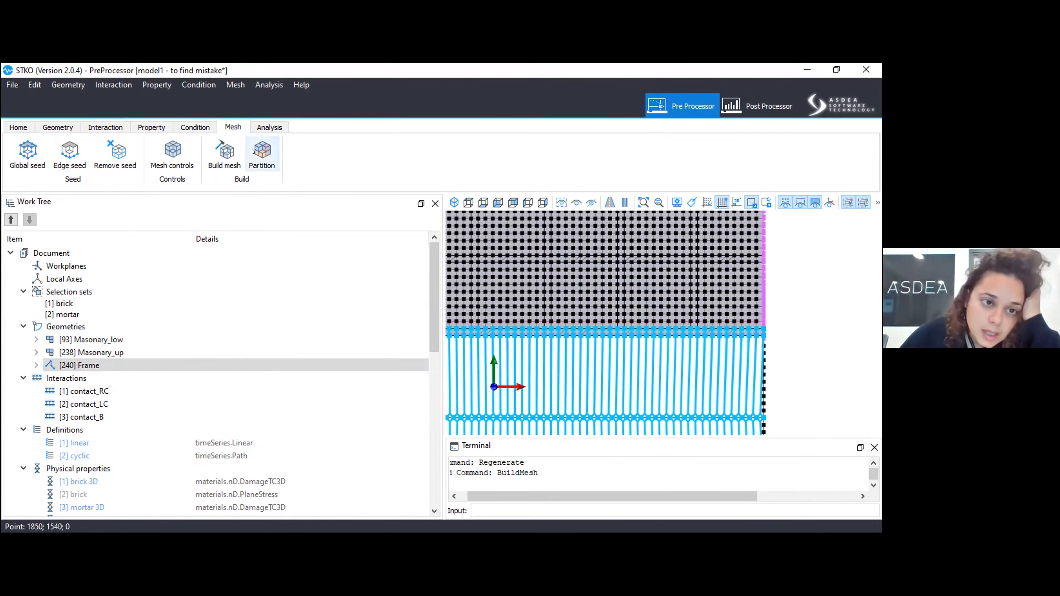
pyautogui.click(269, 127)
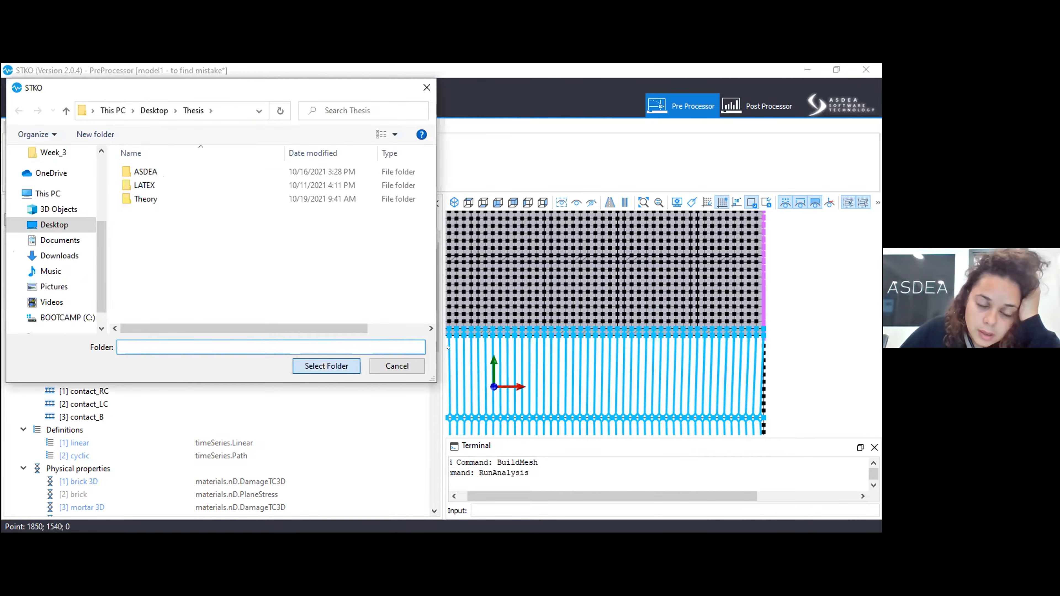
pyautogui.click(396, 366)
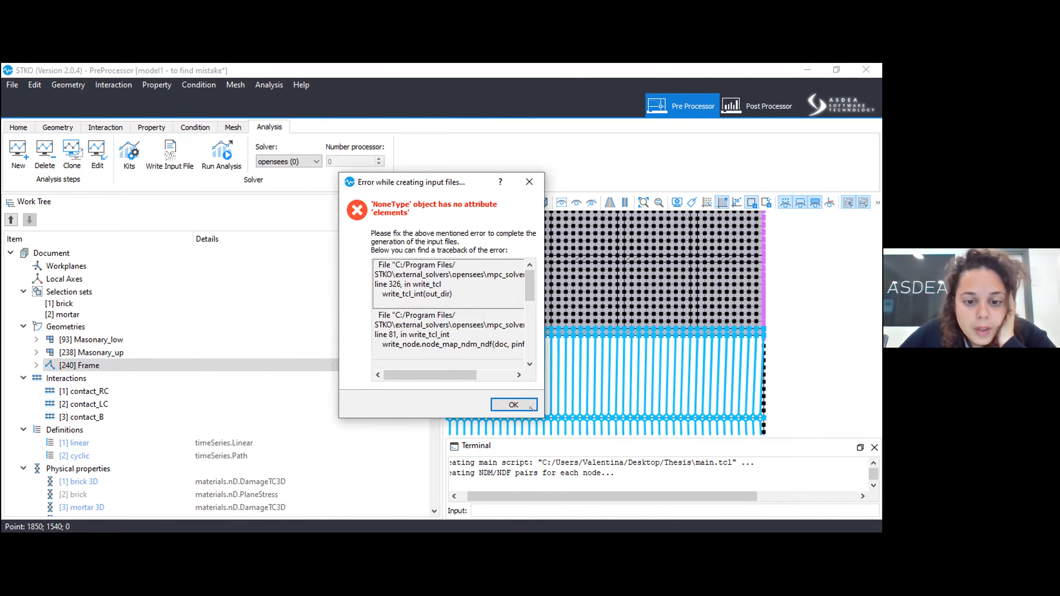
# Examine the traceback of the input file creation error in an enlarged dialog and close it.
pyautogui.moveTo(533, 415); pyautogui.dragTo(727, 483)
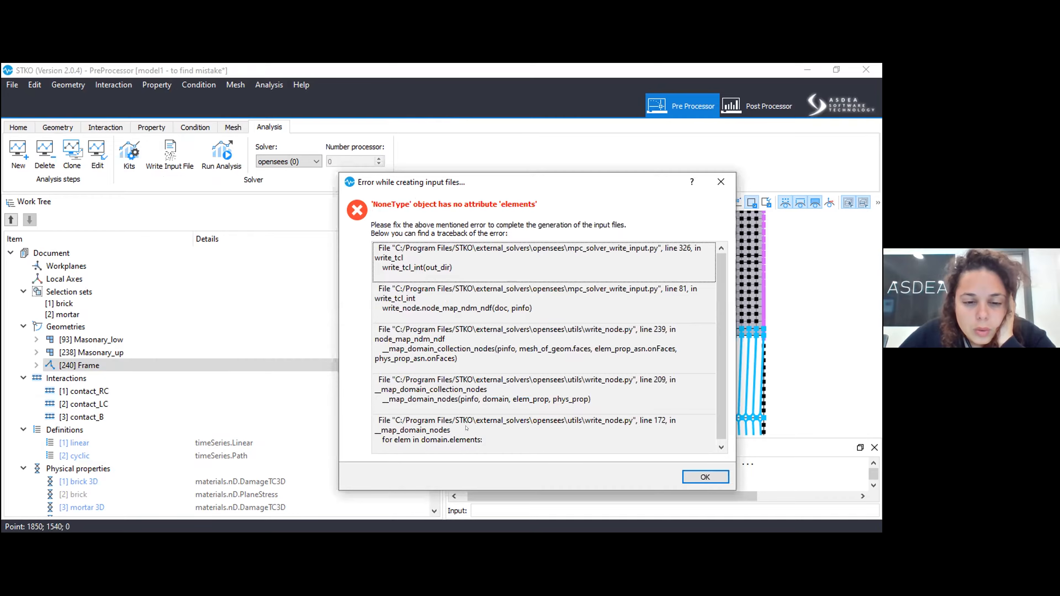
pyautogui.scroll(-1, 468, 418)
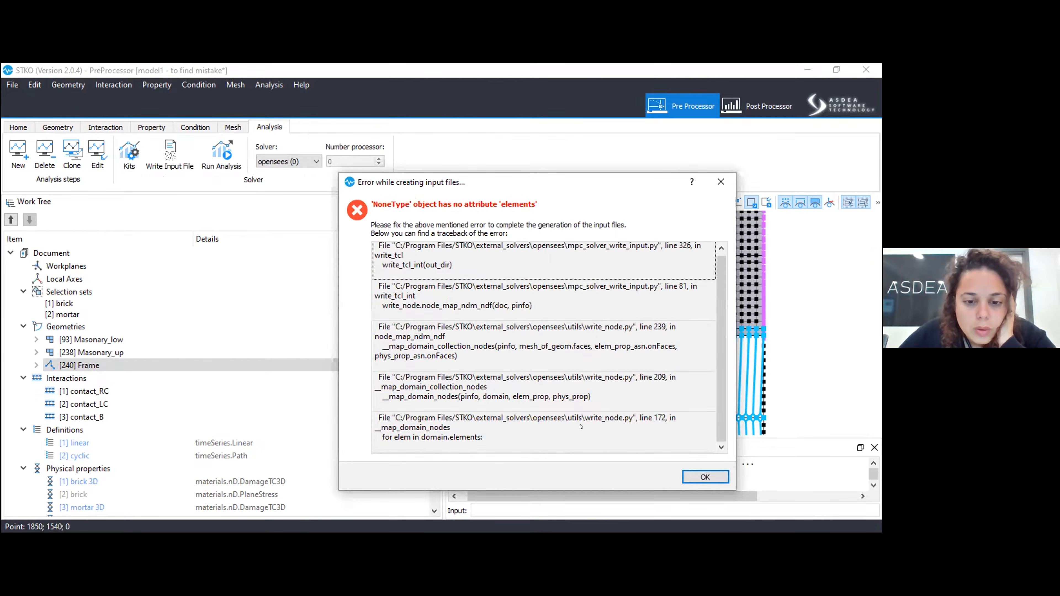
pyautogui.click(540, 427)
pyautogui.click(442, 375)
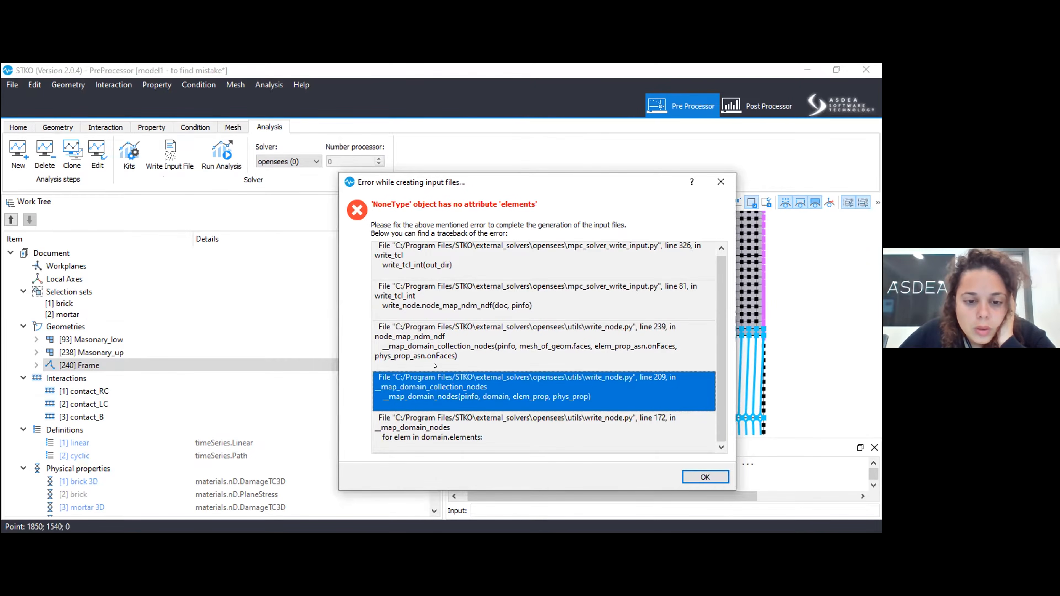
pyautogui.click(435, 366)
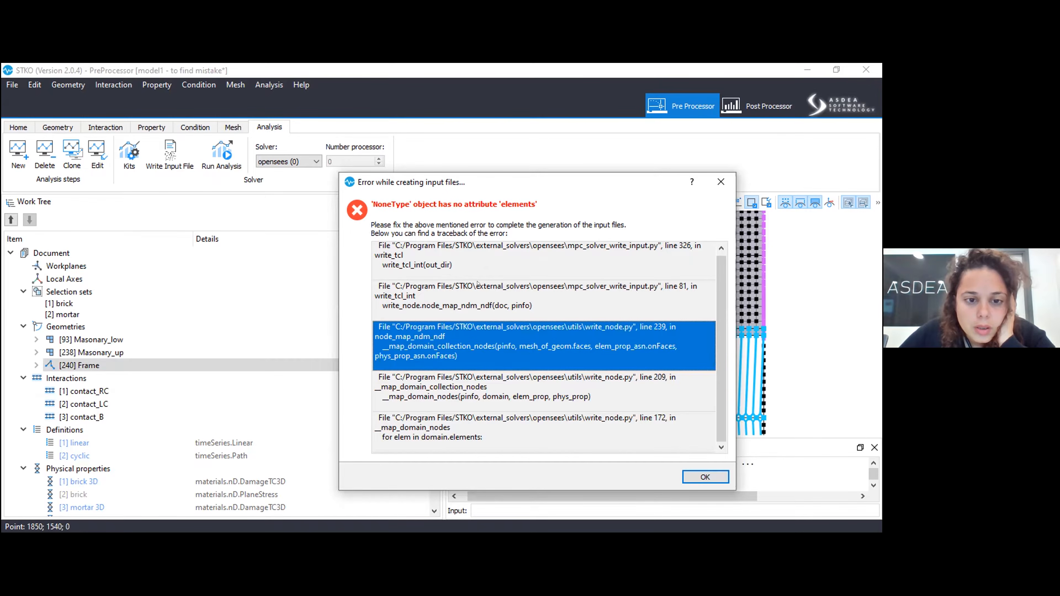
pyautogui.scroll(1, 644, 274)
pyautogui.click(721, 183)
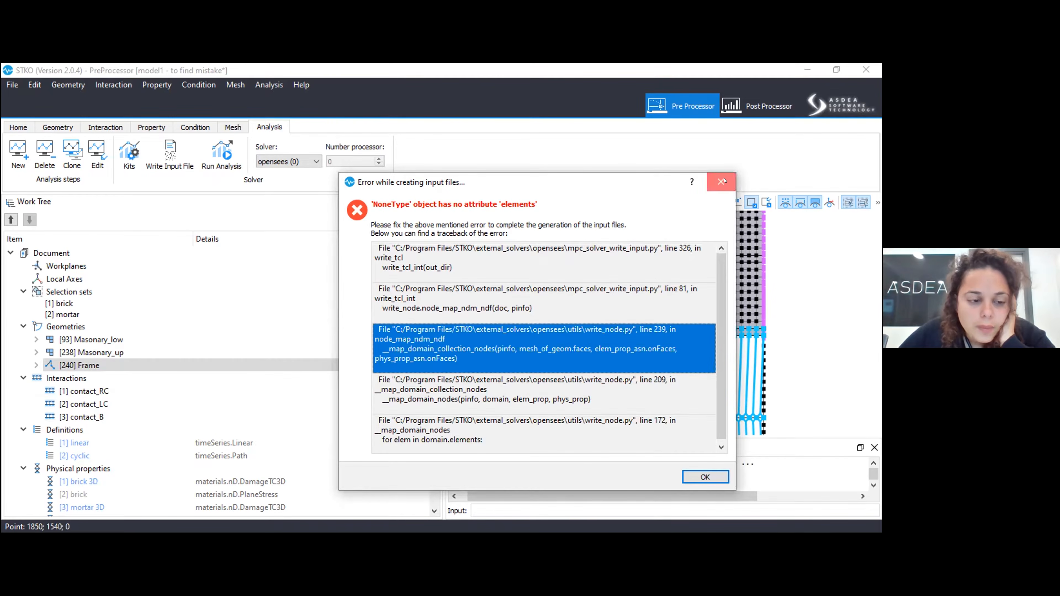
pyautogui.scroll(-7, 170, 409)
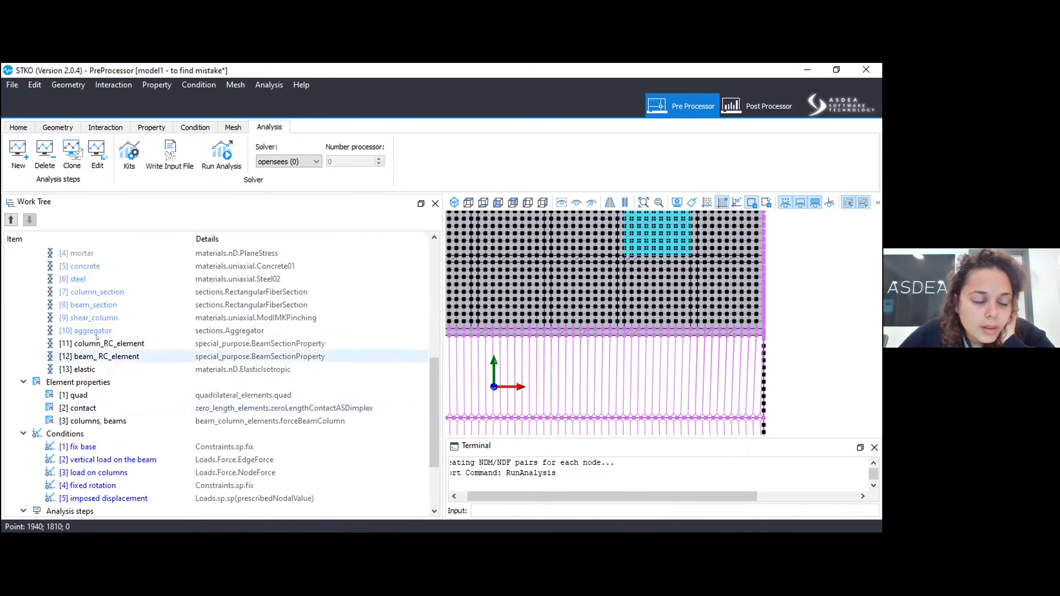
pyautogui.rightClick(94, 369)
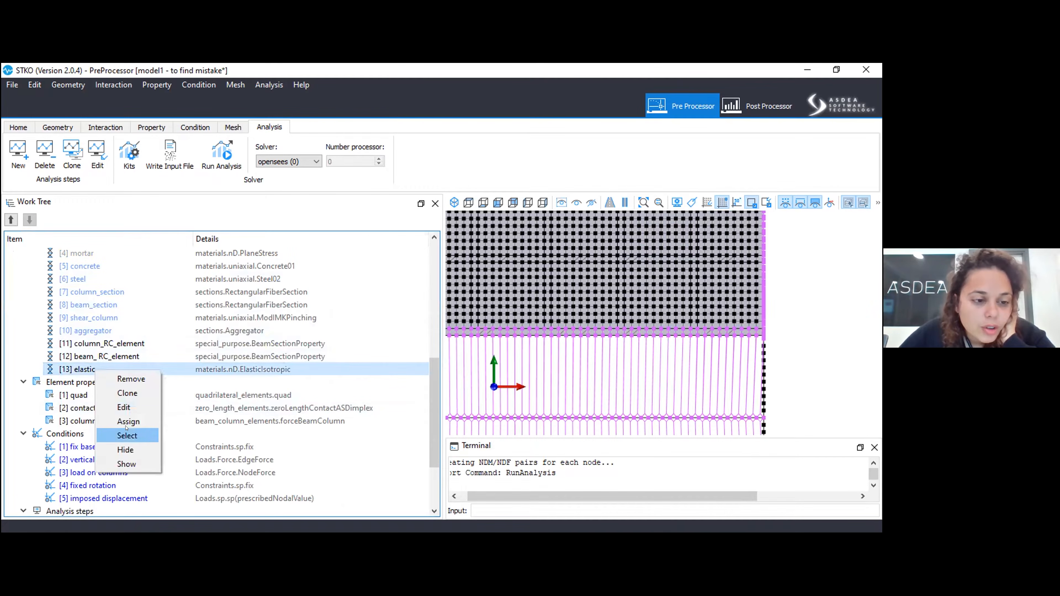
pyautogui.click(76, 357)
pyautogui.scroll(3, 83, 343)
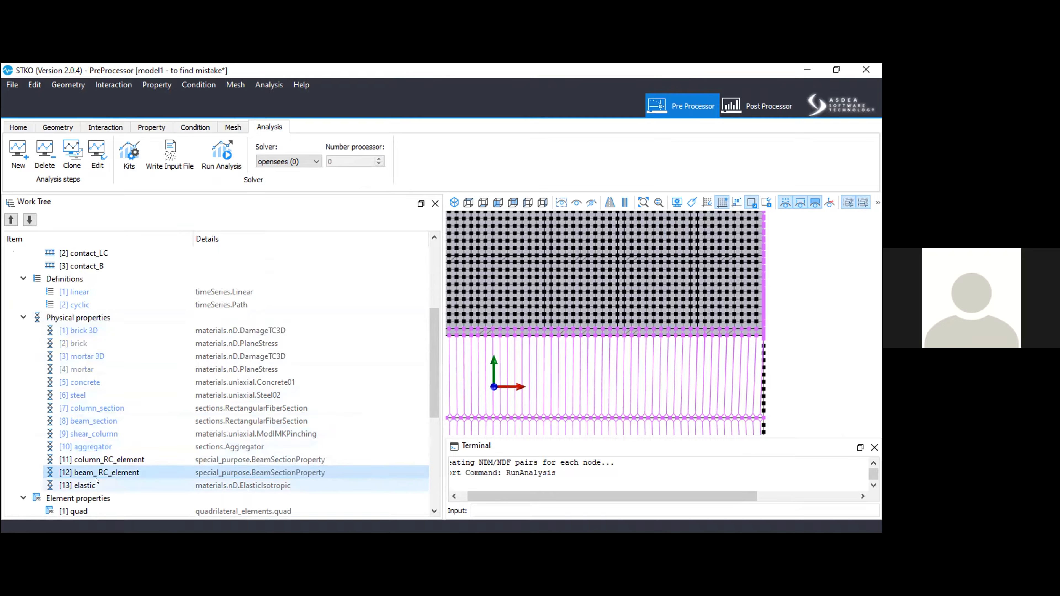
pyautogui.click(102, 486)
pyautogui.scroll(-1, 105, 480)
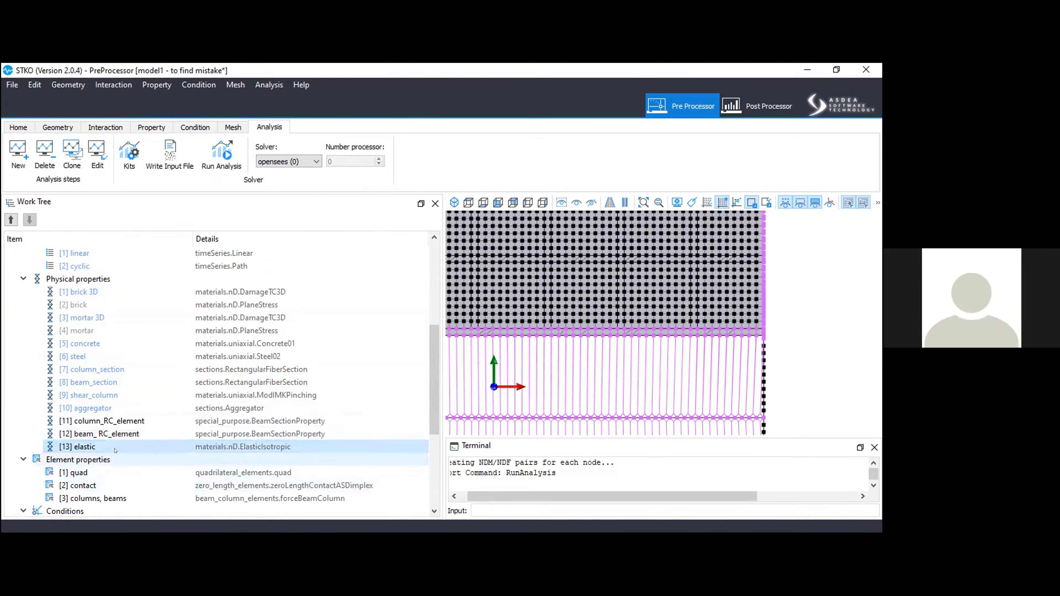
# Review all parameters of the contact element property, including dimension, stiffnesses, friction and orientation type.
pyautogui.rightClick(104, 486)
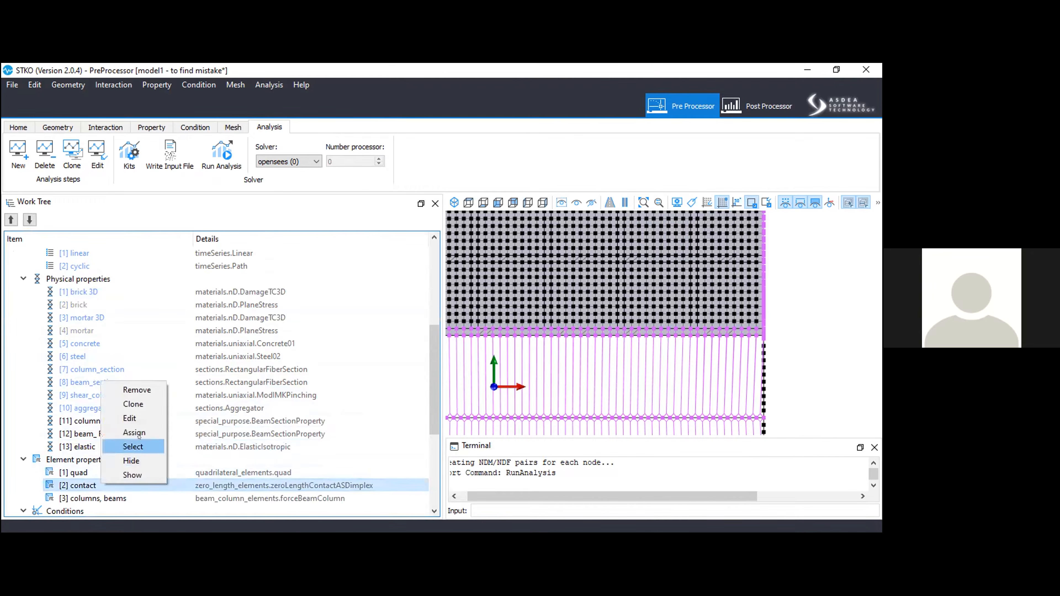
pyautogui.click(147, 419)
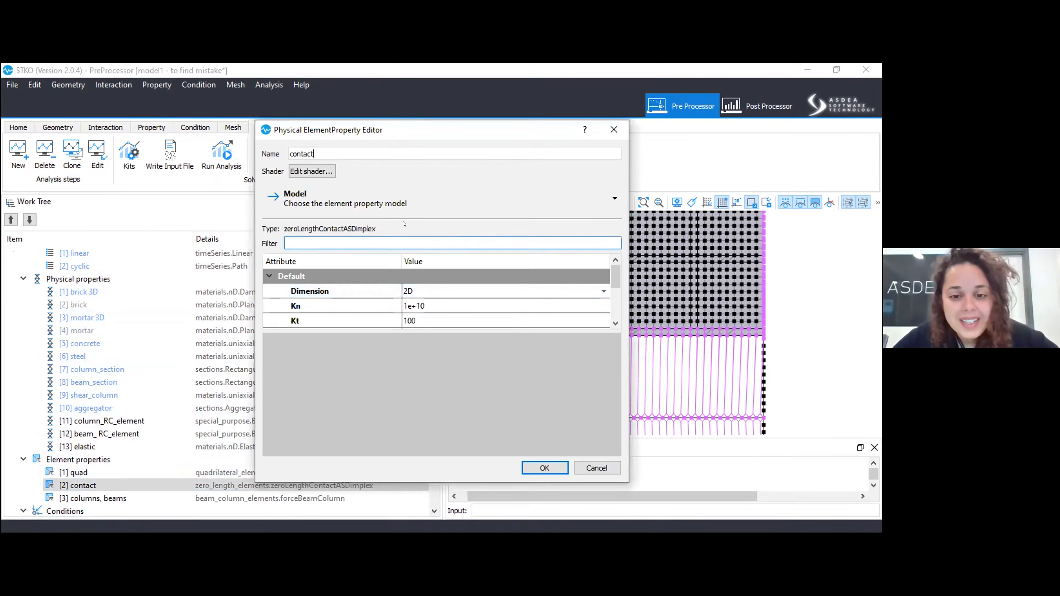
pyautogui.click(374, 293)
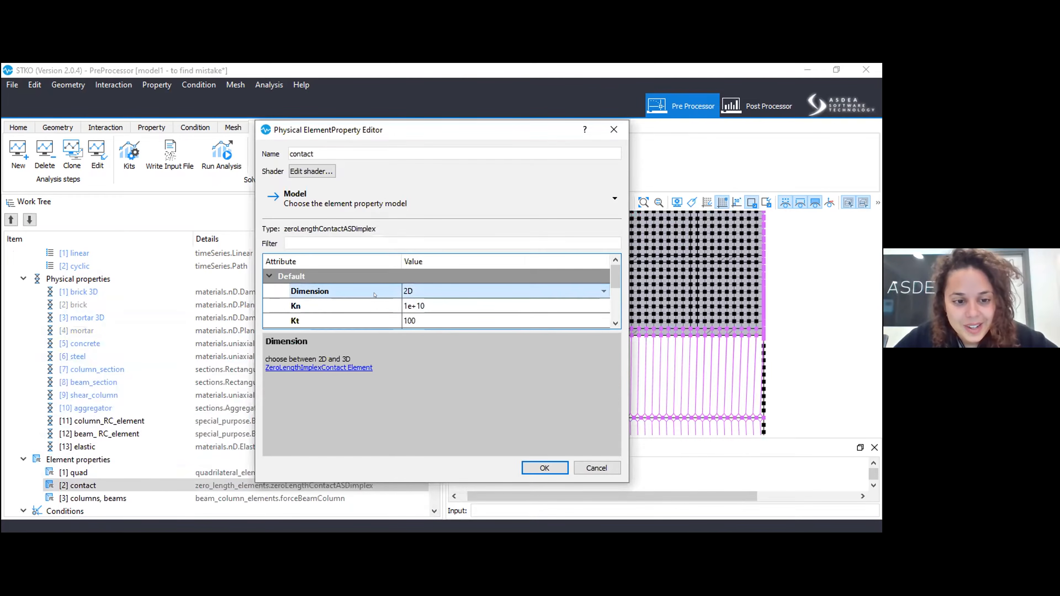
pyautogui.moveTo(327, 335); pyautogui.dragTo(334, 438)
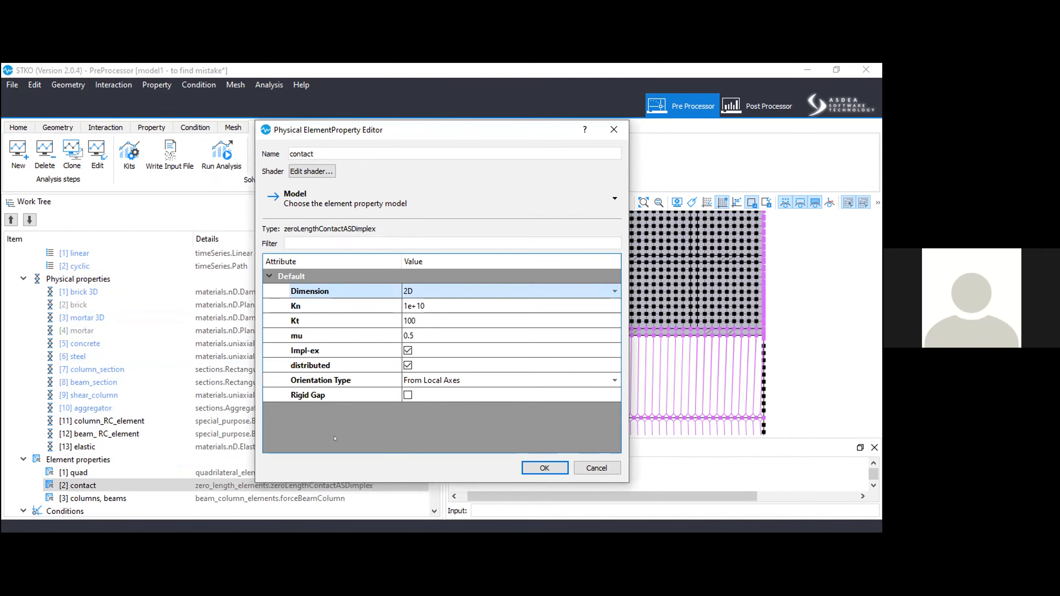
pyautogui.click(560, 470)
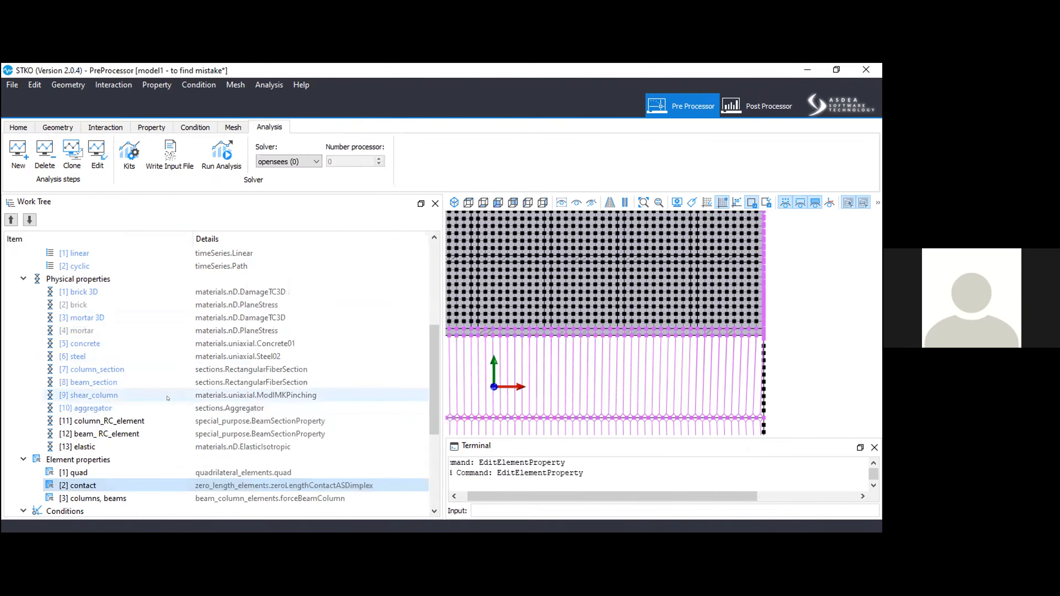
# Select all geometry assigned to the "columns, beams" element property.
pyautogui.scroll(-2, 171, 400)
pyautogui.click(180, 424)
pyautogui.rightClick(180, 426)
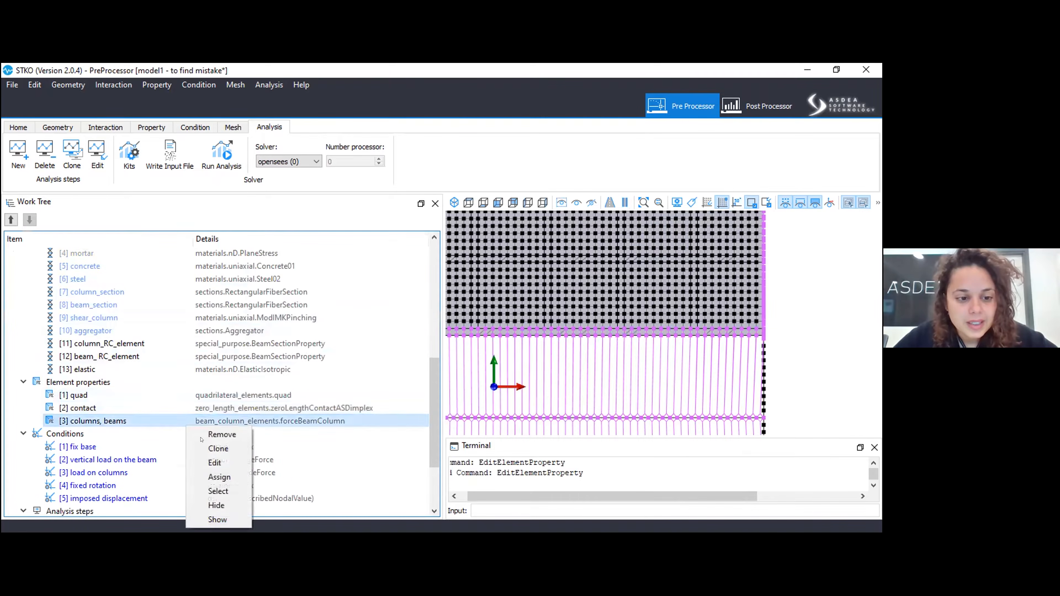
pyautogui.click(219, 490)
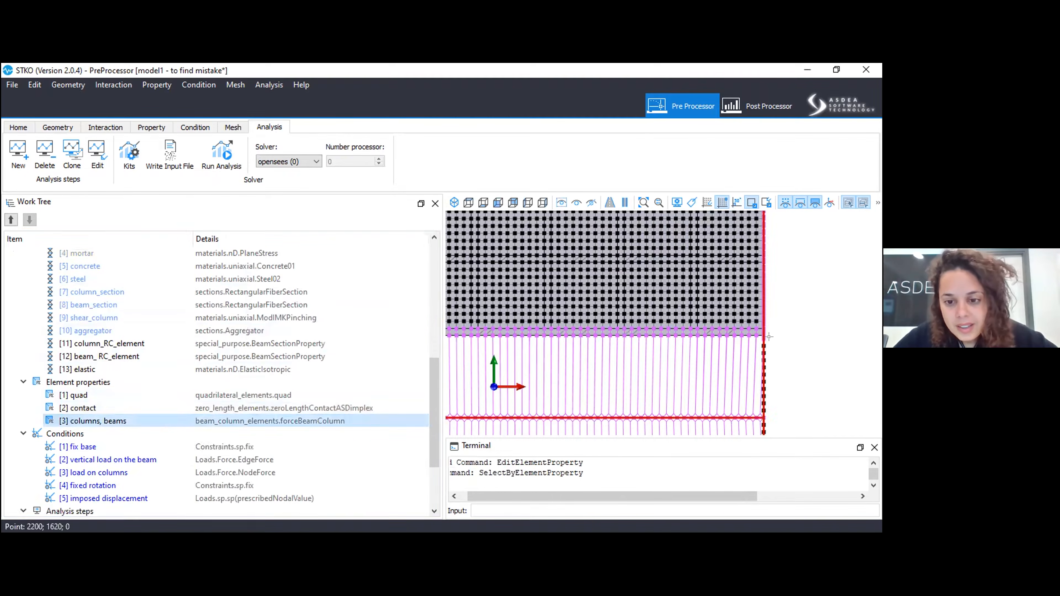
# Examine the selected frame members, the beam-column joint and the contact links to the masonry mesh.
pyautogui.scroll(4, 747, 368)
pyautogui.scroll(-3, 728, 400)
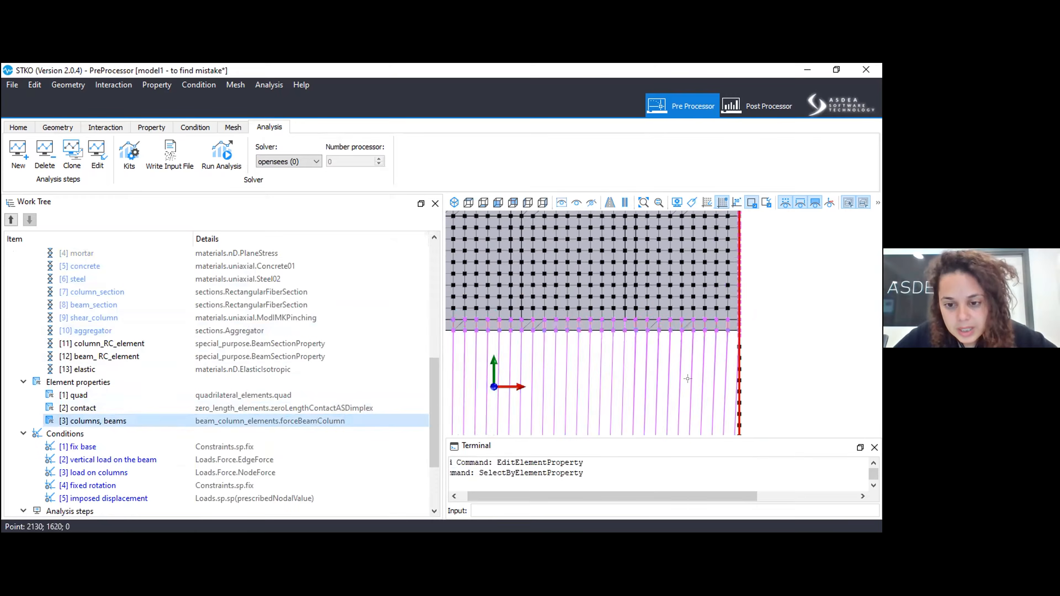
pyautogui.scroll(5, 718, 409)
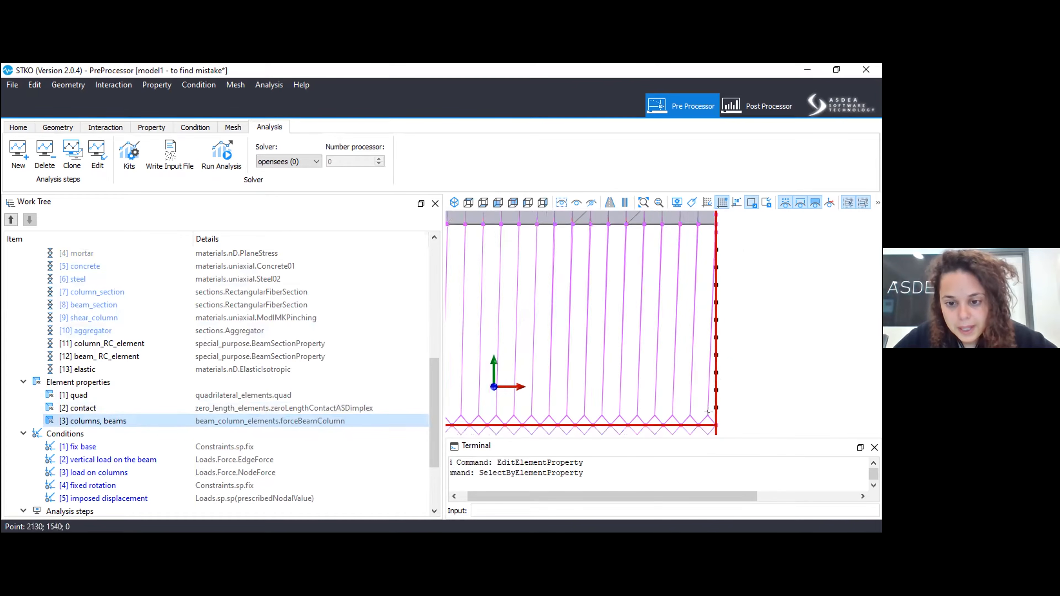
pyautogui.scroll(-2, 635, 305)
pyautogui.scroll(4, 669, 378)
pyautogui.click(798, 202)
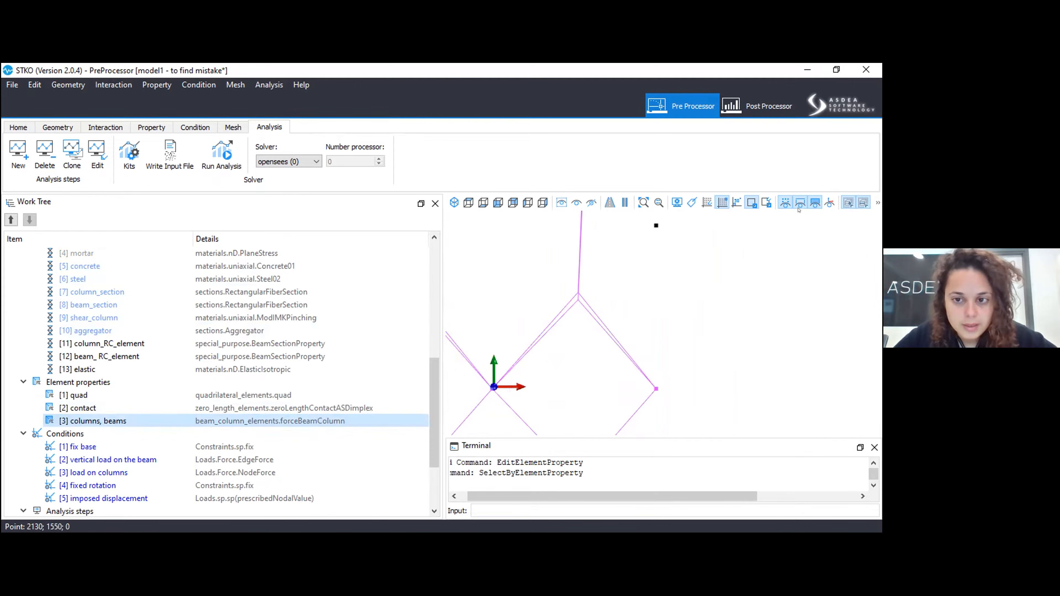
pyautogui.scroll(-6, 727, 292)
pyautogui.scroll(-8, 727, 307)
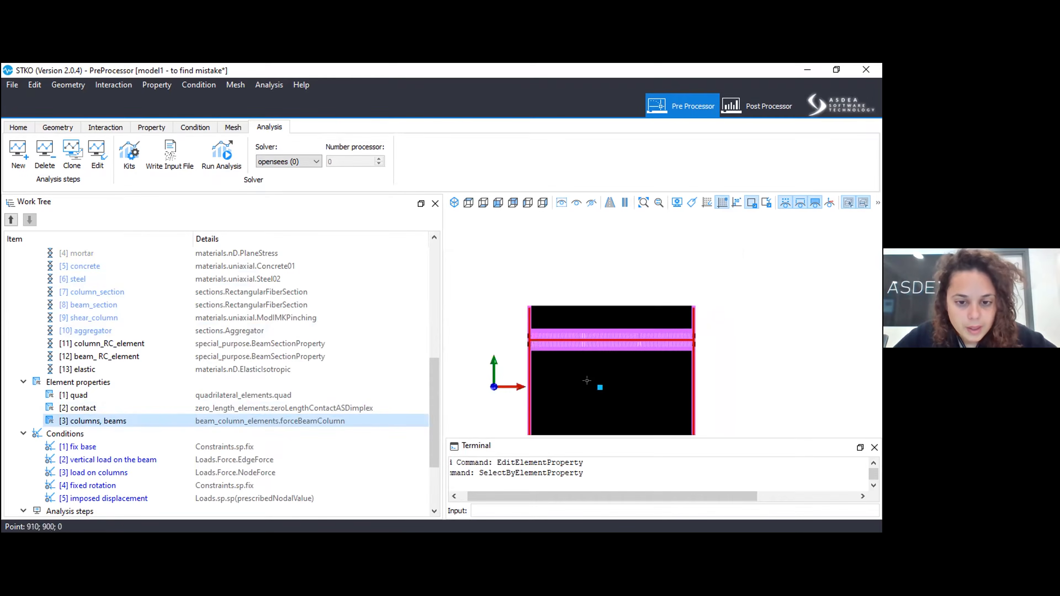
pyautogui.scroll(8, 528, 317)
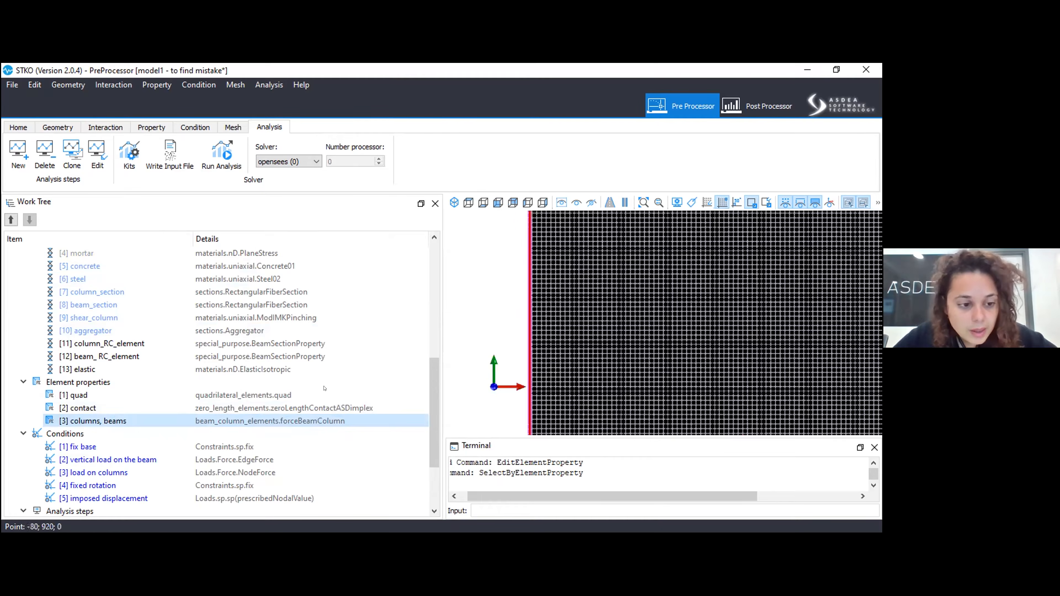
pyautogui.scroll(-2, 324, 388)
pyautogui.scroll(5, 127, 408)
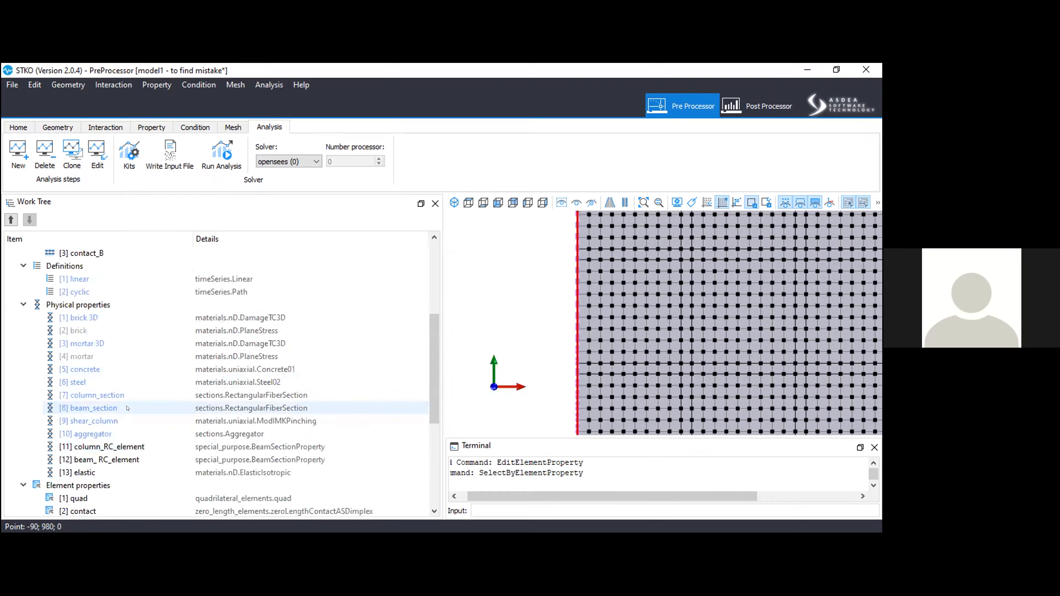
pyautogui.scroll(1, 138, 397)
pyautogui.scroll(-1, 125, 372)
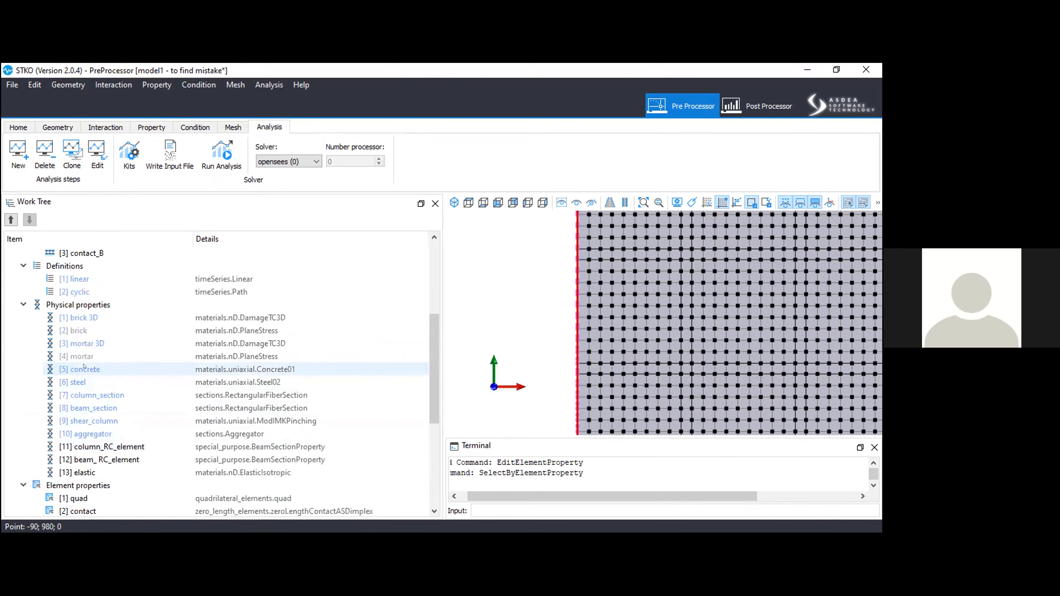
pyautogui.click(107, 442)
pyautogui.rightClick(108, 443)
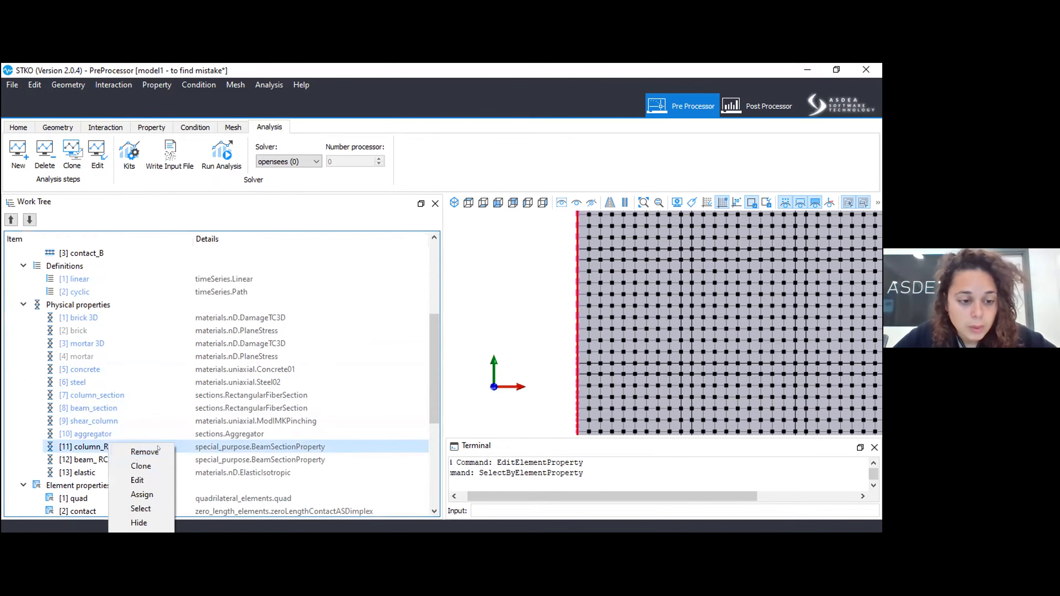
pyautogui.click(407, 378)
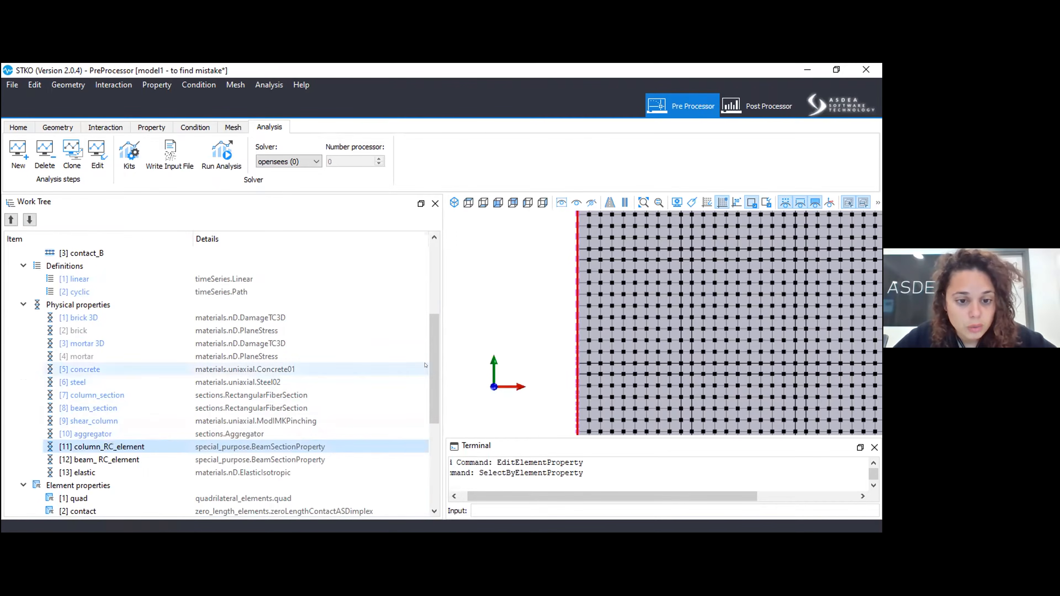
pyautogui.click(436, 282)
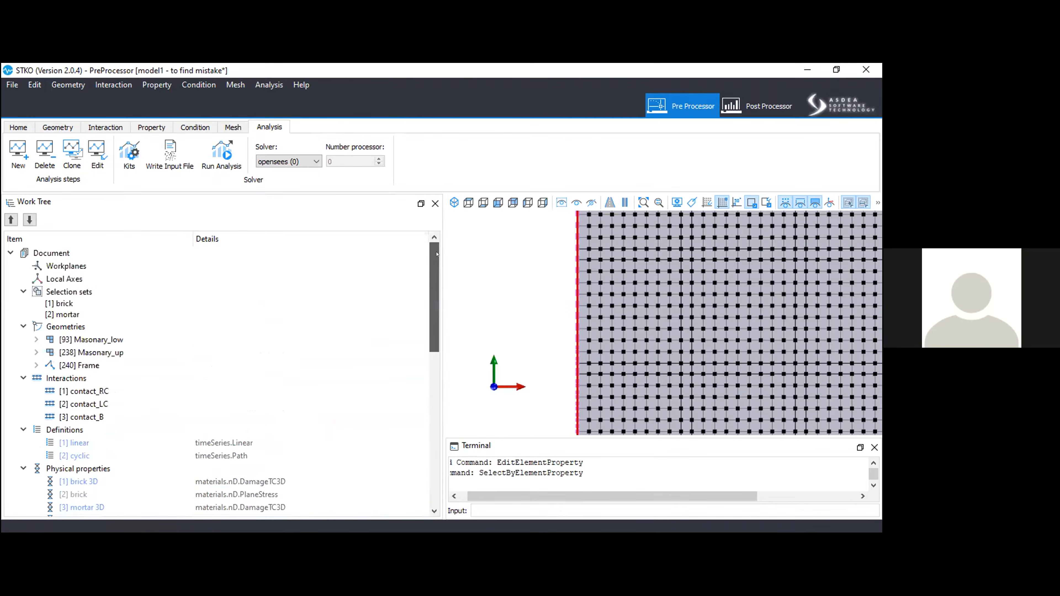